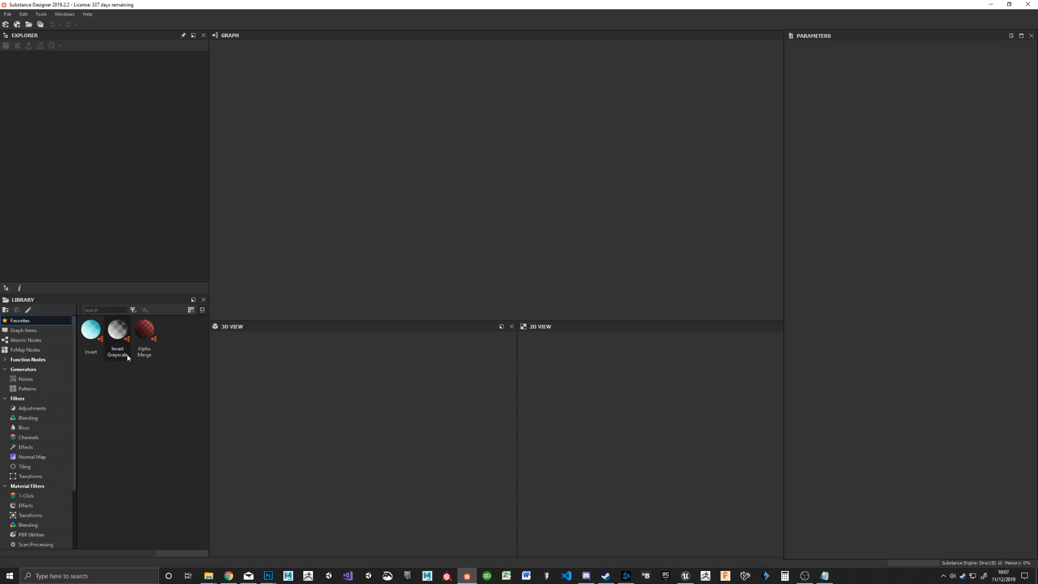
Step: Create a new package and save it as Tile.sbs in the SubDesigner folder, replacing the existing file
scroll(20, 448, down, 1)
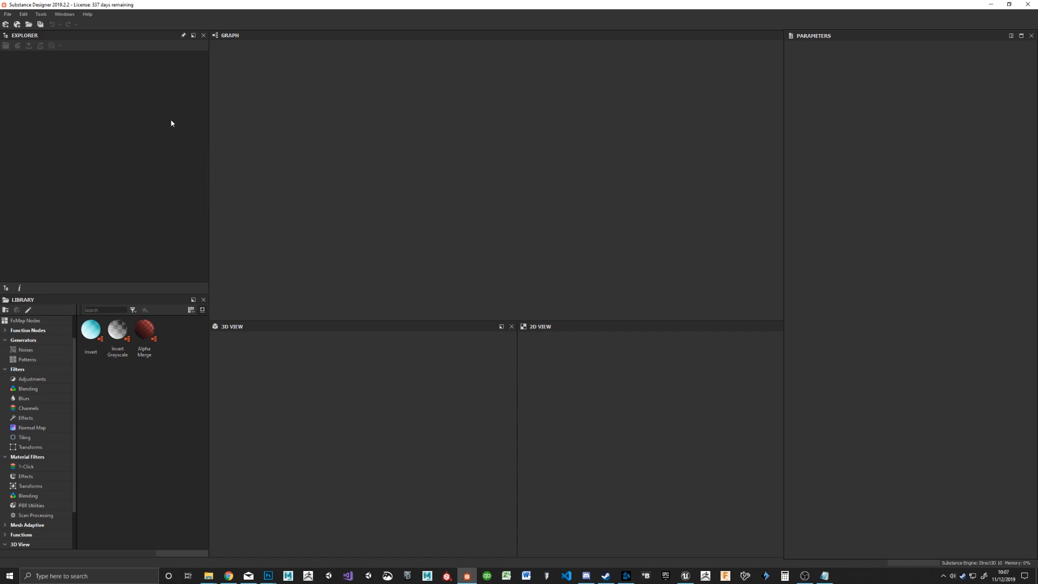
right_click(75, 90)
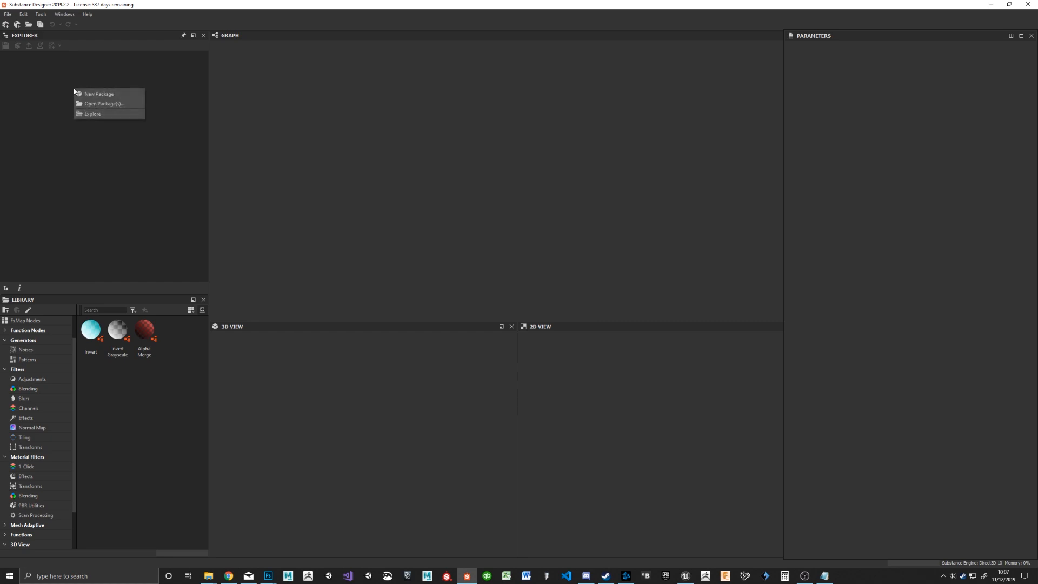
click(110, 95)
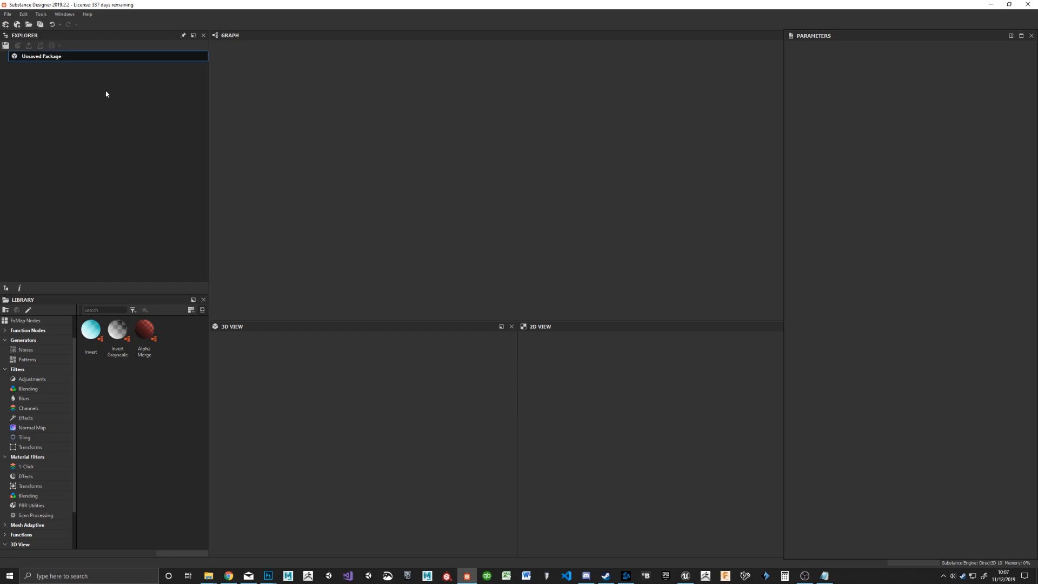
right_click(43, 59)
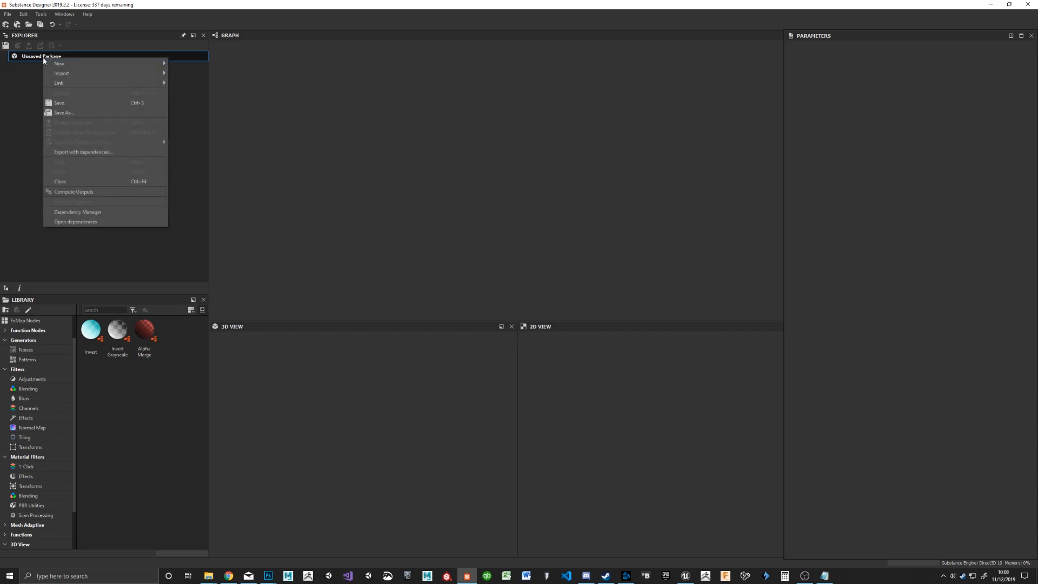
click(82, 112)
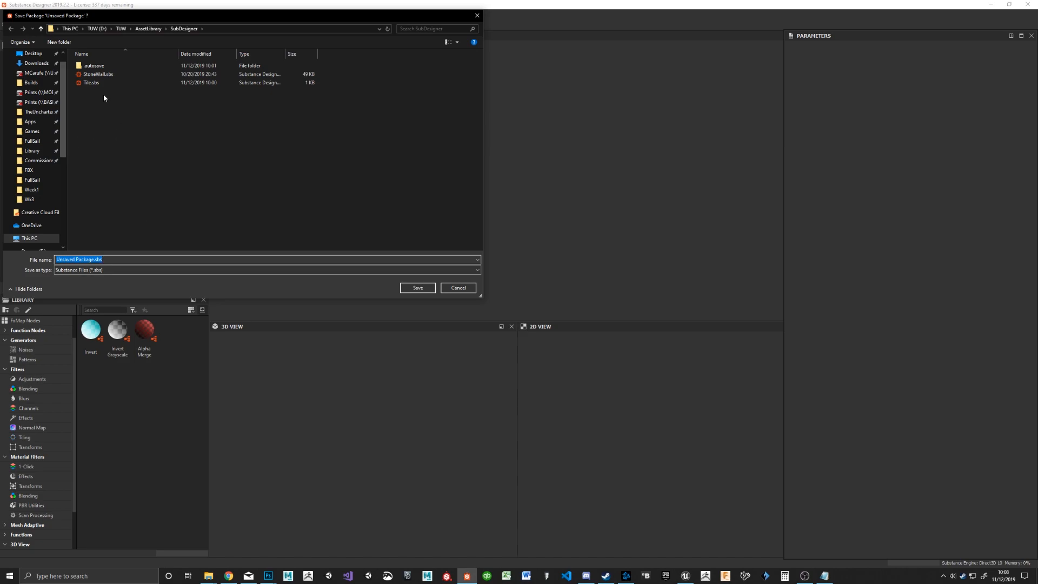
double_click(95, 83)
click(541, 287)
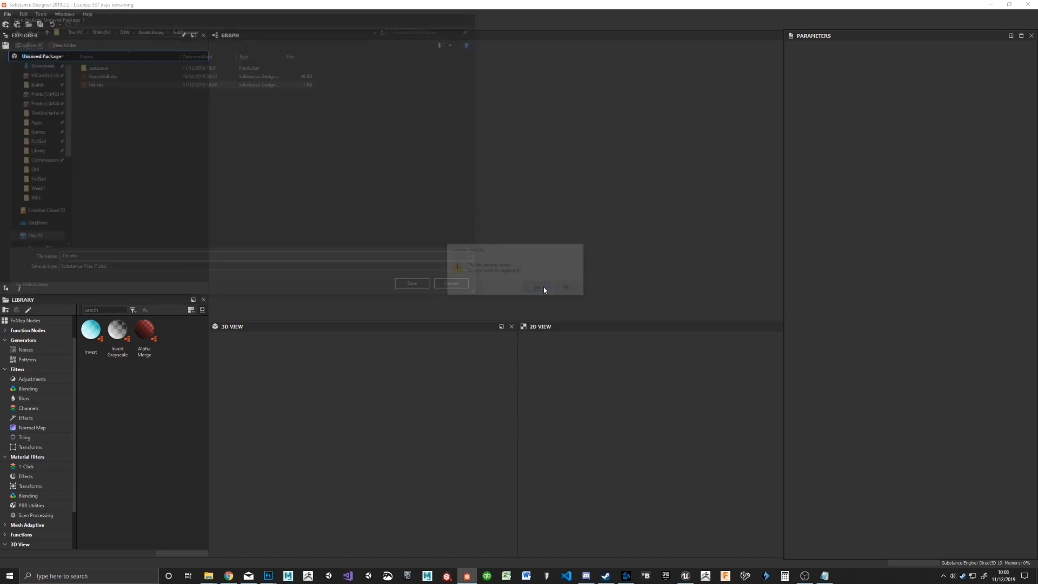
Step: Start a new Substance graph in the Tile.sbs package with the PBR (Metallic/Roughness) template and name it Tiles
right_click(38, 59)
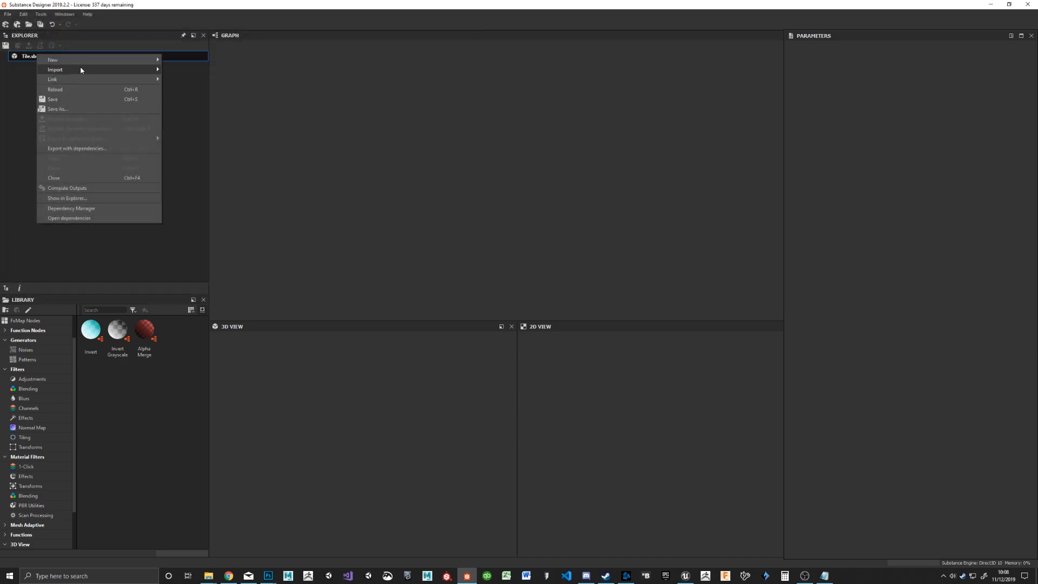
mouse_move(79, 61)
click(190, 59)
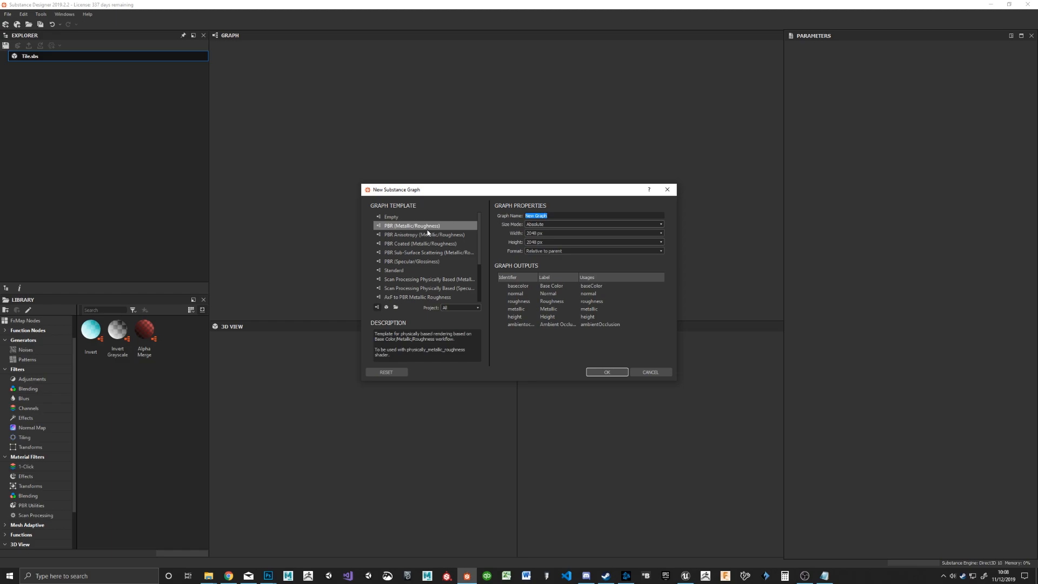
click(571, 214)
drag(571, 213, 485, 211)
text(Tiles)
Step: Check the size choices for the new graph, keeping width and height at 2048 px
click(587, 233)
click(546, 232)
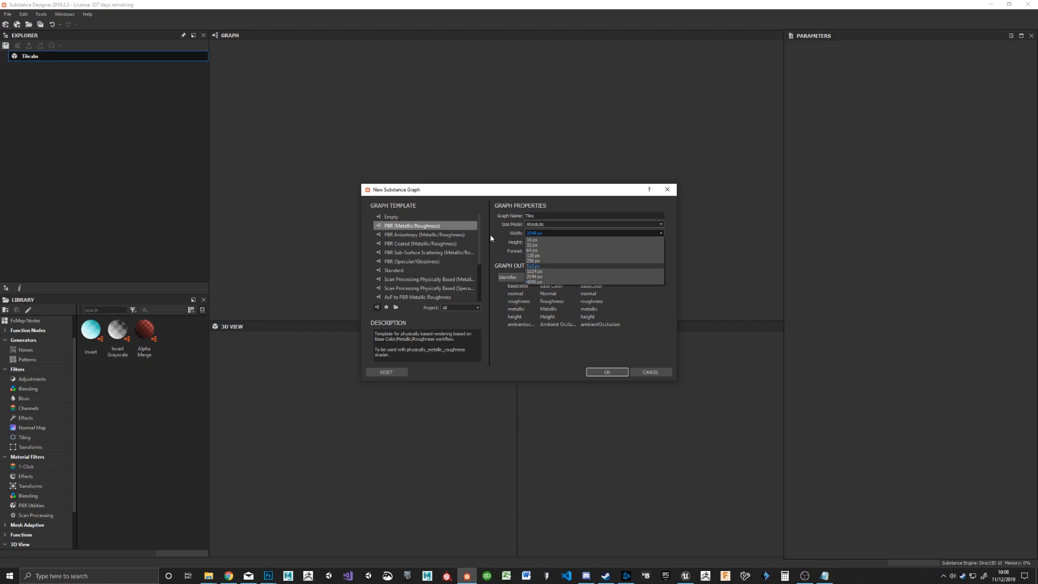
click(536, 233)
double_click(538, 234)
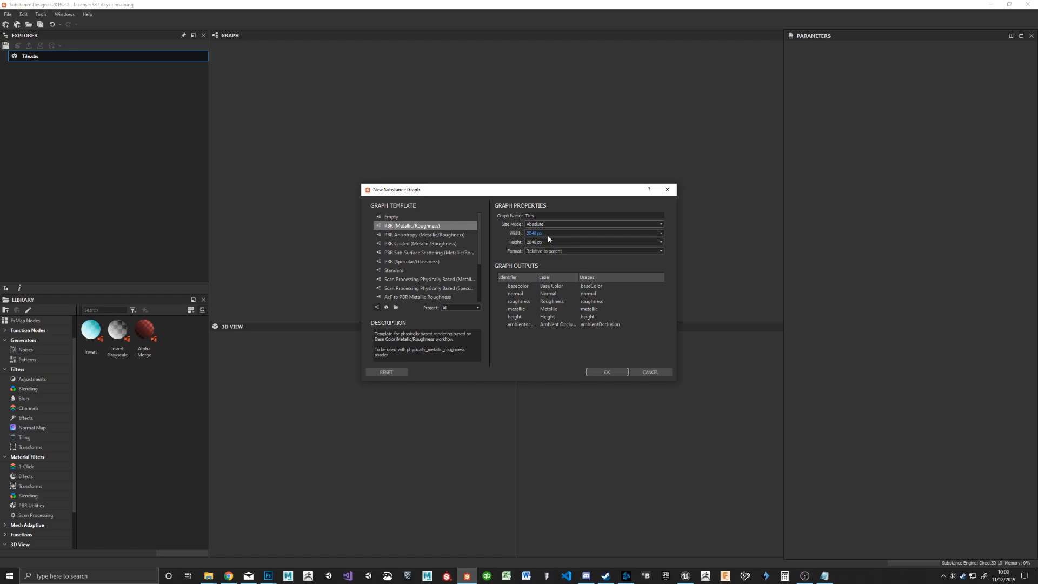
click(540, 243)
click(540, 245)
click(540, 236)
Step: Review the graph outputs from base color through ambient occlusion and create the graph
click(518, 286)
click(520, 293)
click(521, 301)
click(521, 308)
click(521, 317)
click(522, 324)
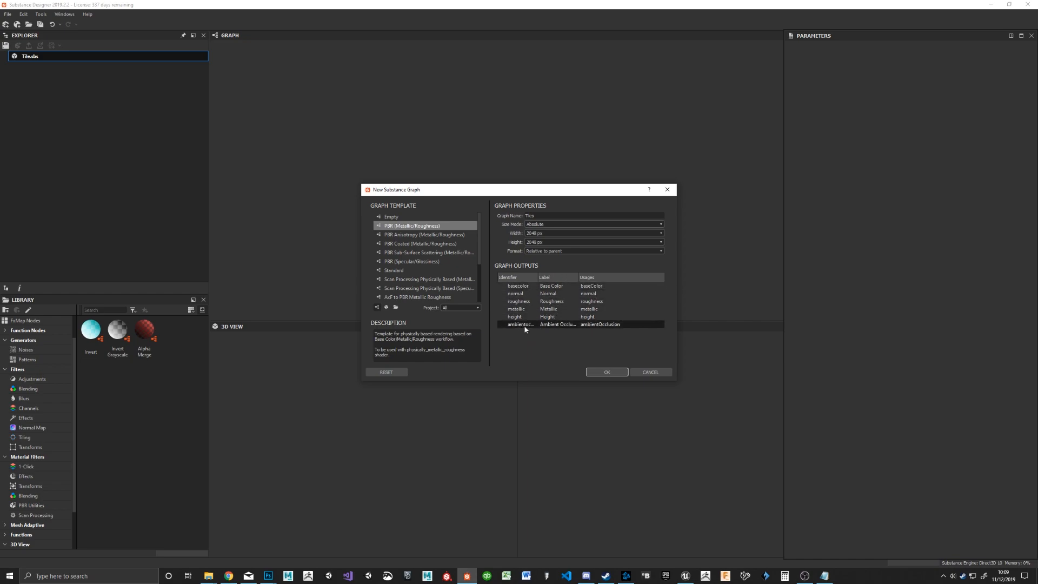
click(609, 373)
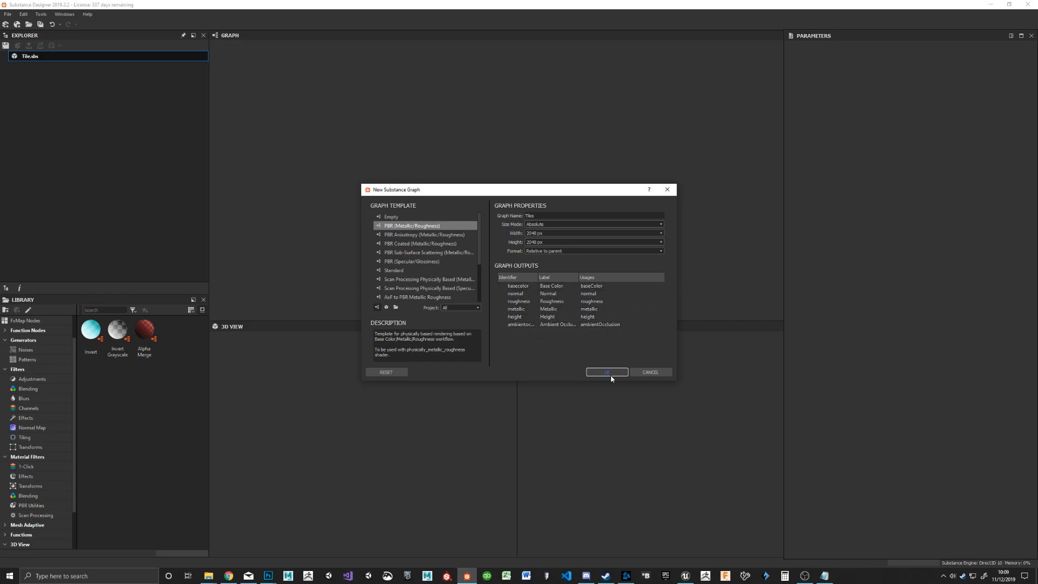
click(610, 373)
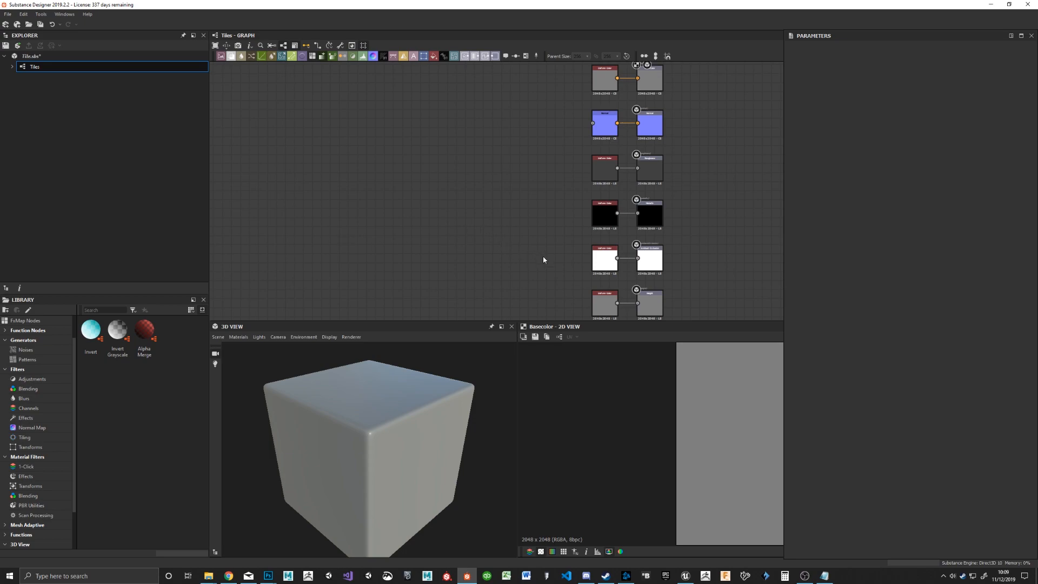
Step: Examine the column of output nodes in the graph and the properties of the Base Color output
scroll(543, 260, down, 1)
drag(674, 89, 628, 313)
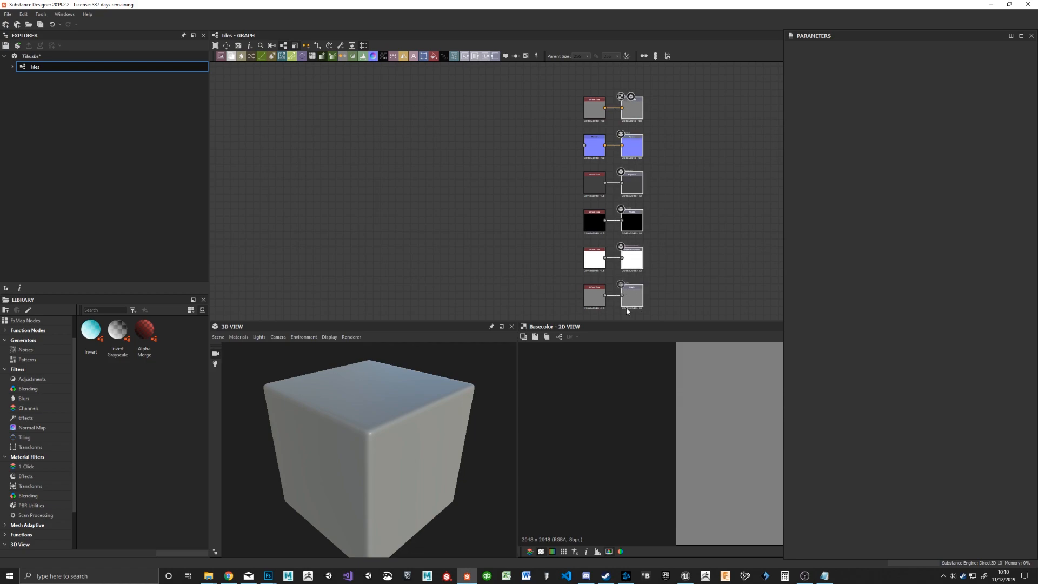
click(636, 113)
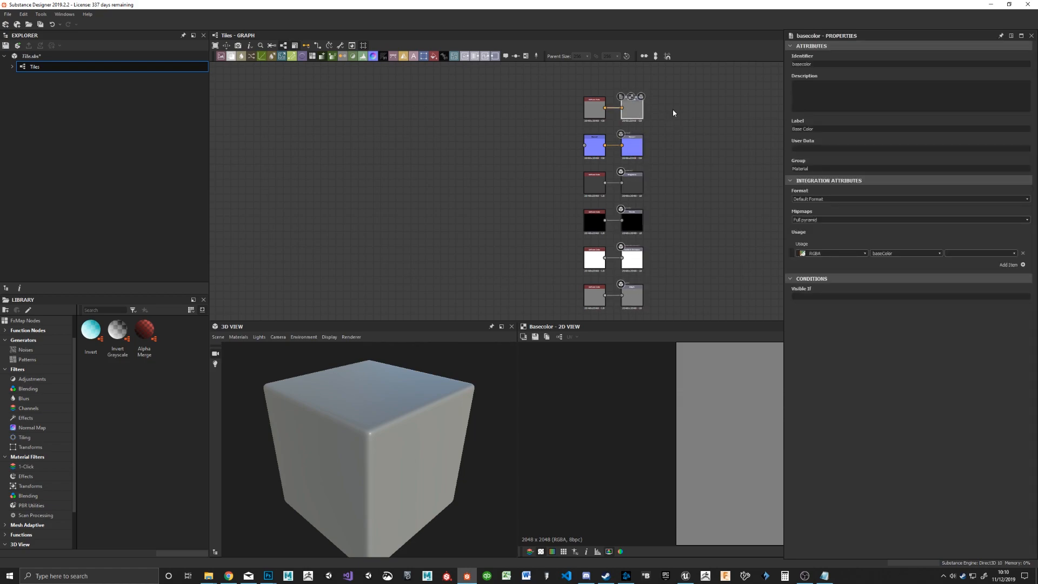
right_click(641, 112)
click(716, 90)
drag(676, 88, 630, 307)
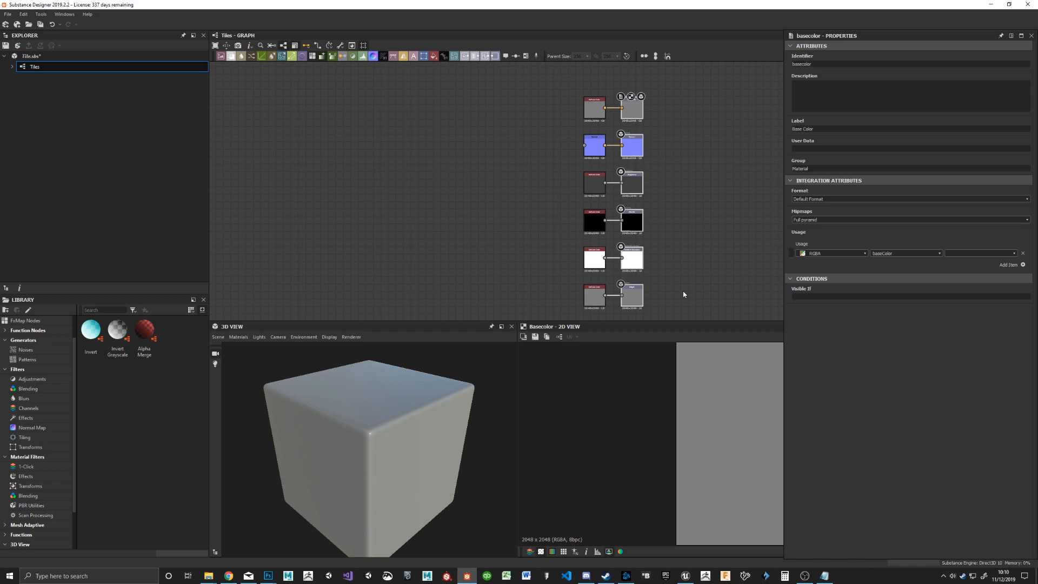
Step: Move the six source nodes away from the outputs, try deleting them, and undo the deletion
drag(519, 111, 596, 309)
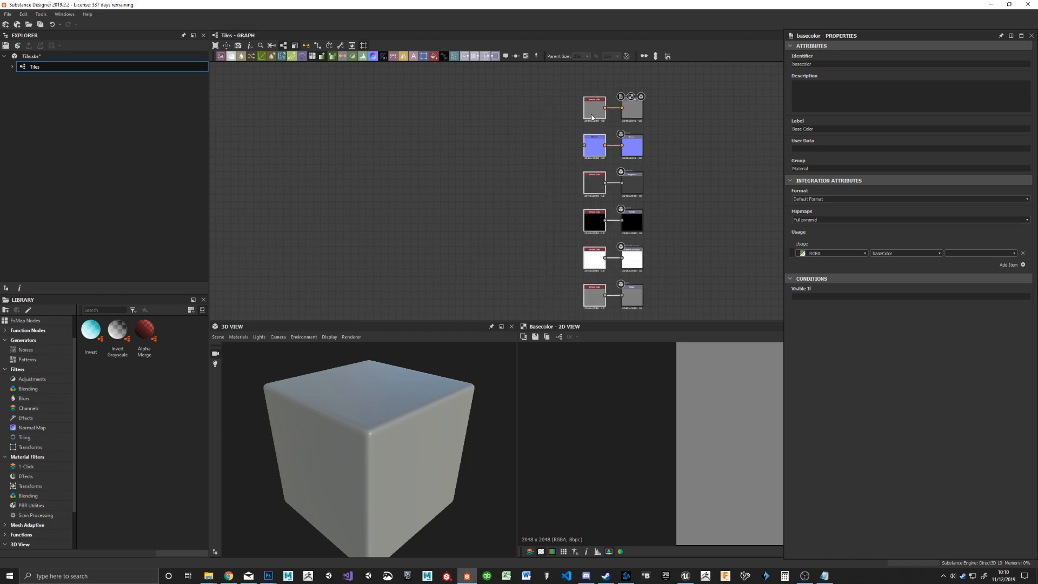
drag(592, 129, 524, 122)
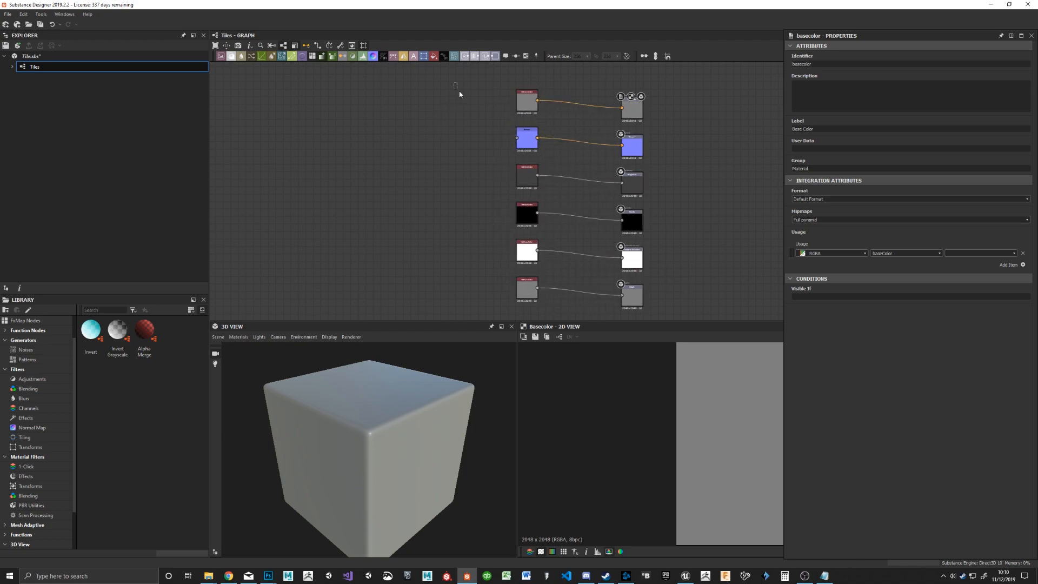
key(Delete)
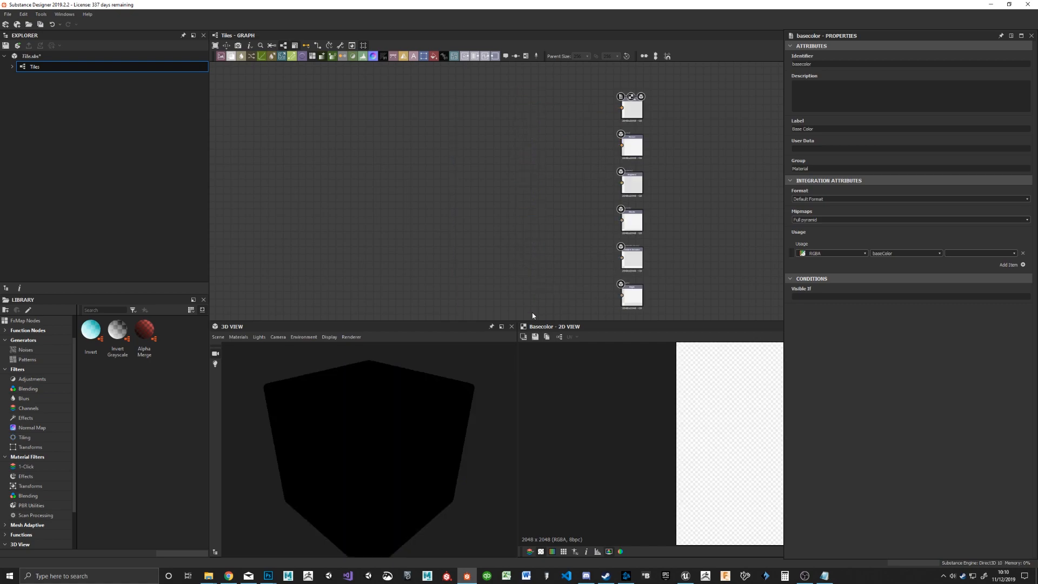
mouse_move(319, 431)
mouse_down()
mouse_move(359, 425)
mouse_move(322, 433)
mouse_up()
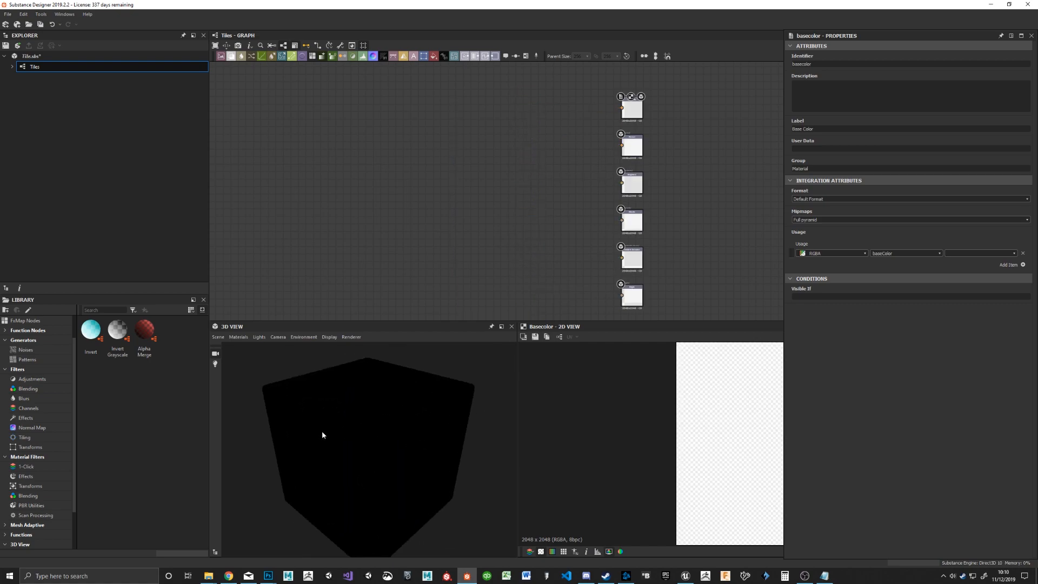
key(ctrl+z)
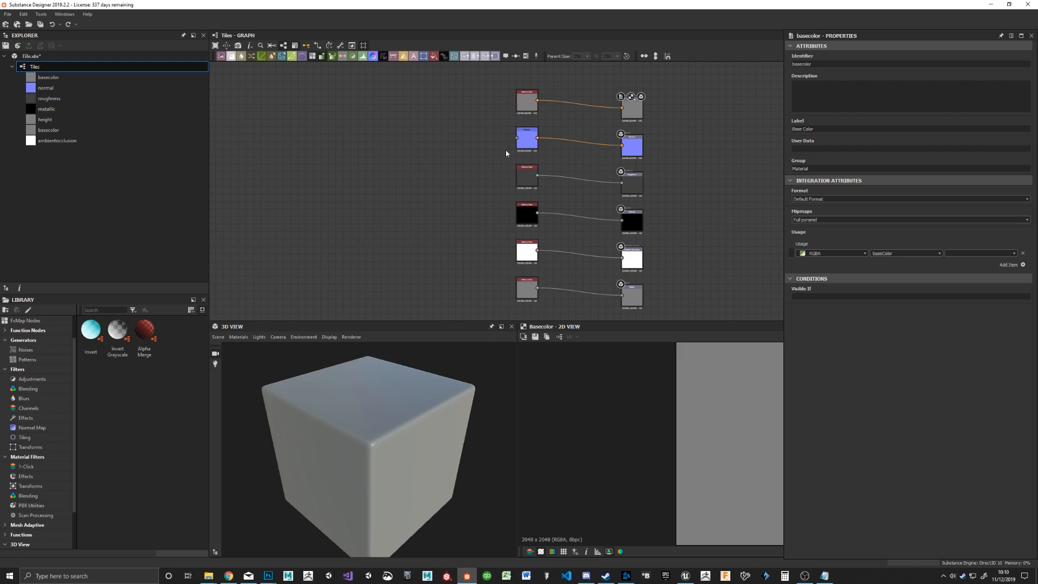
Step: Add a Base Material node to the empty area of the graph beside the source nodes
right_click(408, 140)
click(437, 129)
key(space)
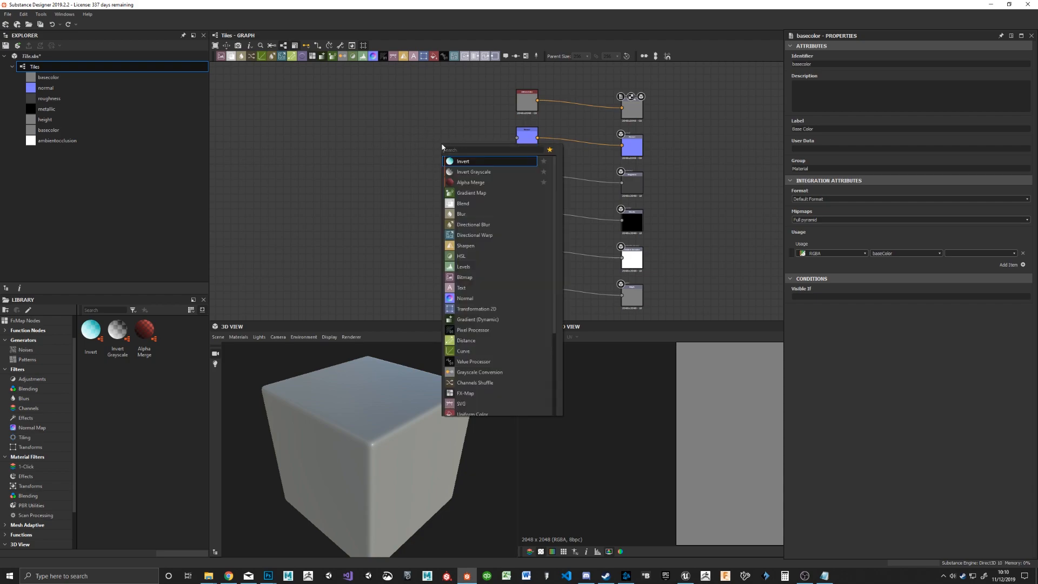
text(base ma)
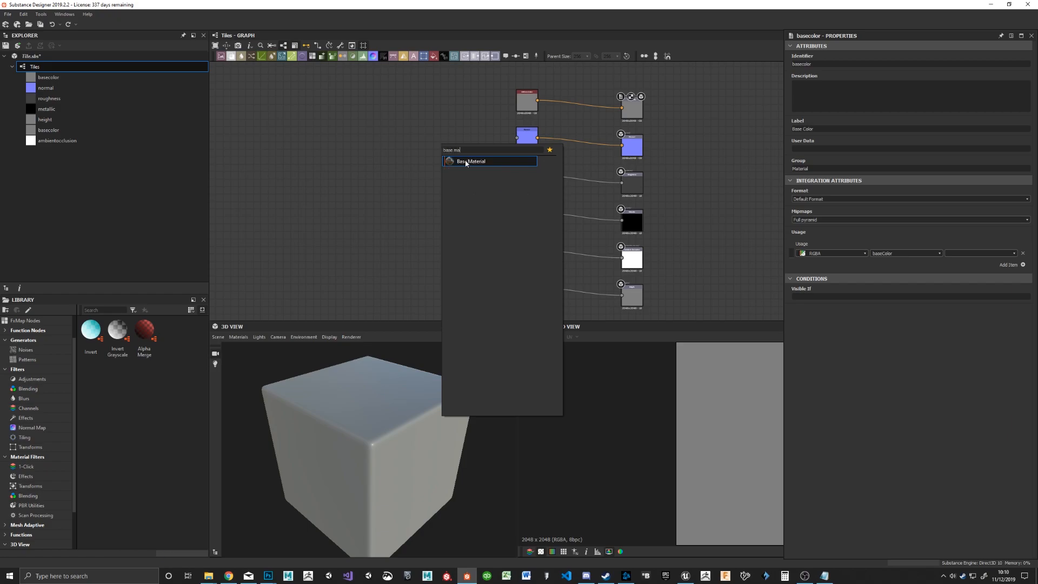
click(464, 162)
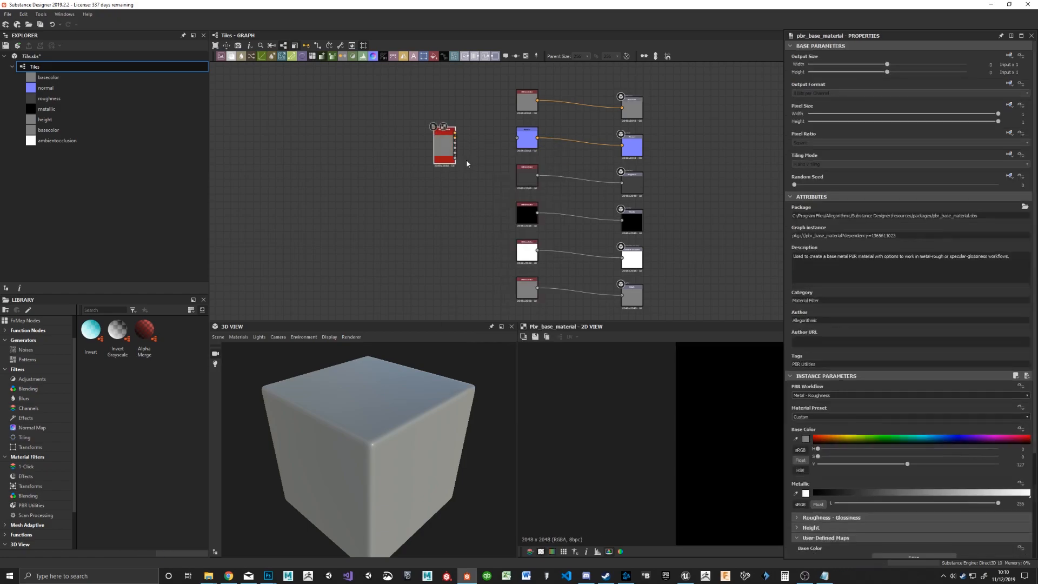
Step: Switch link creation to material mode and connect the Base Material node to all six output nodes at once
click(307, 45)
click(321, 66)
drag(433, 160, 634, 117)
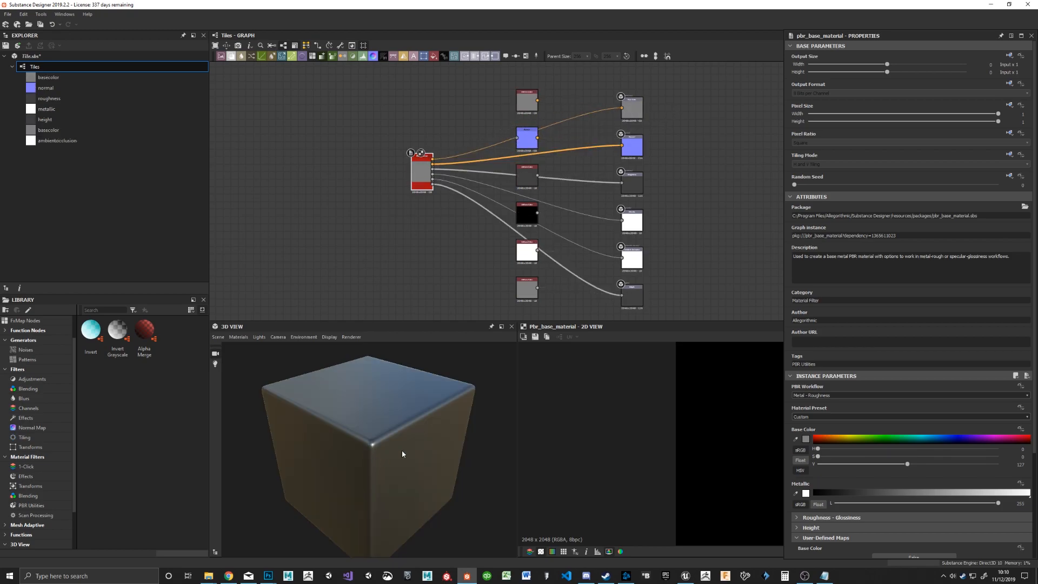
Step: Delete the six original source nodes and reposition the Base Material node closer to the outputs
drag(481, 71, 546, 307)
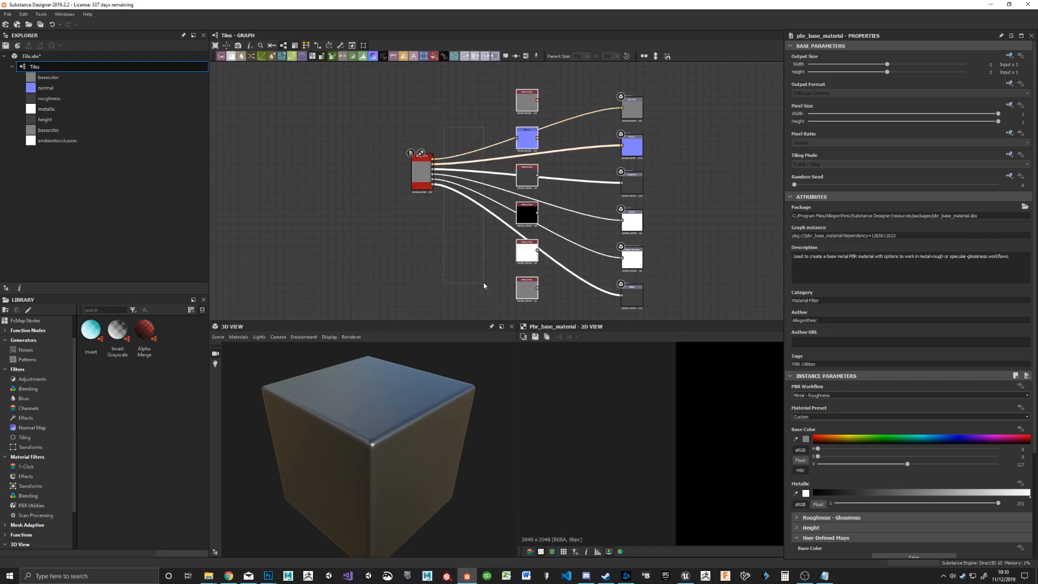
click(420, 177)
drag(419, 176, 567, 187)
drag(475, 97, 534, 307)
key(Delete)
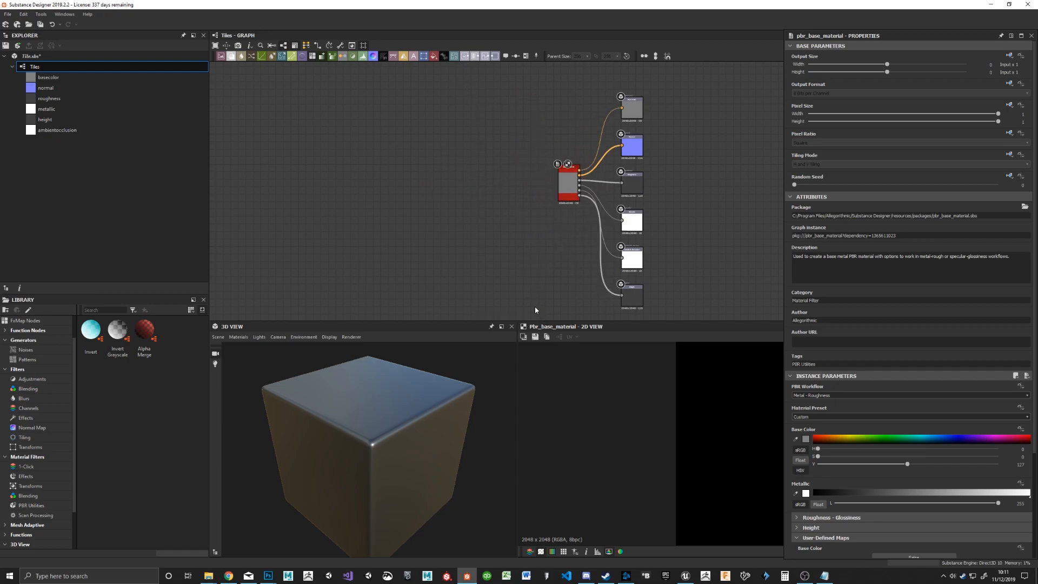
drag(568, 189, 509, 189)
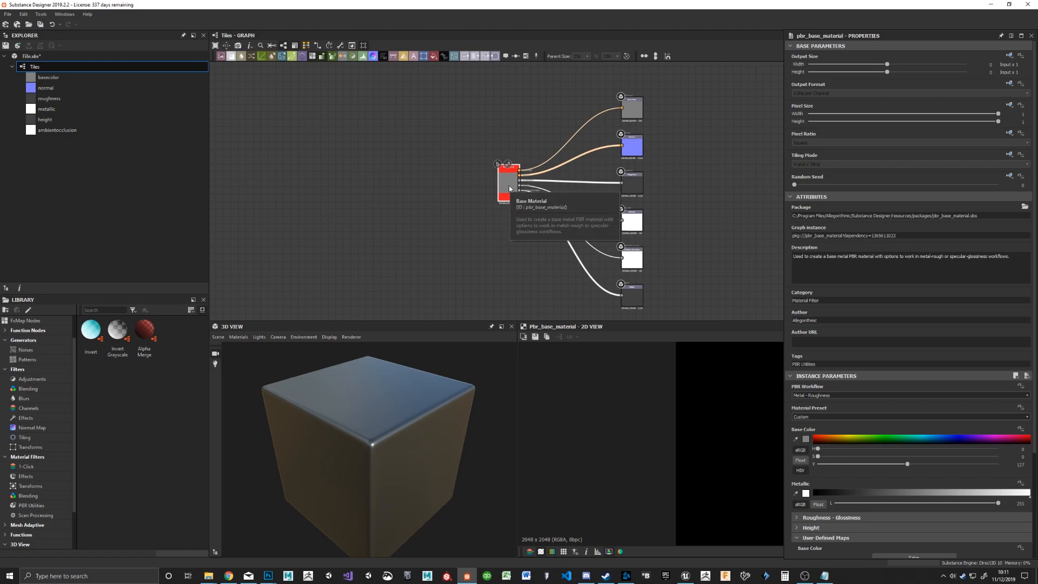
Step: Set the Base Material node's material preset to Dielectric and inspect the cube in the 3D view
scroll(864, 356, down, 4)
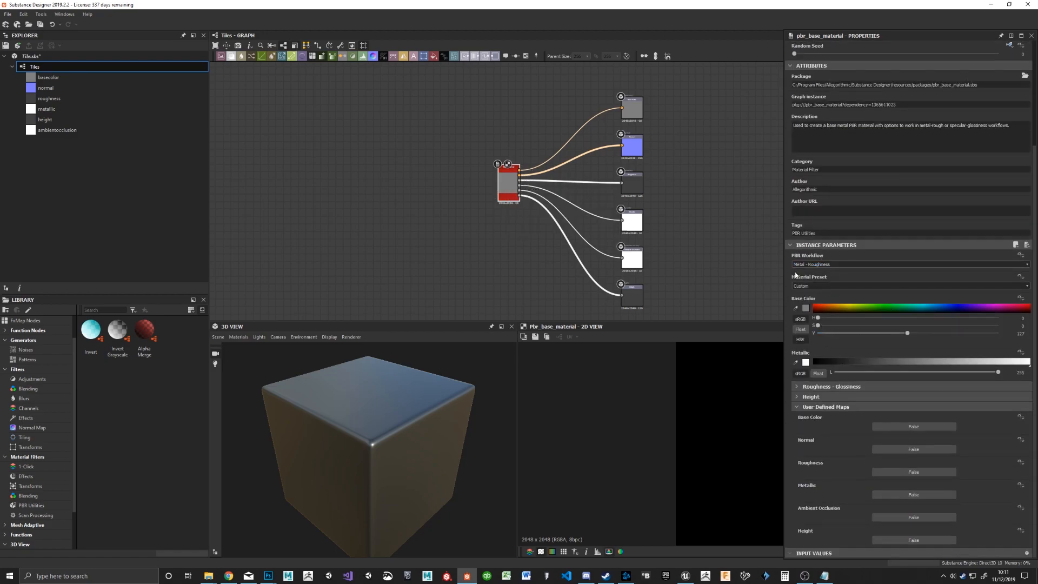
click(802, 286)
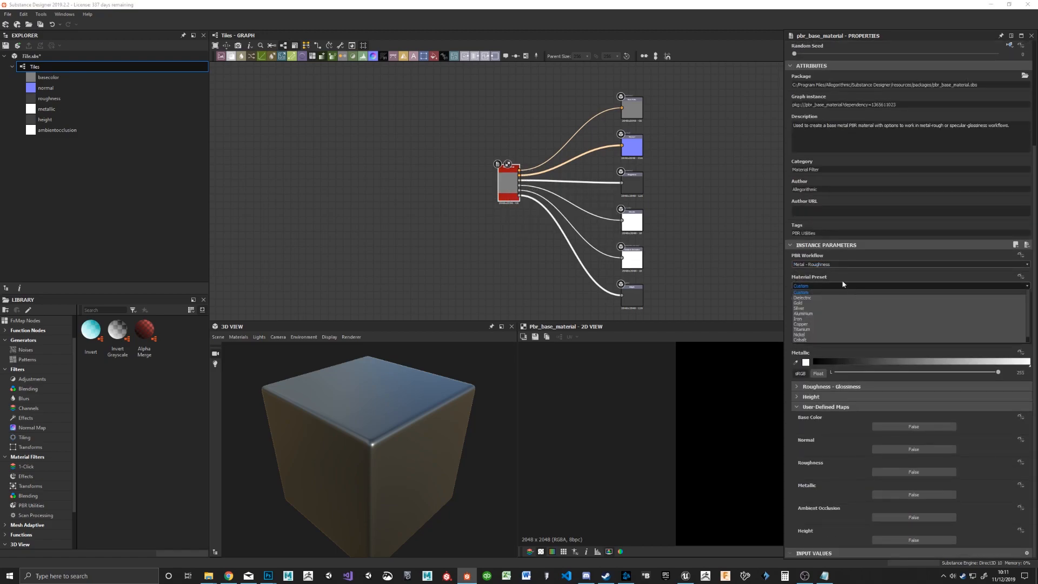
click(816, 299)
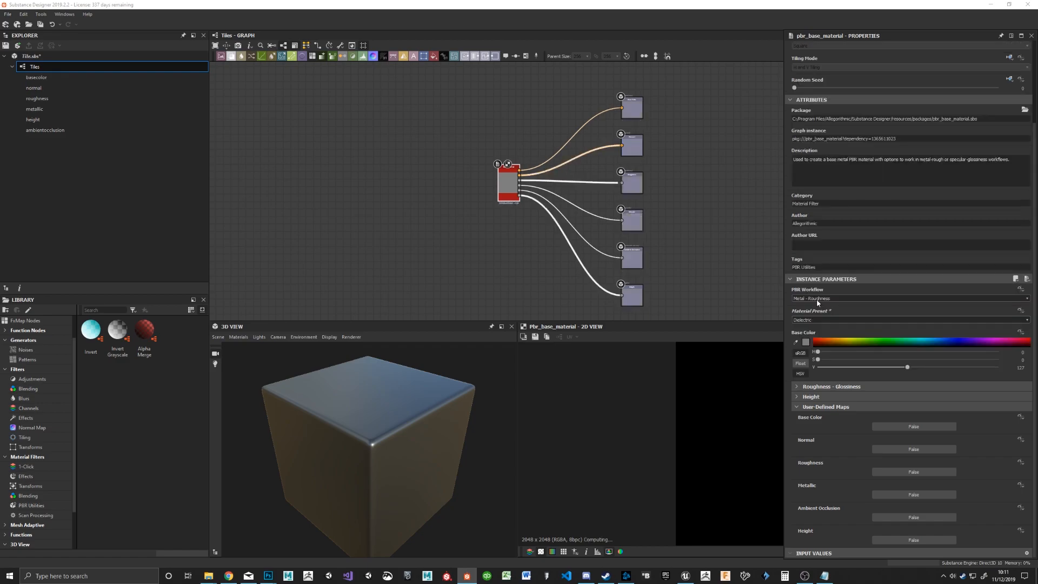
drag(361, 481, 448, 439)
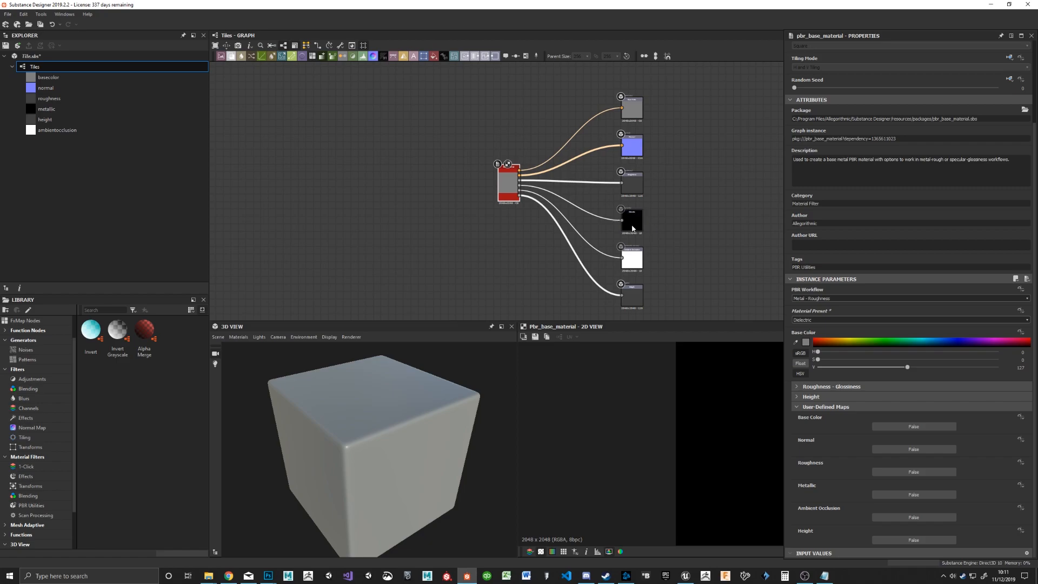
Step: Change the Base Material node's material preset to Gold and inspect the cube in the 3D view
click(822, 322)
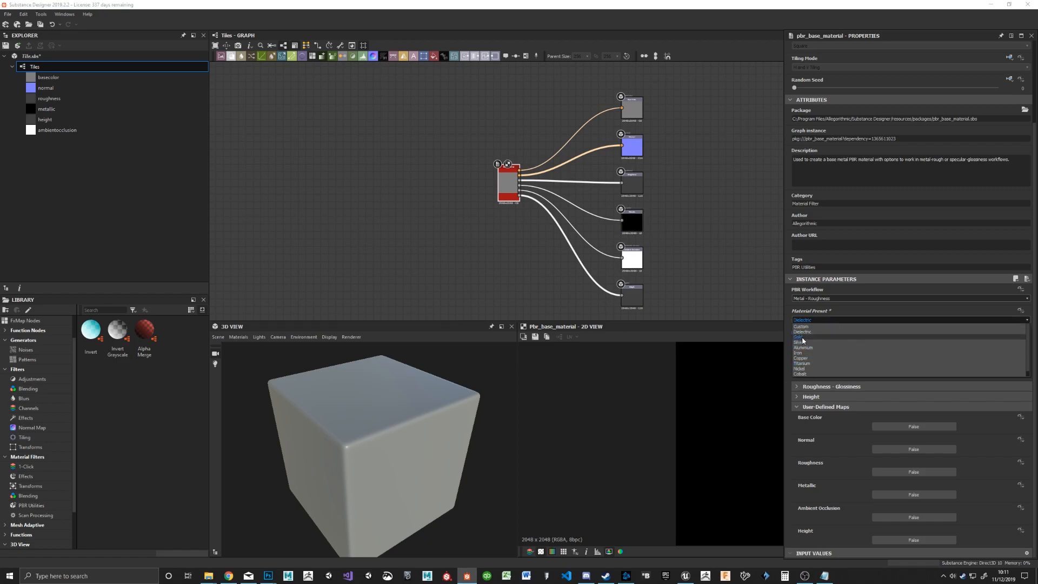
click(803, 336)
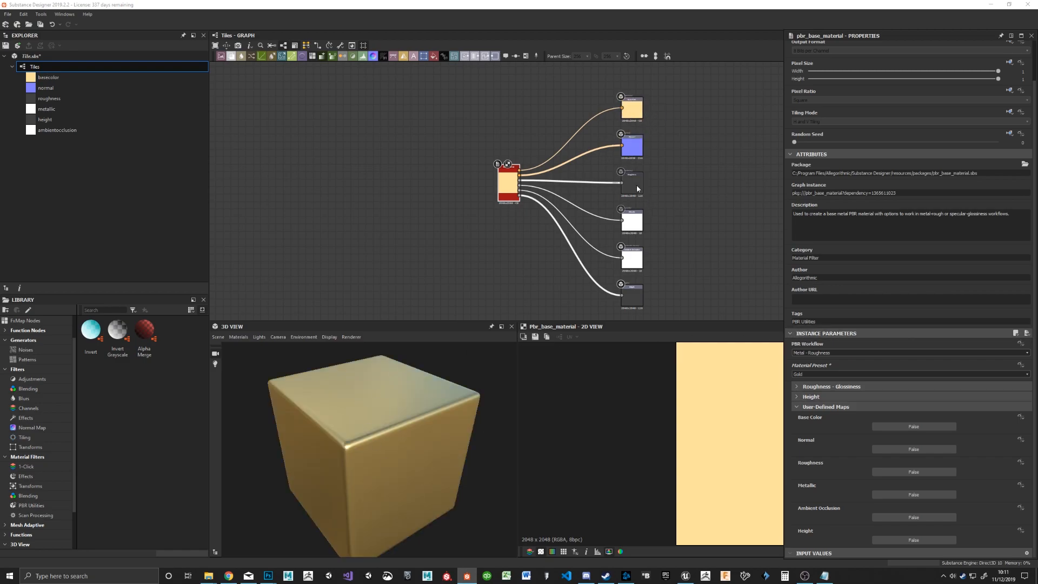
drag(385, 423, 360, 434)
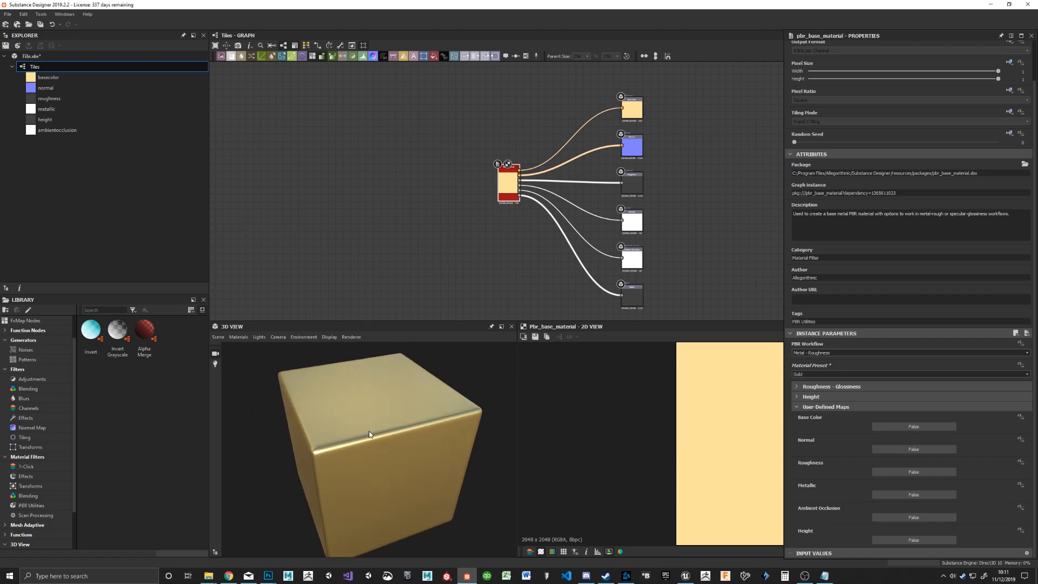
Step: Try the Aluminium preset on the Base Material node and set its material preset to Dielectric
click(816, 374)
click(818, 386)
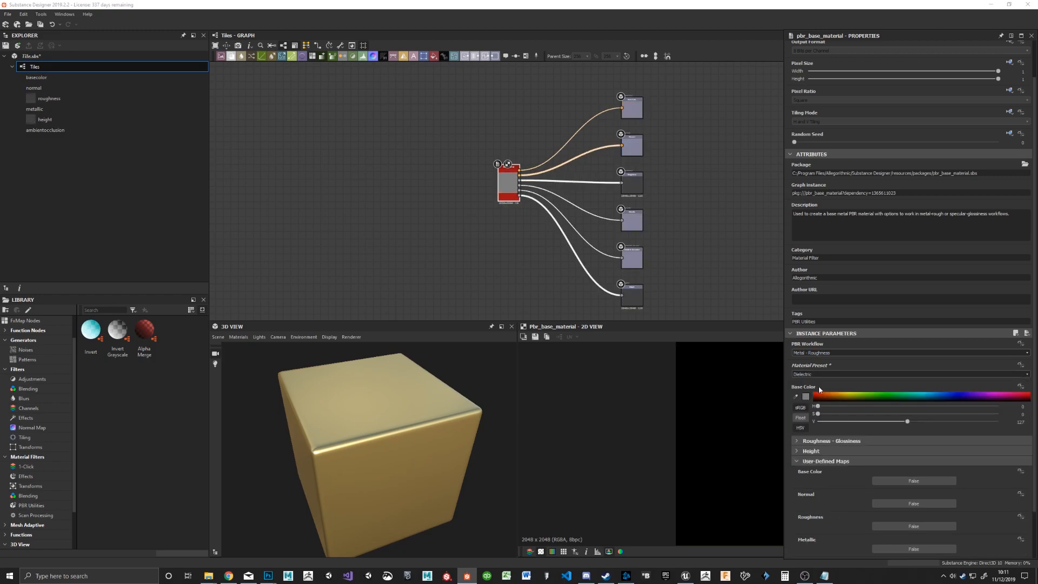
scroll(920, 373, down, 3)
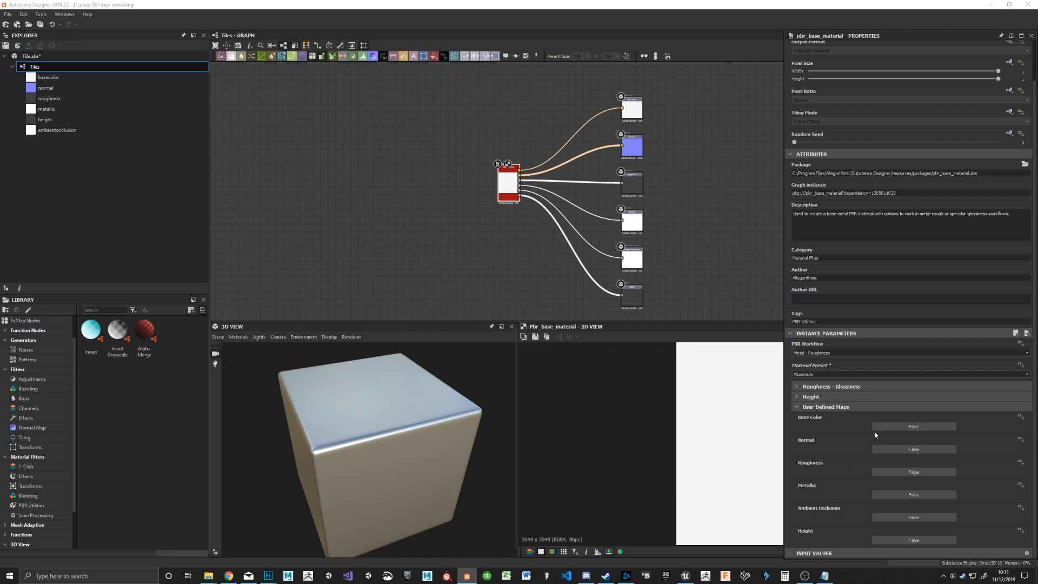
click(854, 374)
click(852, 386)
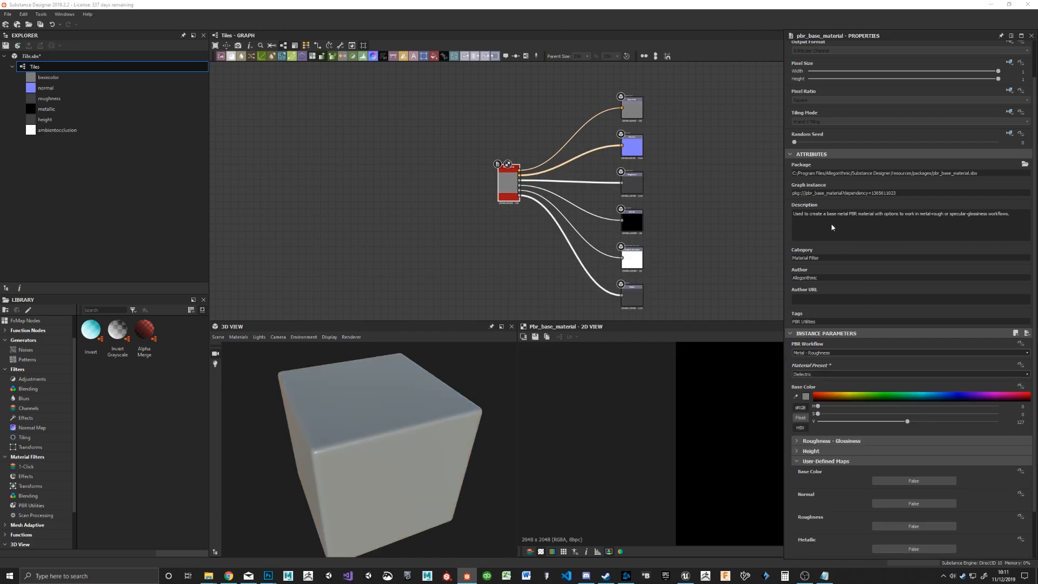
Step: Enable the Height and Ambient Occlusion user-defined maps on the Base Material node and move the node closer to the outputs
scroll(878, 481, down, 3)
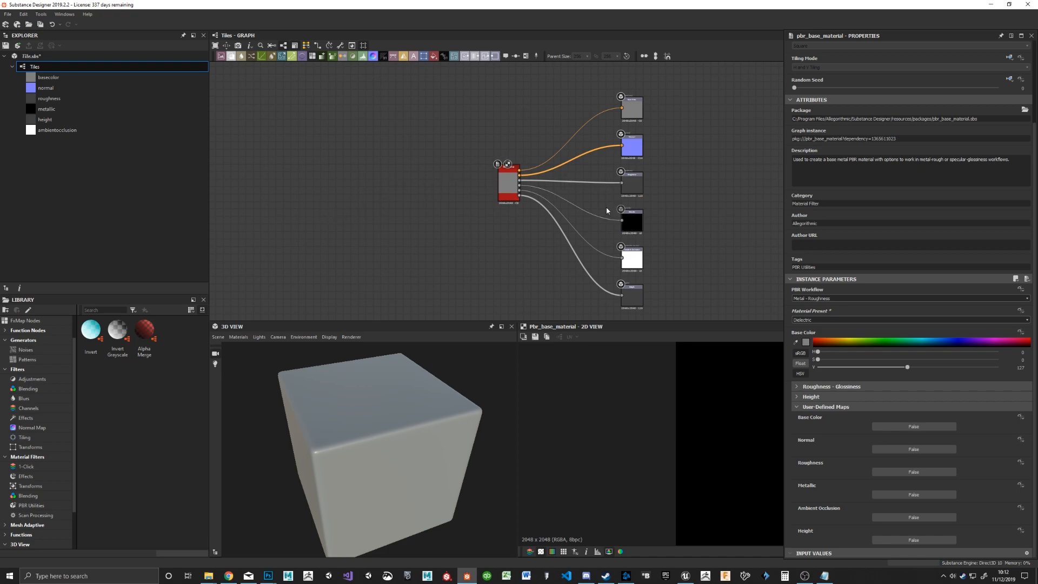
click(922, 540)
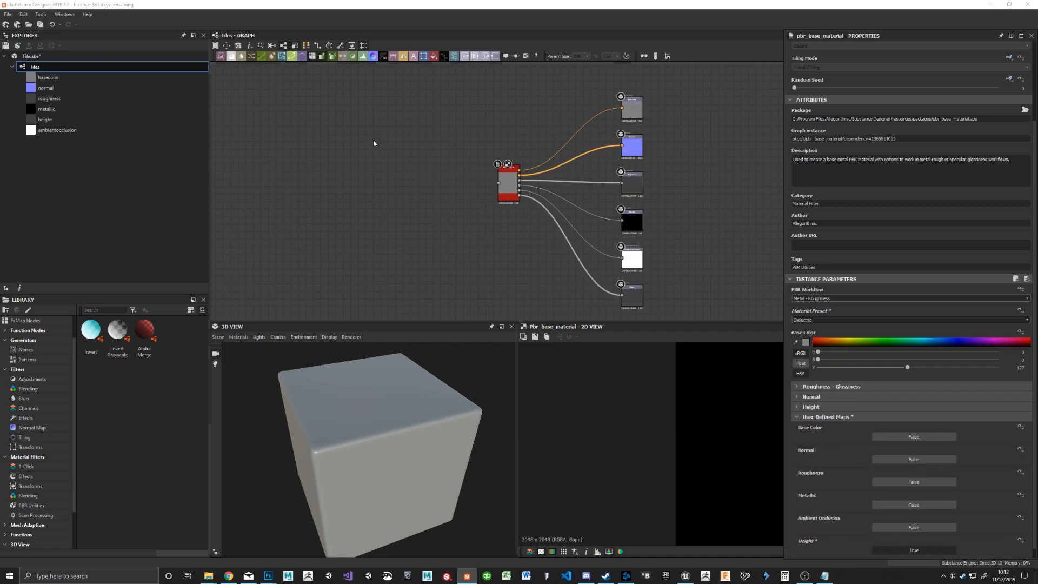
middle_drag(401, 180, 545, 182)
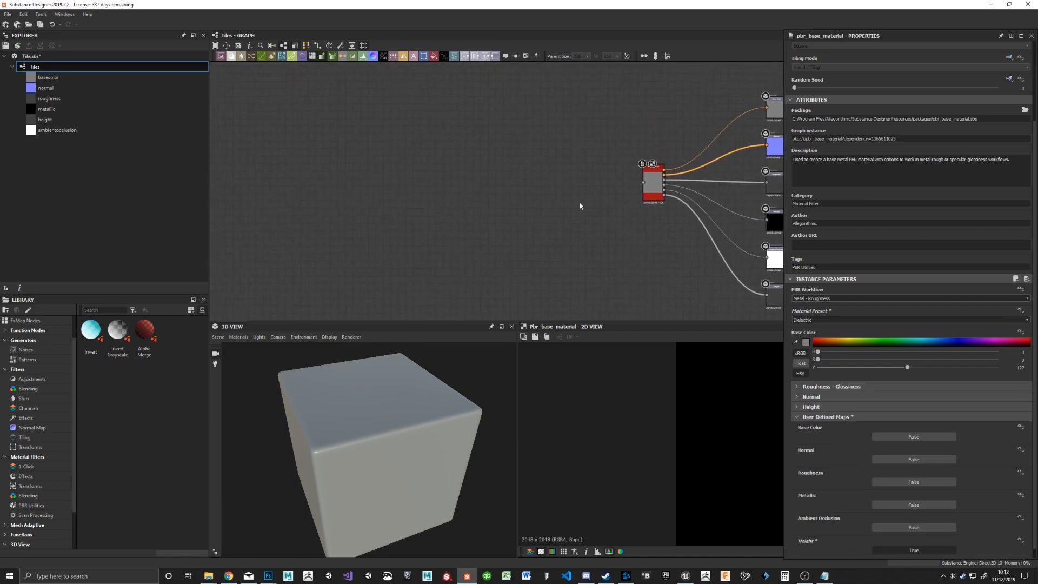
drag(657, 196, 698, 207)
middle_drag(634, 217, 582, 204)
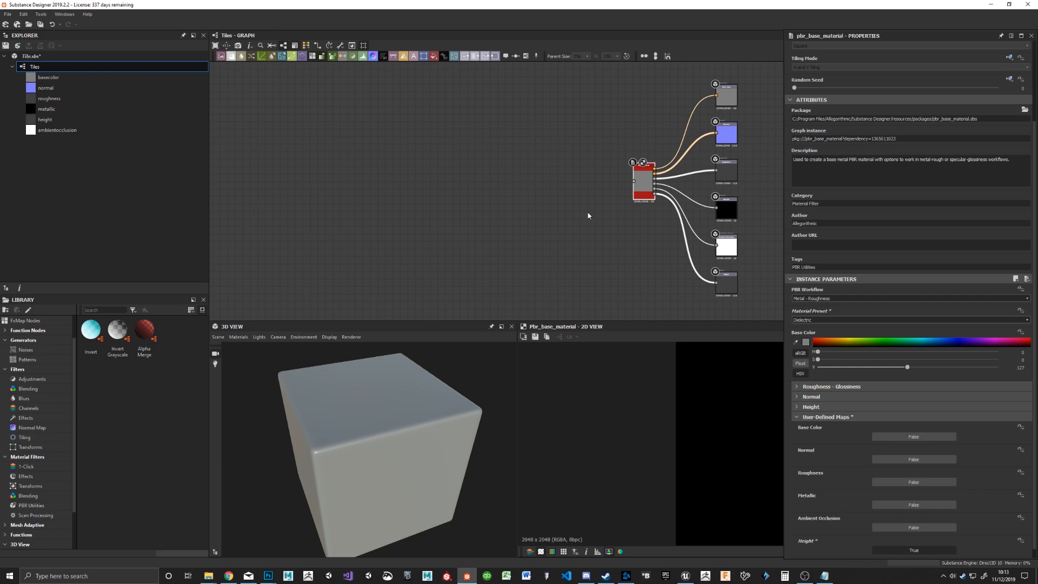
drag(401, 493, 370, 469)
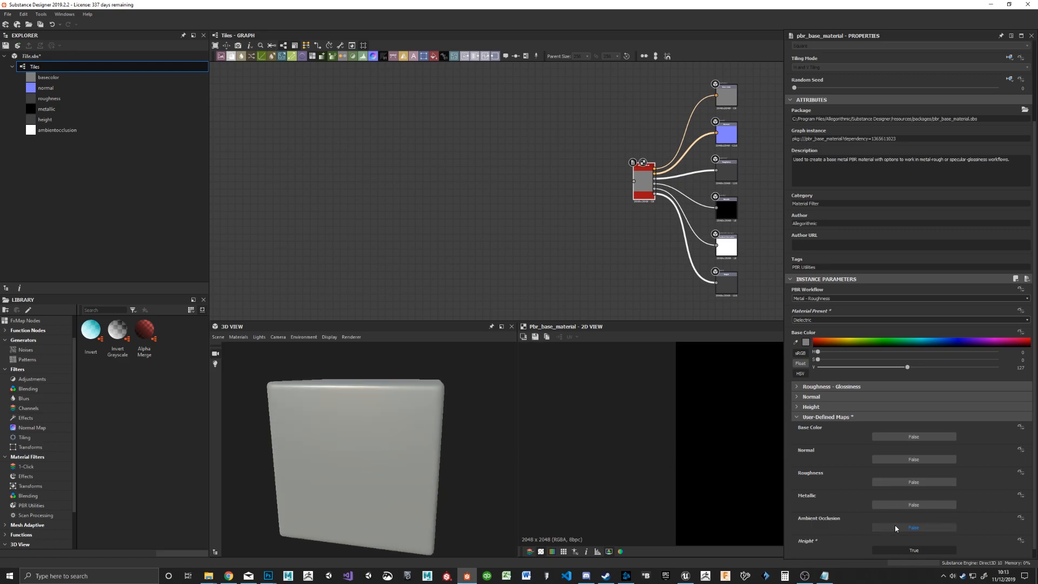
click(914, 528)
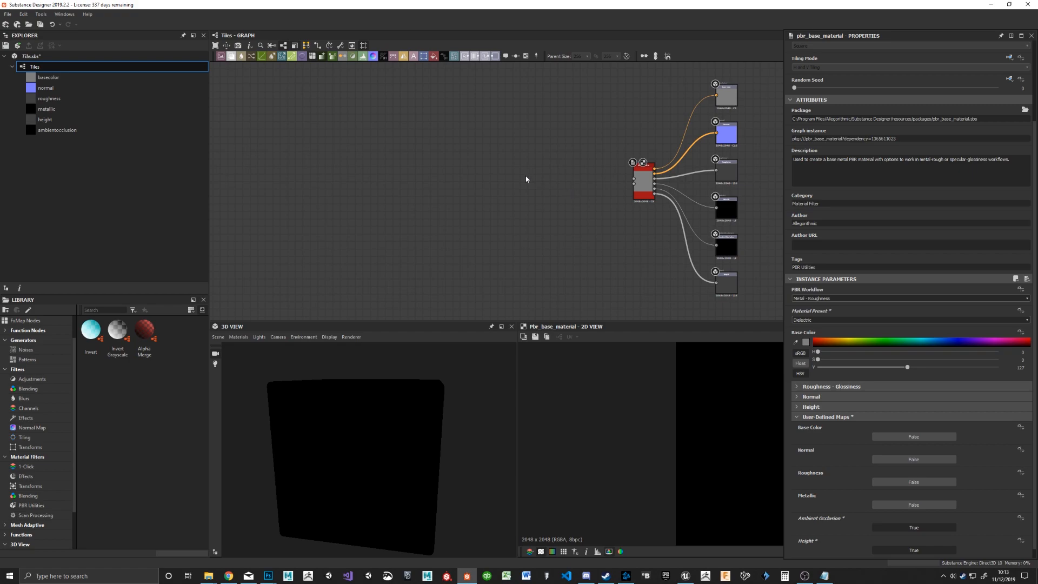
Step: Add a Tile Random node and connect its output to the Base Material node's height input
key(space)
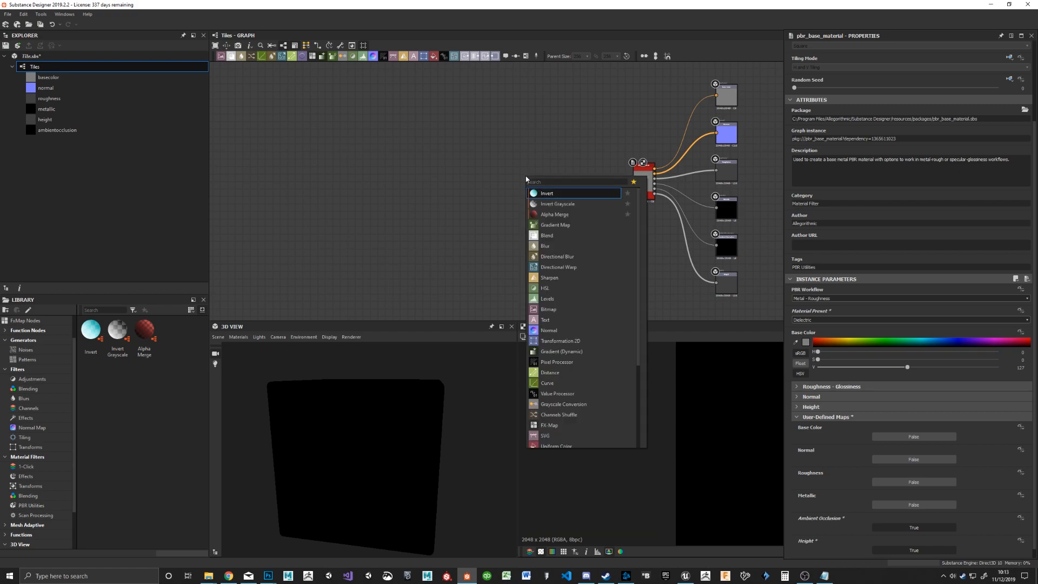
text(tile)
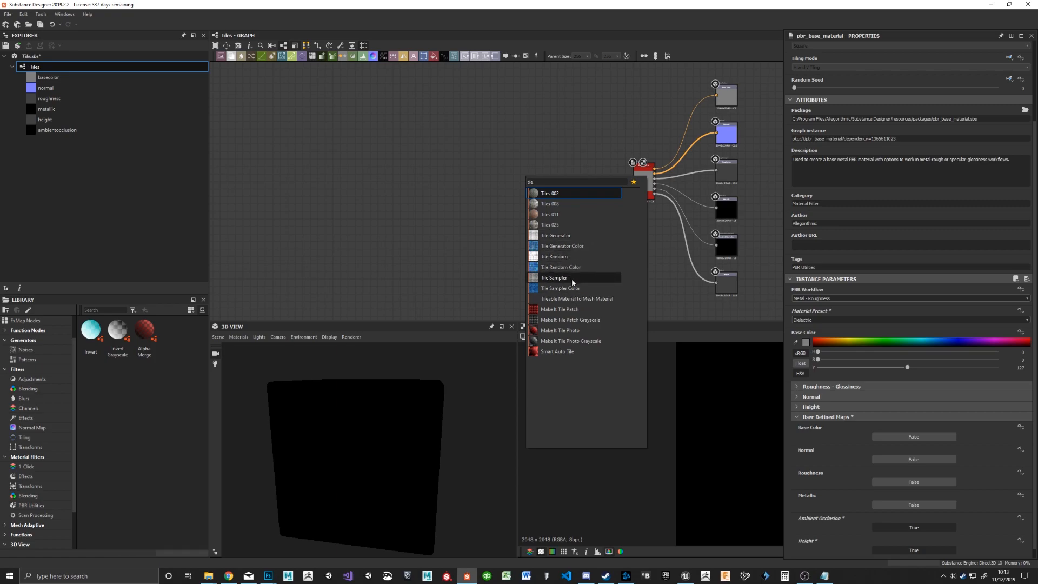
click(556, 258)
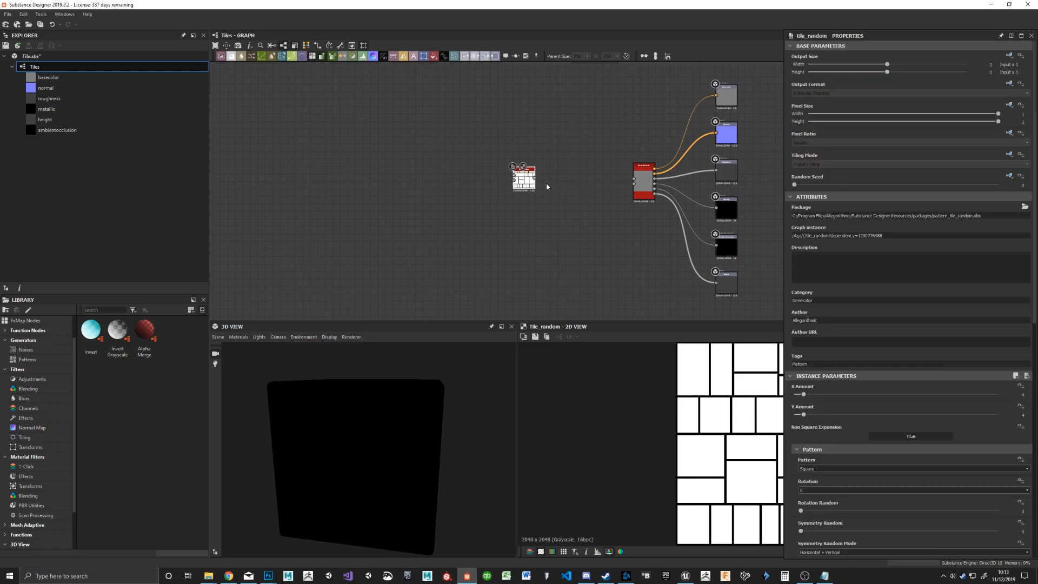
drag(526, 178, 639, 188)
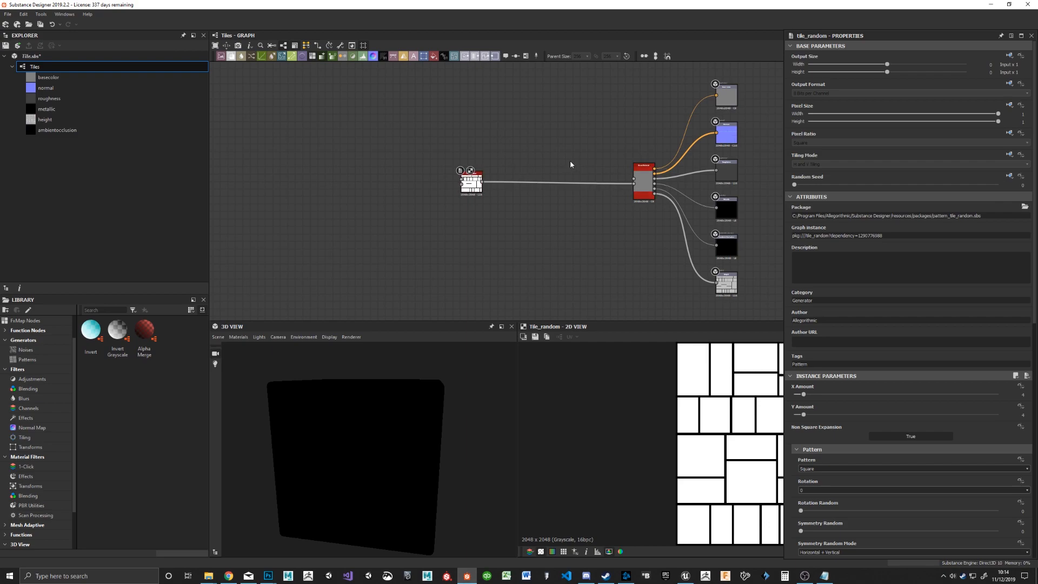
Step: Add an Ambient Occlusion (HBAO) node fed by Tile Random and connect it to the Base Material's ambient occlusion input
key(space)
text(amb)
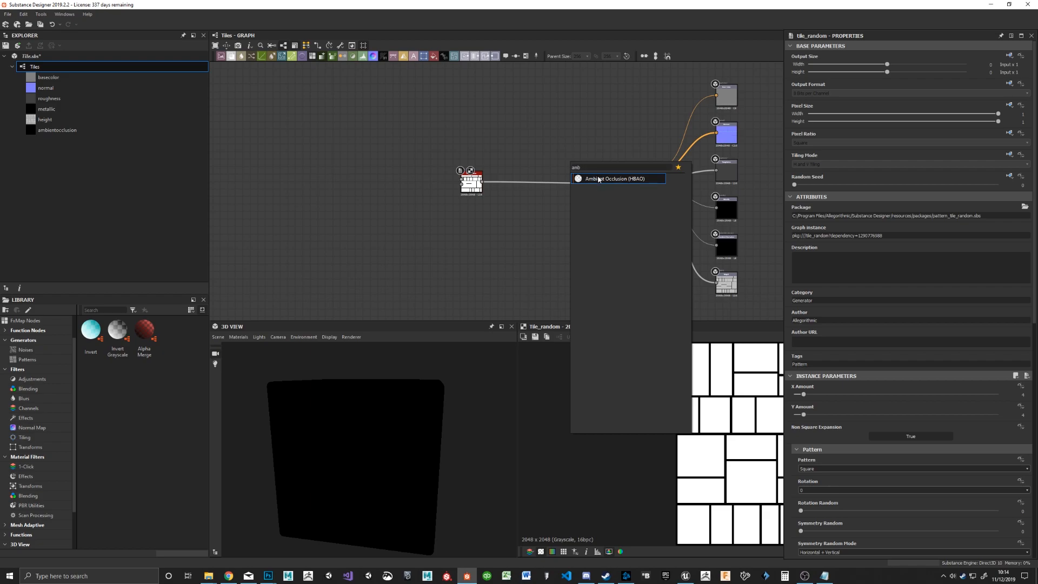
click(600, 179)
drag(485, 181, 638, 182)
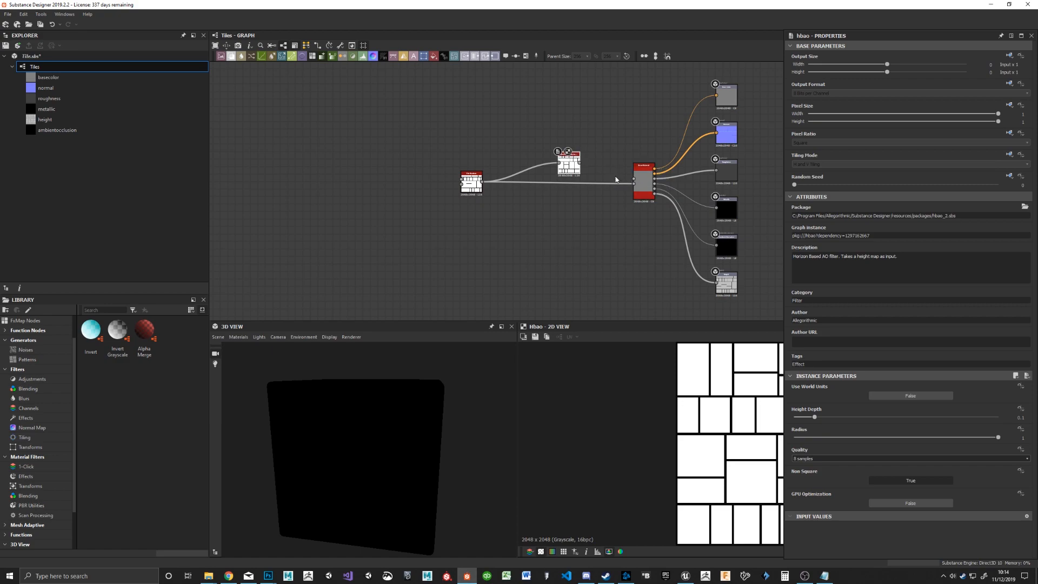
scroll(638, 182, up, 5)
mouse_move(462, 120)
mouse_down()
mouse_move(625, 170)
mouse_move(463, 121)
mouse_up()
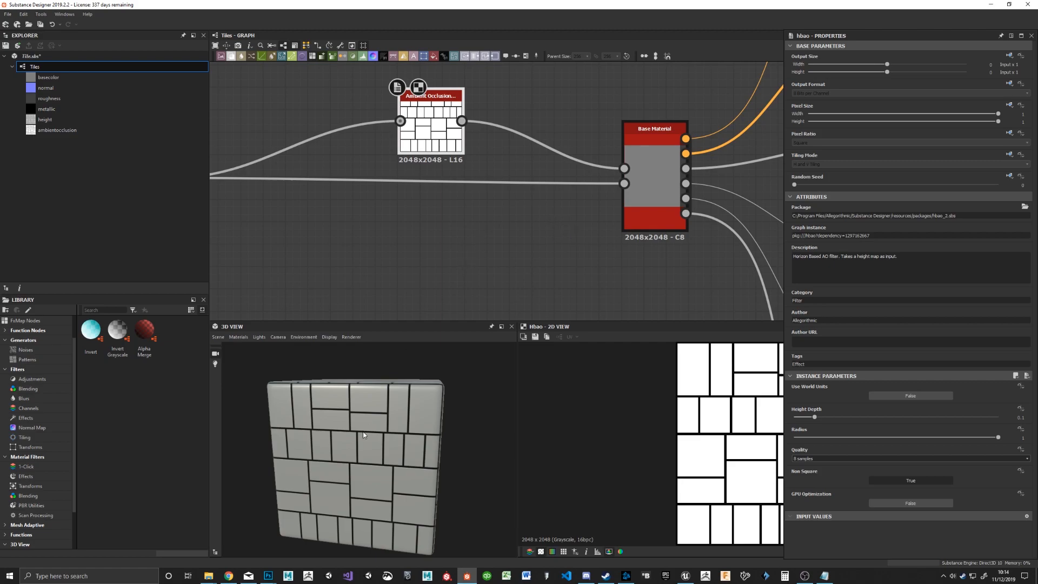
Step: Set the Ambient Occlusion node's Height Depth to 0.02 and Radius to 0.06, checking the tile gaps in the 3D view
scroll(376, 443, up, 6)
scroll(376, 442, up, 2)
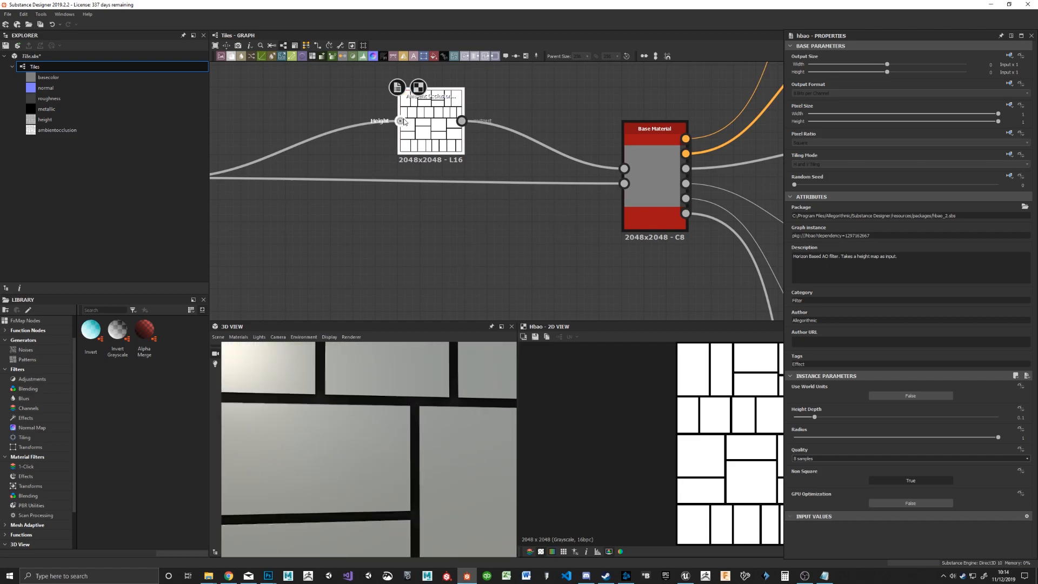
click(464, 135)
drag(807, 420, 799, 421)
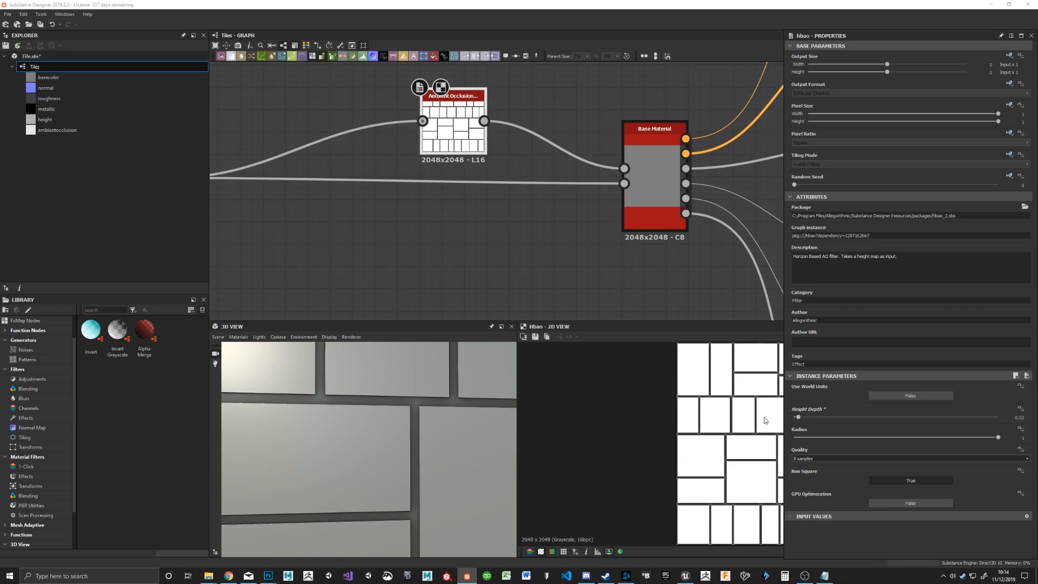
mouse_move(800, 418)
mouse_down()
mouse_move(914, 418)
mouse_move(799, 427)
mouse_up()
drag(968, 436, 797, 423)
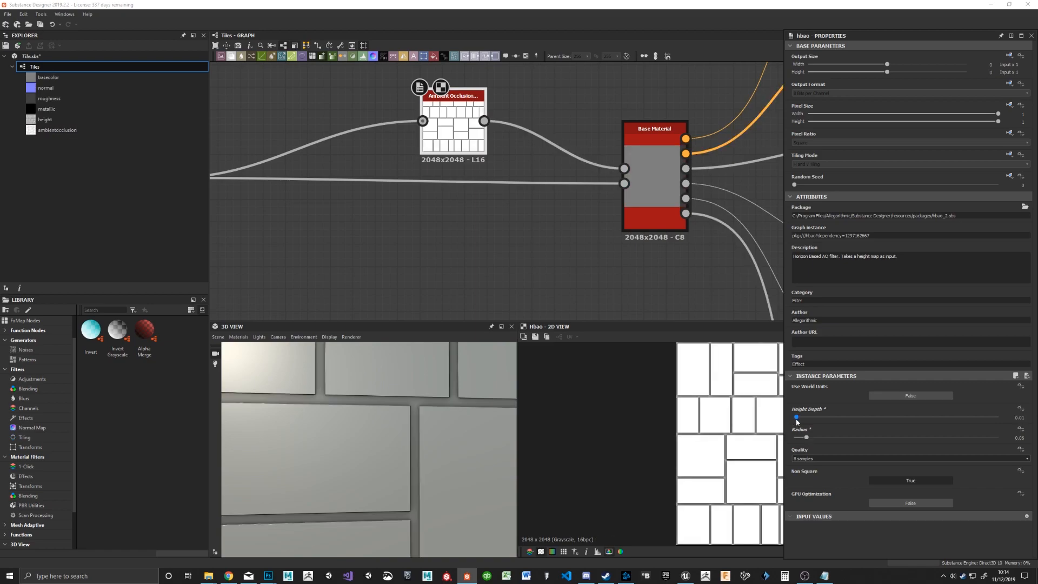
drag(796, 423, 798, 423)
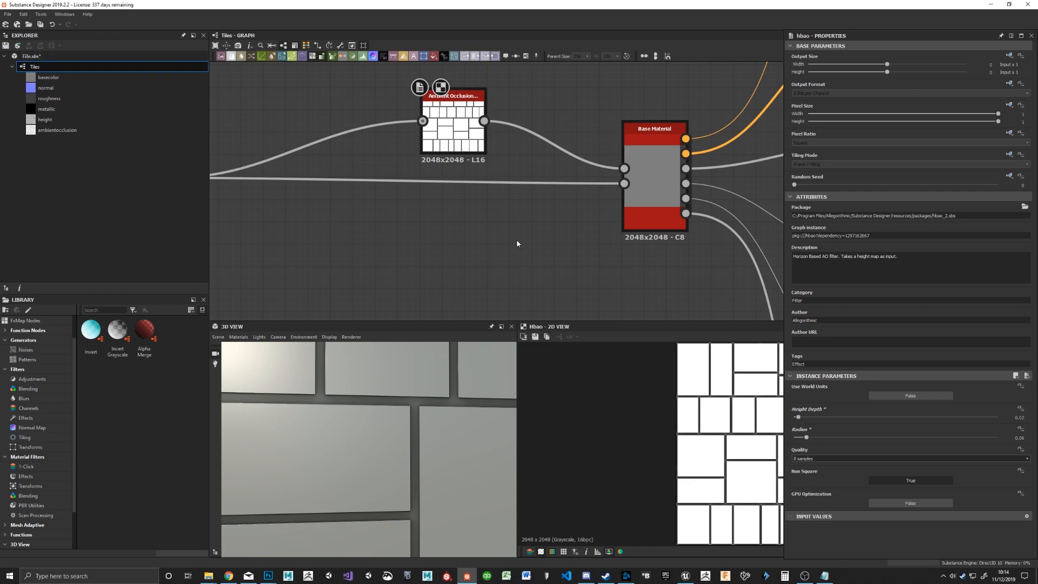
Step: Switch the 3D view renderer to Iray and return it to OpenGL
scroll(324, 436, down, 3)
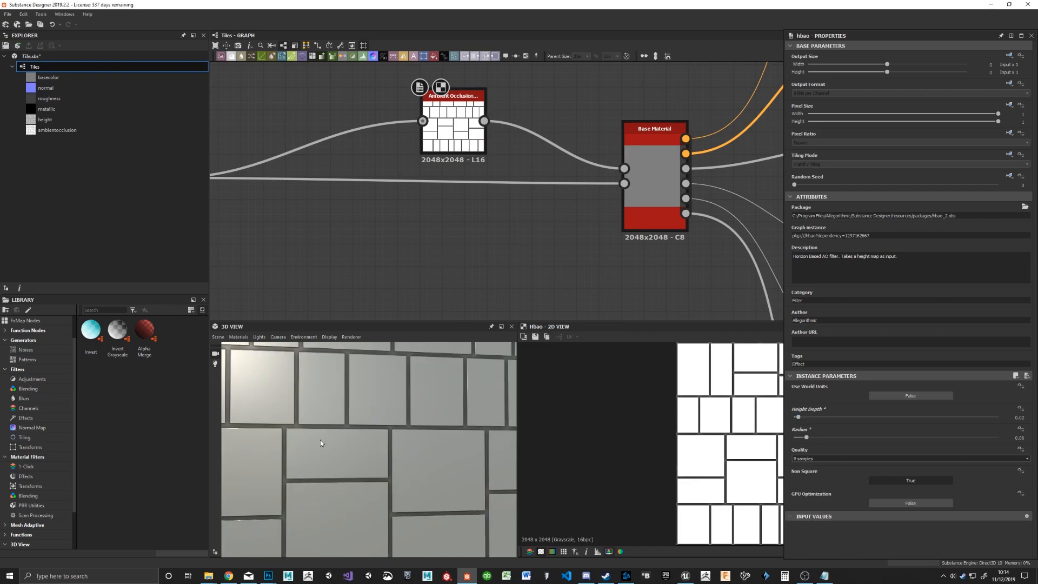
click(359, 337)
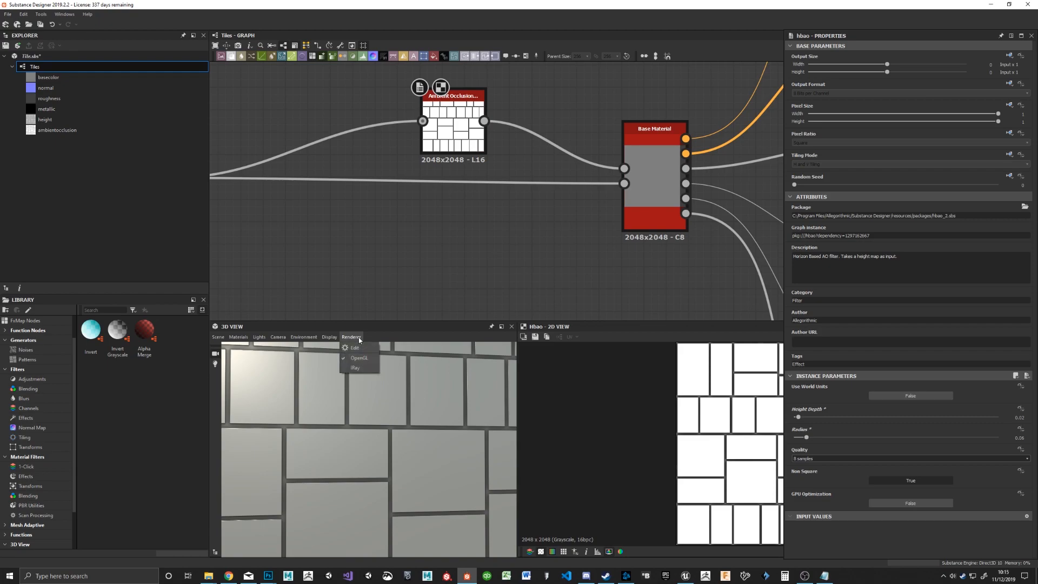
click(356, 368)
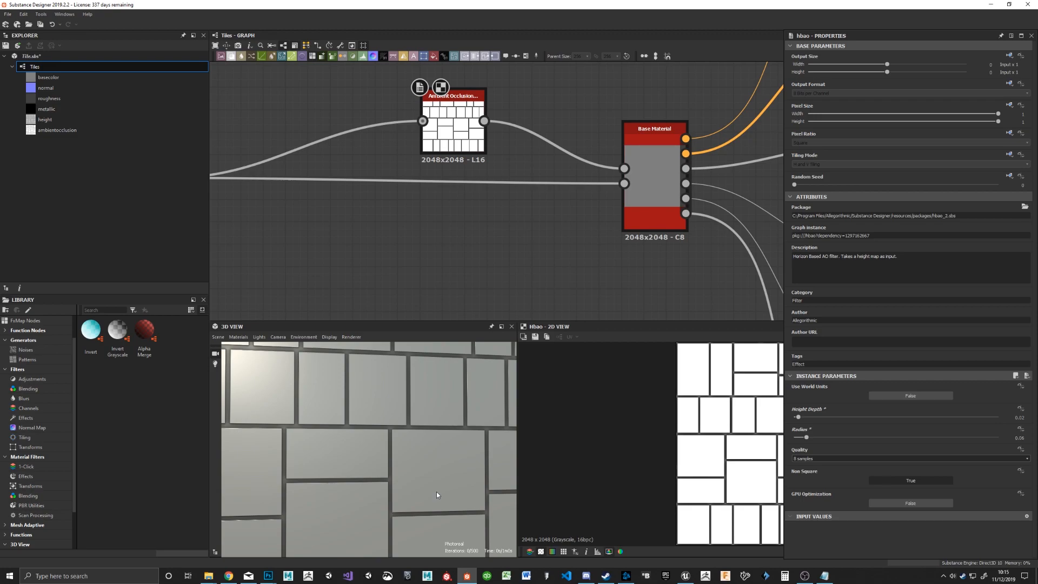
click(351, 336)
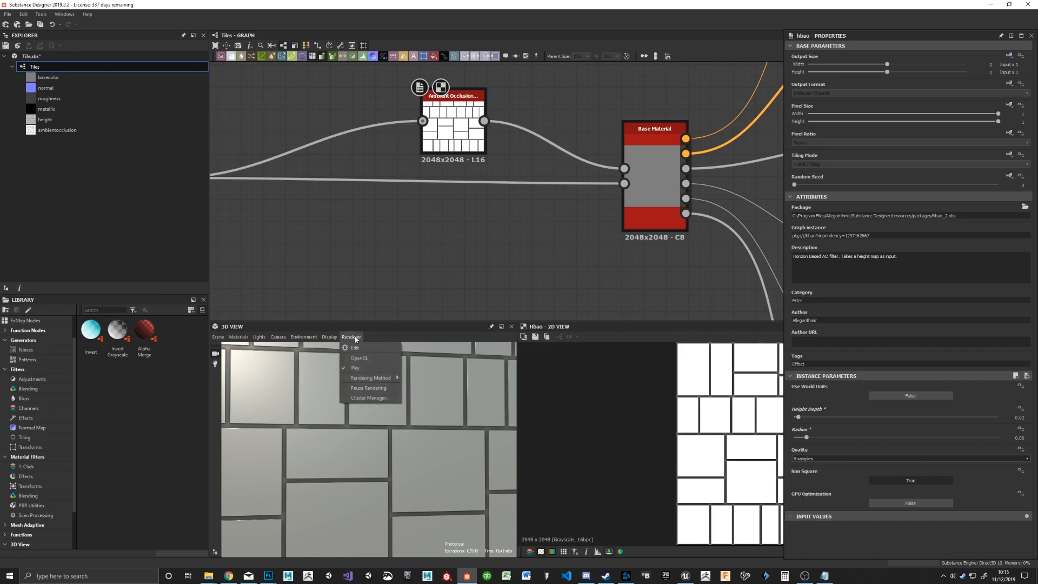
click(374, 358)
Step: Switch the 3D view's default material definition to the Tessellation variant of physically_metallic_roughness
drag(386, 423, 420, 445)
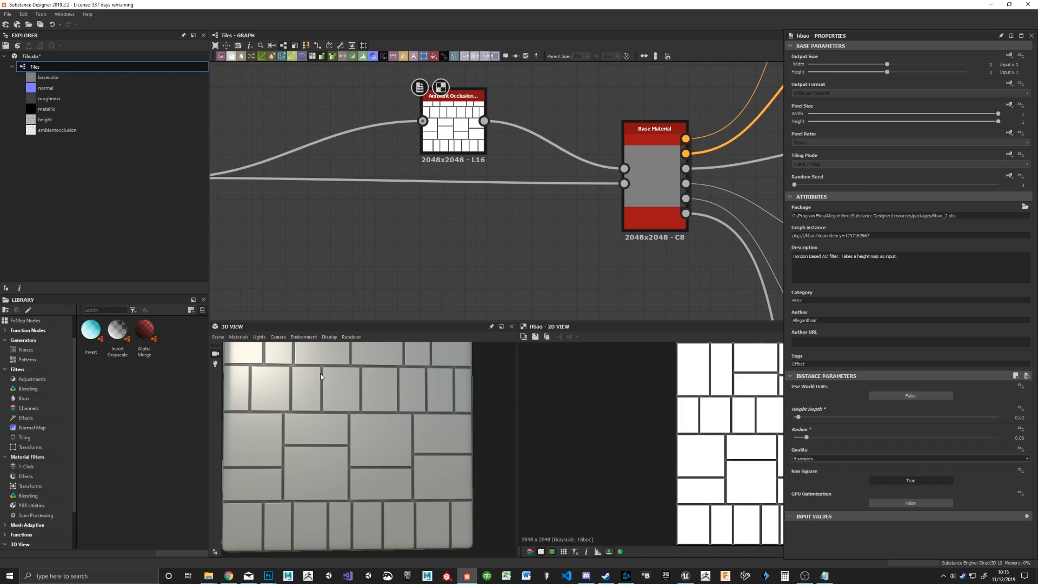
drag(323, 390, 344, 418)
click(239, 336)
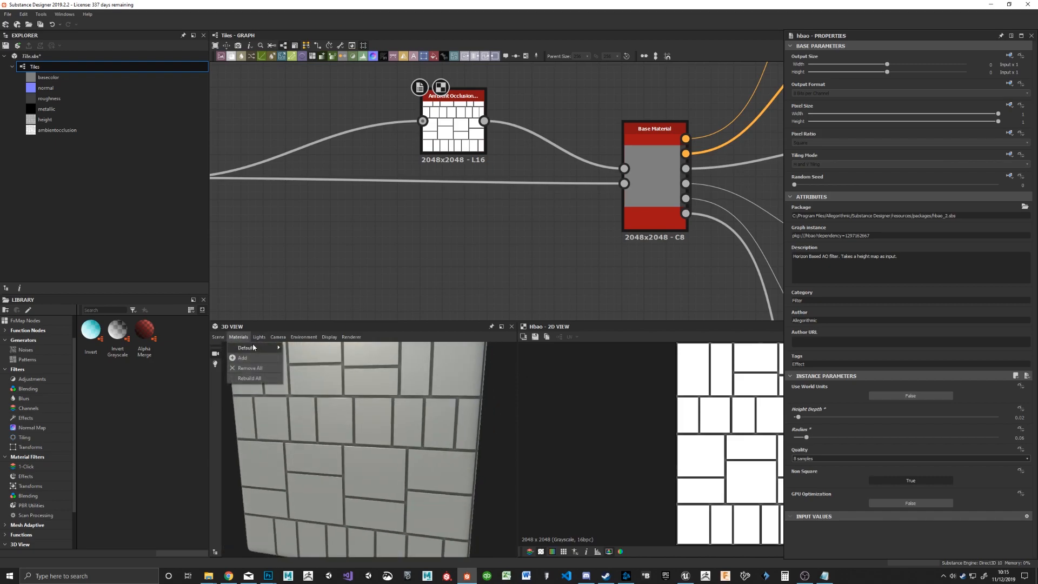
mouse_move(253, 348)
mouse_move(303, 358)
mouse_move(348, 391)
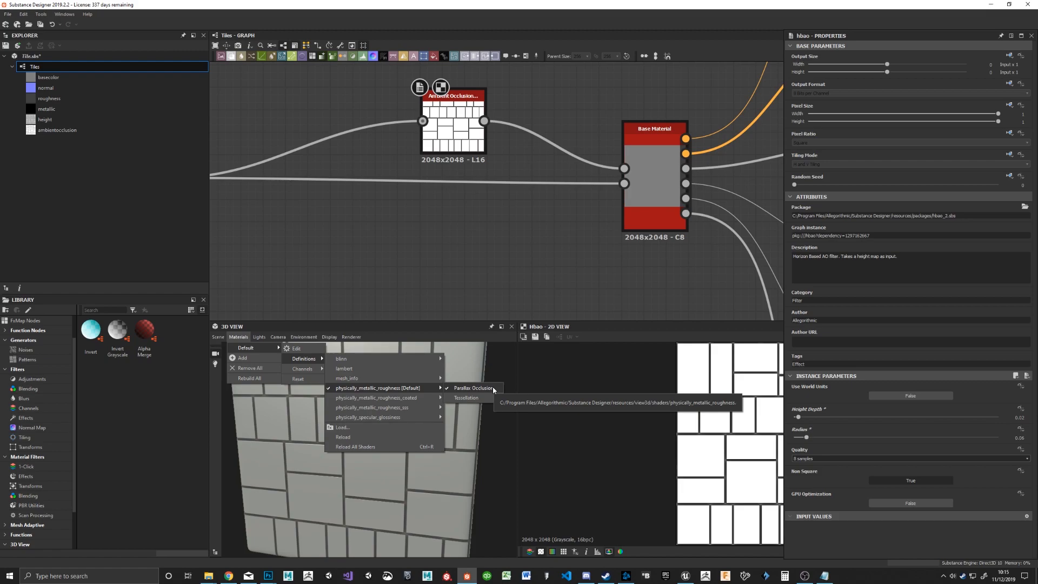
click(465, 398)
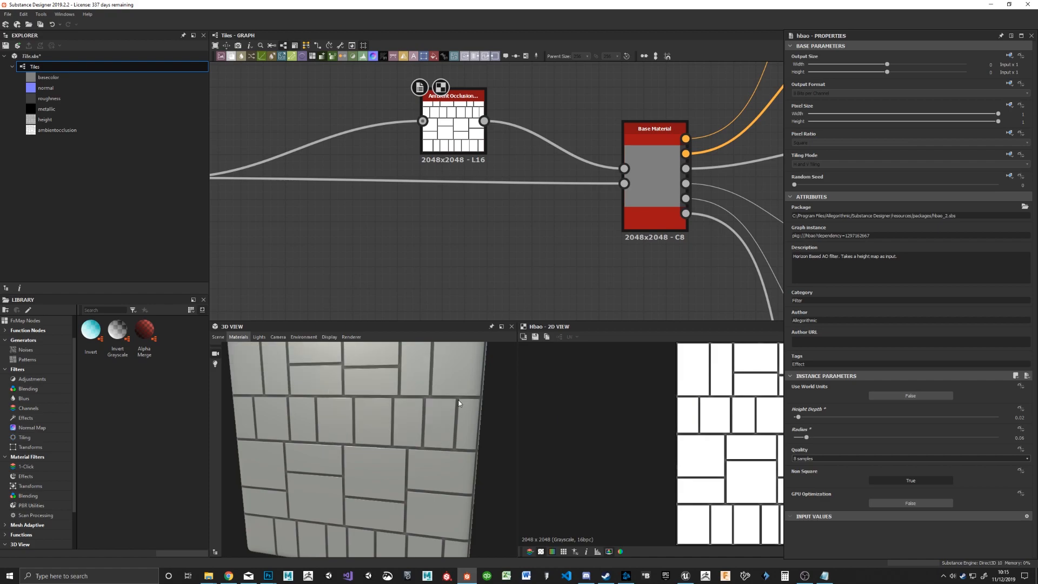
Step: Set the 3D material's Tessellation Factor to 16 and height Scale to 6.53, and inspect the displaced tiles up close
drag(861, 65, 1021, 65)
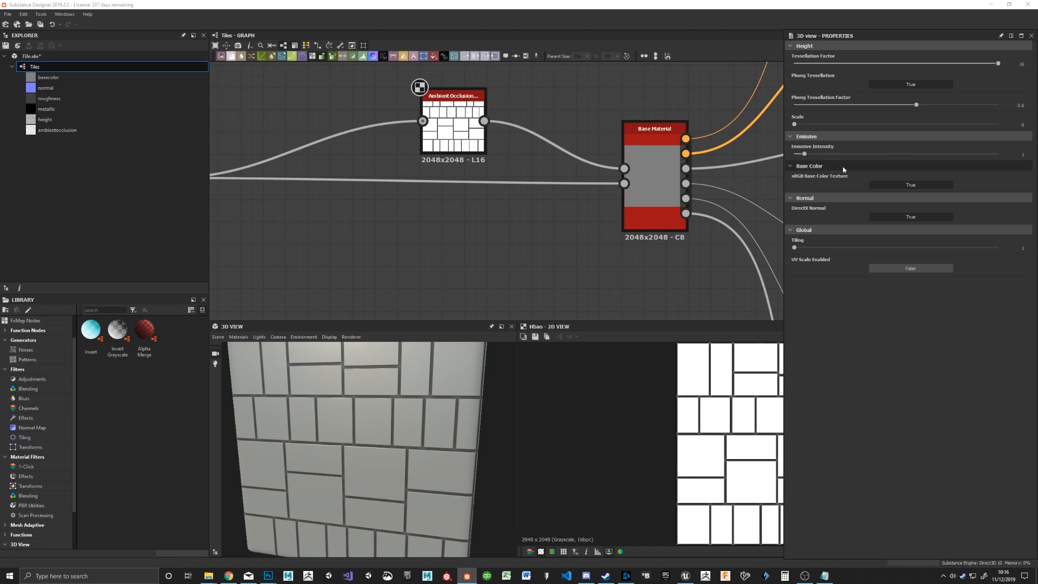
drag(797, 127, 927, 125)
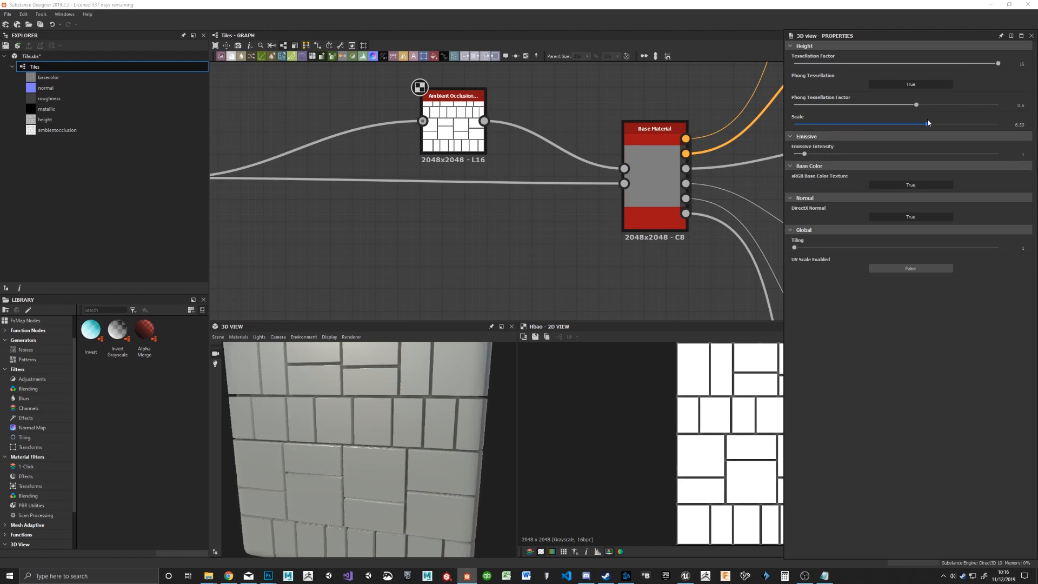
middle_drag(361, 476, 427, 520)
drag(427, 503, 399, 454)
middle_drag(398, 454, 395, 443)
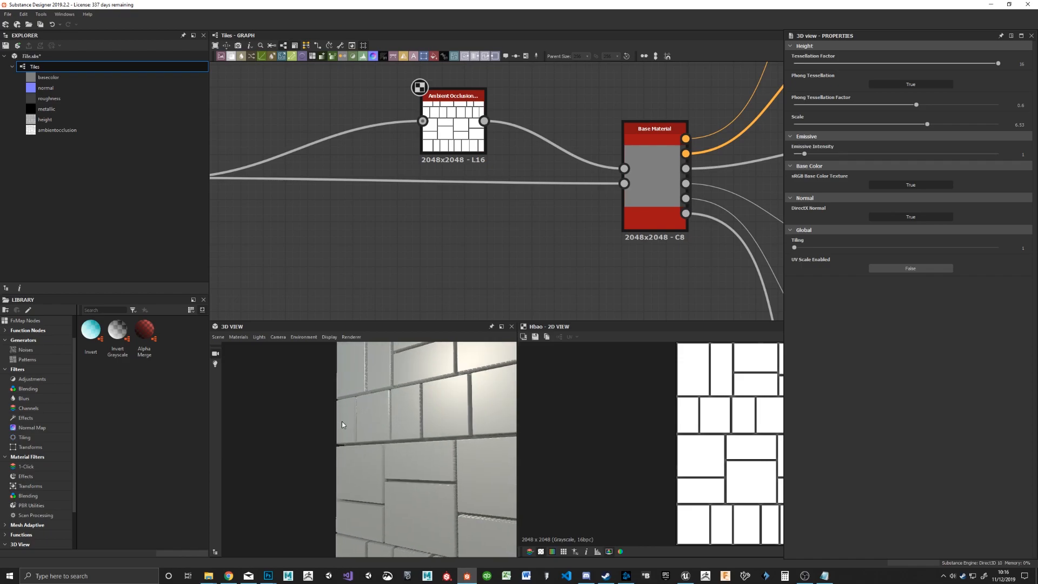
scroll(357, 443, up, 5)
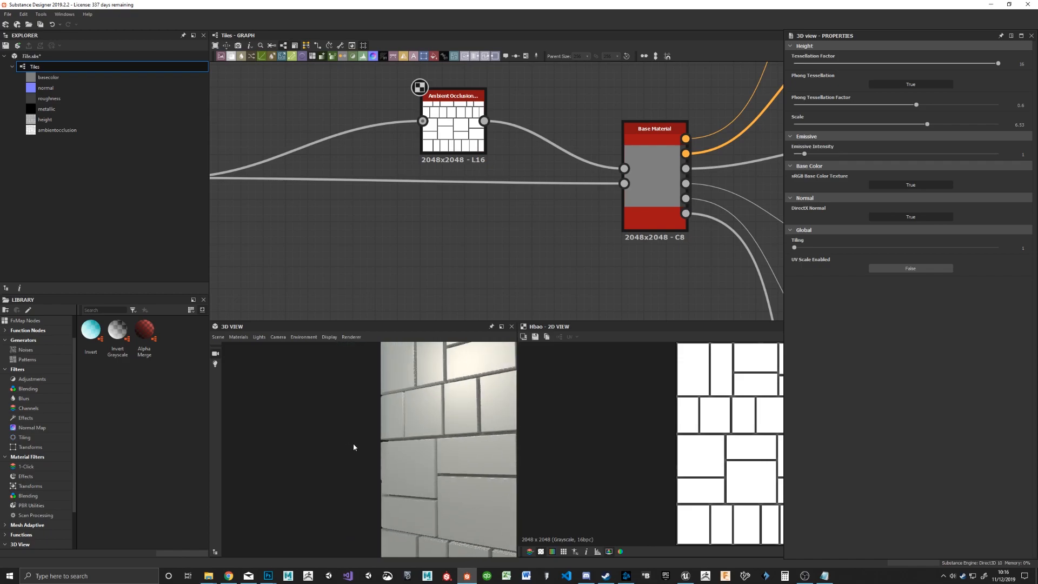
drag(427, 447, 388, 441)
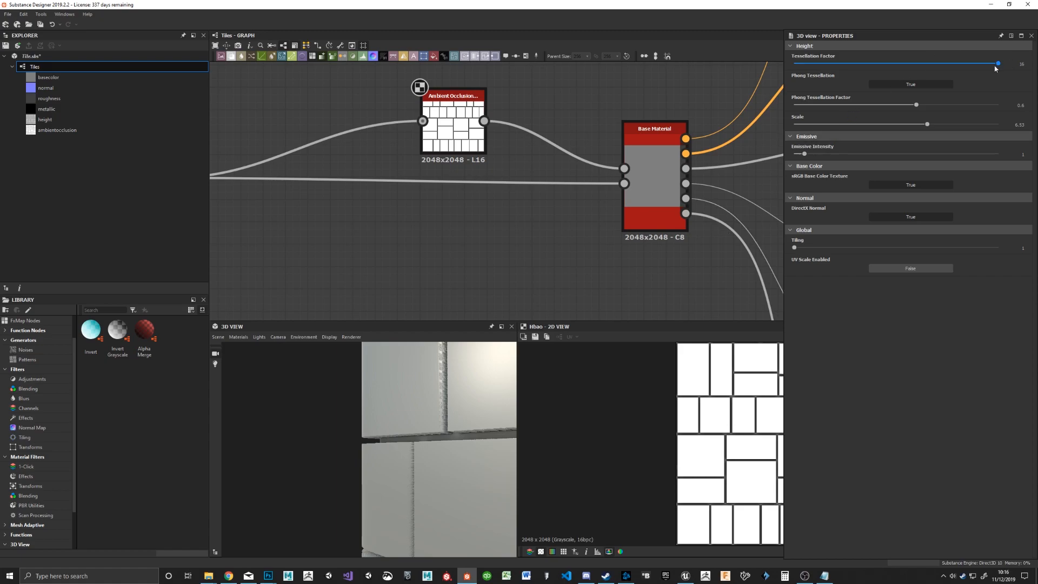
Step: Lower the Tessellation Factor to 4 and inspect the tile edges at the cube's corner
drag(998, 66, 838, 70)
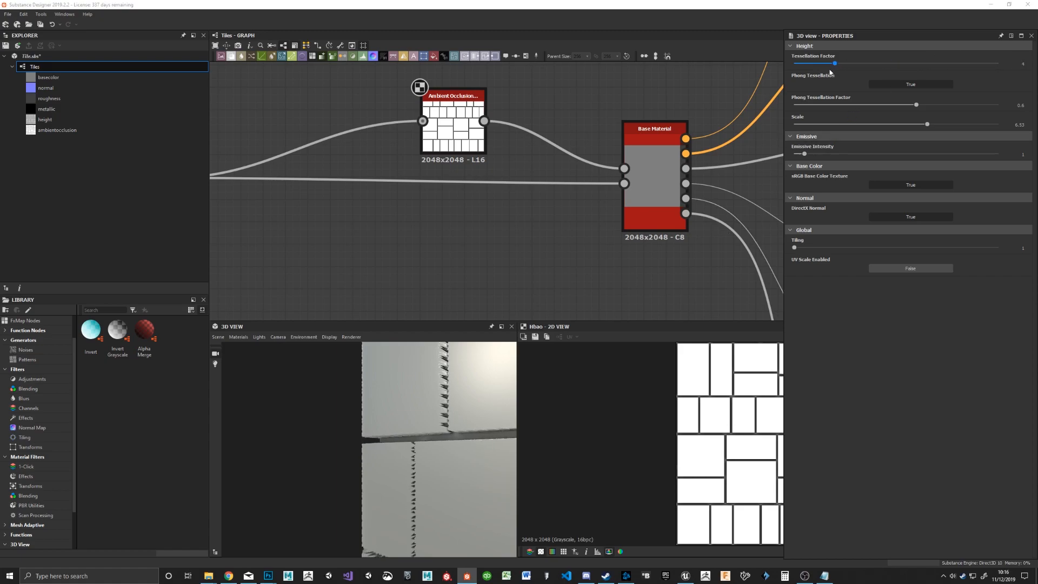
drag(345, 400, 390, 445)
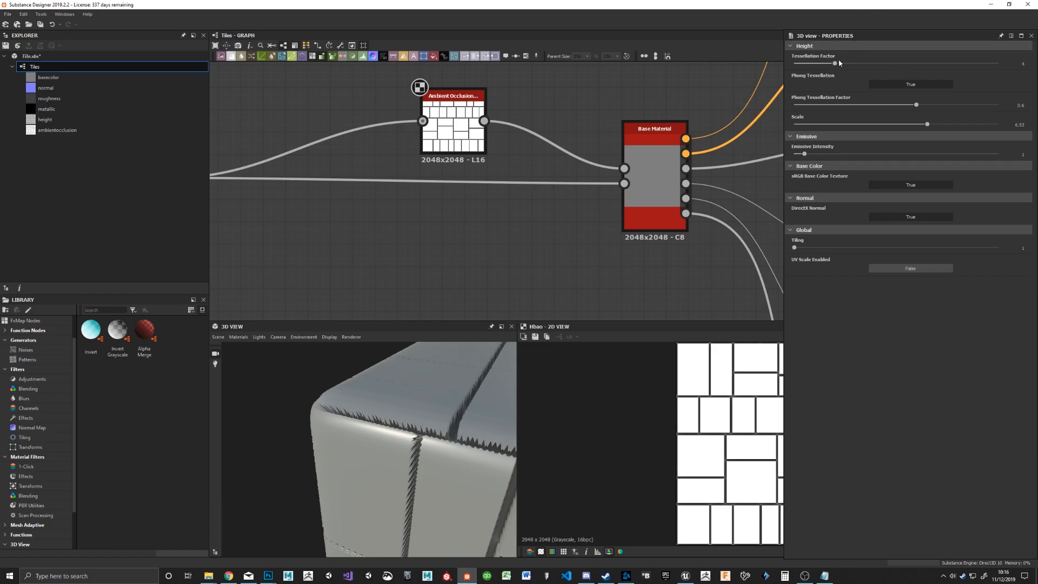
Step: Try a Tessellation Factor of 2 on the 3D material, return it to 16, and inspect the tiles up close
drag(835, 65, 808, 64)
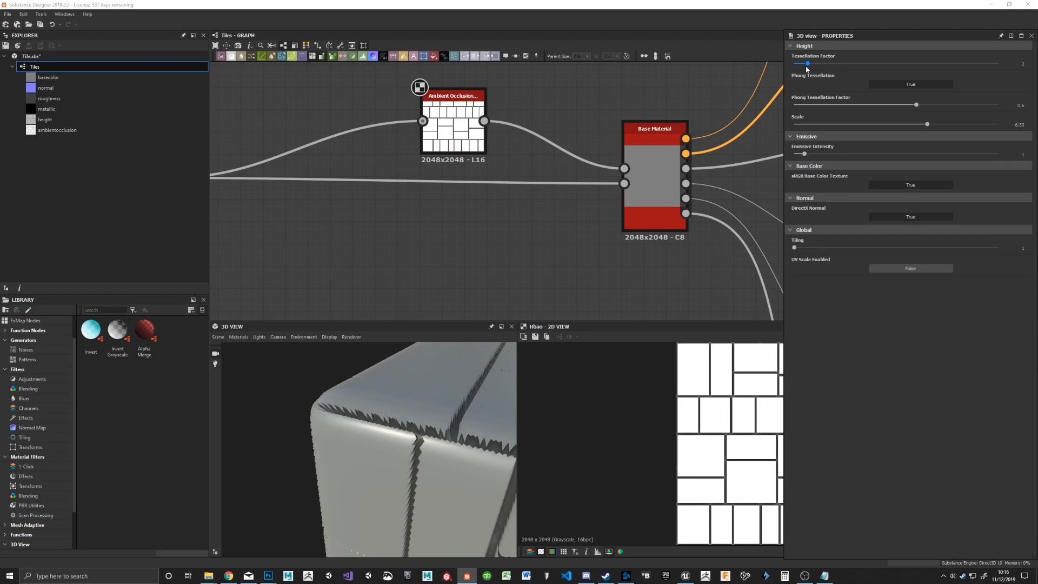
drag(809, 64, 1032, 61)
mouse_move(393, 432)
mouse_down()
mouse_move(446, 455)
mouse_move(468, 430)
mouse_move(391, 447)
mouse_move(436, 469)
mouse_move(423, 464)
mouse_move(377, 397)
mouse_move(394, 395)
mouse_move(398, 433)
mouse_up()
Step: Switch the 3D view's default material definition to the Parallax Occlusion variant of physically_metallic_roughness
click(238, 337)
mouse_move(254, 348)
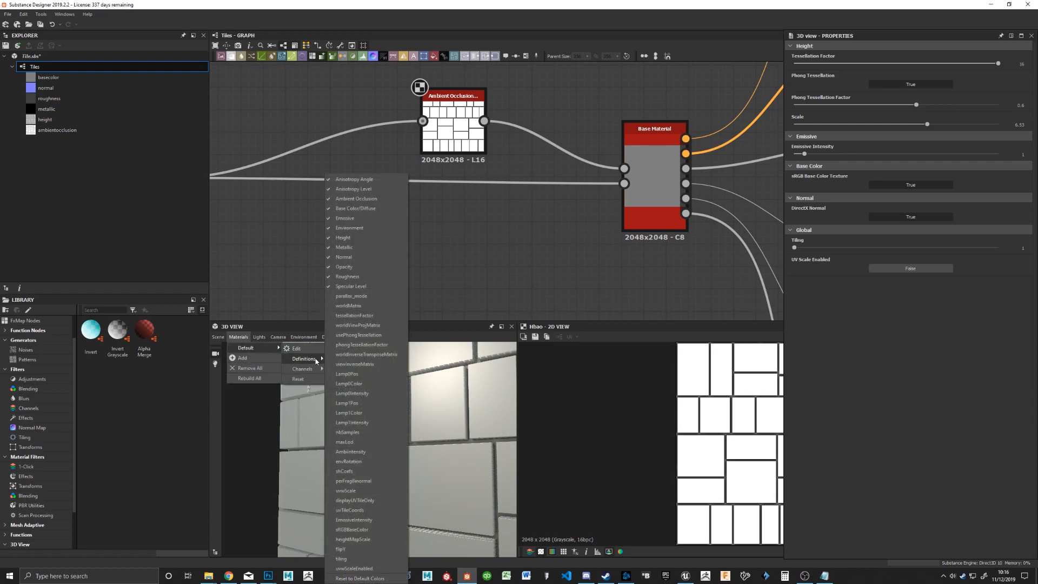
mouse_move(317, 359)
mouse_move(385, 393)
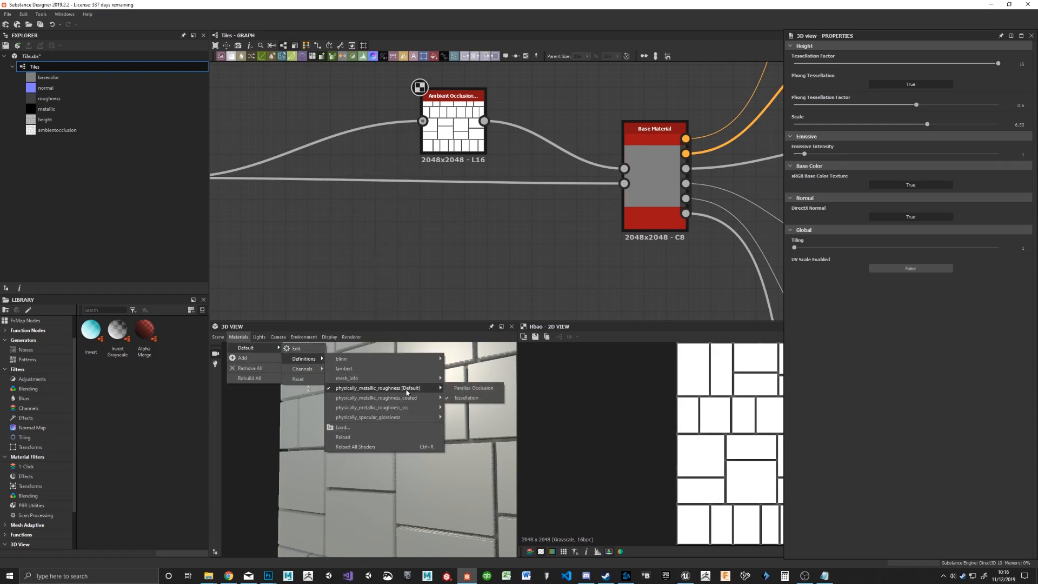
click(461, 389)
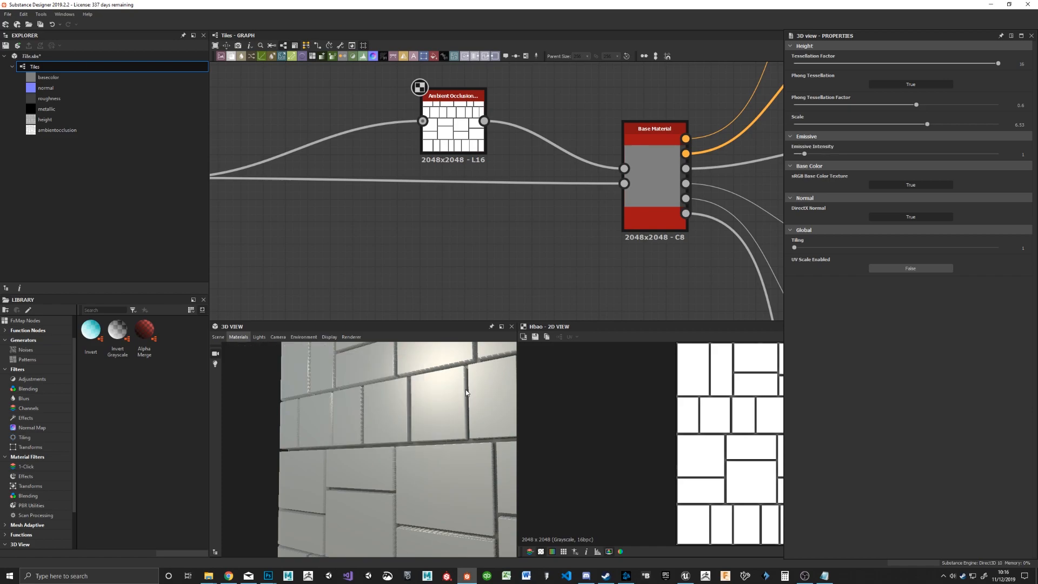
Step: Set the parallax material's height Scale to 6.27 and inspect the cube's tiles from several angles
drag(425, 403, 454, 406)
mouse_move(926, 125)
mouse_down()
mouse_move(743, 146)
mouse_move(1034, 151)
mouse_move(781, 143)
mouse_move(956, 154)
mouse_move(925, 142)
mouse_up()
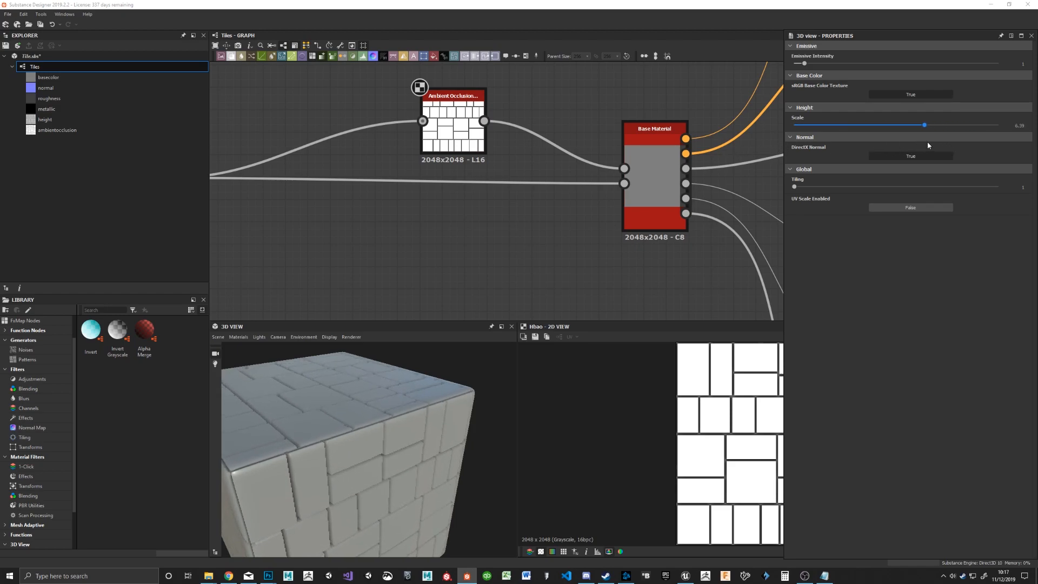
drag(422, 425, 380, 468)
scroll(387, 417, down, 3)
middle_drag(378, 465, 383, 462)
scroll(383, 460, up, 1)
drag(383, 459, 381, 461)
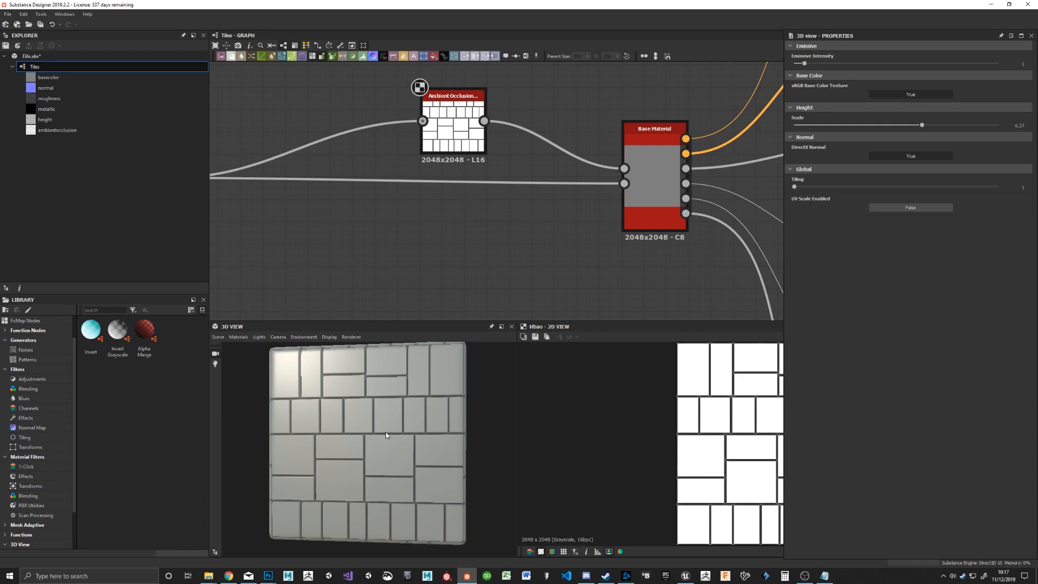
mouse_move(386, 434)
mouse_down()
mouse_move(401, 434)
mouse_move(380, 432)
mouse_move(406, 419)
mouse_move(388, 432)
mouse_up()
Step: Move the Tile Random and Ambient Occlusion nodes close together and far away from the Base Material node
middle_drag(388, 188, 429, 243)
scroll(498, 225, down, 3)
scroll(500, 227, down, 2)
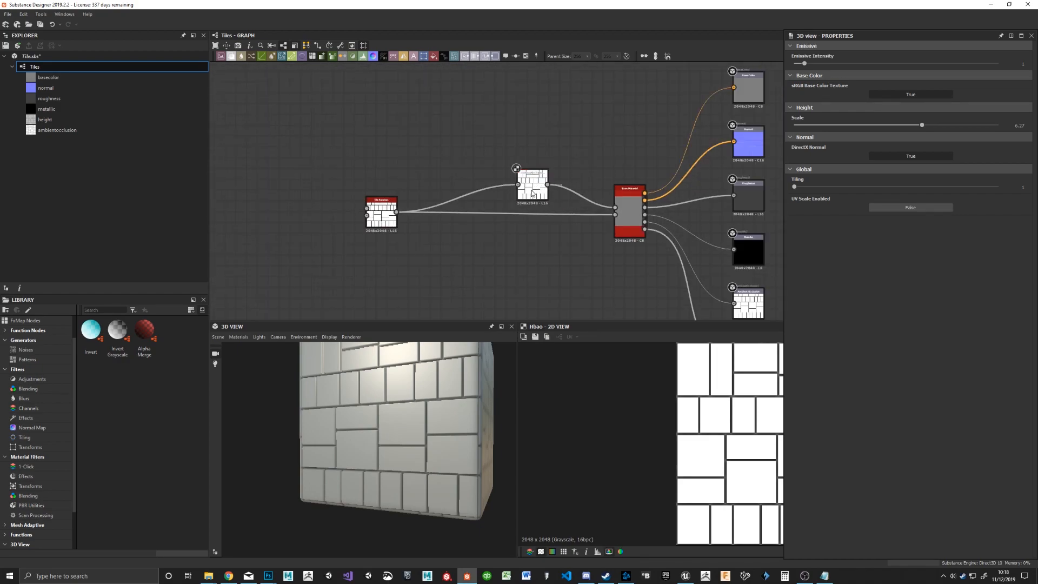
drag(535, 186, 470, 163)
drag(377, 219, 301, 210)
drag(468, 158, 338, 157)
middle_drag(413, 226, 505, 230)
drag(387, 206, 323, 217)
scroll(477, 226, down, 3)
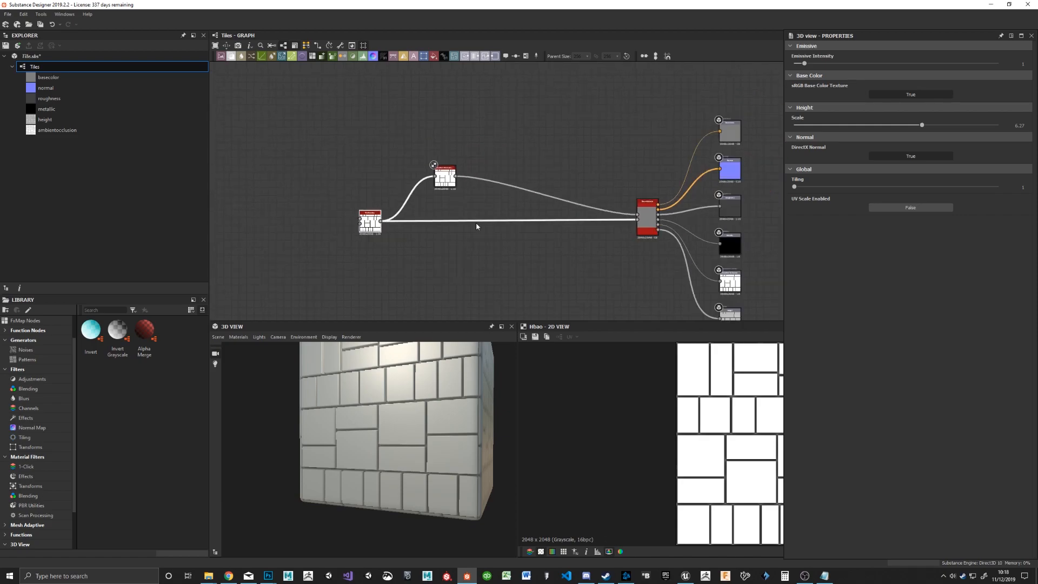
drag(449, 188, 293, 193)
middle_drag(397, 244, 496, 234)
drag(359, 205, 361, 182)
click(447, 248)
Step: Add a frame around the Tile Random and Ambient Occlusion nodes, enlarge it, and reposition it with its nodes
drag(280, 96, 415, 189)
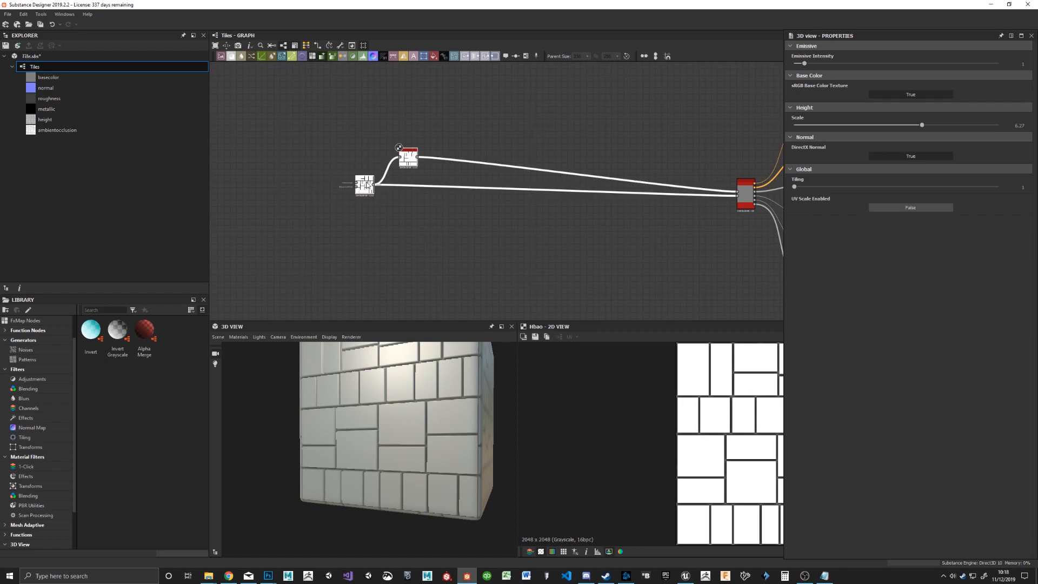
right_click(413, 209)
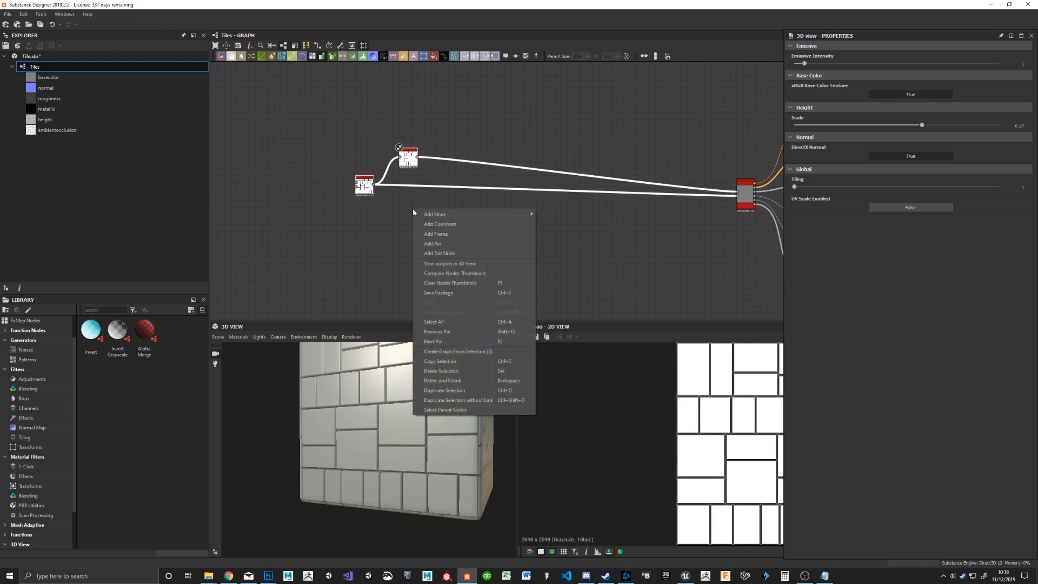
click(474, 236)
drag(423, 207, 532, 242)
drag(369, 134, 316, 144)
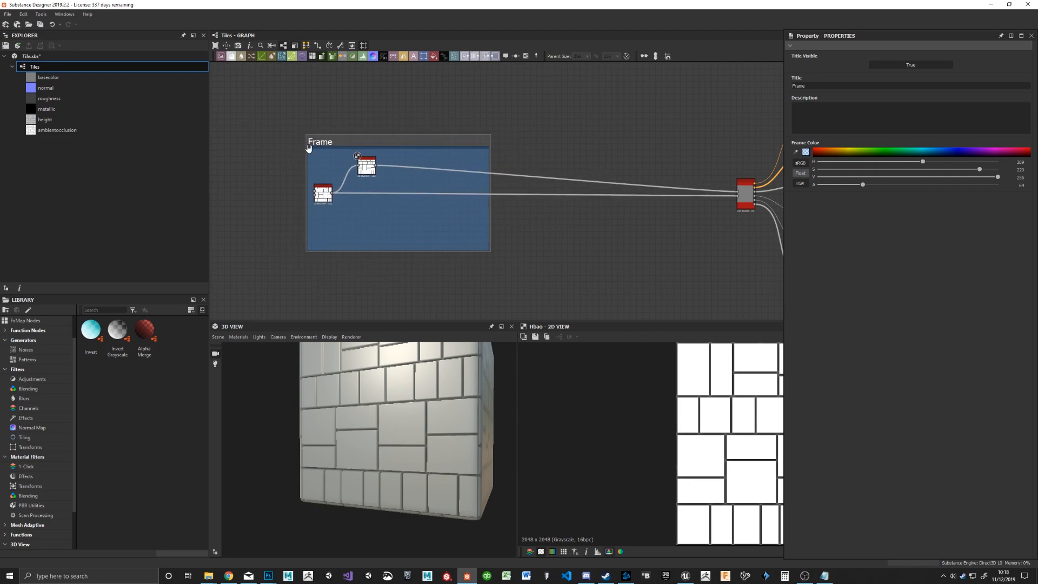
Step: Title the frame Sculpt
drag(824, 87, 714, 83)
text(St)
key(Return)
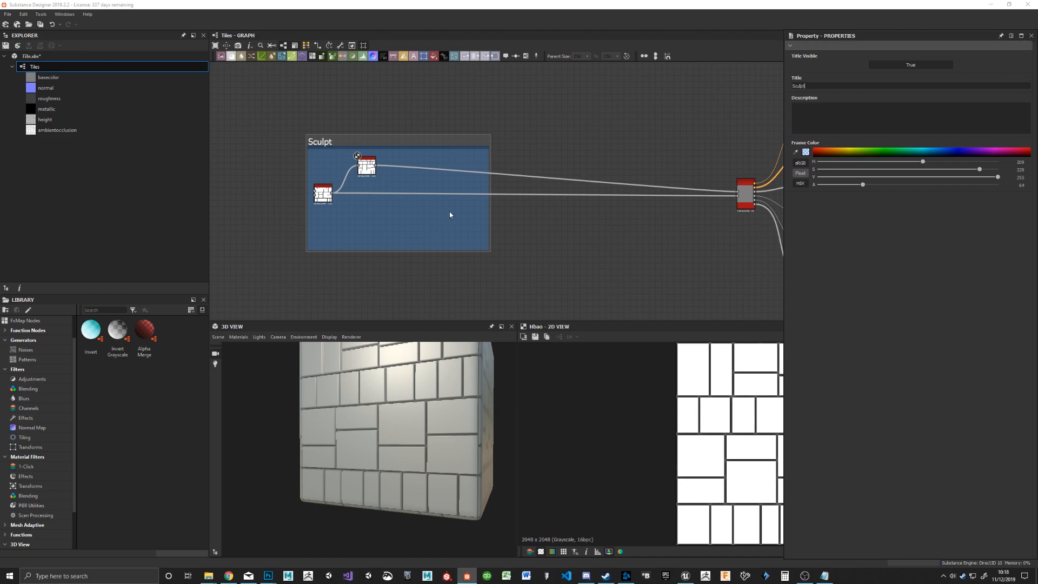
scroll(381, 210, up, 5)
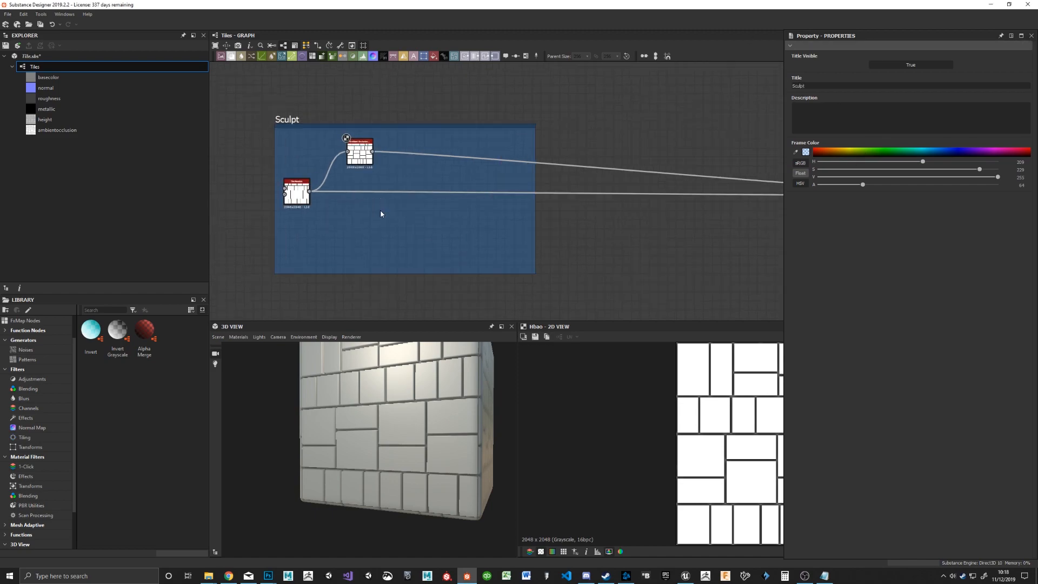
Step: Move the Ambient Occlusion node out of the Sculpt frame and dock it to the Base Material node
drag(346, 110, 792, 112)
mouse_move(684, 187)
middle_down()
mouse_move(398, 220)
mouse_move(178, 216)
middle_up()
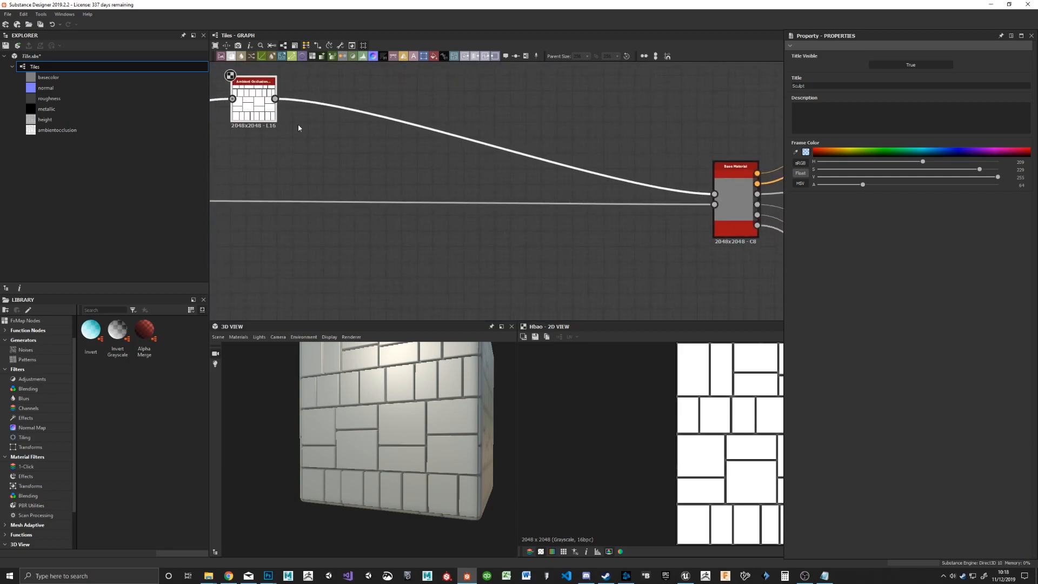
drag(256, 119, 654, 178)
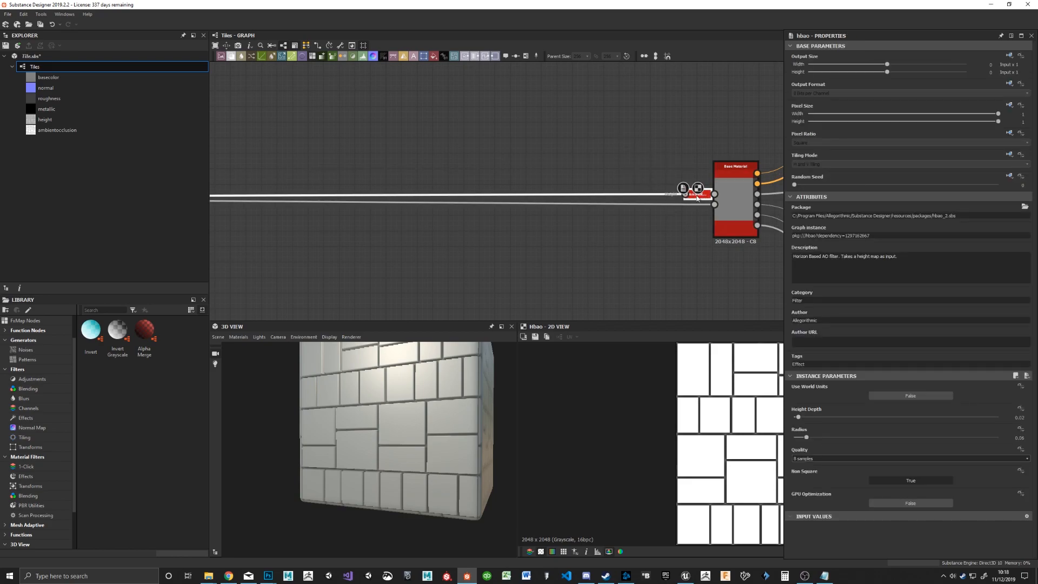
middle_drag(477, 146, 672, 157)
scroll(674, 167, down, 5)
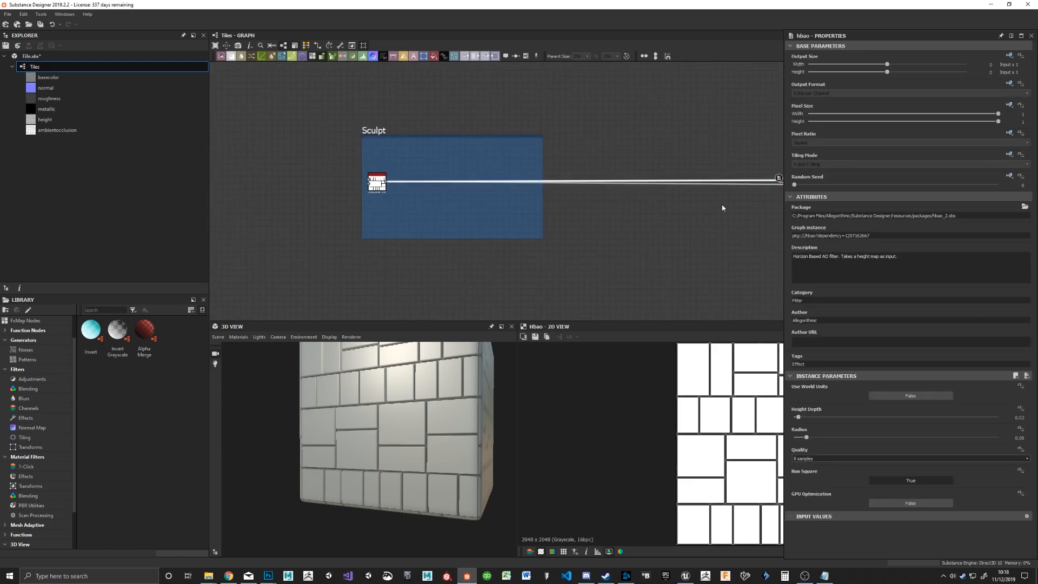
scroll(737, 202, up, 4)
middle_drag(737, 202, 450, 201)
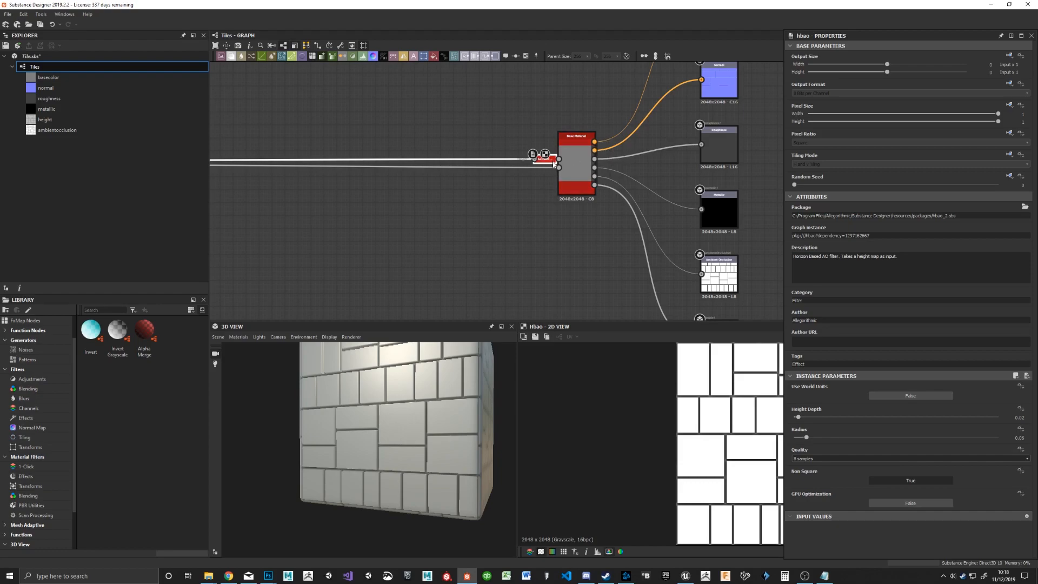
Step: Undock the Ambient Occlusion node beside Base Material, nudge it, and dock it again
key(d)
mouse_move(504, 134)
mouse_down()
mouse_move(510, 122)
mouse_move(511, 137)
mouse_up()
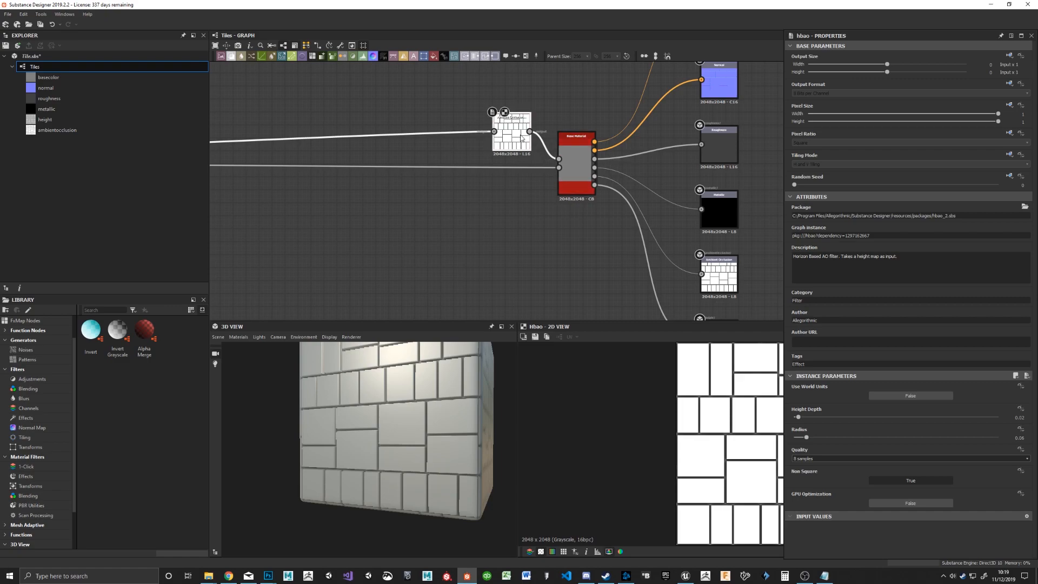
key(d)
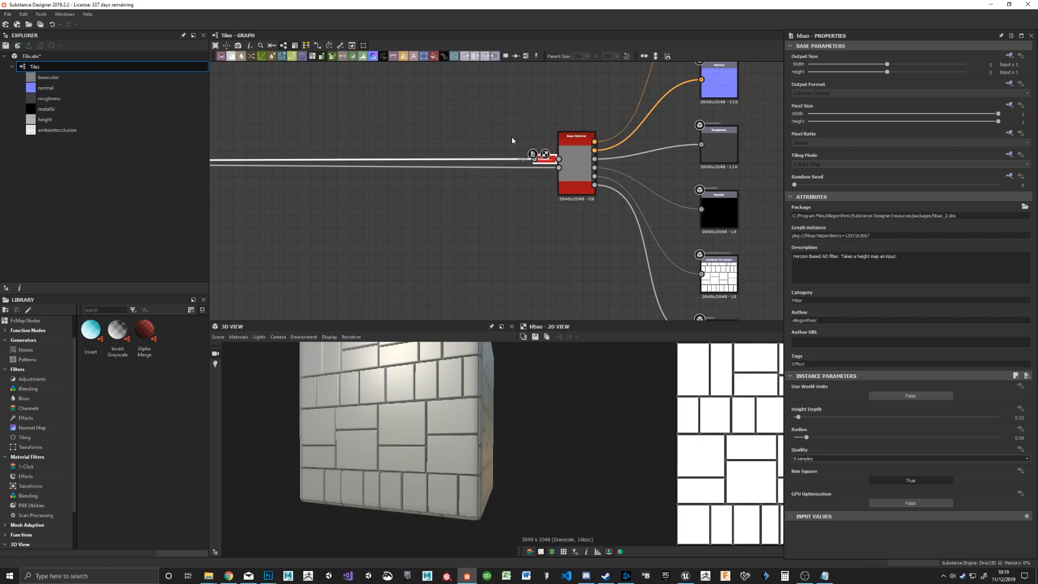
middle_drag(357, 127, 647, 160)
scroll(478, 179, down, 3)
mouse_move(568, 159)
middle_down()
mouse_move(699, 155)
mouse_move(666, 156)
middle_up()
scroll(576, 166, up, 3)
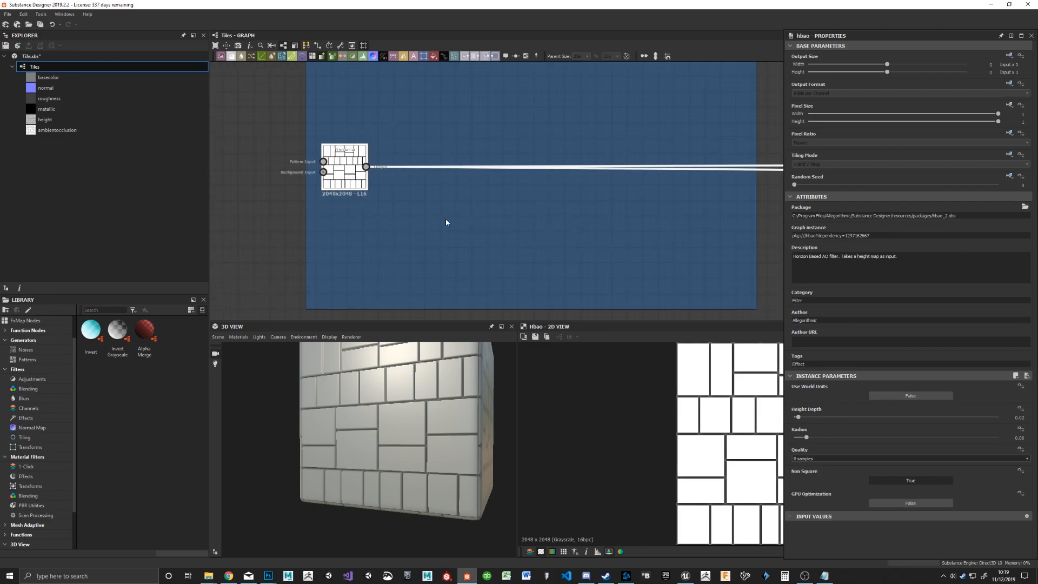
click(471, 222)
drag(346, 172, 341, 167)
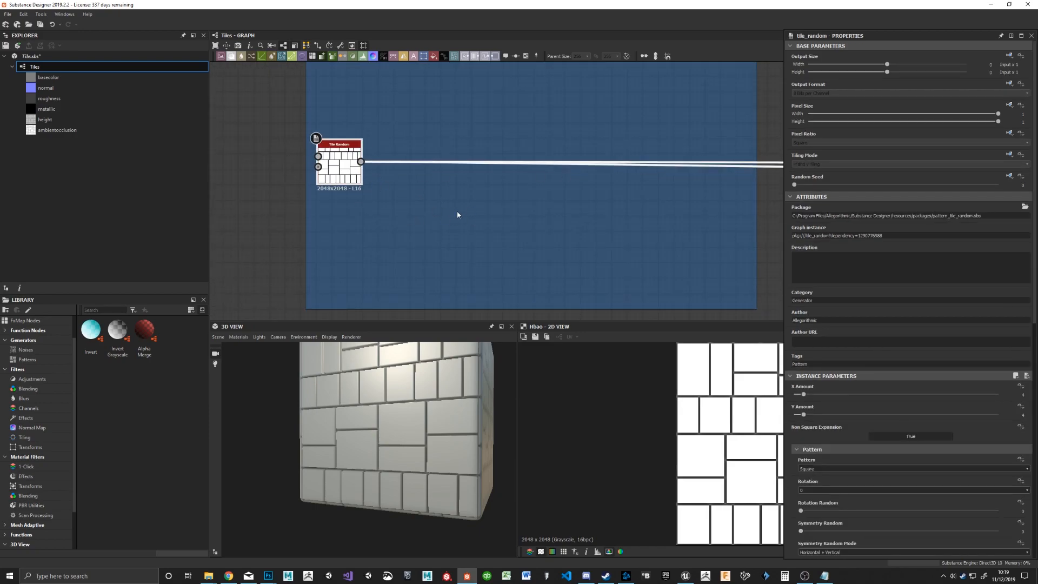
key(space)
text(slo)
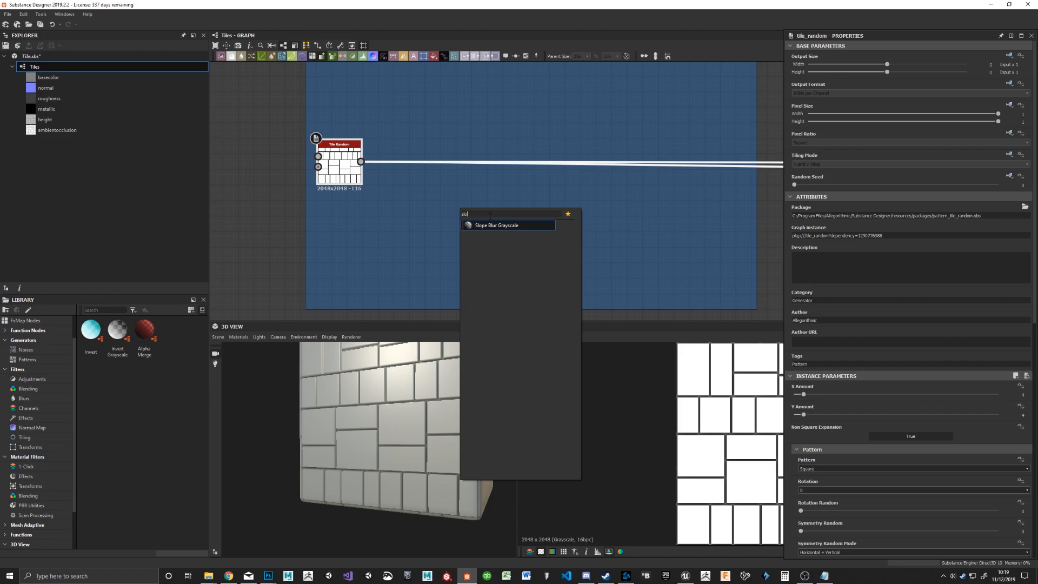
click(513, 226)
drag(426, 166, 517, 260)
middle_drag(512, 209, 438, 151)
scroll(456, 161, down, 4)
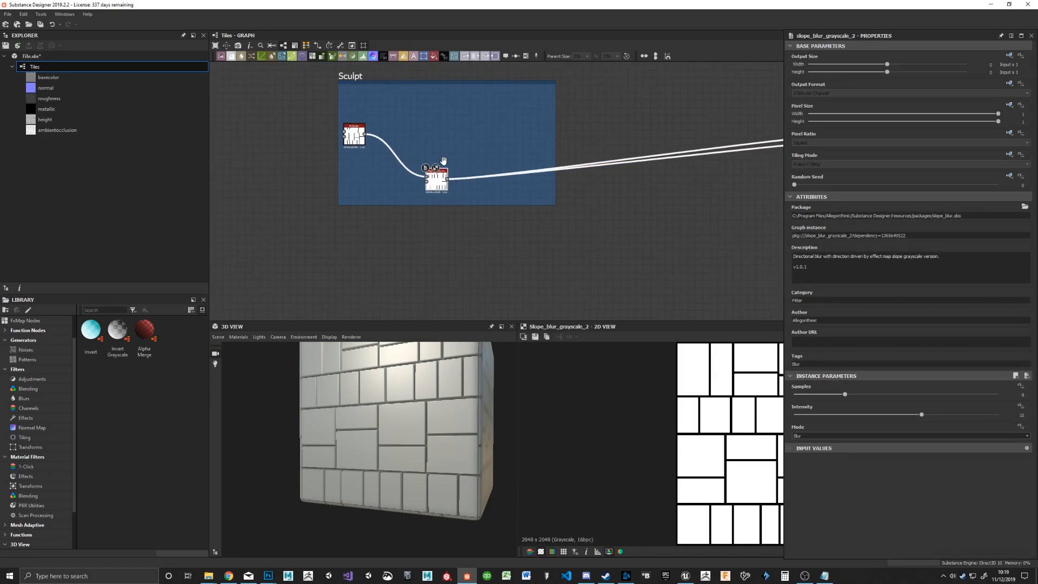
middle_drag(533, 154, 398, 179)
key(ctrl+z)
key(ctrl+z)
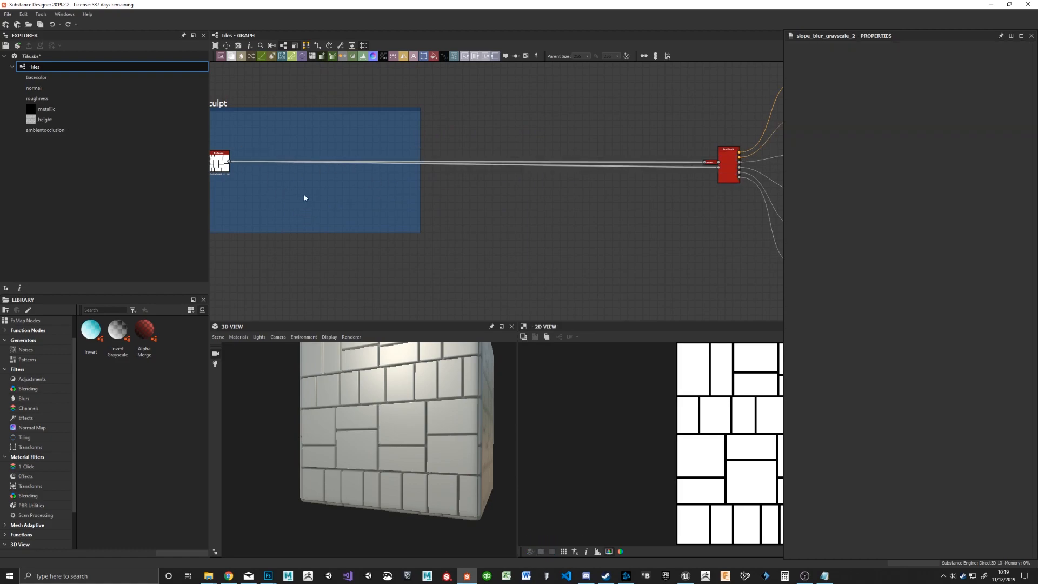
Step: Add an unconnected Slope Blur Grayscale node inside the Sculpt frame, just below the Tile Random links
middle_drag(302, 195, 439, 195)
key(space)
text(sl)
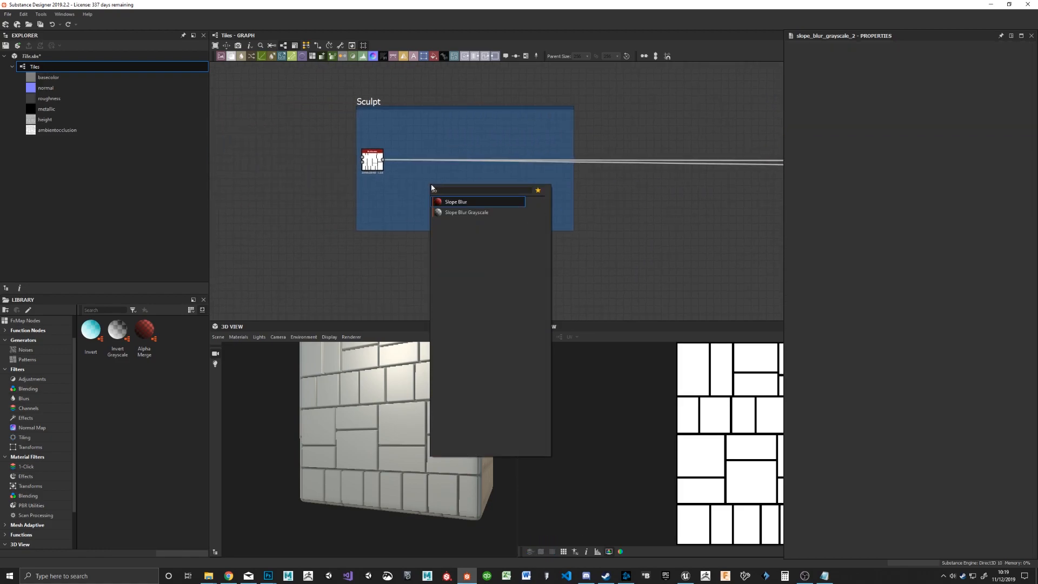
key(Down)
key(Return)
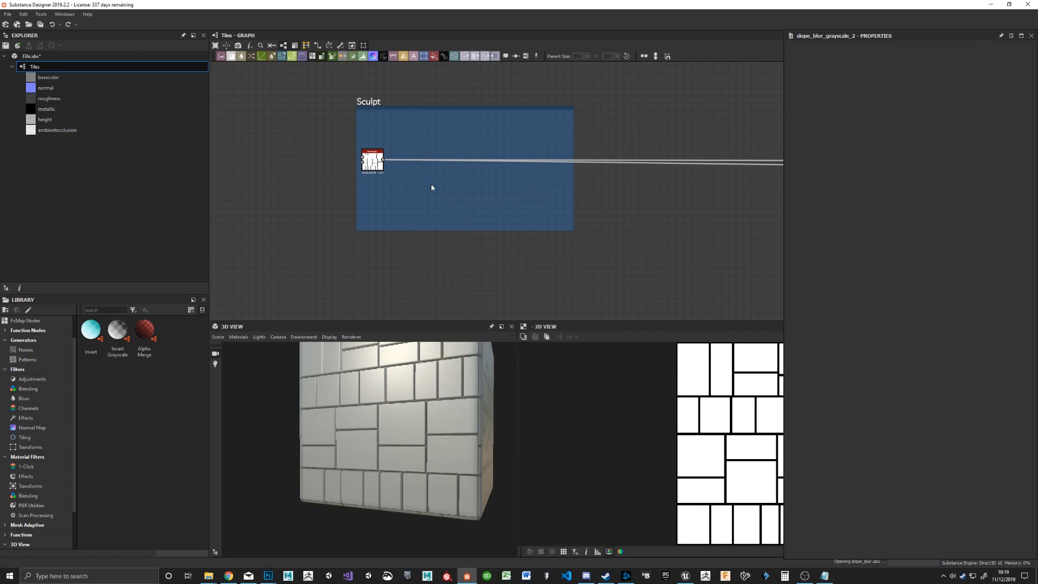
Step: Add an unconnected Blend node and place it above the Slope Blur Grayscale node in the Sculpt frame
key(space)
text(stenci)
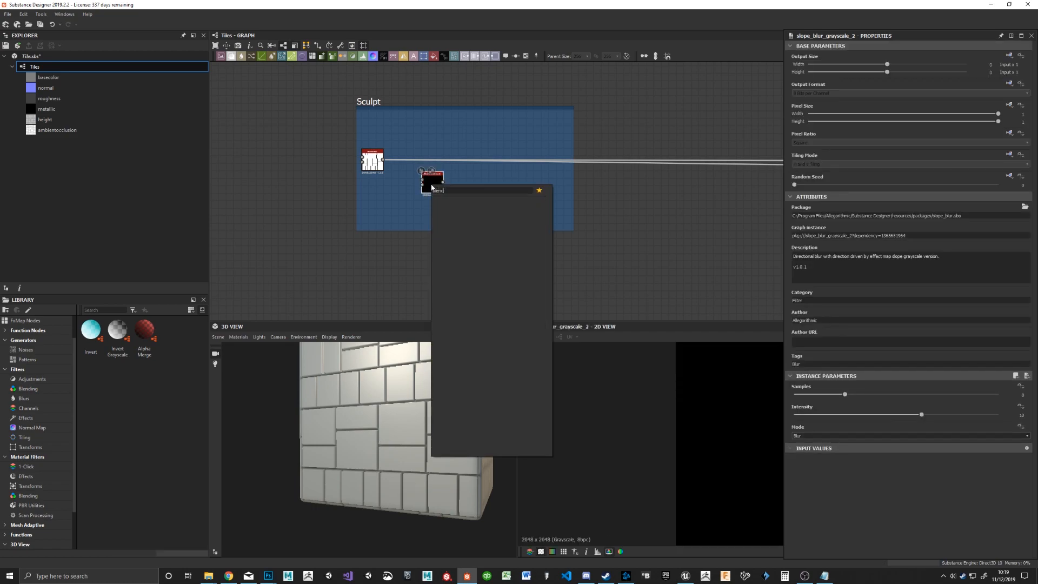
key(Return)
double_click(459, 184)
drag(469, 183, 432, 134)
Step: Add an unconnected Flood Fill node beside the Slope Blur Grayscale node
click(510, 220)
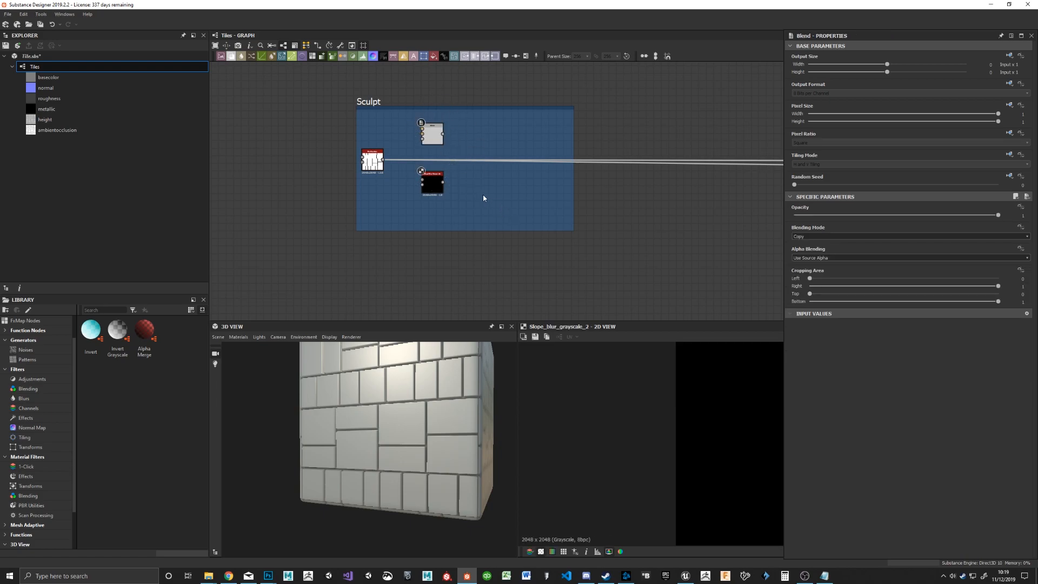
key(space)
text(flood)
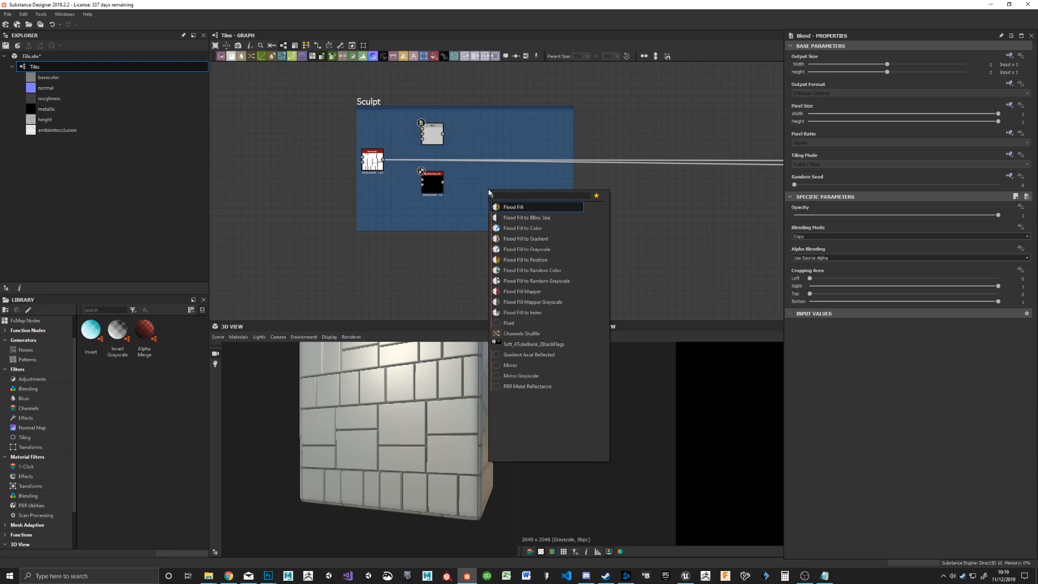
key(Return)
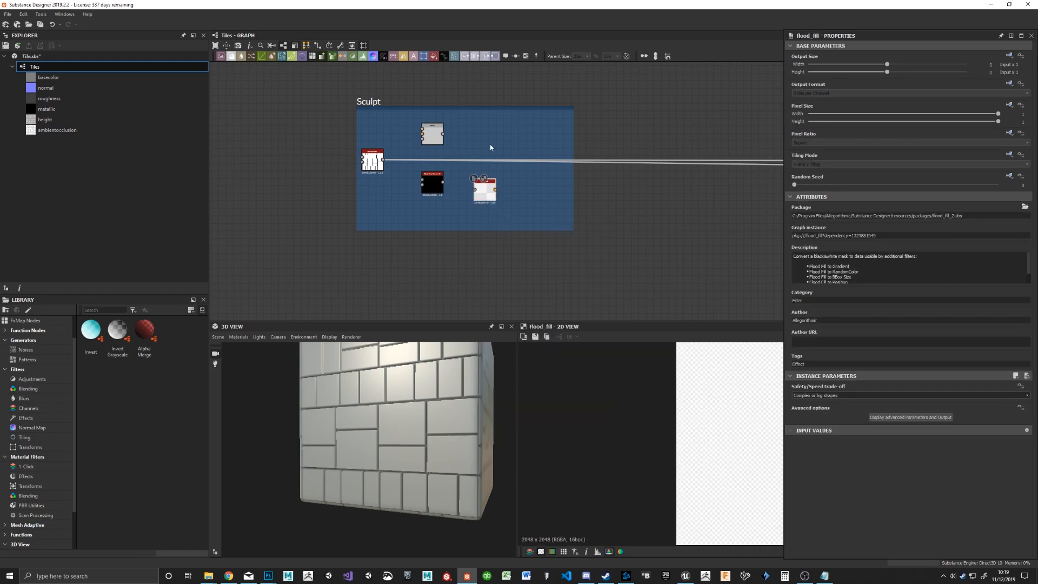
Step: Add a Flood Fill to Gradient node fed by Flood Fill and place it near the Sculpt frame's upper edge
scroll(503, 173, up, 3)
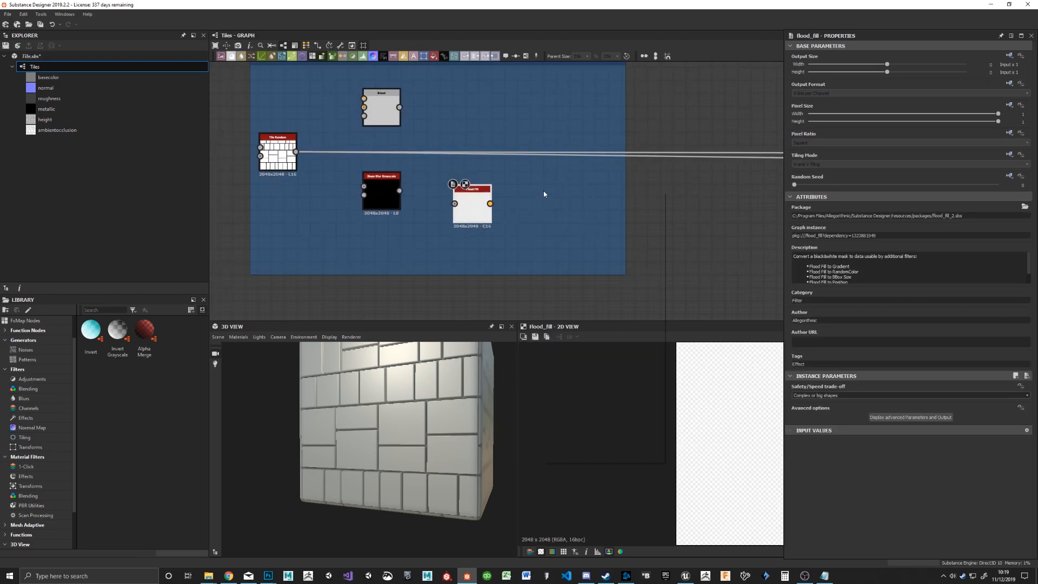
key(space)
text(floo)
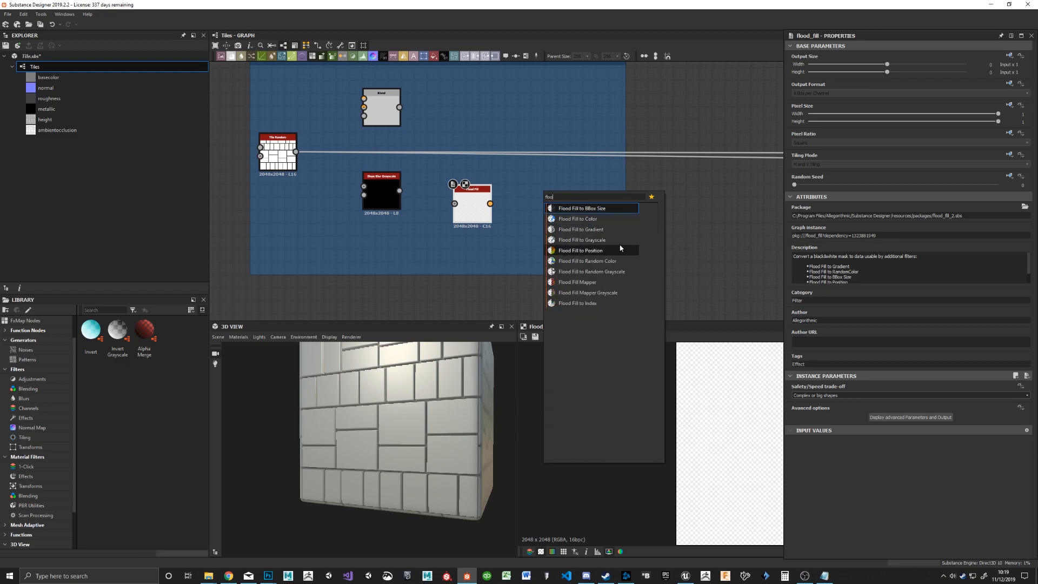
click(594, 229)
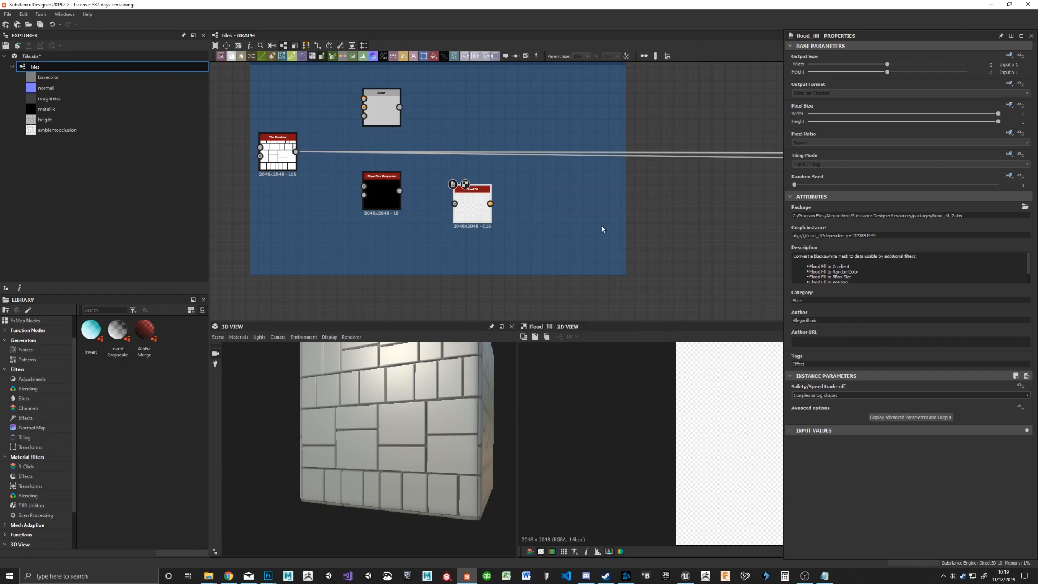
drag(542, 212, 555, 108)
Step: Add a Flood Fill to Random Grayscale node and connect the Flood Fill output to its input
click(560, 215)
key(space)
text(flood)
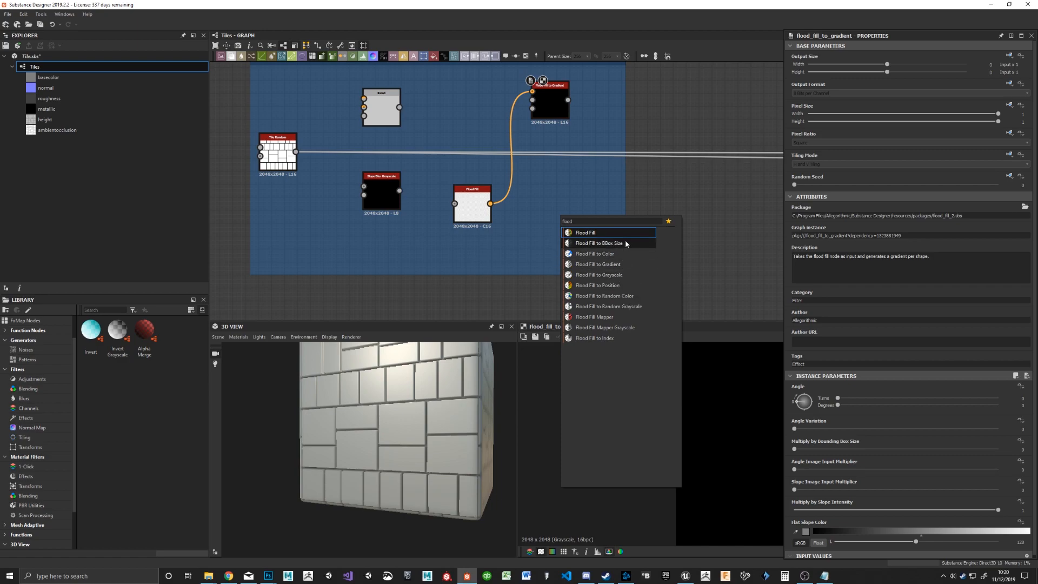
click(627, 306)
mouse_move(490, 204)
mouse_down()
mouse_move(625, 232)
mouse_move(579, 227)
mouse_up()
Step: Place the Flood Fill to Gradient node directly above the Flood Fill to Random Grayscale node
drag(567, 114, 606, 120)
mouse_move(449, 141)
middle_down()
mouse_move(560, 153)
mouse_move(531, 146)
middle_up()
drag(665, 116, 639, 175)
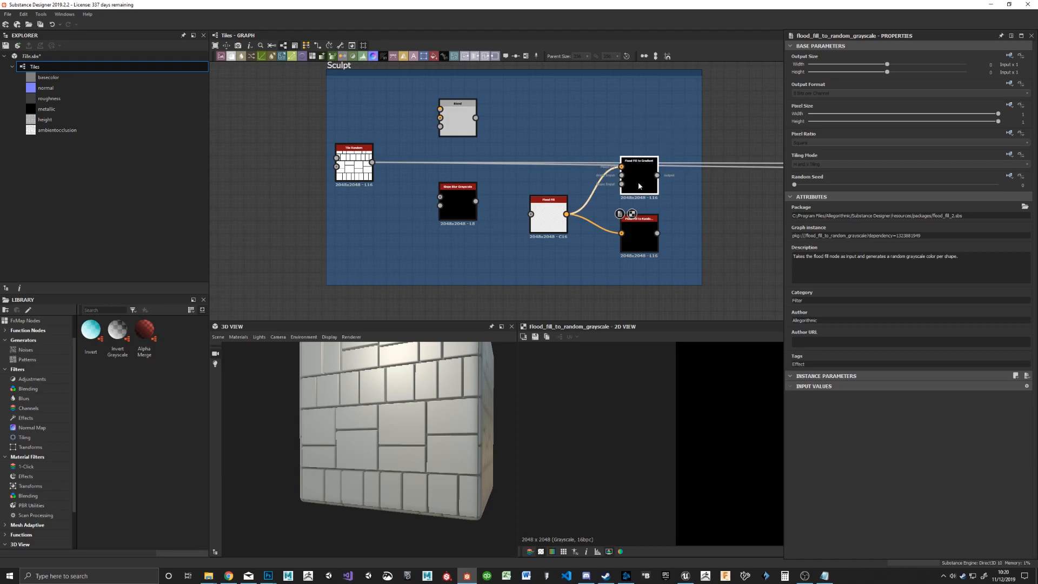
Step: Feed Tile Random into the Flood Fill node, then preview the Flood Fill and Flood Fill to Random Grayscale outputs
middle_drag(703, 237, 702, 217)
click(684, 261)
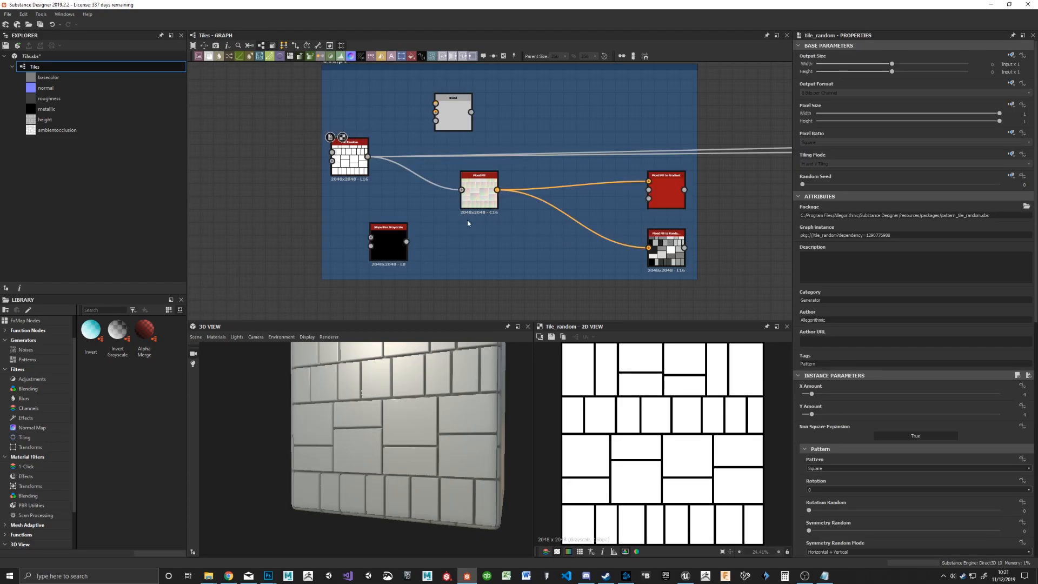
double_click(477, 197)
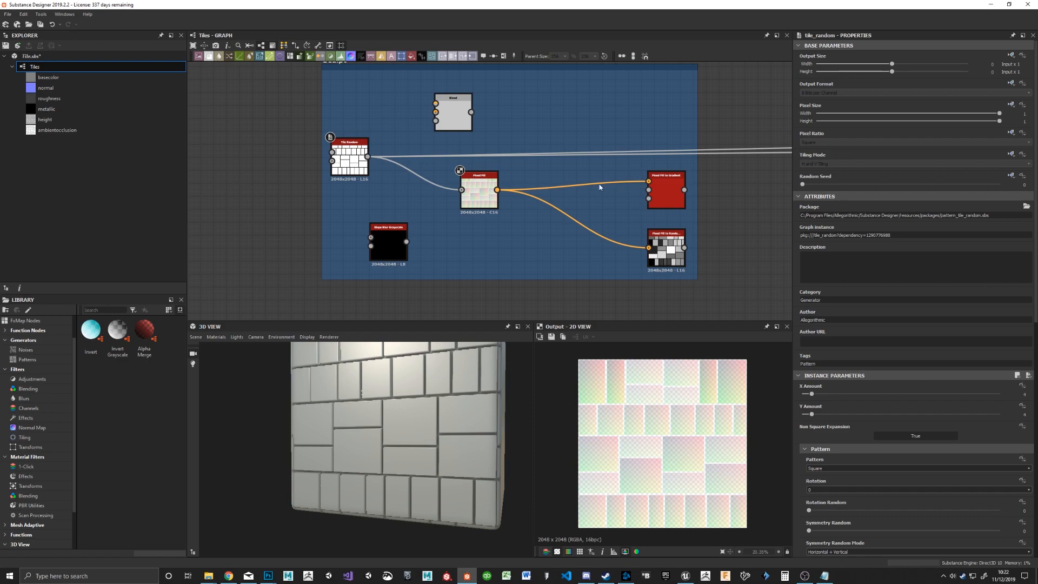
double_click(675, 262)
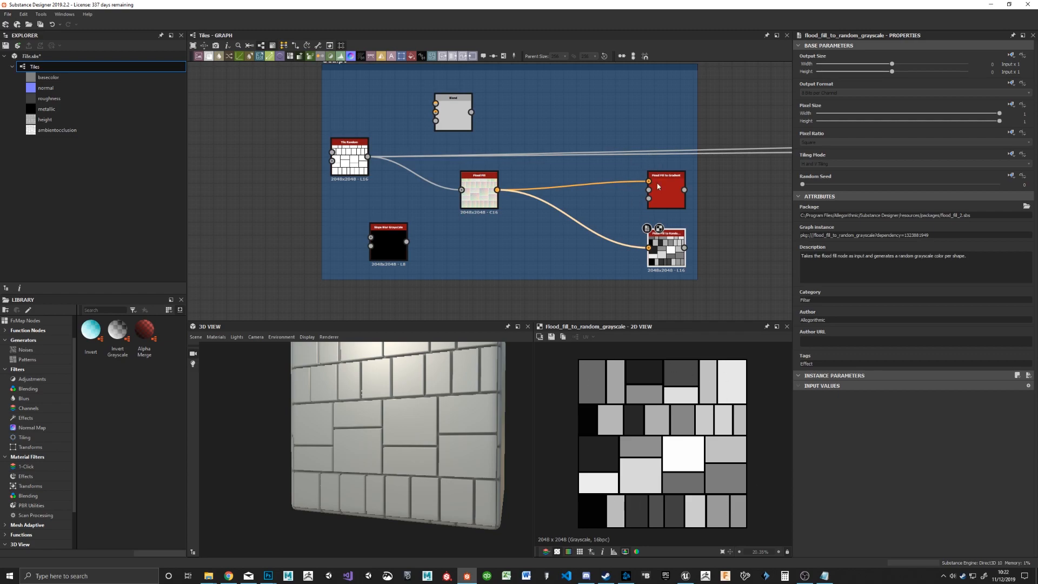
Step: Move the Flood Fill to Gradient and Flood Fill to Random Grayscale nodes closer to Flood Fill, and change the grayscale node's Random Seed
drag(661, 190, 623, 201)
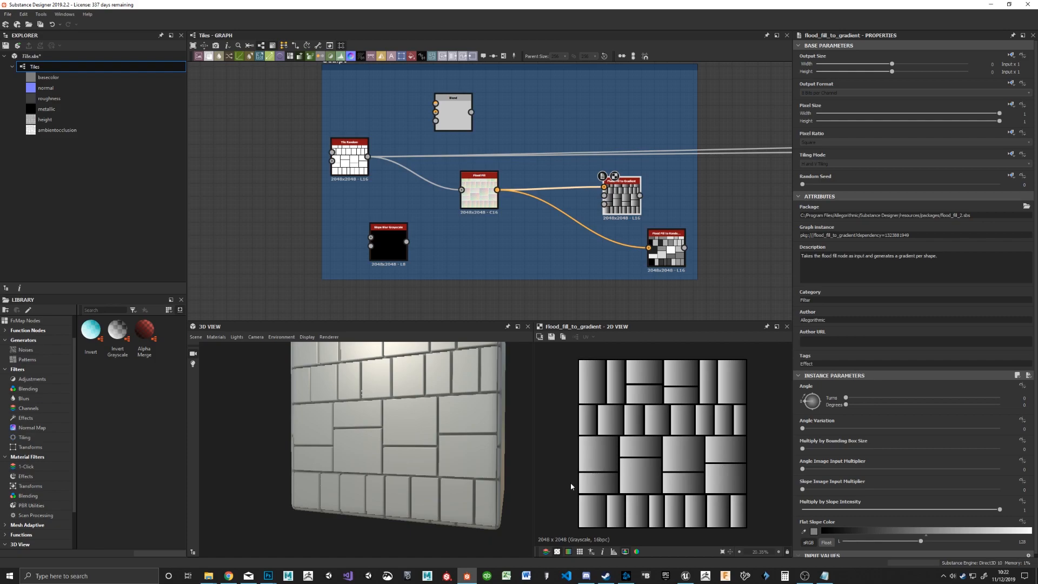
drag(675, 257, 632, 262)
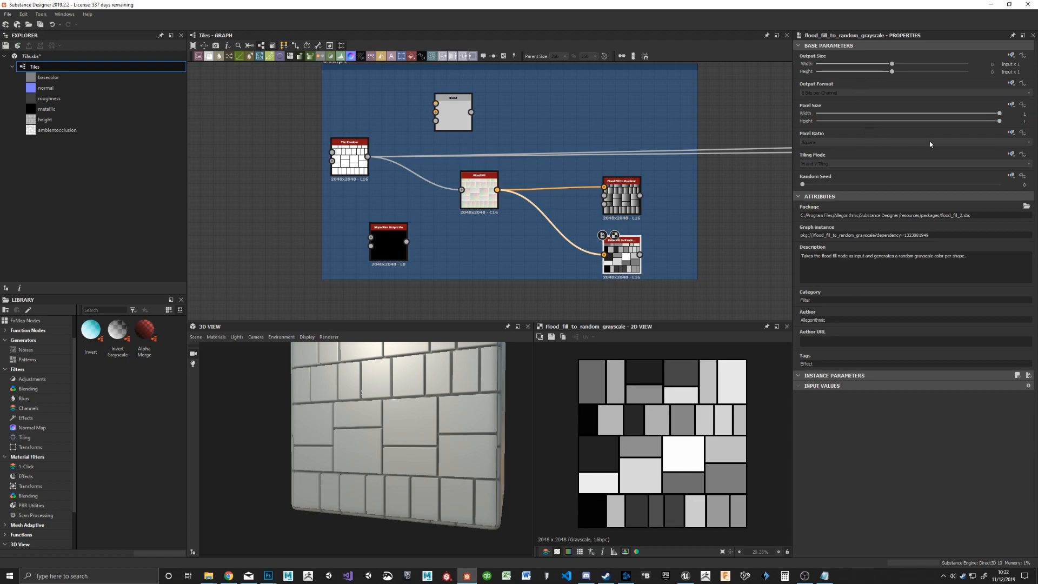
drag(804, 185, 907, 191)
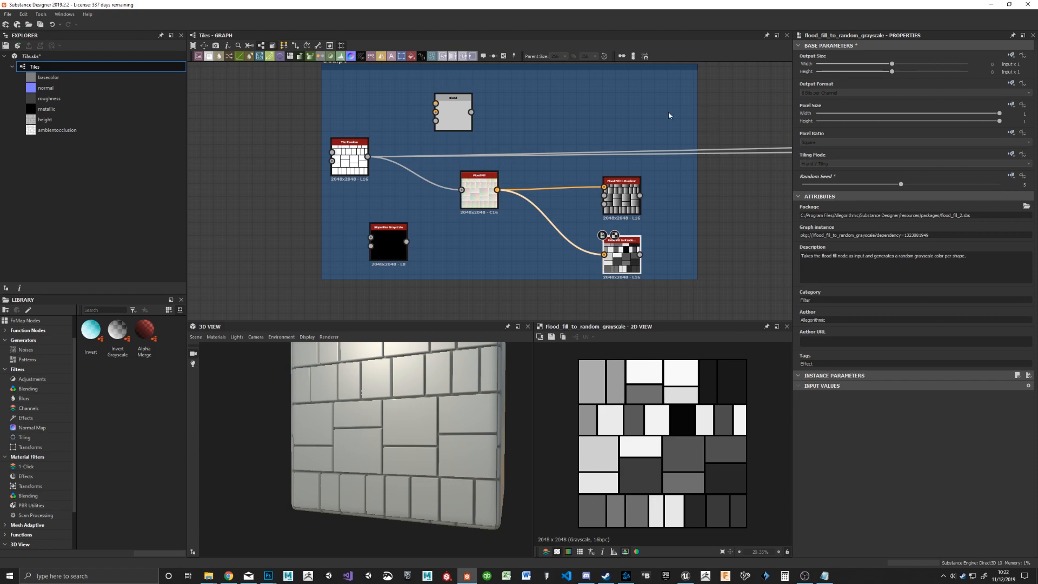
Step: Shift the Flood Fill to Gradient node slightly toward Flood Fill and set its Angle Variation to about 0.89
mouse_move(621, 209)
mouse_down()
mouse_move(556, 204)
mouse_move(613, 196)
mouse_up()
scroll(914, 410, down, 1)
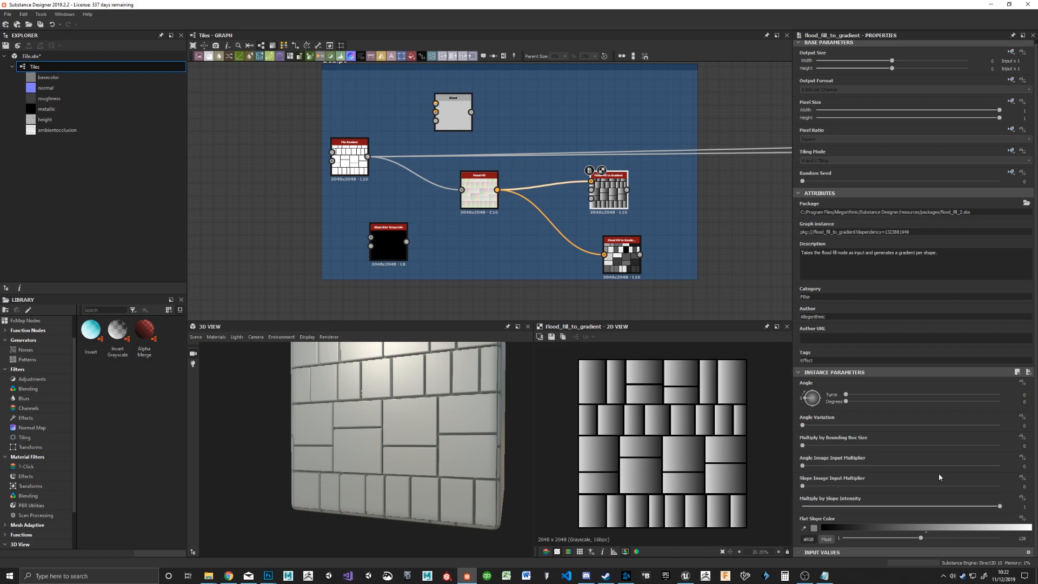
mouse_move(692, 173)
middle_down()
mouse_move(494, 200)
mouse_move(525, 226)
mouse_move(545, 224)
mouse_move(522, 205)
mouse_move(420, 211)
mouse_move(667, 216)
middle_up()
scroll(556, 215, down, 2)
scroll(503, 213, up, 3)
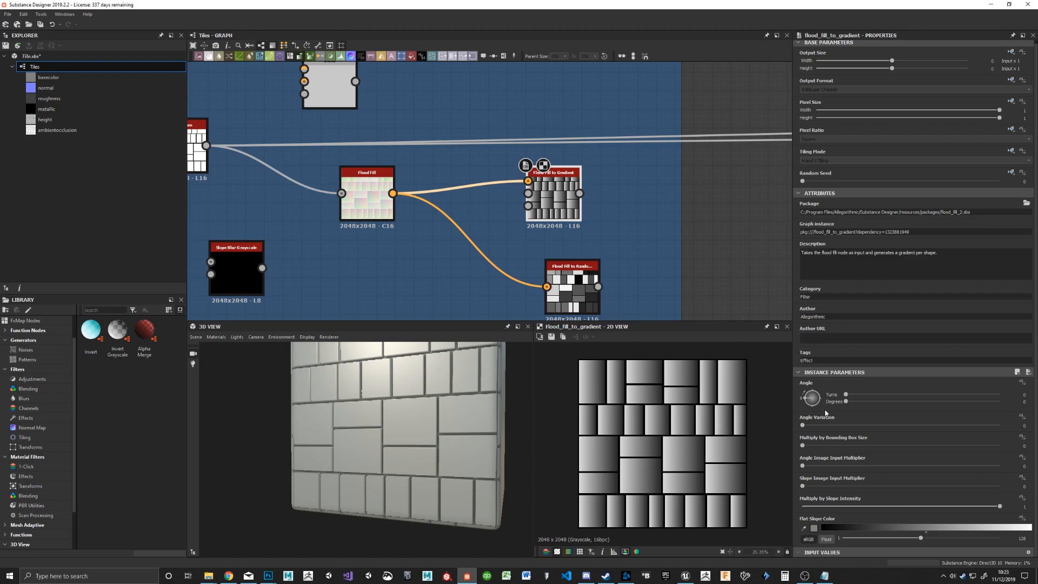
drag(803, 425, 962, 436)
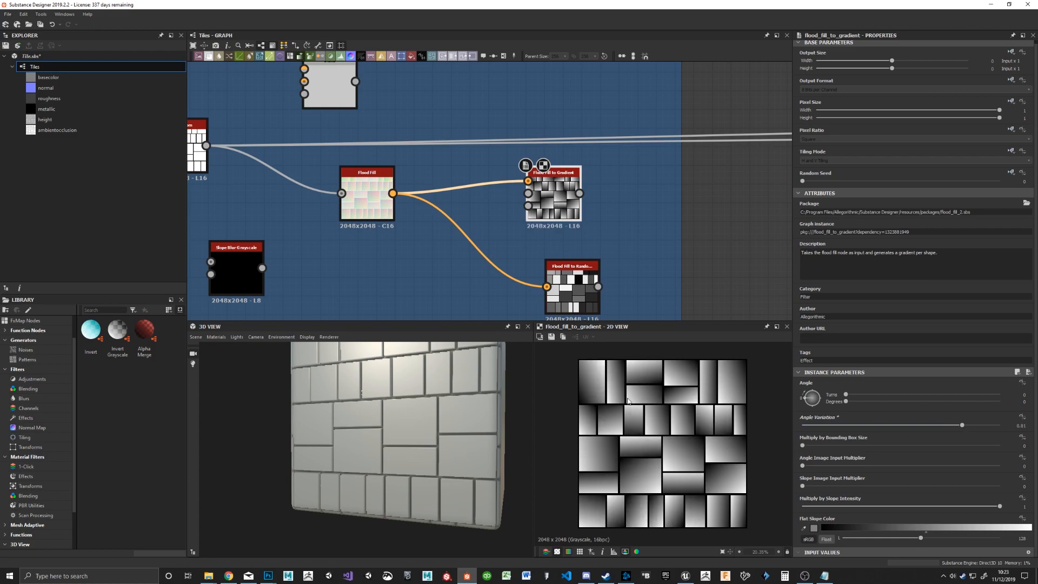
drag(846, 401, 857, 401)
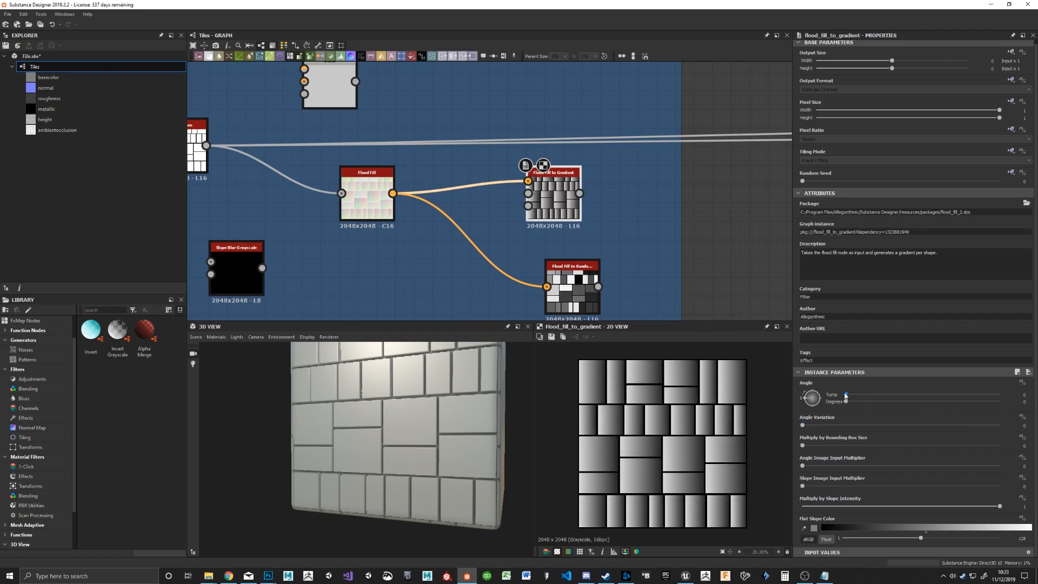
drag(847, 395, 979, 431)
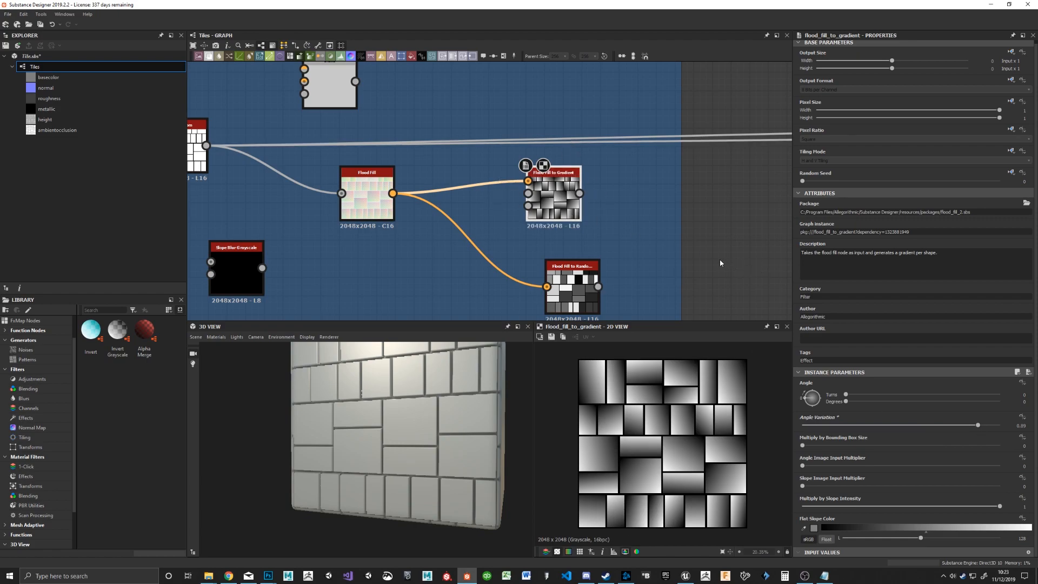
Step: Duplicate the Flood Fill to Gradient node above the original, and move the Blend node to the Sculpt frame's right edge
key(ctrl+d)
drag(511, 204, 577, 116)
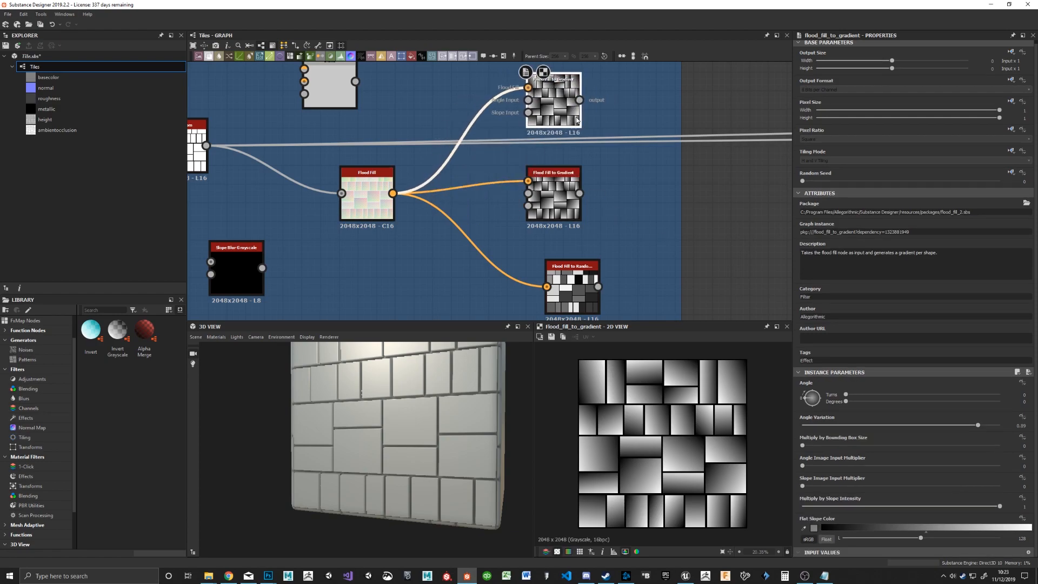
scroll(639, 154, down, 3)
middle_drag(653, 169, 572, 213)
mouse_move(379, 161)
mouse_down()
mouse_move(573, 215)
mouse_move(589, 193)
mouse_move(584, 160)
mouse_up()
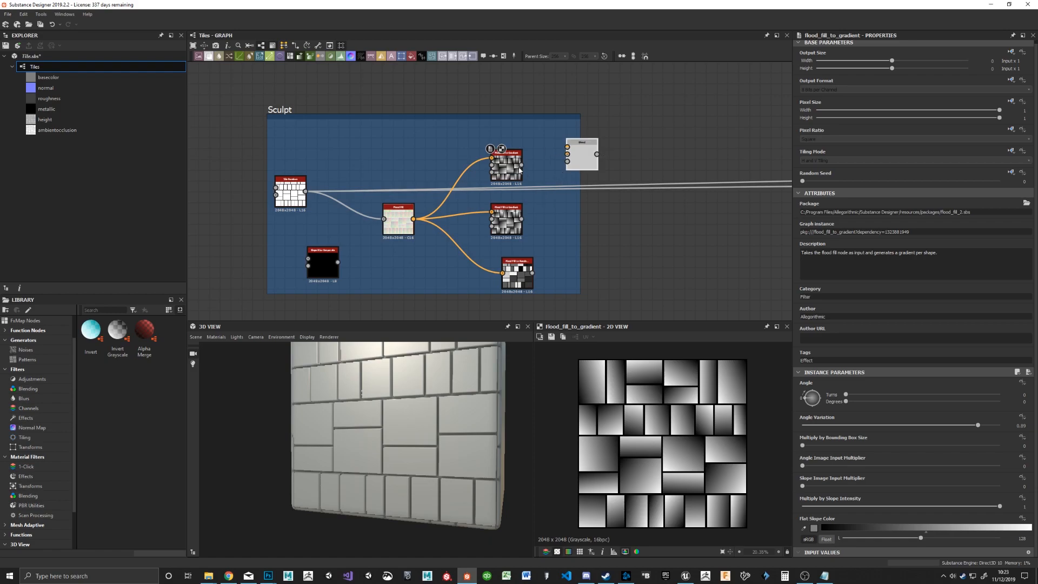
Step: Set the upper Flood Fill to Gradient node's Angle Variation to 0.2 and compare its preview with the lower gradient's
scroll(519, 166, up, 2)
double_click(502, 244)
click(502, 164)
drag(862, 425, 842, 425)
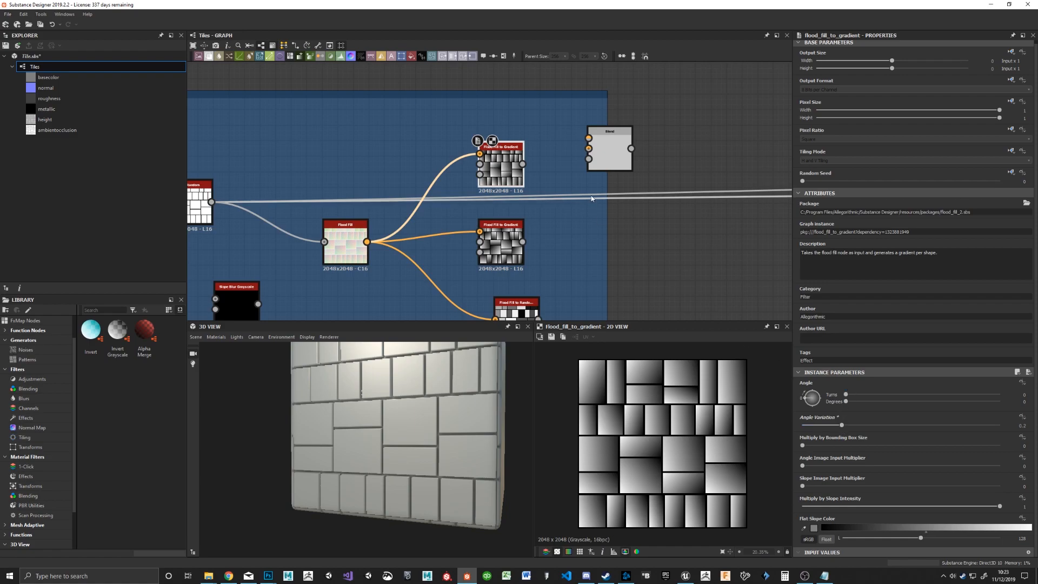
double_click(500, 243)
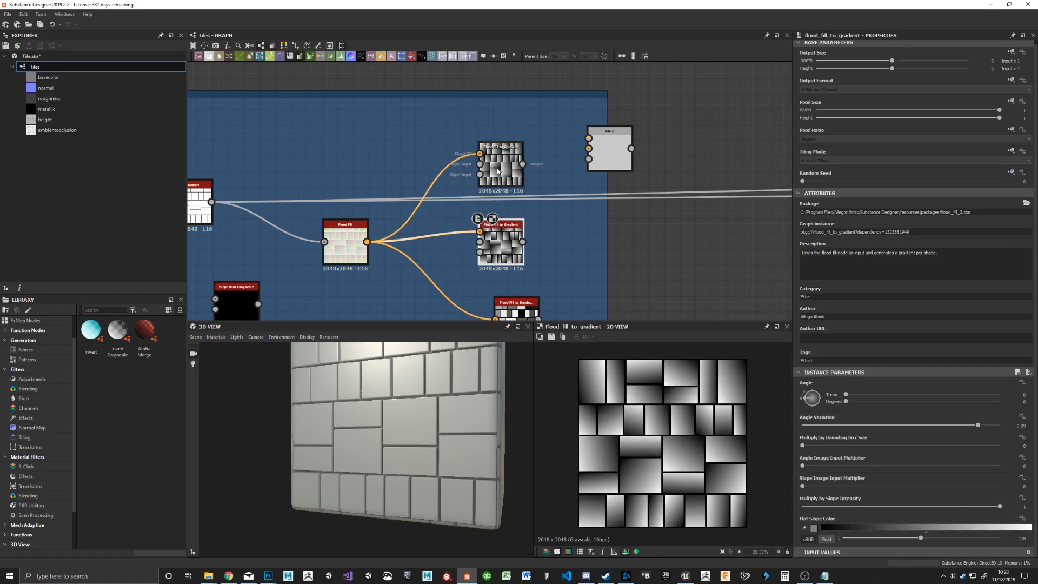
double_click(496, 172)
double_click(500, 245)
double_click(502, 171)
Step: Connect the upper gradient to the Blend node's foreground and the lower one to its background, using Multiply blending
drag(594, 132, 657, 210)
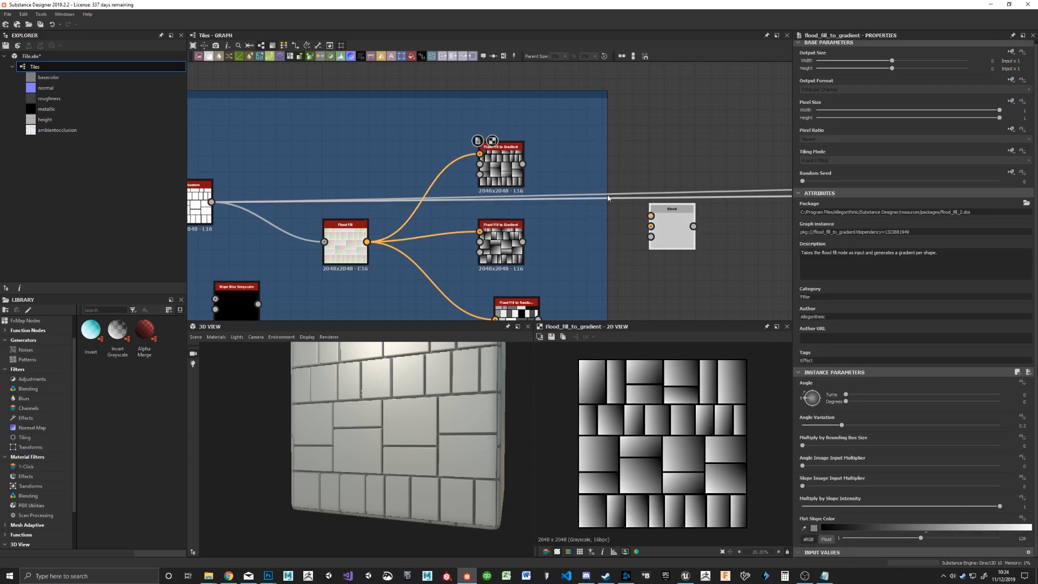
drag(522, 163, 670, 214)
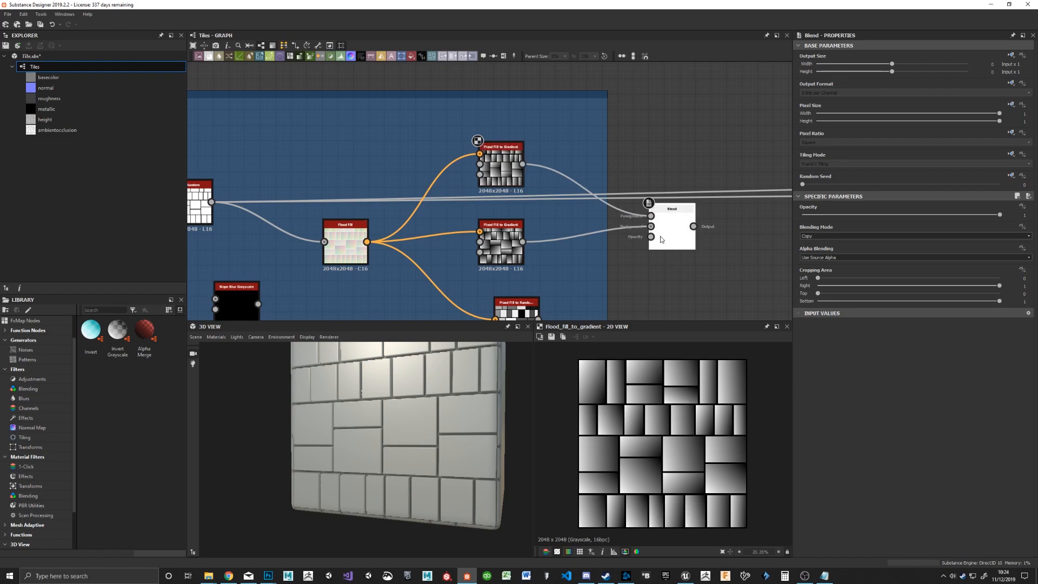
scroll(662, 235, up, 3)
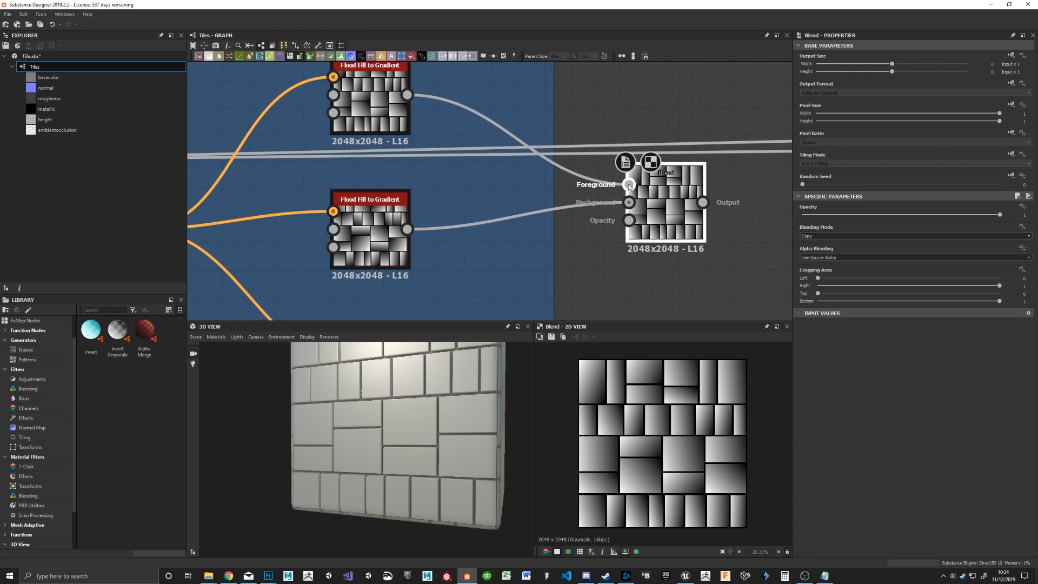
click(822, 236)
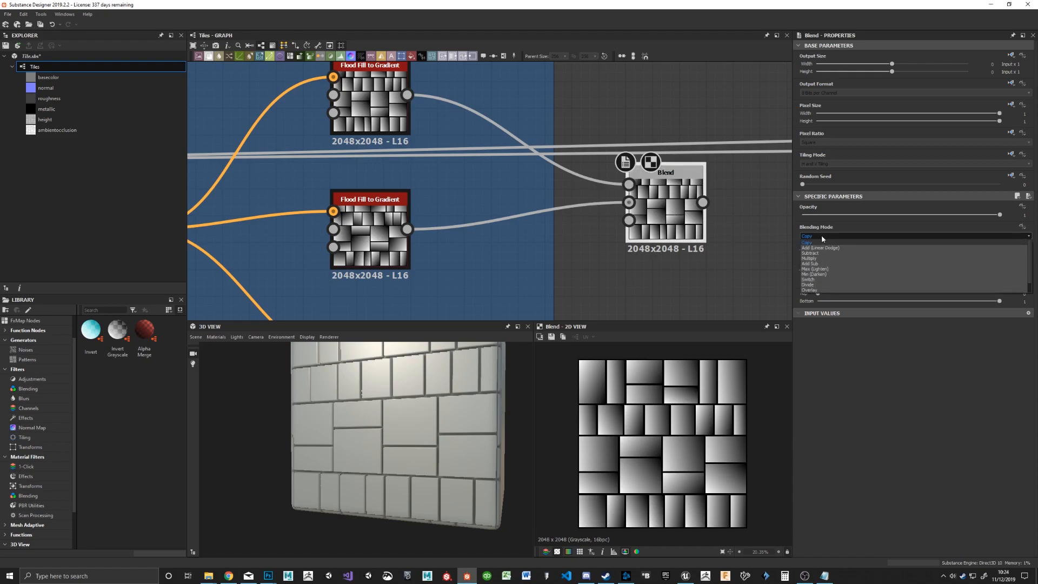
click(828, 259)
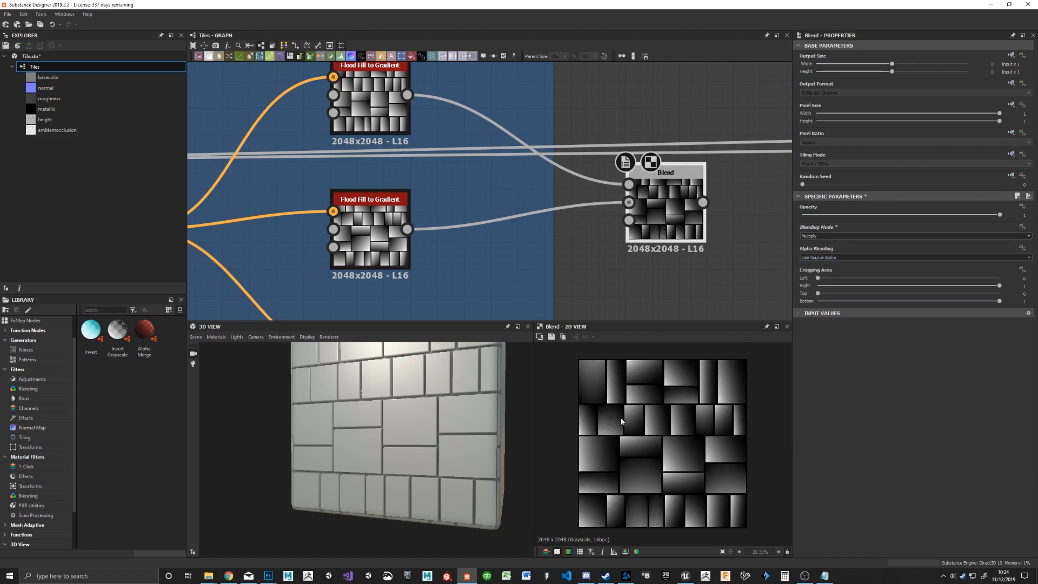
Step: Compare the upper gradient with the Blend result and examine the Base Material node's output maps
click(374, 99)
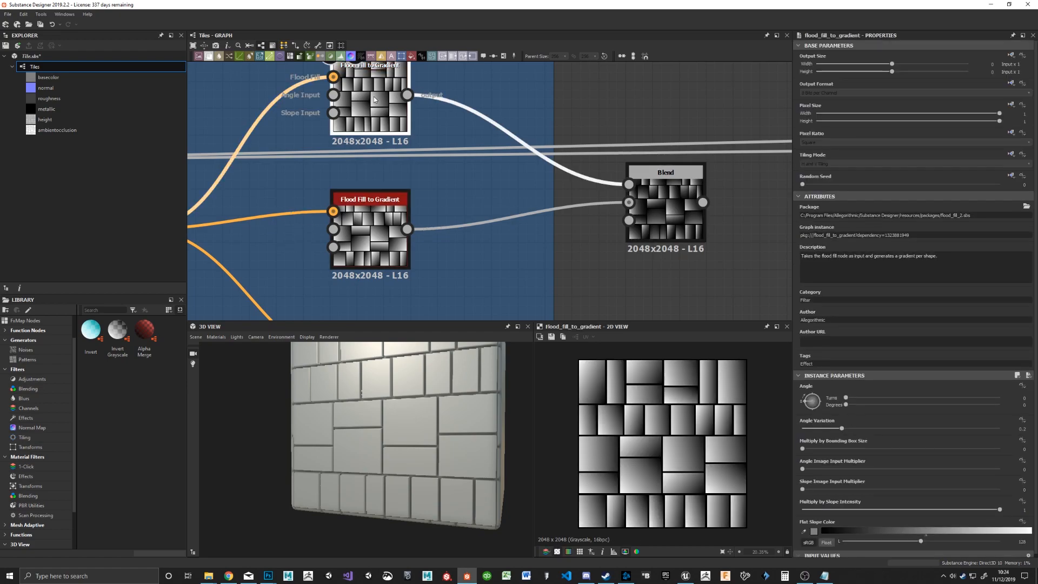
click(667, 233)
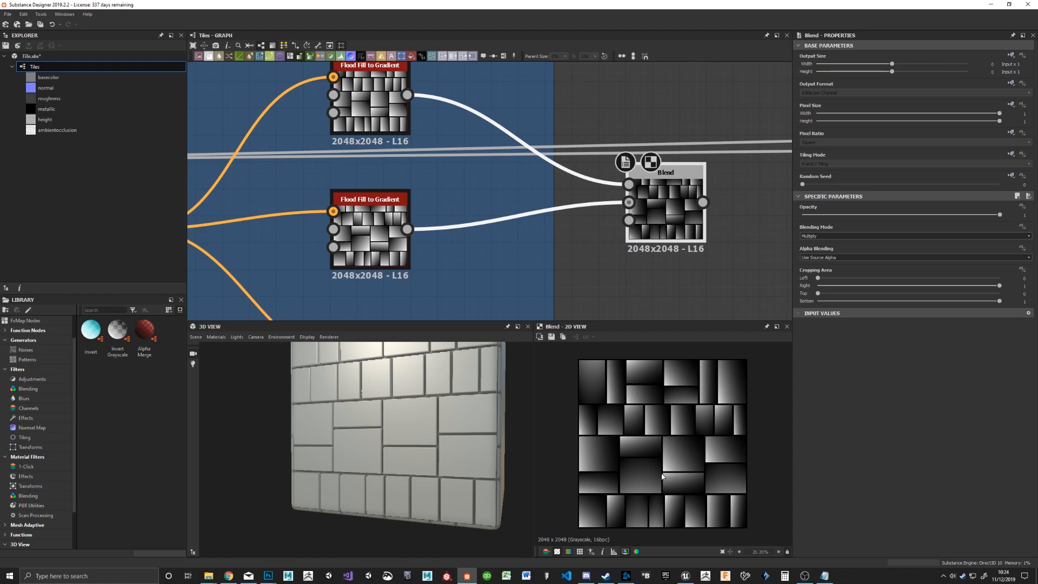
click(375, 115)
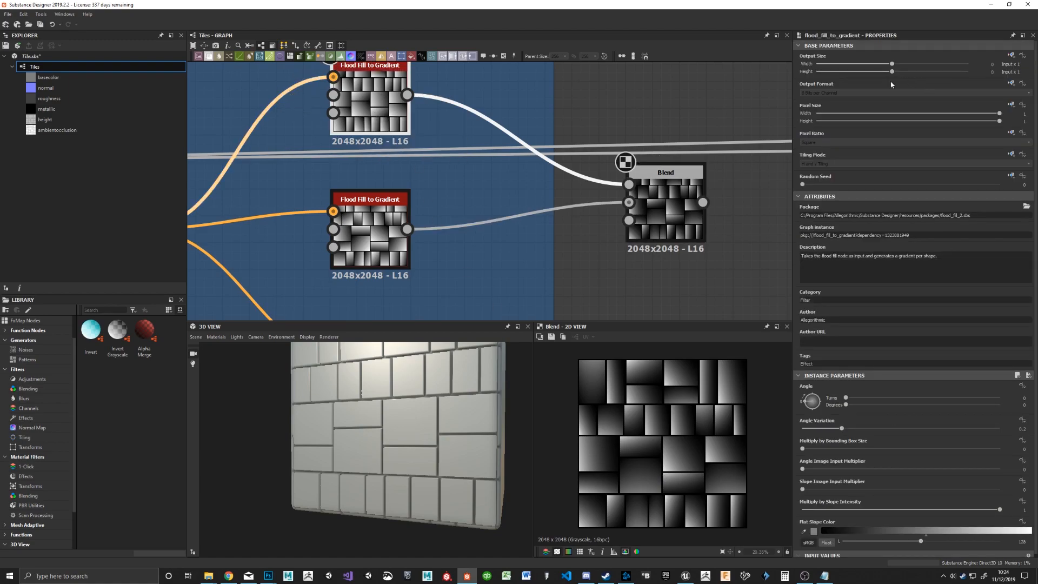
middle_drag(556, 82, 583, 153)
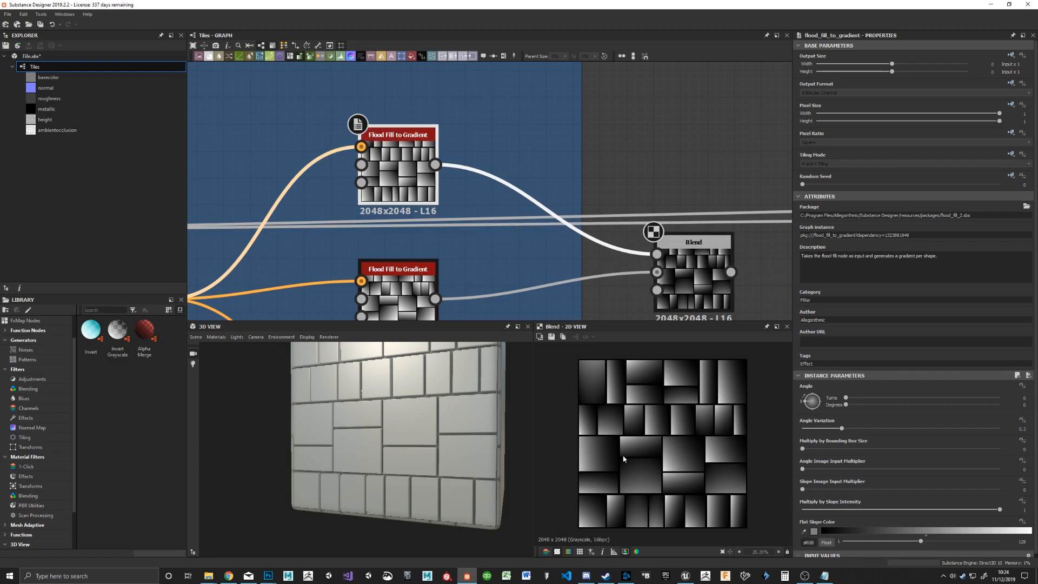
middle_drag(781, 184, 482, 136)
scroll(482, 137, up, 1)
middle_drag(544, 184, 280, 169)
scroll(280, 169, down, 5)
scroll(623, 214, down, 1)
middle_drag(622, 215, 301, 193)
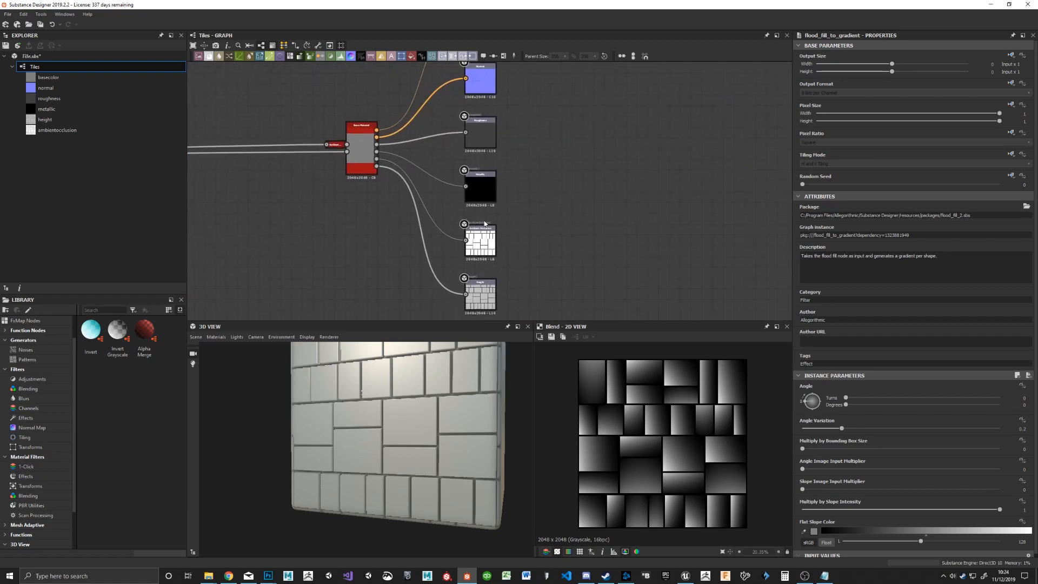
scroll(421, 230, up, 3)
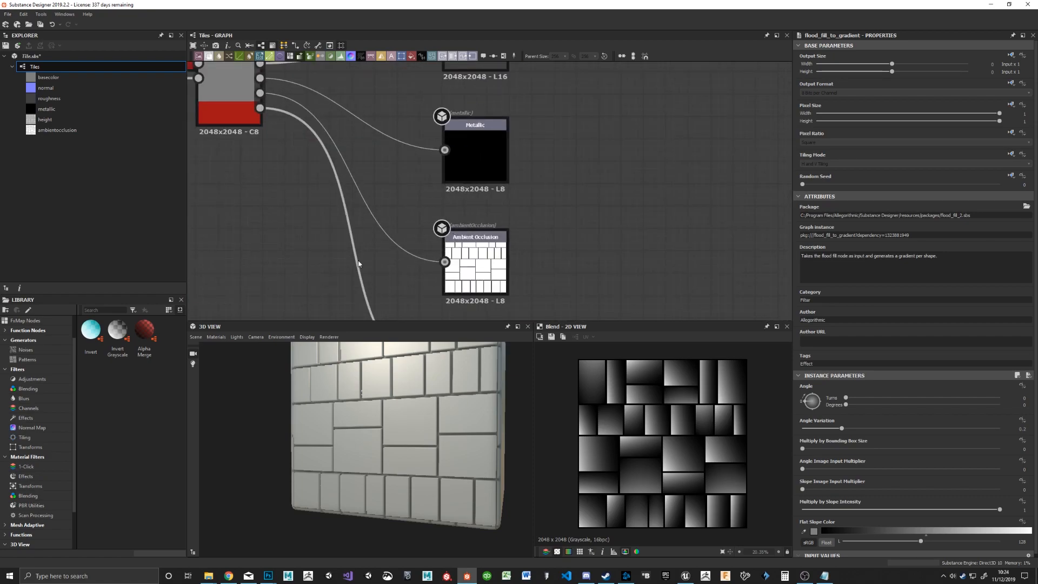
middle_drag(366, 222, 732, 238)
middle_drag(346, 190, 722, 222)
middle_drag(238, 167, 751, 171)
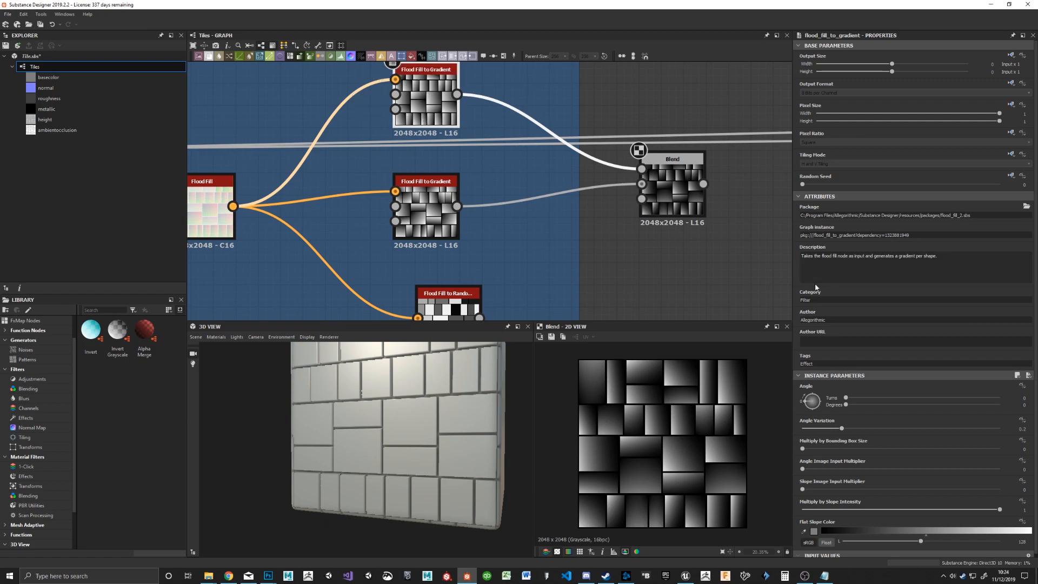
Step: Set the upper gradient's Angle Variation to 0 and connect the Blend output to the Base Material's second input, replacing Tile Random
drag(842, 428, 799, 428)
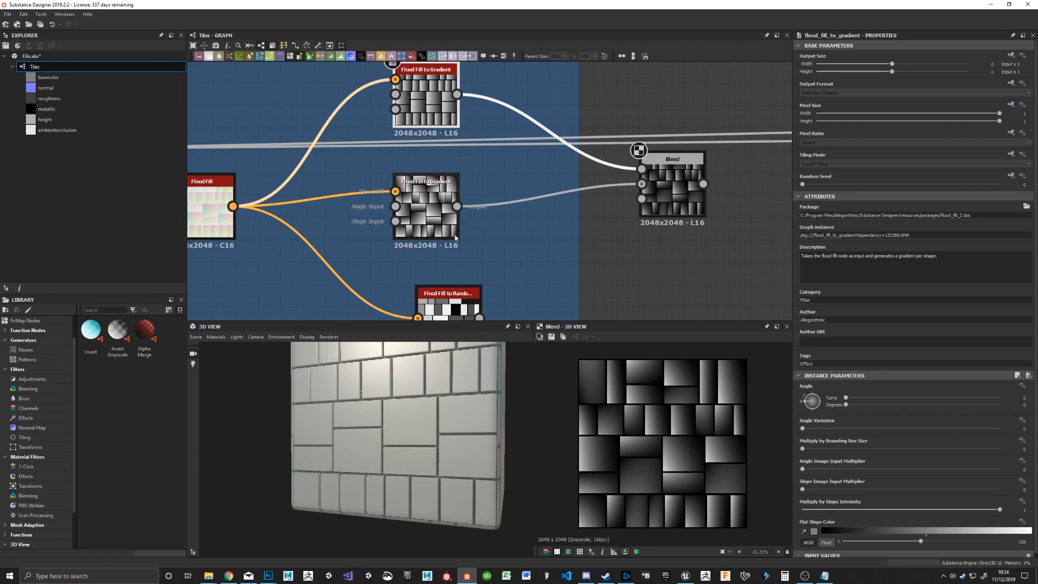
middle_drag(578, 182, 340, 181)
scroll(620, 205, down, 3)
middle_drag(708, 206, 379, 204)
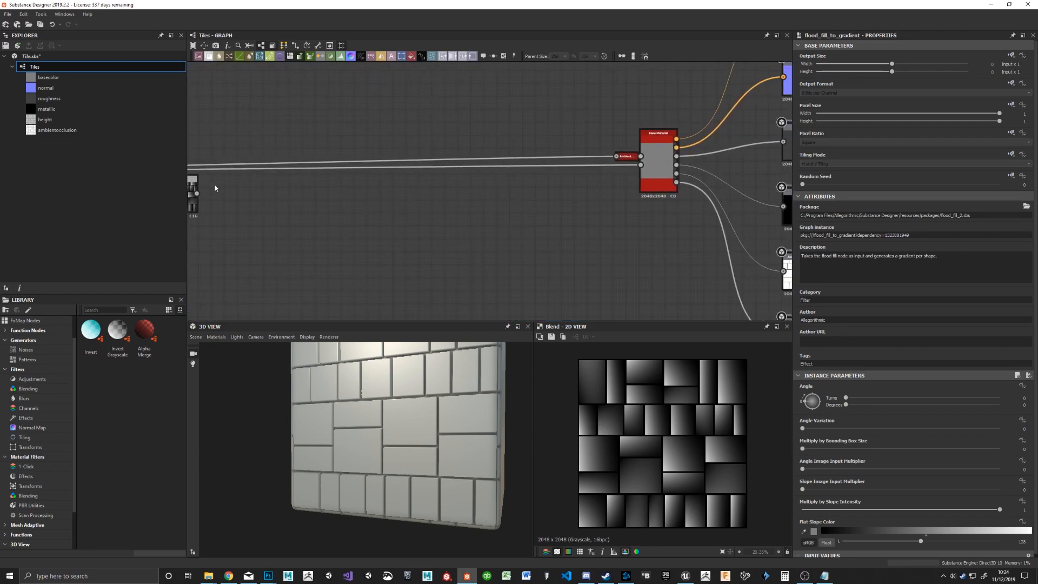
drag(363, 205, 660, 174)
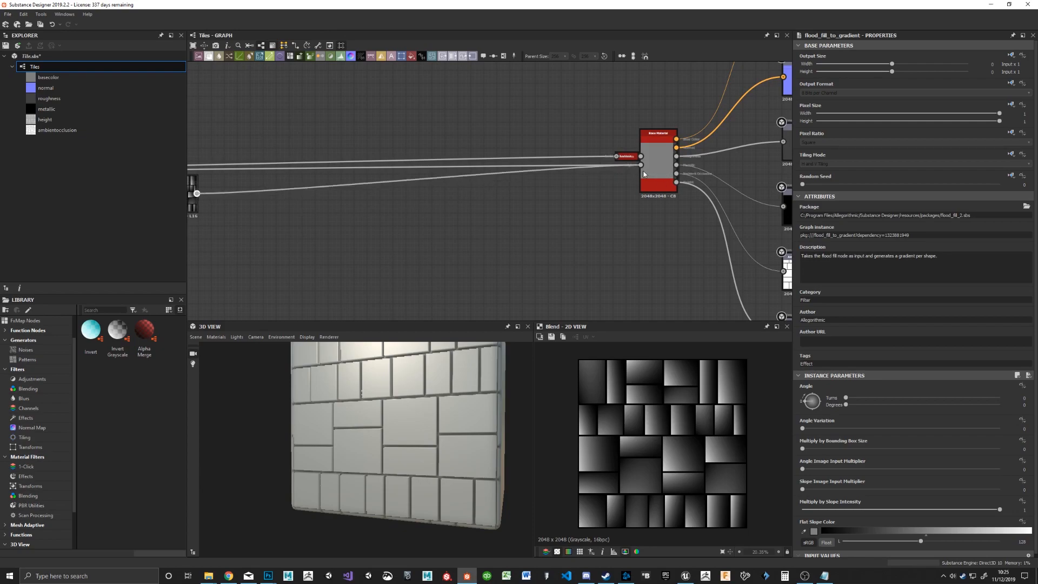
Step: Switch the 3D view's default material to tessellation displacement with a height Scale of 6.27
drag(414, 385, 380, 446)
click(223, 339)
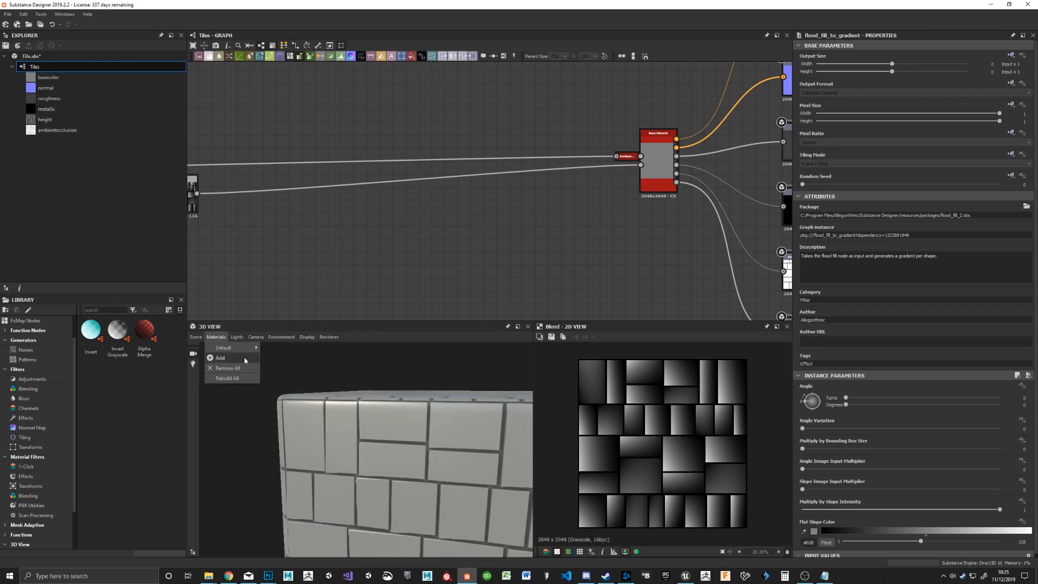
mouse_move(245, 352)
mouse_move(282, 358)
mouse_move(355, 389)
click(445, 398)
mouse_move(355, 414)
mouse_down()
mouse_move(320, 427)
mouse_move(312, 411)
mouse_move(390, 433)
mouse_move(361, 420)
mouse_move(356, 401)
mouse_up()
Step: Check the displaced cube against the Blend node, and set the upper Flood Fill to Gradient node's Angle Variation to about 0.65
middle_drag(352, 254, 725, 226)
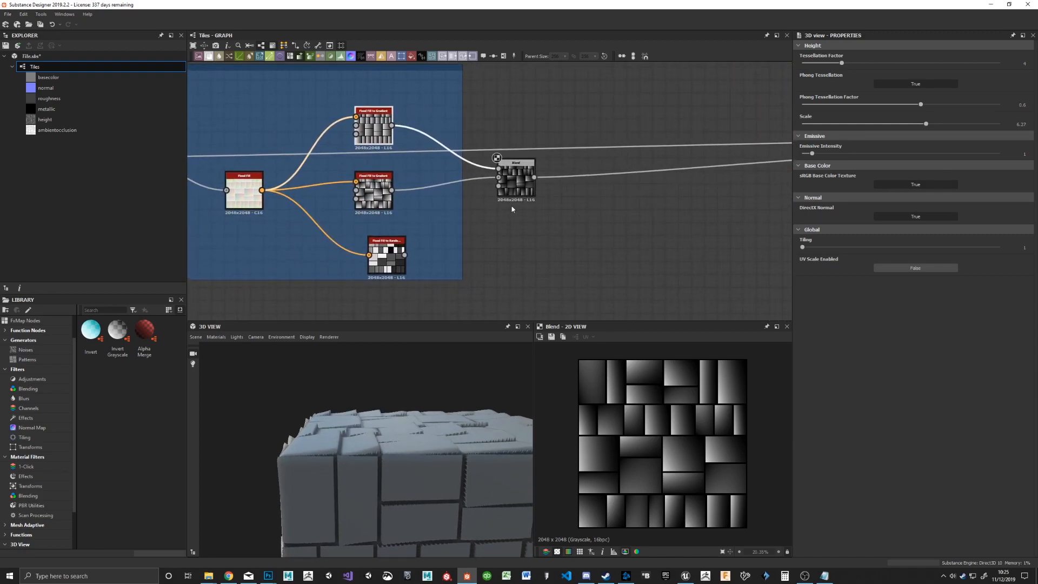
click(516, 177)
drag(346, 432, 373, 448)
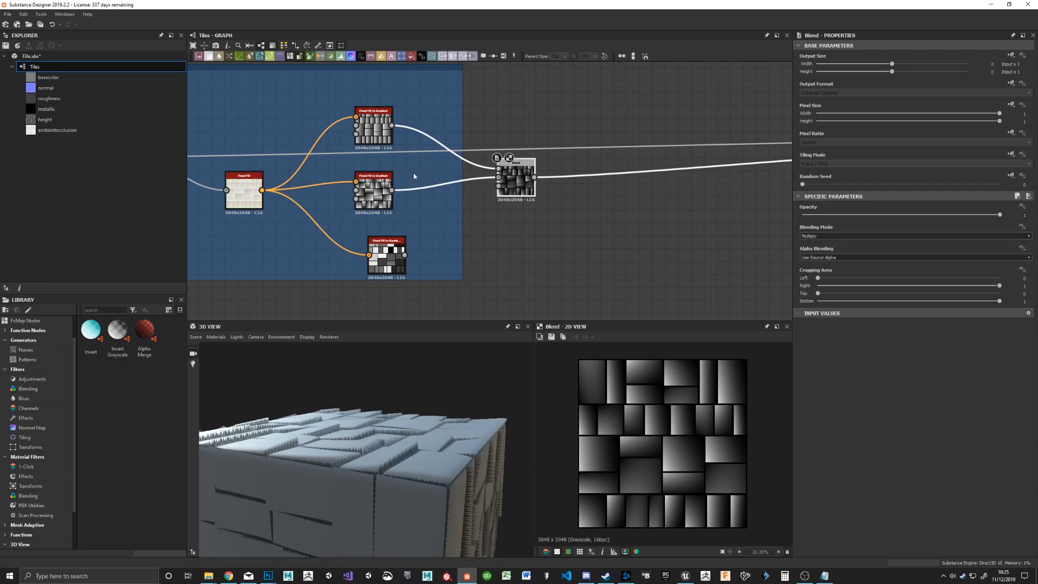
click(381, 127)
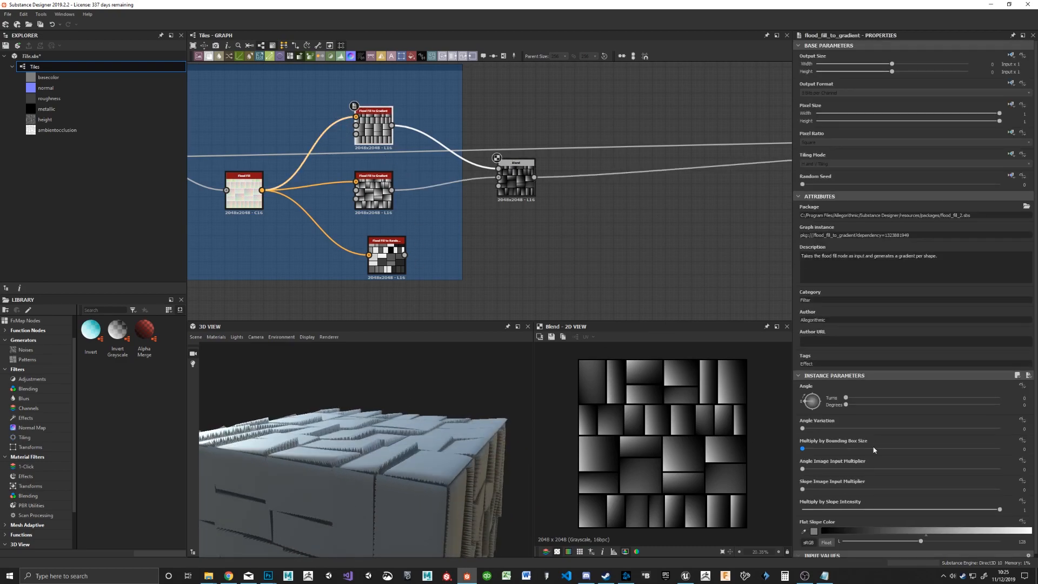
scroll(816, 424, down, 1)
drag(816, 427, 931, 428)
scroll(549, 172, up, 2)
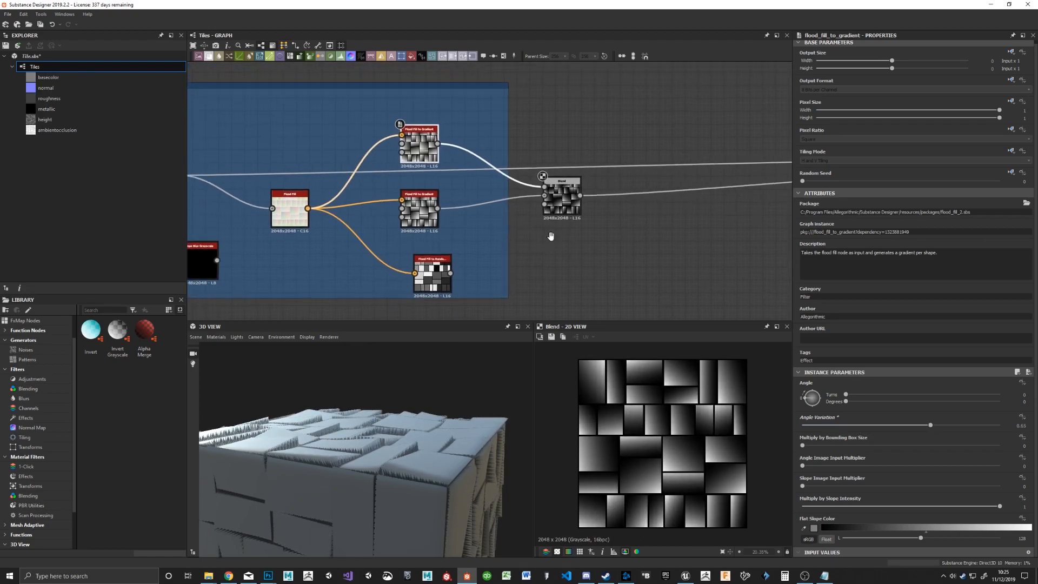
Step: Insert a Levels node between the lower Flood Fill to Gradient node and the Blend node's background input
middle_drag(632, 110, 659, 131)
click(613, 139)
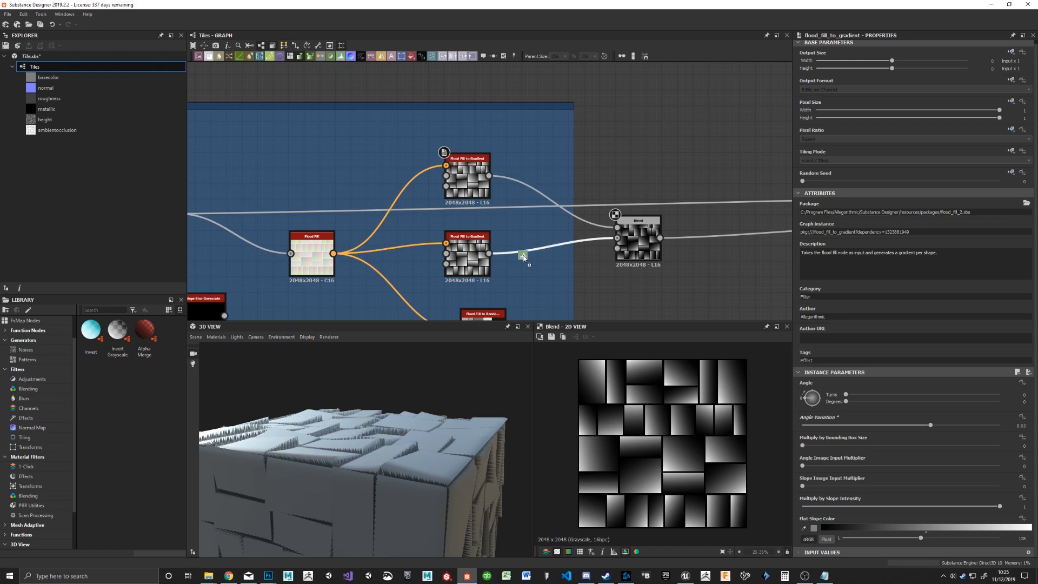
drag(521, 255, 522, 255)
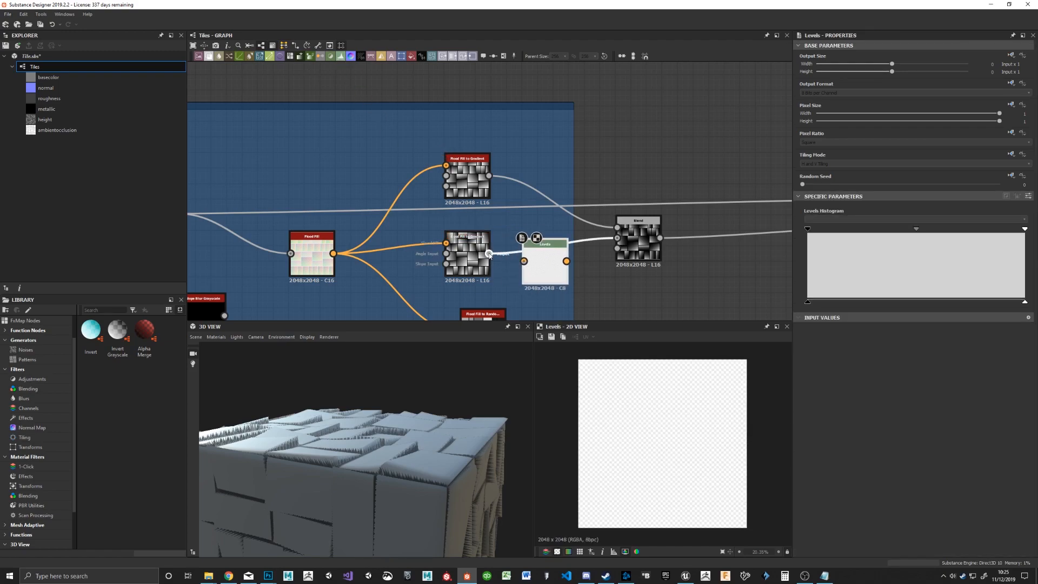
drag(613, 241, 617, 238)
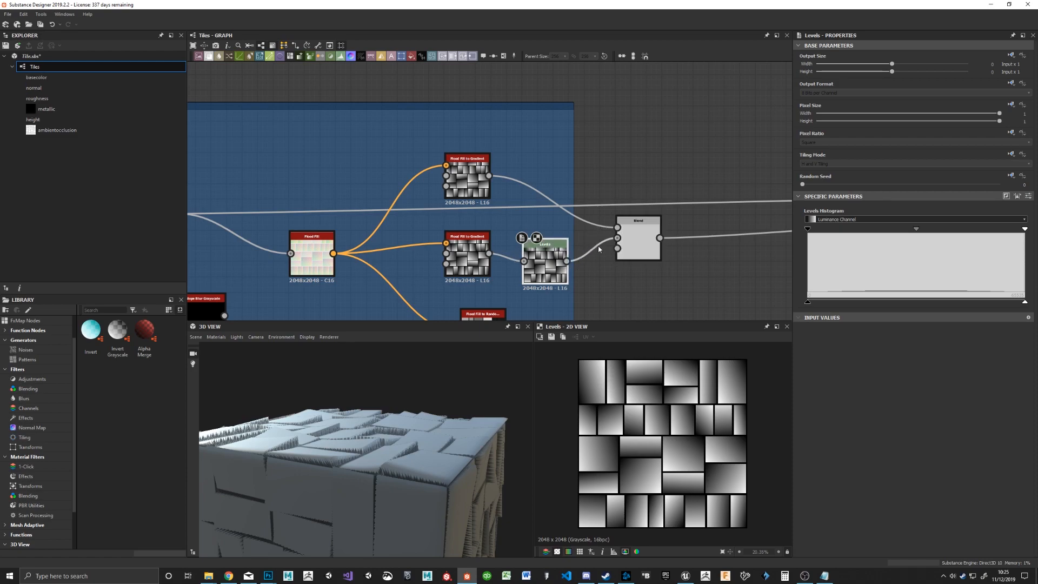
Step: Raise the lower Levels node's black input point to about a fifth of the range and lower its white point to about 70 percent
drag(808, 230, 870, 230)
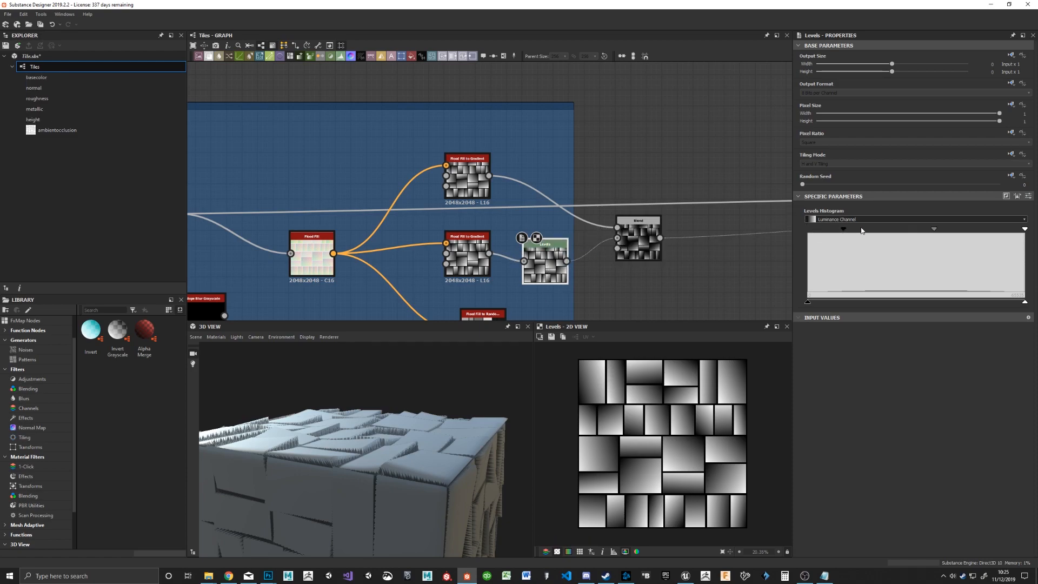
drag(1024, 229, 908, 233)
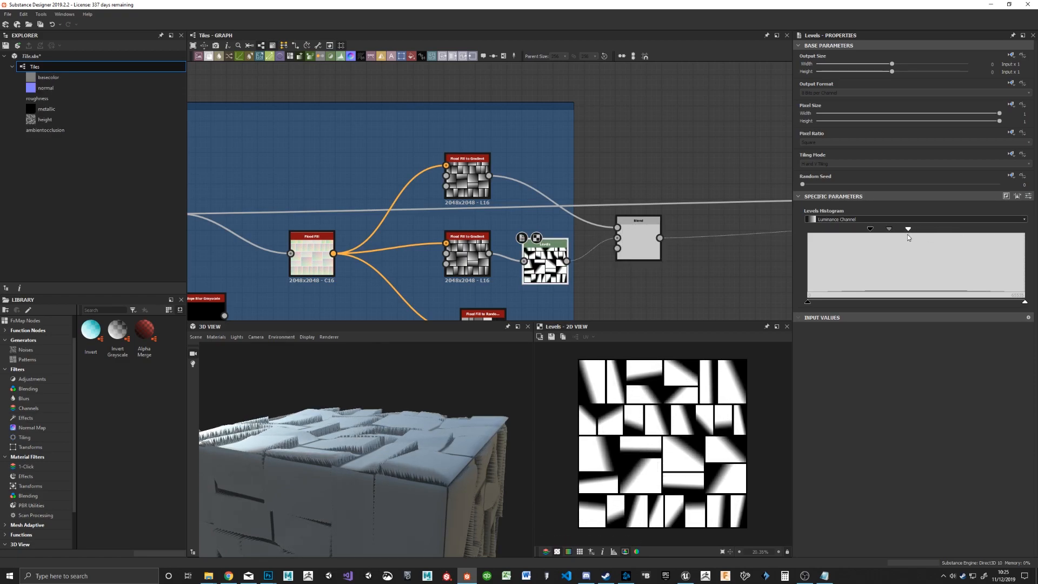
drag(319, 421, 337, 441)
scroll(573, 287, up, 4)
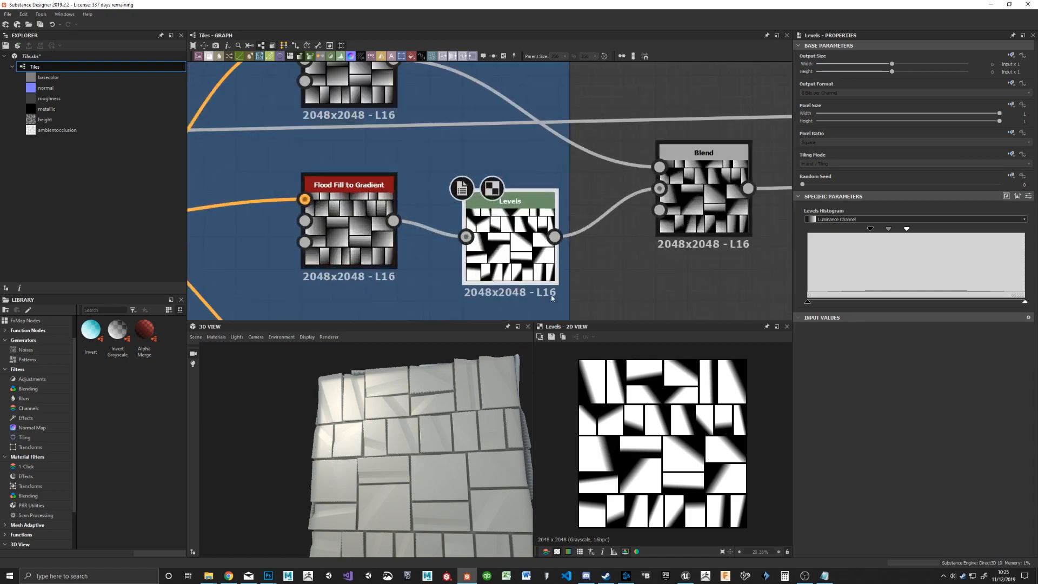
drag(907, 230, 962, 234)
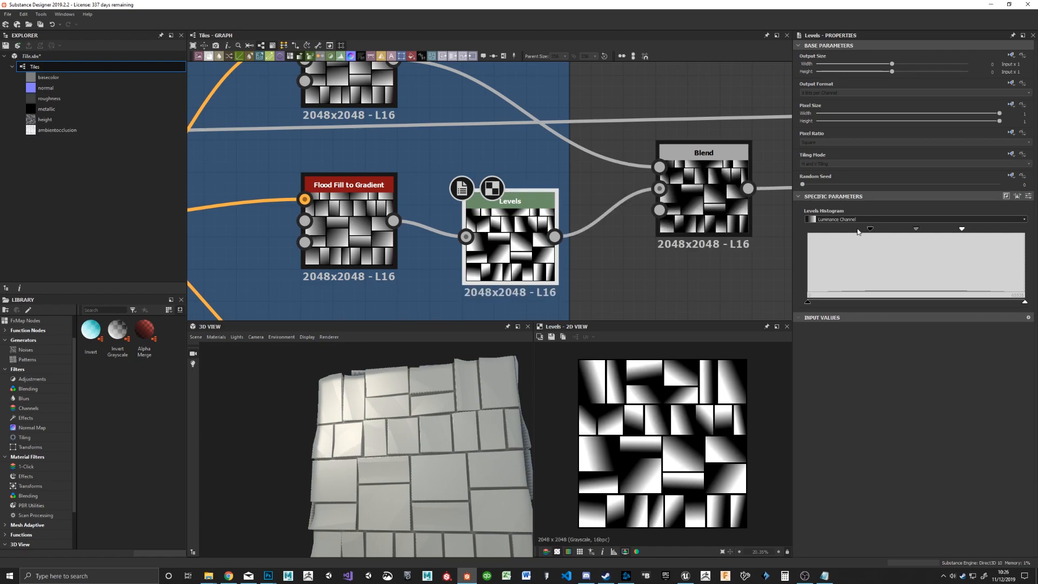
drag(872, 231, 857, 233)
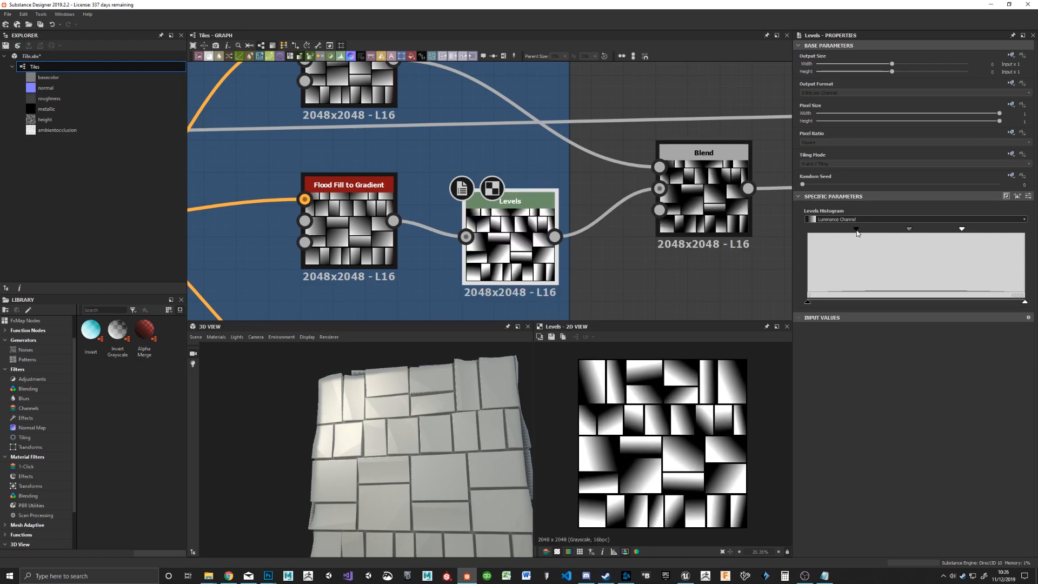
Step: Insert a second Levels node between the upper gradient and the Blend foreground, narrowing its input range to roughly one third through 70 percent
middle_drag(453, 120, 405, 238)
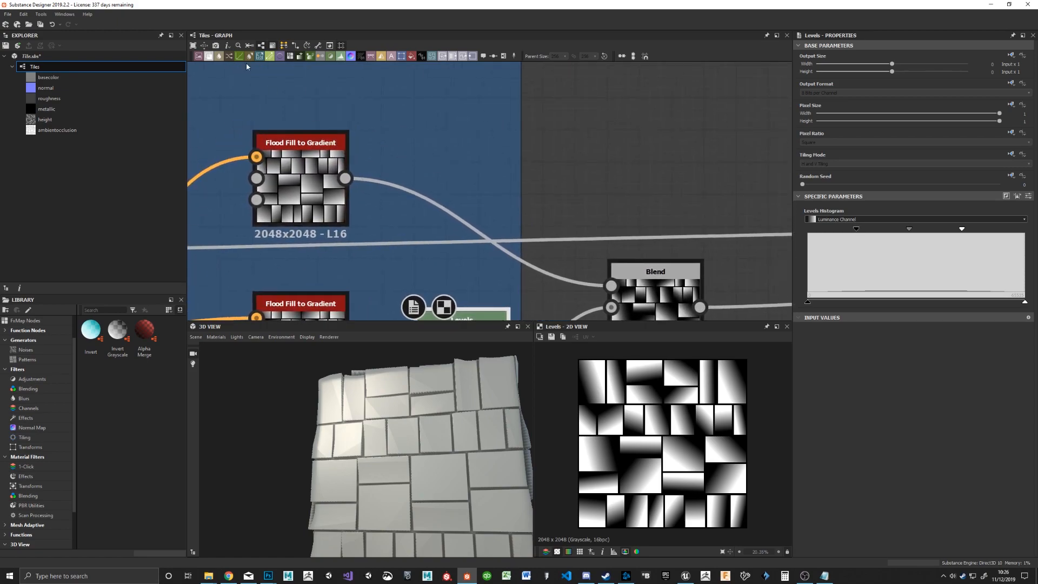
drag(428, 120, 430, 121)
drag(345, 178, 417, 146)
drag(506, 146, 611, 286)
drag(463, 162, 462, 209)
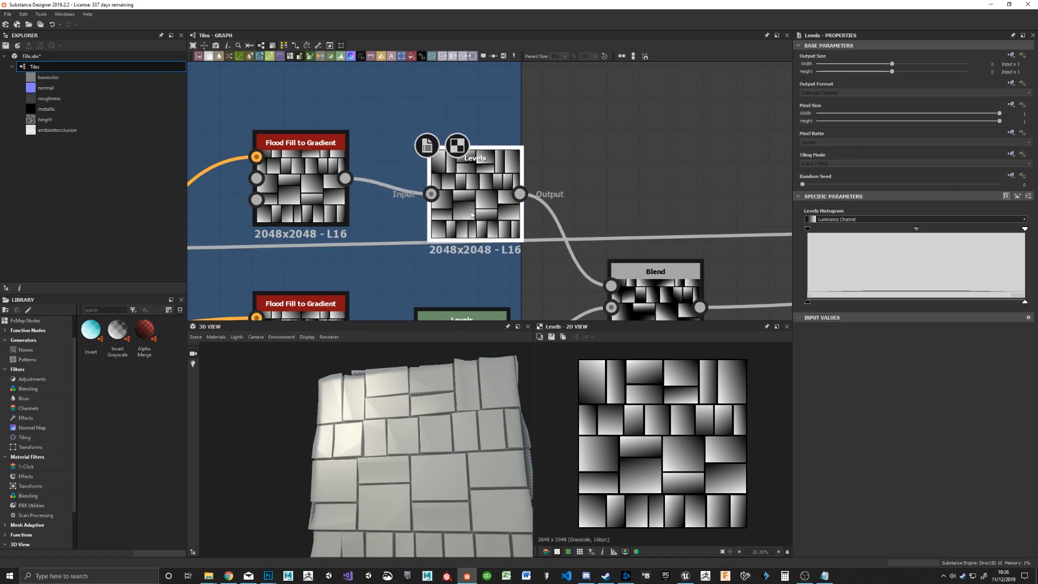
drag(810, 231, 881, 230)
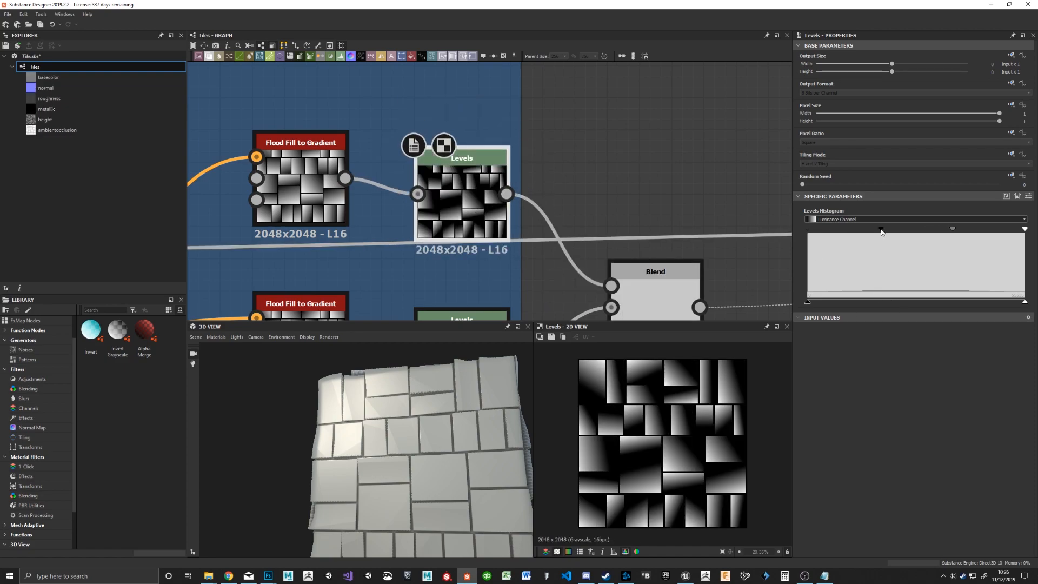
drag(1024, 229, 961, 231)
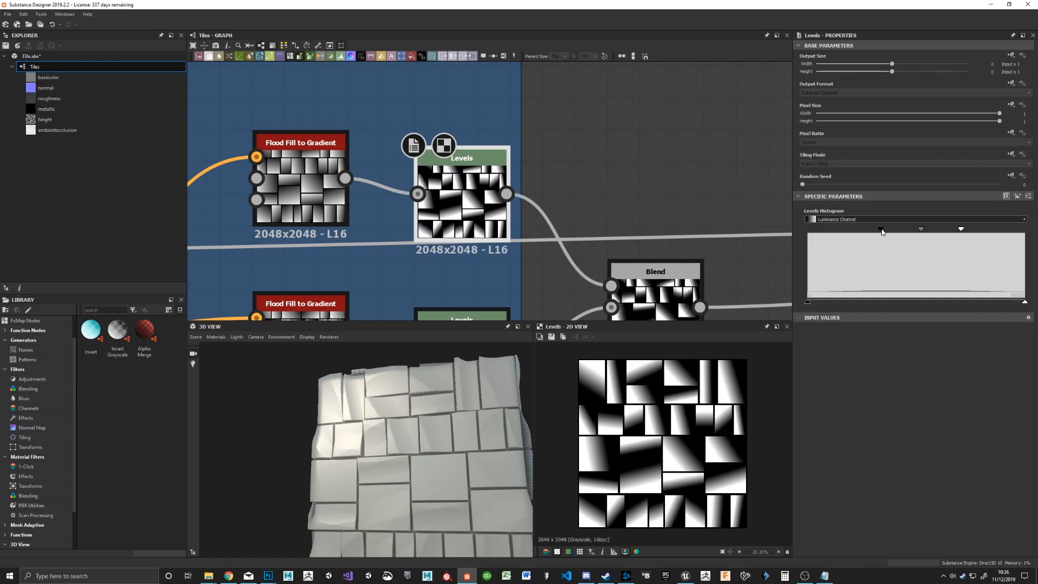
Step: Return the lower Levels node's black input point to the minimum and lower its white point to about a third of the range
middle_drag(546, 270, 555, 194)
click(480, 281)
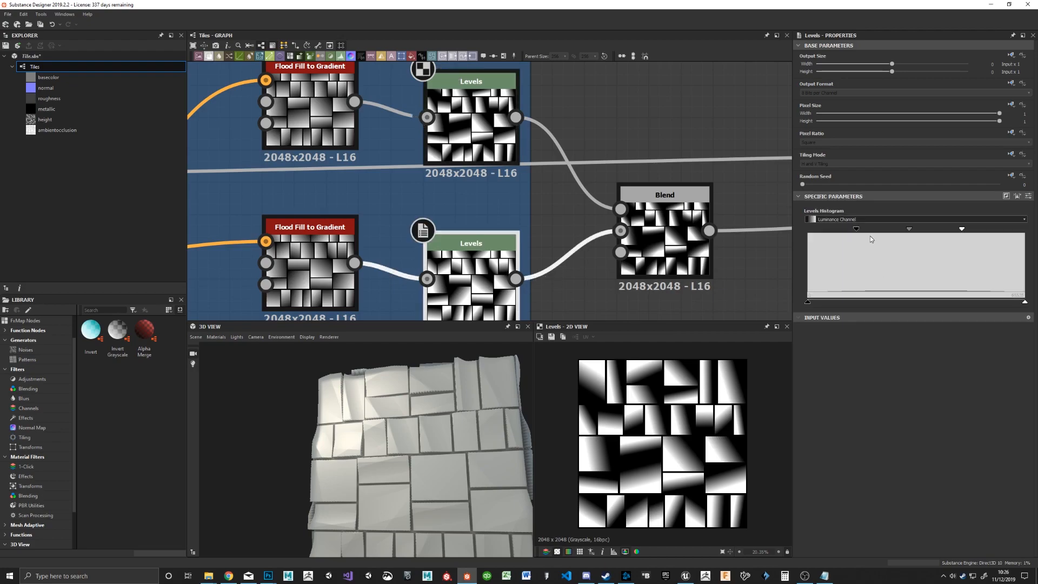
drag(910, 230, 806, 229)
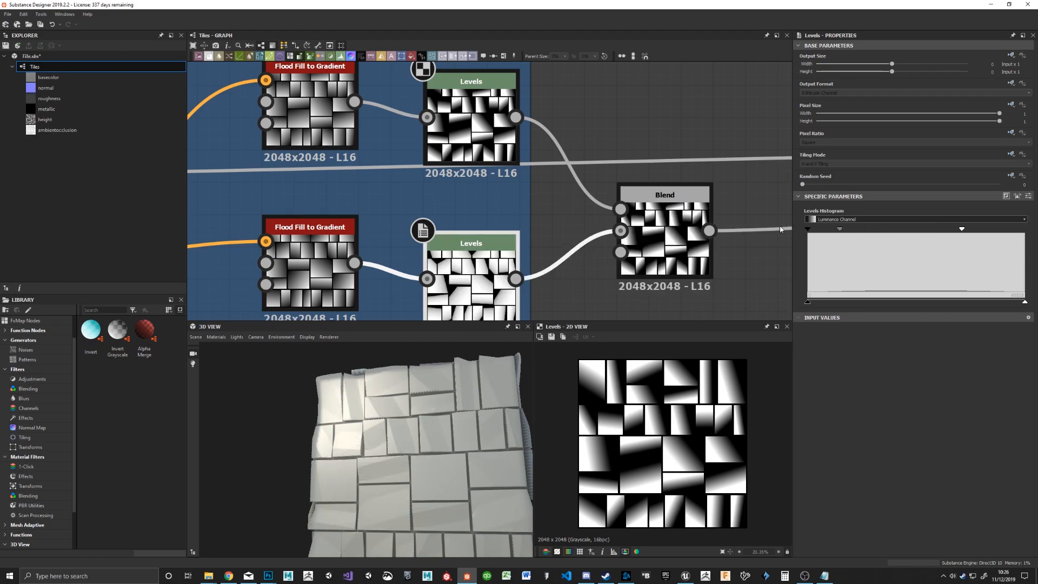
drag(962, 230, 884, 235)
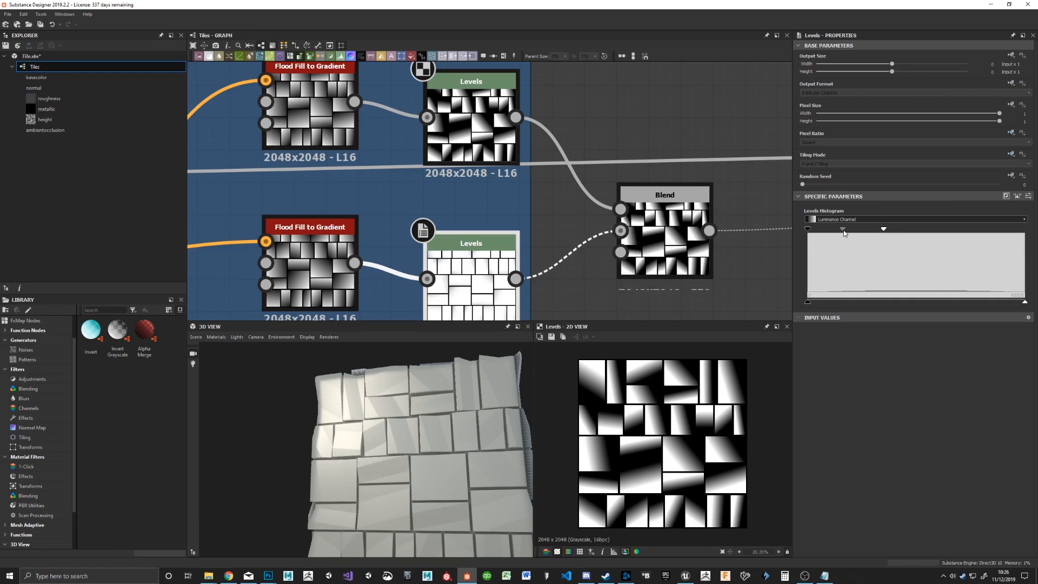
drag(471, 384, 430, 439)
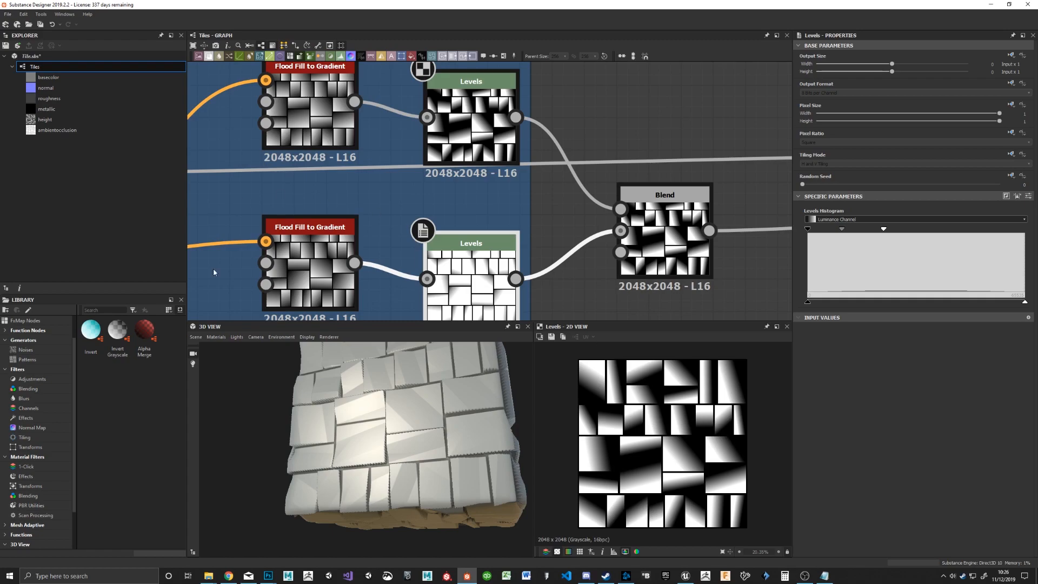
drag(447, 438, 434, 458)
drag(435, 499, 415, 434)
Step: Widen the Sculpt frame toward the Blend node and space out the nodes inside it
scroll(379, 189, down, 3)
middle_drag(259, 200, 676, 200)
drag(607, 243, 534, 200)
drag(594, 113, 475, 75)
drag(687, 123, 568, 76)
middle_drag(649, 135, 528, 177)
Step: Return the upper Levels node's black input point to the minimum, lower its white point to about mid-range, and select the Blend node
drag(883, 229, 808, 229)
drag(962, 229, 919, 235)
click(455, 216)
middle_drag(575, 245, 597, 187)
click(546, 220)
drag(705, 192, 631, 171)
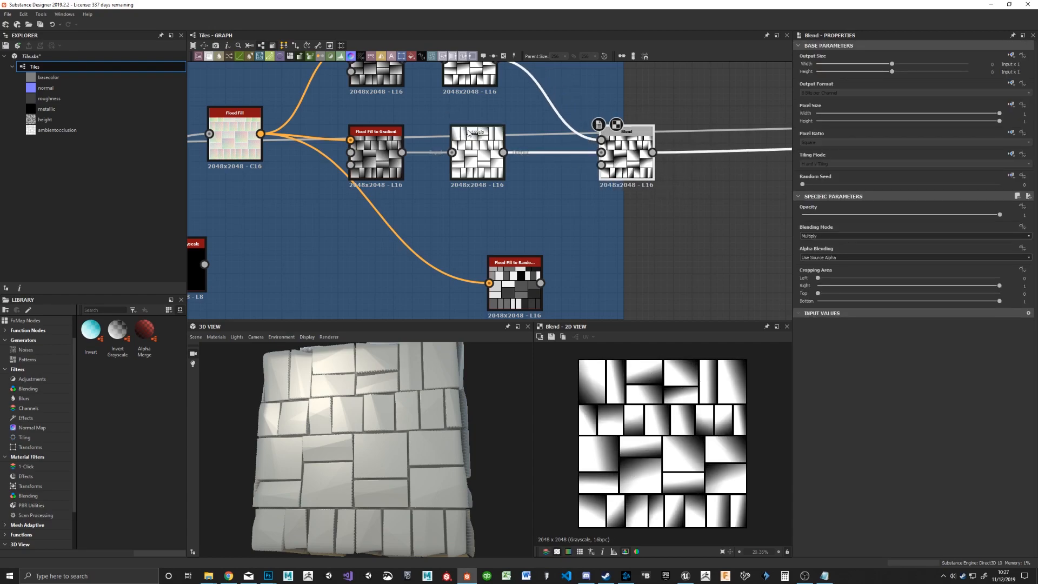
Step: Set the upper Flood Fill to Gradient node's Angle Variation to about 0.76
click(468, 75)
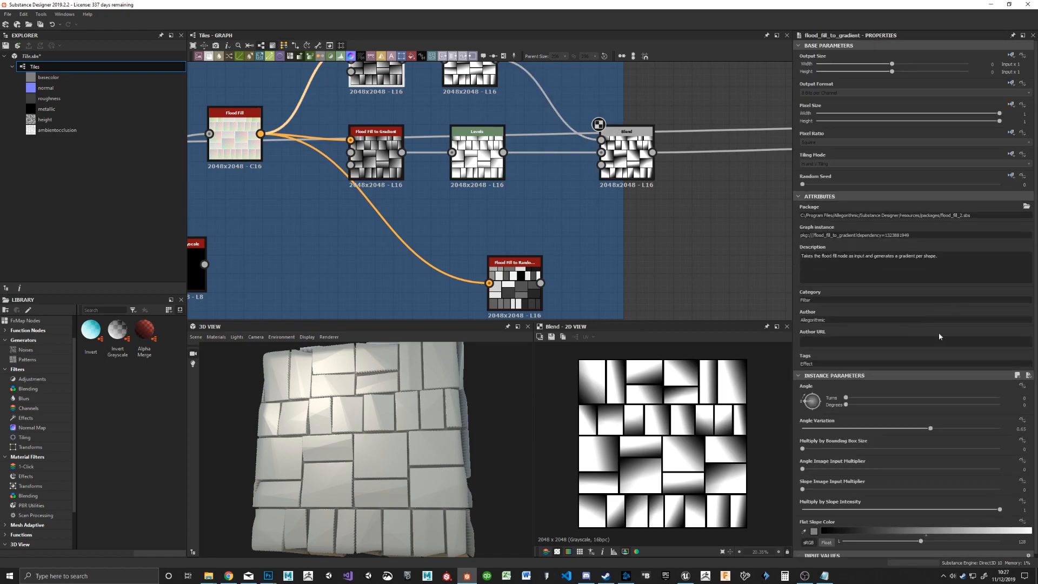
click(840, 430)
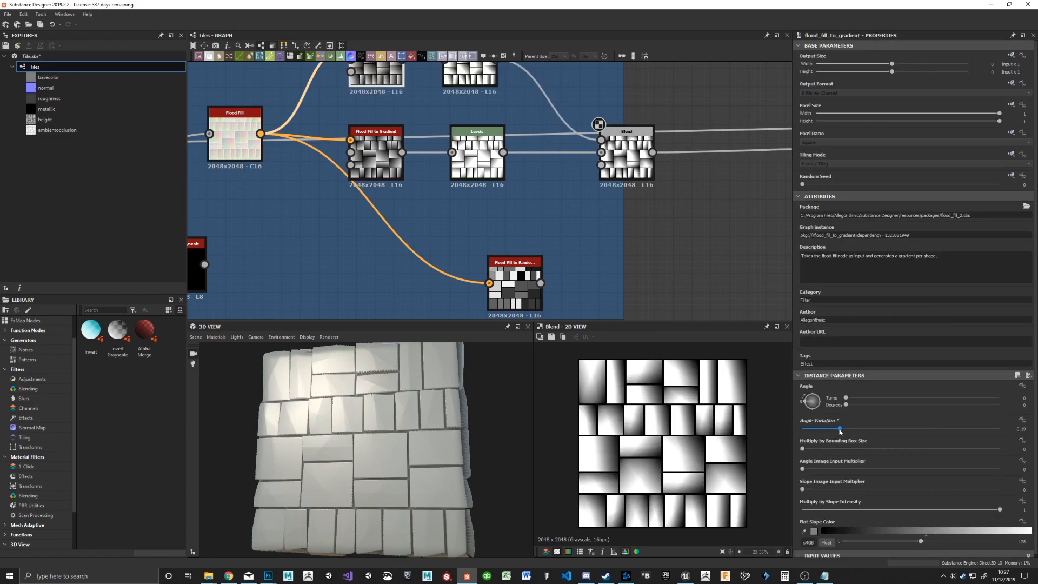
drag(839, 429, 941, 429)
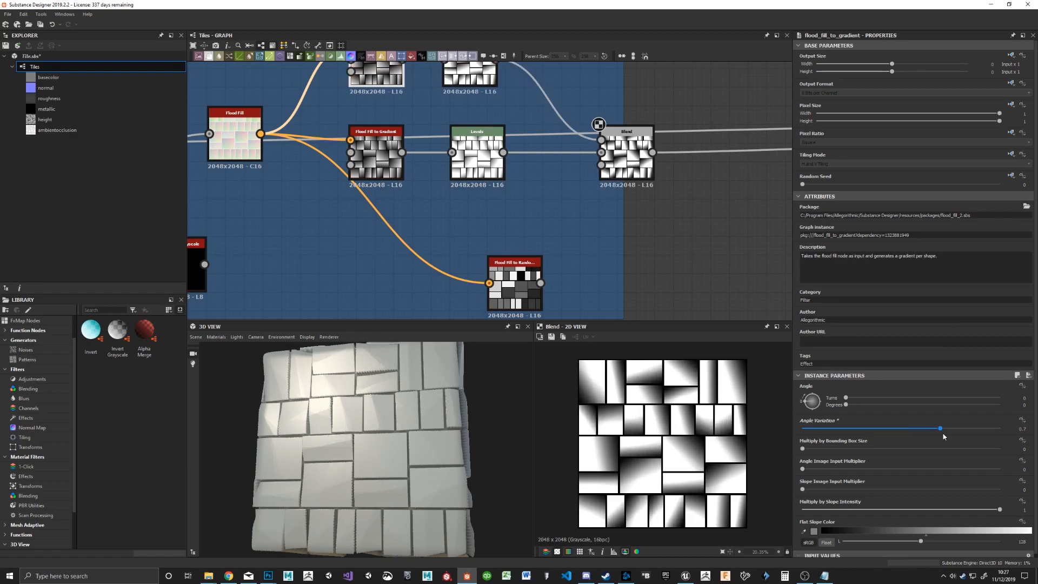
drag(944, 436, 953, 435)
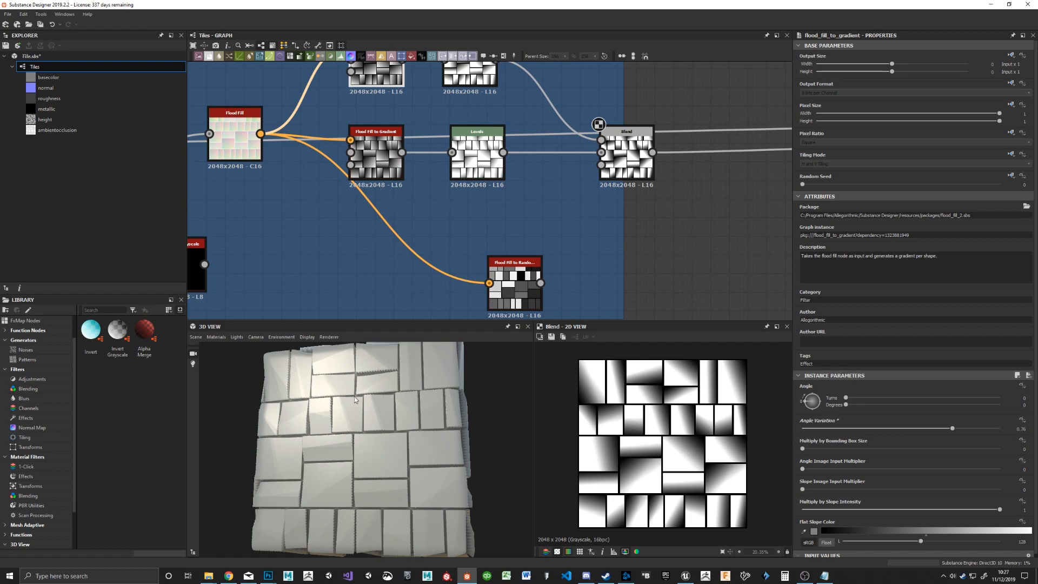
Step: Try lower Opacity values on the Blend node and undo the change
middle_drag(524, 219, 465, 197)
click(567, 133)
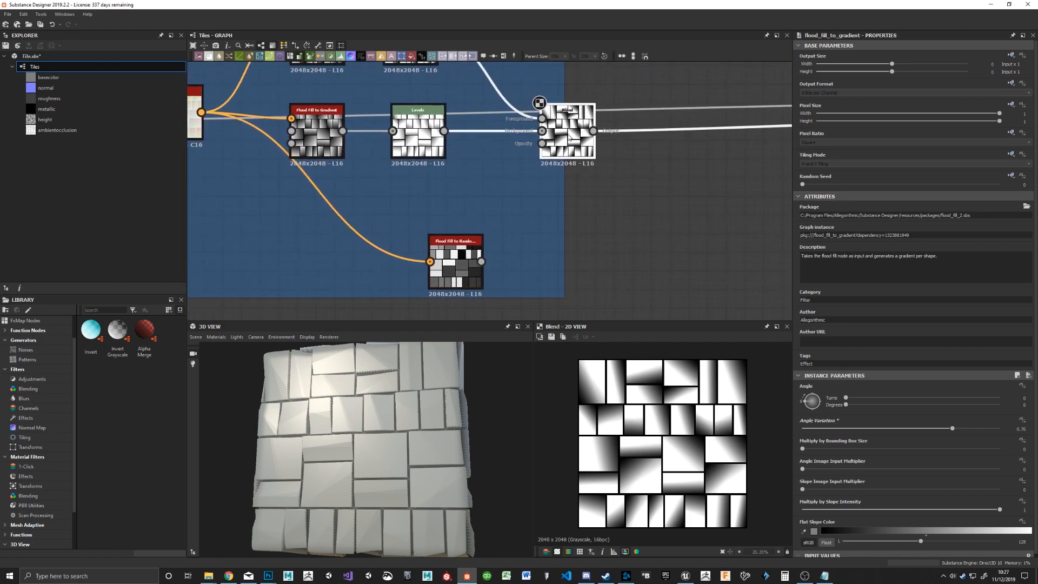
click(943, 215)
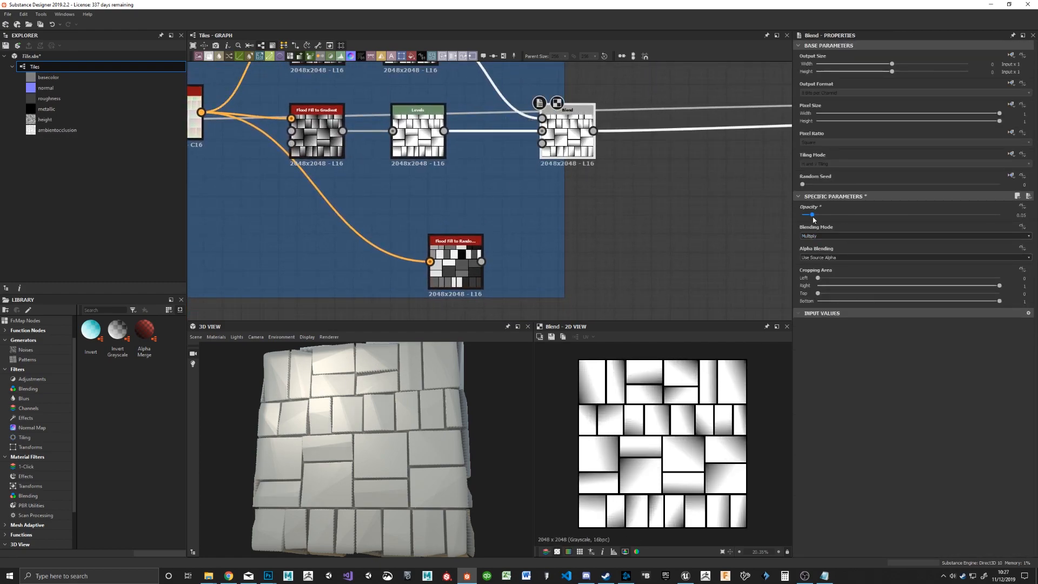
key(ctrl+z)
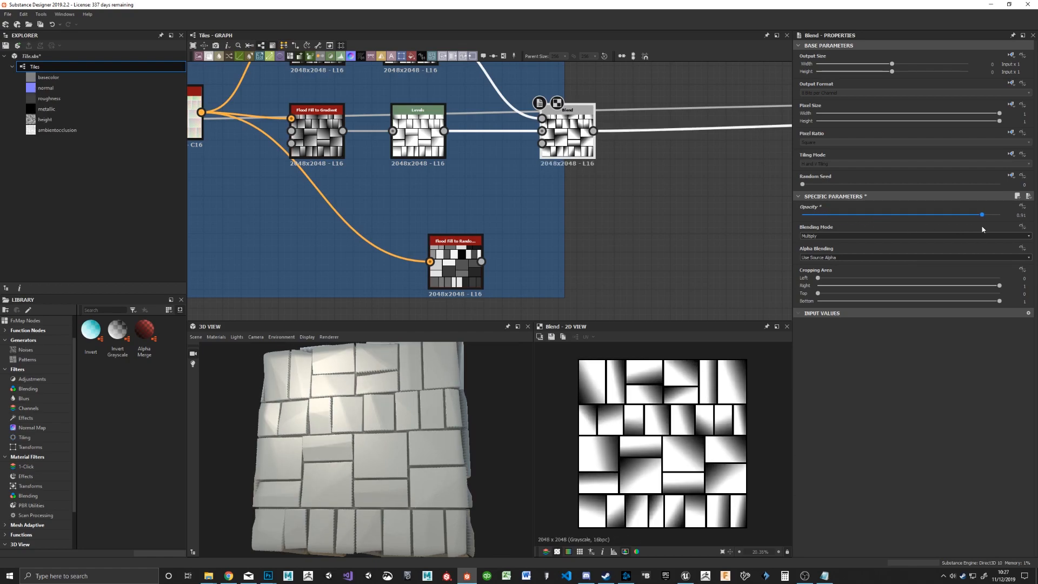
Step: Try the Add Sub, Min (Darken), Divide and Overlay blending modes on the Blend node, judging each on the displaced cube
click(837, 236)
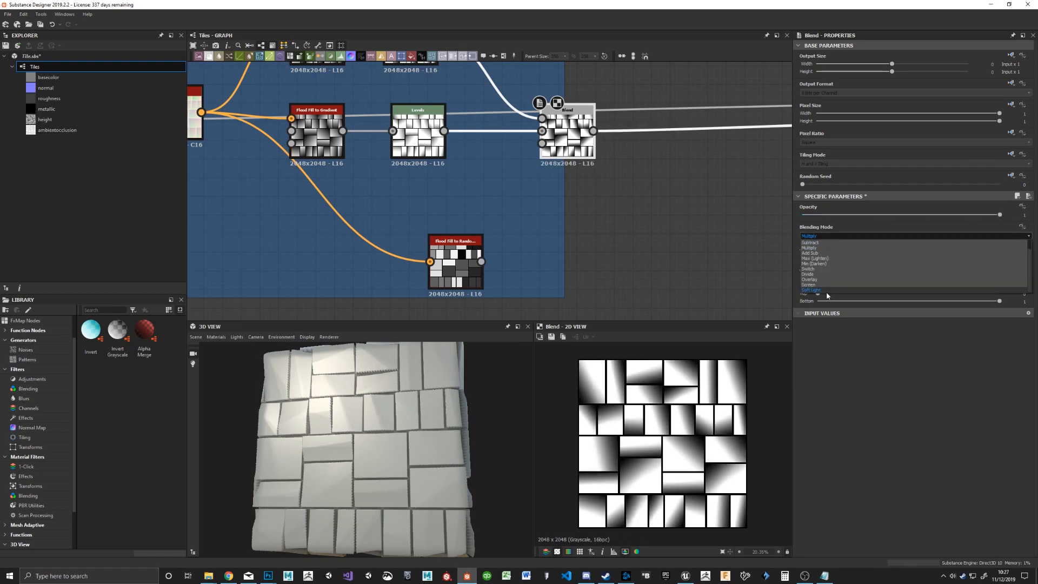
click(827, 256)
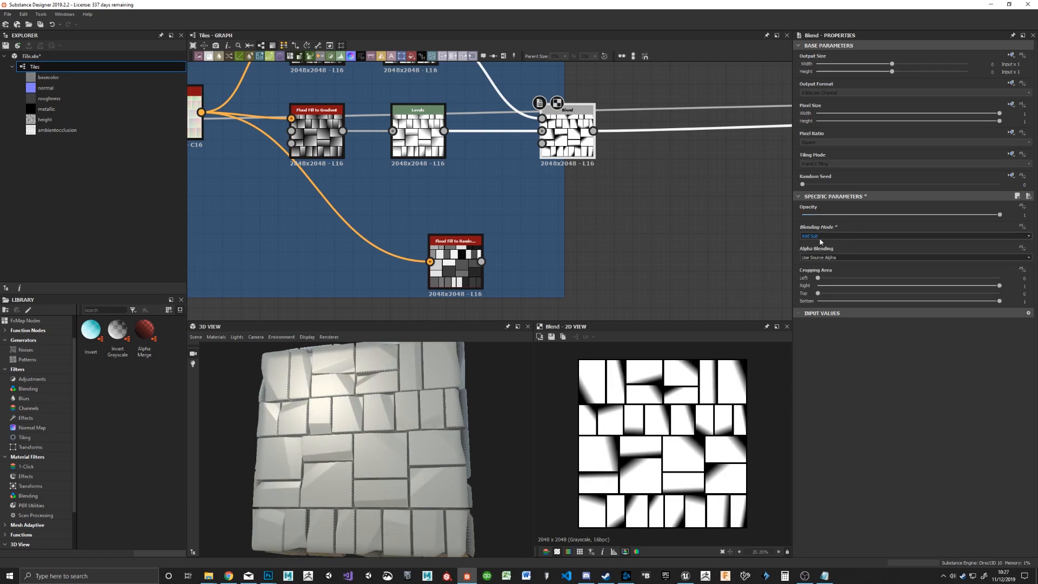
click(820, 238)
click(828, 264)
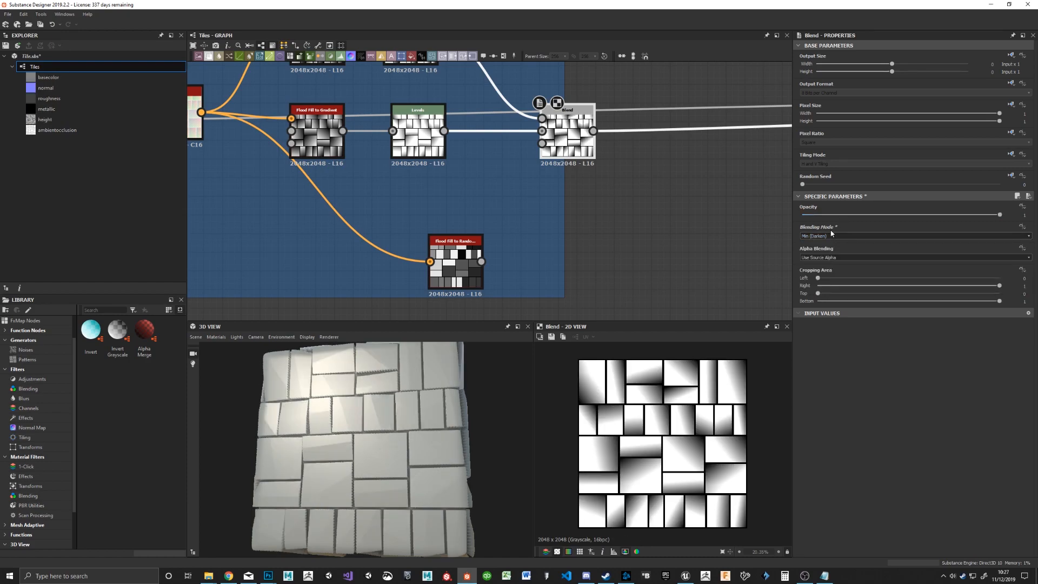
click(829, 236)
click(832, 277)
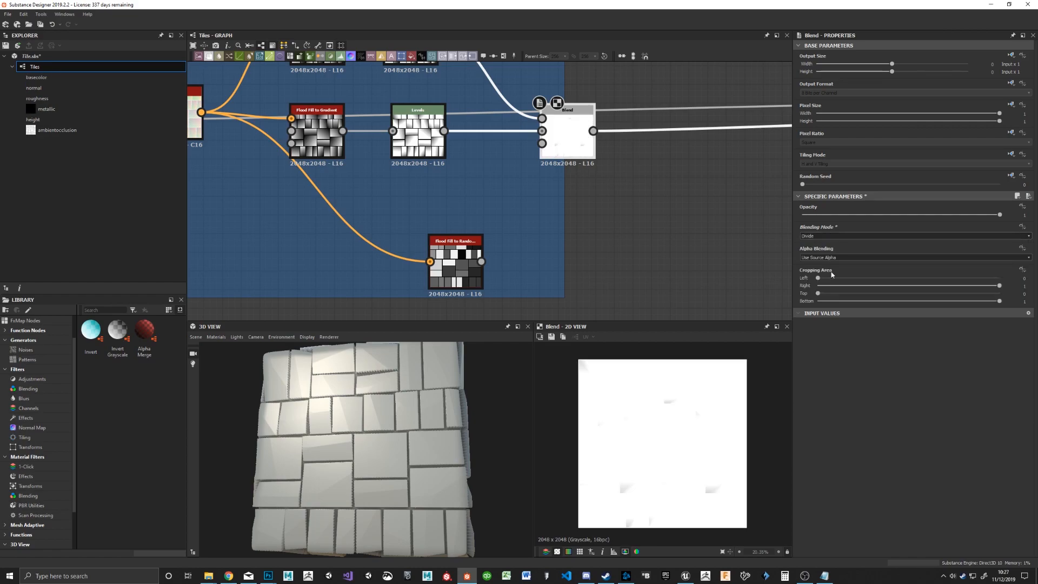
click(829, 235)
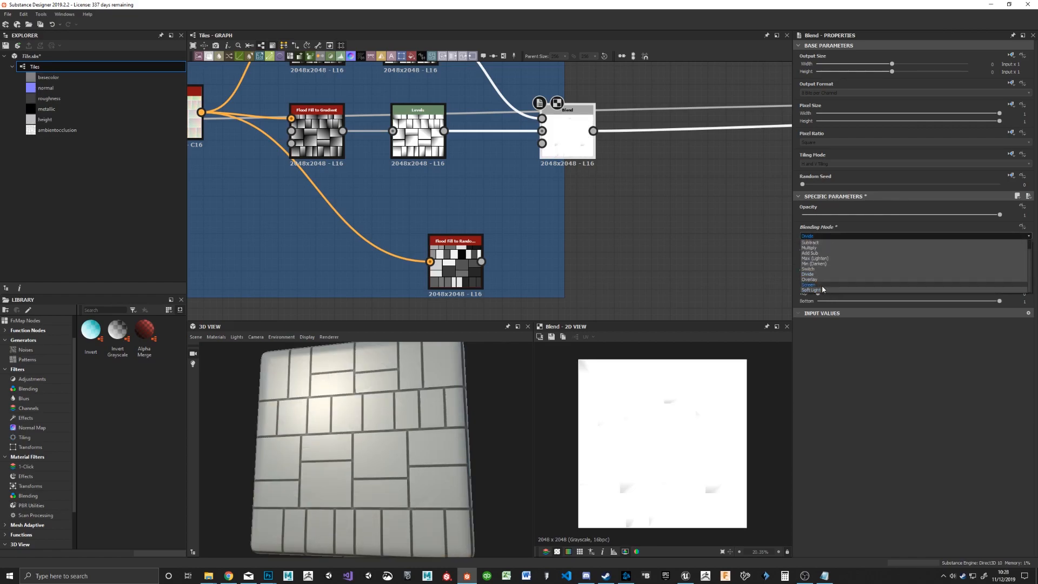
click(822, 279)
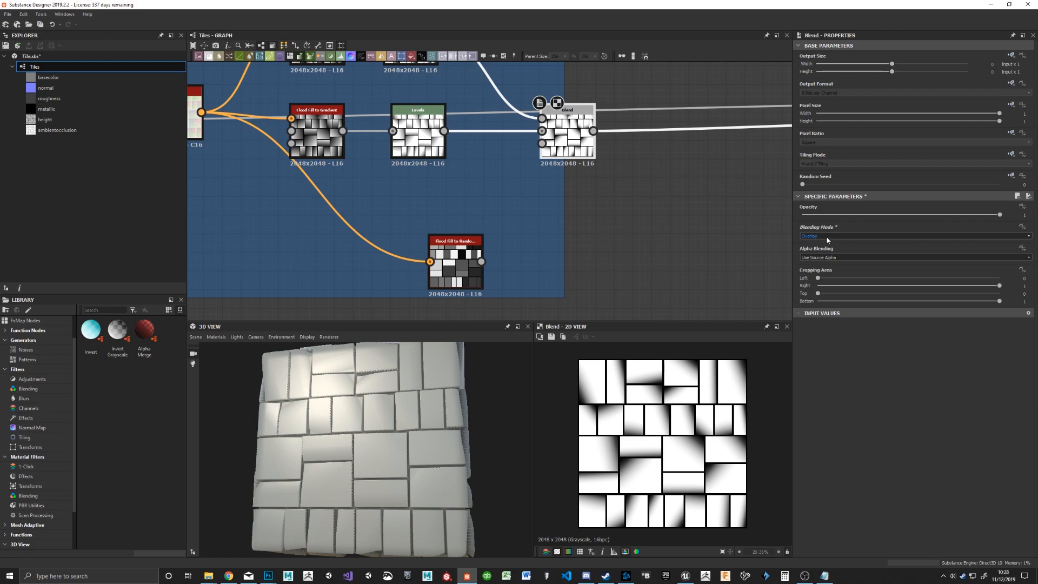
drag(332, 370, 443, 353)
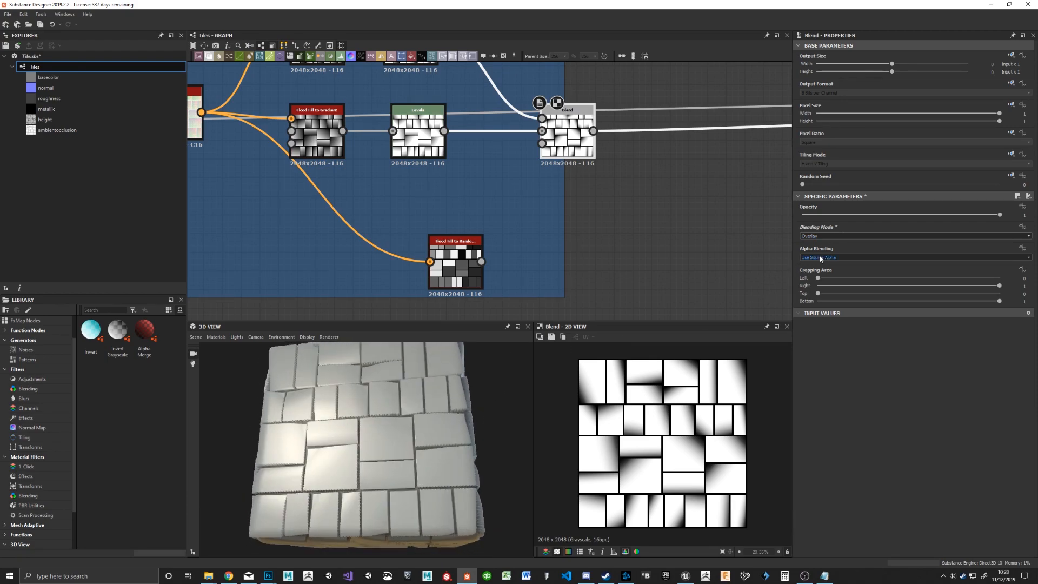
Step: Try Screen on the Blend node, set its Blending Mode to Max (Lighten), and check the displaced cube
click(838, 236)
click(827, 285)
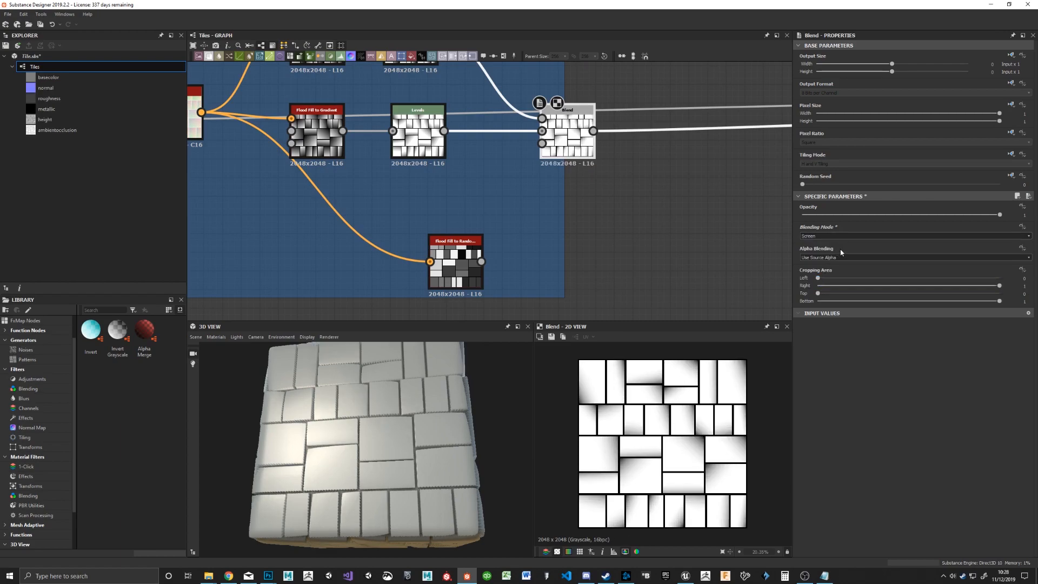
click(817, 236)
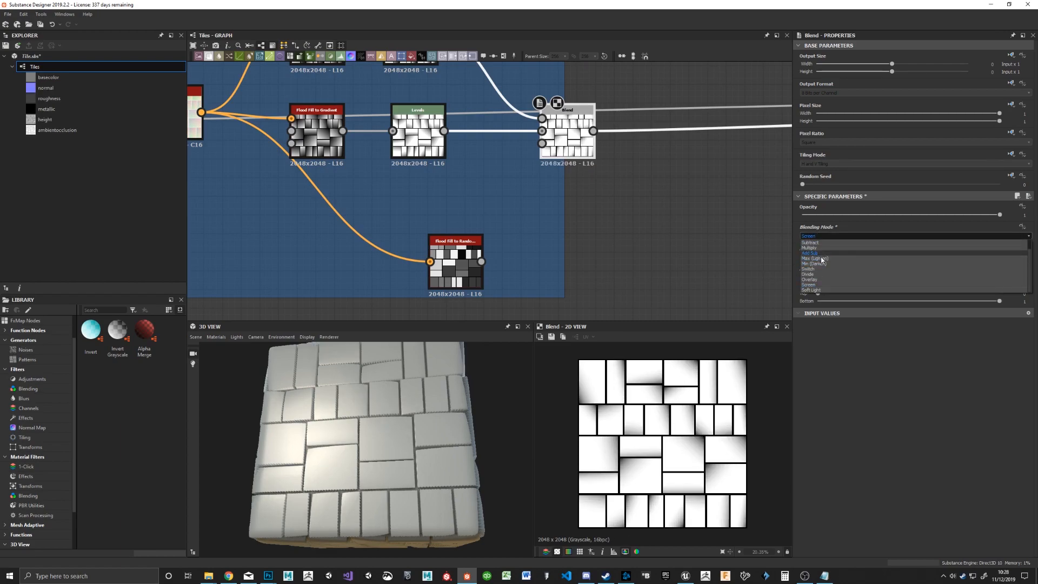
click(823, 258)
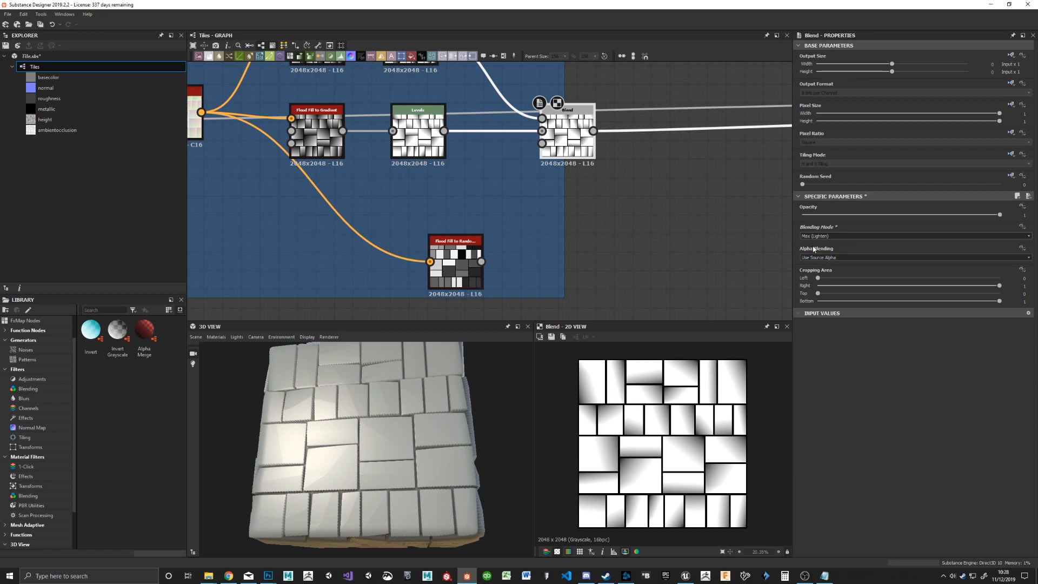
drag(381, 372, 356, 398)
drag(321, 202, 368, 216)
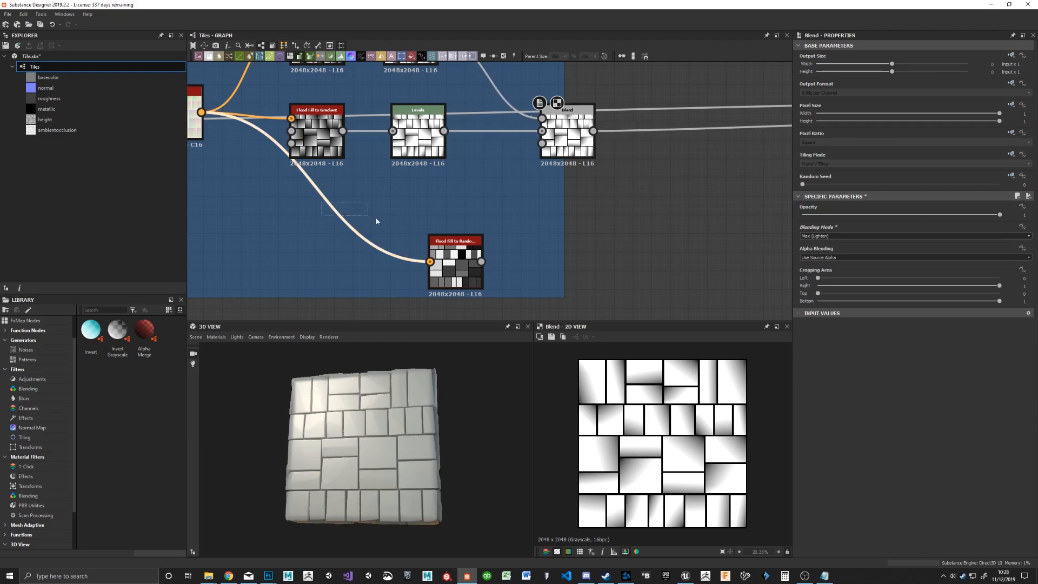
Step: Reduce the Tile Random node's Interstice Amount to about 0.08 to narrow the gaps between the tiles
middle_drag(363, 202, 569, 246)
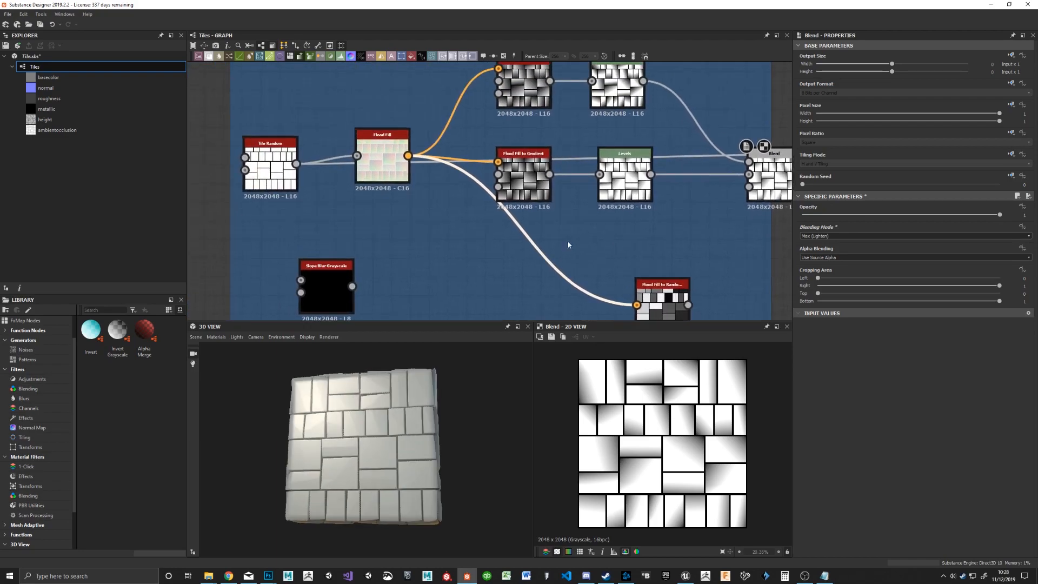
double_click(274, 170)
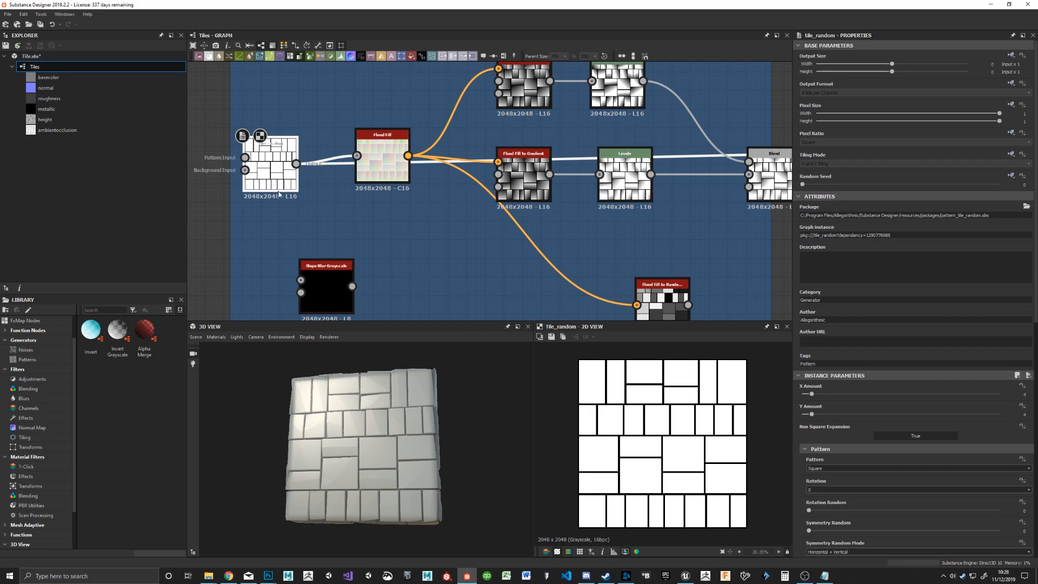
scroll(644, 436, up, 5)
scroll(895, 411, down, 5)
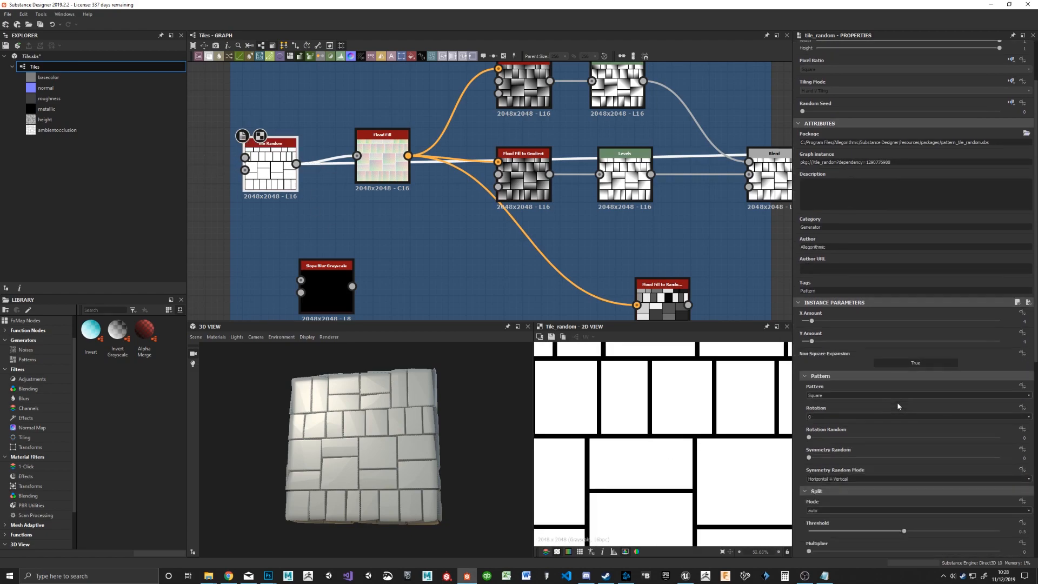
scroll(886, 405, down, 3)
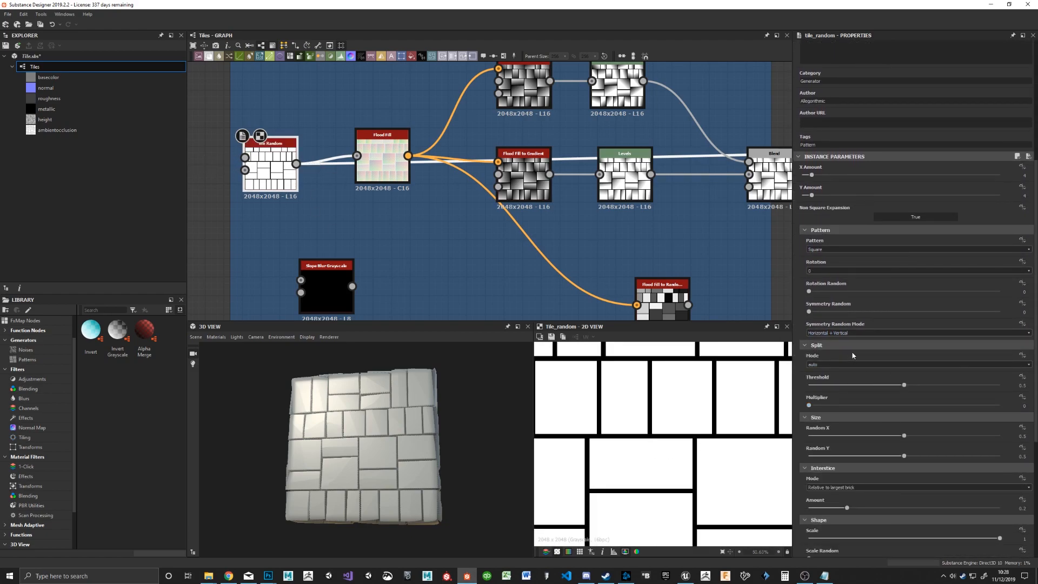
scroll(853, 356, down, 2)
scroll(901, 386, down, 3)
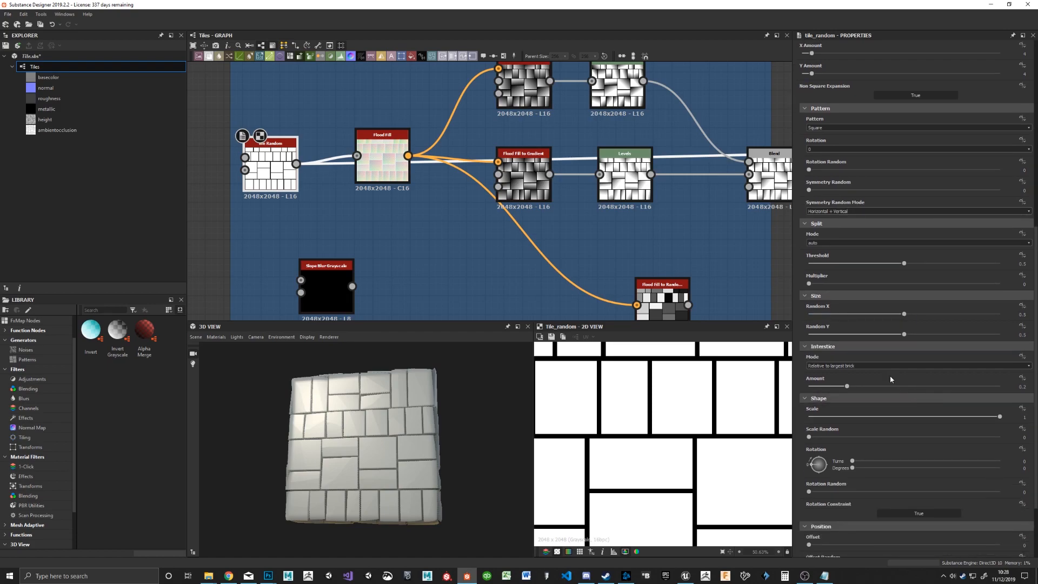
drag(841, 389, 833, 390)
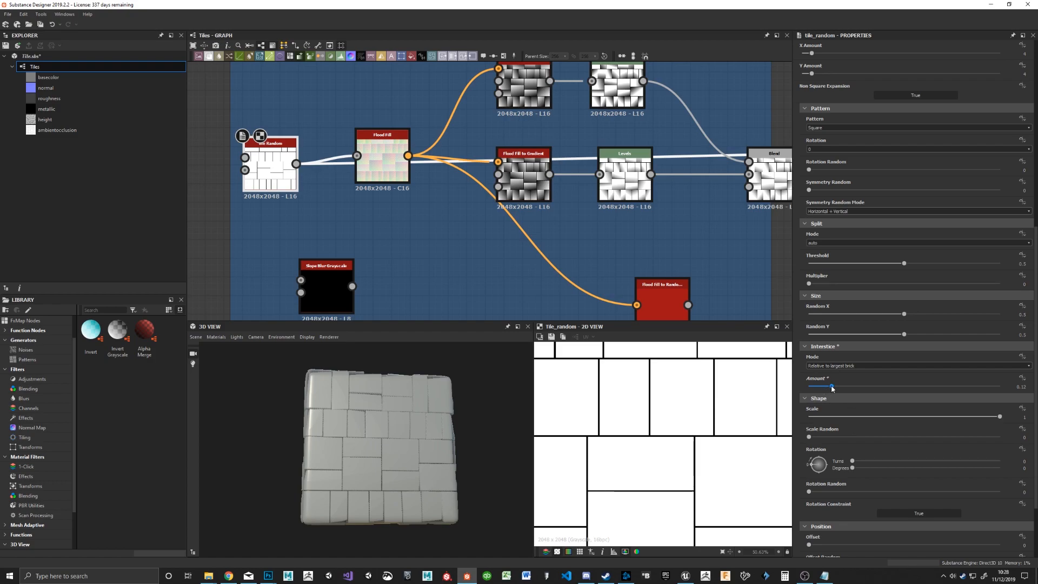
mouse_move(832, 388)
mouse_down()
mouse_move(945, 385)
mouse_move(815, 390)
mouse_move(825, 387)
mouse_up()
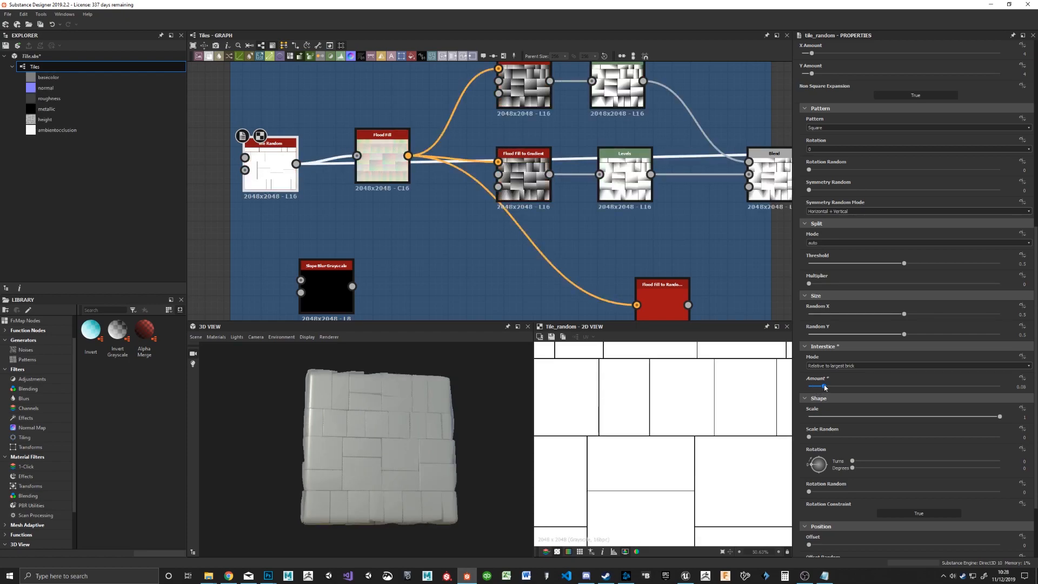
Step: Try the Disc pattern on the Tile Random node, then set its Pattern to Pattern Input
scroll(866, 281, up, 3)
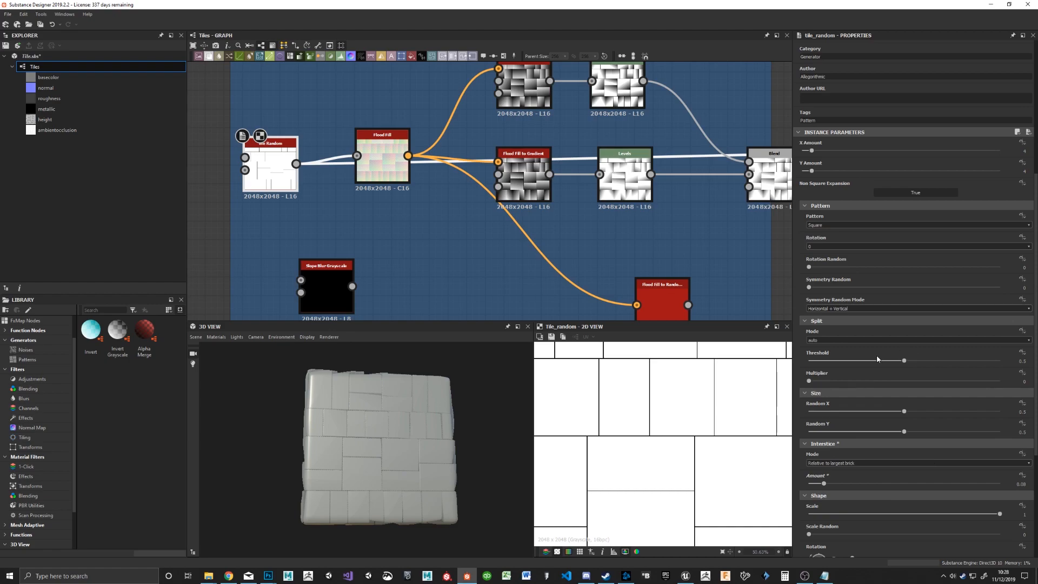
click(837, 225)
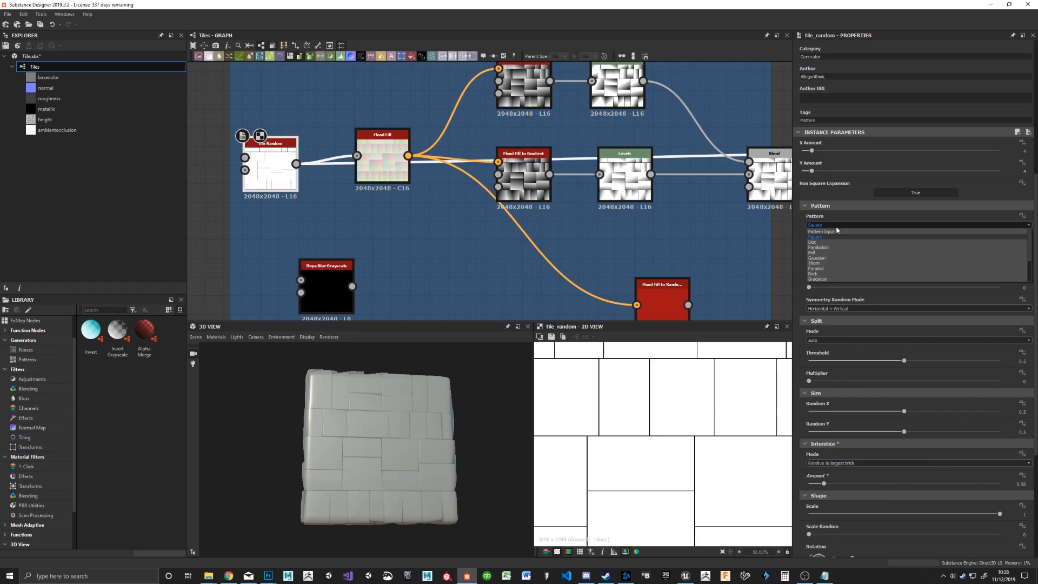
click(835, 242)
drag(406, 462, 406, 468)
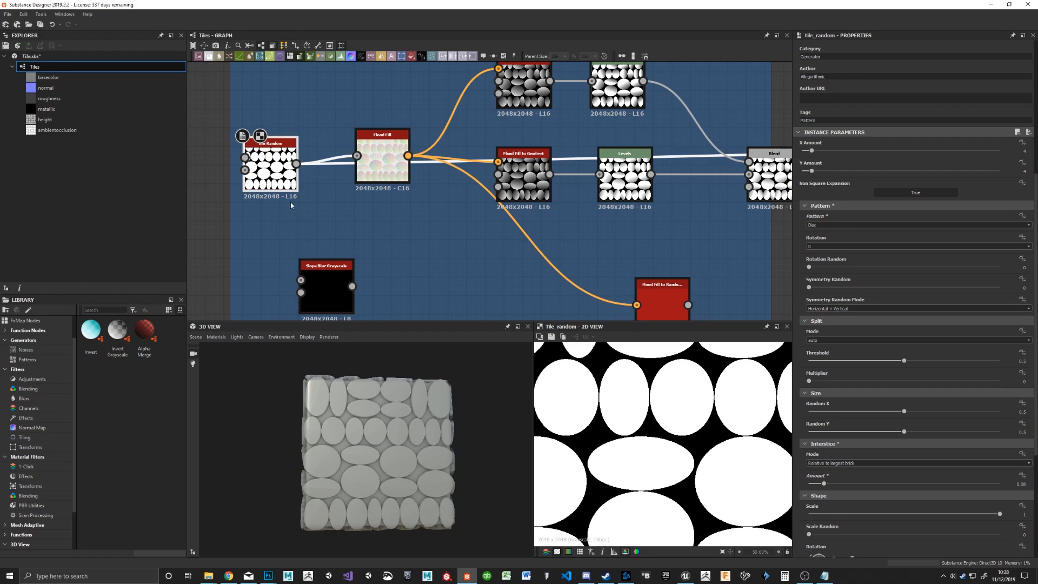
click(831, 225)
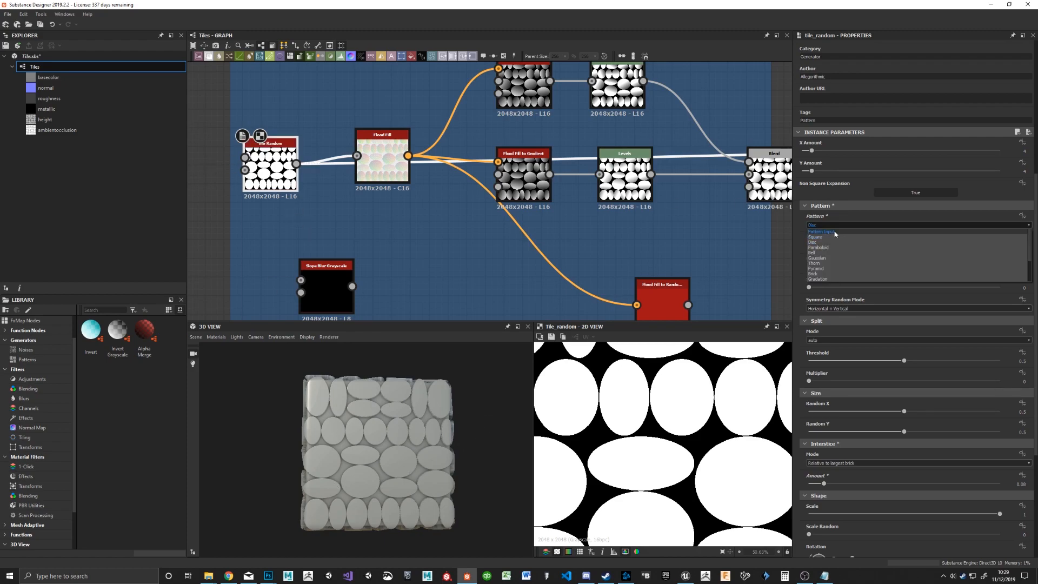
click(838, 233)
Step: Add a Shape node in the empty graph area beside the Sculpt frame, ahead of the Tile Random node
middle_drag(367, 116, 751, 161)
right_click(412, 216)
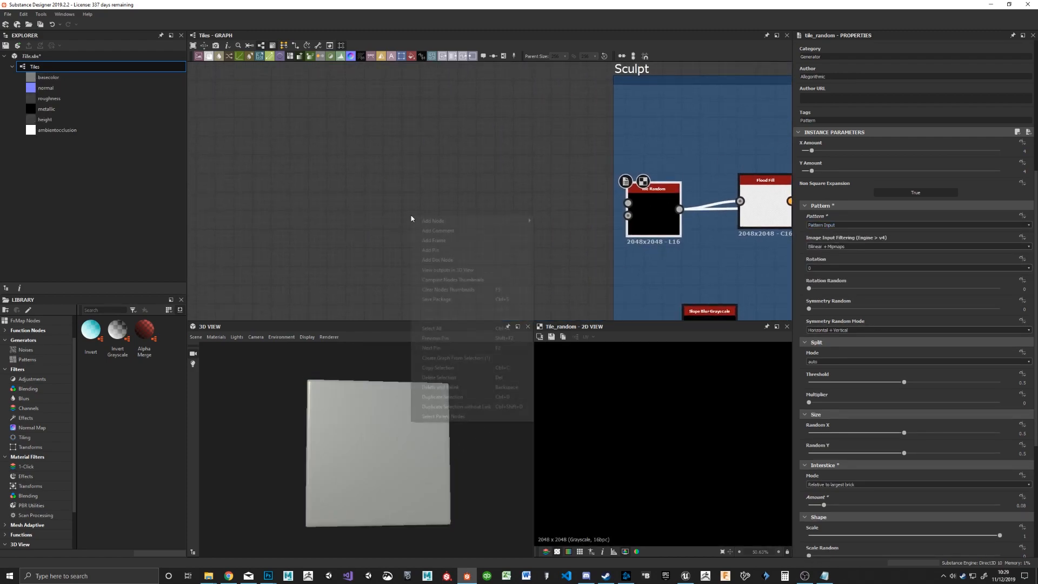
click(368, 159)
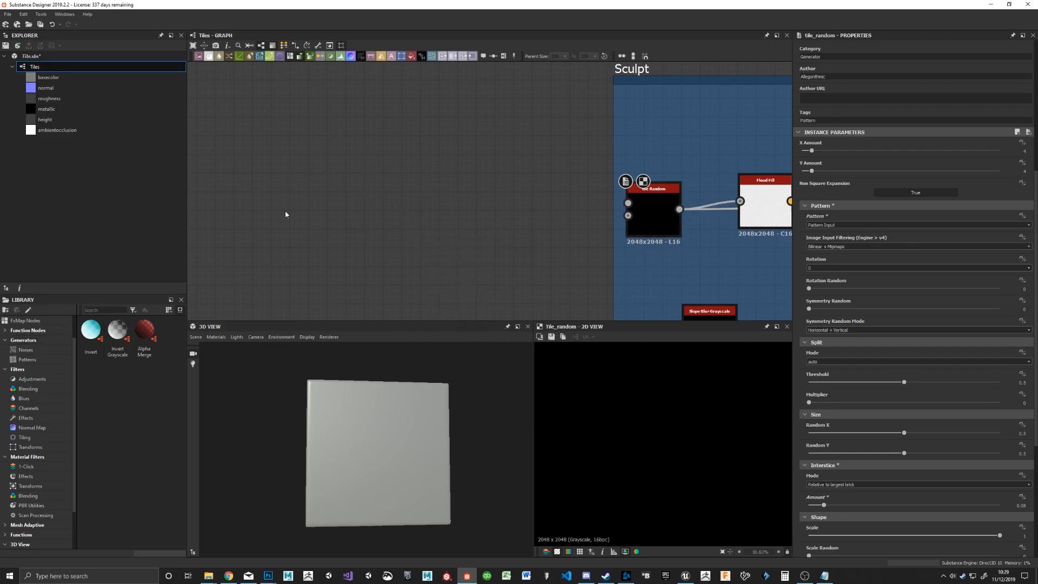
key(space)
text(shape)
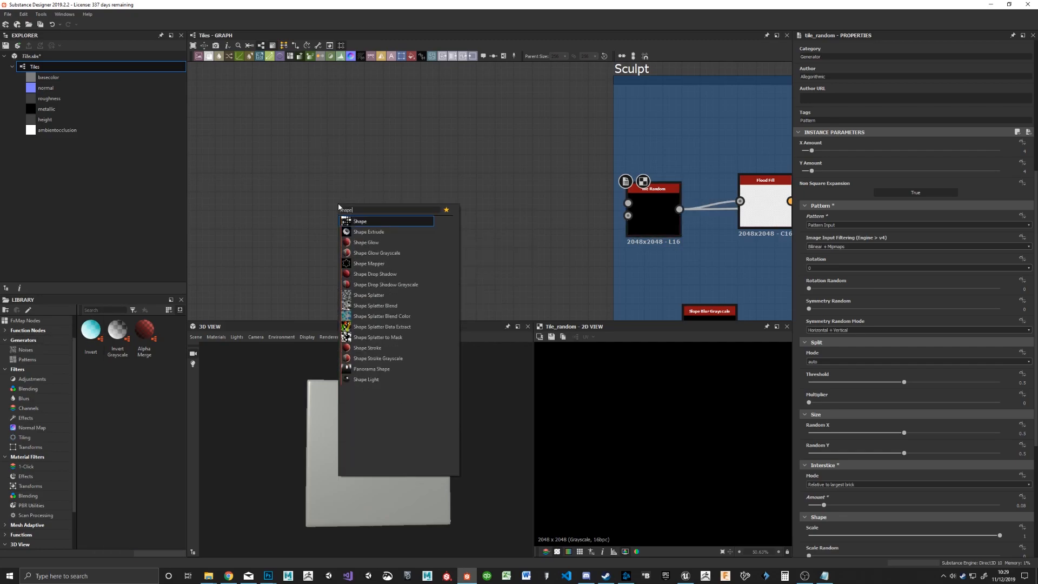
key(Return)
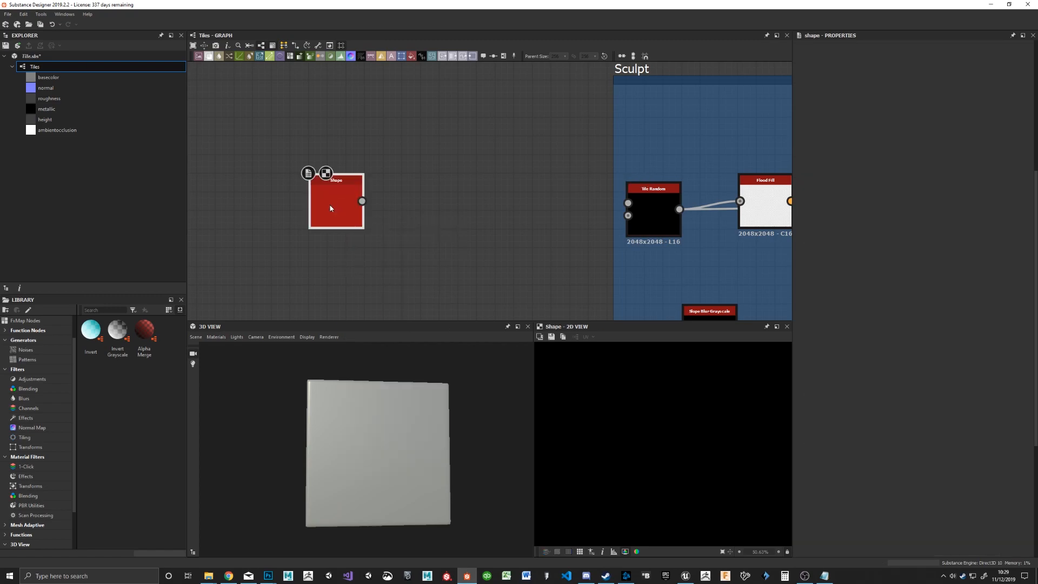
drag(329, 204, 353, 183)
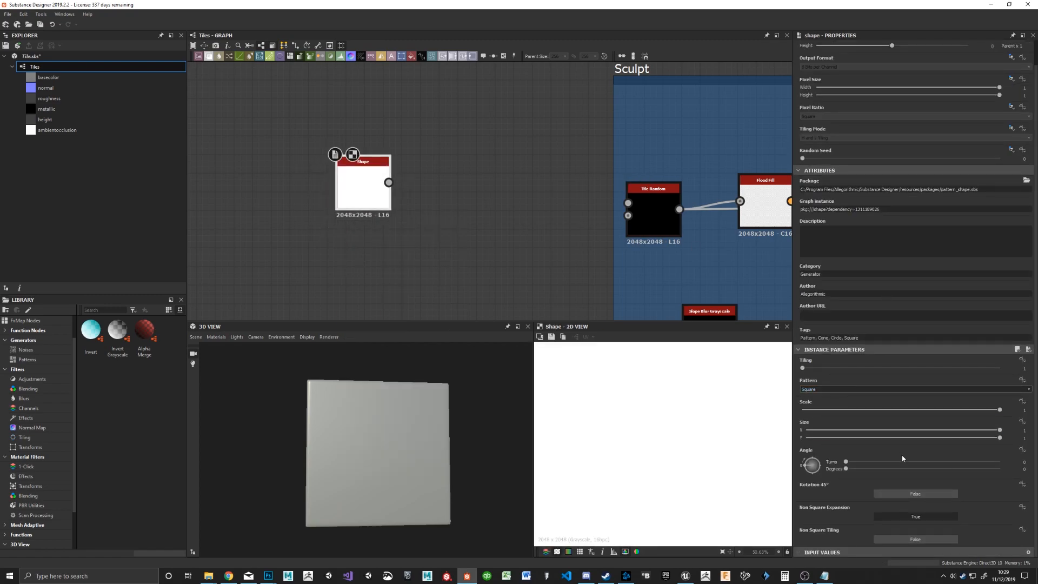
Step: Switch the Shape node's Tiling Mode to Absolute and set it to No Tiling
scroll(927, 167, up, 1)
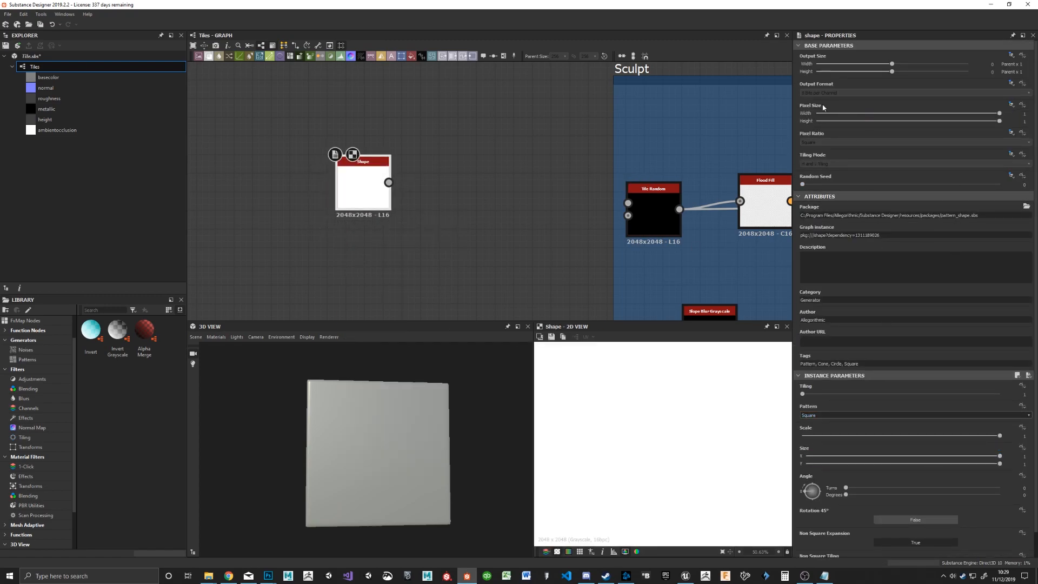
click(1012, 156)
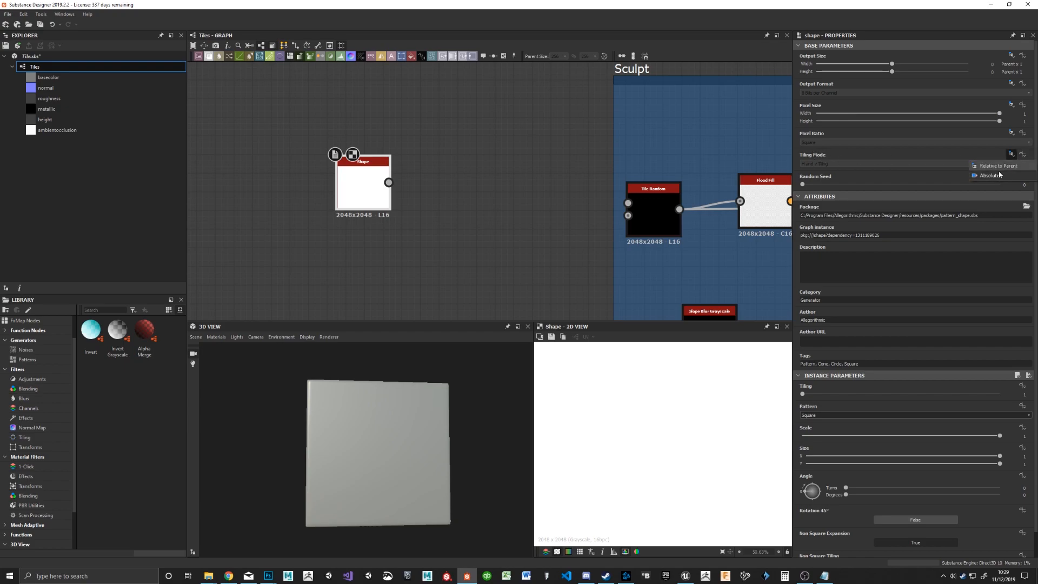
click(989, 176)
click(852, 170)
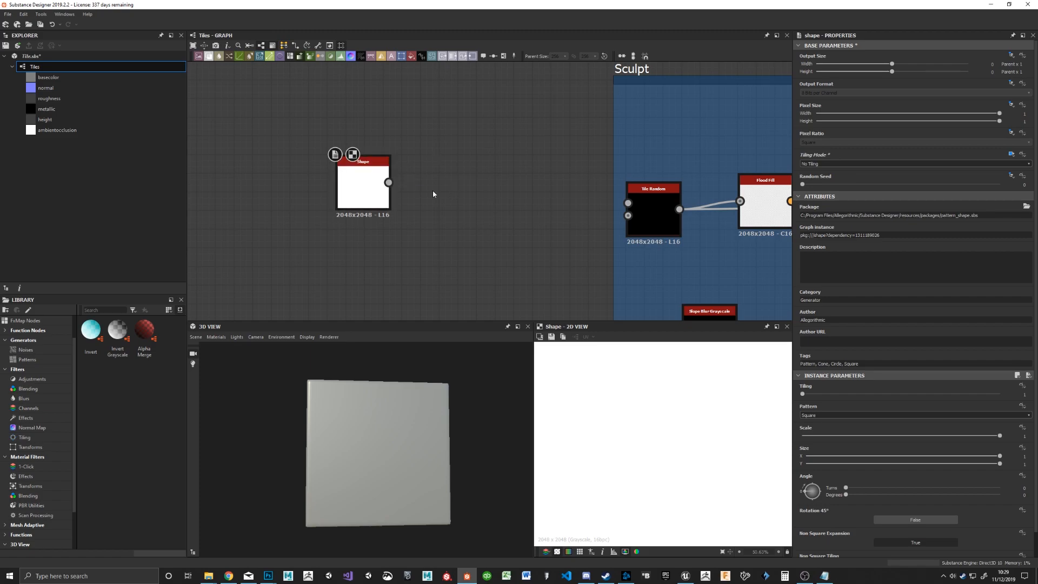
Step: Add a Transformation 2D node fed by the Shape node's output
key(space)
text(transform)
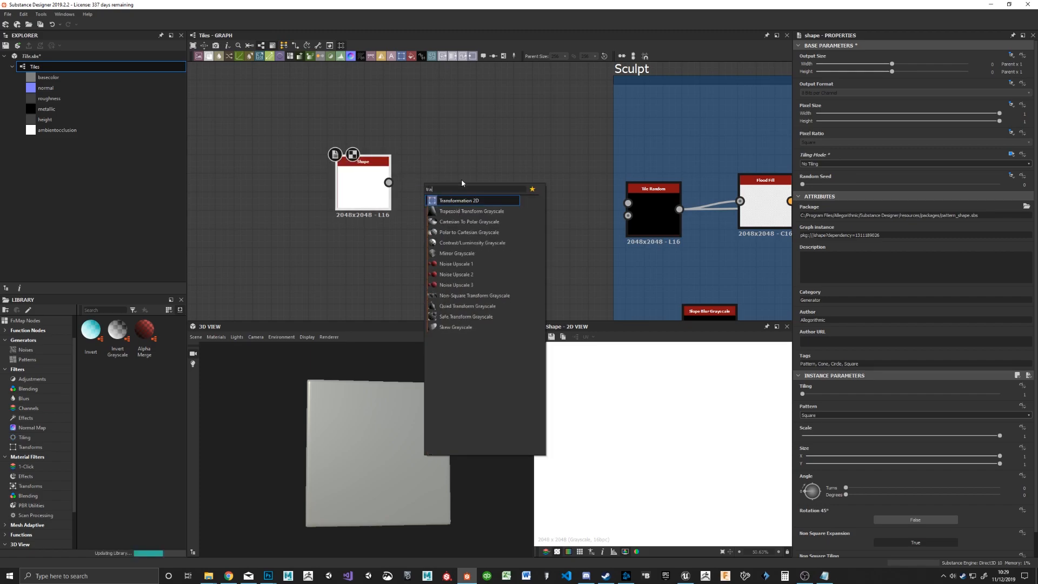
key(Return)
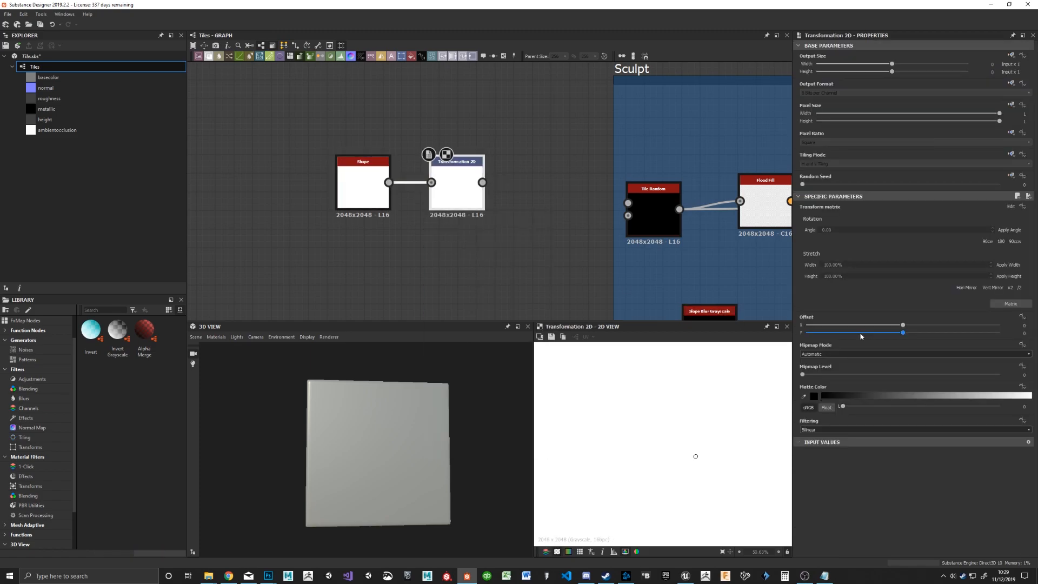
Step: Shrink the transformed square into a narrow vertical bar near the centre, with small margins above and below
key(f)
drag(576, 442, 628, 443)
drag(748, 446, 681, 443)
drag(654, 528, 655, 521)
drag(659, 369, 659, 375)
drag(653, 522, 653, 520)
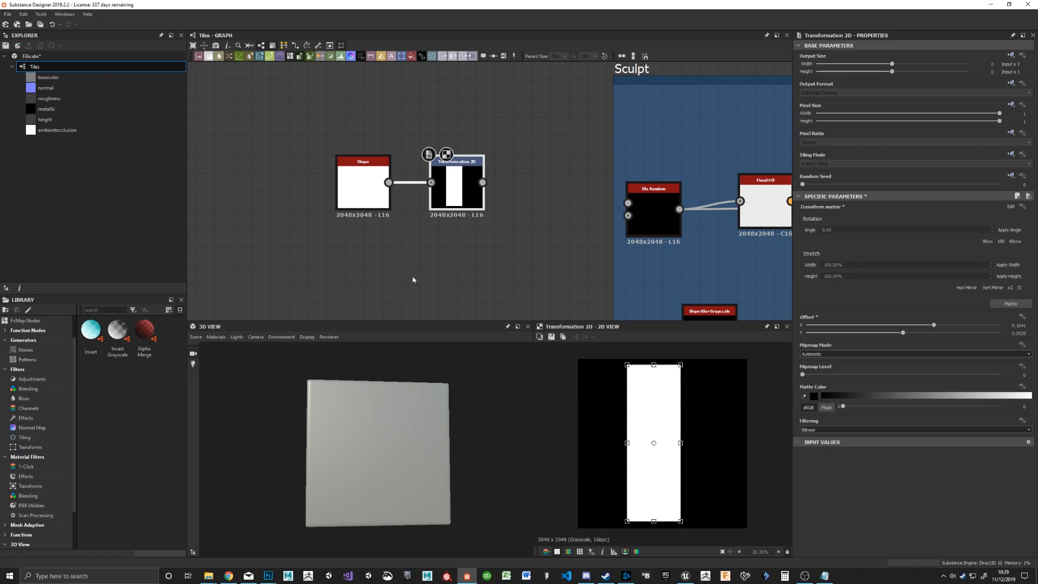
Step: Shift the Shape and Transformation 2D nodes to make room and add a Directional Warp node after them
drag(363, 186, 233, 186)
drag(449, 191, 328, 191)
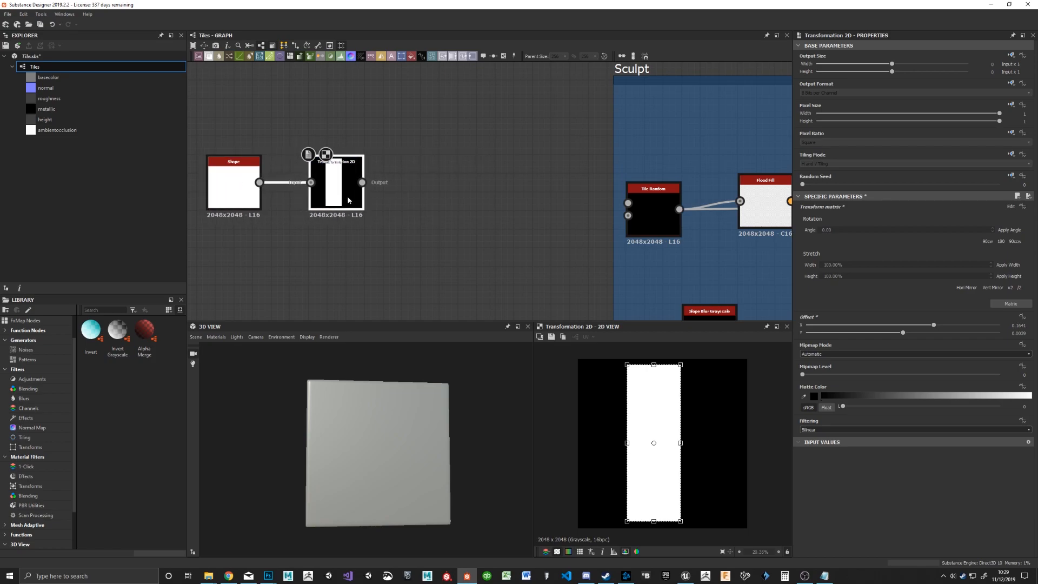
key(space)
text(dri)
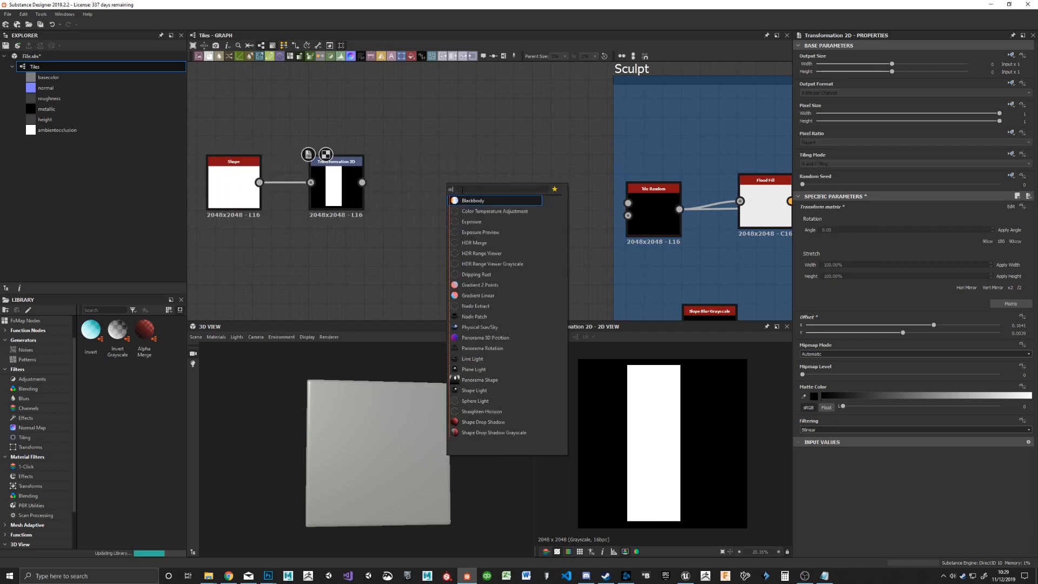
key(Down)
key(Down)
key(Down)
key(Down)
key(Down)
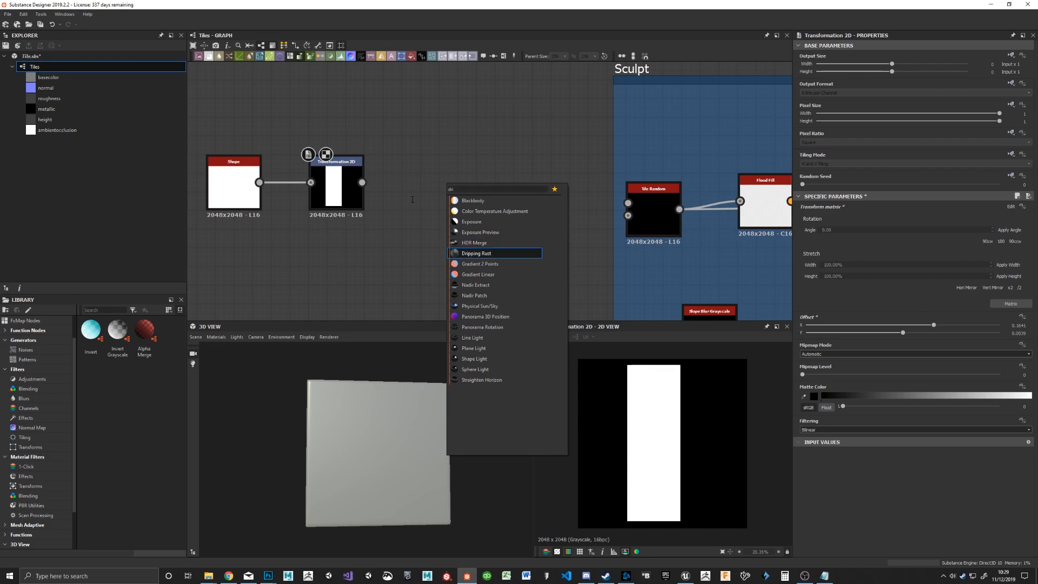
key(BackSpace)
key(BackSpace)
text(ir)
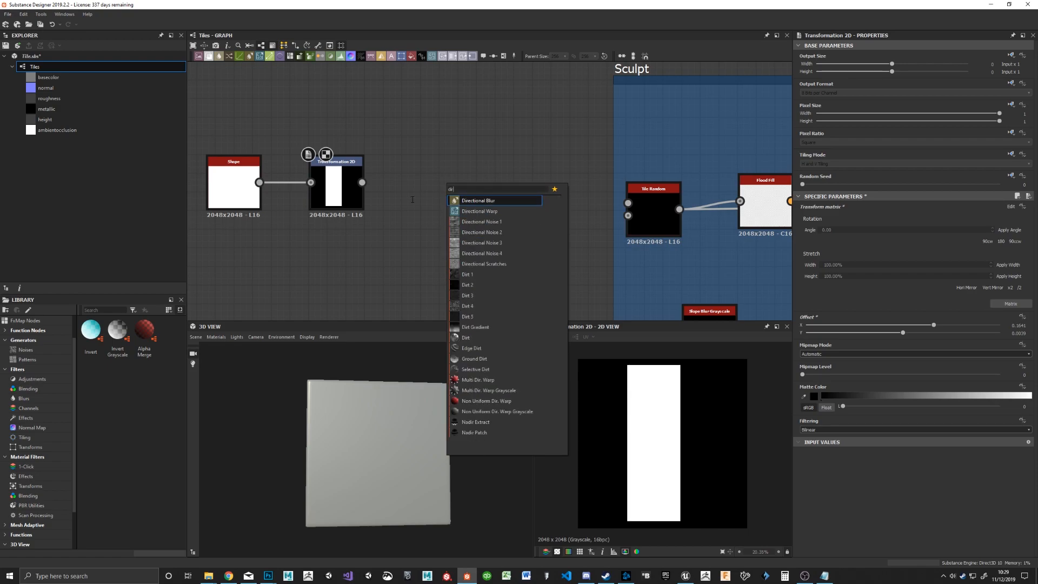
click(499, 211)
Step: Connect the Transformation 2D output to the Directional Warp's Input and place the warp node lower in the graph
drag(361, 182, 450, 211)
middle_drag(365, 264, 407, 190)
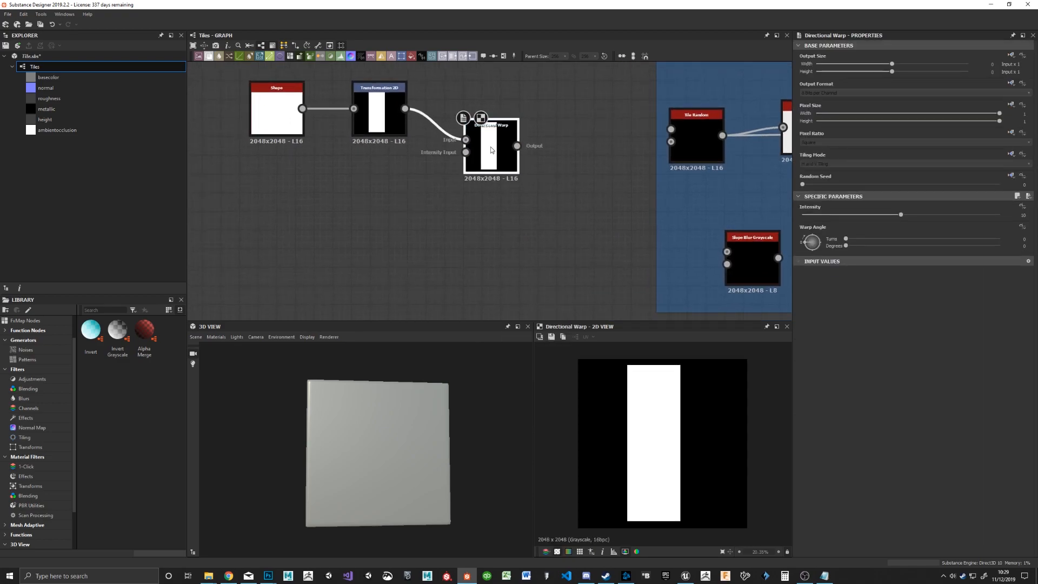
drag(491, 149, 508, 184)
Step: Add a second Shape node below the first and connect it to the Directional Warp's Intensity Input
click(343, 201)
key(space)
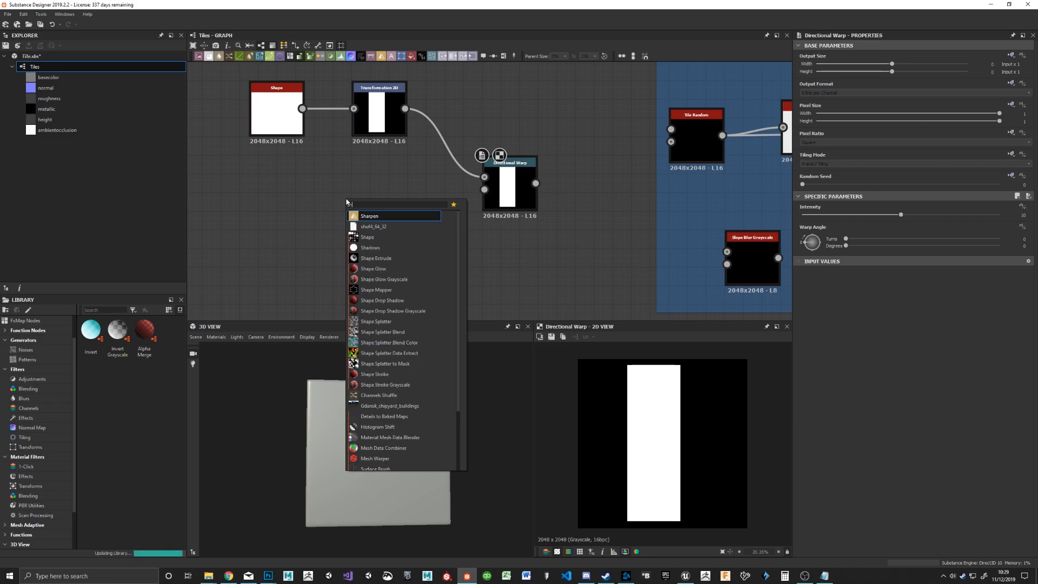
text(shape)
key(Return)
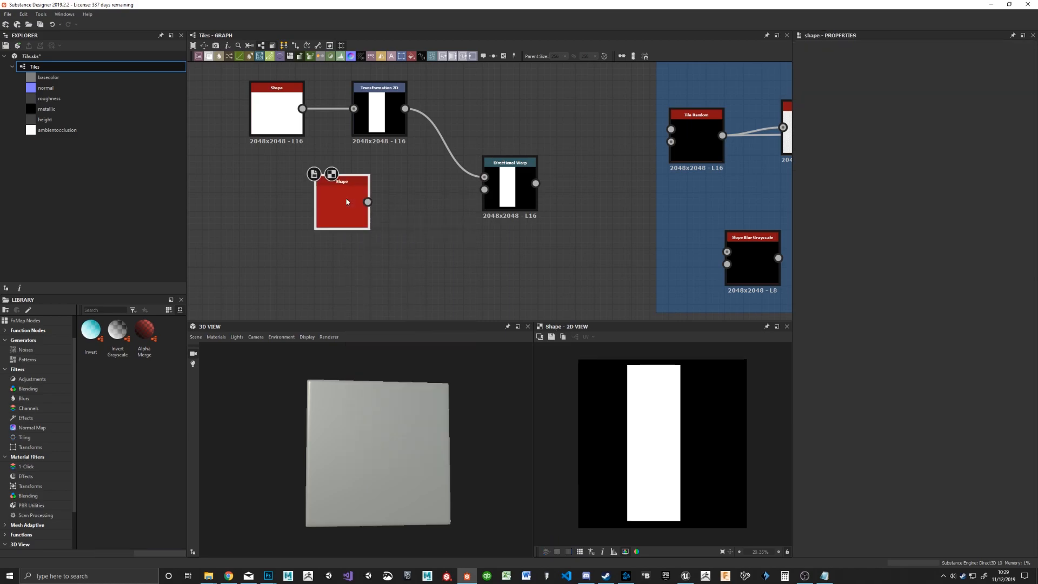
drag(367, 202, 485, 189)
drag(356, 198, 319, 209)
Step: Set the second Shape node's Pattern to Disc
scroll(911, 504, down, 1)
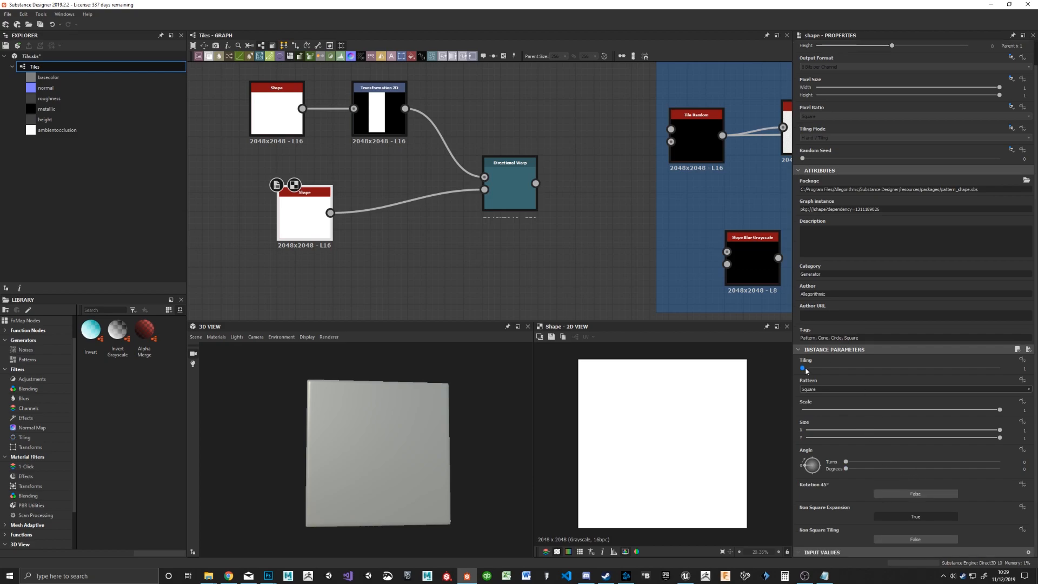
click(820, 389)
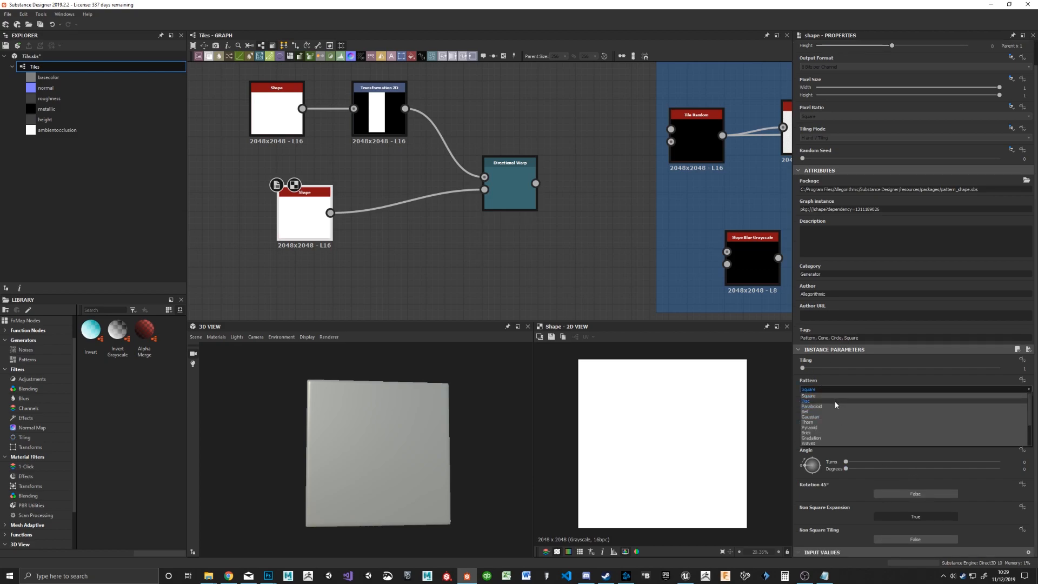
click(835, 401)
Step: Preview the Directional Warp node, raise its Intensity to about 15.08, and space the nodes further apart
double_click(506, 173)
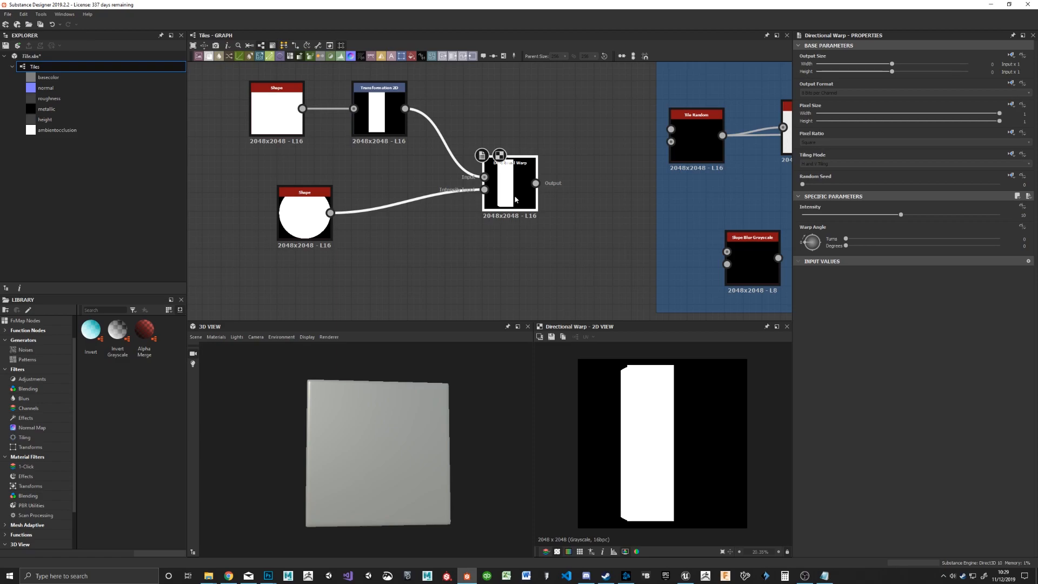
drag(901, 215, 951, 215)
drag(303, 222, 293, 229)
drag(519, 189, 556, 188)
Step: Set the disc Shape node's Scale to about 0.58 and open the Directional Warp node's parameters
click(287, 228)
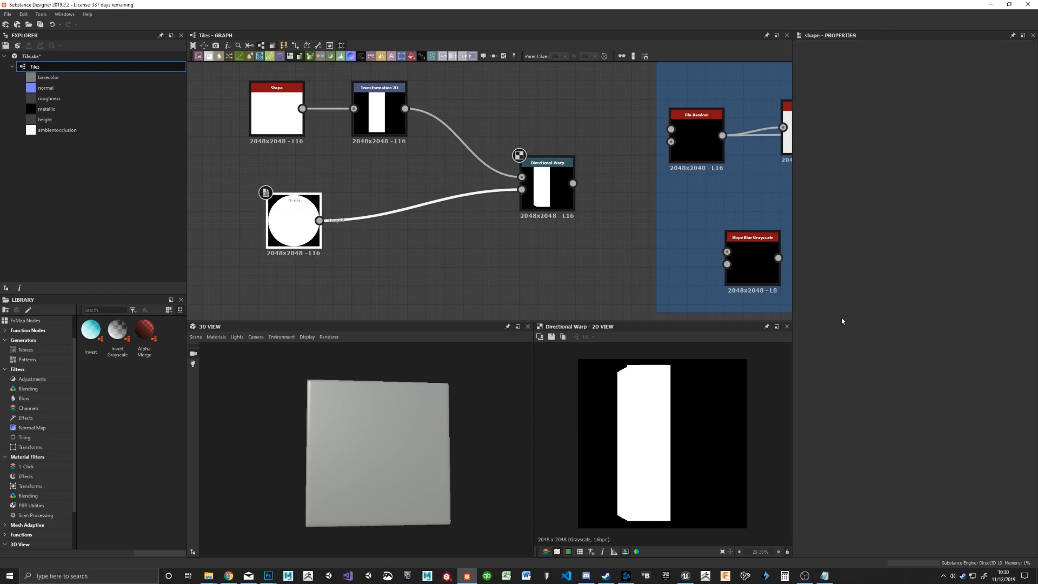
drag(874, 435, 917, 447)
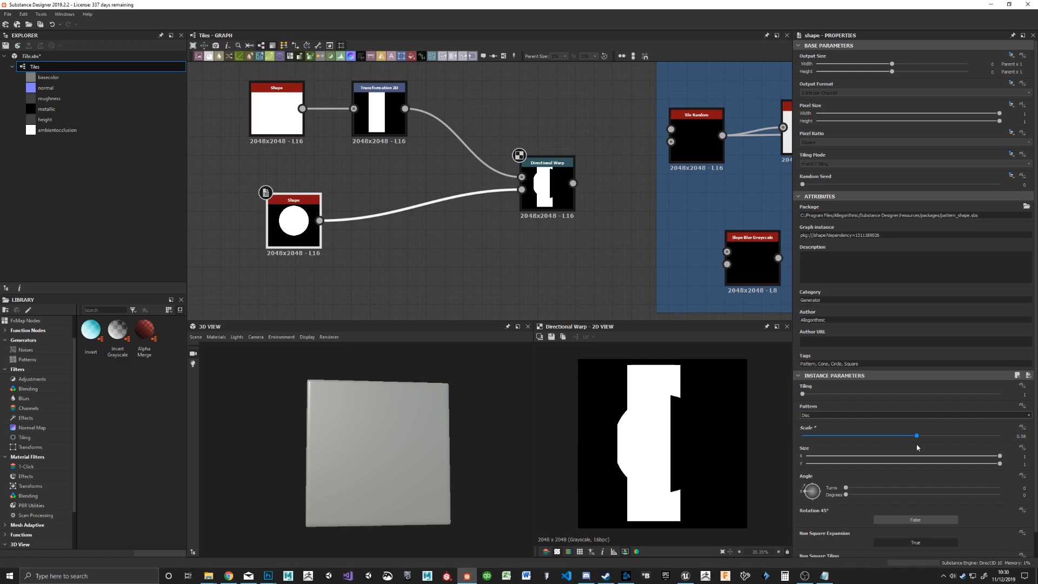
click(546, 186)
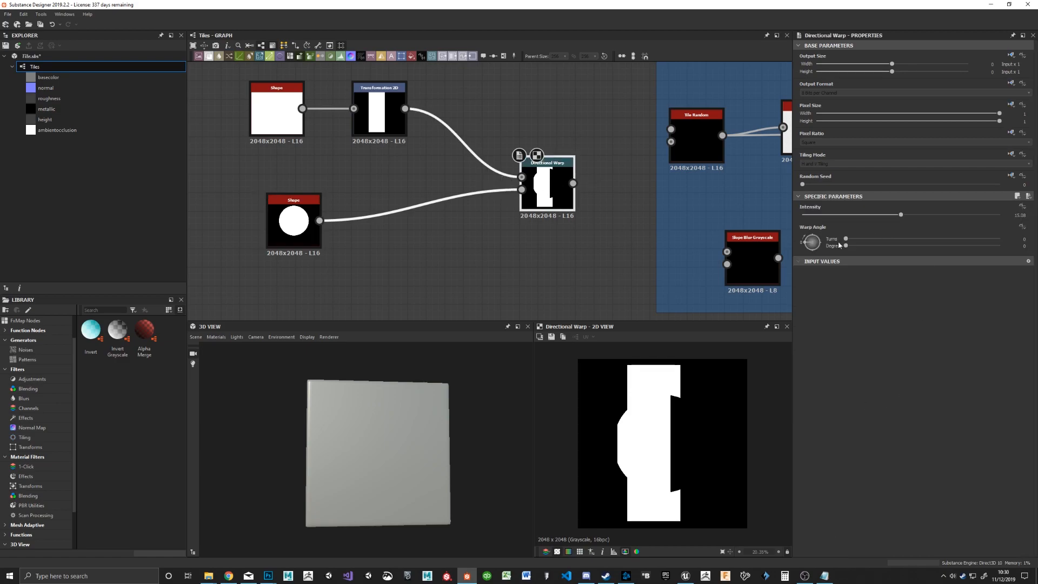
Step: Set the Directional Warp's Warp Angle to about 223 degrees and change the lower Shape node's Pattern to Paraboloid
drag(863, 239, 942, 251)
click(287, 231)
click(831, 416)
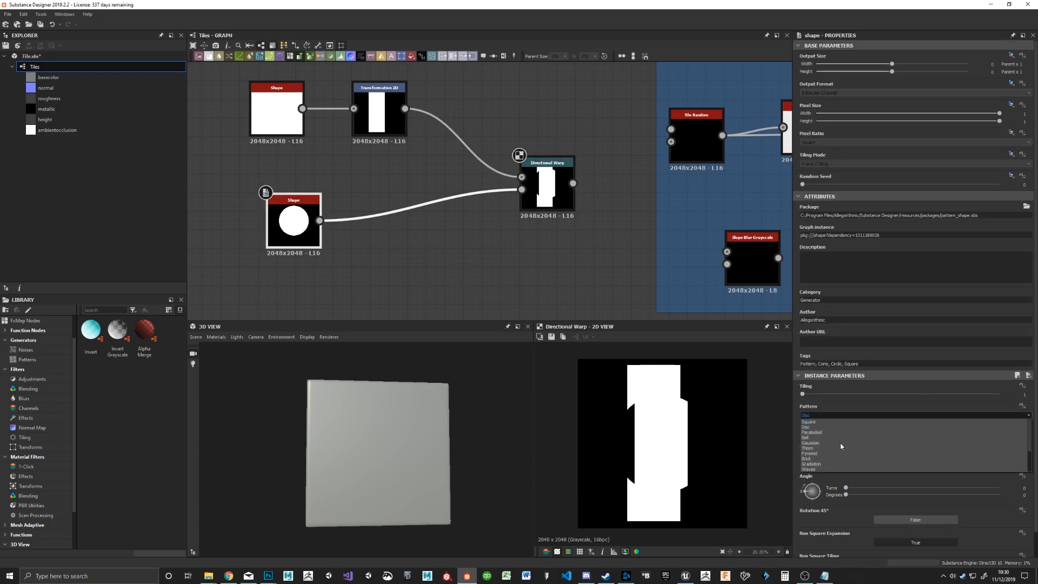
click(887, 432)
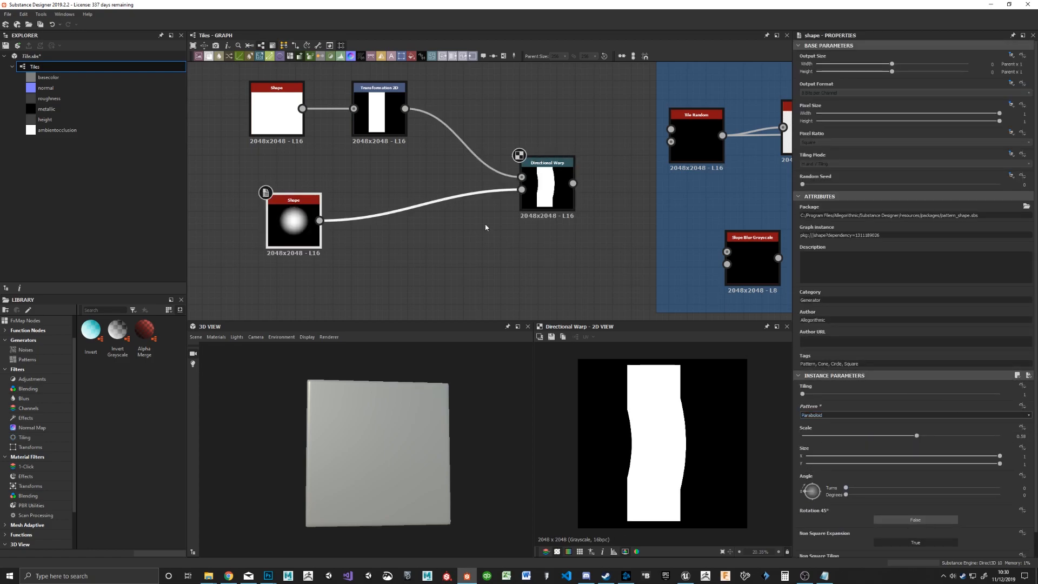
click(546, 190)
double_click(305, 238)
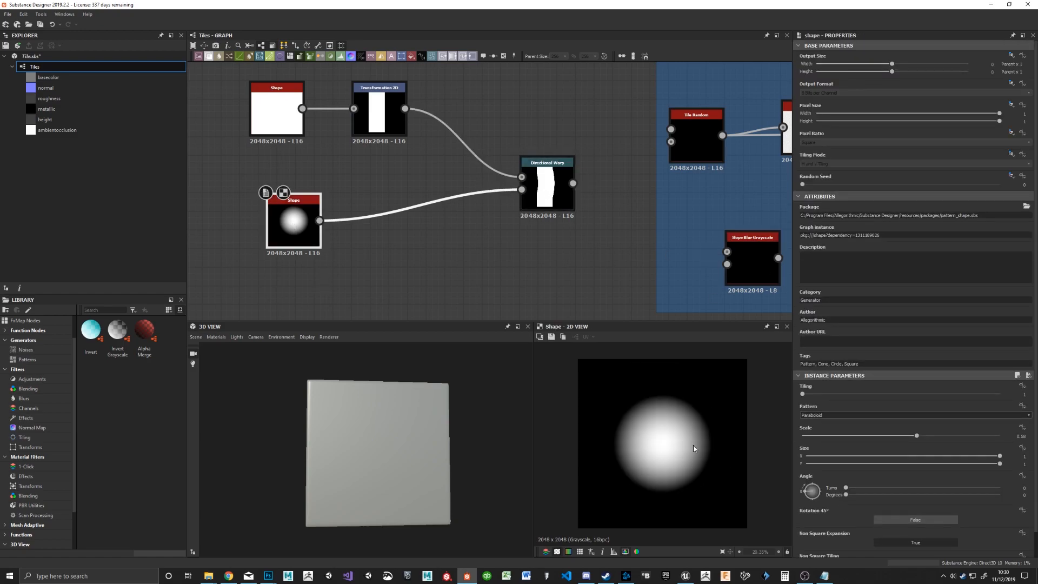
double_click(547, 189)
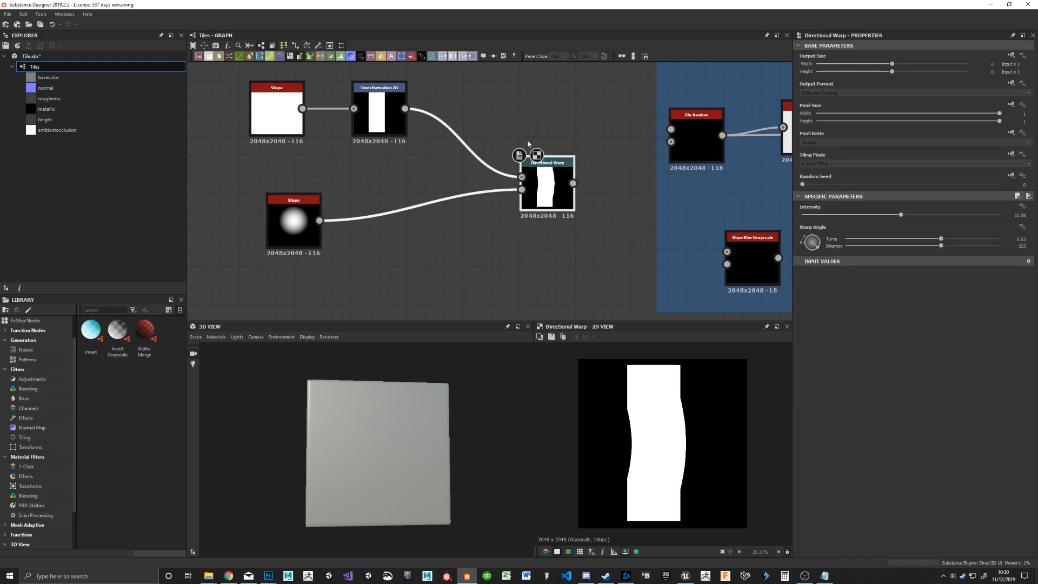
Step: Insert a Transformation 2D node between the paraboloid Shape and the Directional Warp, moving the Shape aside to make room
double_click(304, 236)
drag(305, 234, 260, 242)
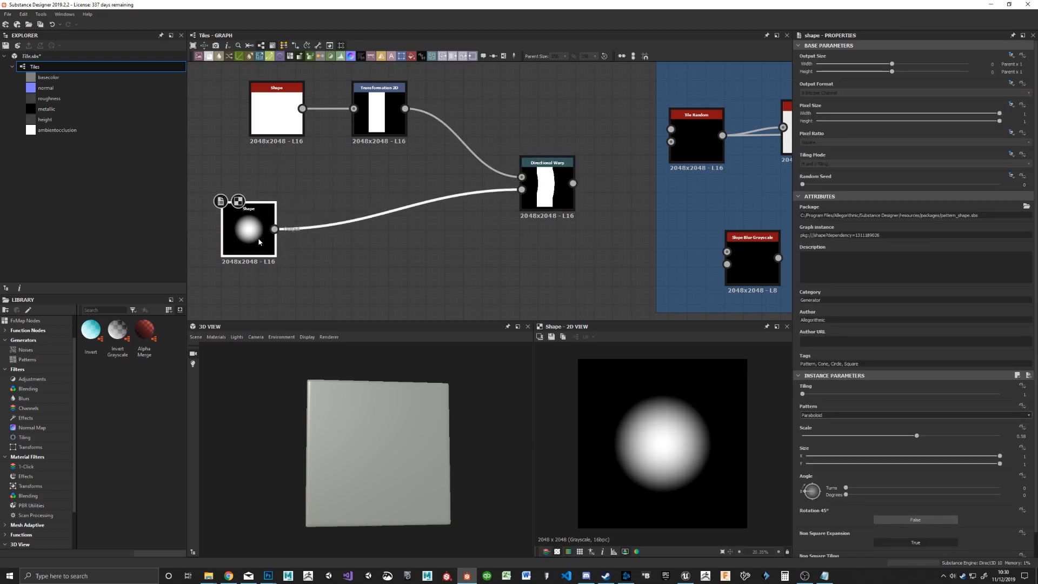
key(space)
text(transform)
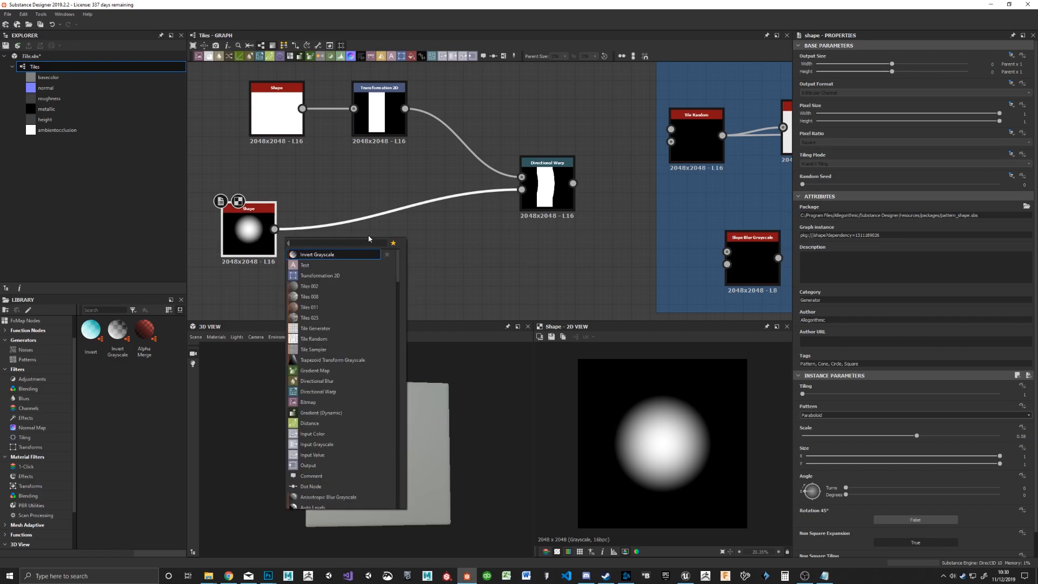
key(Return)
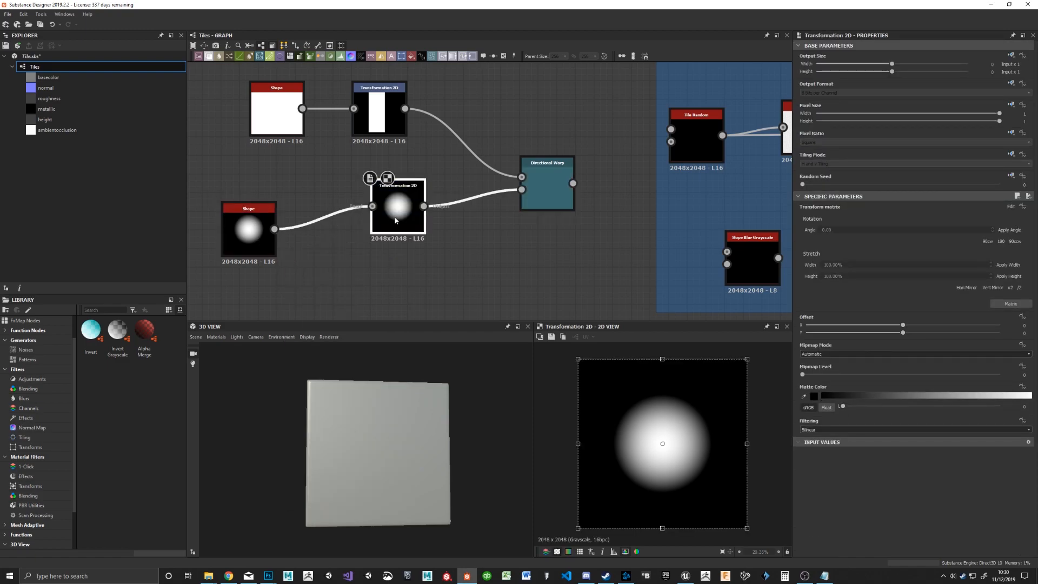
drag(396, 218, 359, 251)
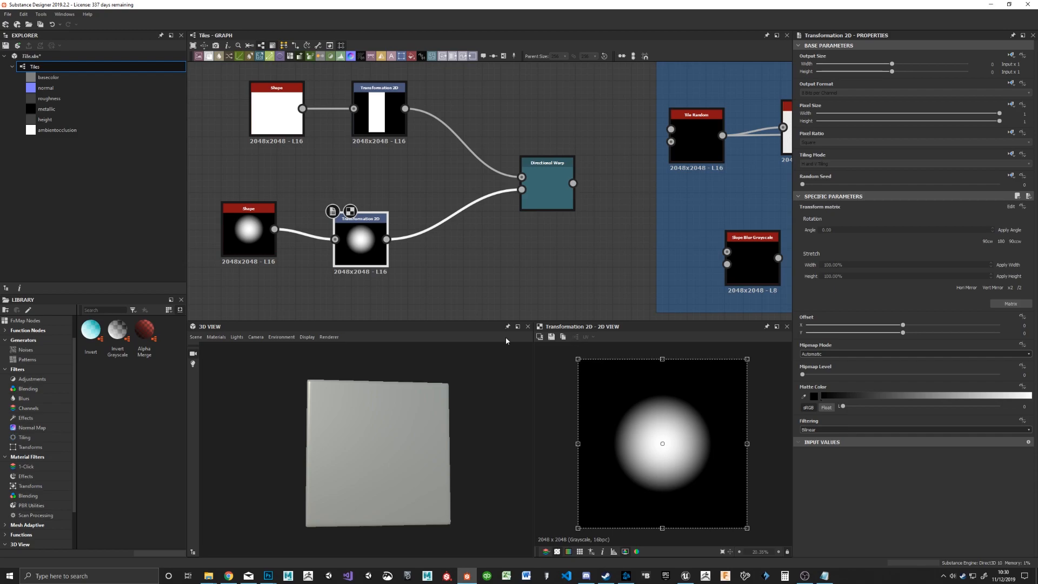
Step: Narrow the paraboloid horizontally with the new Transformation 2D node and raise the paraboloid Shape's Scale to 1
drag(576, 444, 619, 450)
drag(734, 445, 708, 445)
click(255, 230)
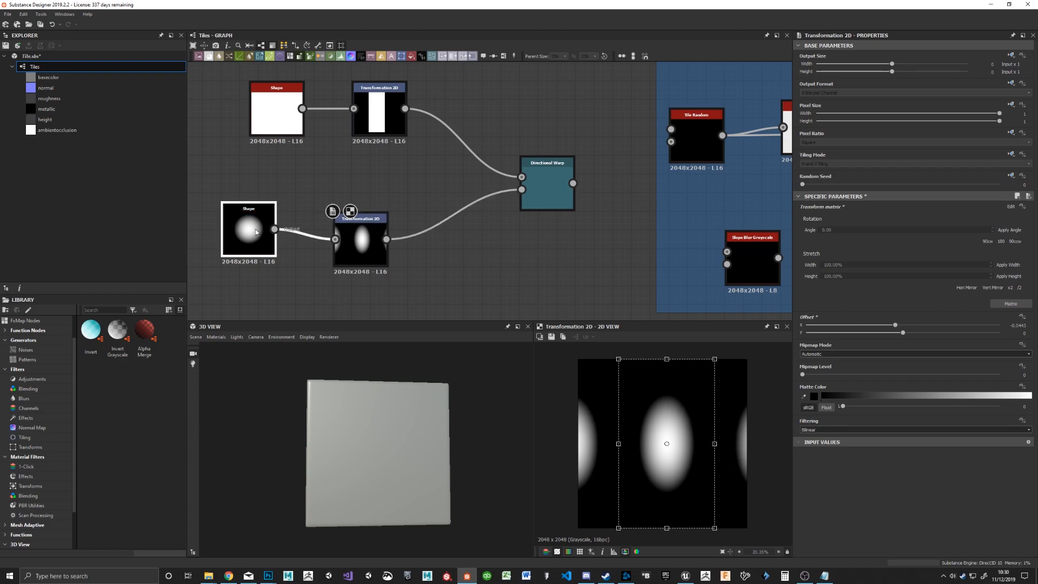
drag(916, 435, 1010, 444)
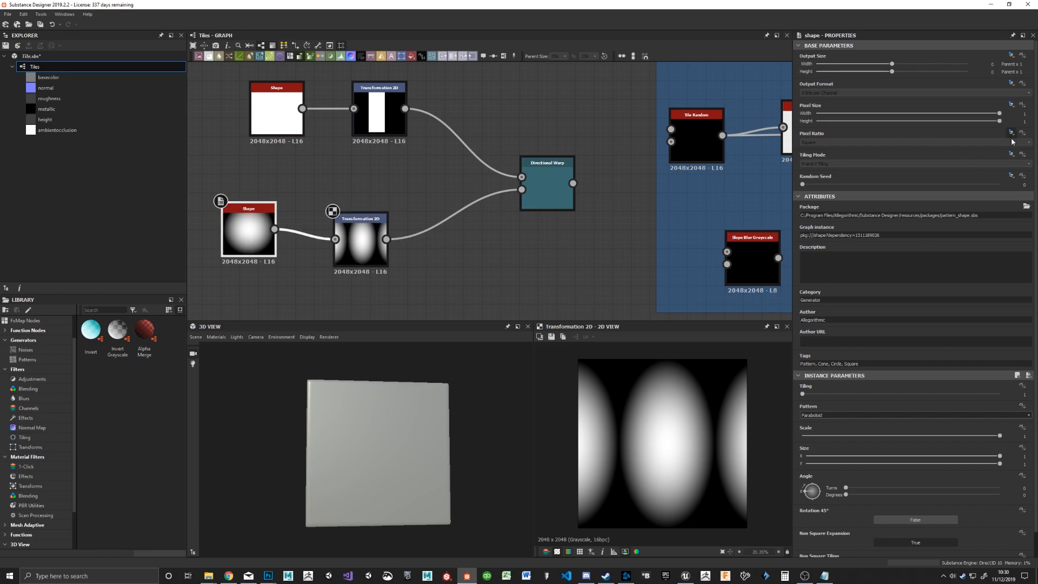
Step: Override the paraboloid Shape node's Tiling Mode and set it to No Tiling
click(1011, 155)
click(997, 176)
click(945, 163)
click(843, 171)
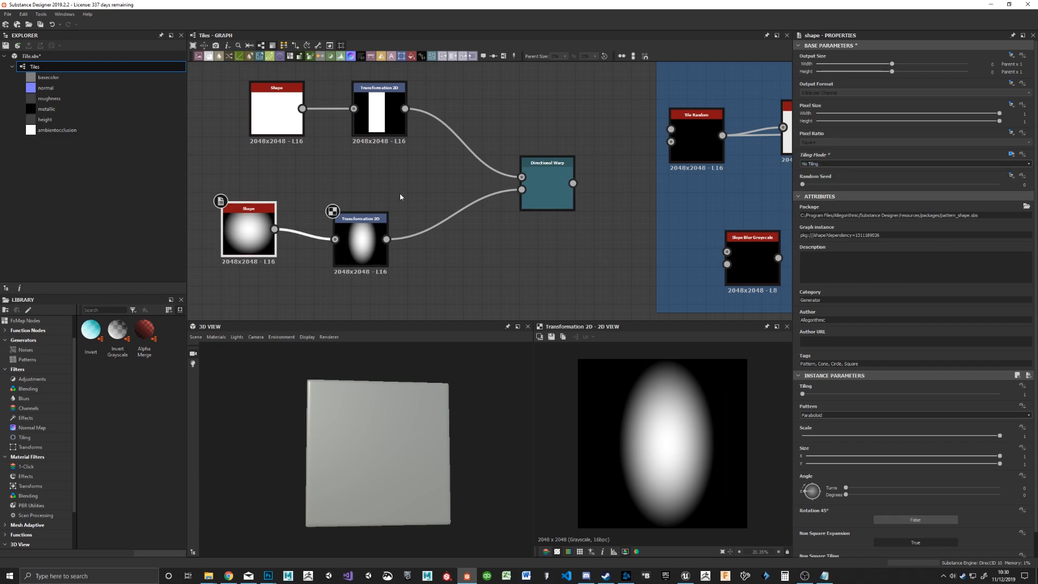
Step: Preview the Directional Warp while widening the paraboloid's Transformation 2D and shifting it to offsets of about X -0.035, Y 0.007
double_click(548, 193)
click(369, 249)
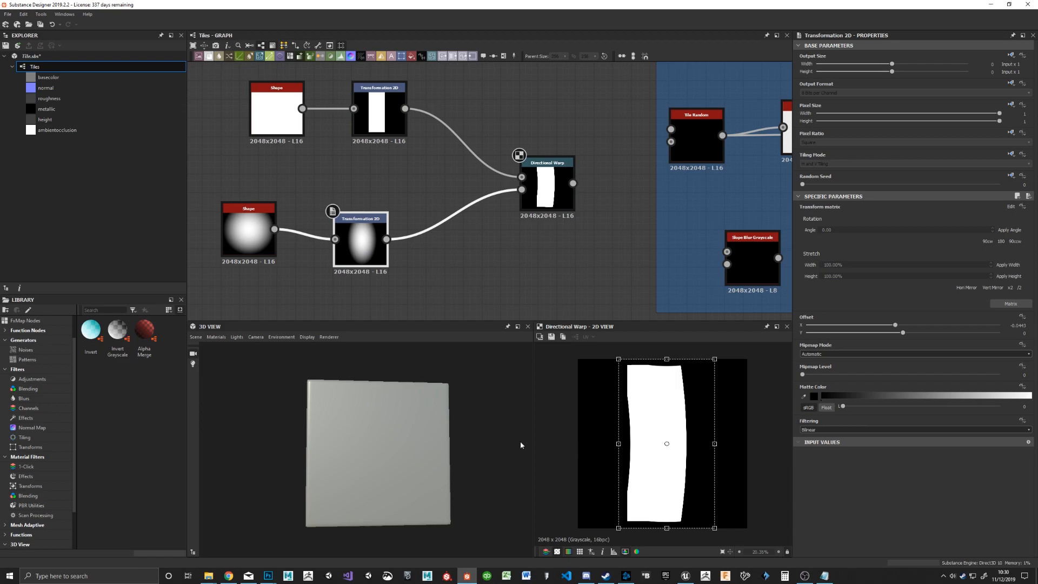
drag(658, 458, 728, 443)
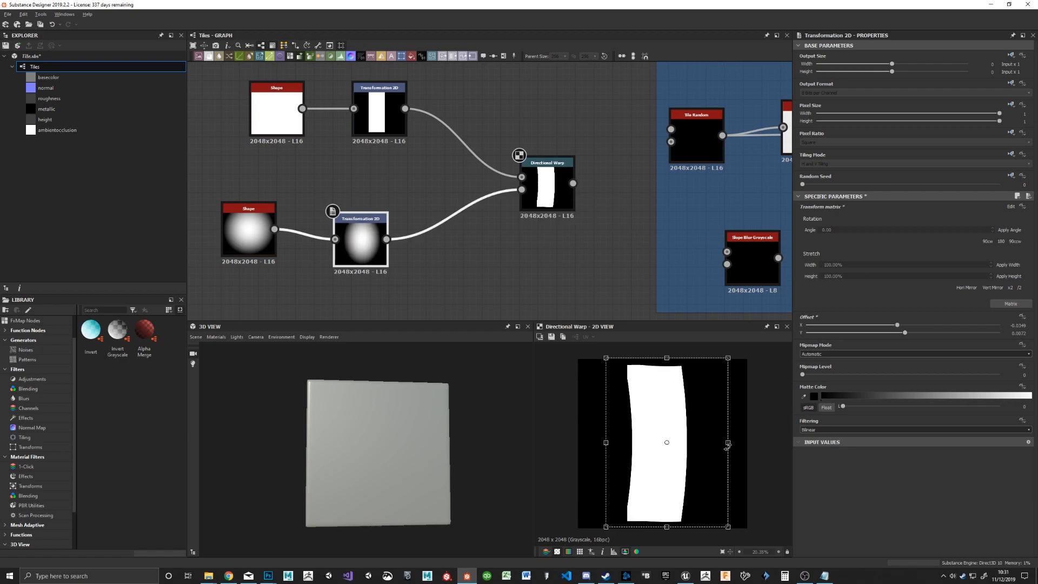
Step: Extend the Directional Warp's Intensity range by entering 200, and bring the Intensity down to about 87.7
click(556, 179)
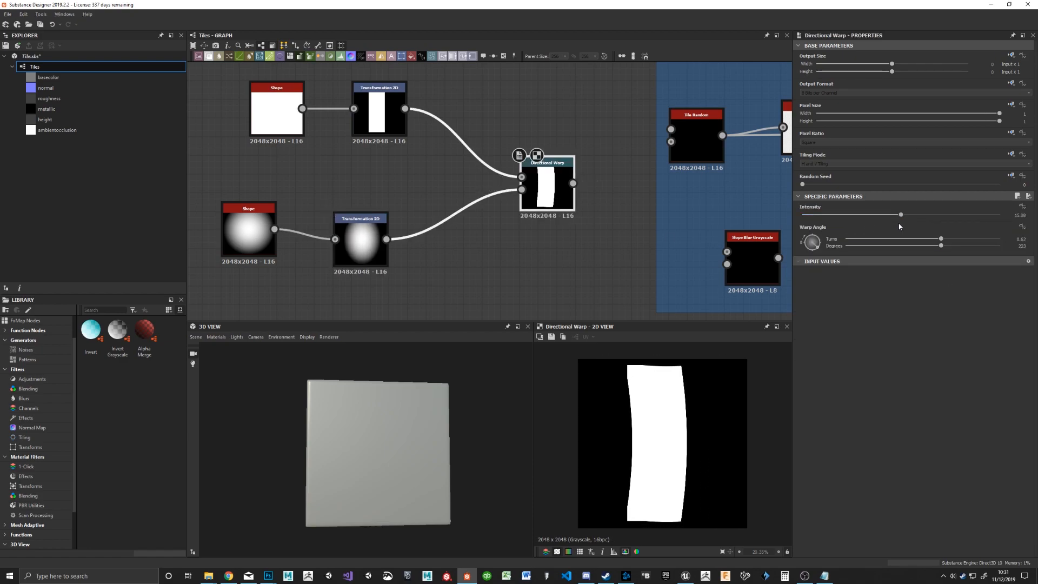
drag(906, 218, 1022, 223)
click(1019, 215)
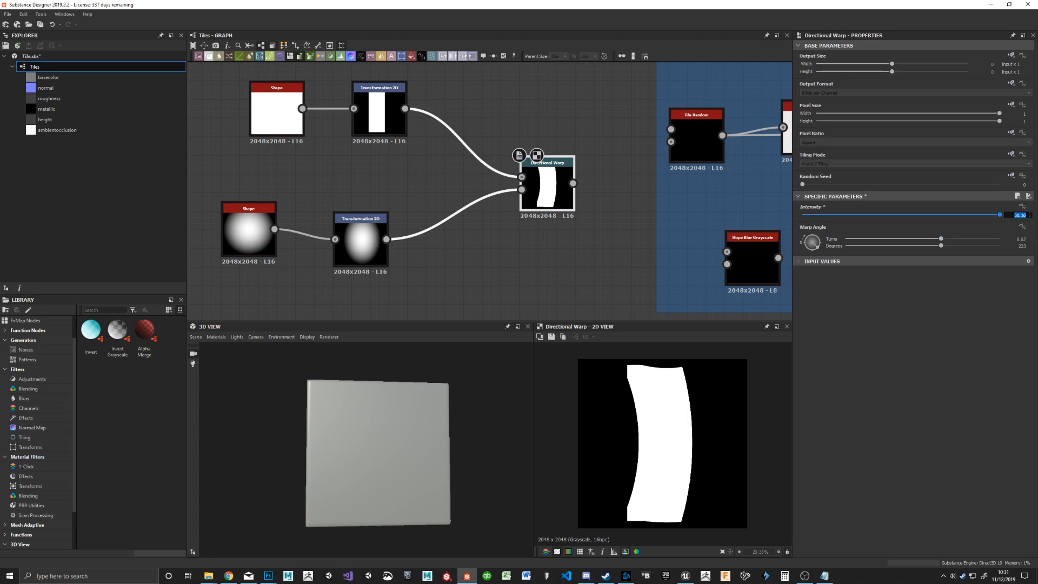
key(Return)
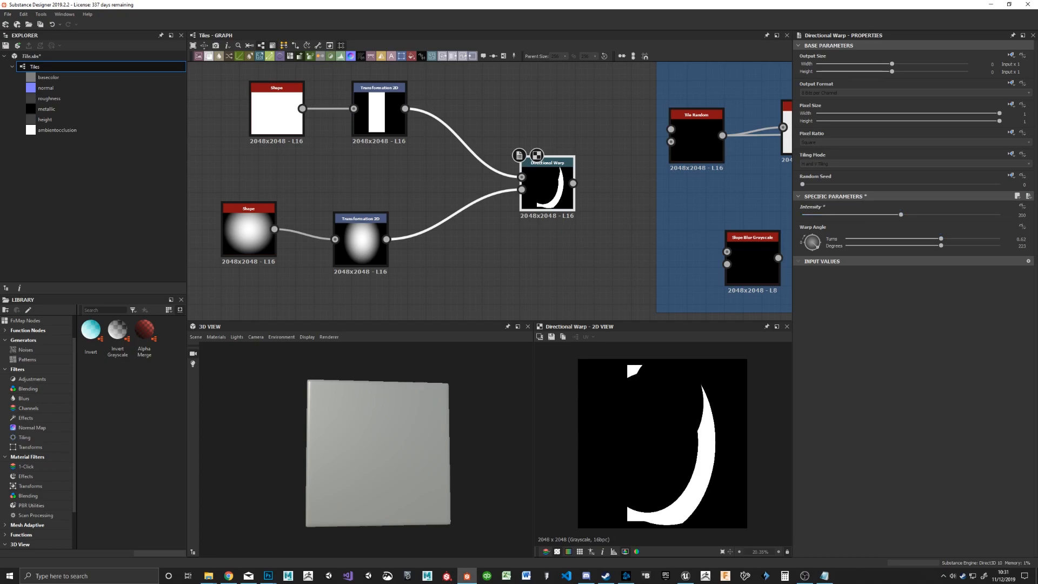
drag(902, 216, 845, 215)
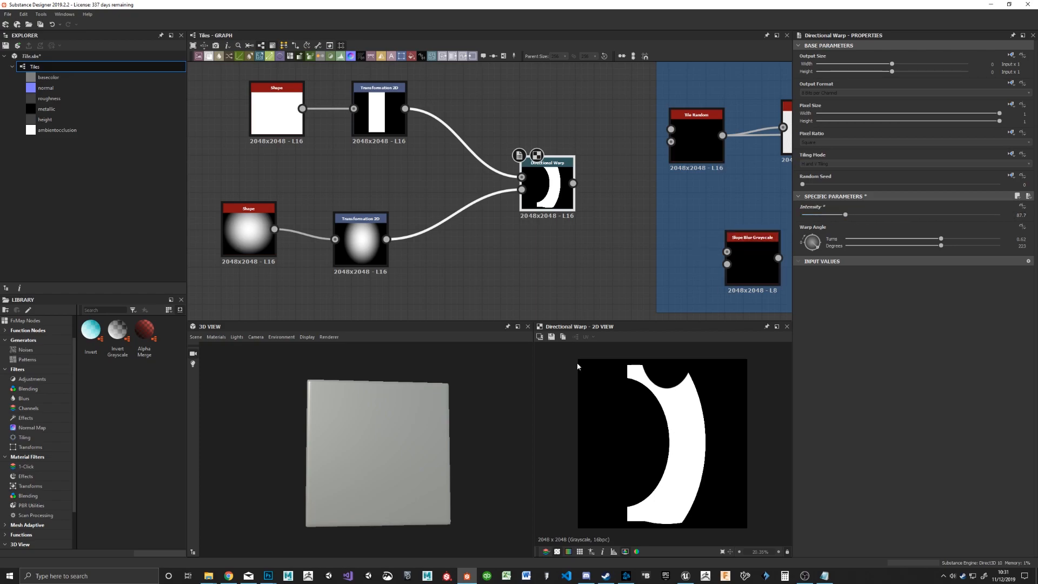
Step: Shift the paraboloid's Transformation 2D to offsets of about X 0.12, Y -0.04, and connect the Directional Warp to Tile Random's Pattern Input
click(371, 243)
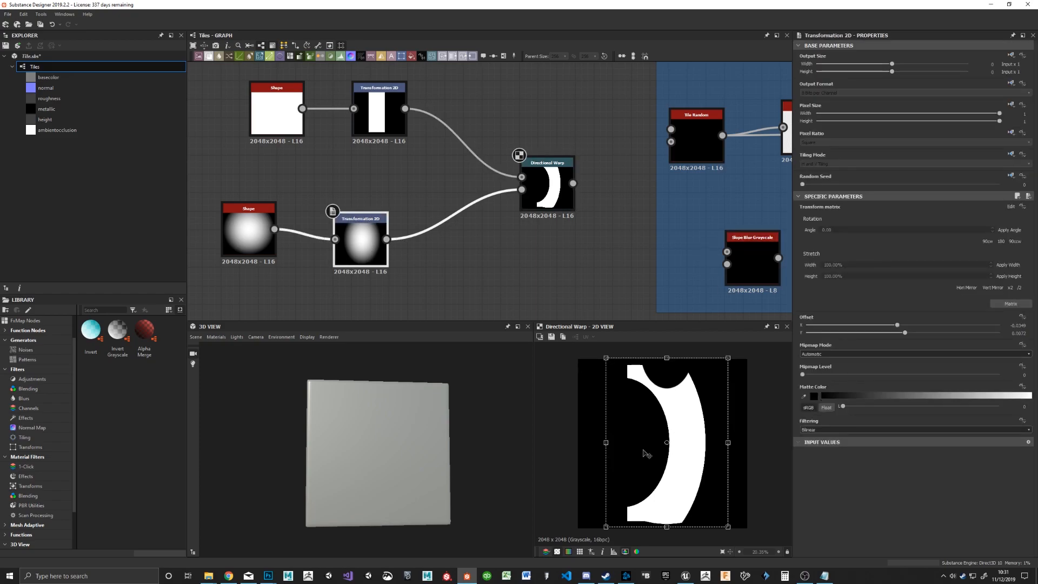
mouse_move(630, 460)
mouse_down()
mouse_move(633, 438)
mouse_move(622, 457)
mouse_move(605, 457)
mouse_move(626, 454)
mouse_move(628, 473)
mouse_move(625, 460)
mouse_up()
middle_drag(589, 224, 489, 218)
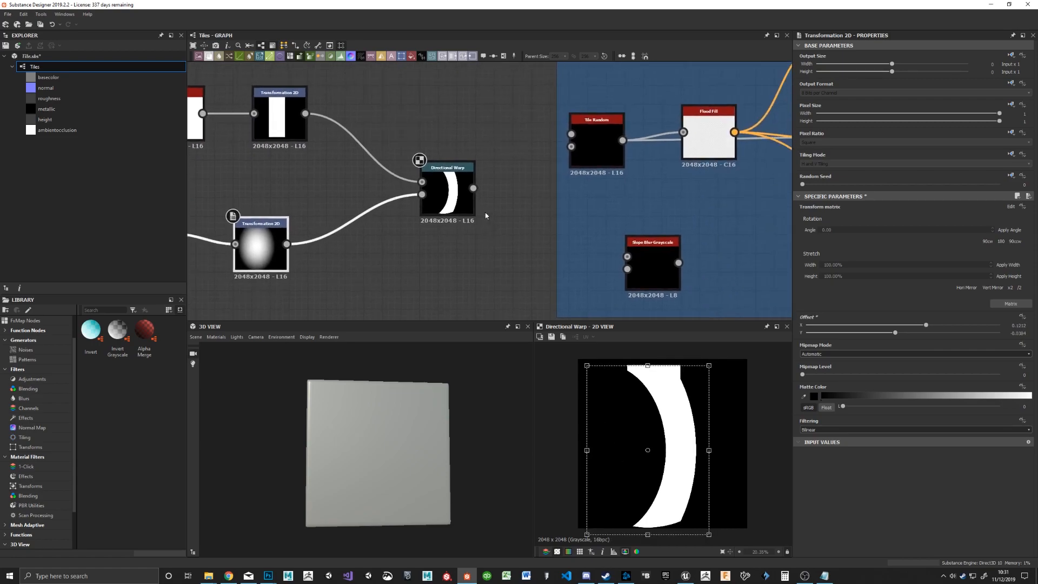
drag(474, 188, 572, 135)
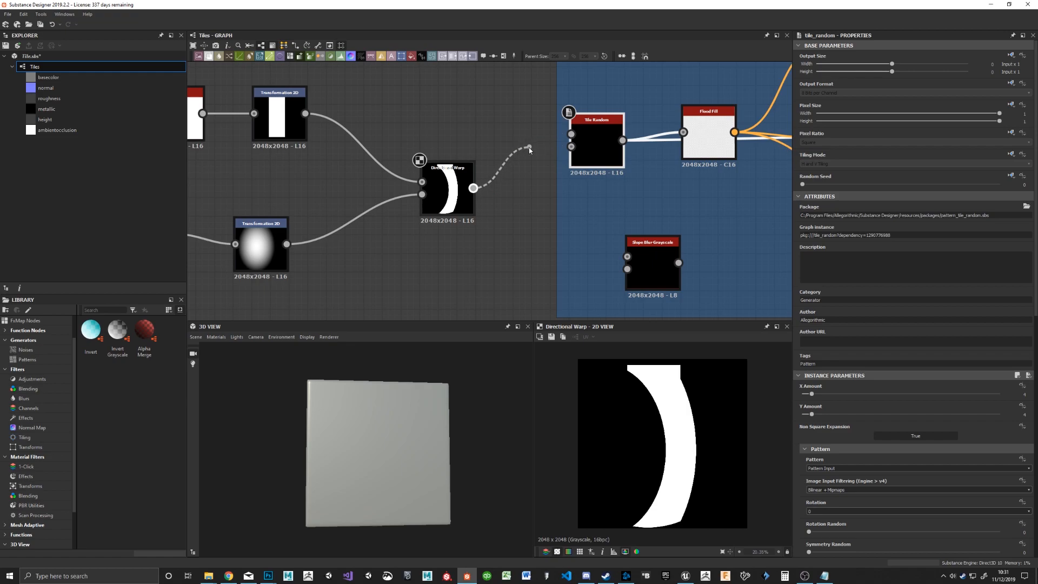
double_click(581, 138)
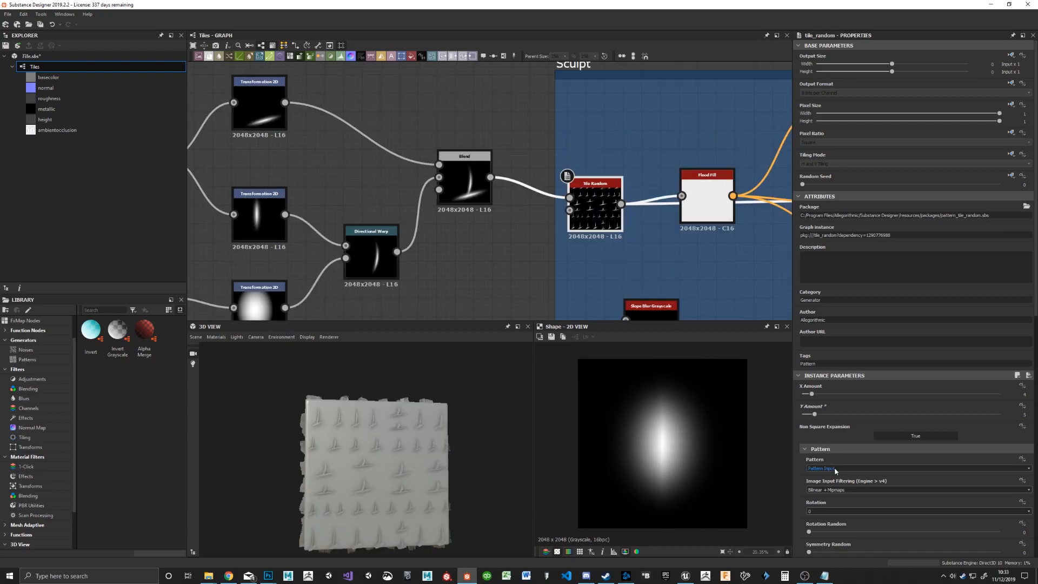
Step: Set the Tile Random node's Pattern to Square
click(835, 468)
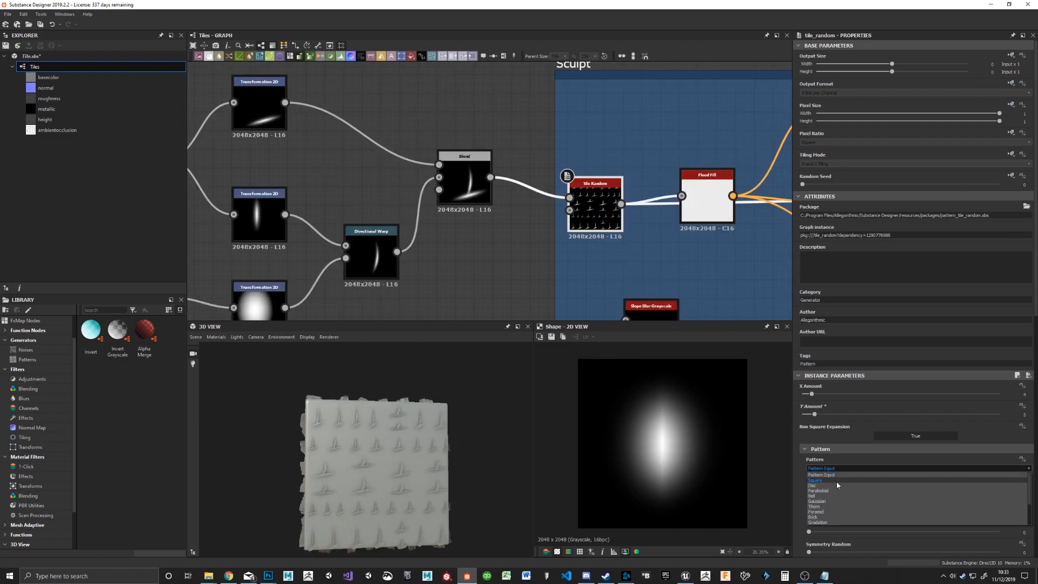
click(837, 482)
middle_drag(694, 243, 643, 243)
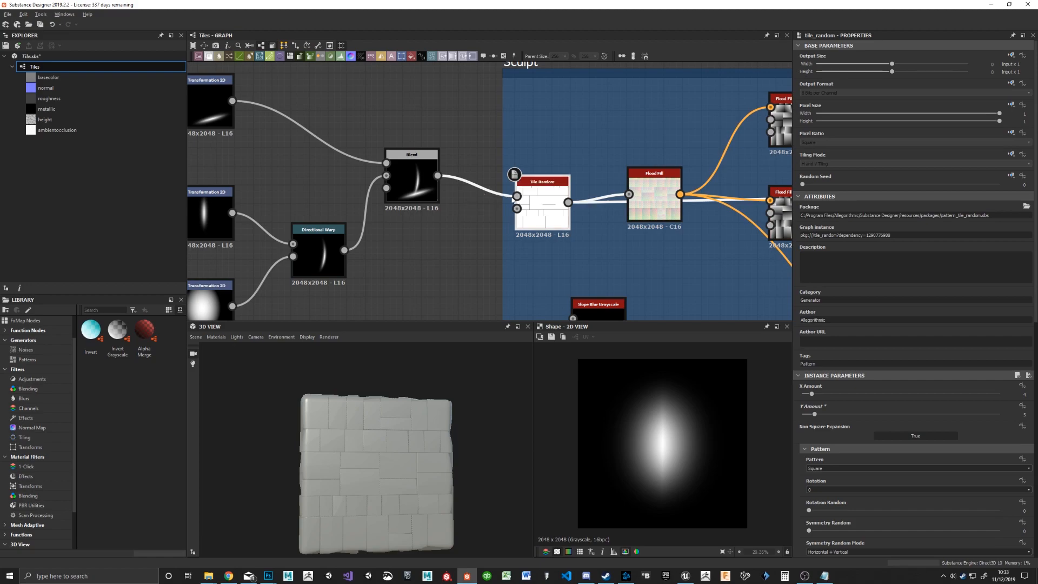
middle_drag(420, 278, 589, 252)
mouse_move(645, 171)
middle_down()
mouse_move(650, 242)
mouse_move(545, 198)
middle_up()
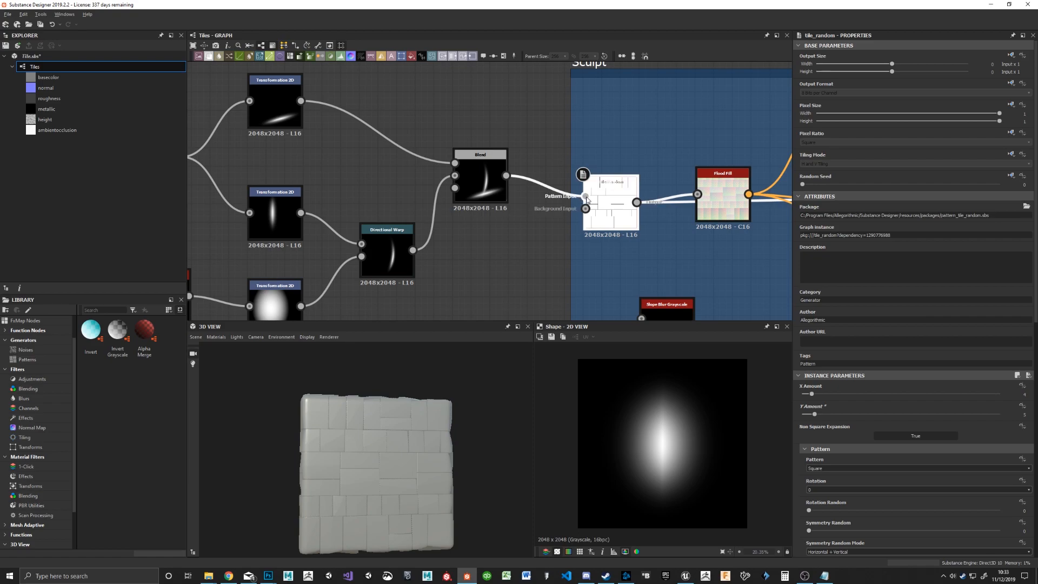
Step: Preview the Tile Random node's pattern input, and space out the Flood Fill, lower Flood Fill to Gradient and Levels nodes
double_click(587, 197)
middle_drag(687, 265, 481, 254)
drag(516, 189, 554, 263)
middle_drag(457, 240, 486, 199)
mouse_move(725, 206)
middle_down()
mouse_move(468, 181)
mouse_move(514, 182)
middle_up()
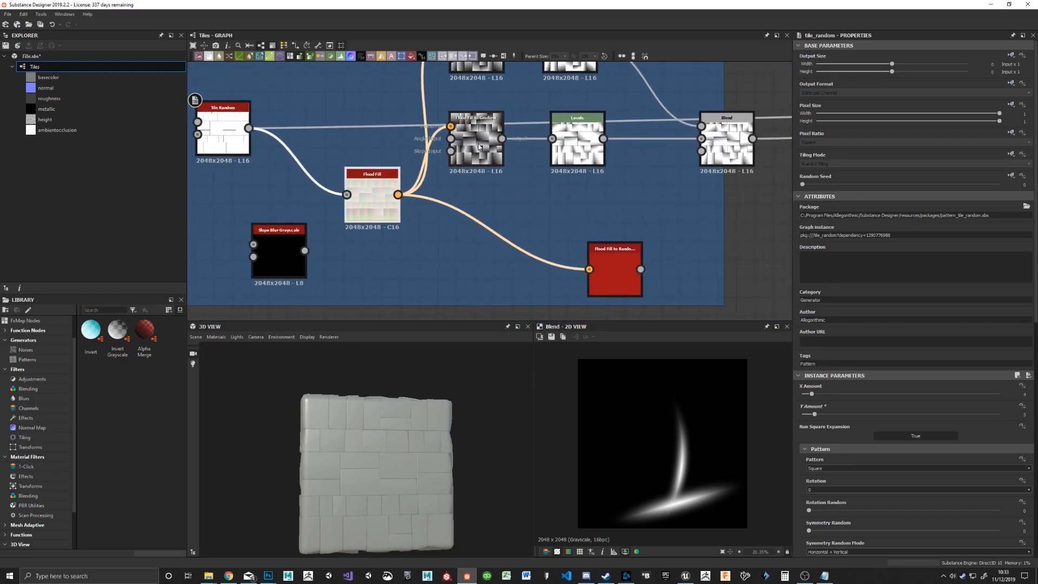
drag(488, 157, 507, 166)
drag(577, 150, 613, 161)
middle_drag(717, 204, 554, 223)
click(565, 166)
click(620, 233)
Step: Preview the Flood Fill to Random Grayscale node and shift it slightly toward the edge of the Sculpt frame
middle_drag(426, 246, 430, 160)
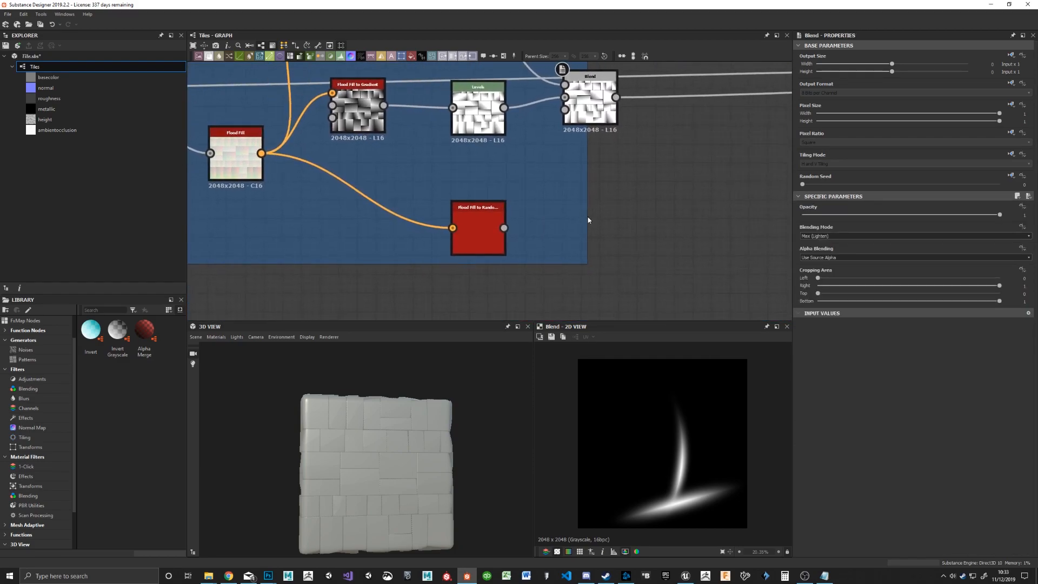
double_click(485, 227)
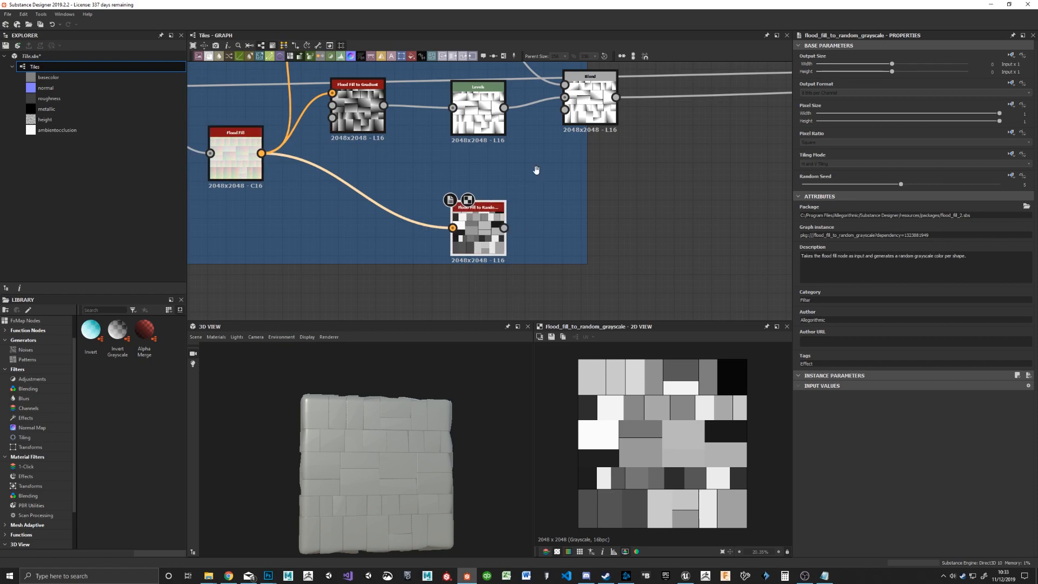
middle_drag(494, 159, 551, 206)
scroll(551, 206, down, 2)
middle_drag(268, 185, 367, 214)
drag(568, 276, 594, 270)
middle_drag(599, 270, 439, 259)
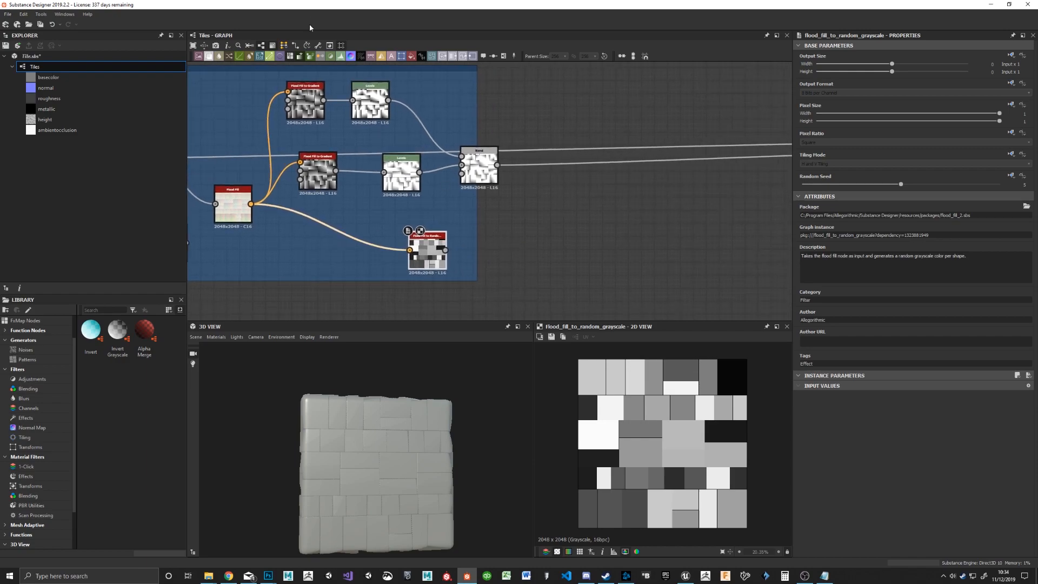
Step: Add a Gradient Map node and feed it from the Flood Fill to Random Grayscale output
drag(492, 215, 493, 217)
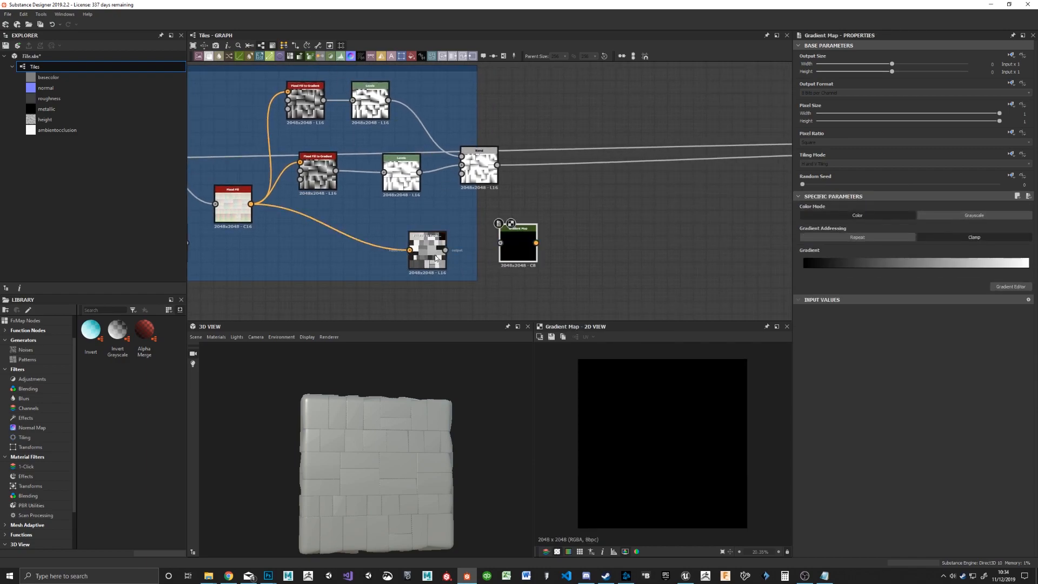
drag(454, 251, 531, 276)
scroll(533, 281, up, 4)
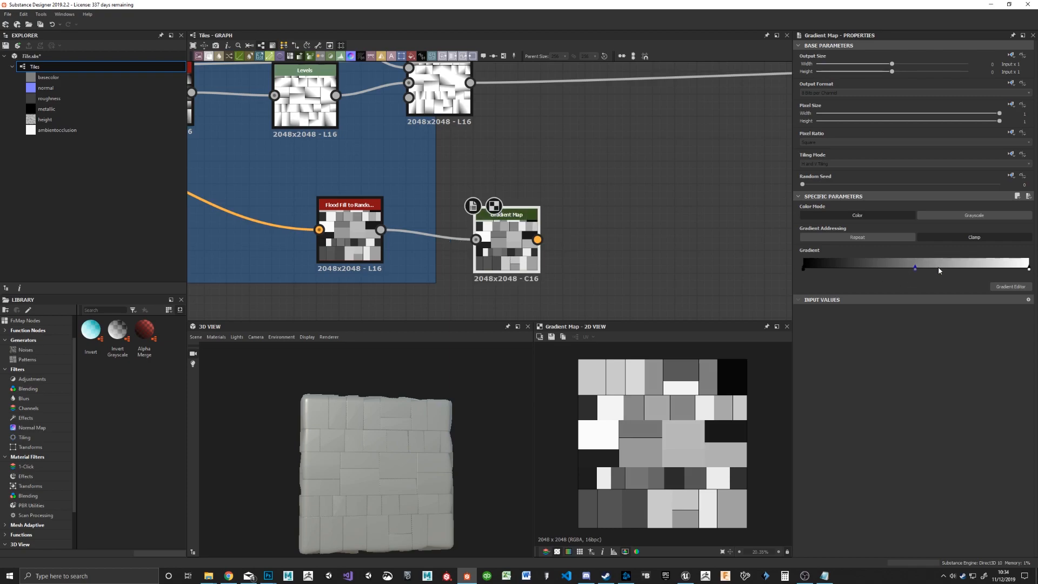
Step: In the Gradient Map's editor, make the middle key black and bracket the white key, placed at about 0.41, closely between two black keys
click(1010, 287)
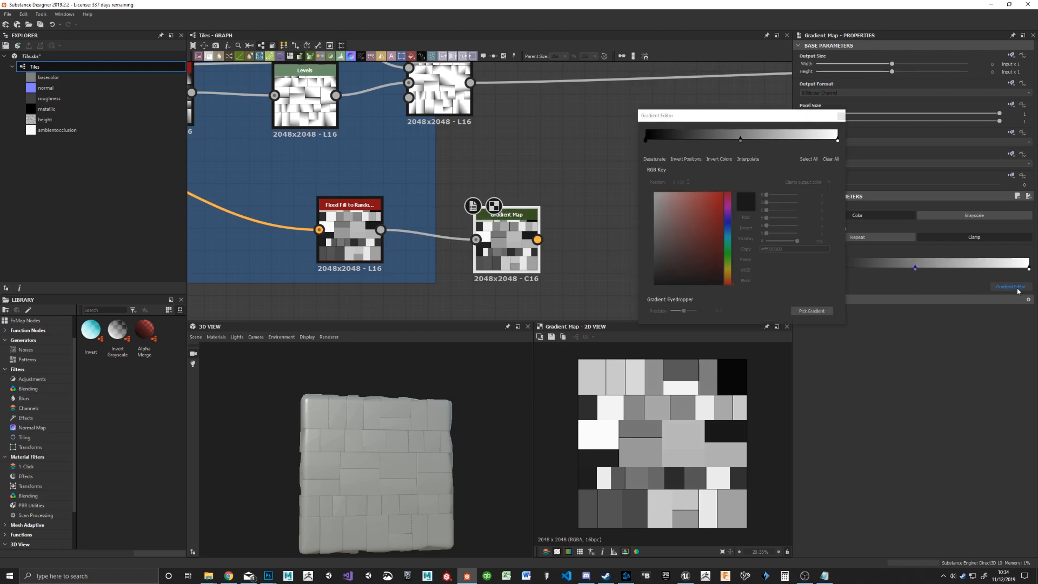
click(741, 141)
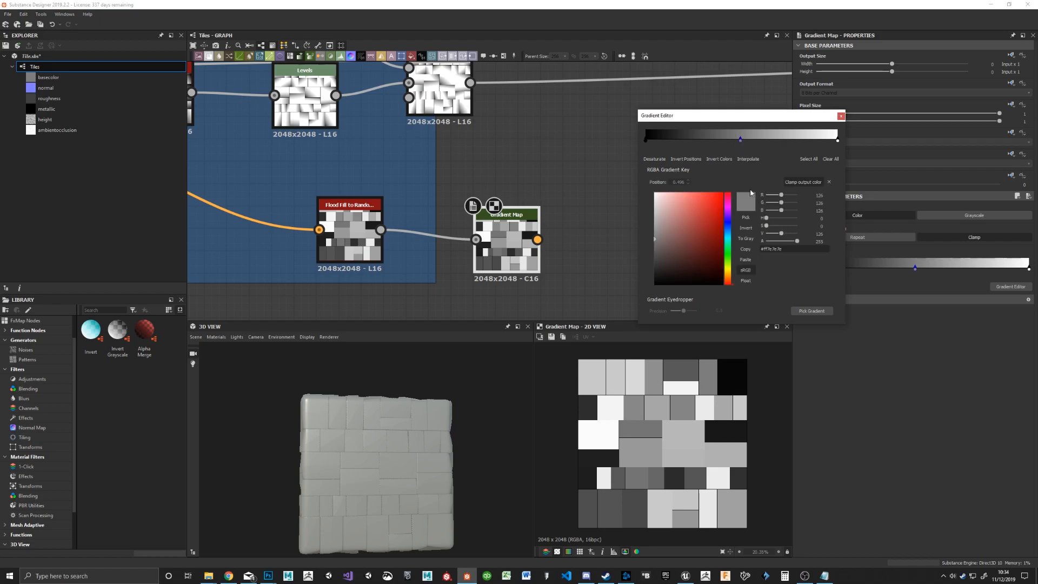
drag(671, 234, 642, 301)
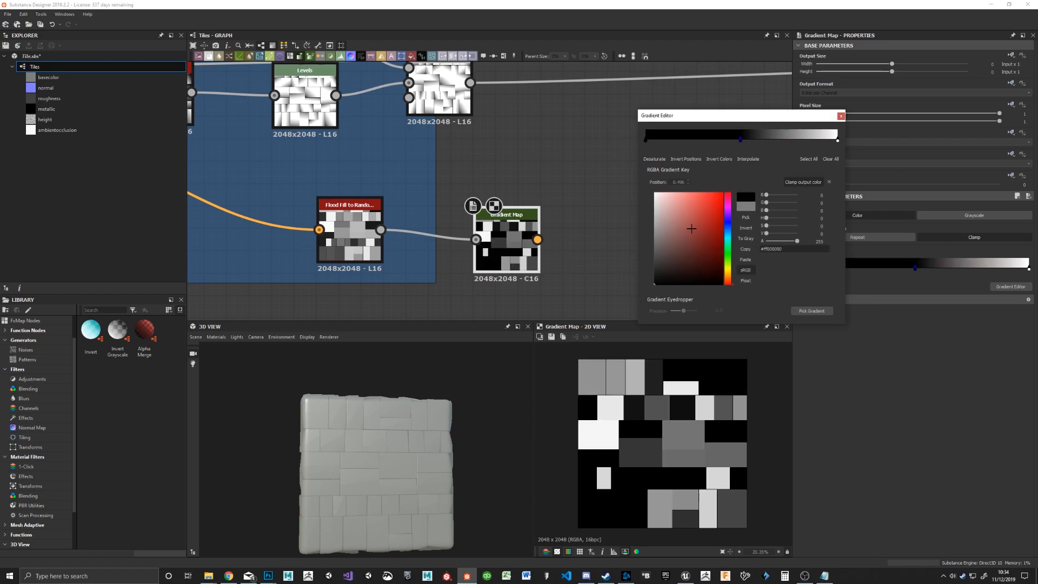
mouse_move(838, 142)
mouse_down()
mouse_move(725, 145)
mouse_move(854, 144)
mouse_up()
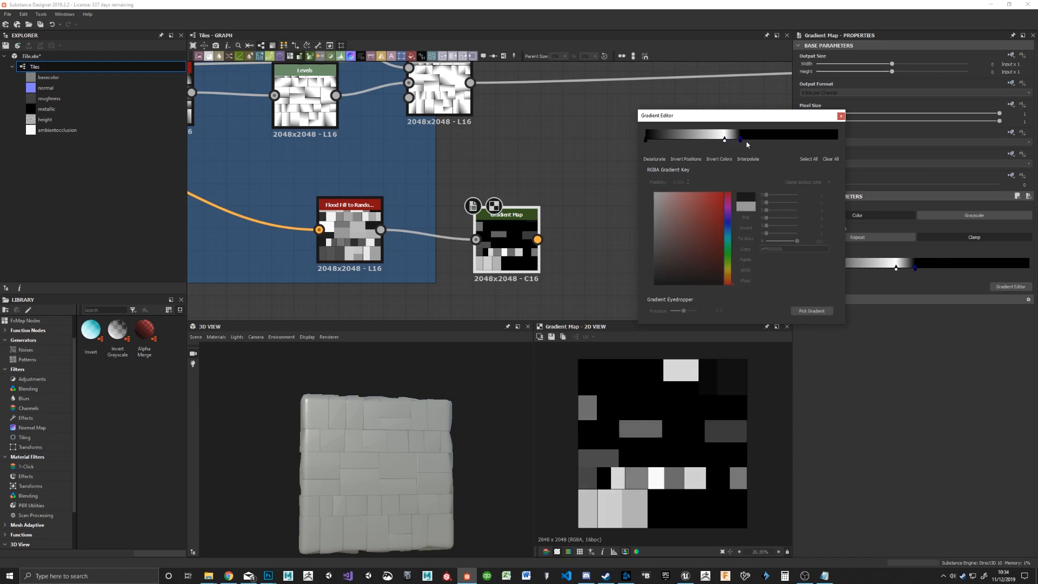
drag(748, 145, 839, 143)
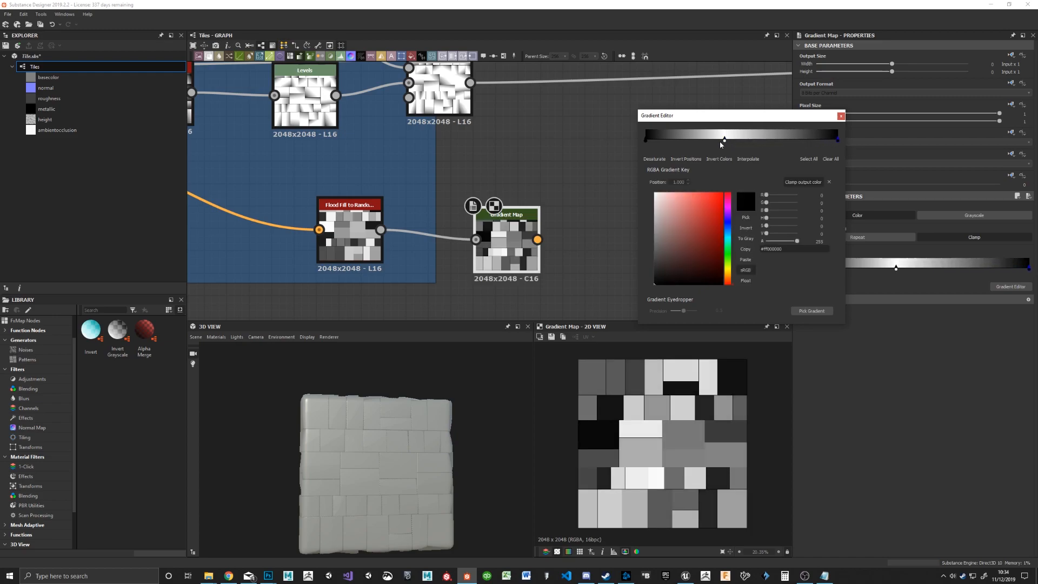
drag(644, 143, 717, 144)
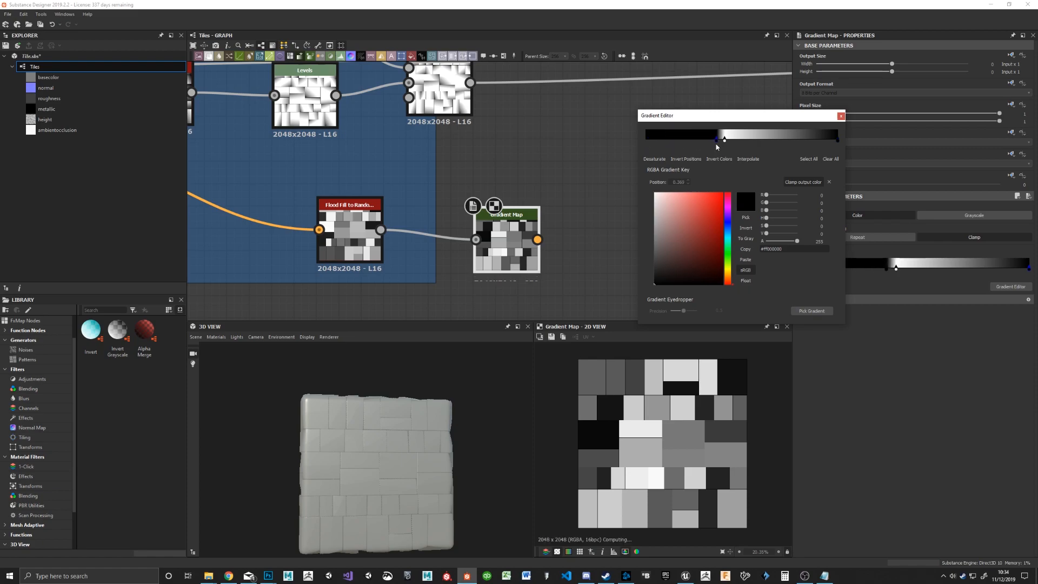
drag(839, 144, 734, 145)
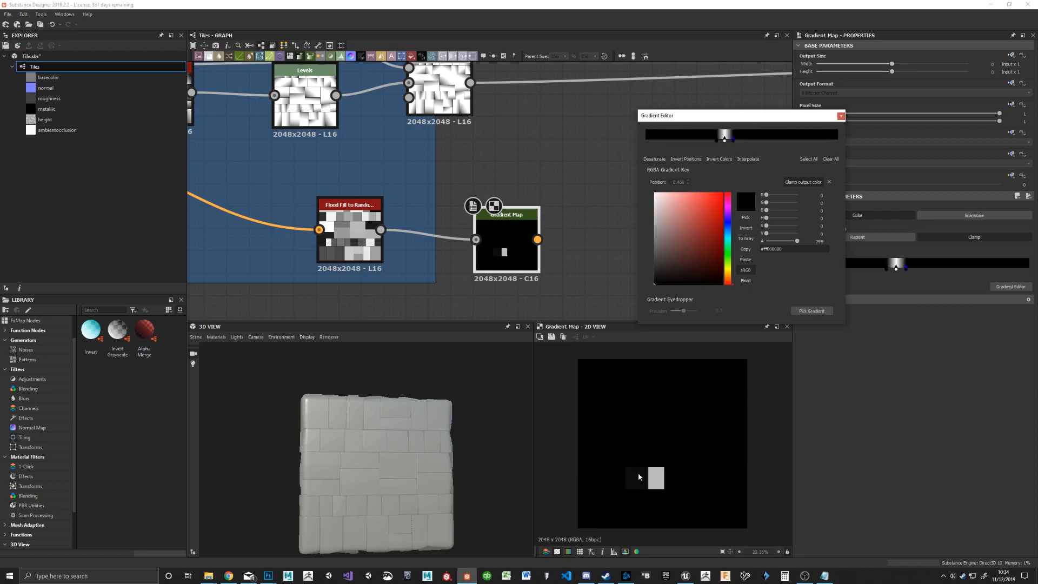
Step: Shift the gradient's white key to about 0.72, with its bracketing black keys at about 0.675 and 0.753
drag(733, 141, 791, 142)
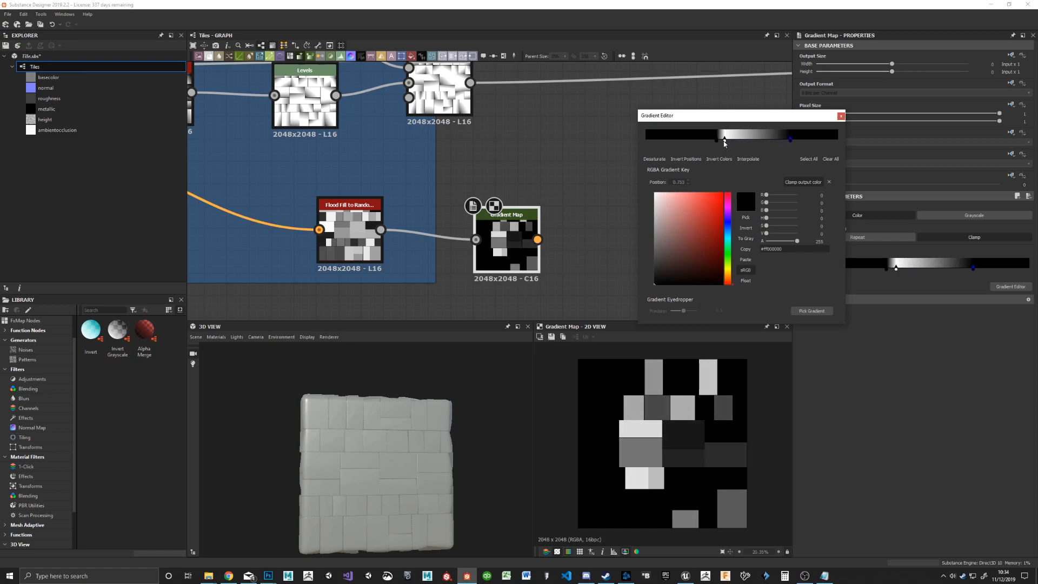
drag(724, 142, 785, 141)
drag(716, 142, 775, 146)
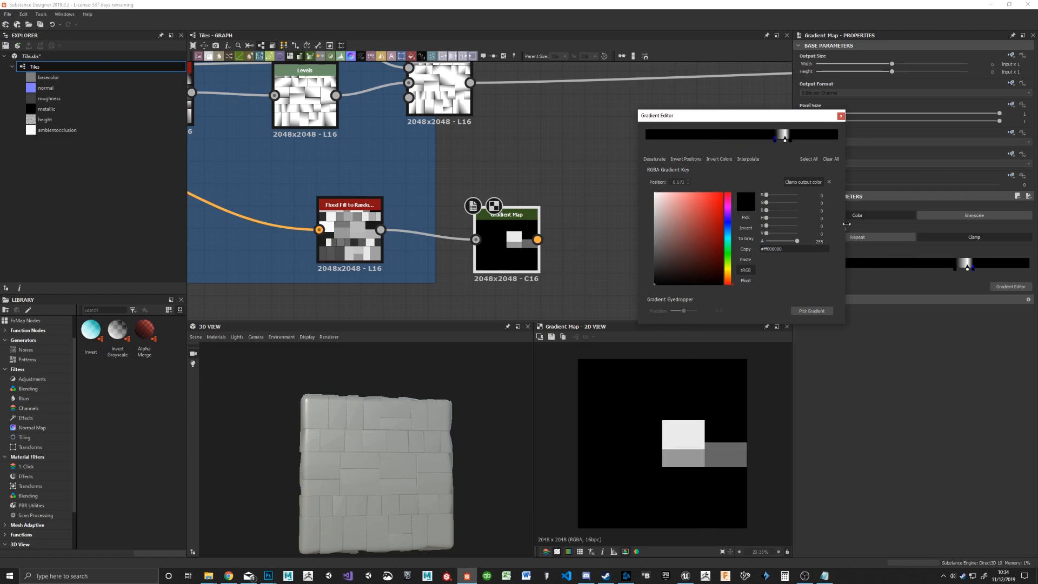
Step: Raise the Random Seed of the Flood Fill to Random Grayscale node to select a different set of tiles
click(350, 233)
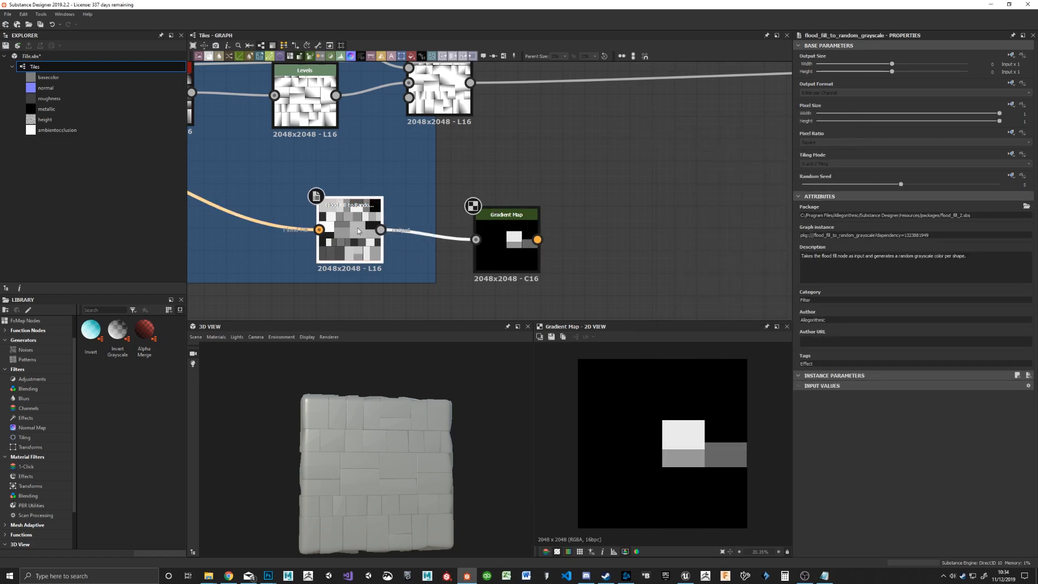
drag(901, 189, 981, 193)
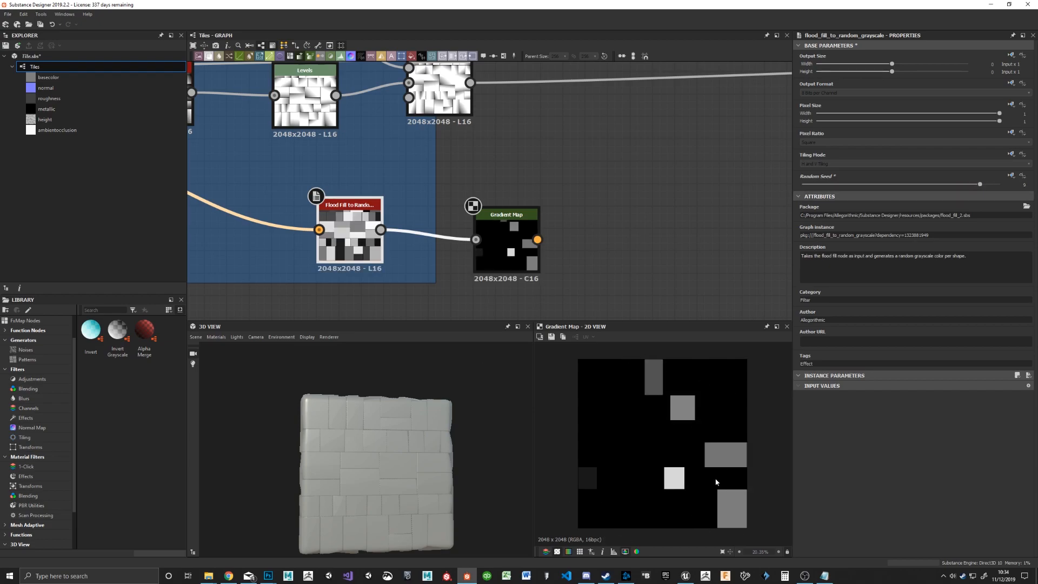
middle_drag(693, 178, 631, 191)
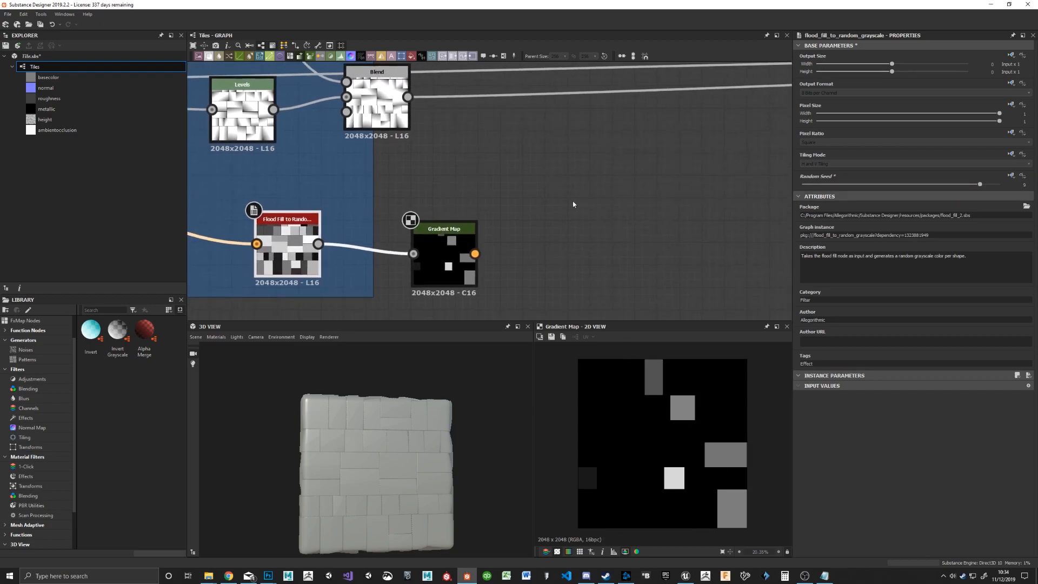
Step: Add a Levels node after the Gradient Map, lower its input white point close to the black point, and place it above the Gradient Map
click(439, 257)
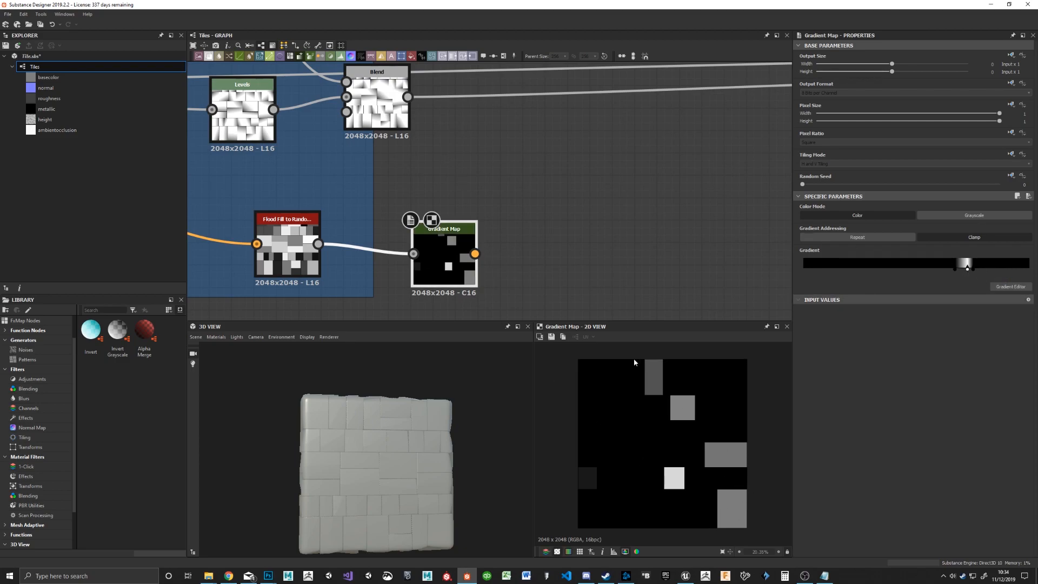
click(341, 56)
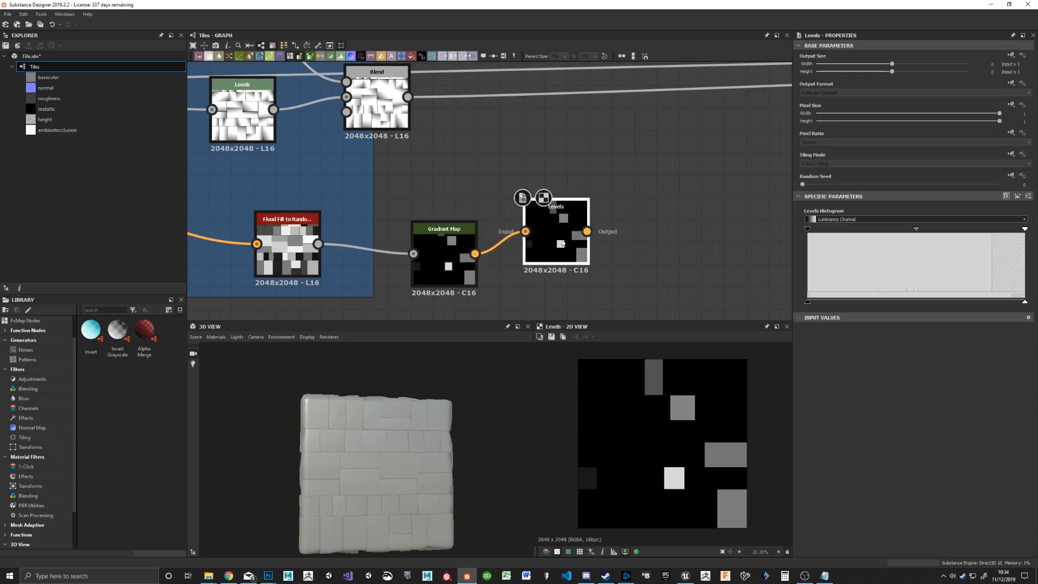
drag(807, 228, 744, 229)
drag(1024, 229, 816, 233)
scroll(522, 179, down, 2)
middle_drag(671, 238, 551, 226)
drag(395, 234, 380, 171)
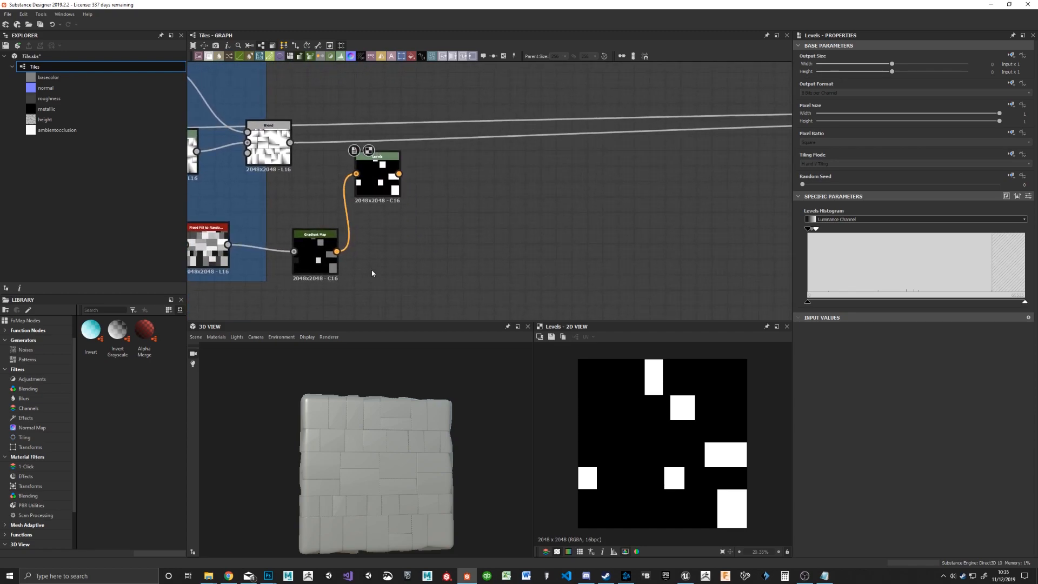
key(space)
text(contras)
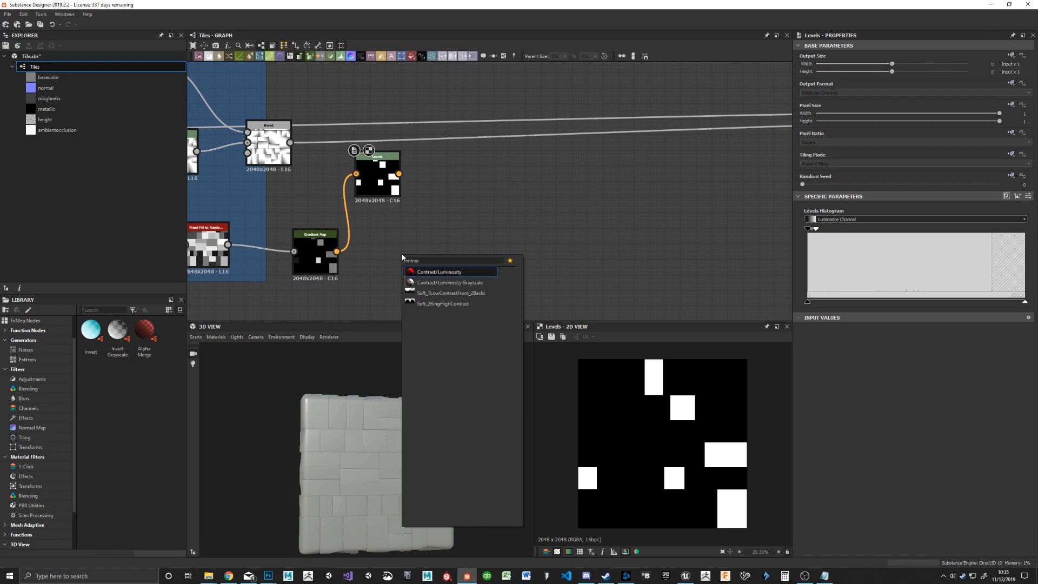
key(Down)
key(Return)
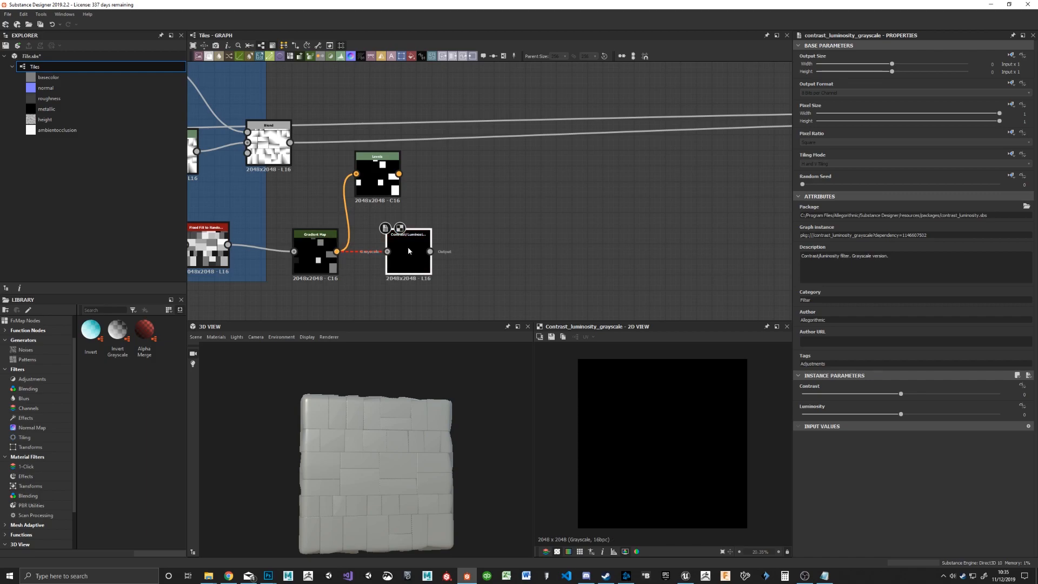
middle_drag(405, 248, 497, 239)
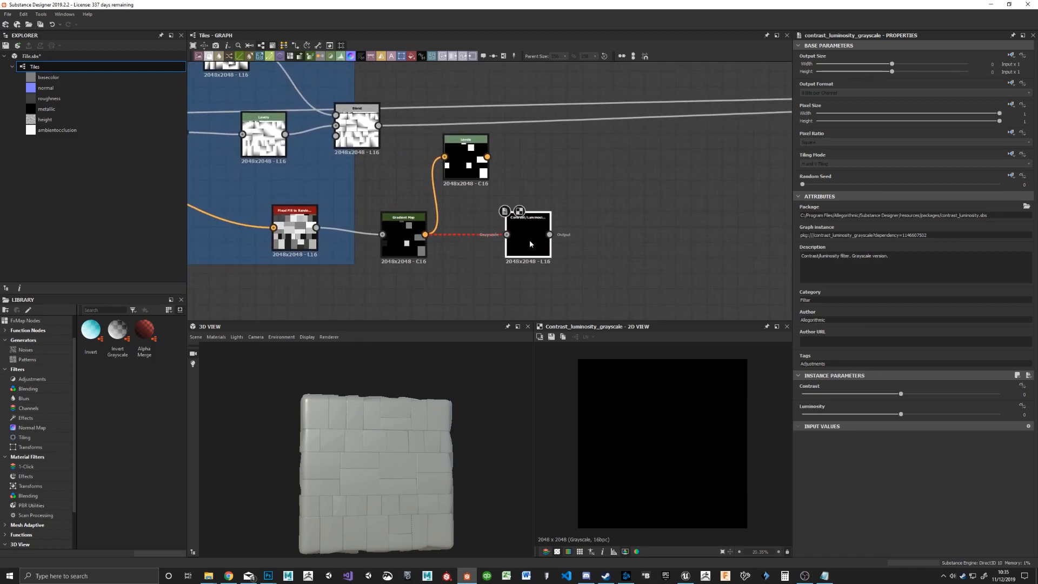
scroll(469, 278, up, 3)
key(Delete)
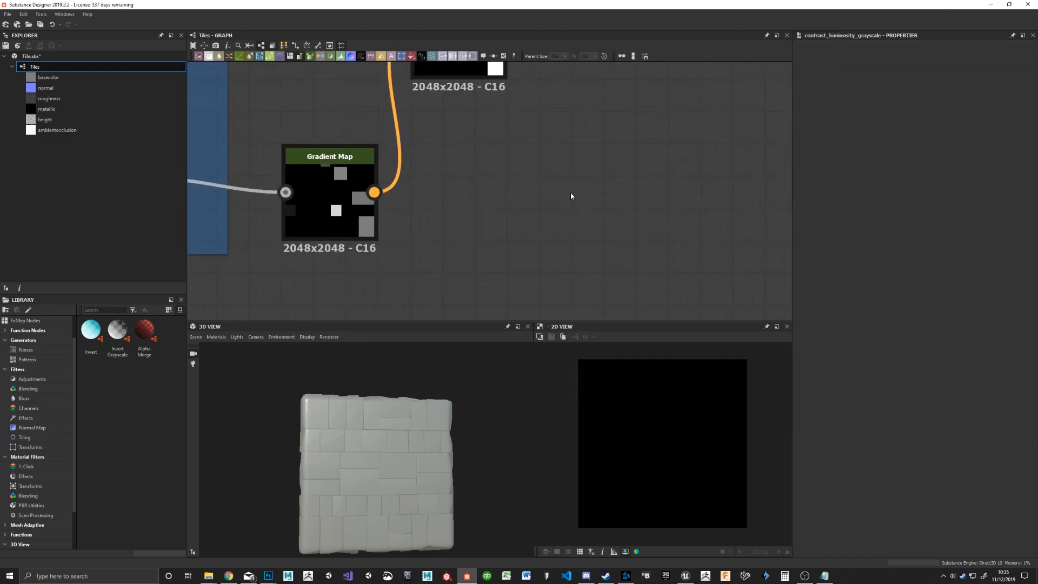
Step: Add a color Contrast/Luminosity node, connect the Gradient Map output to it, and place it beneath the Levels node
key(space)
text(const)
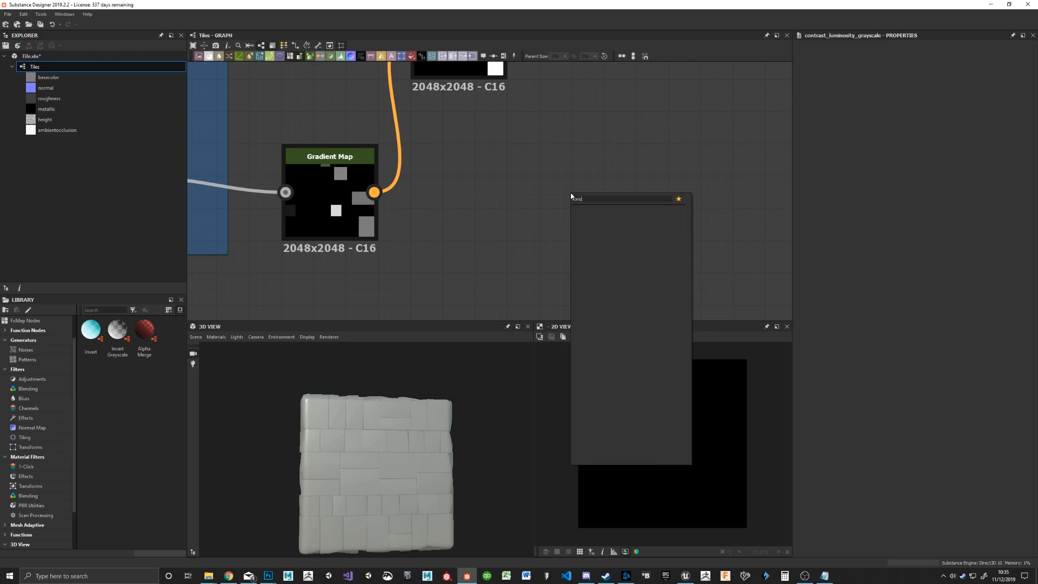
click(596, 211)
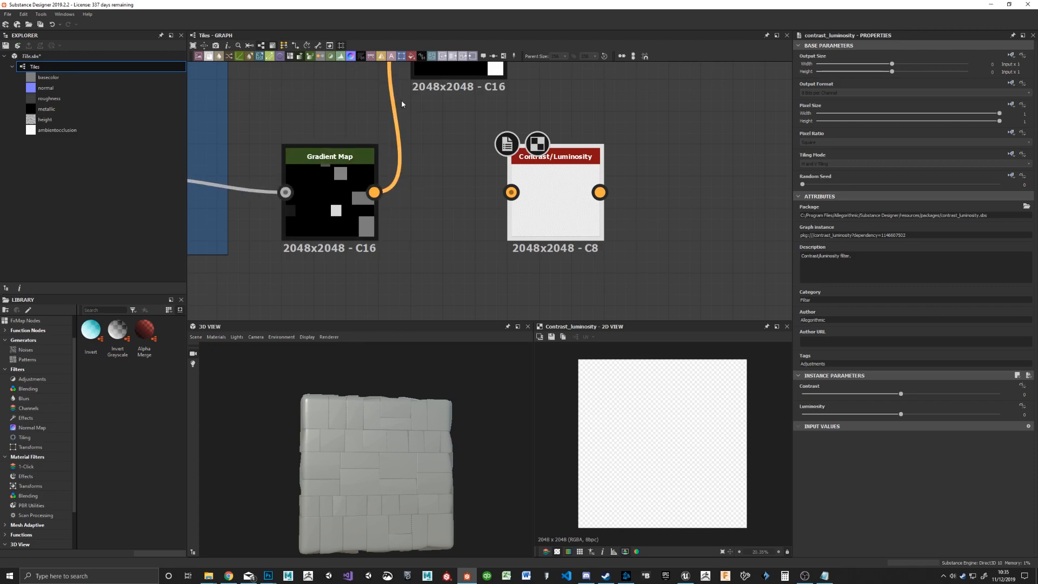
drag(373, 192, 511, 192)
middle_drag(452, 225, 432, 249)
drag(505, 222, 408, 222)
drag(430, 97, 432, 125)
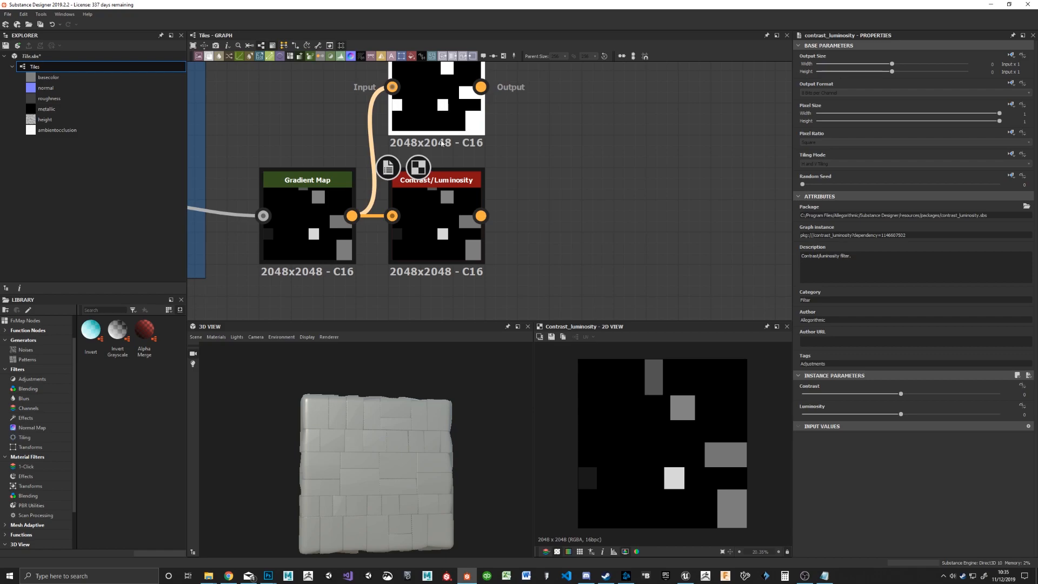
drag(444, 243, 508, 246)
drag(520, 235, 456, 251)
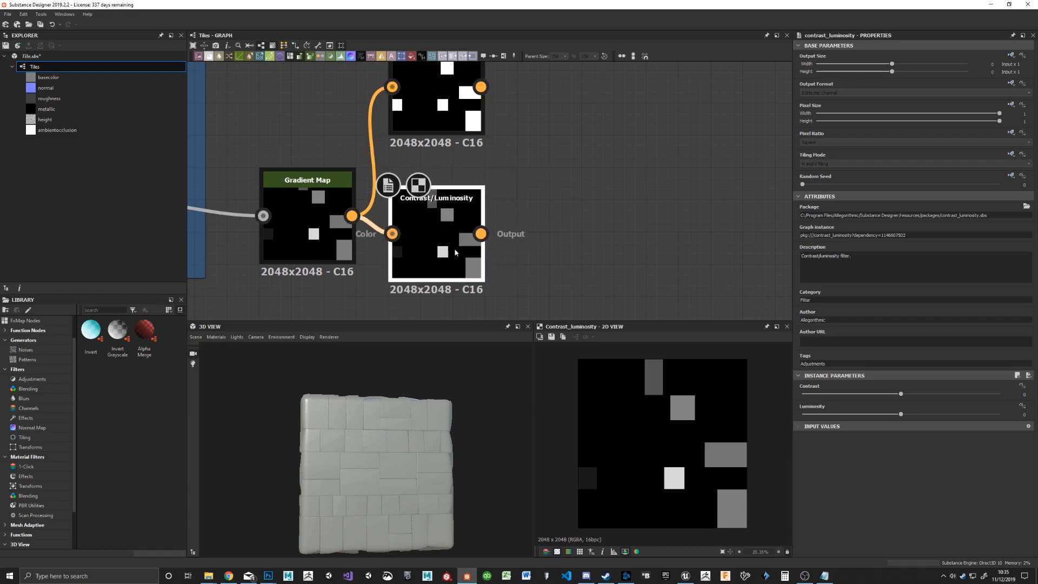
Step: Set the Contrast/Luminosity node's Contrast to 1
drag(901, 394, 1017, 399)
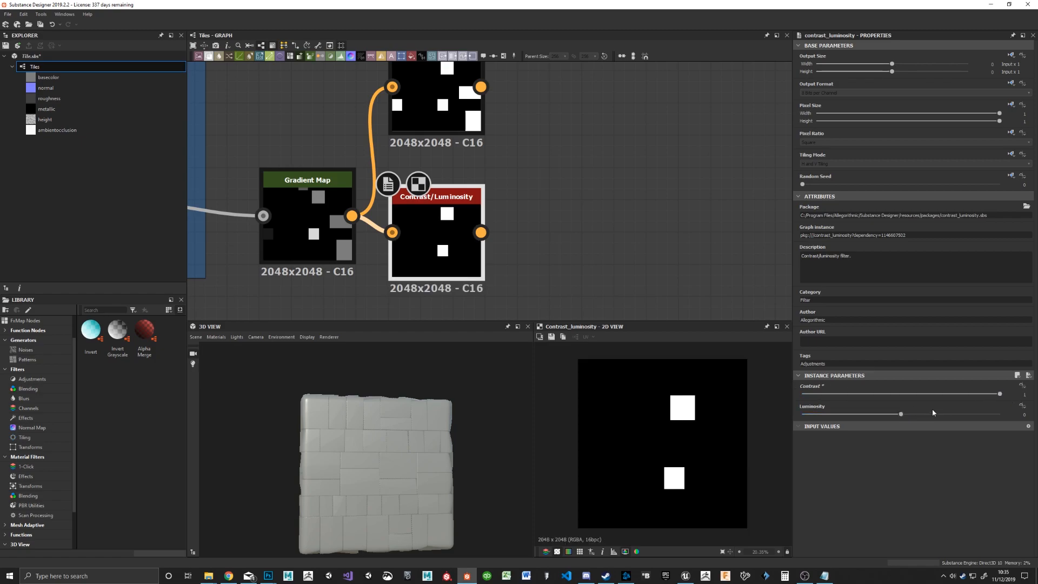
middle_drag(522, 140, 550, 139)
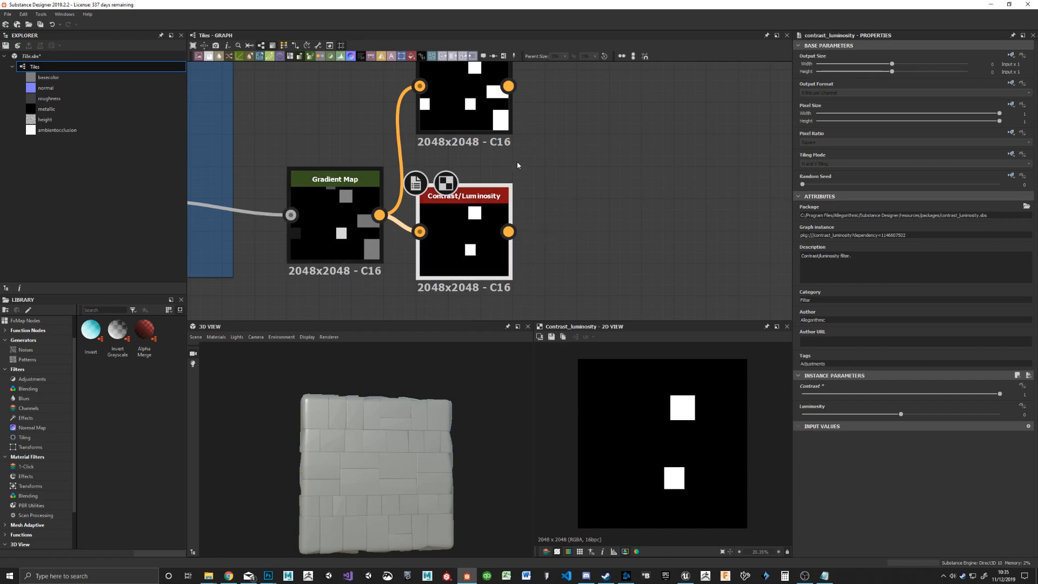
scroll(517, 161, down, 2)
Step: On the Levels node, raise the input white point to about mid-range and bring the black point up just below it
click(474, 140)
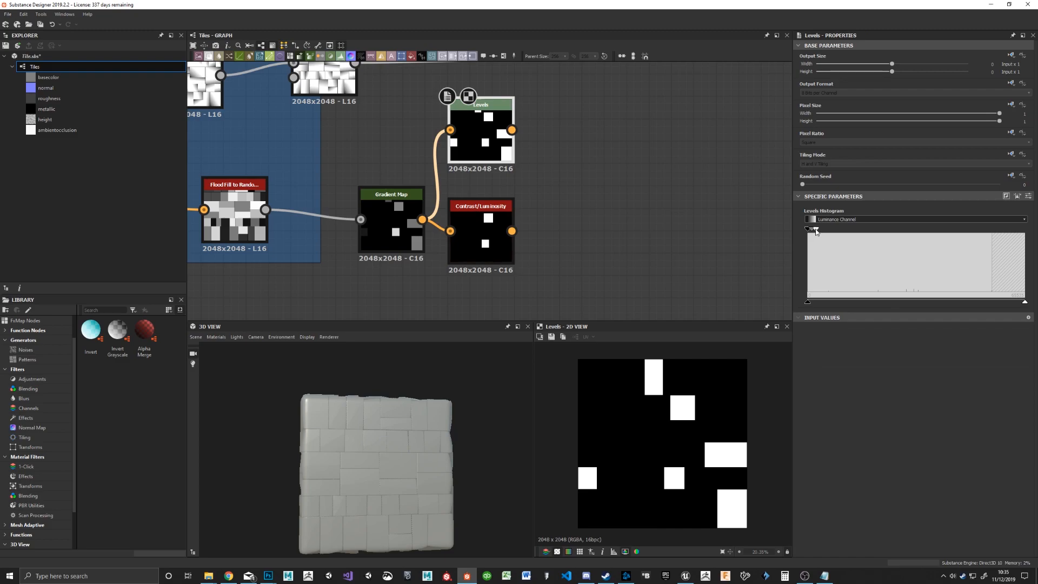
drag(817, 232, 822, 233)
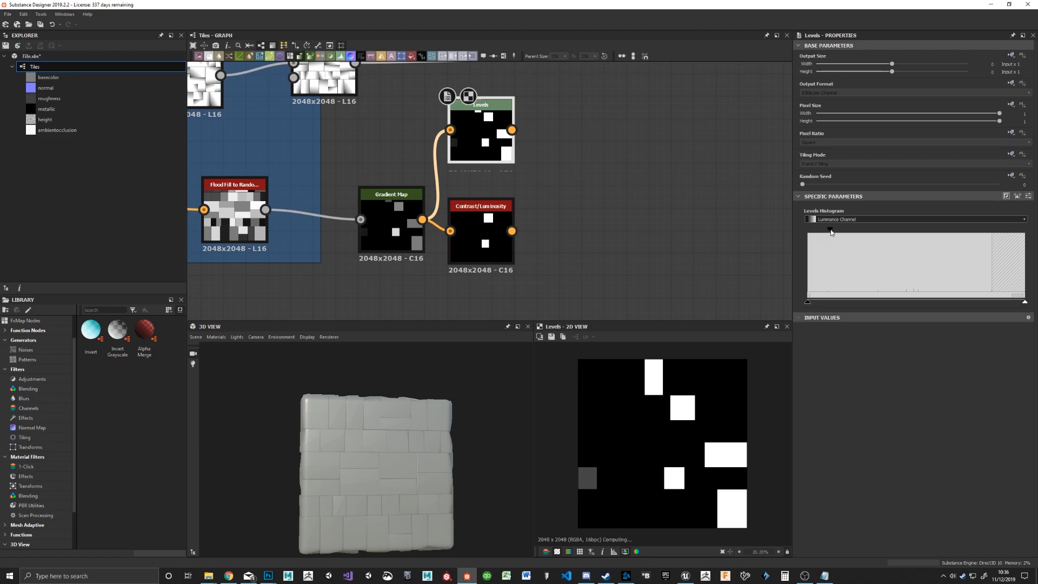
drag(831, 229, 915, 231)
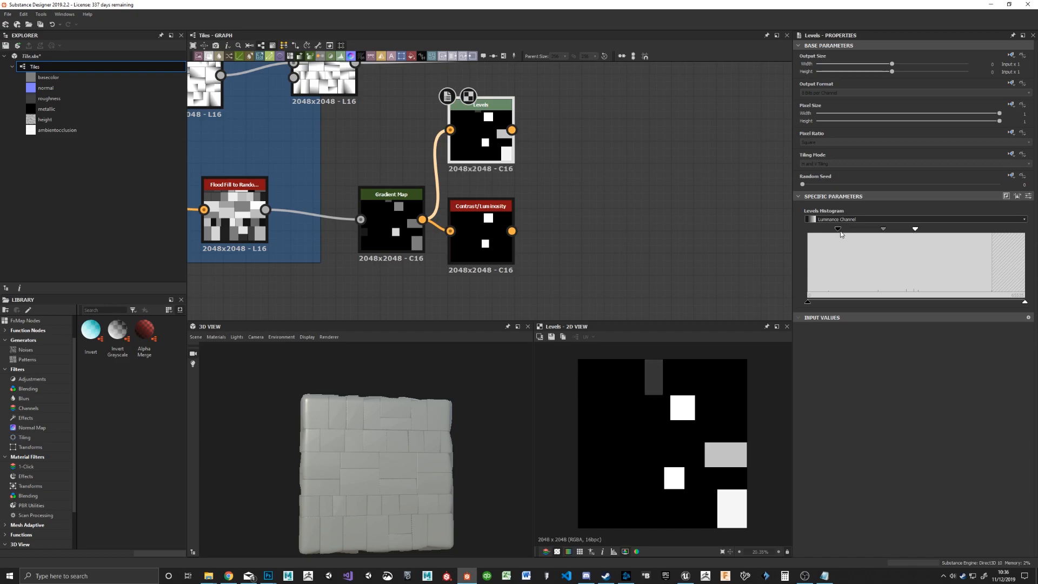
drag(842, 232, 910, 232)
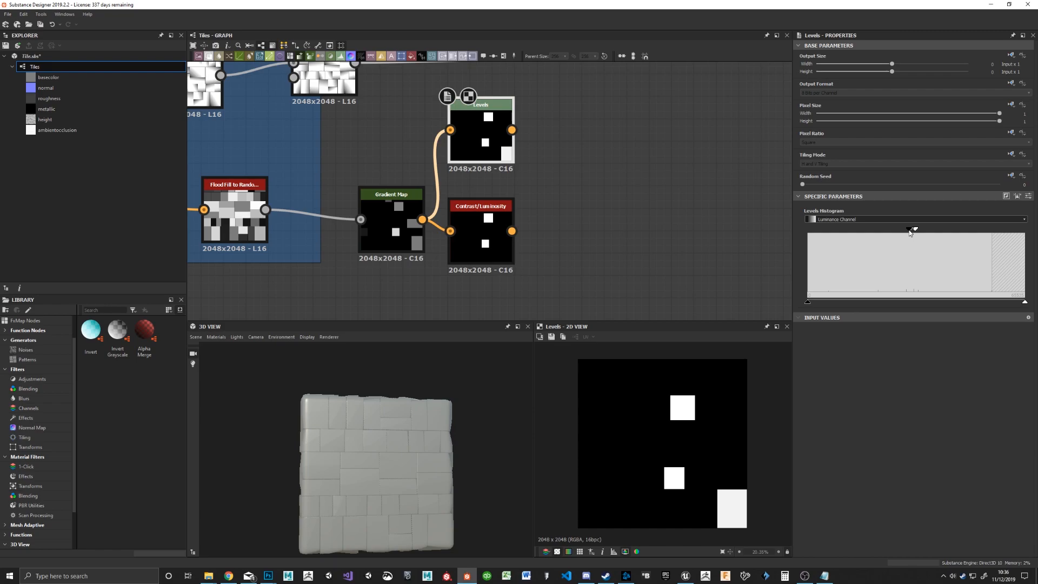
Step: Compare the Levels and Contrast/Luminosity results, delete the Contrast/Luminosity node, and move the Levels node into its place beside the Gradient Map
double_click(476, 217)
double_click(484, 145)
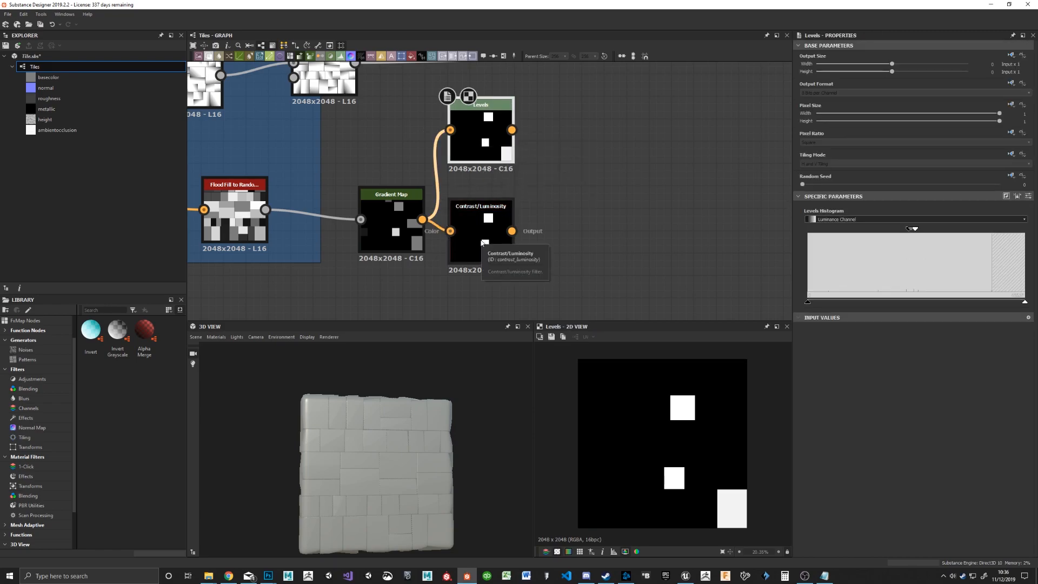
double_click(481, 243)
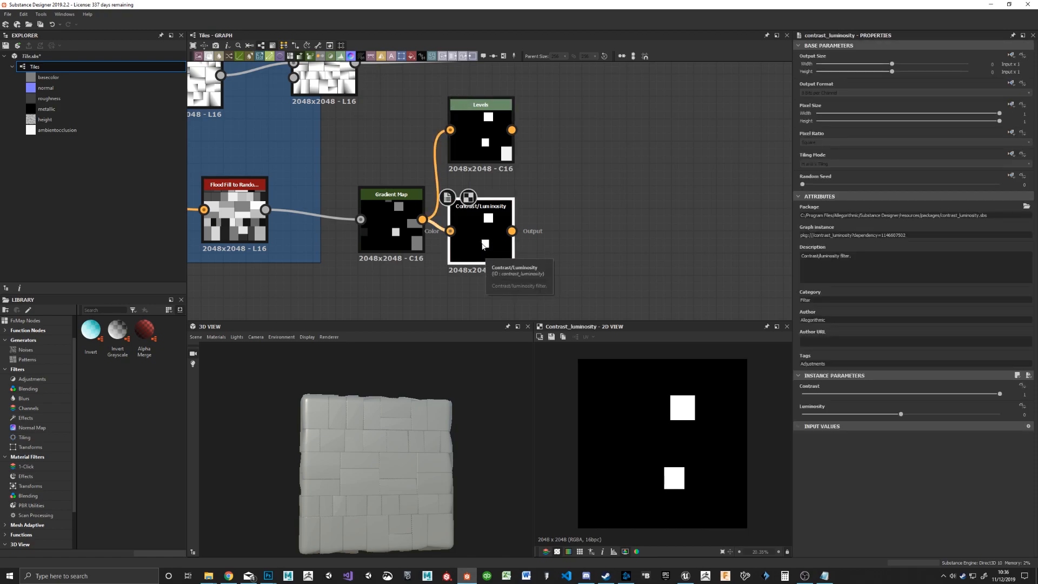
key(Delete)
drag(484, 136, 494, 234)
Step: Add a Blend node and place it above and beyond the Levels node at the end of the tile mask chain
scroll(564, 209, down, 5)
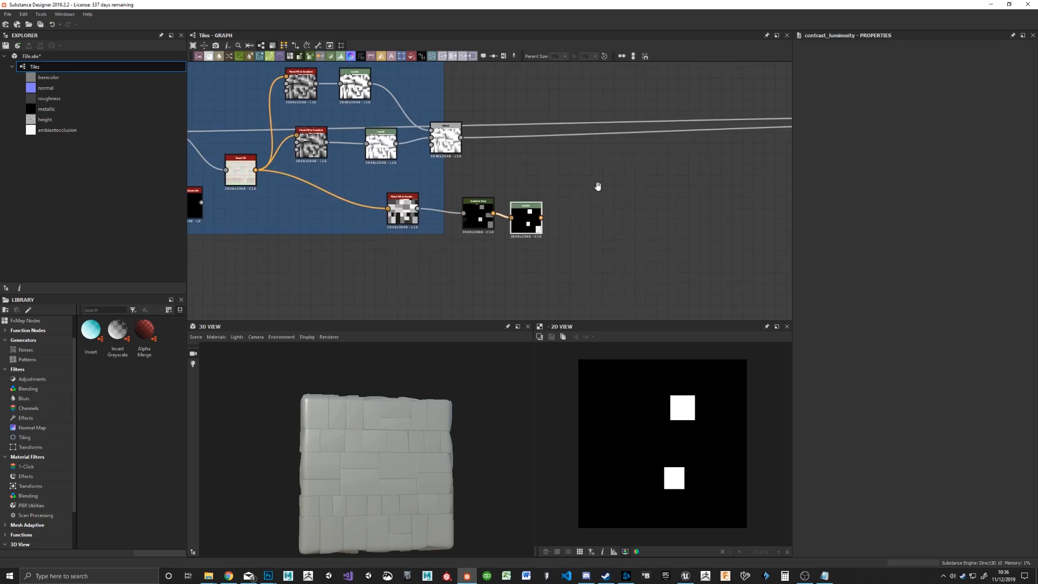
scroll(499, 225, up, 3)
key(space)
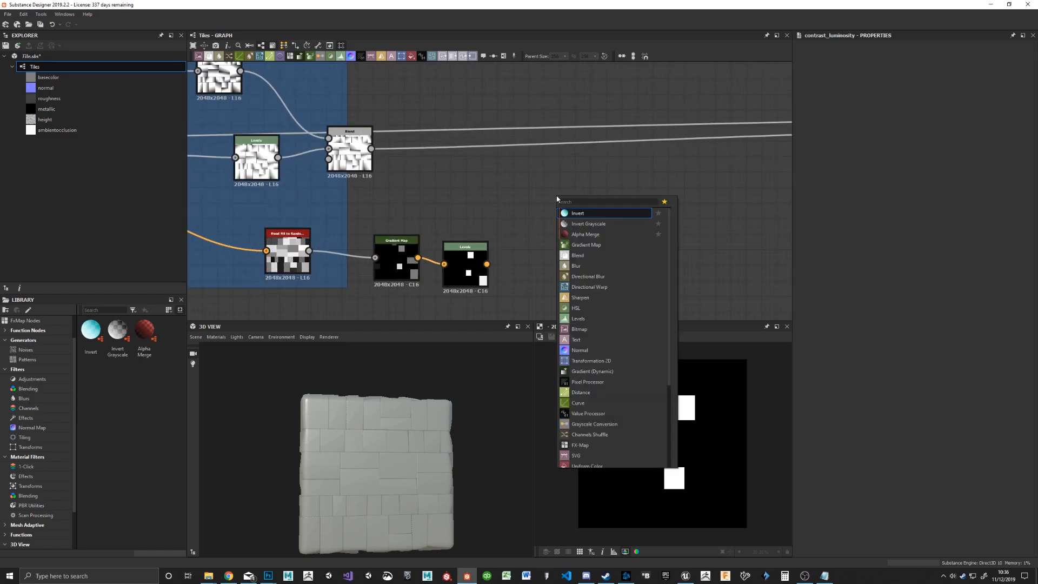
text(blend)
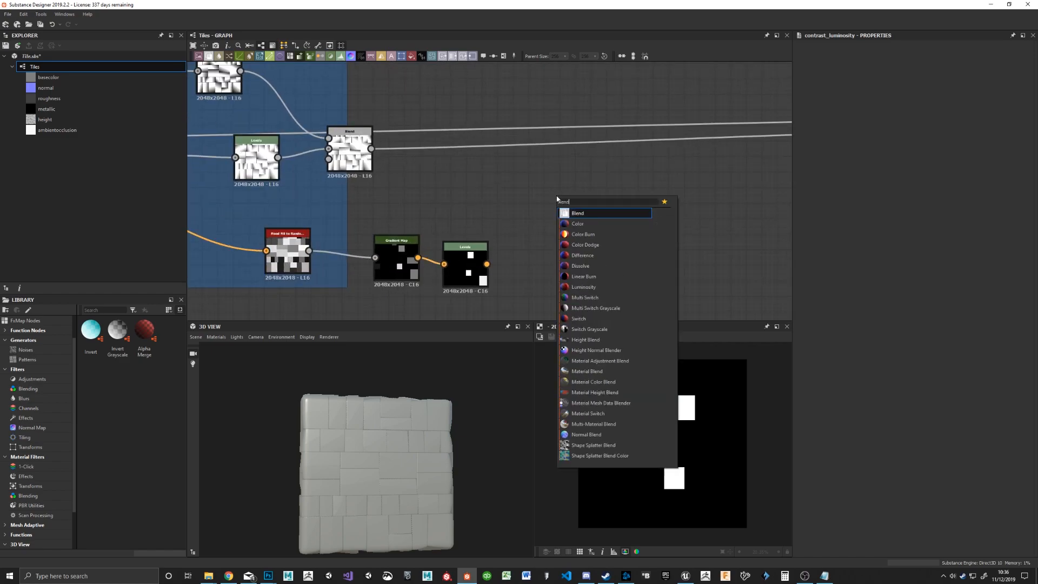
key(Return)
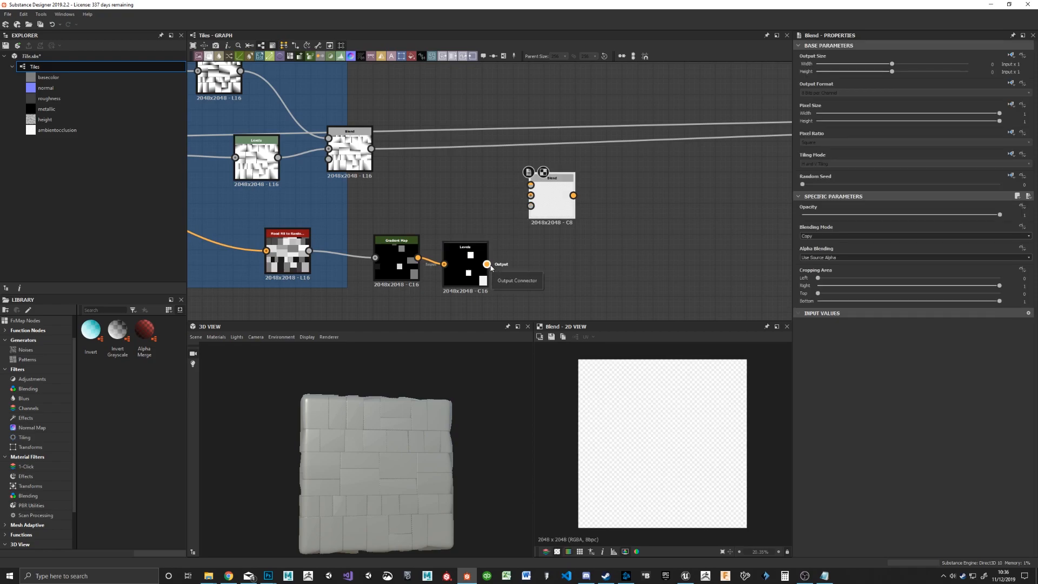
drag(544, 205, 575, 221)
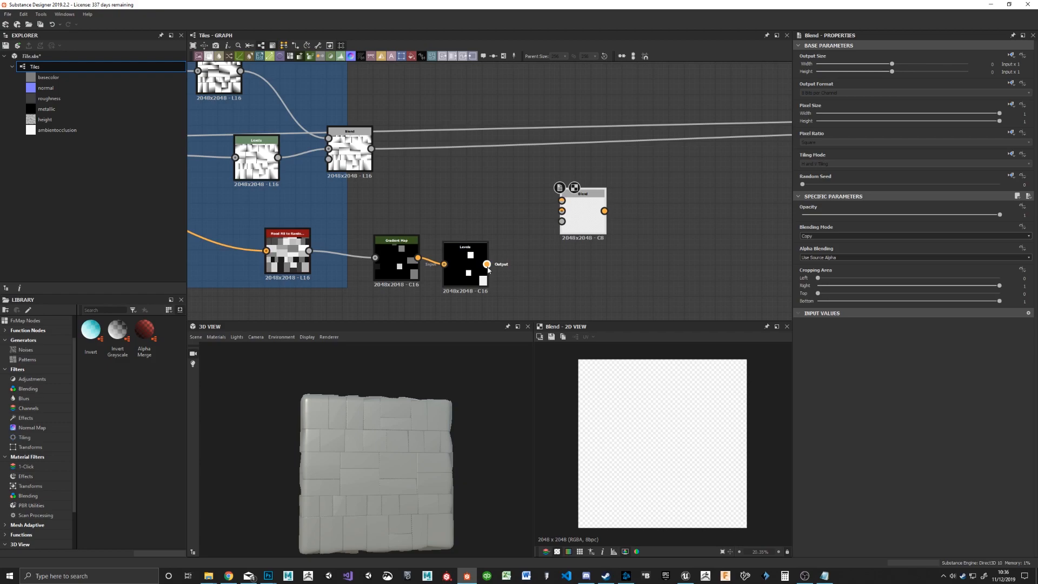
Step: Insert a Grayscale Conversion node between the Levels output and the new Blend's opacity input, with Flatten Alpha set to True
drag(487, 264, 561, 223)
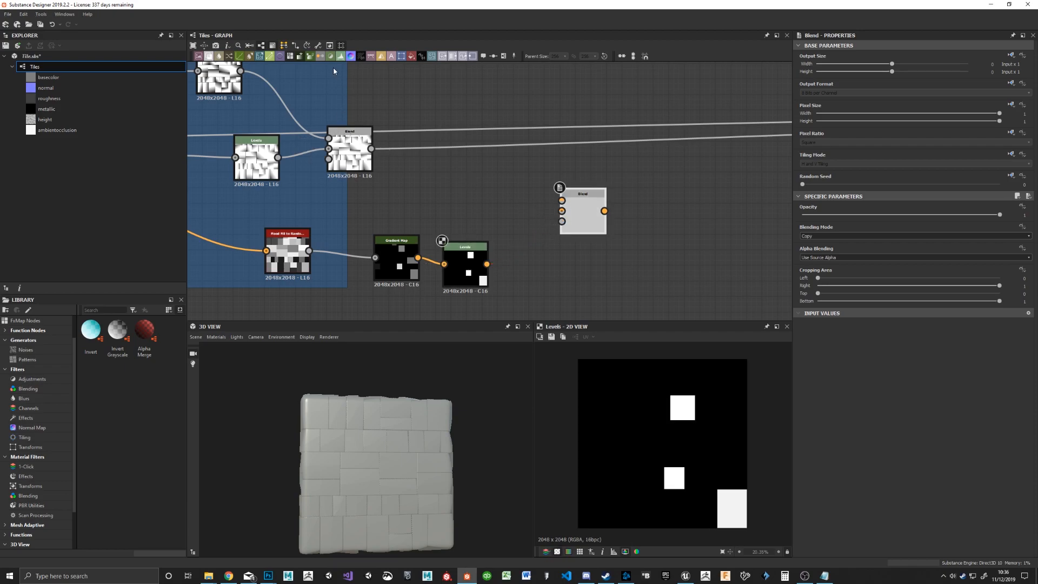
drag(342, 75, 561, 281)
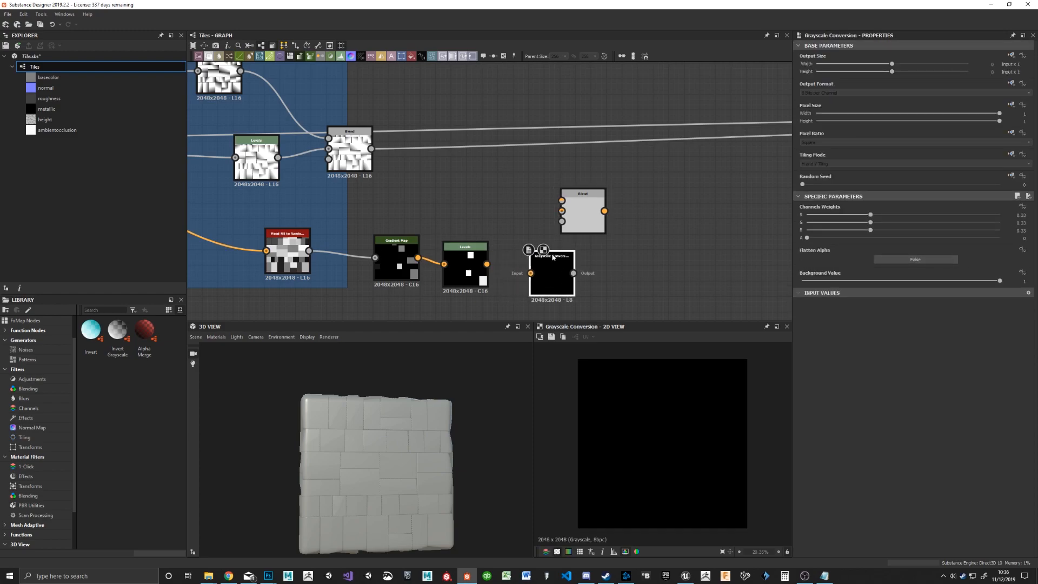
drag(487, 264, 576, 214)
drag(555, 282, 539, 282)
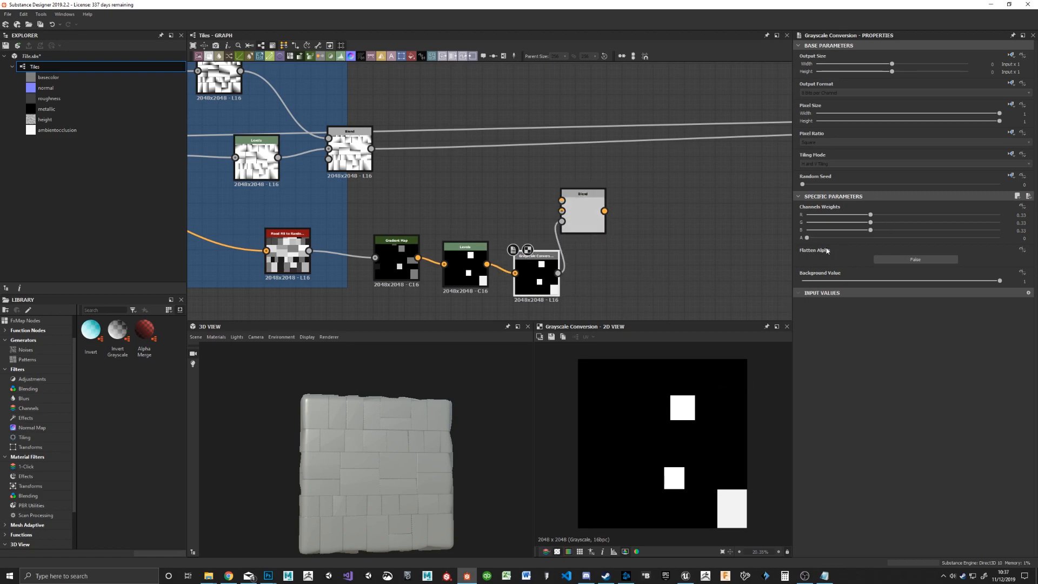
click(924, 260)
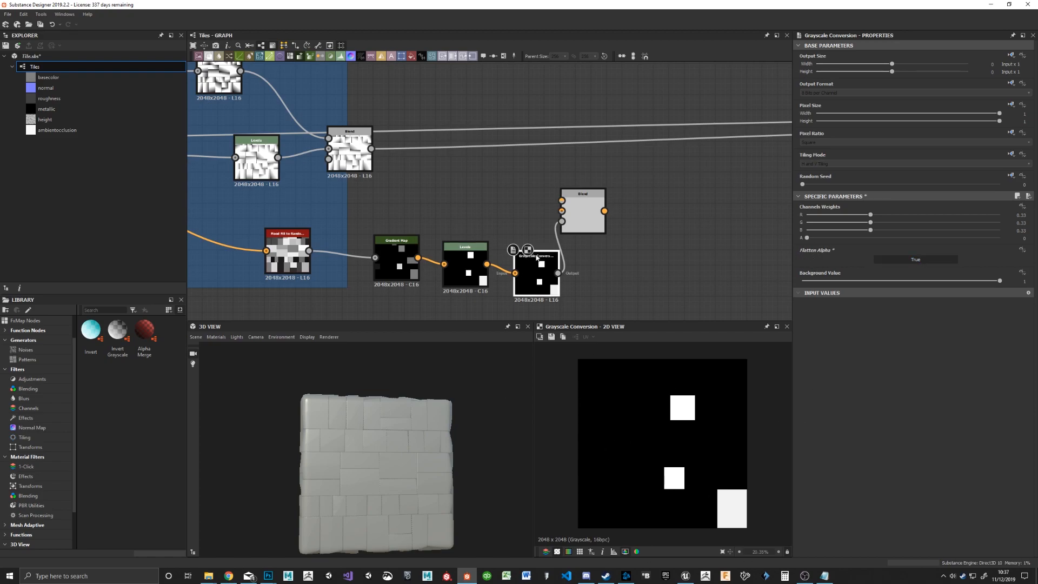
Step: Connect the existing tile gradient Blend to the new Blend's background input and the new Blend's output to the Base Material's height input
drag(582, 216, 613, 223)
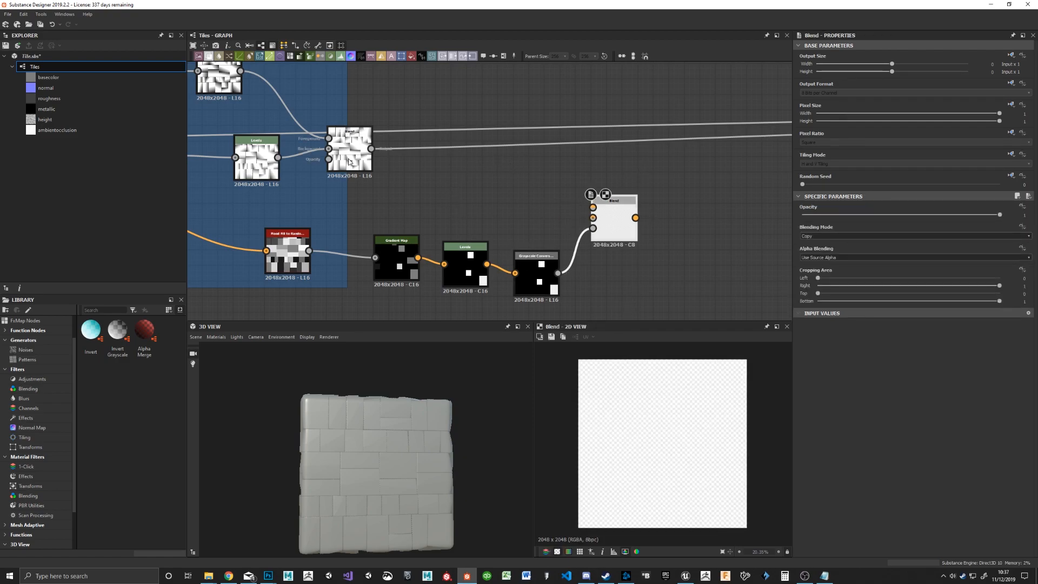
drag(372, 149, 600, 220)
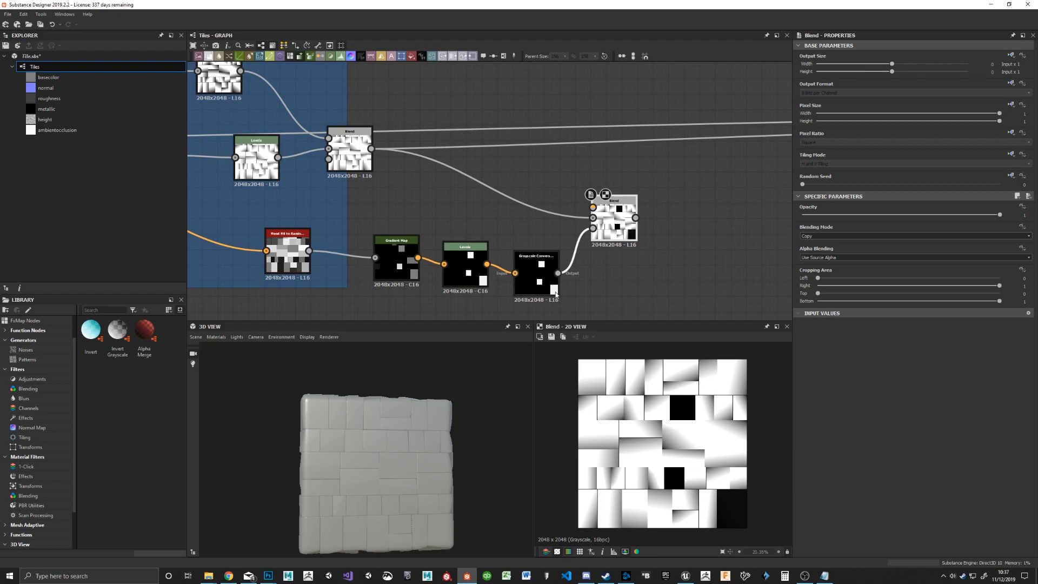
middle_drag(459, 108, 486, 158)
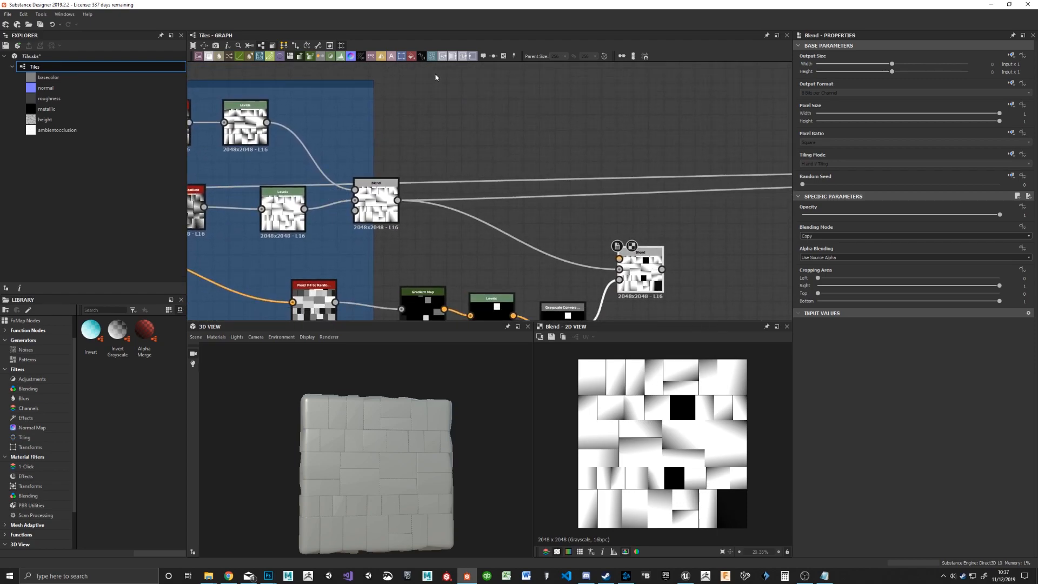
middle_drag(454, 81, 493, 127)
middle_drag(668, 191, 475, 102)
middle_drag(688, 213, 486, 208)
scroll(428, 215, down, 2)
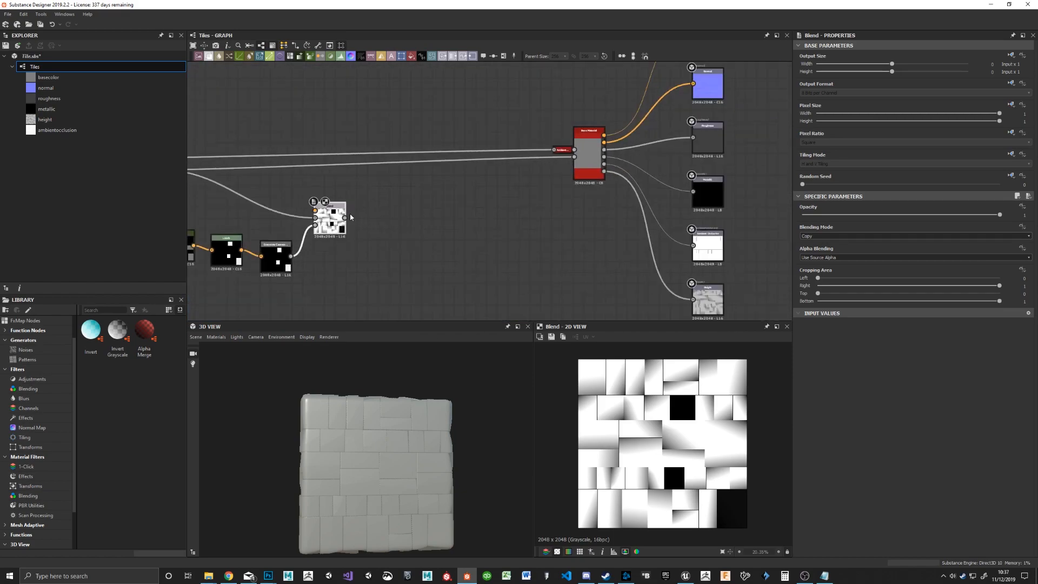
drag(347, 219, 575, 160)
Step: Examine the masked tiles and their displaced edges from several angles and distances in the 3D view
drag(417, 456, 389, 434)
right_drag(388, 431, 392, 413)
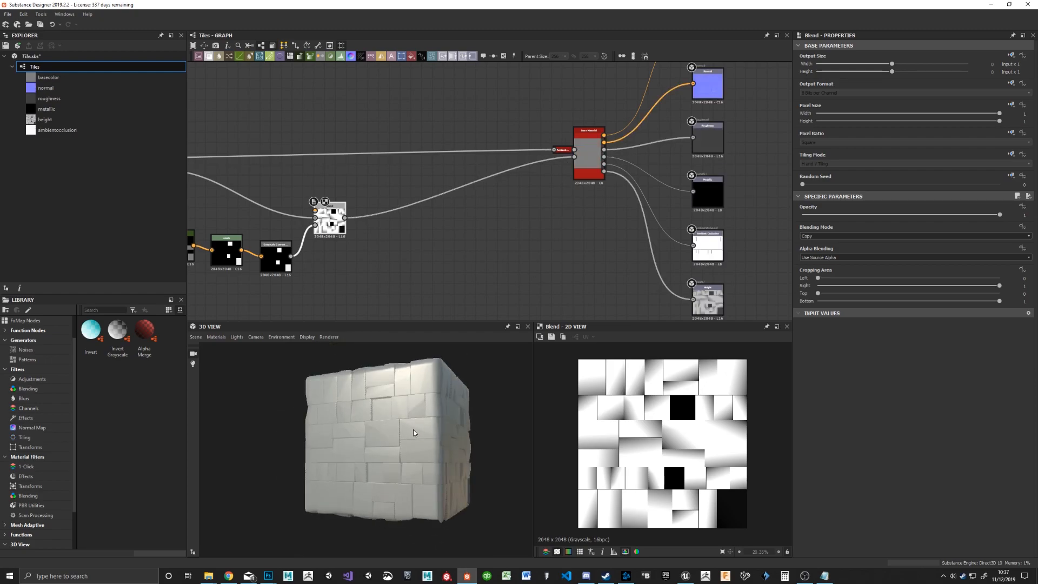
drag(392, 413, 388, 423)
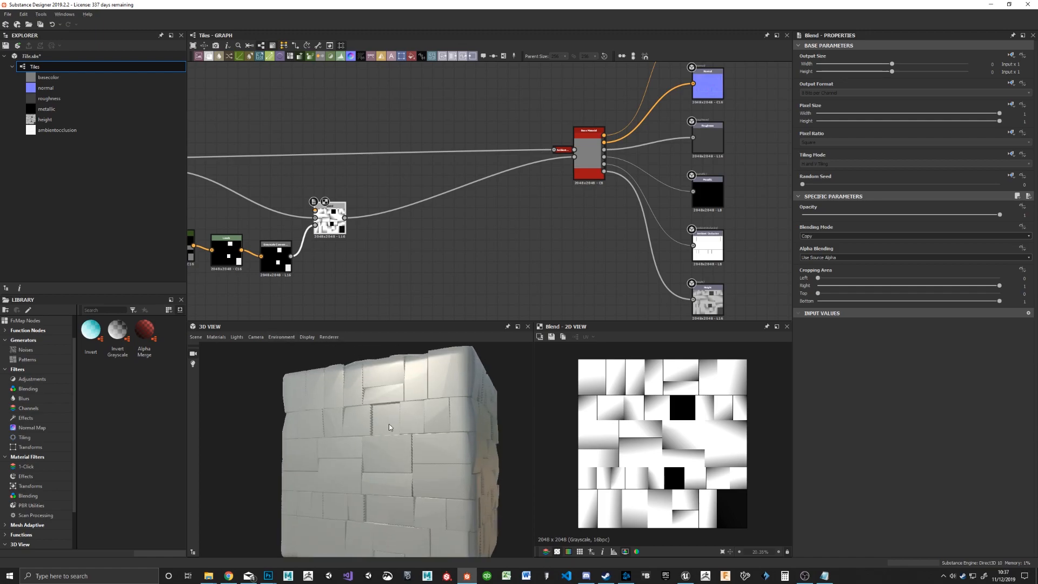
right_drag(388, 424, 411, 440)
drag(411, 440, 438, 426)
scroll(402, 433, down, 3)
scroll(438, 427, up, 3)
scroll(438, 427, down, 3)
Step: Switch the Default material's physically_metallic_roughness definition to Parallax Occlusion and inspect the tile surface in the 3D view
click(215, 337)
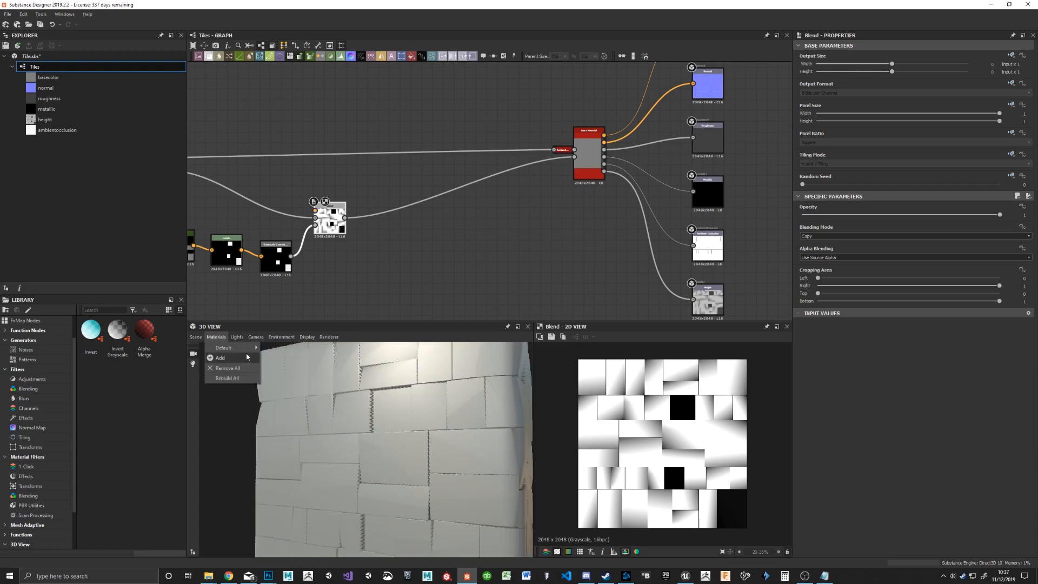
mouse_move(230, 348)
mouse_move(287, 362)
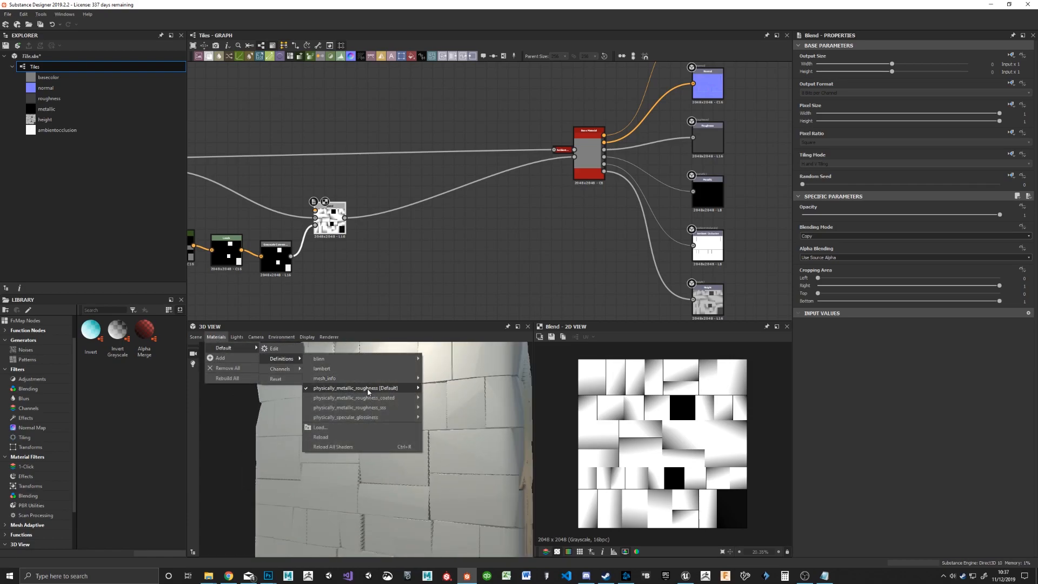
mouse_move(400, 387)
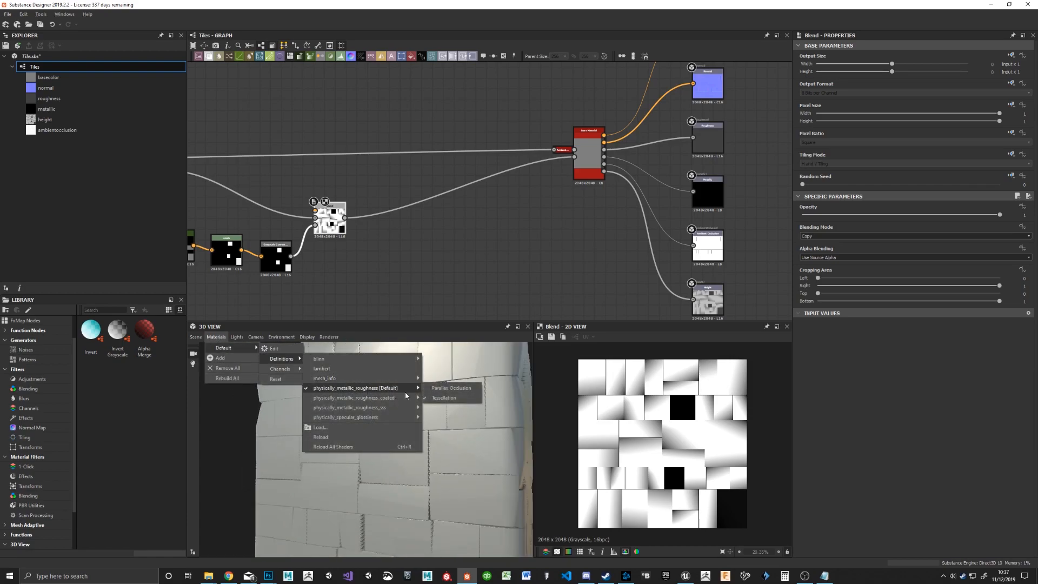
click(456, 389)
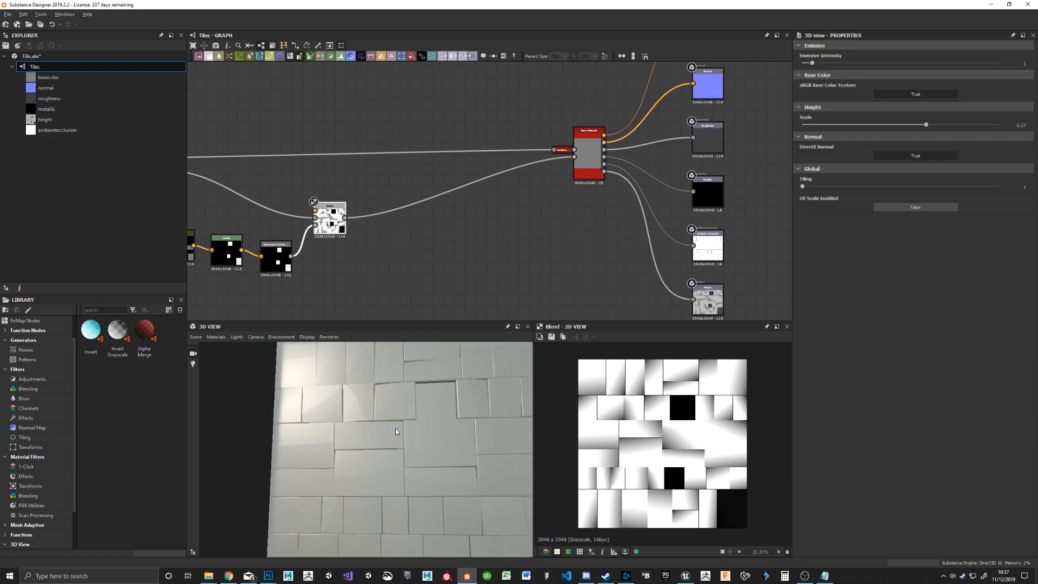
mouse_move(384, 427)
mouse_down()
mouse_move(379, 372)
mouse_move(386, 405)
mouse_up()
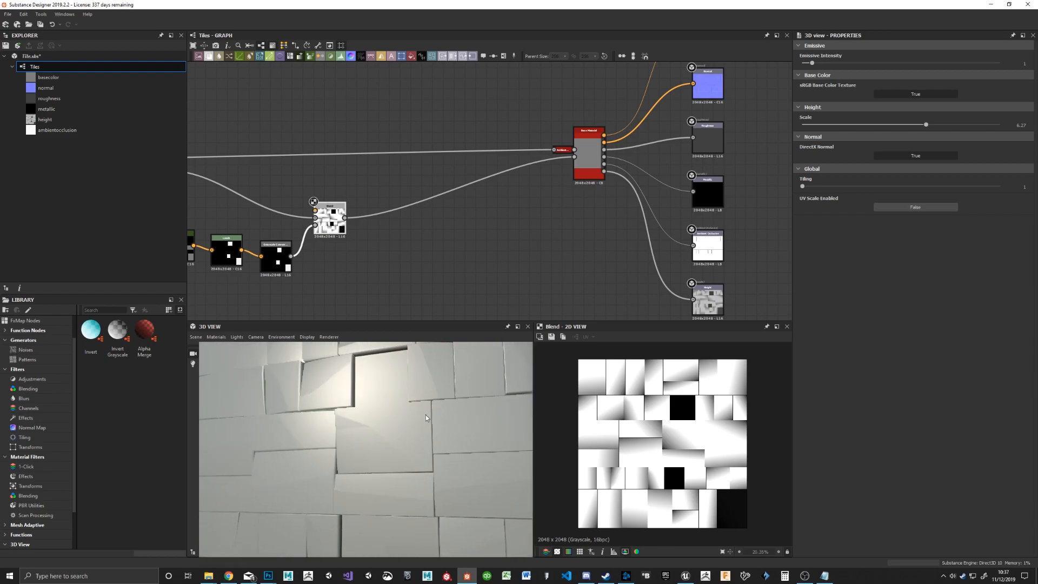
drag(473, 427, 397, 411)
Step: Add a Slope Blur Grayscale node fed by the tile gradient Blend and connect its output to the new Blend's foreground input
middle_drag(331, 184, 521, 232)
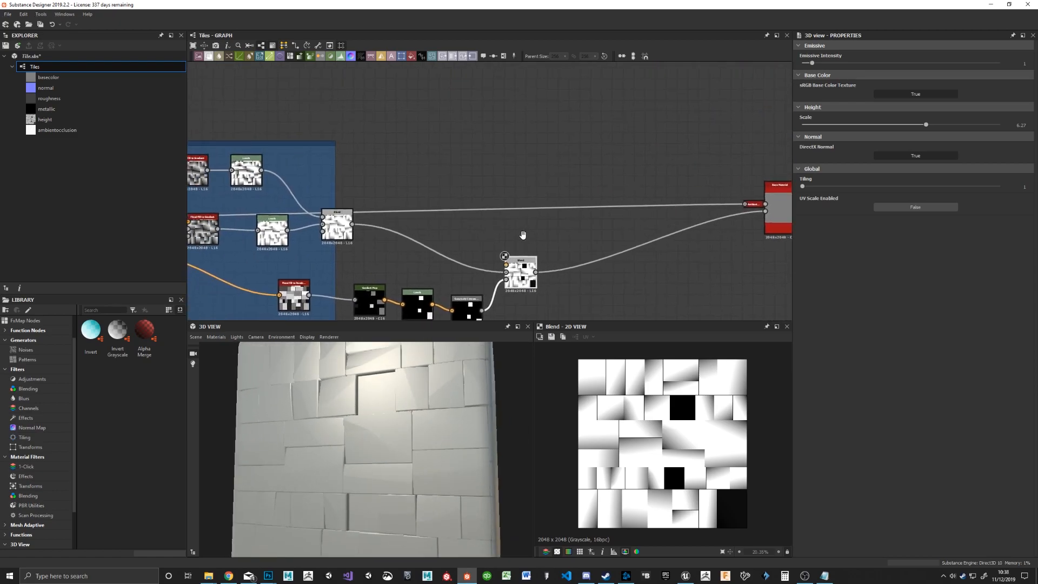
key(space)
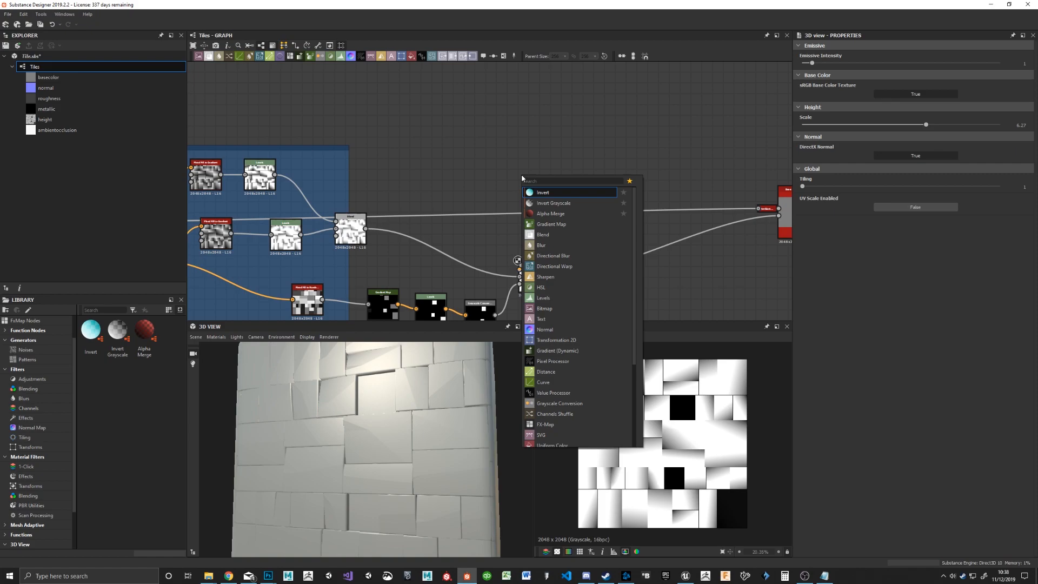
text(slo)
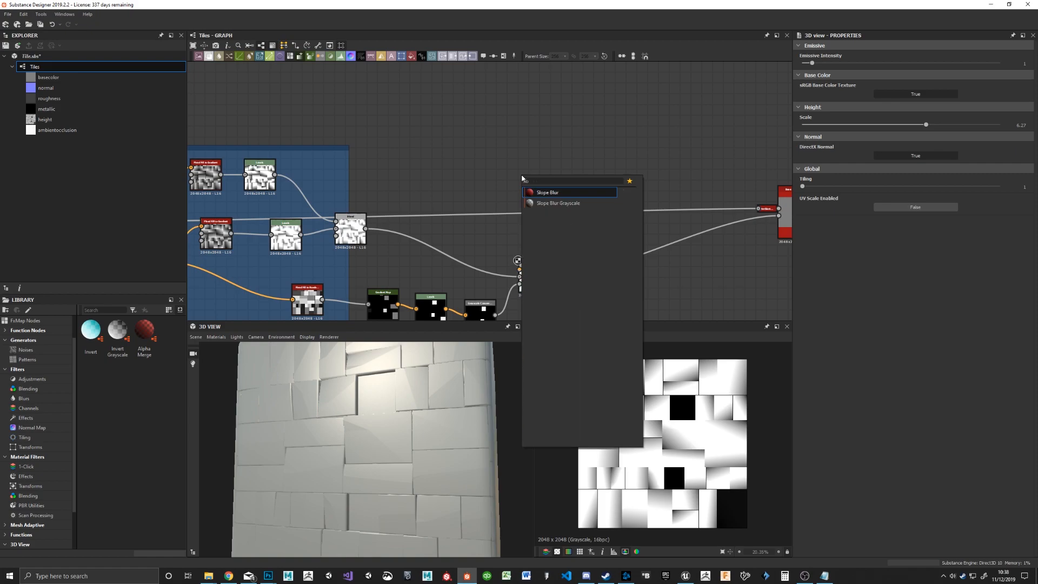
key(Down)
key(Return)
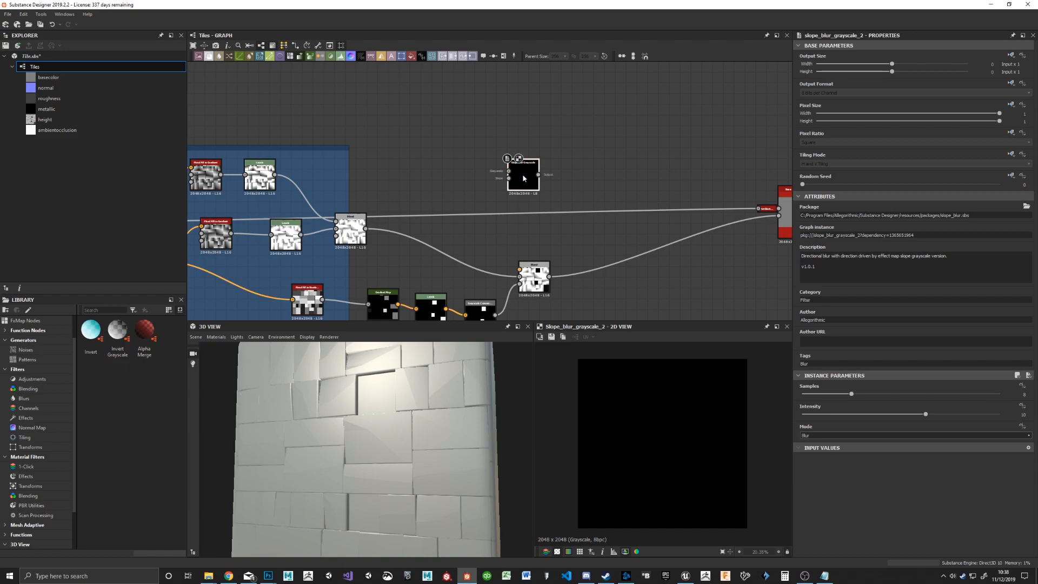
drag(366, 228, 520, 269)
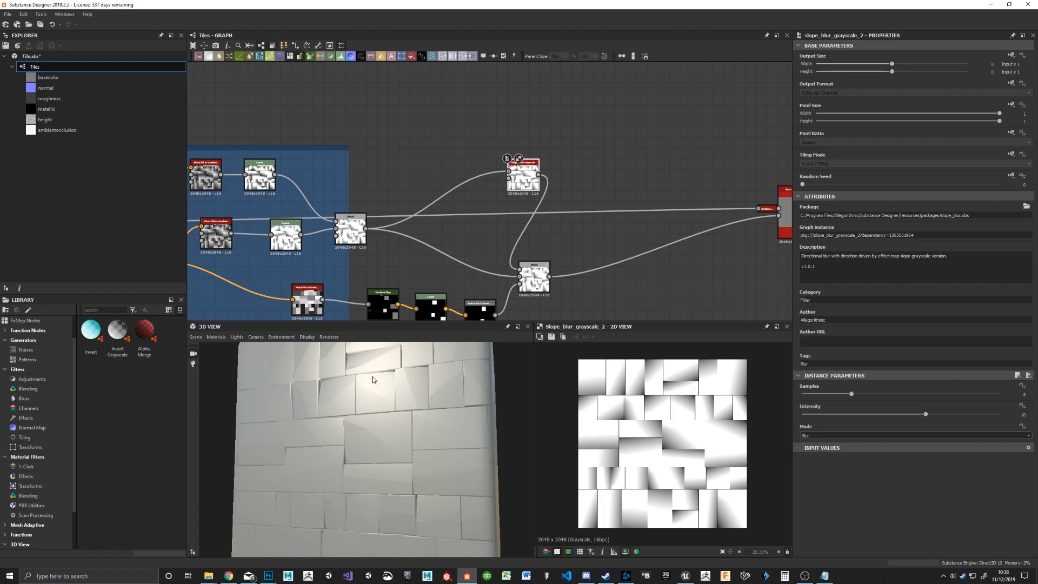
drag(531, 192, 521, 160)
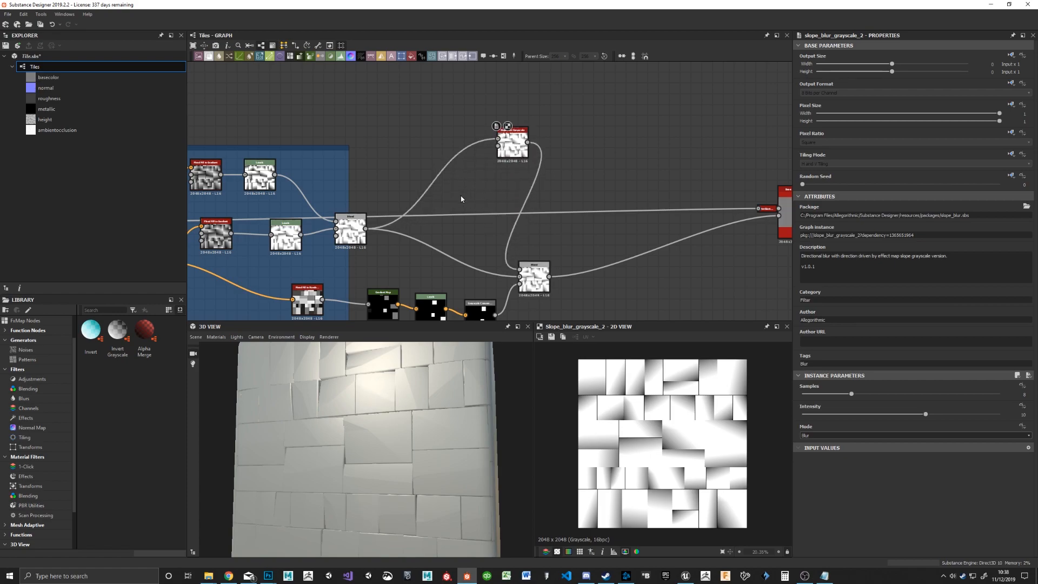
Step: Add a Perlin Noise node and connect it to the Slope Blur Grayscale node's slope input
key(space)
text(per)
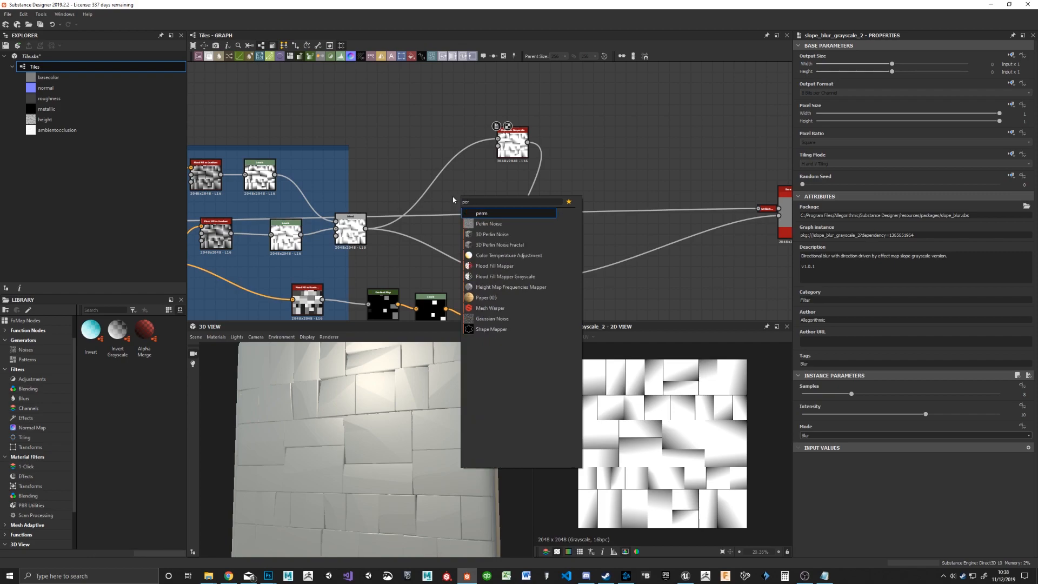
key(Down)
key(Return)
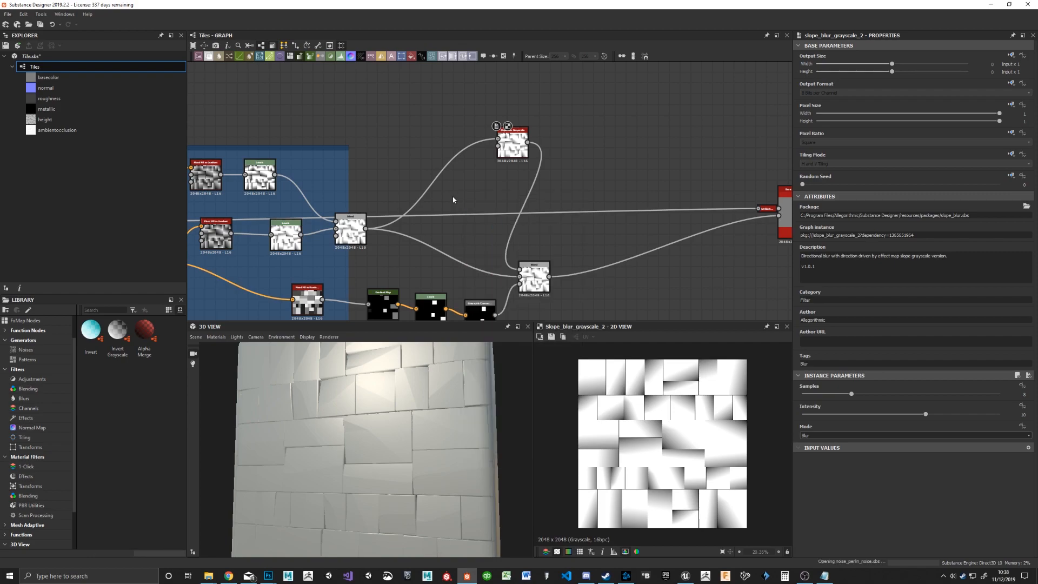
drag(473, 197, 509, 157)
Step: Set the Slope Blur Grayscale node's Samples to 32 and its Intensity to 0.2
double_click(525, 159)
scroll(616, 434, up, 3)
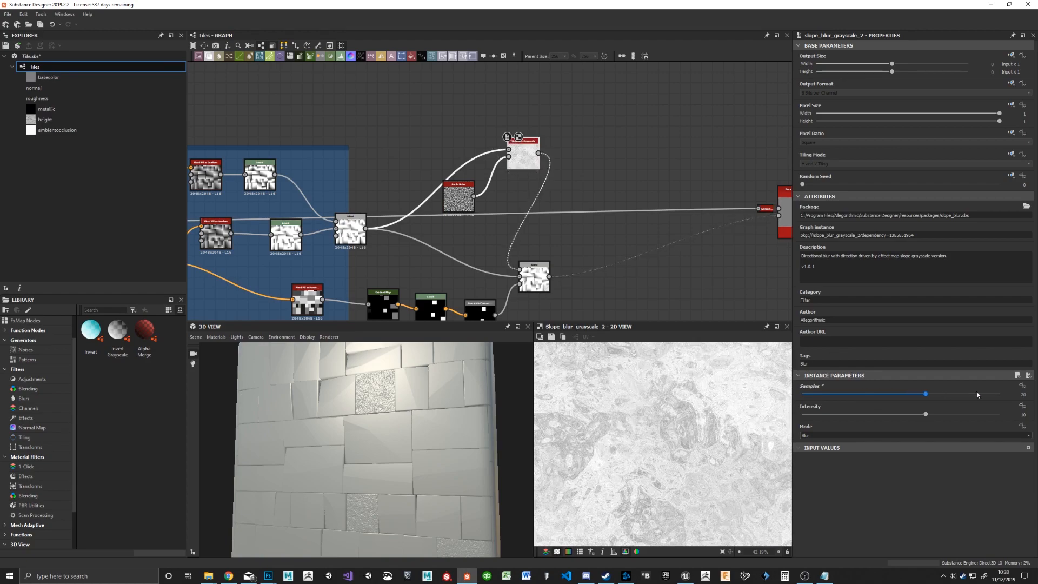
drag(864, 396, 1000, 394)
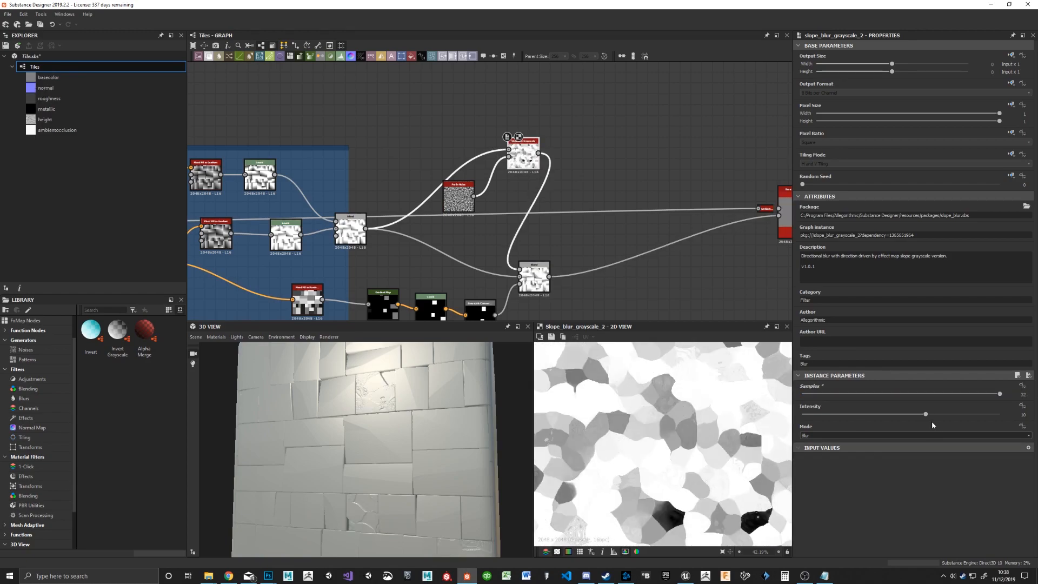
drag(926, 414, 805, 418)
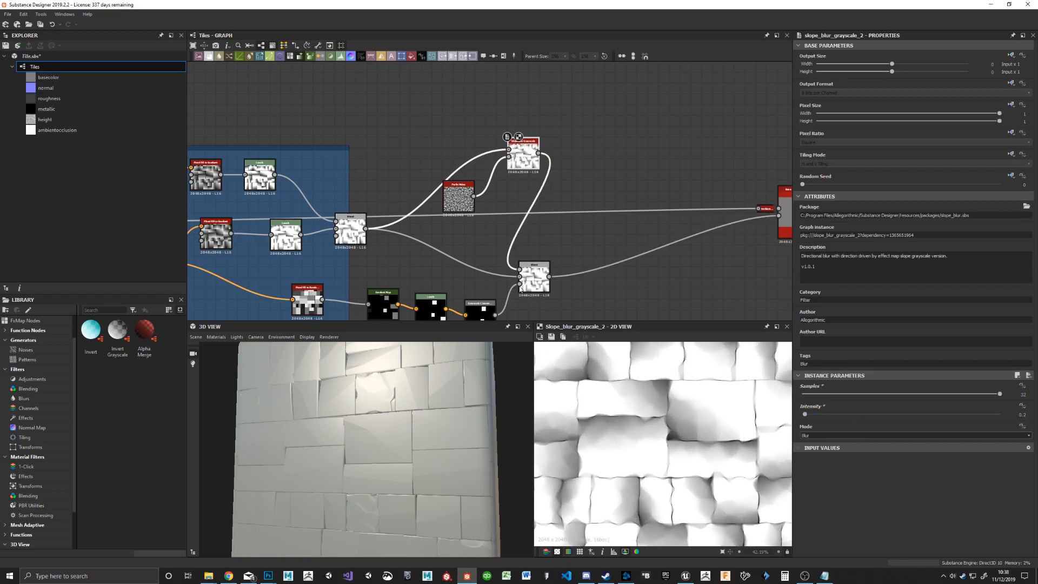
Step: Set the Scale of the Perlin Noise driving the Slope Blur Grayscale to 7
double_click(459, 197)
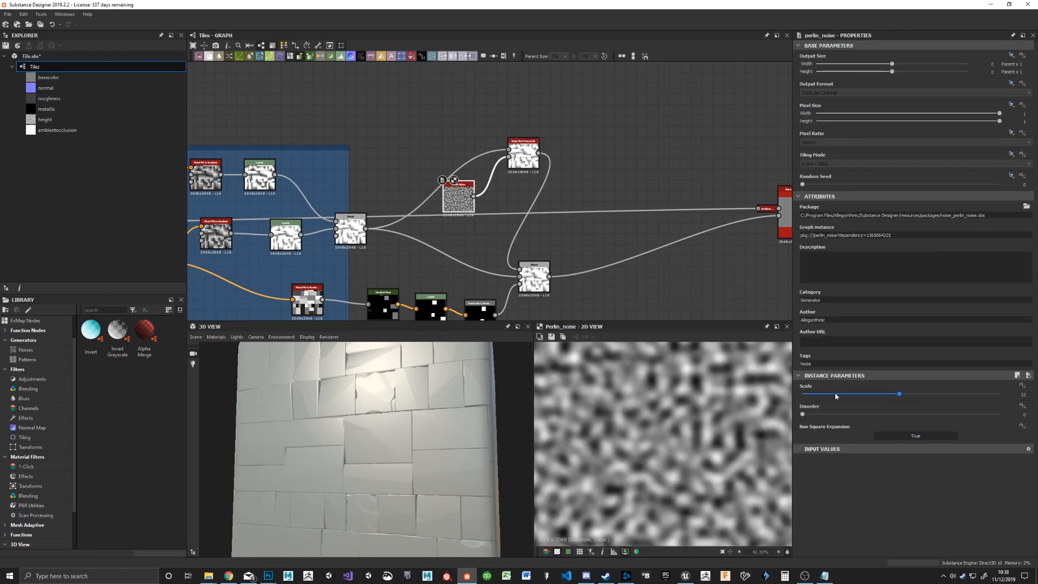
right_drag(370, 409, 412, 375)
middle_drag(412, 375, 408, 409)
right_drag(392, 439, 366, 404)
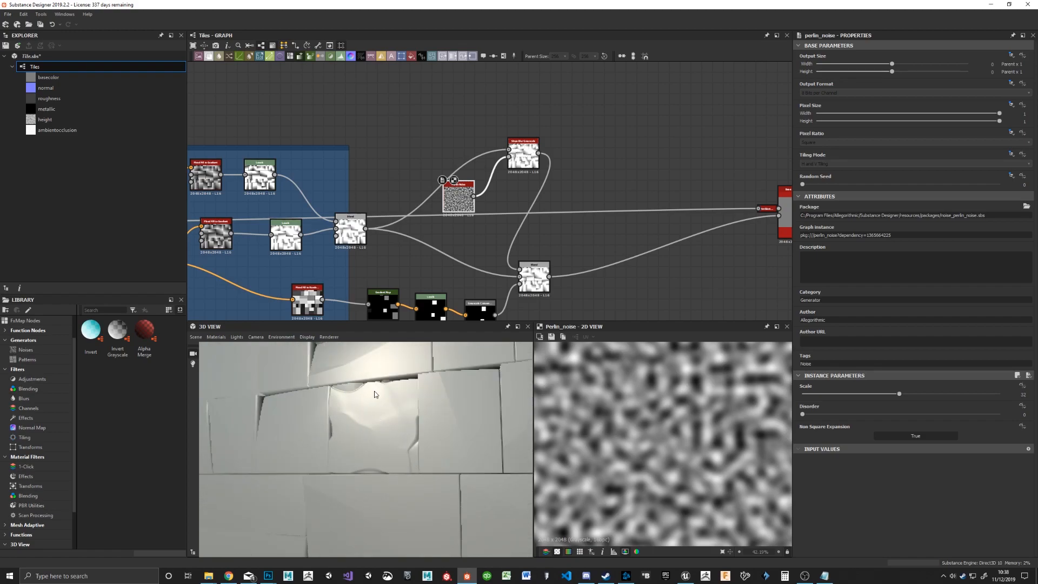
drag(522, 153, 520, 132)
click(449, 206)
click(812, 394)
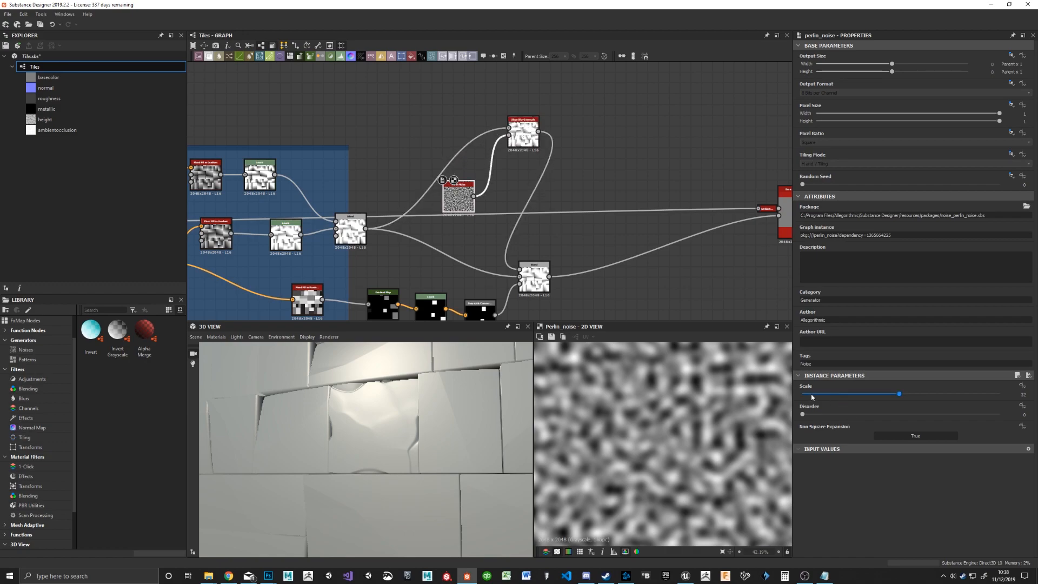
drag(812, 394, 821, 395)
Step: Set the Slope Blur Grayscale Intensity to about 1.02, rearrange it with its Perlin Noise, and set the noise Scale to 11
double_click(523, 132)
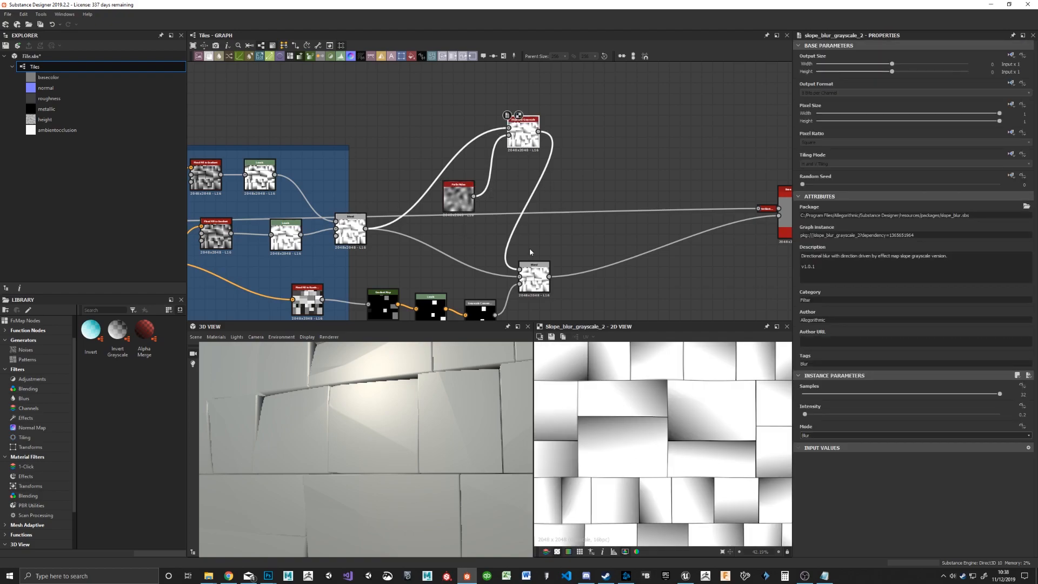
drag(812, 417, 815, 417)
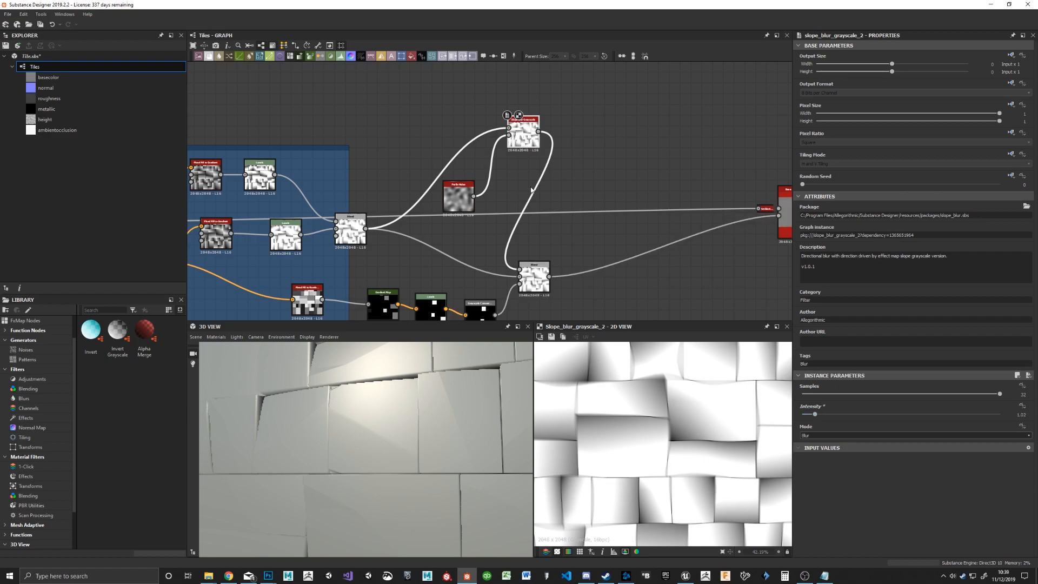
drag(458, 206, 409, 168)
click(410, 165)
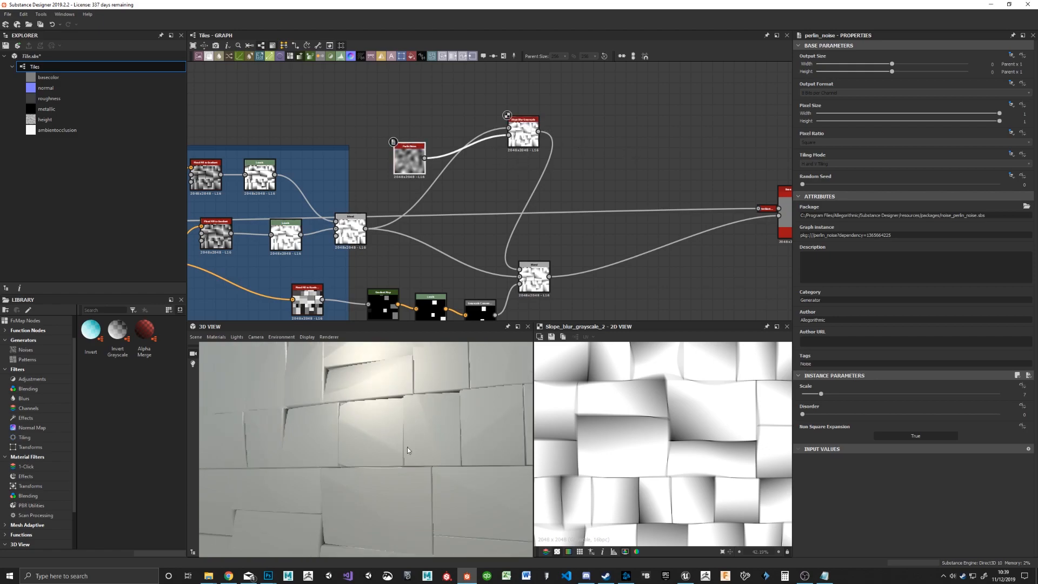
drag(524, 136, 387, 155)
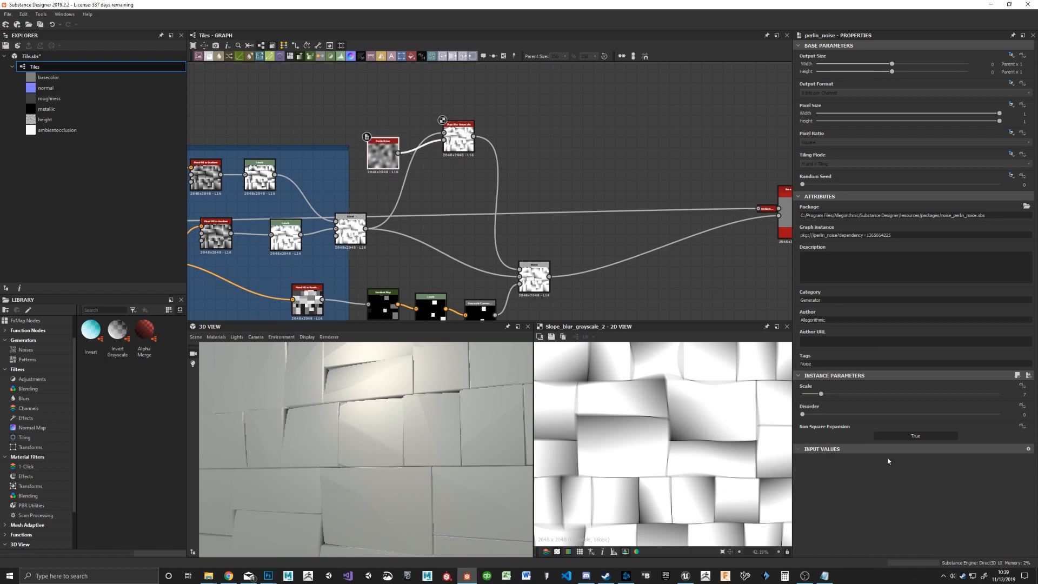
drag(820, 397, 836, 397)
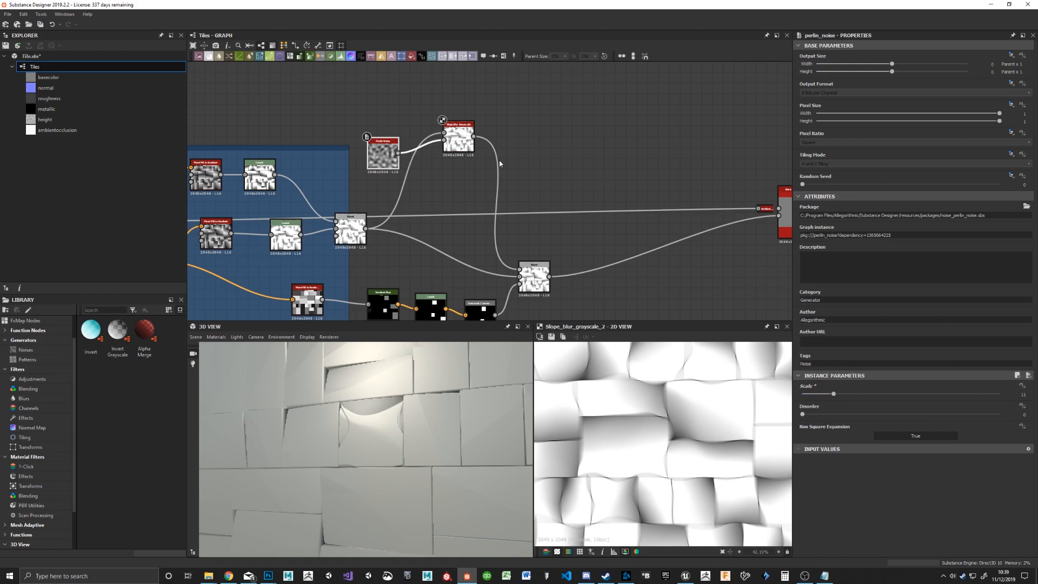
Step: Insert an Edge Detect node after the Slope Blur Grayscale, with Edge Width 2.81 and Edge Roundness about 0.3
click(462, 142)
key(space)
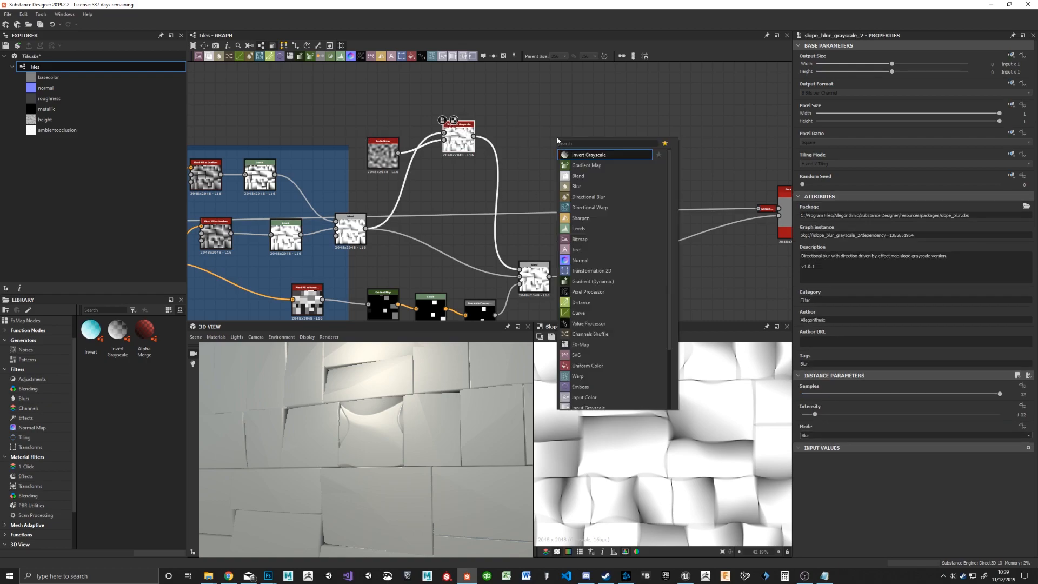
text(edge)
key(Return)
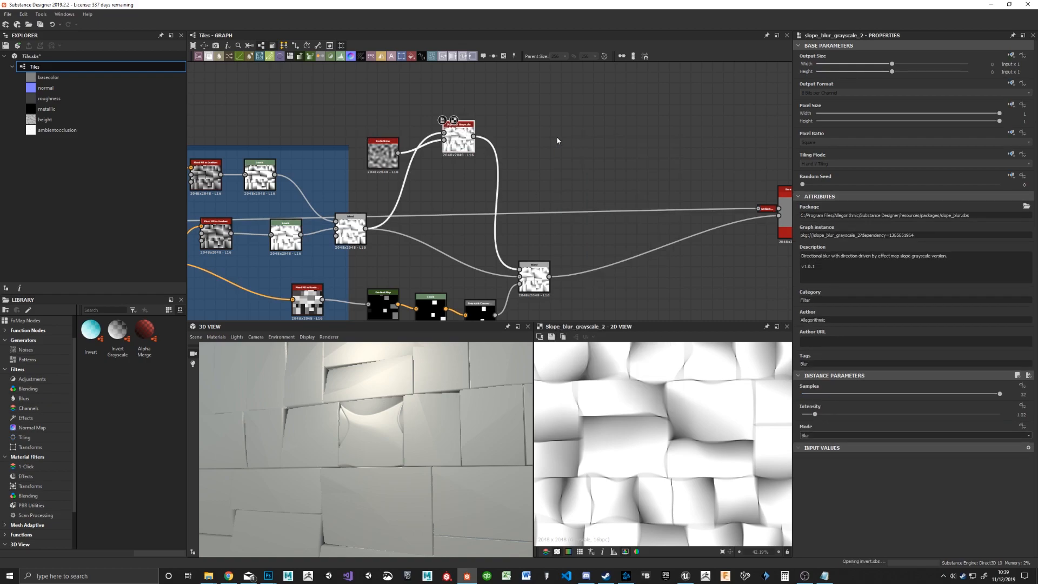
drag(514, 149, 503, 176)
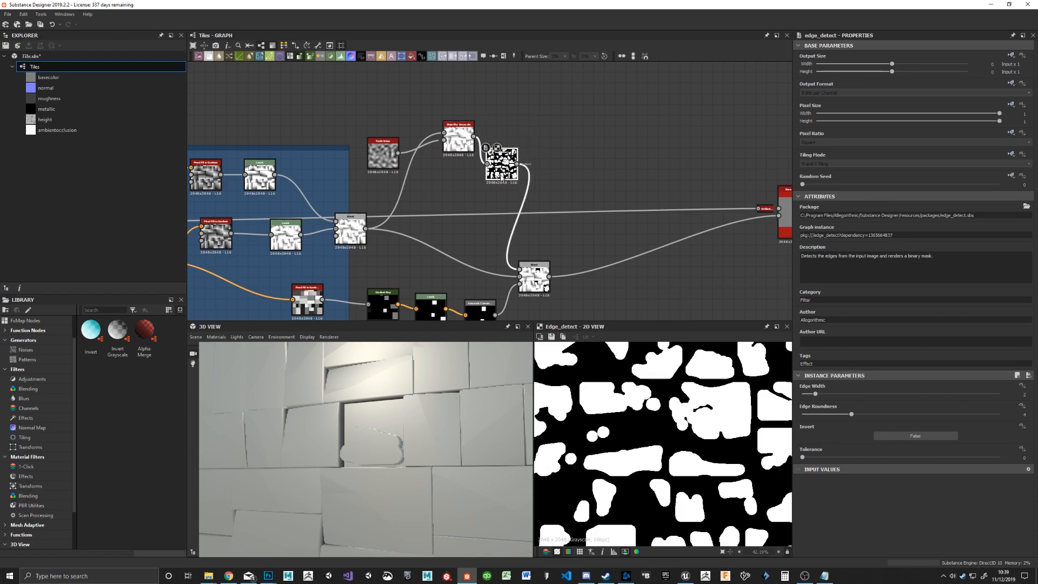
drag(840, 413, 805, 414)
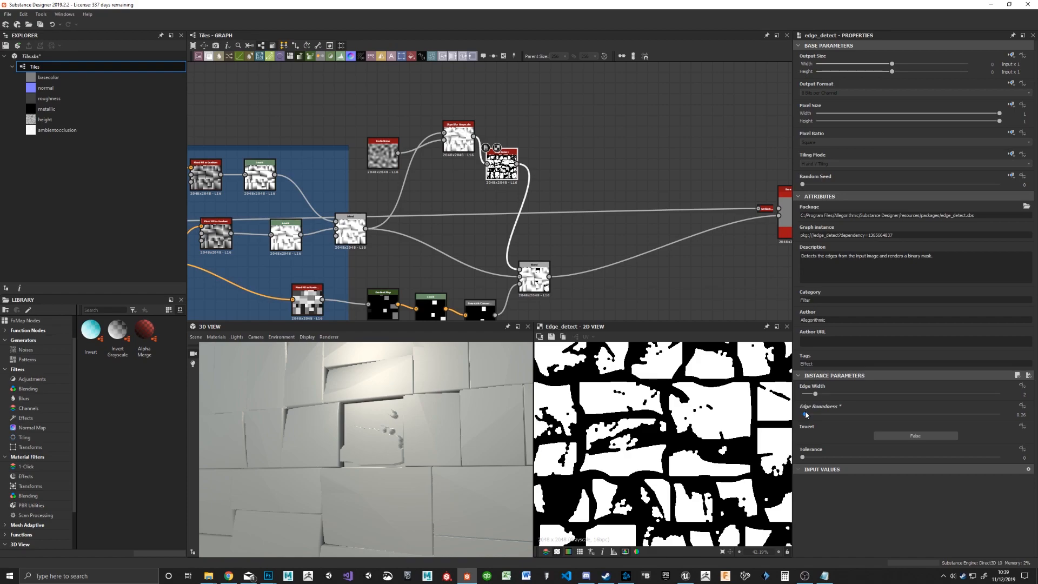
drag(815, 394, 827, 395)
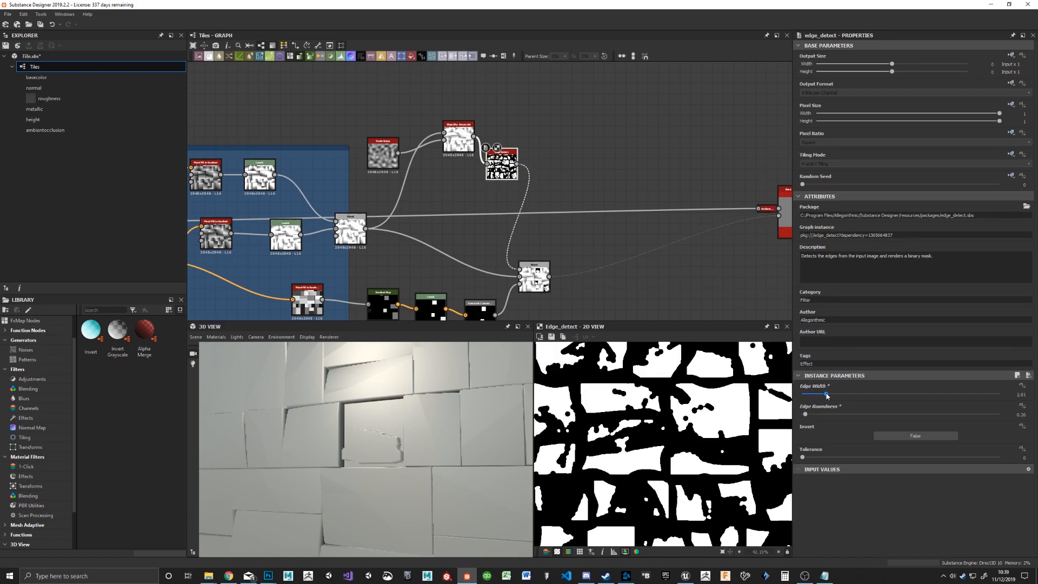
Step: Rewire the chain so the tile gradient Blend feeds Edge Detect, then Slope Blur Grayscale, and connect that output to the new Blend's foreground input
drag(367, 229, 425, 193)
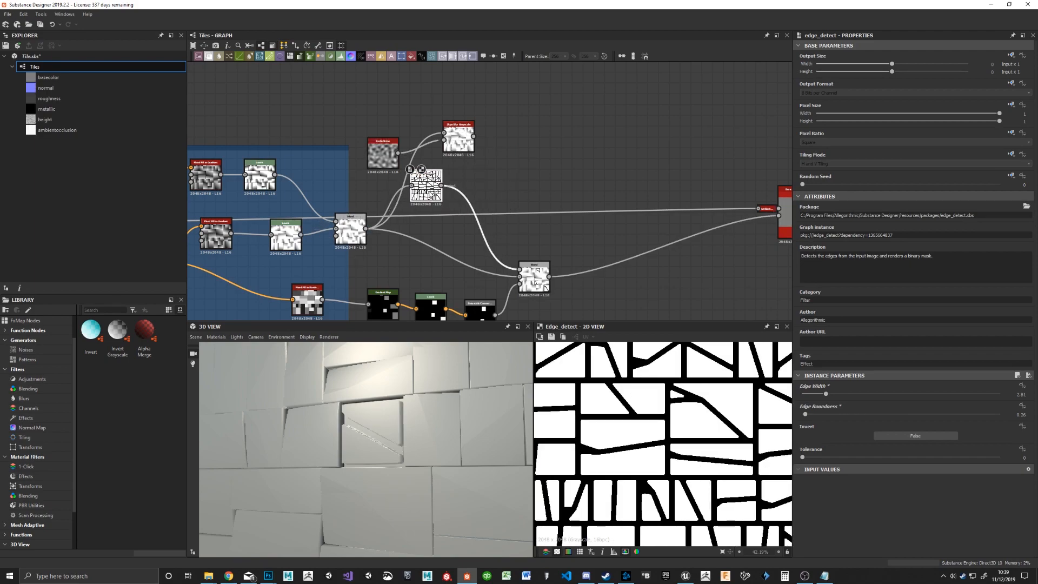
drag(447, 140, 501, 135)
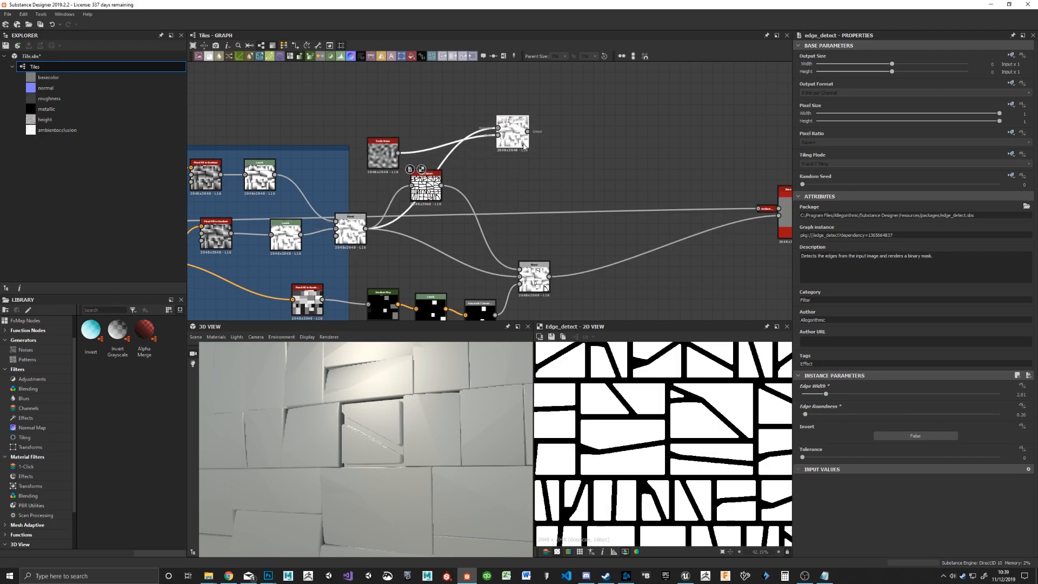
double_click(511, 135)
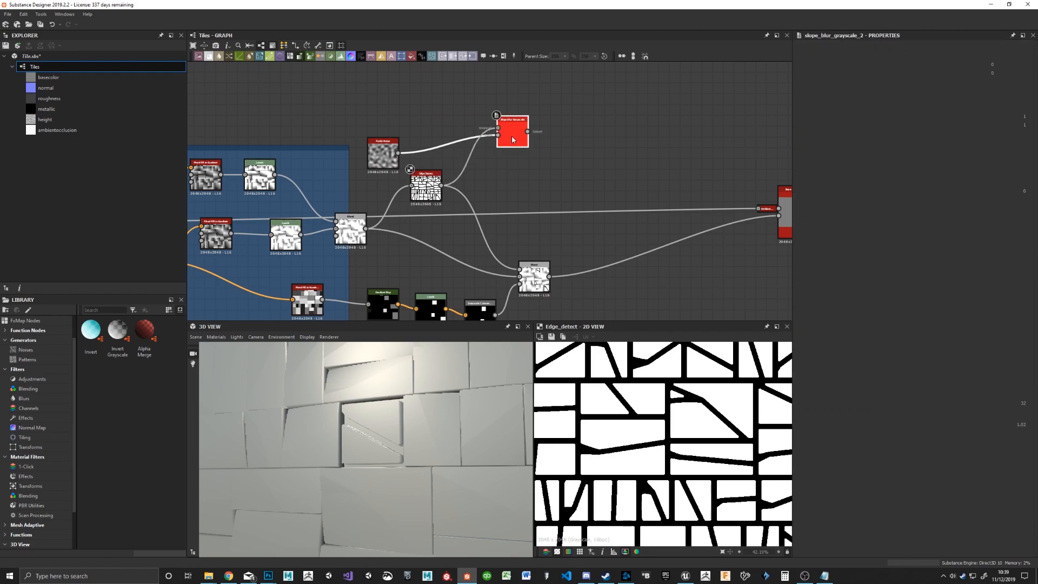
drag(528, 132, 520, 276)
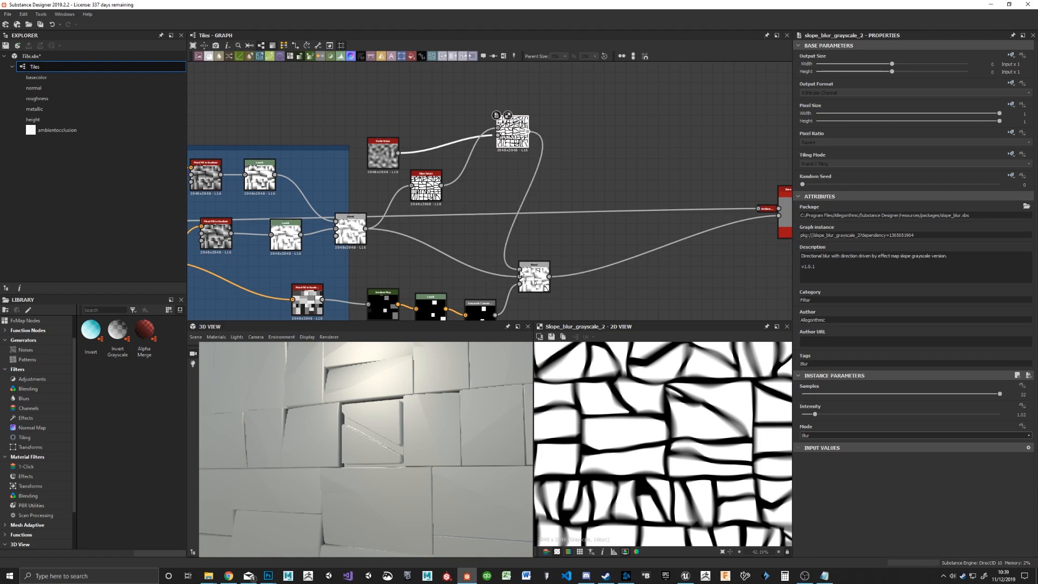
drag(510, 132, 500, 171)
drag(426, 187, 404, 211)
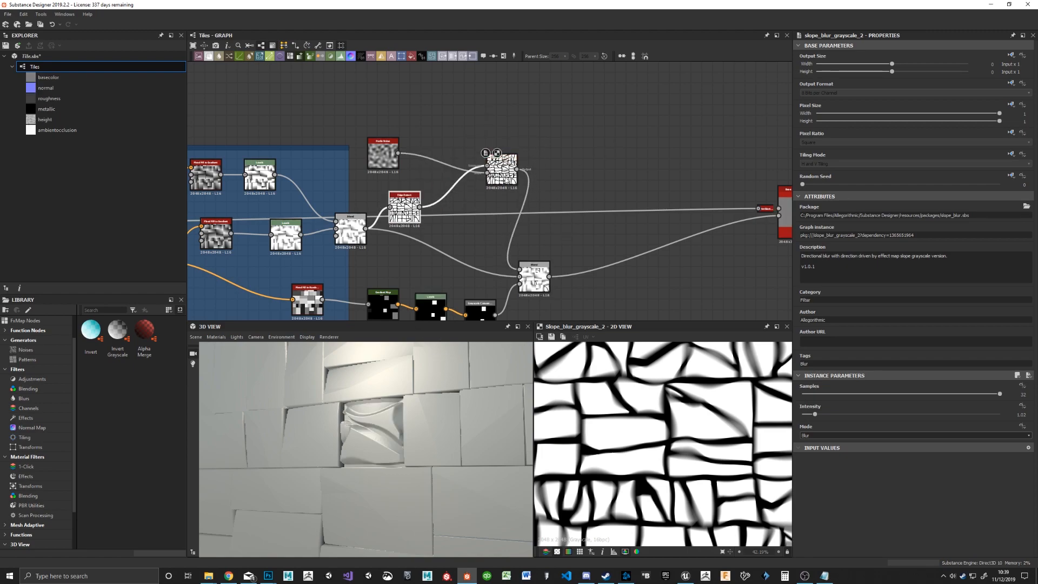
drag(502, 172, 512, 156)
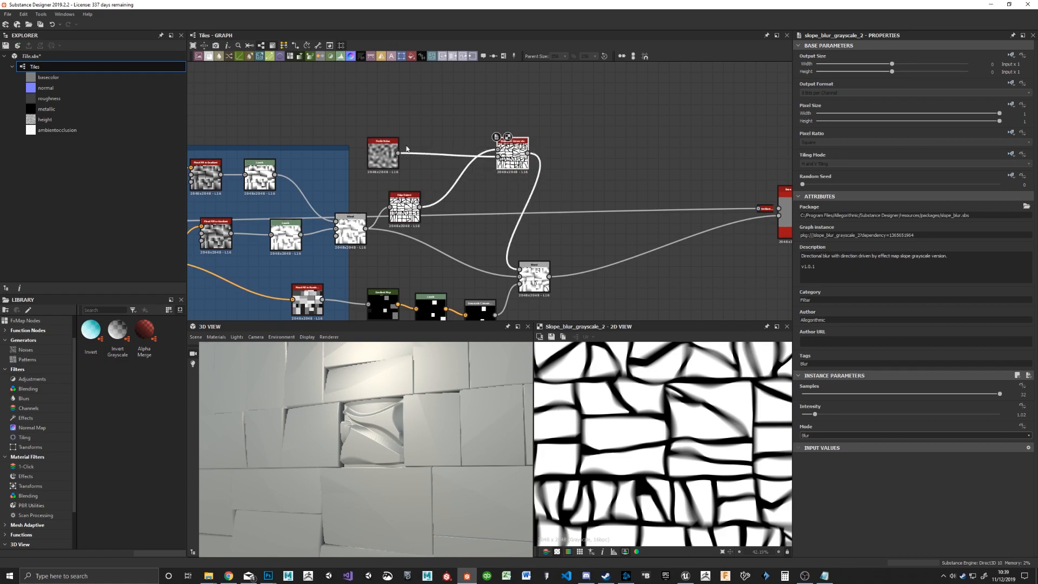
Step: Set the Perlin Noise Disorder to 0.5 and the Slope Blur Grayscale Intensity to 0.88
drag(383, 153, 383, 131)
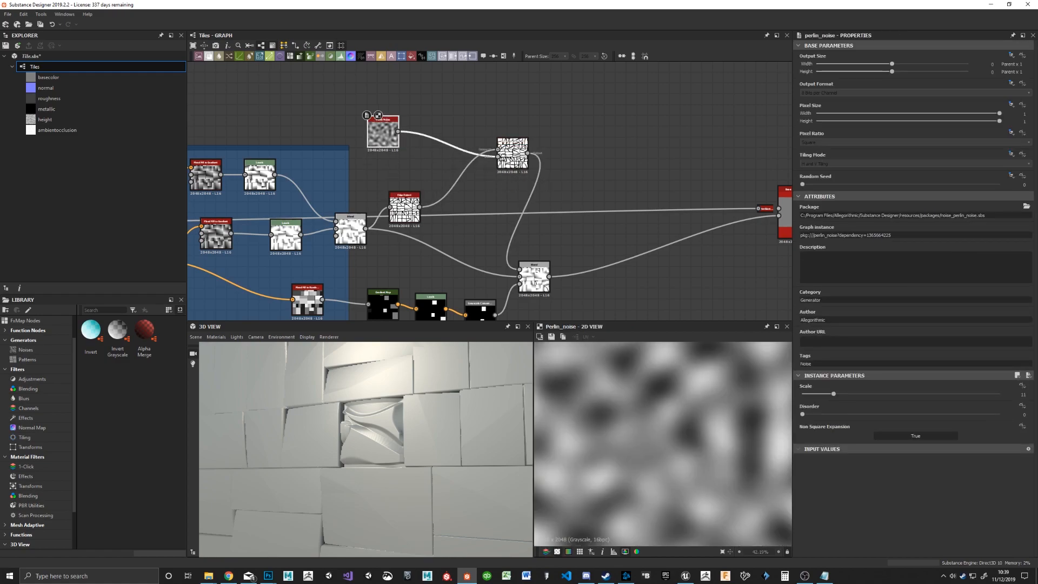
drag(802, 415, 901, 415)
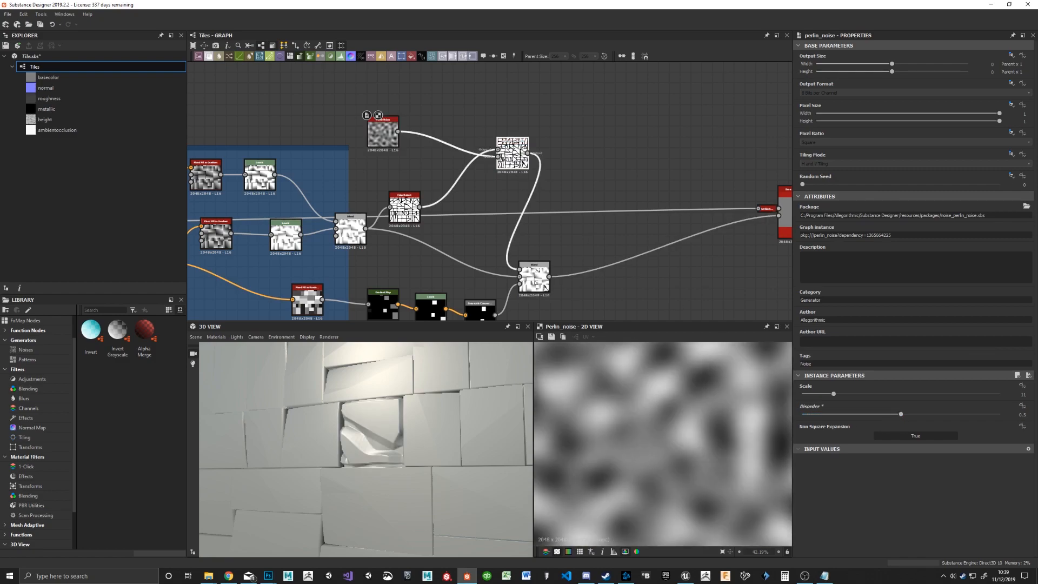
double_click(520, 160)
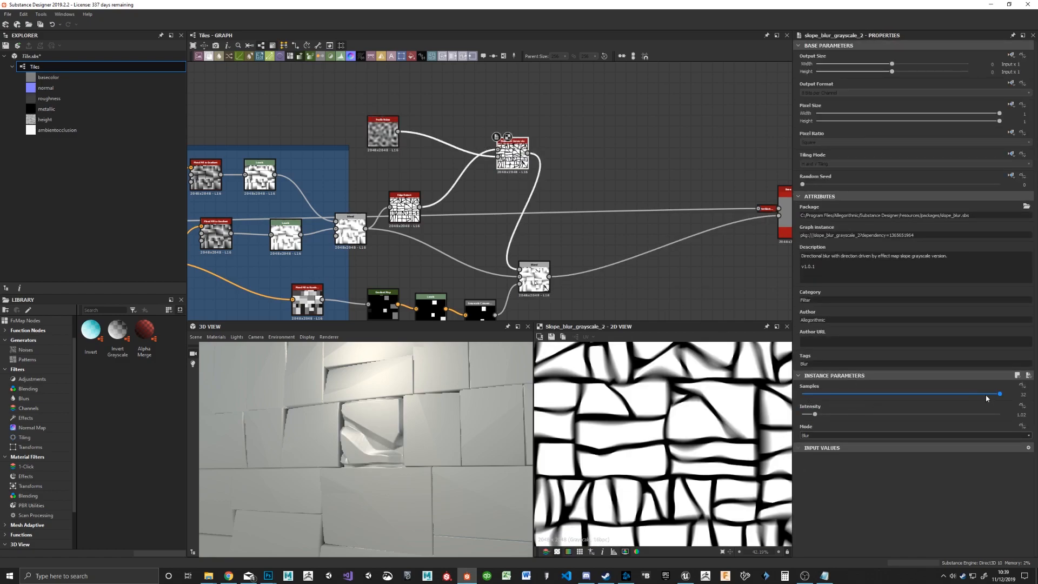
drag(815, 418, 815, 419)
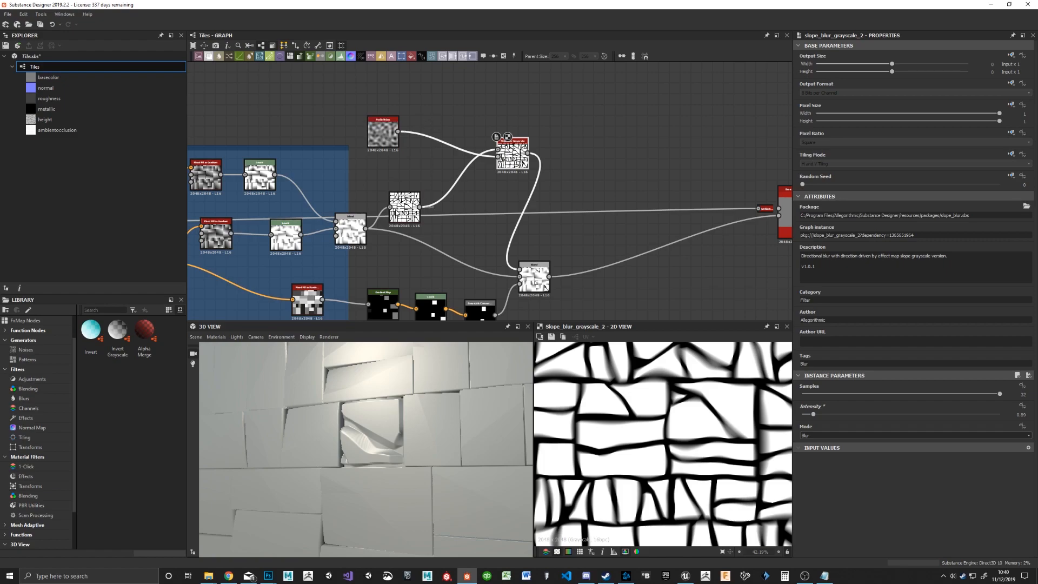
Step: Thin the detected tile edges by setting the Edge Detect node's Edge Width to 1.28 and Edge Roundness to 0.43
click(405, 206)
drag(820, 396, 806, 398)
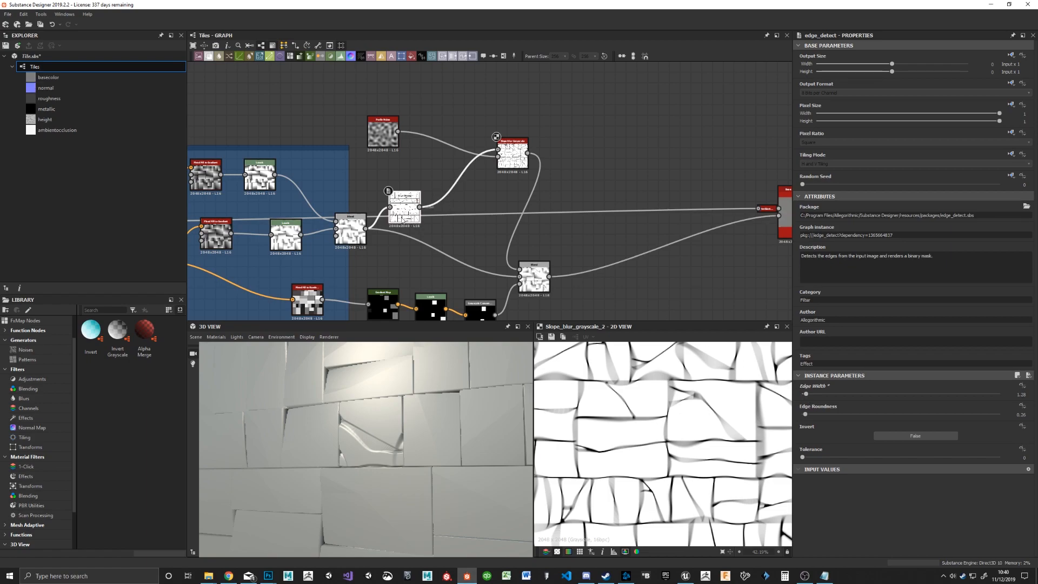
double_click(405, 212)
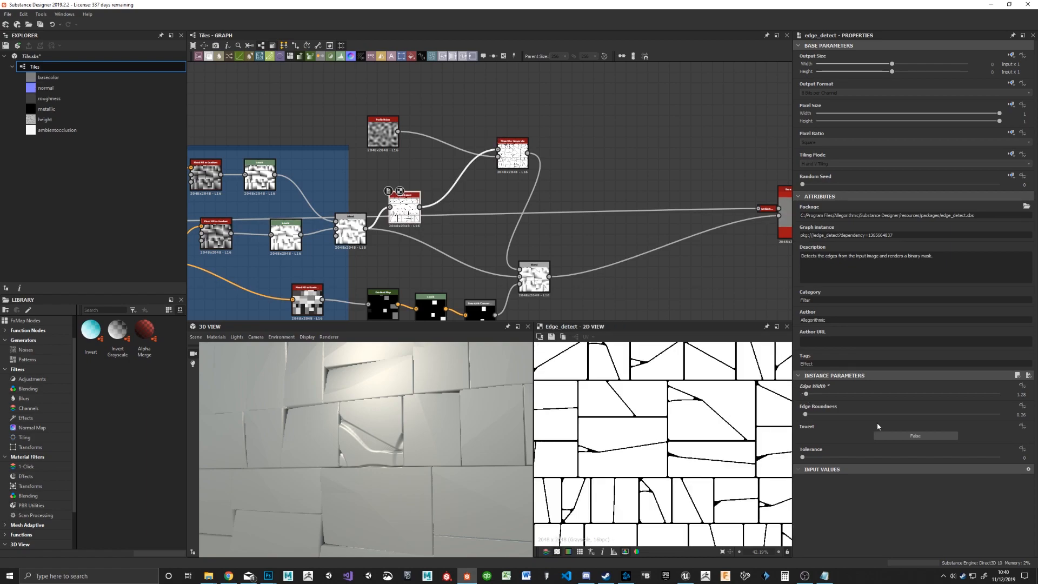
drag(805, 418, 809, 418)
Step: Insert a Blur HQ Grayscale node between the Slope Blur Grayscale and the new Blend, with its Intensity at about 0.7
drag(498, 137, 466, 148)
key(space)
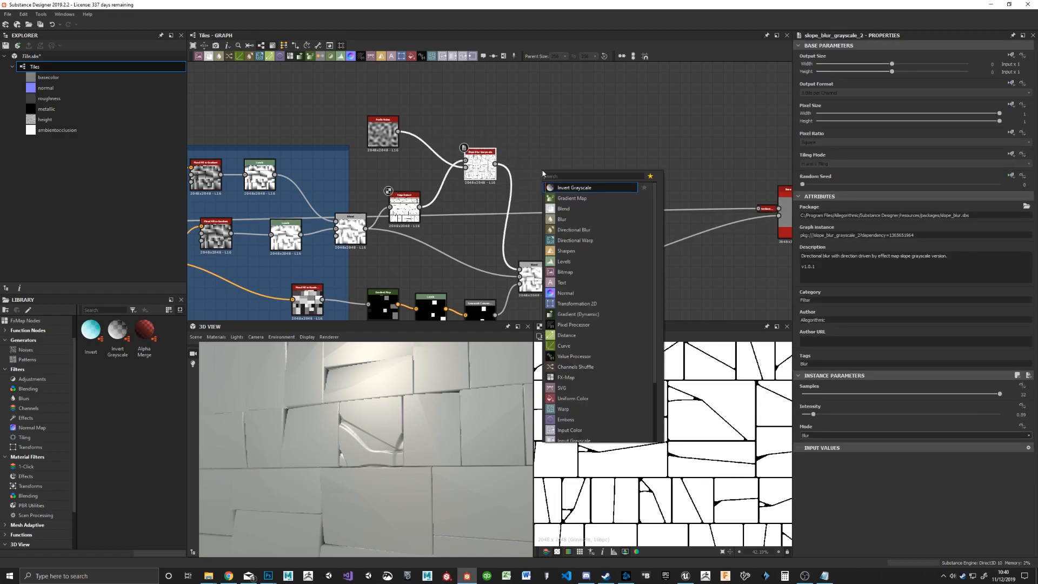
text(blur)
key(Down)
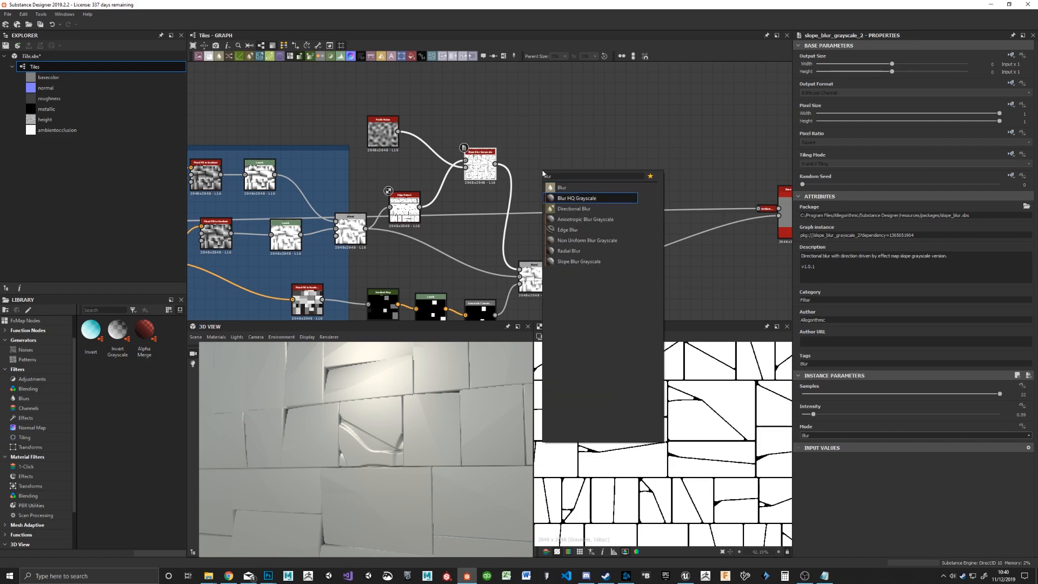
key(Return)
drag(544, 173, 527, 195)
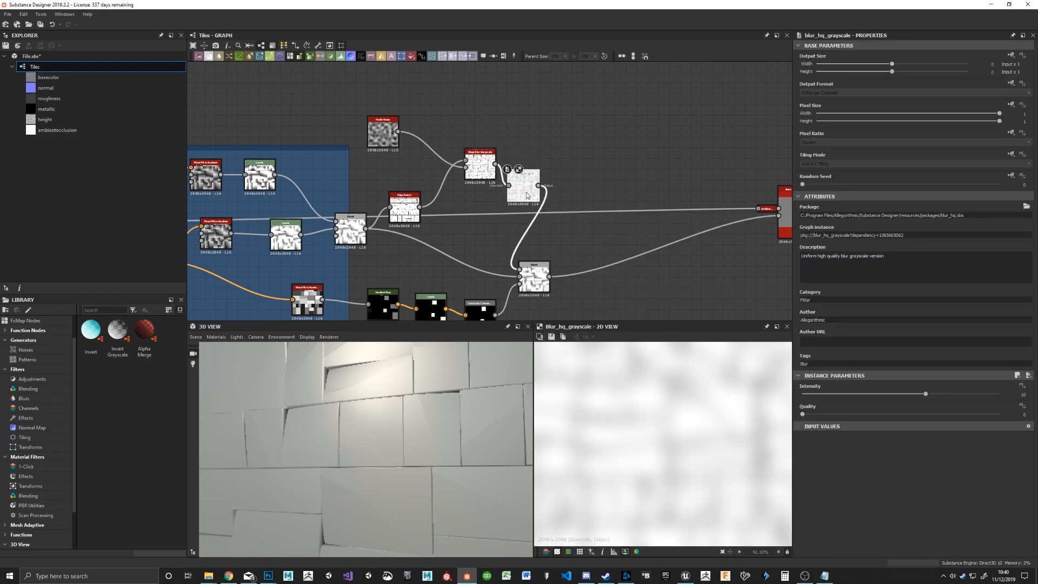
click(813, 394)
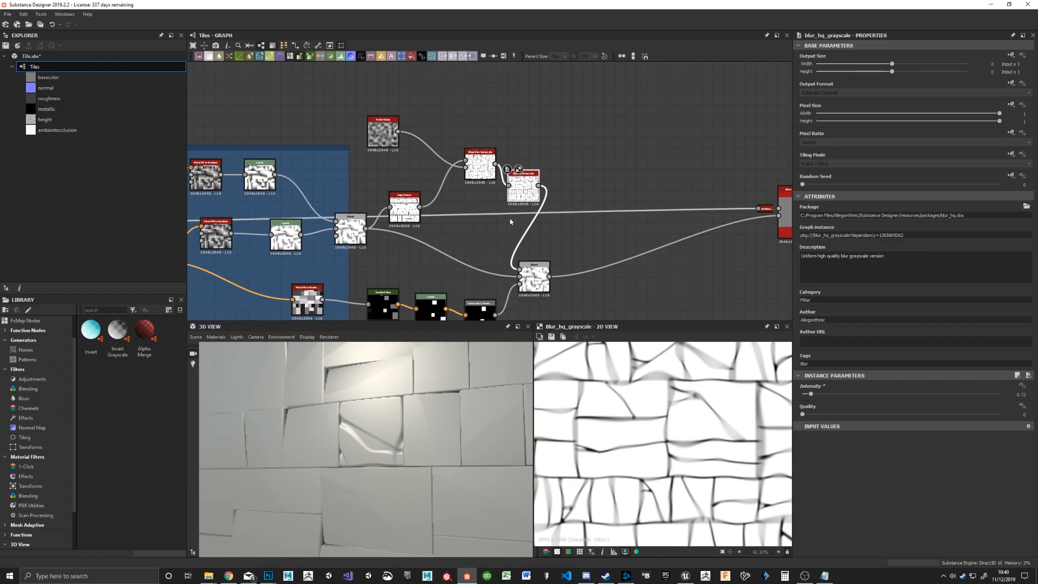
drag(810, 396, 812, 395)
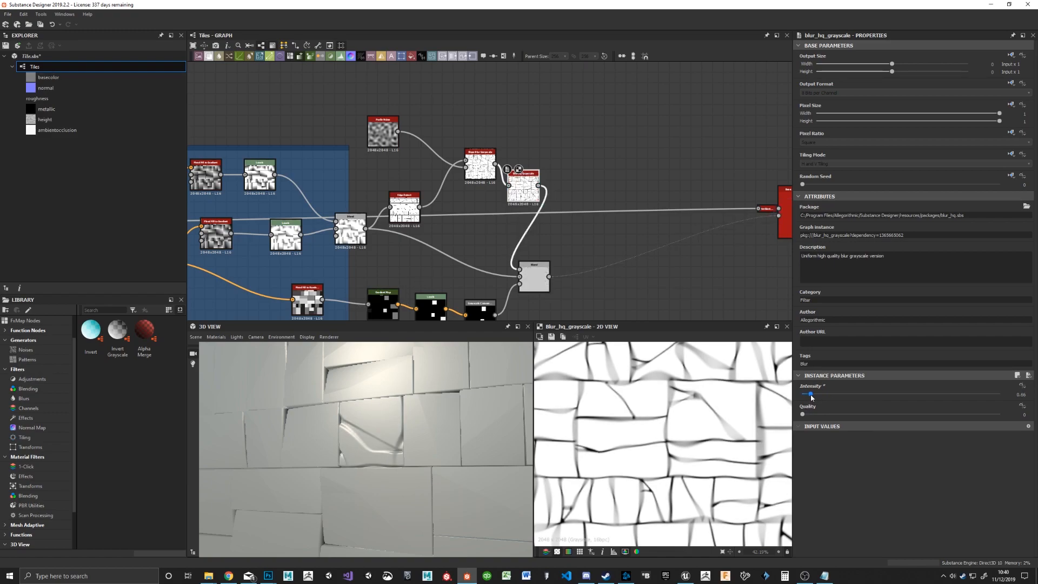
Step: Rearrange the Edge Detect and Slope Blur Grayscale nodes to leave room for another node between them
drag(480, 163, 459, 151)
drag(402, 214, 381, 193)
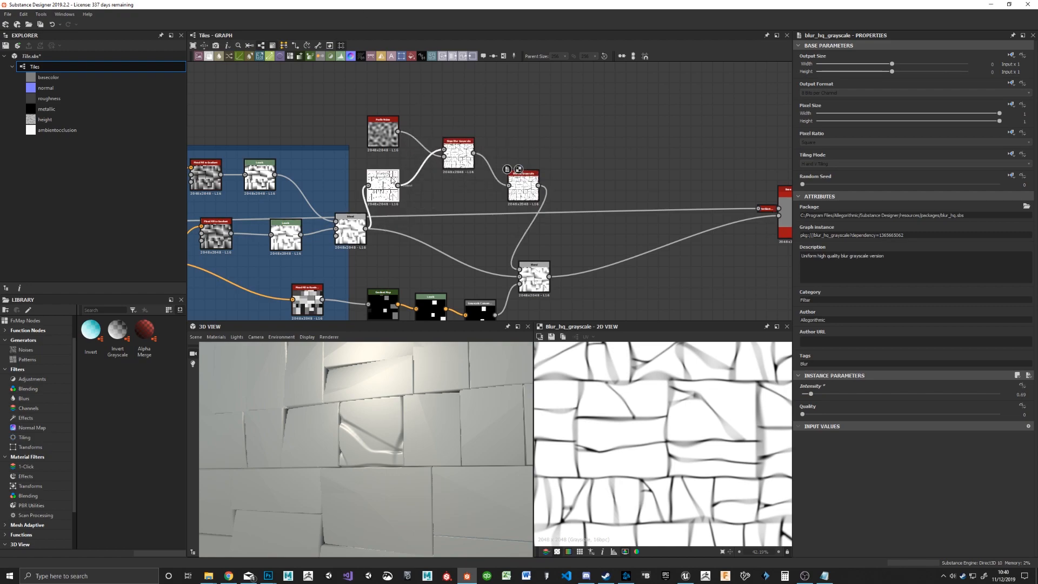
click(388, 183)
drag(460, 166, 502, 95)
click(429, 127)
drag(442, 159, 500, 148)
Step: Insert a Blur HQ Grayscale between Edge Detect and Slope Blur Grayscale, set its Intensity to 0.98, and inspect the tiles in the 3D view
click(386, 186)
key(space)
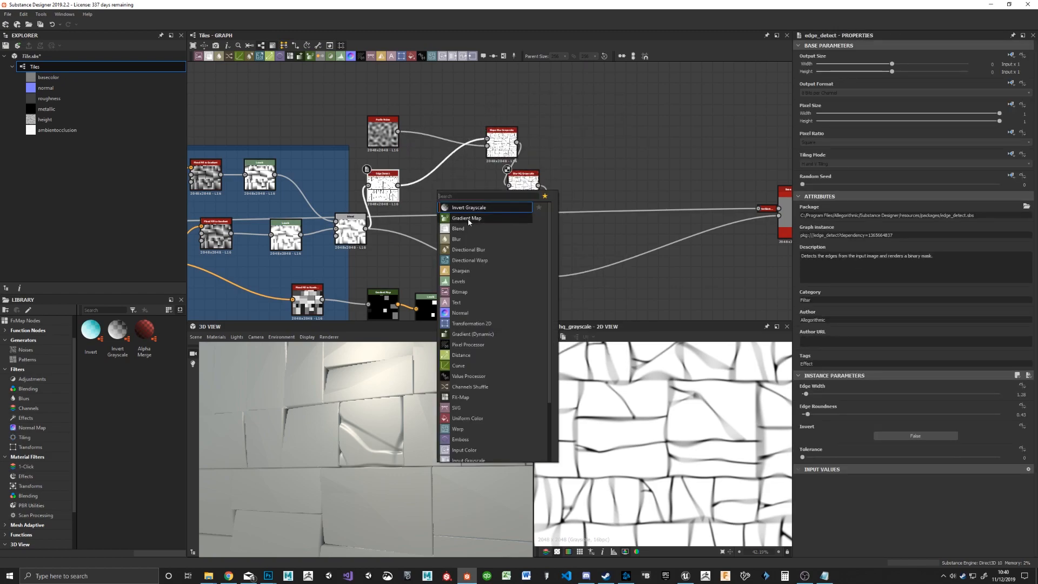
text(blur)
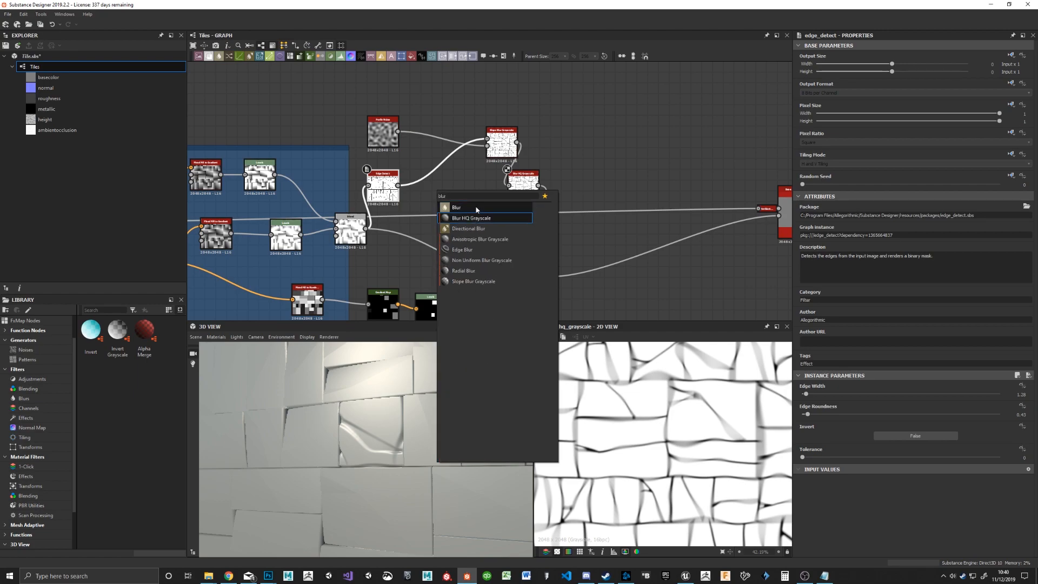
click(465, 218)
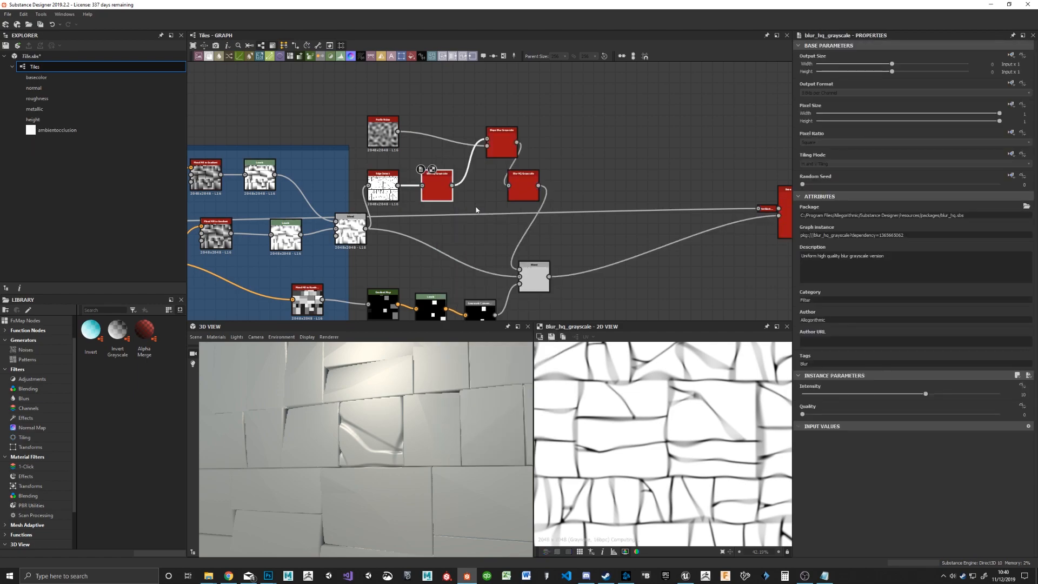
drag(926, 394, 816, 399)
right_drag(372, 420, 366, 455)
drag(366, 455, 382, 453)
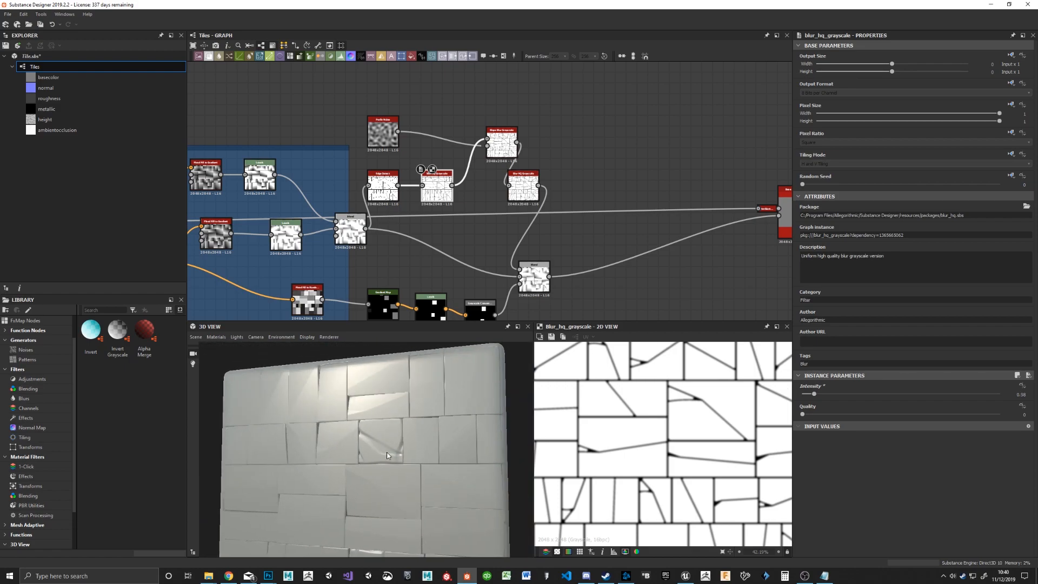
Step: Rearrange the Slope Blur Grayscale and the two Blur HQ Grayscale nodes after Edge Detect into a tidier layout
right_drag(382, 453, 422, 424)
drag(496, 147, 458, 126)
drag(522, 184, 560, 173)
drag(440, 192, 429, 192)
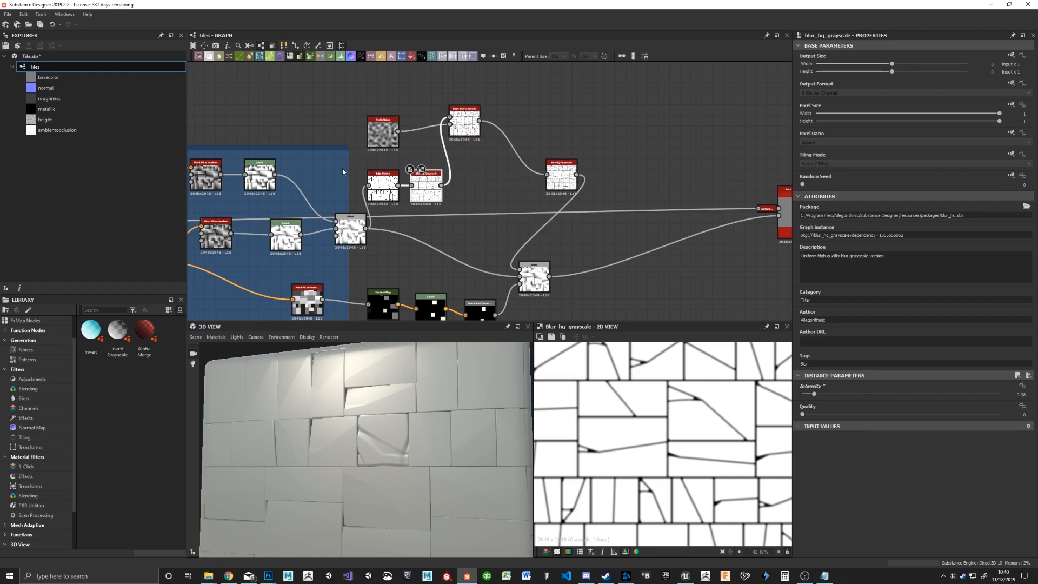
drag(468, 125, 478, 158)
drag(561, 174, 534, 174)
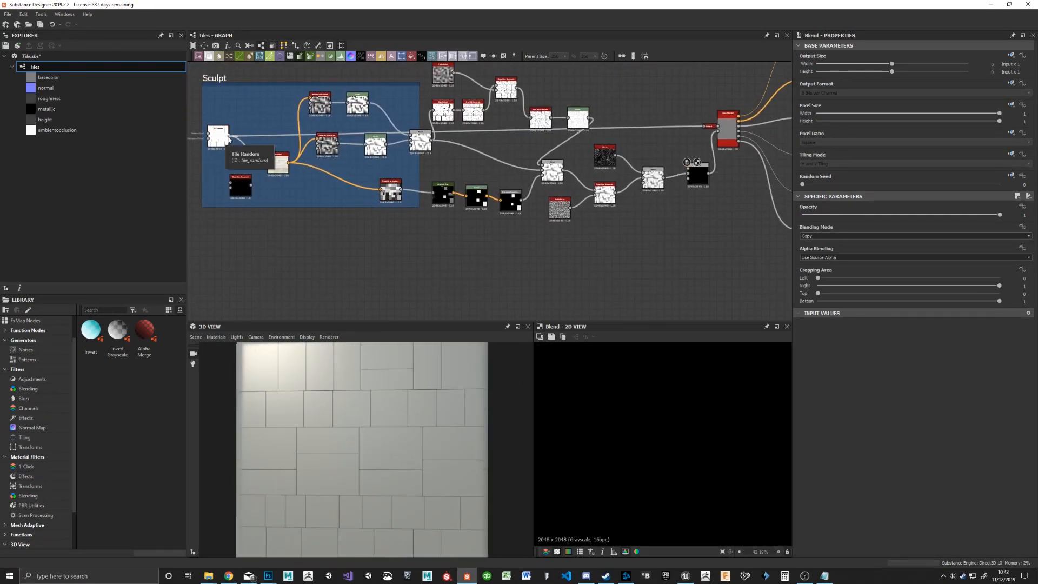
key(space)
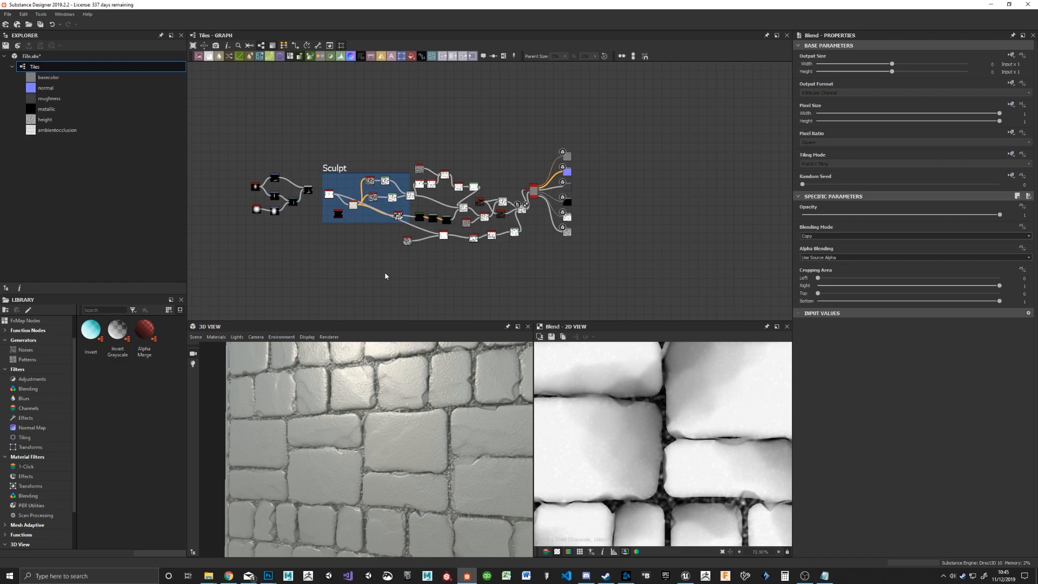
Step: Delete the separate node group beside the Sculpt frame and move the whole sculpt network farther away from the Base Material node
drag(230, 154, 303, 249)
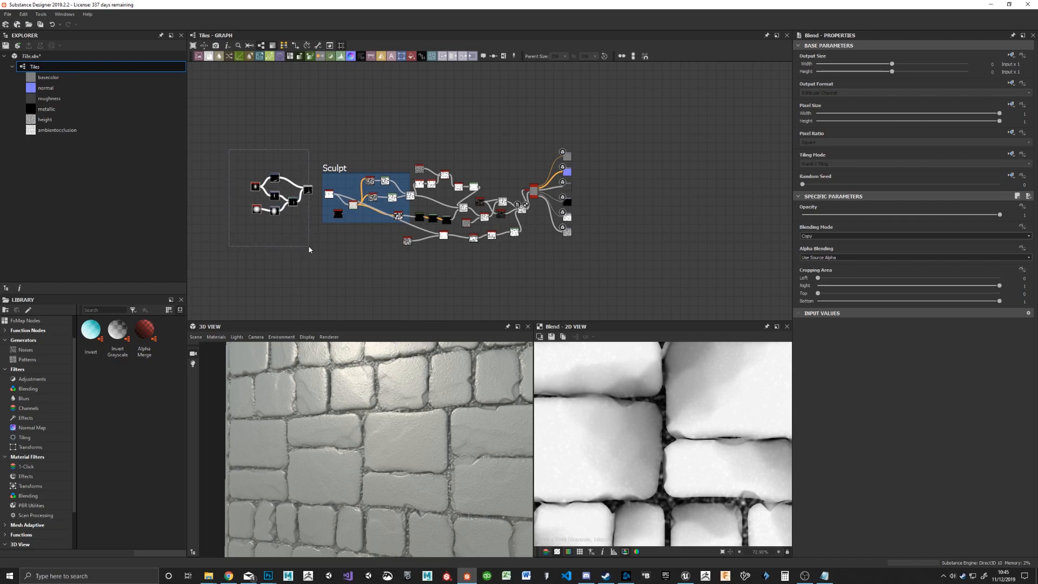
key(Delete)
drag(286, 117, 523, 270)
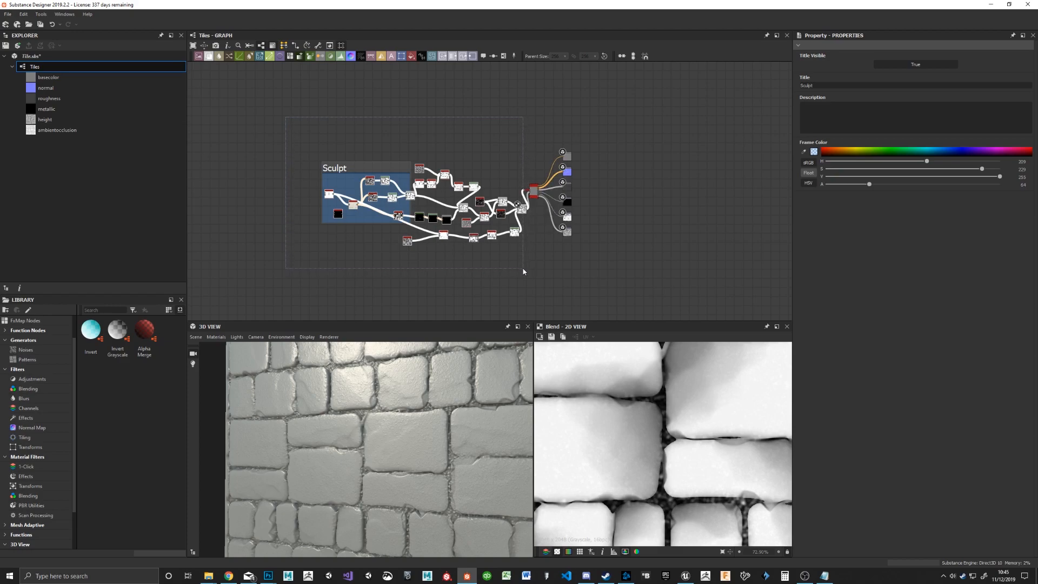
drag(522, 209, 404, 184)
mouse_move(449, 251)
mouse_down()
mouse_move(336, 129)
mouse_move(295, 115)
mouse_up()
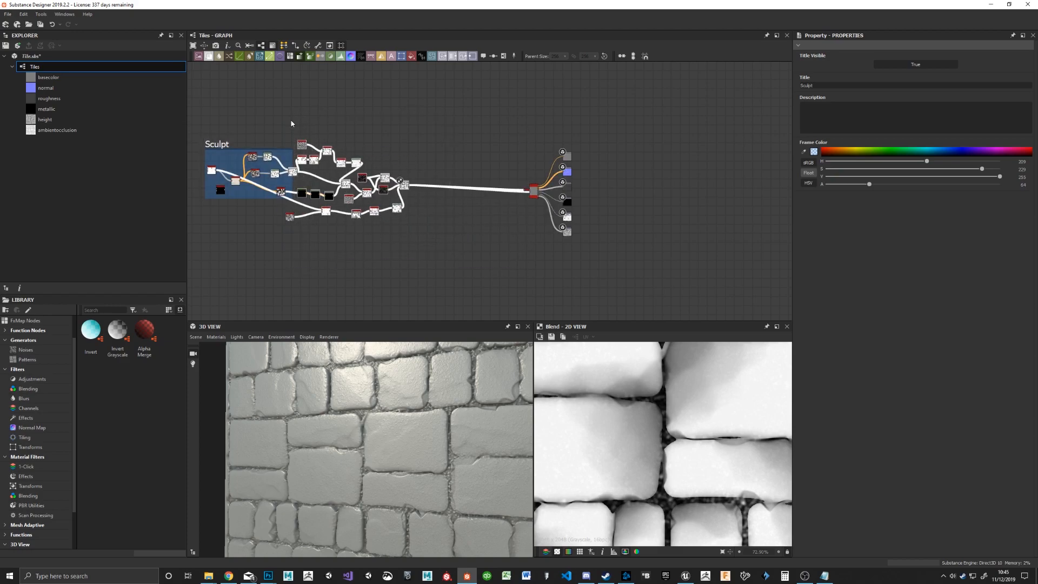
click(250, 188)
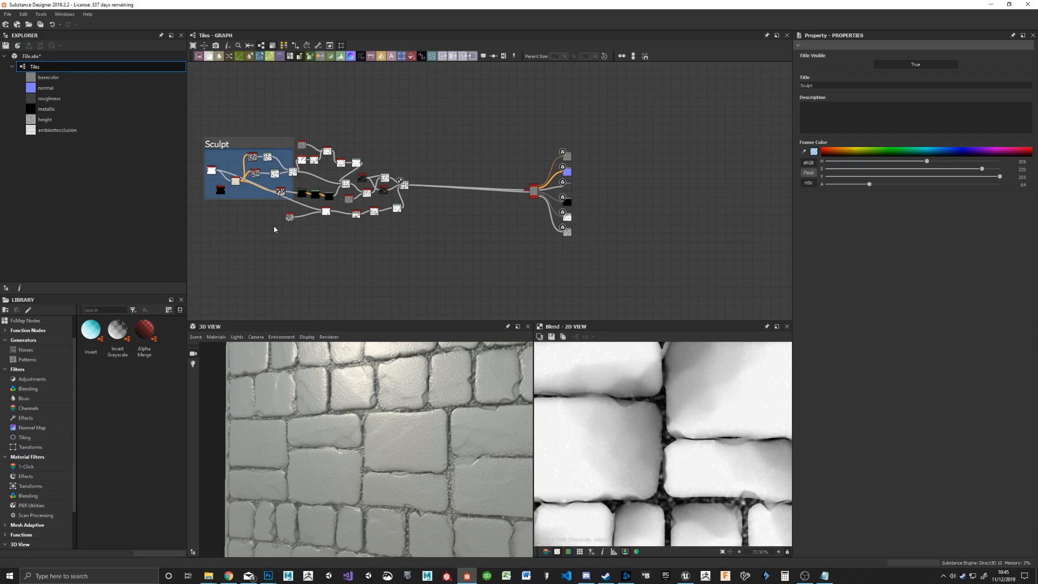
Step: Enlarge the Sculpt frame so that it encloses the entire sculpt network up to the final Blend node
scroll(274, 229, up, 5)
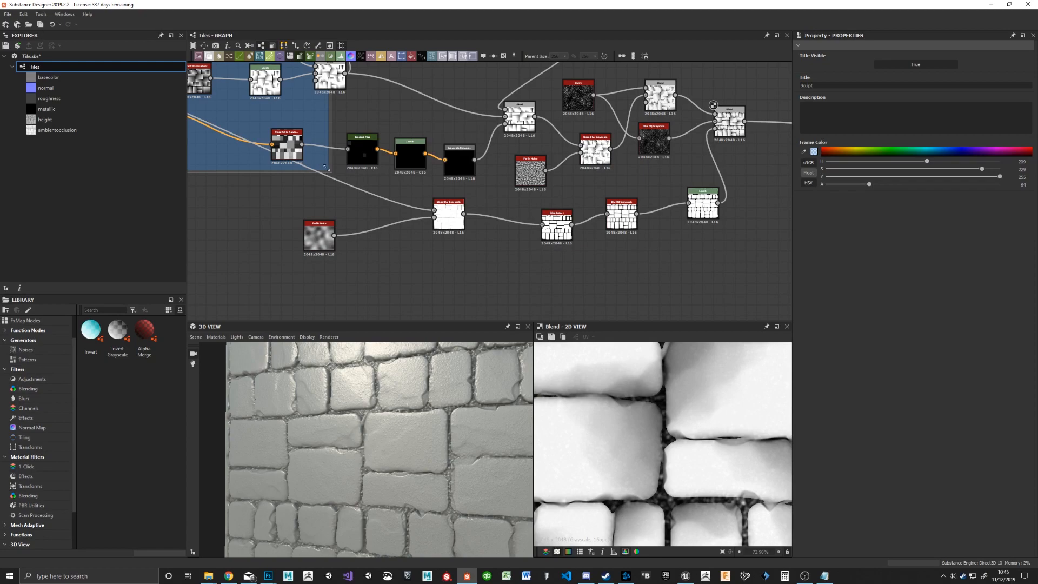
mouse_move(326, 168)
mouse_down()
mouse_move(786, 316)
mouse_move(768, 287)
mouse_move(780, 292)
mouse_up()
middle_drag(739, 193, 378, 253)
scroll(514, 229, down, 2)
middle_drag(656, 235, 642, 164)
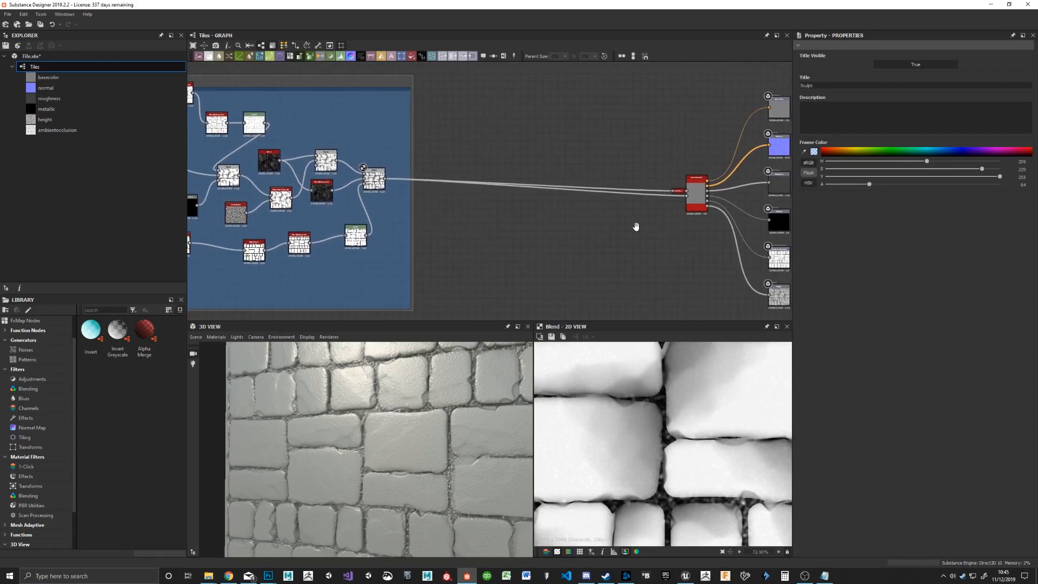
Step: Insert a Levels node between the final Blend and the Base Material's height and ambient occlusion inputs
key(space)
text(levels)
key(Return)
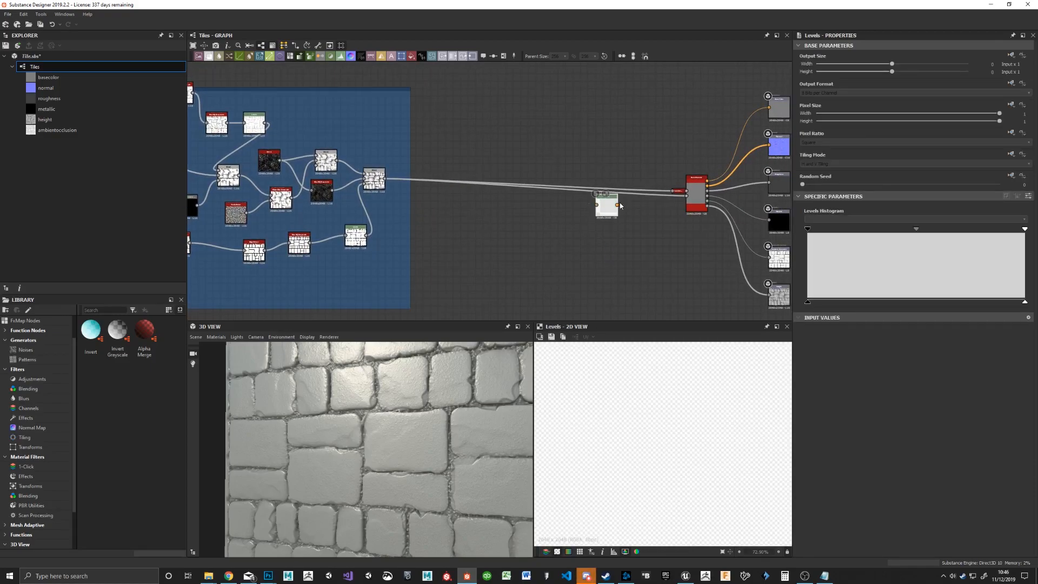
scroll(645, 247, up, 3)
drag(196, 133, 717, 162)
drag(598, 179, 694, 154)
middle_drag(415, 231, 628, 219)
scroll(596, 243, down, 2)
middle_drag(737, 194, 636, 208)
drag(636, 208, 675, 201)
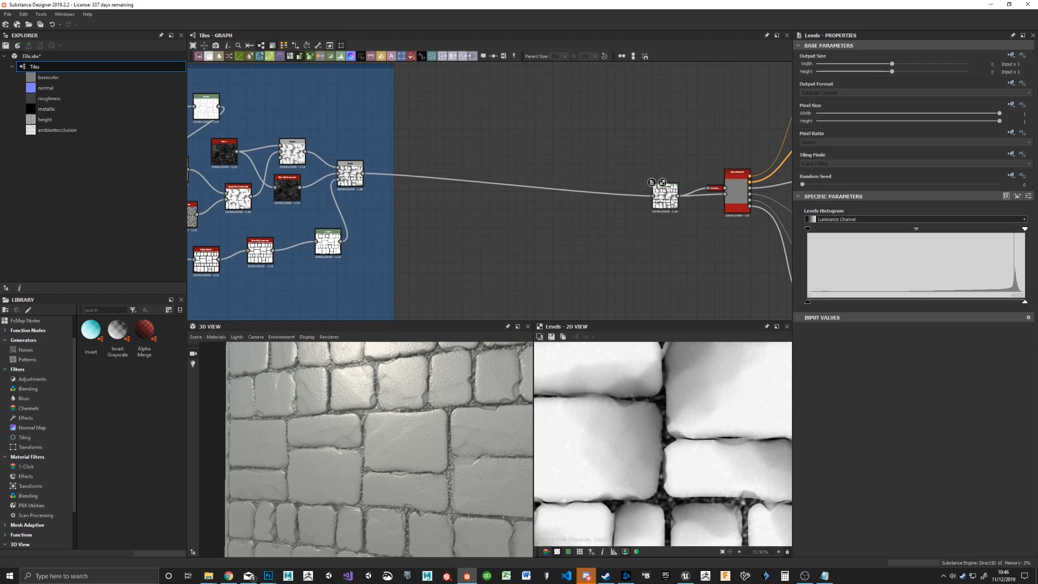
middle_drag(692, 198, 619, 215)
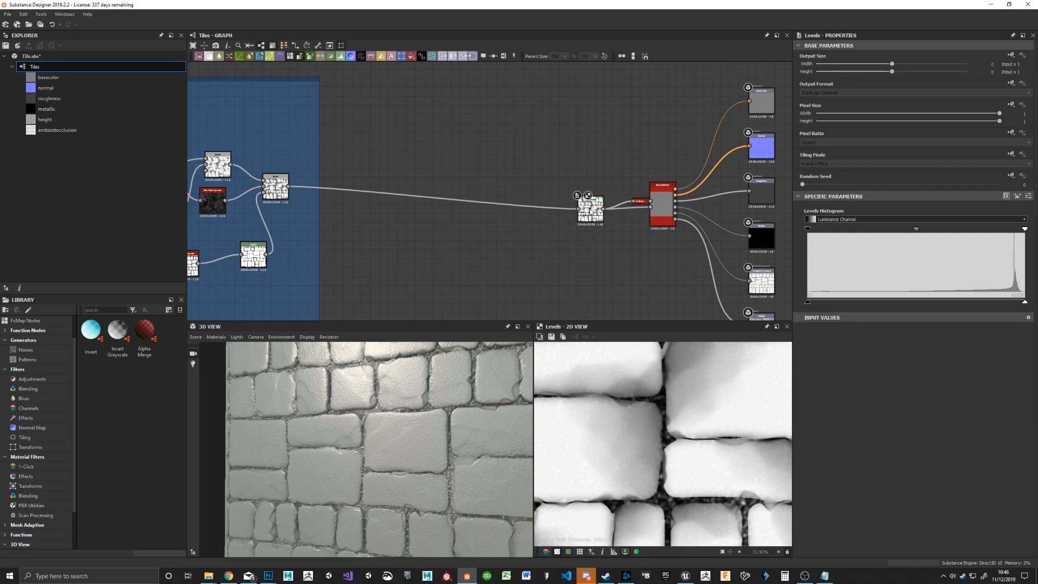
drag(594, 219, 606, 219)
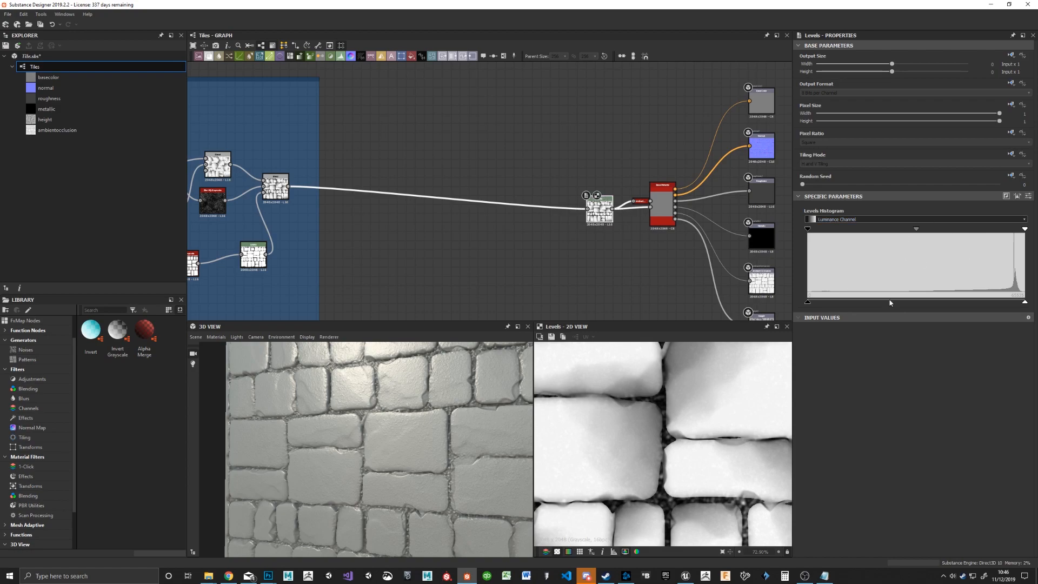
middle_drag(454, 214, 639, 215)
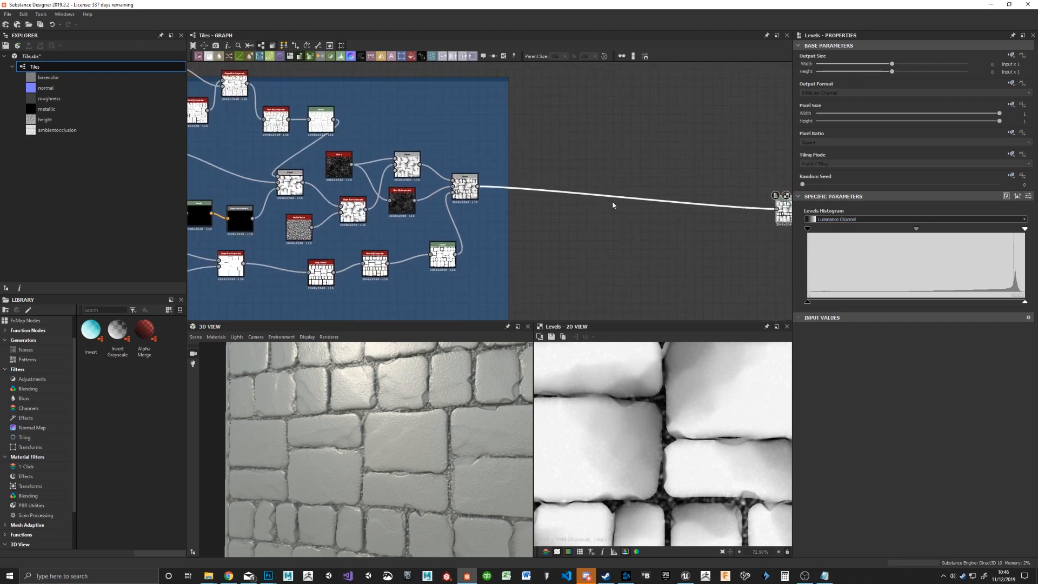
middle_drag(746, 244, 586, 220)
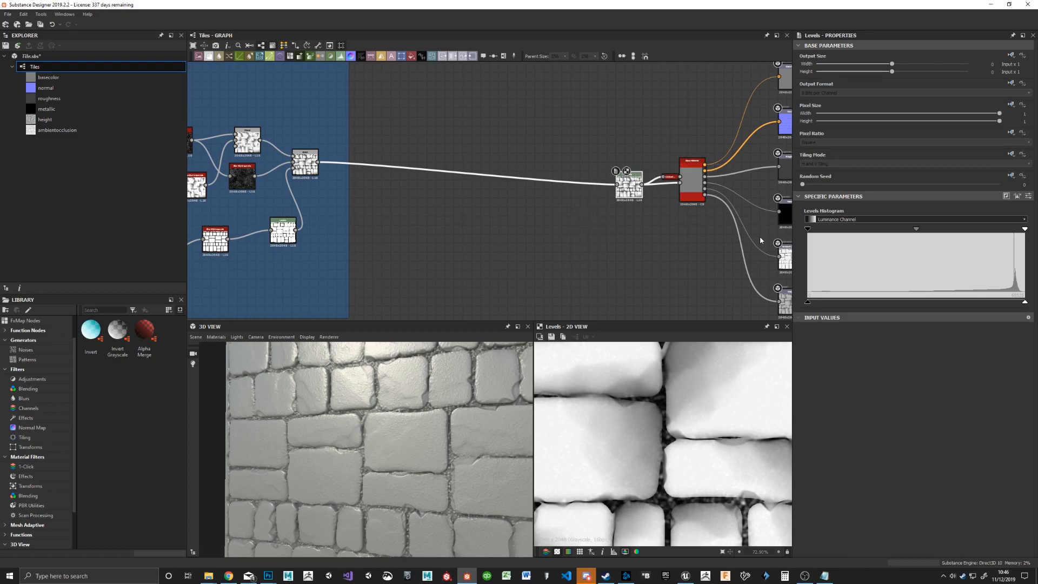
Step: Switch the Base Material's user-defined Ambient Occlusion map to False and back to True, comparing the tiles in the 3D view
click(693, 180)
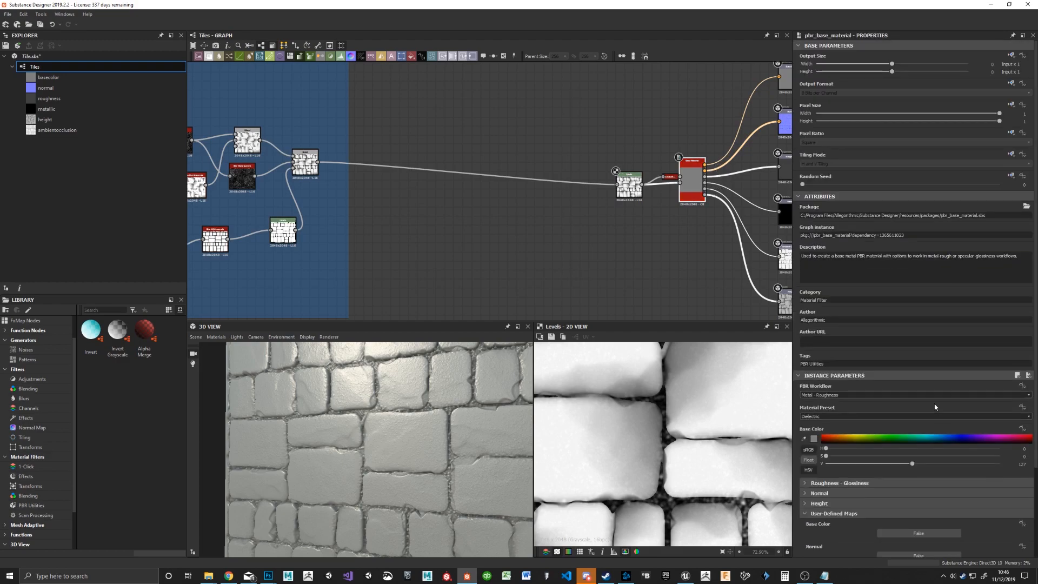
scroll(923, 525, down, 2)
click(930, 516)
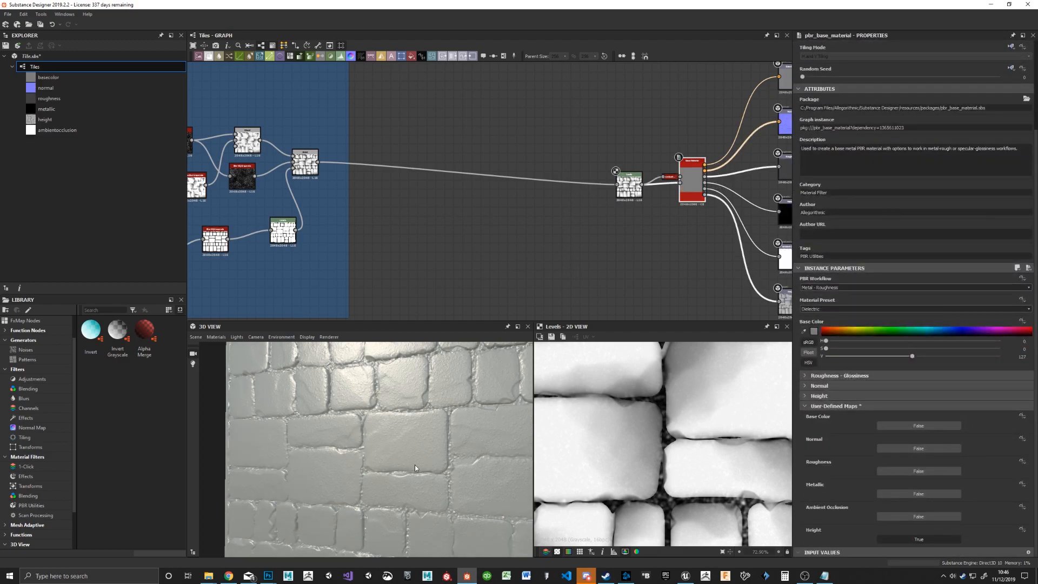
drag(385, 459, 394, 434)
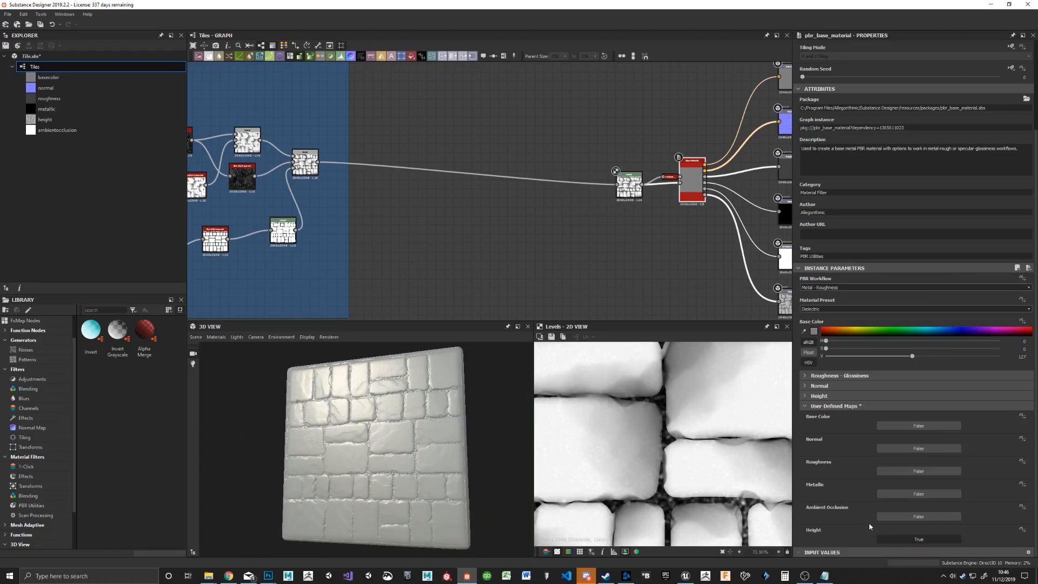
click(914, 517)
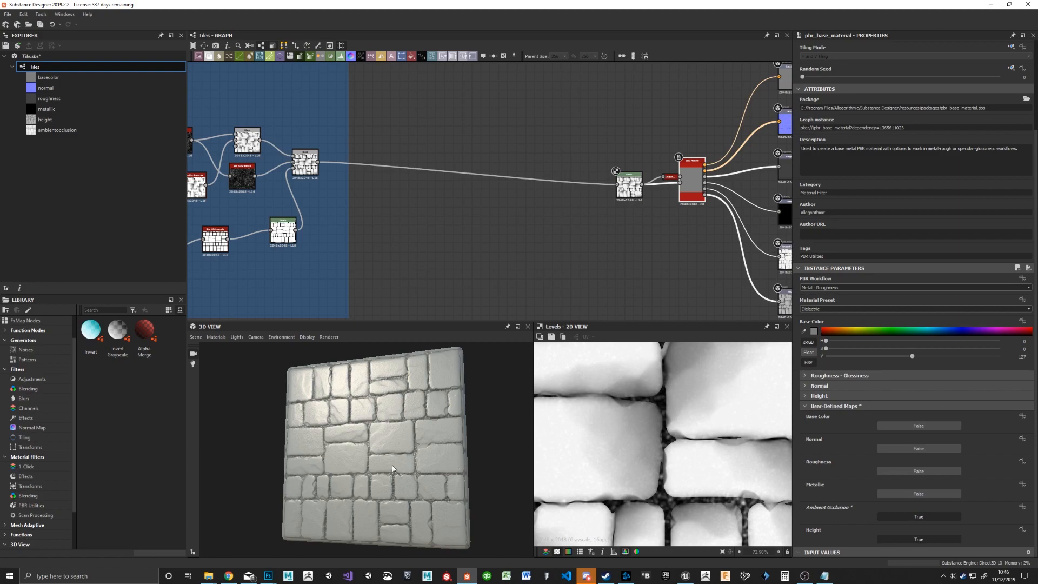
drag(385, 461, 397, 437)
drag(331, 435, 356, 436)
scroll(356, 437, up, 4)
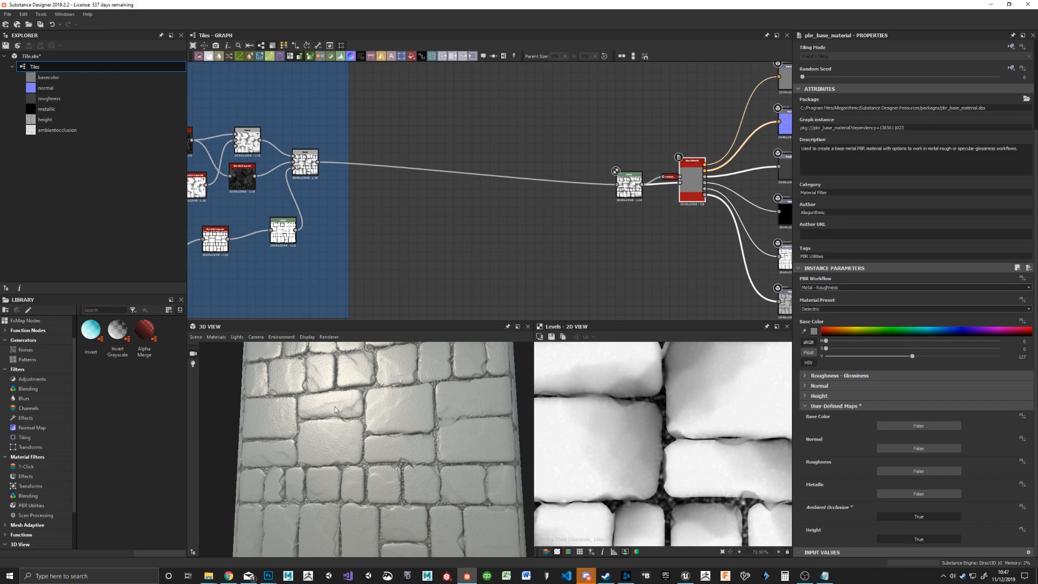
drag(329, 435, 373, 436)
Step: Set the Base Material's user-defined Roughness map to True and move the Levels node farther from the Base Material
middle_drag(624, 125, 596, 146)
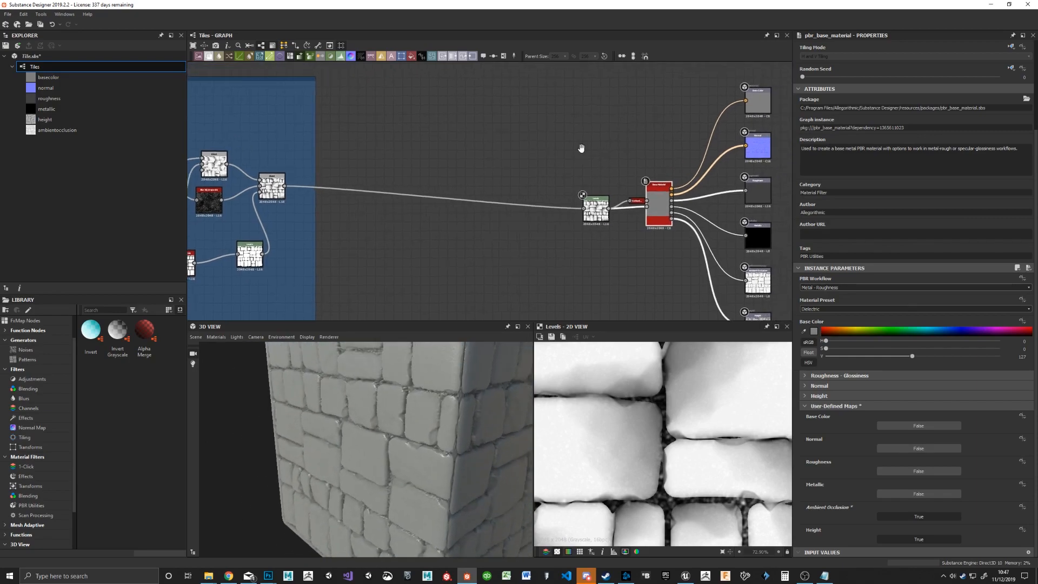
scroll(597, 146, up, 3)
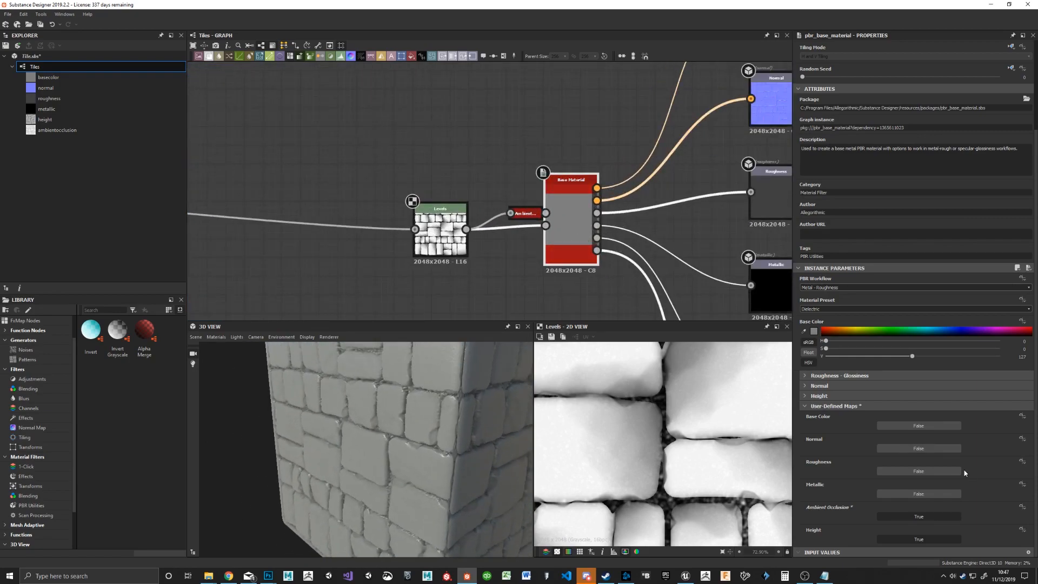
click(899, 471)
middle_drag(424, 189, 549, 168)
drag(494, 145, 568, 286)
drag(555, 236, 406, 273)
middle_drag(508, 167, 657, 172)
drag(404, 443, 425, 418)
scroll(550, 199, down, 3)
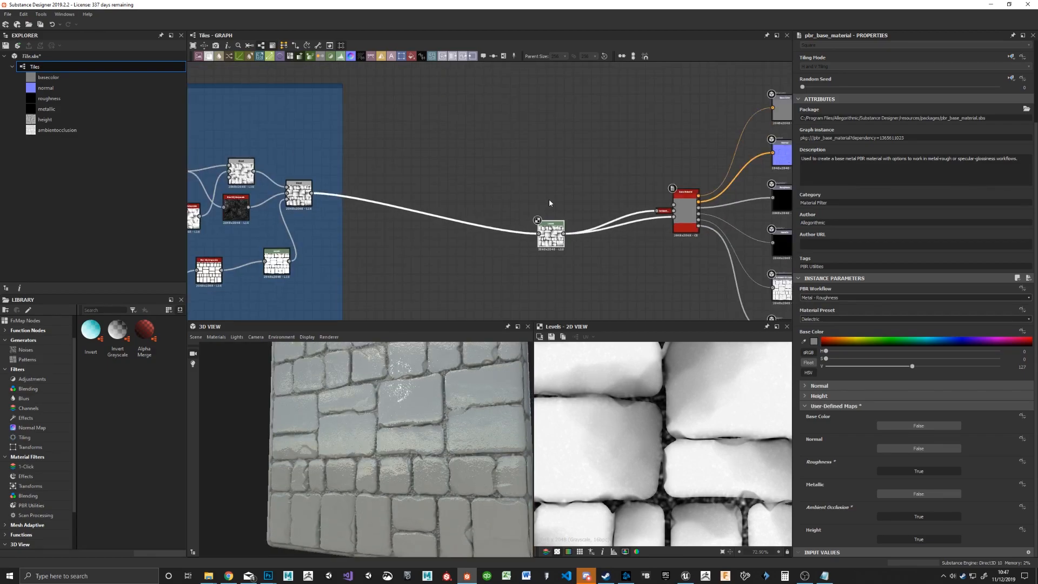
Step: Connect the Levels output to the Base Material's roughness input and inspect the tiles in the 3D view
click(442, 157)
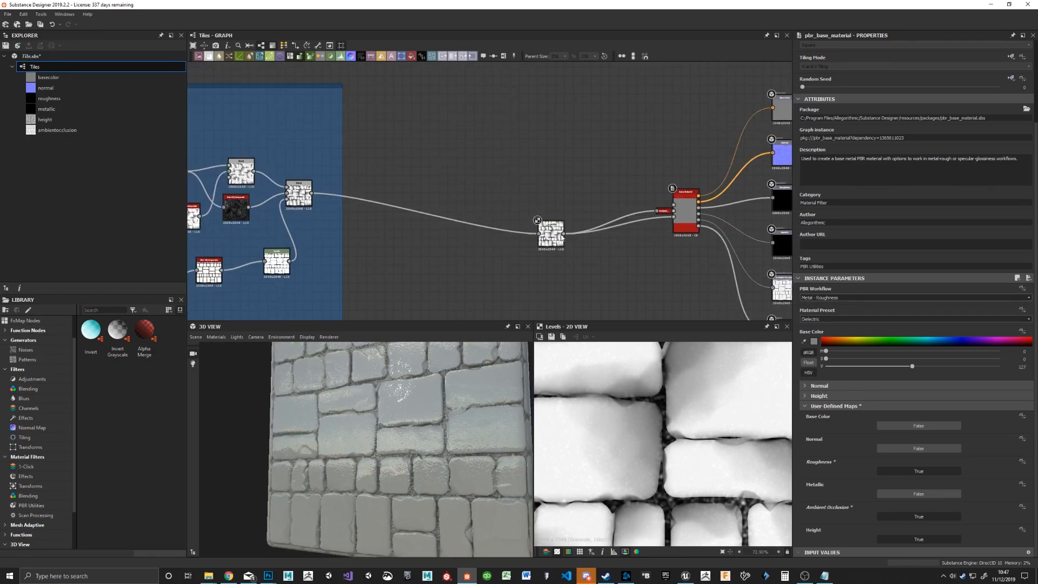
drag(626, 177, 674, 206)
drag(391, 437, 416, 378)
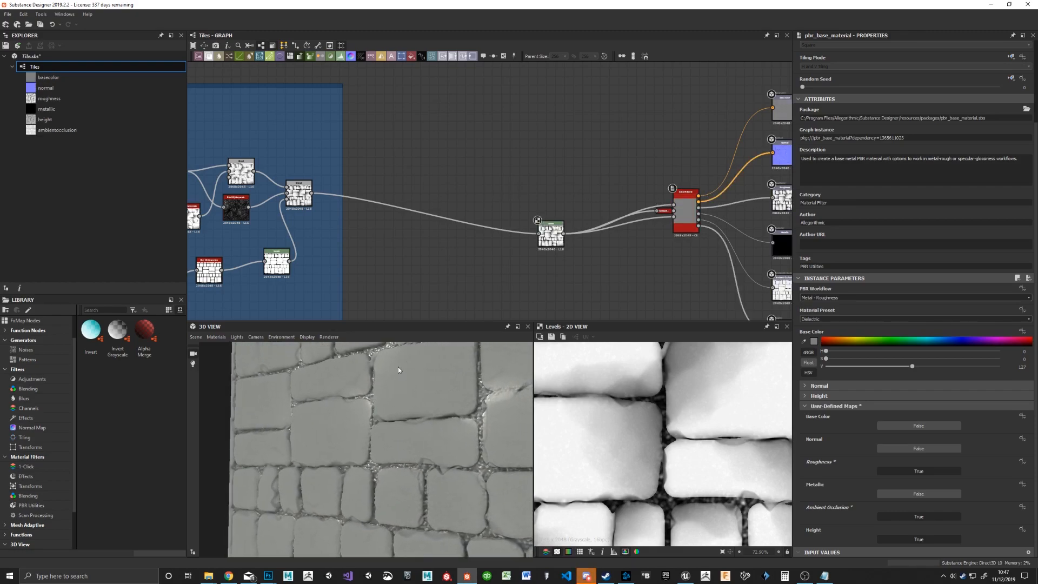
Step: Insert a second Levels node between the first Levels and the Base Material's roughness input
scroll(584, 221, up, 4)
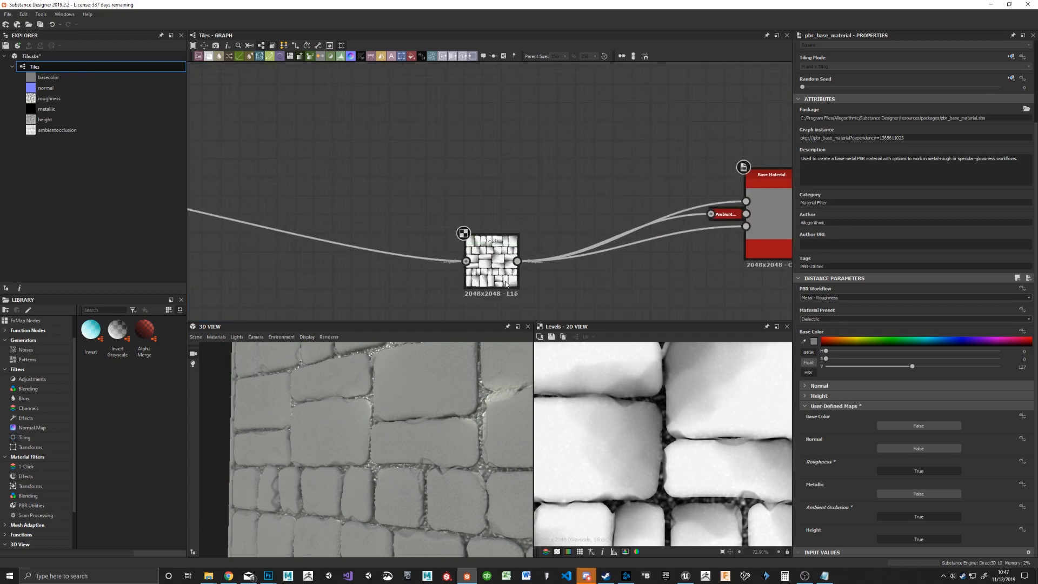
scroll(562, 157, down, 2)
middle_drag(563, 153, 538, 190)
key(space)
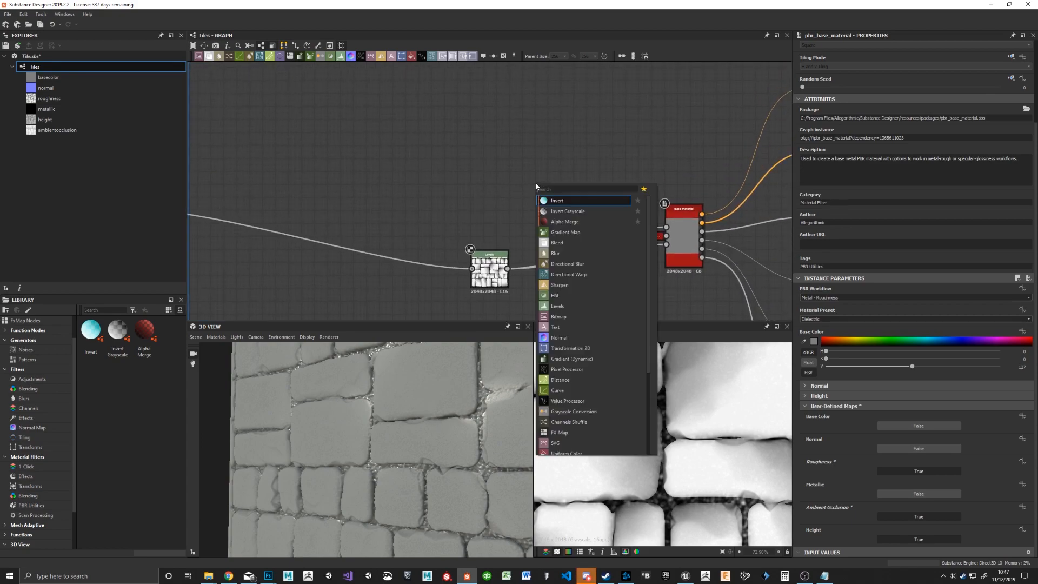
text(level)
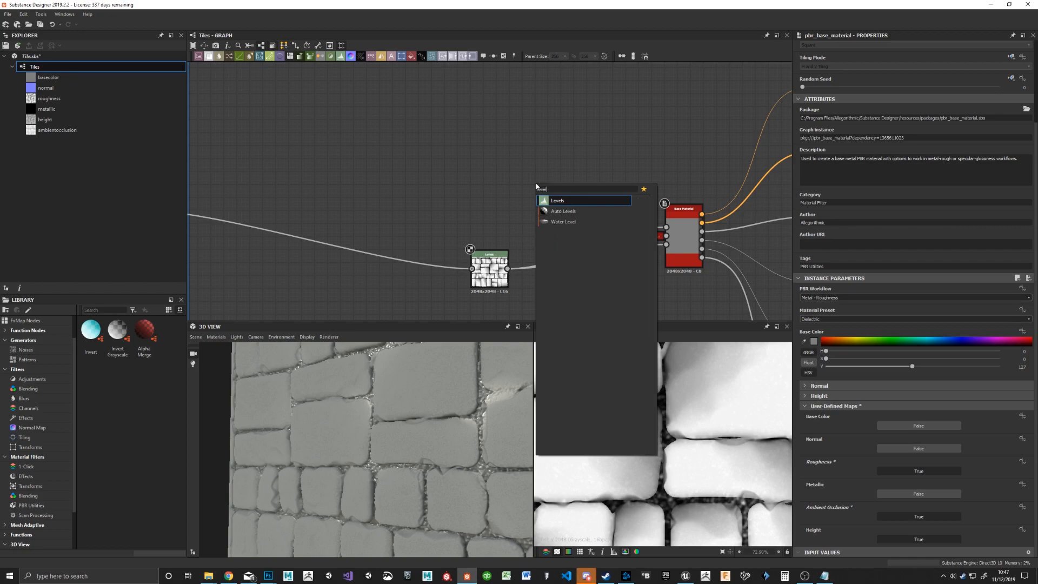
key(Return)
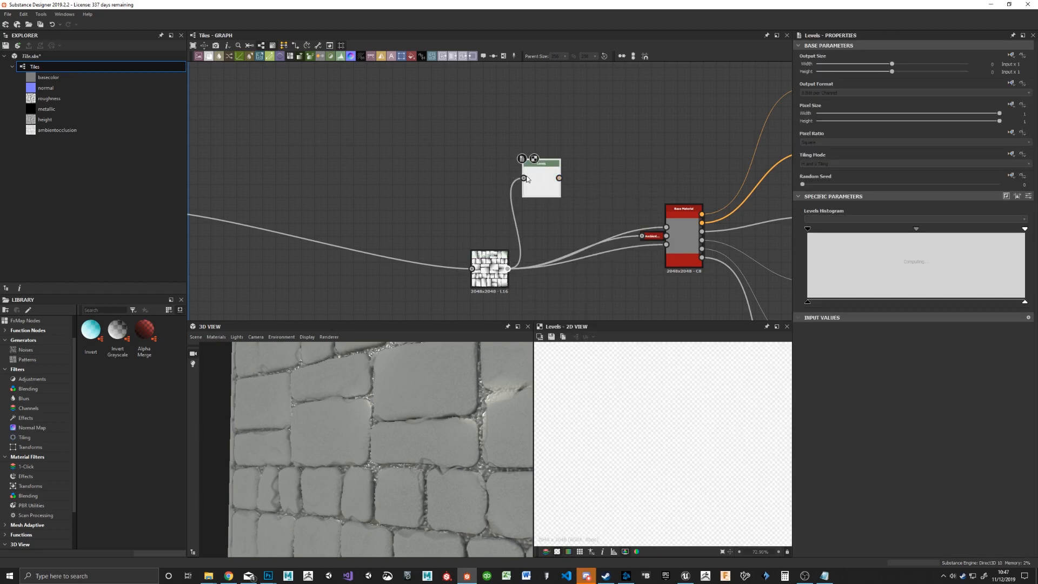
drag(559, 178, 666, 227)
drag(543, 189, 572, 204)
Step: Narrow the roughness Levels' output range by slightly lowering the white level and raising the black level to about a third
mouse_move(1025, 229)
mouse_down()
mouse_move(992, 229)
mouse_move(1025, 229)
mouse_up()
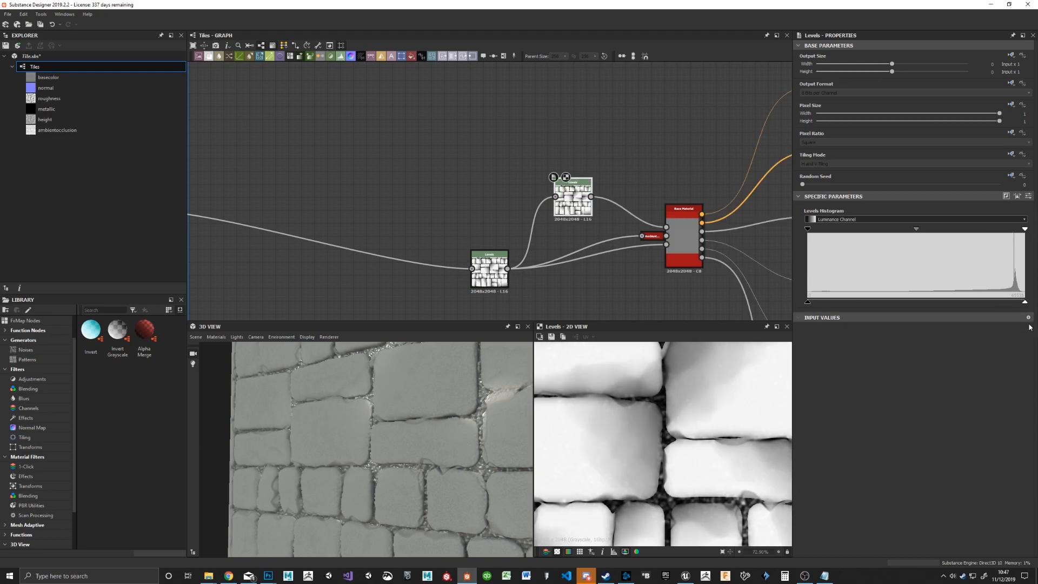
drag(1025, 302, 1011, 303)
drag(809, 302, 880, 301)
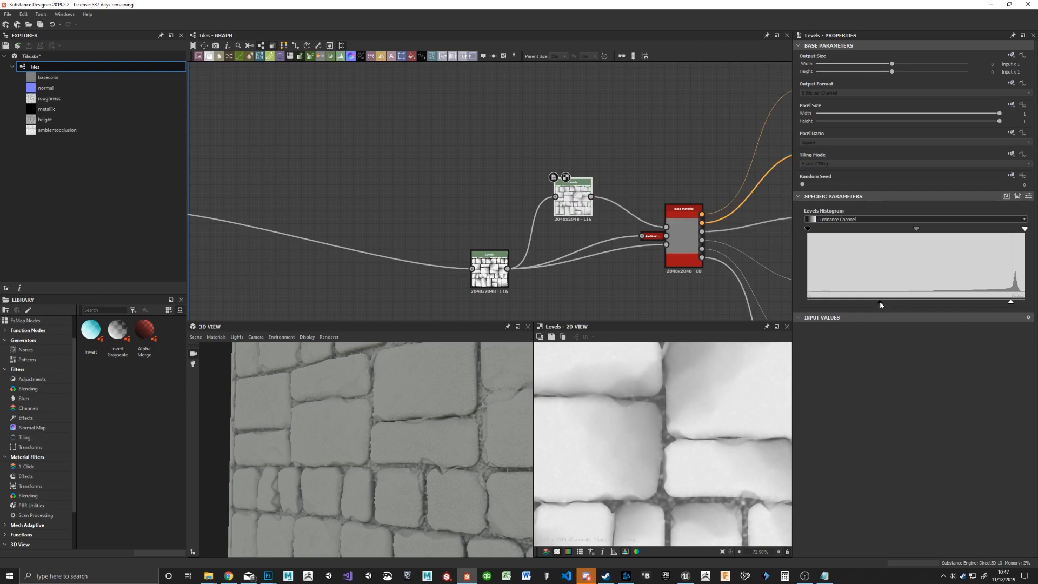
drag(392, 378, 384, 405)
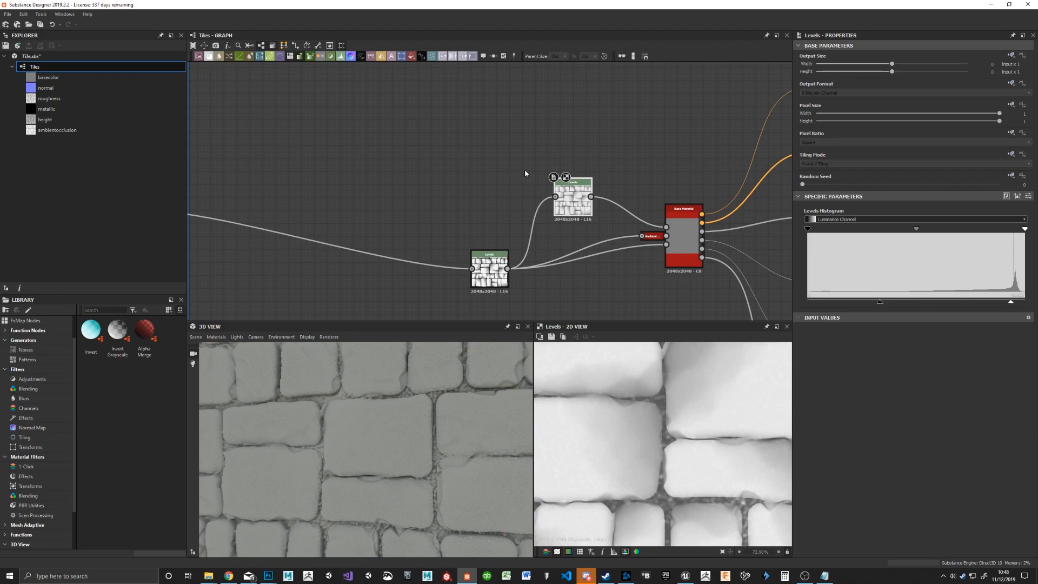
Step: Insert an Invert Grayscale node between the first Levels and the roughness Levels, spacing the nodes to make room
drag(580, 206, 573, 191)
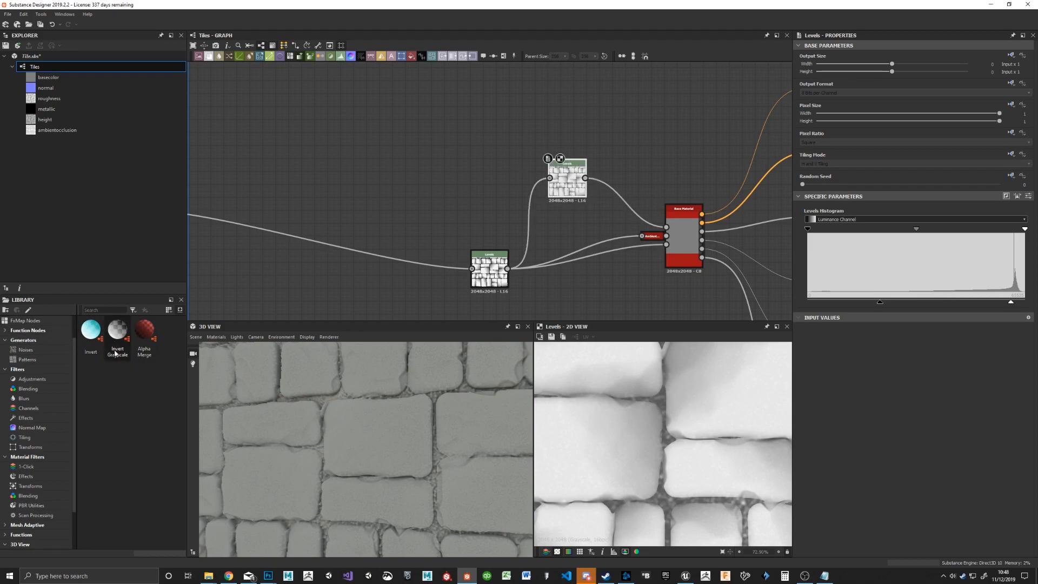
drag(122, 338, 513, 126)
drag(506, 267, 424, 254)
drag(450, 182, 494, 166)
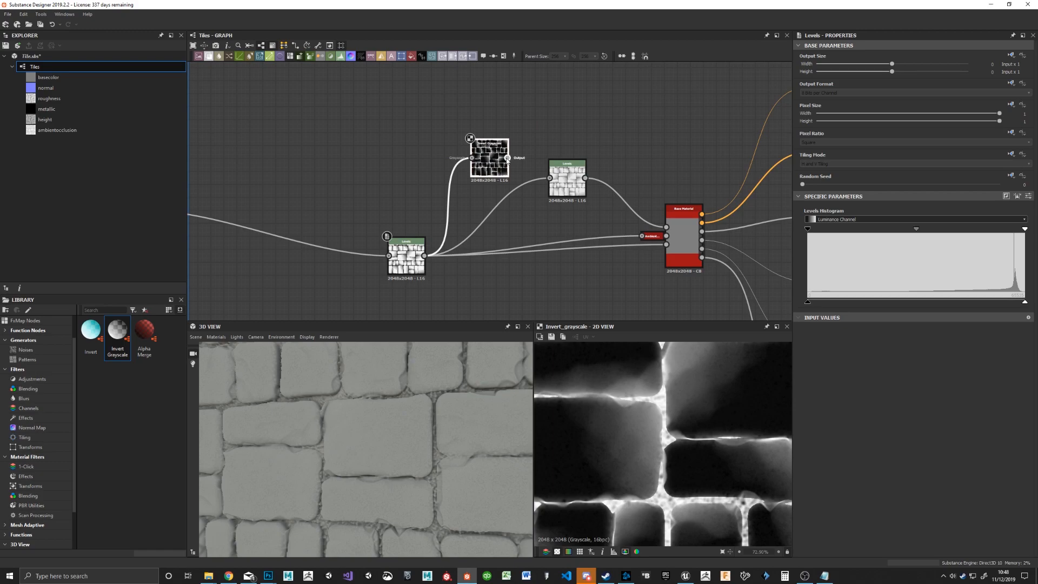
drag(568, 187, 568, 187)
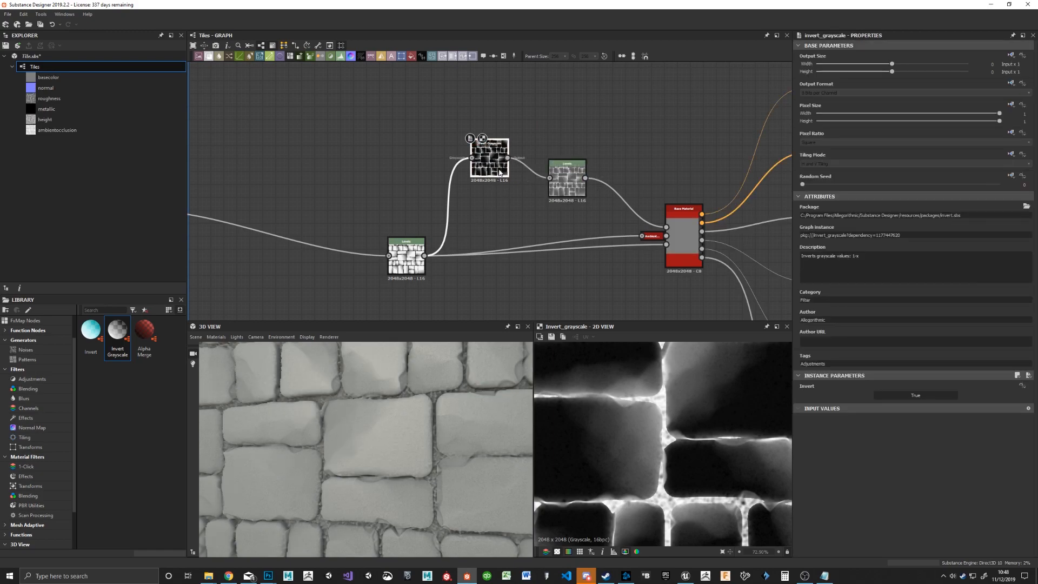
Step: Widen the roughness Levels' output range to full black and full white, checking the gloss on the tiles in the 3D view
drag(495, 170, 495, 198)
click(567, 183)
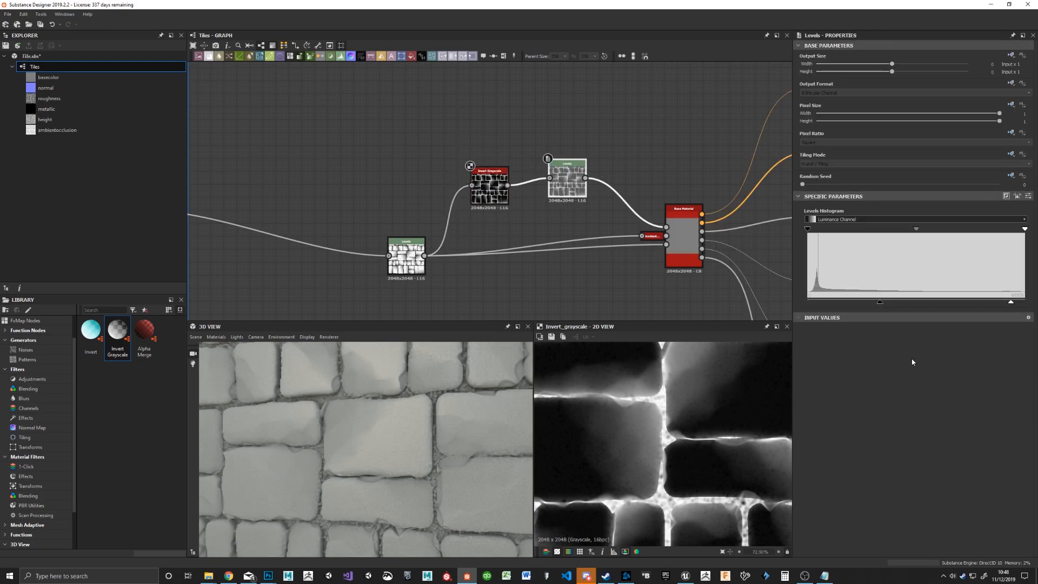
drag(878, 305, 809, 304)
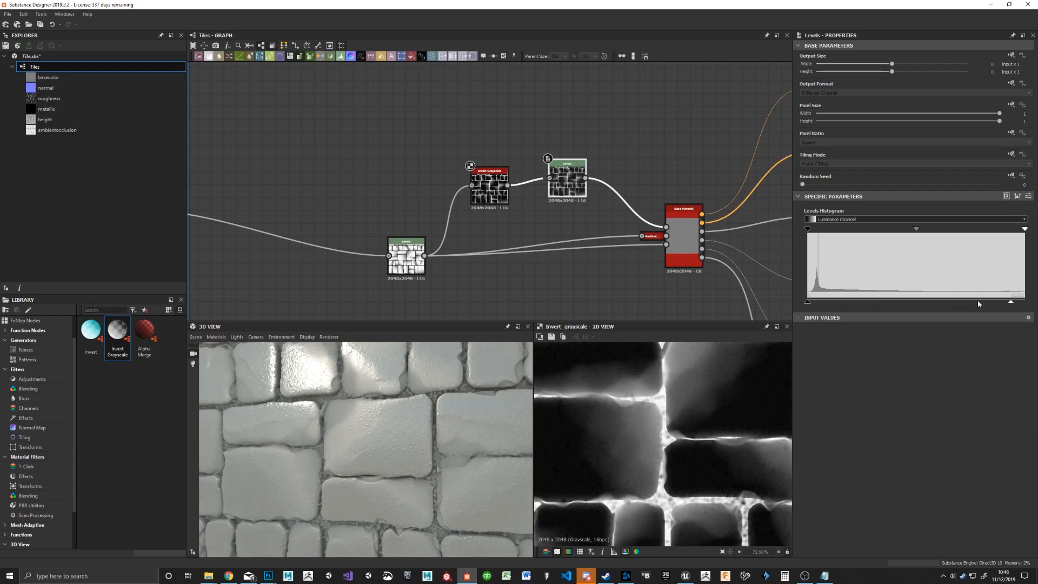
mouse_move(402, 426)
mouse_down()
mouse_move(415, 408)
mouse_move(398, 417)
mouse_move(401, 430)
mouse_move(404, 417)
mouse_up()
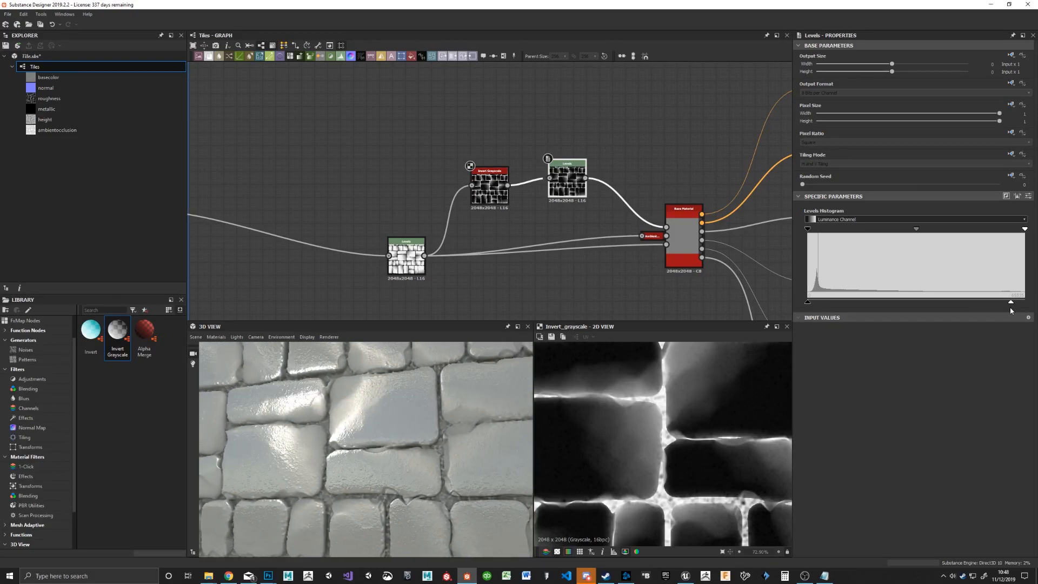
mouse_move(1011, 304)
mouse_down()
mouse_move(863, 303)
mouse_move(1025, 304)
mouse_up()
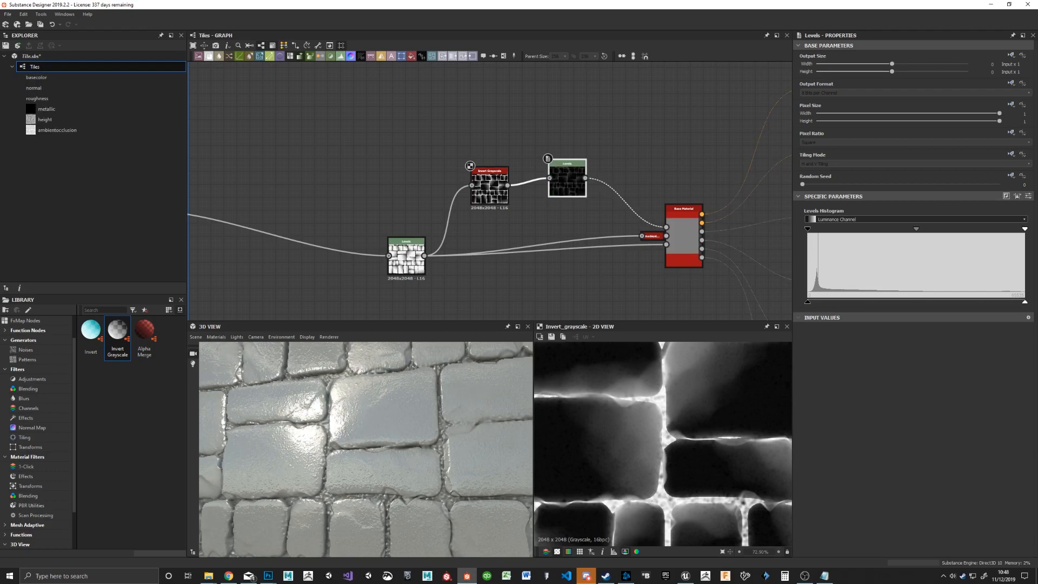
Step: Raise the roughness Levels' output black level to about a sixth and lower its input white level to about a quarter
drag(807, 302, 842, 302)
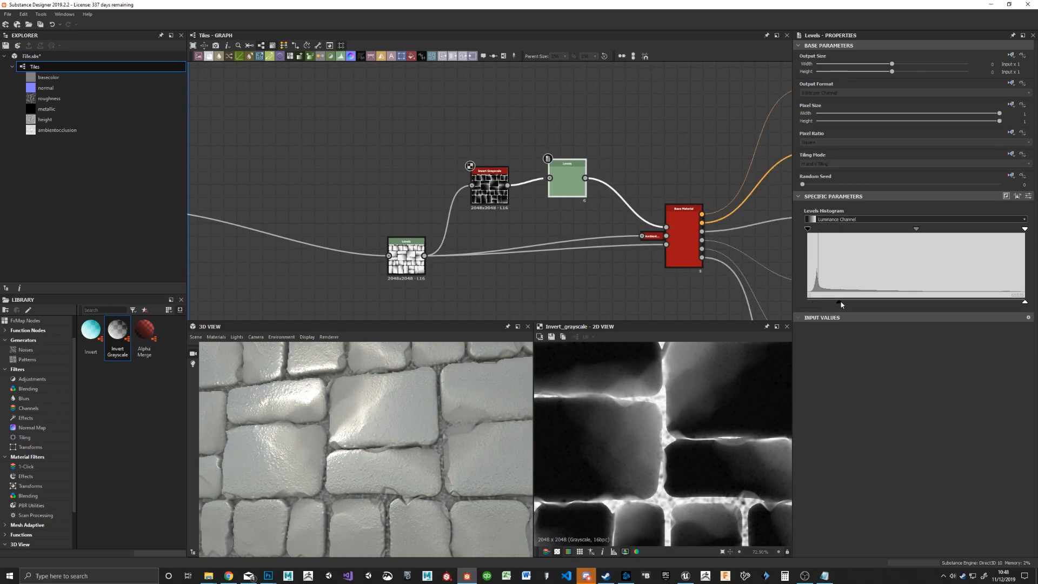
drag(807, 230, 783, 232)
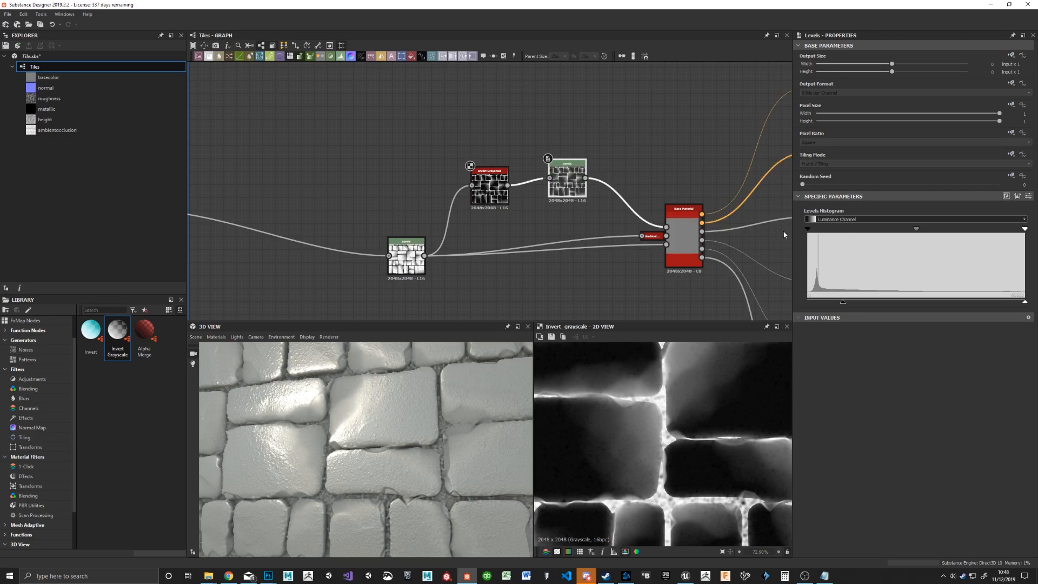
drag(1024, 231, 856, 233)
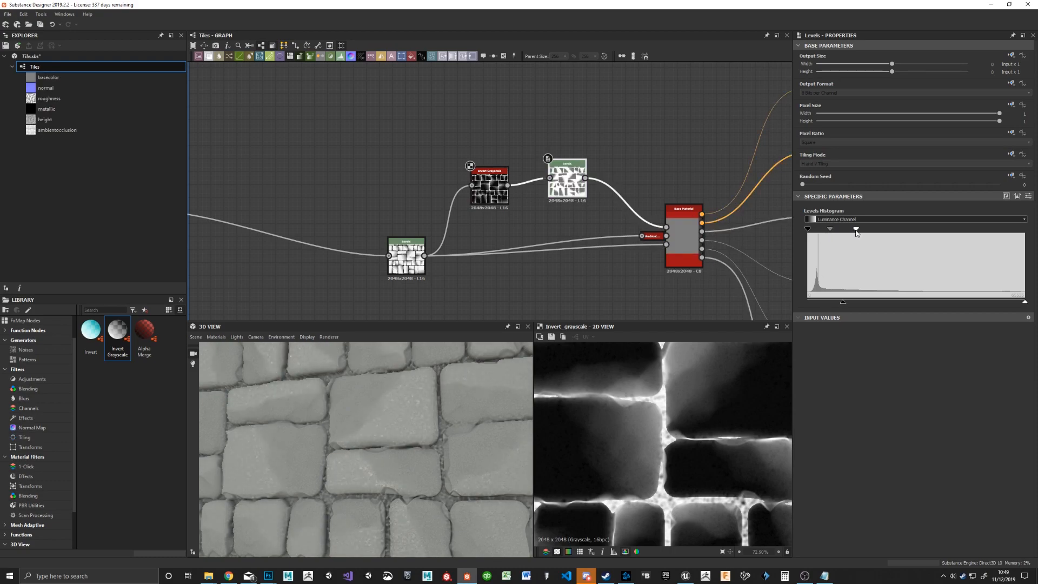
drag(387, 380, 446, 414)
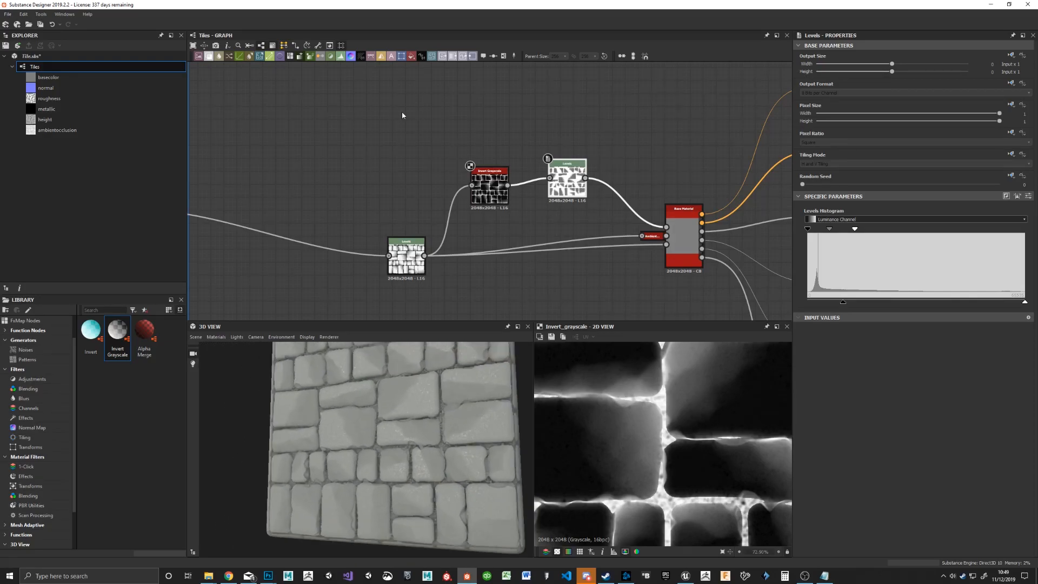
Step: Move the Invert Grayscale and roughness Levels nodes back towards the height frame, leaving free space before the Base Material
alt+drag(568, 183, 355, 183)
middle_drag(354, 183, 538, 180)
scroll(539, 181, down, 2)
drag(426, 230, 405, 233)
drag(378, 202, 361, 223)
middle_drag(454, 157, 425, 188)
drag(425, 188, 512, 190)
click(550, 173)
middle_drag(566, 143, 508, 194)
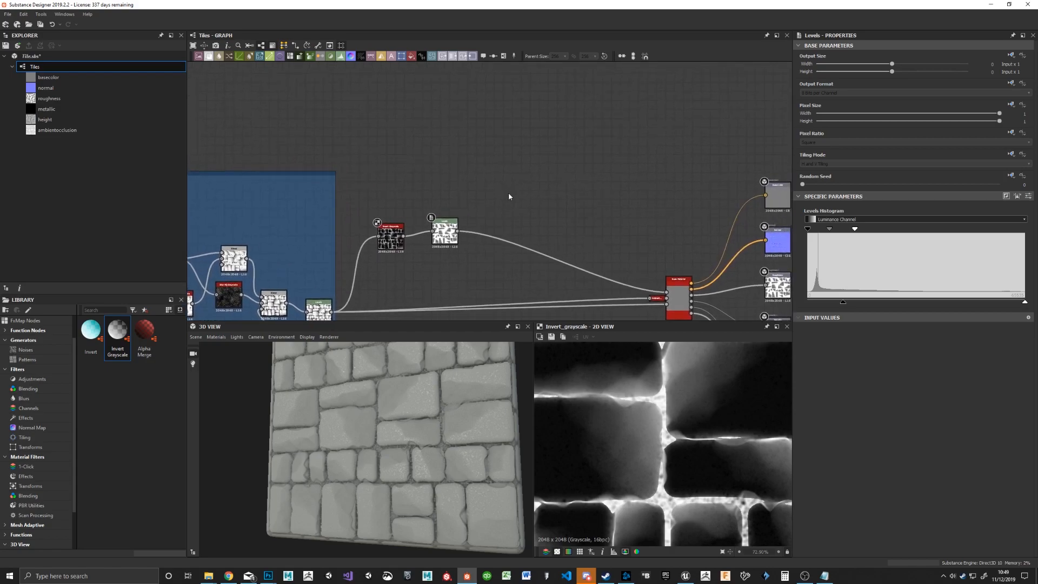
middle_drag(596, 223, 580, 221)
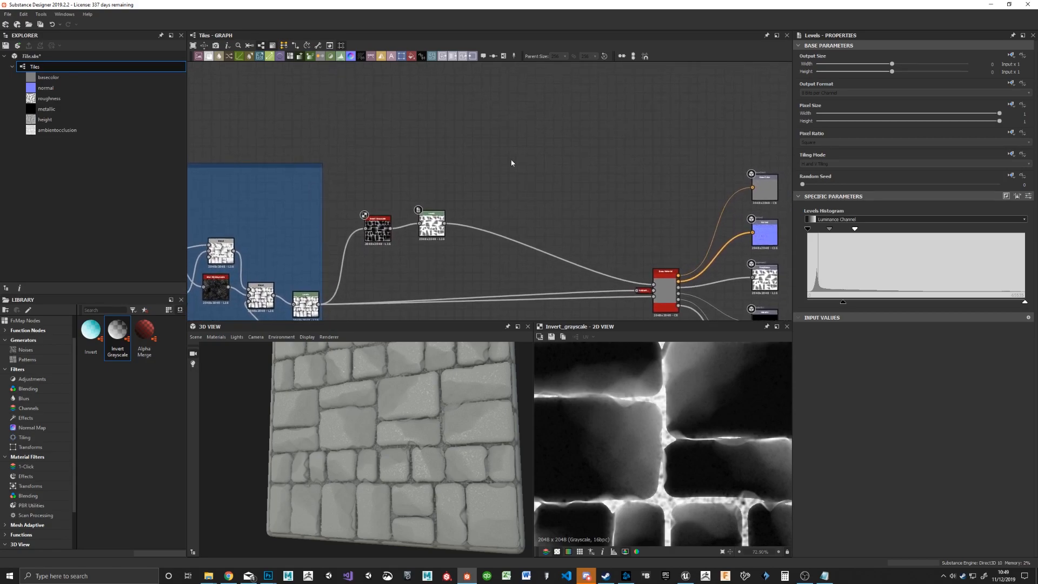
Step: Add a Blend node after the roughness Levels and connect the Levels output to both its foreground and background inputs
key(space)
text(blend)
key(Return)
drag(445, 224, 528, 164)
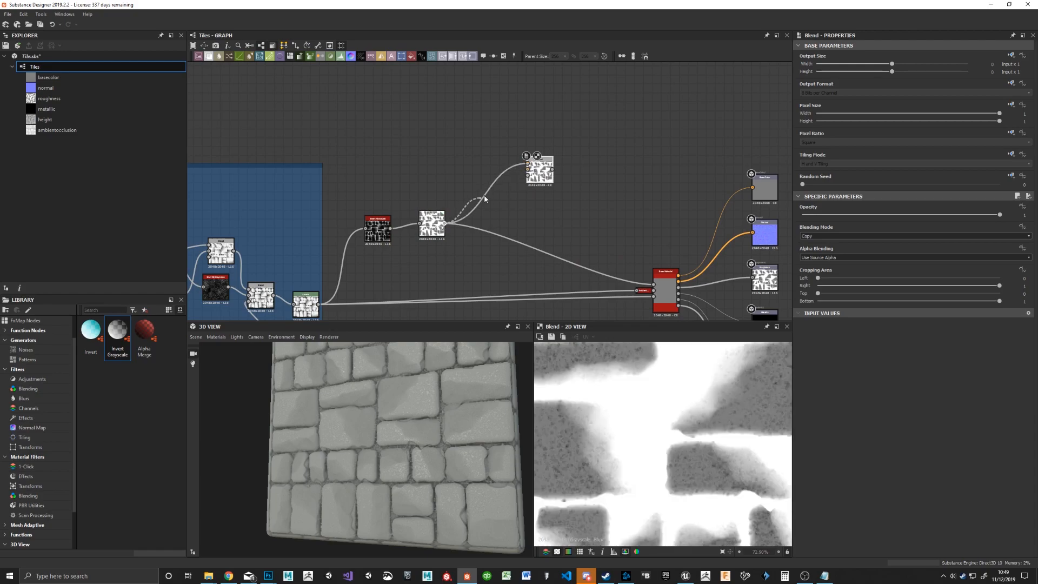
key(space)
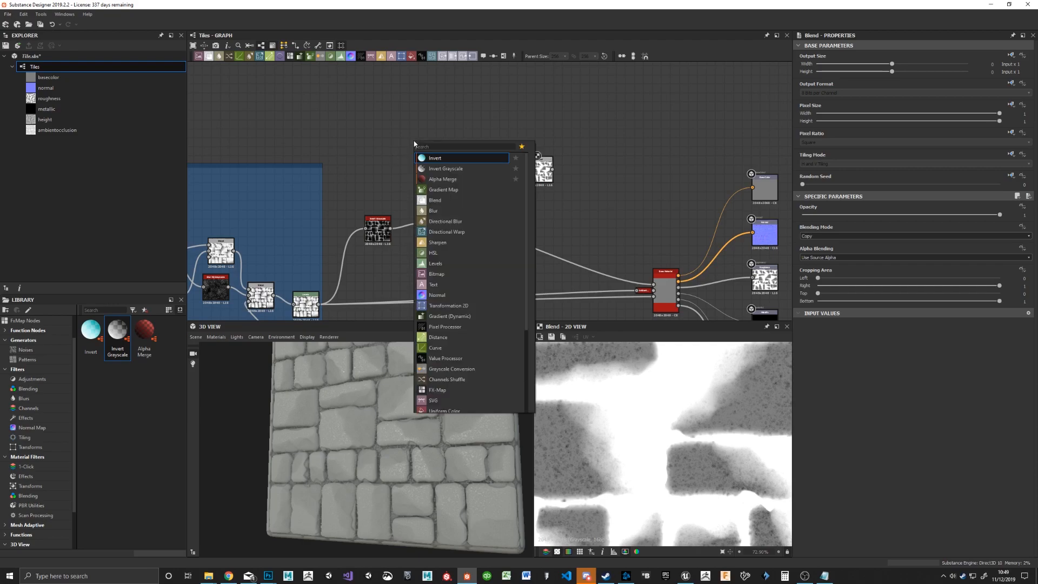
click(436, 264)
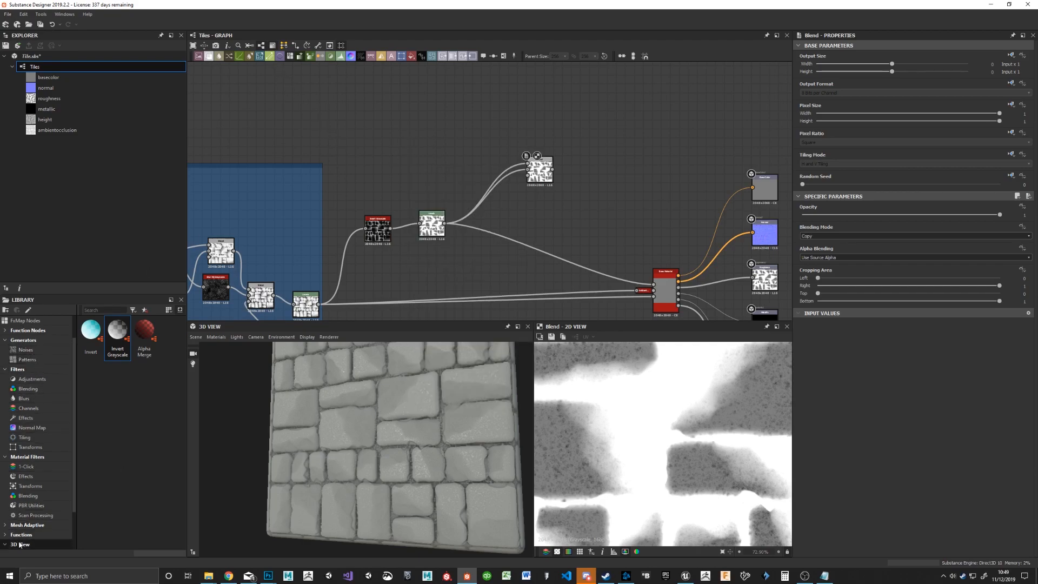
Step: Browse the library's generator, filter and material filter categories for a node to blend into the roughness
click(25, 350)
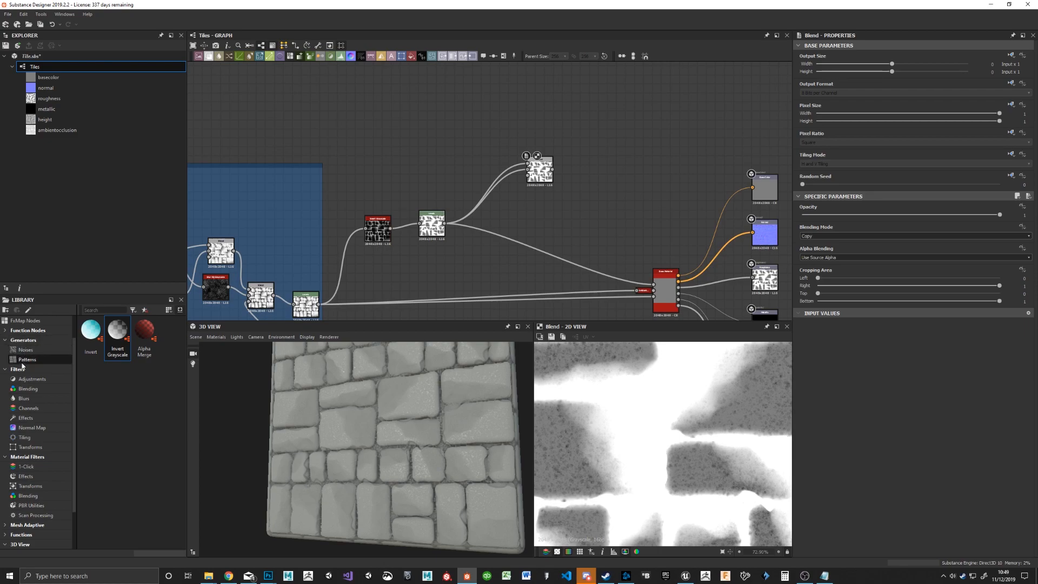
click(27, 359)
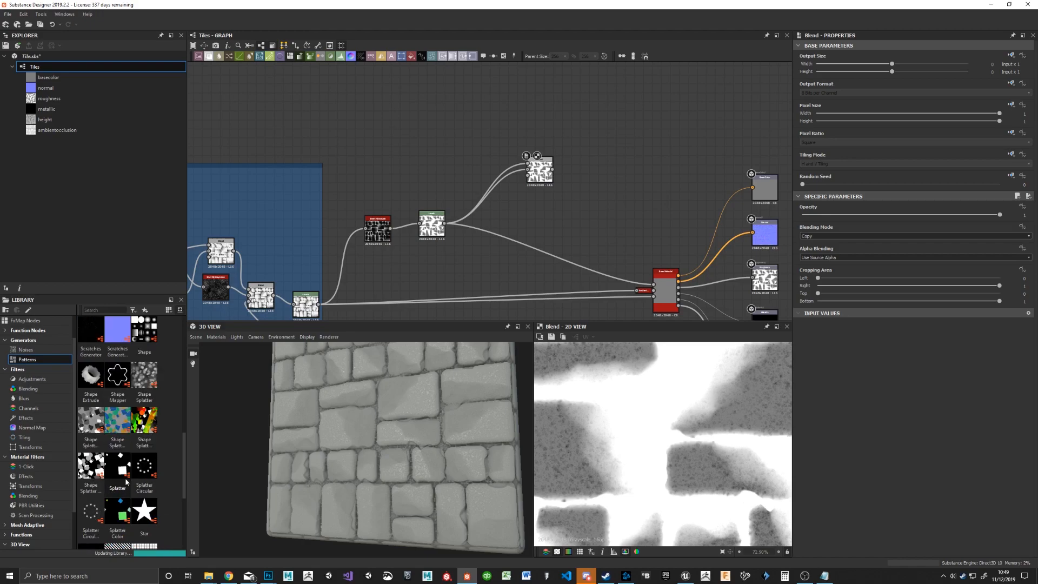
scroll(125, 485, down, 5)
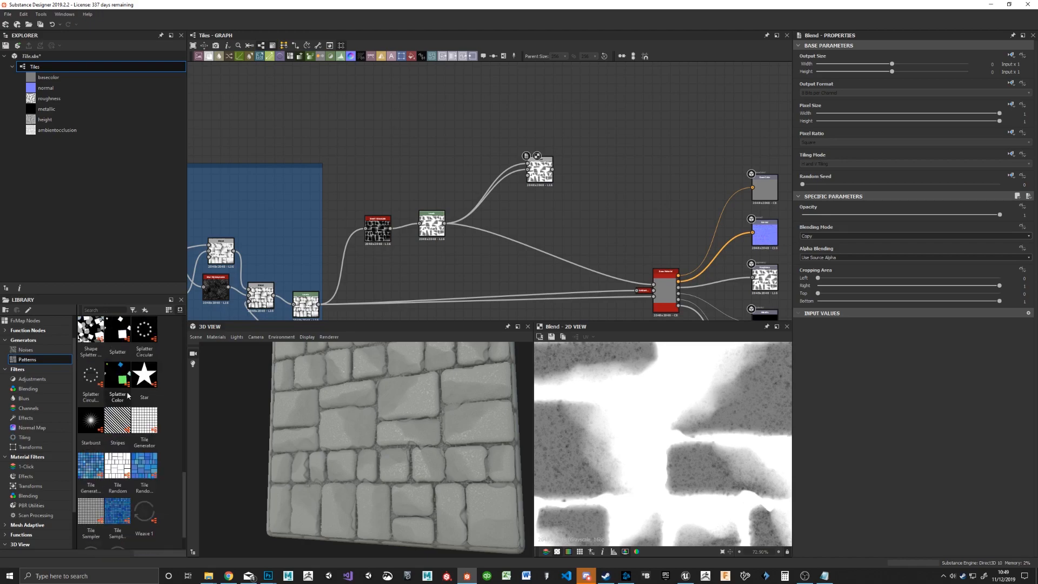
click(33, 379)
click(34, 389)
click(31, 408)
click(35, 438)
click(32, 448)
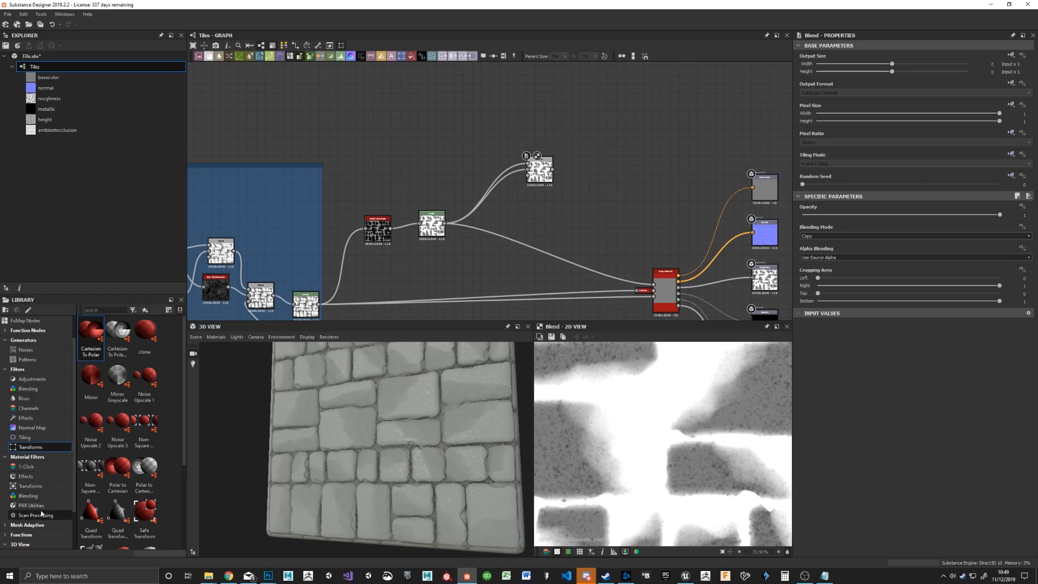
click(21, 467)
click(35, 478)
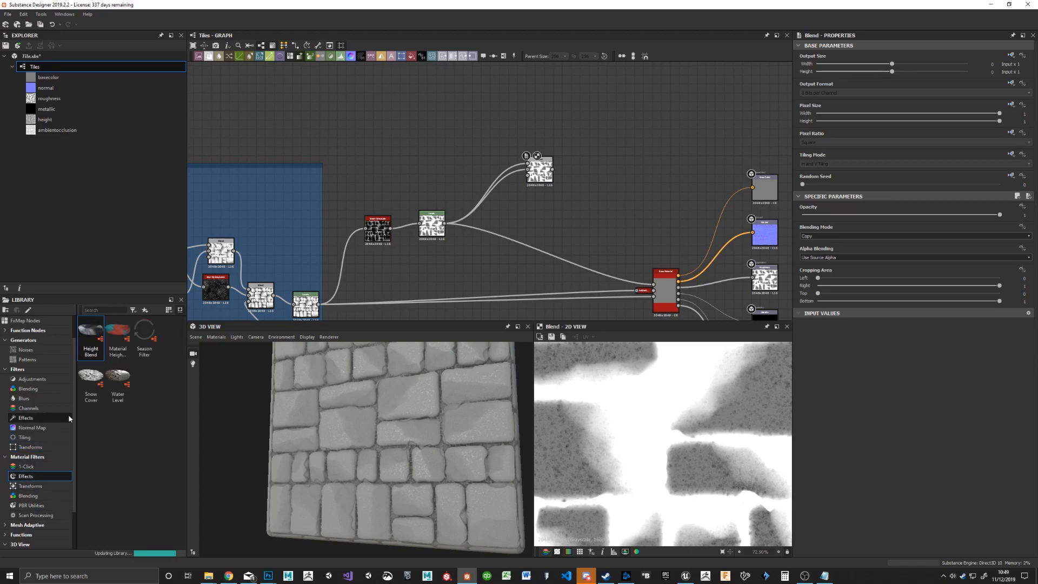
click(38, 469)
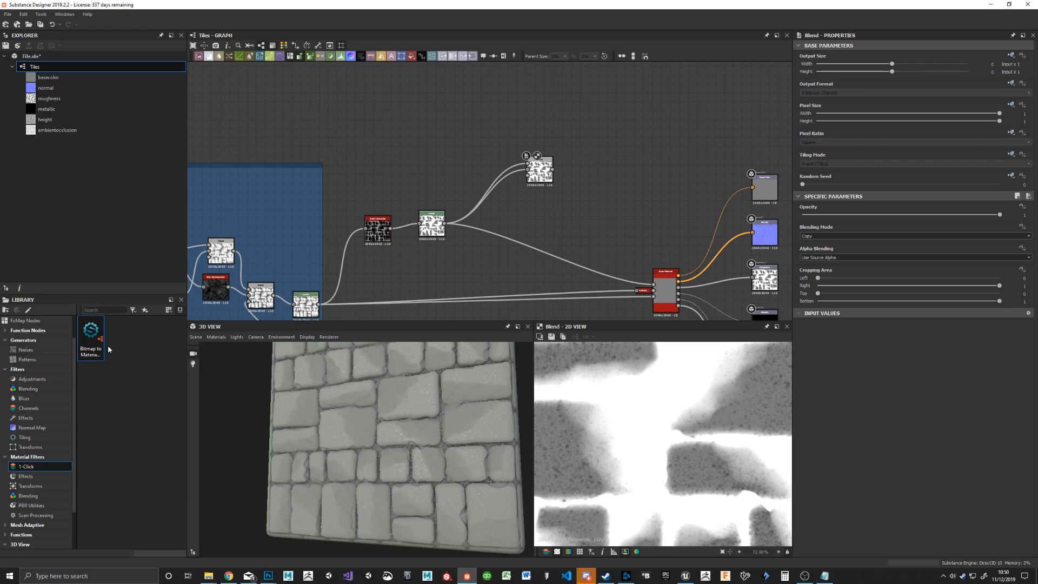
click(26, 476)
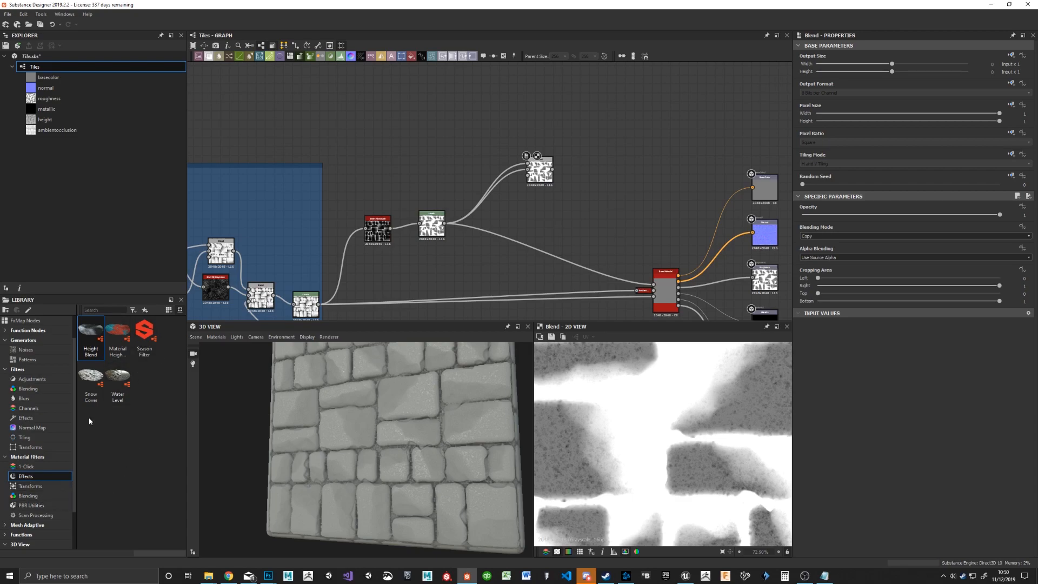
click(33, 506)
click(36, 496)
click(31, 486)
click(30, 476)
click(5, 457)
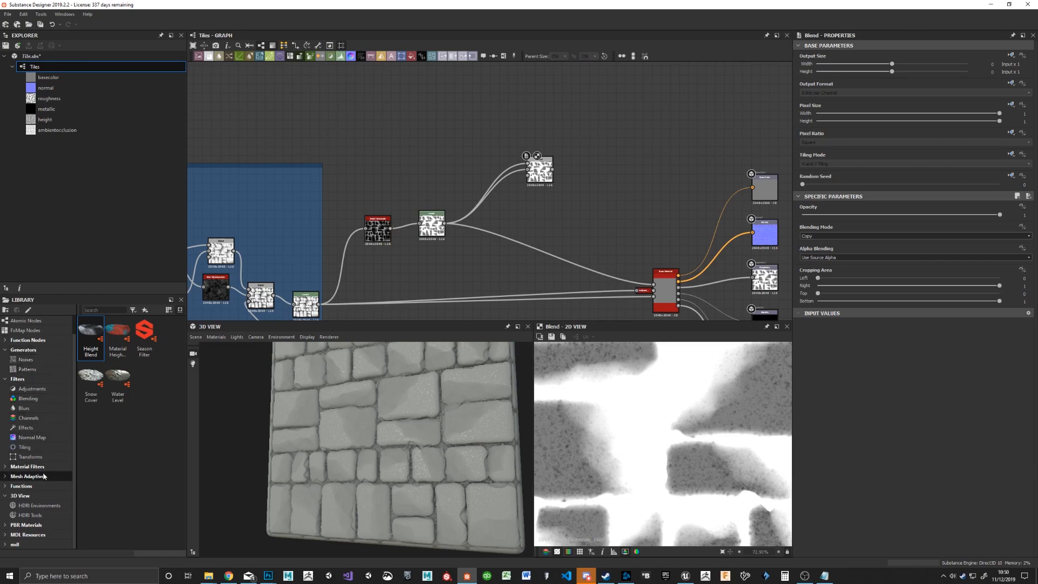
click(40, 411)
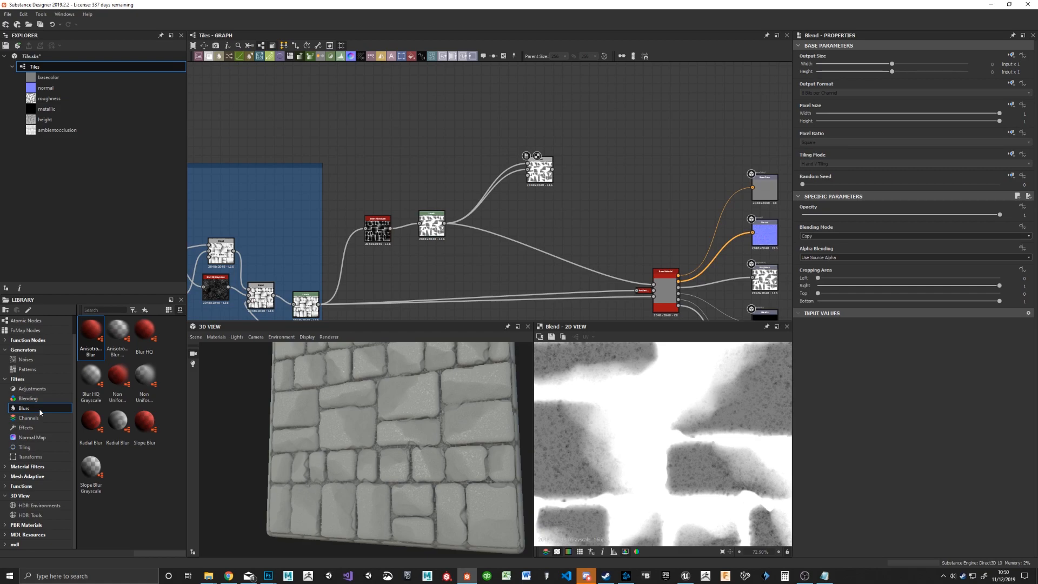
Step: Add the Grunge Map 014 noise as the Blend's foreground and connect the Blend output to the Base Material's roughness input
click(27, 360)
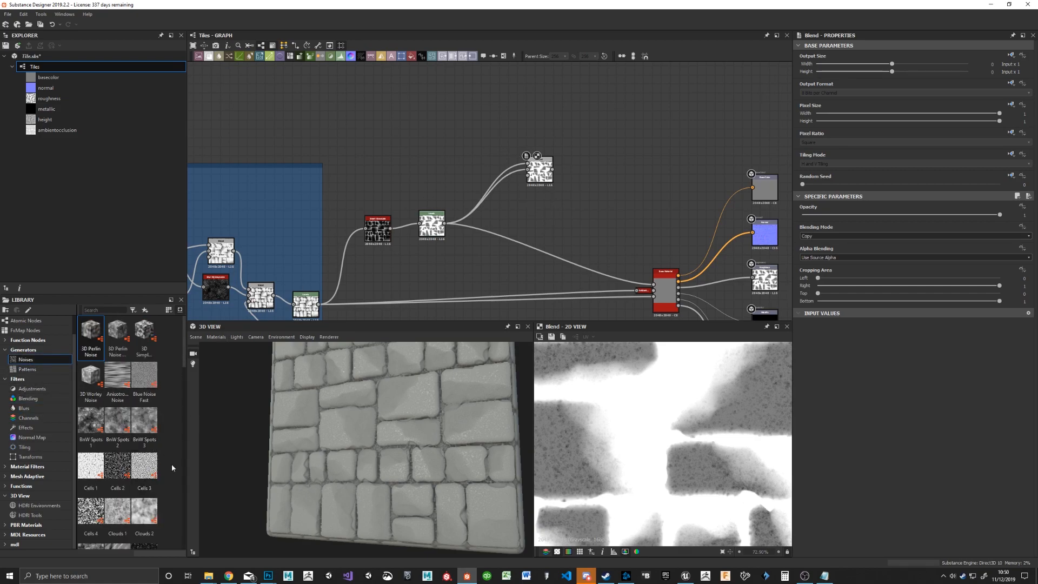
scroll(163, 433, down, 7)
scroll(177, 383, down, 5)
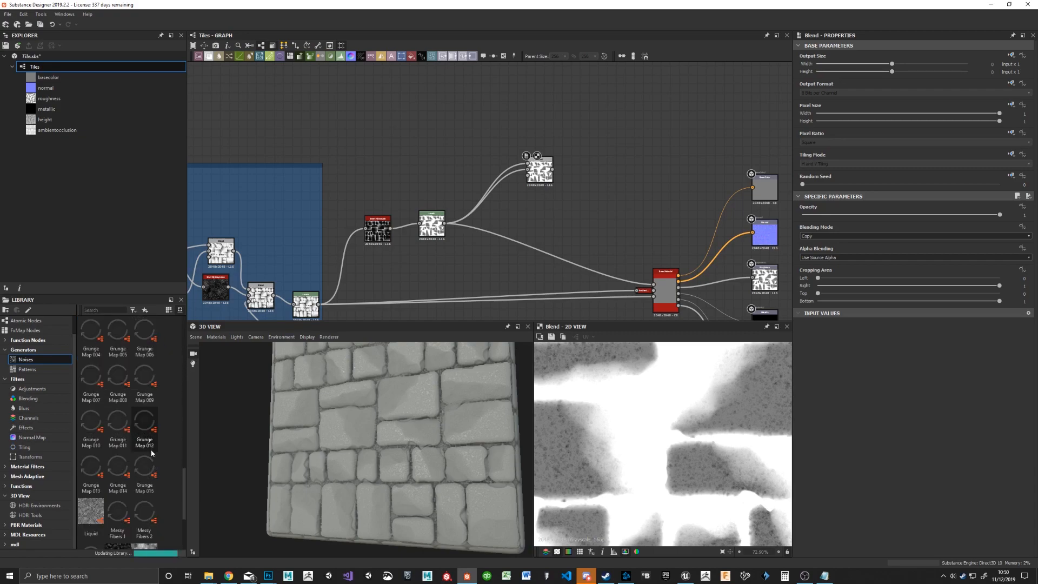
drag(547, 183, 556, 197)
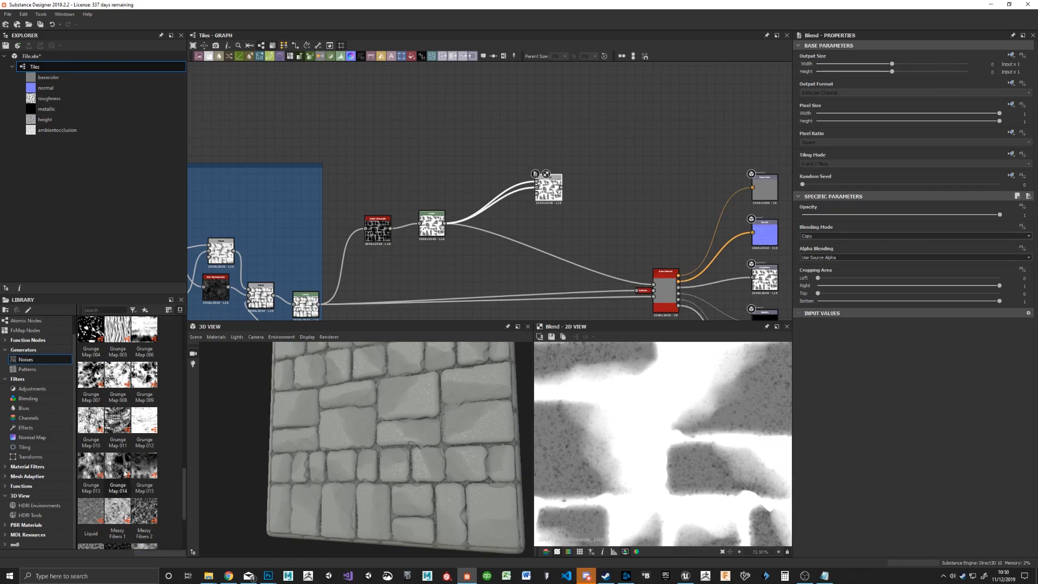
drag(118, 465, 537, 184)
click(549, 190)
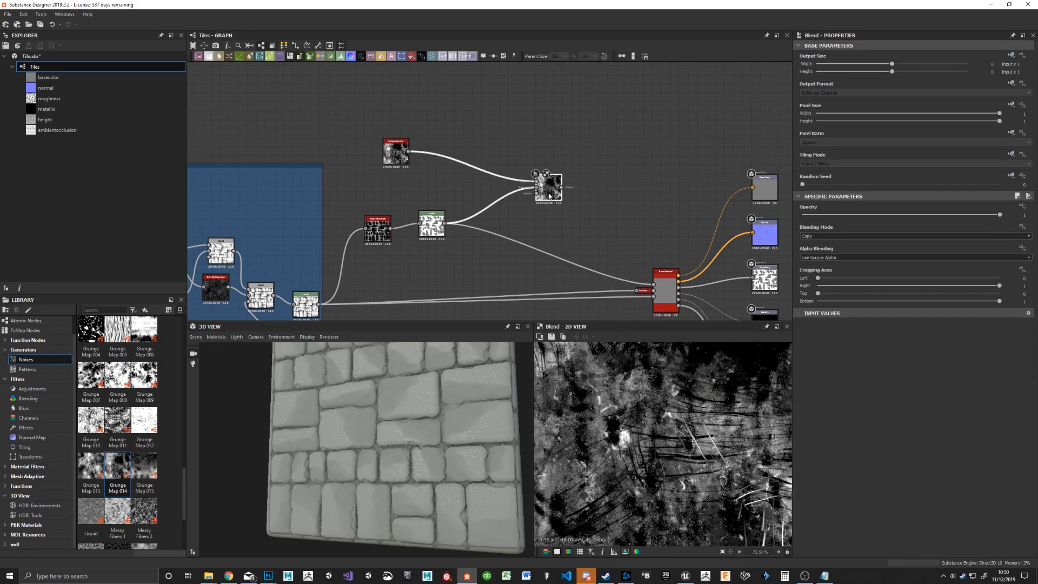
drag(562, 187, 657, 285)
drag(387, 413, 462, 337)
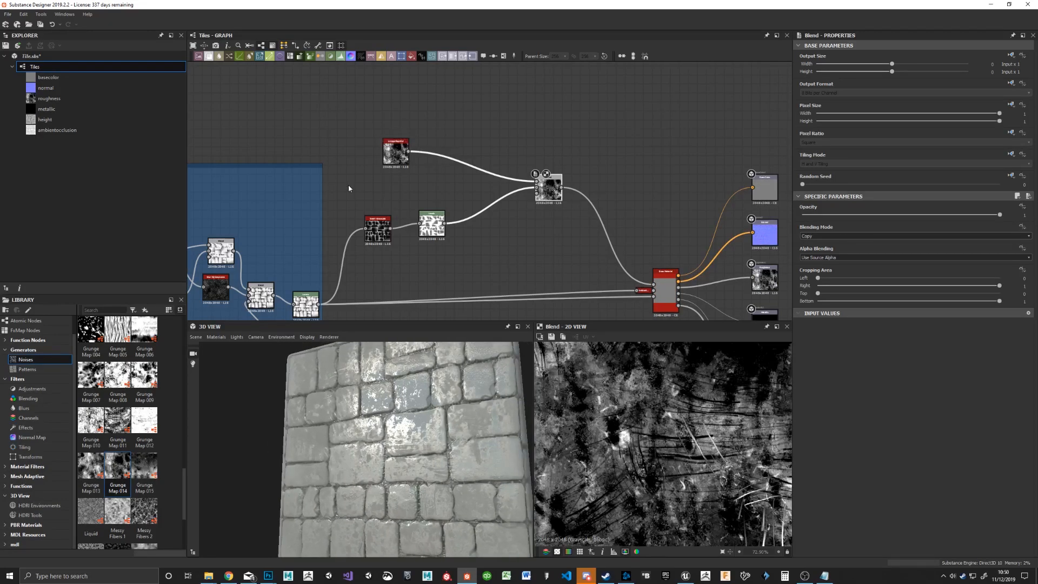
Step: Insert an Invert Grayscale node between Grunge Map 014 and the Blend, placing it close to the grunge map
scroll(25, 324, up, 2)
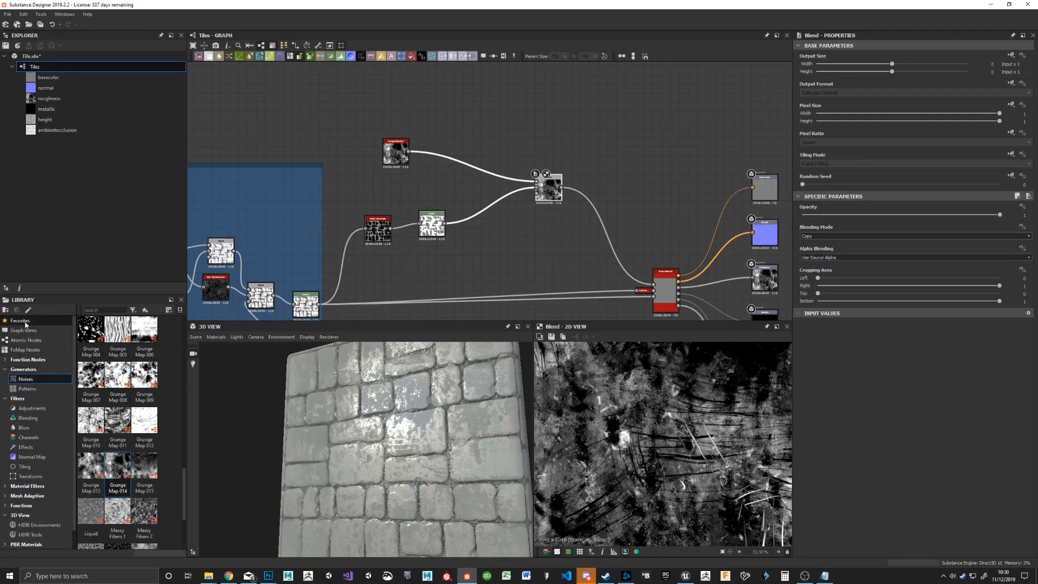
click(20, 320)
drag(117, 331, 536, 187)
drag(416, 482, 373, 398)
drag(439, 166, 420, 166)
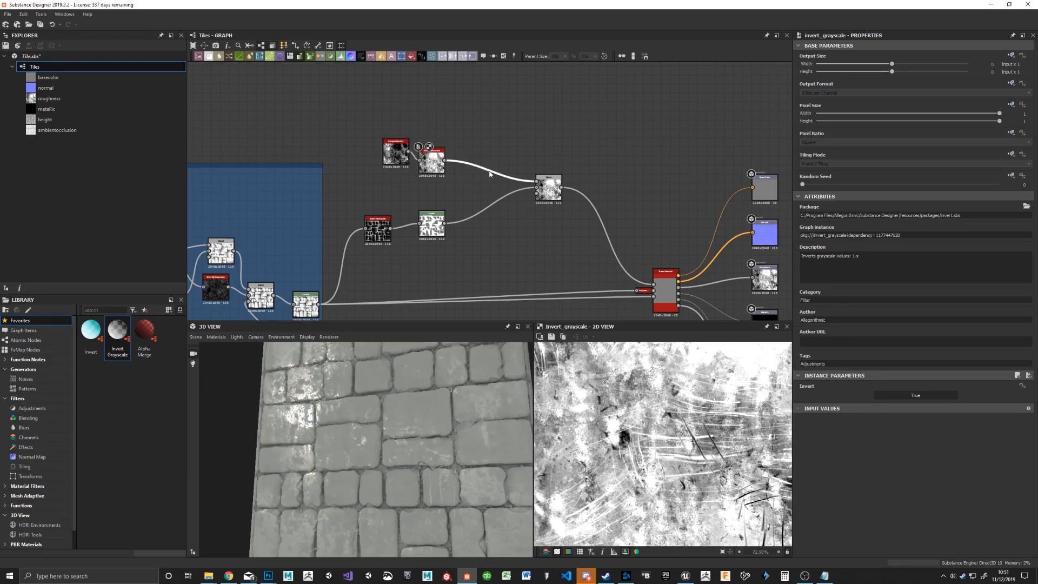
Step: Insert a Levels node between the grunge map's Invert Grayscale and the Blend
key(space)
text(lev)
key(Return)
drag(496, 186, 491, 186)
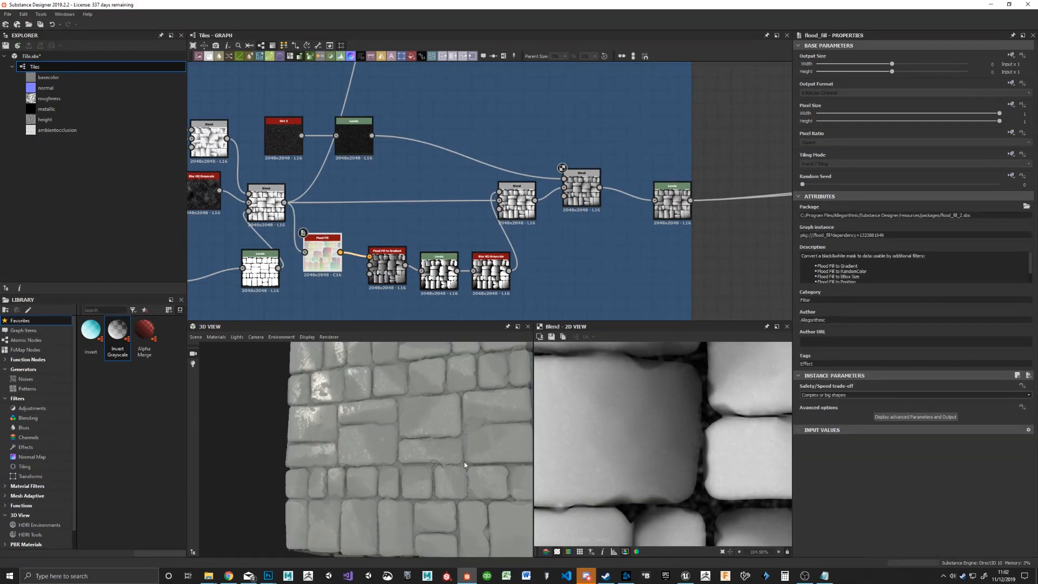
Step: Set the Base Color user-defined map of the Base Material to True
drag(460, 455, 465, 378)
middle_drag(637, 139, 508, 179)
scroll(579, 167, down, 4)
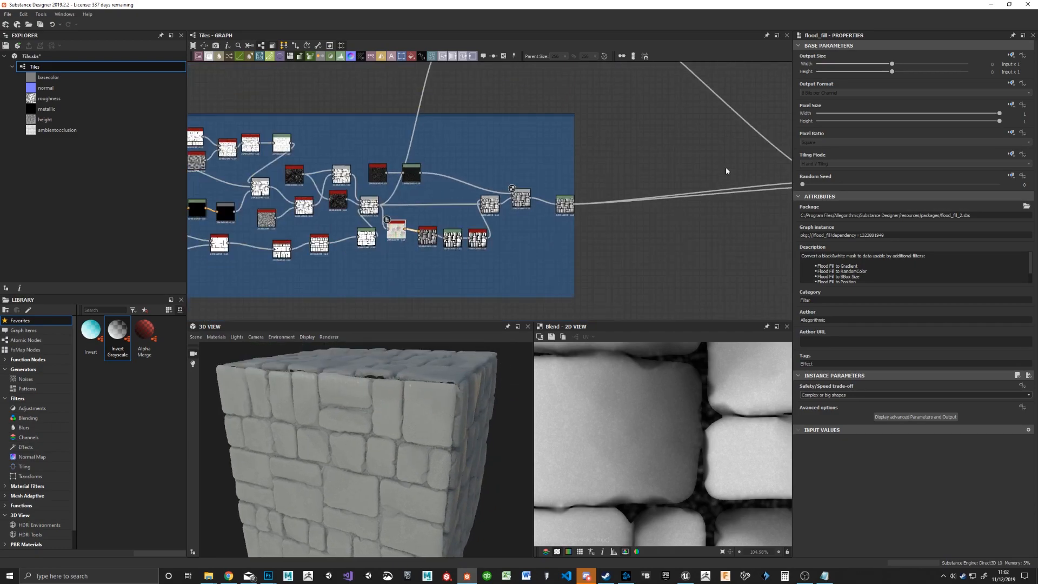
middle_drag(725, 171, 481, 185)
middle_drag(614, 138, 642, 170)
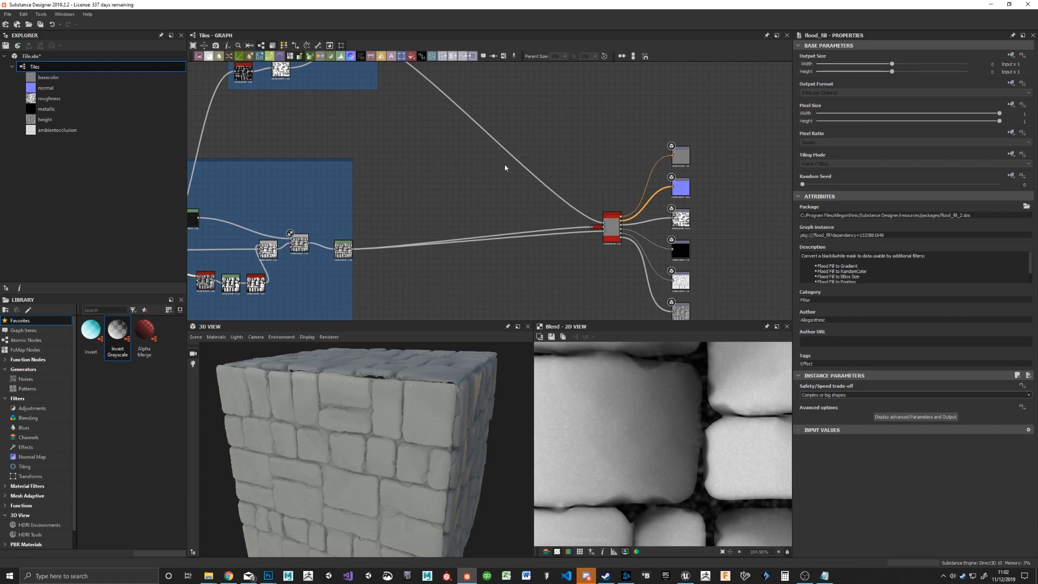
drag(343, 249, 330, 245)
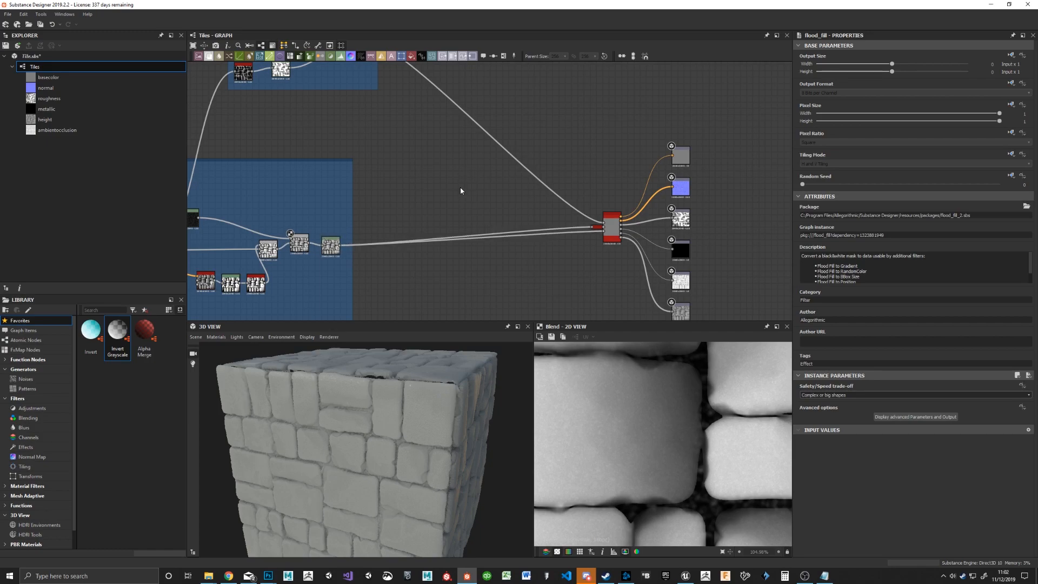
click(612, 227)
scroll(932, 465, down, 3)
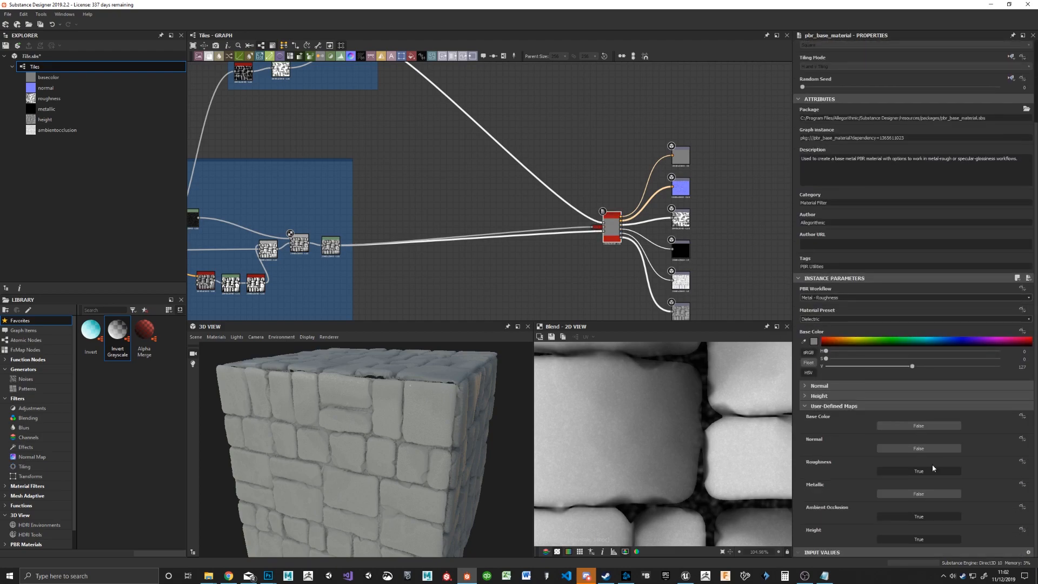
click(926, 426)
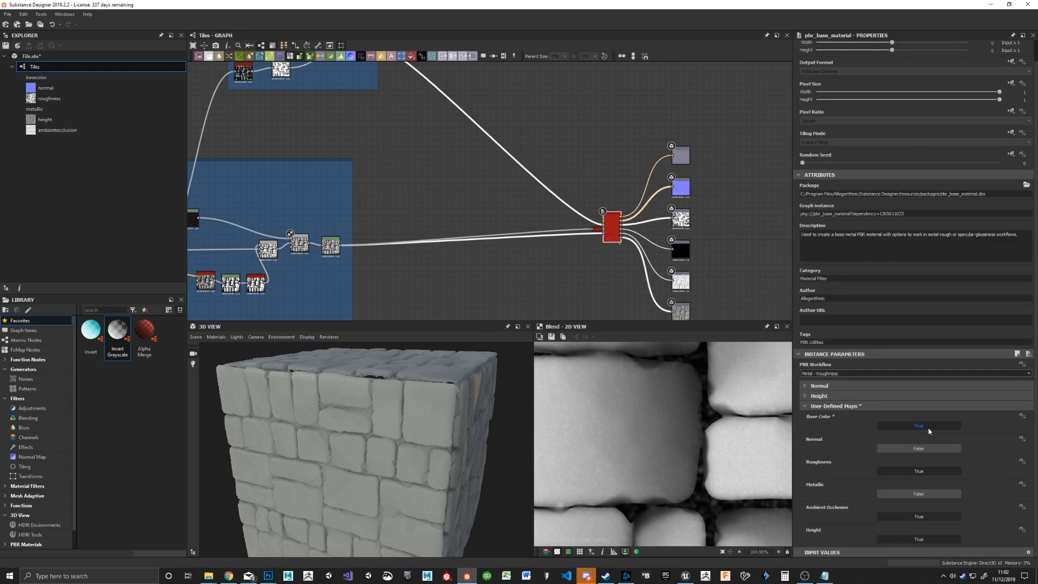
Step: Add a Gradient Map node fed by the last node of the lower blue frame, and open its Gradient Editor
middle_drag(542, 163, 555, 189)
scroll(489, 230, up, 3)
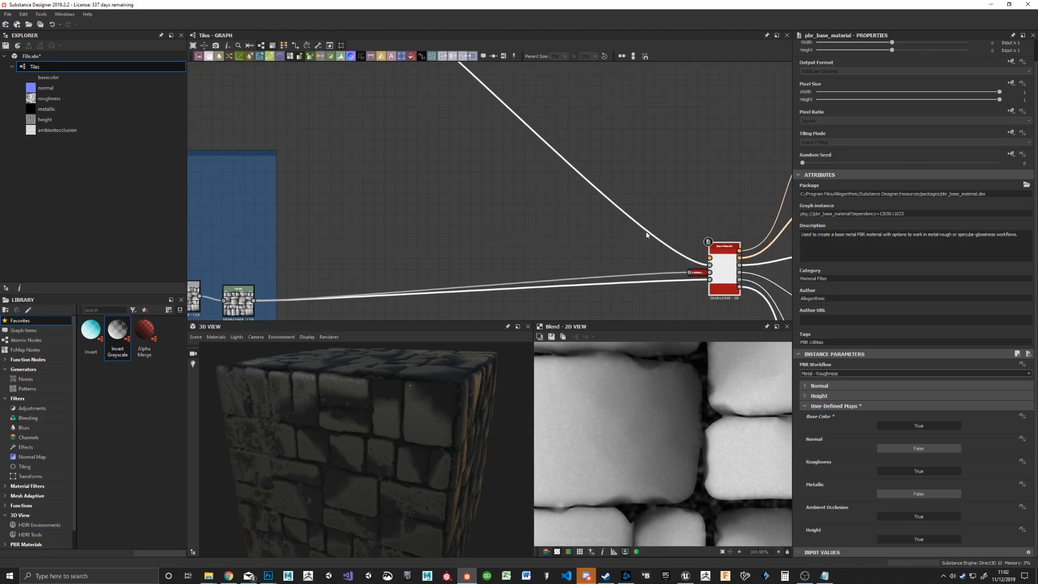
scroll(646, 230, down, 2)
drag(389, 444, 364, 449)
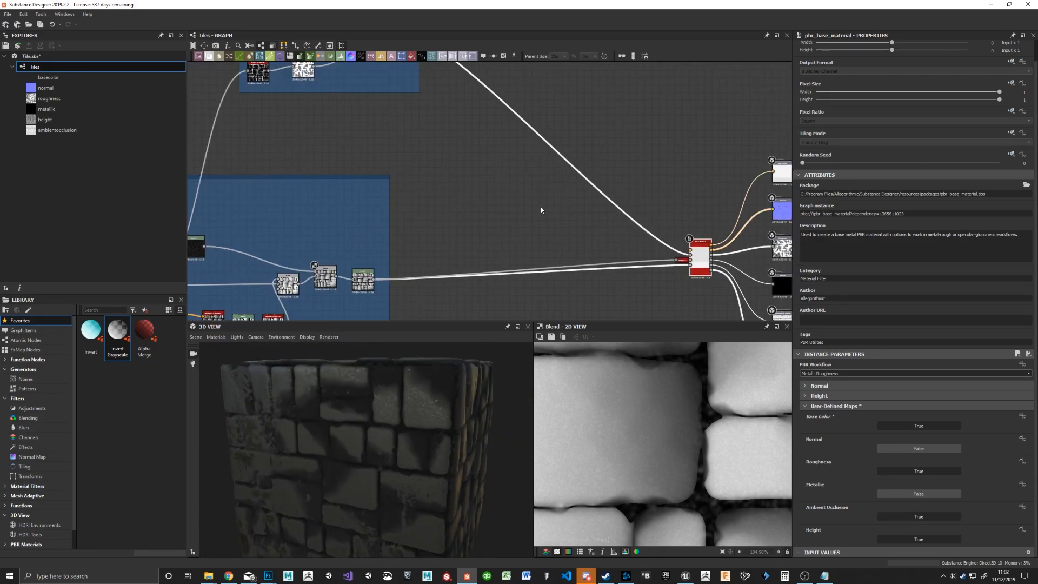
middle_drag(542, 210, 572, 208)
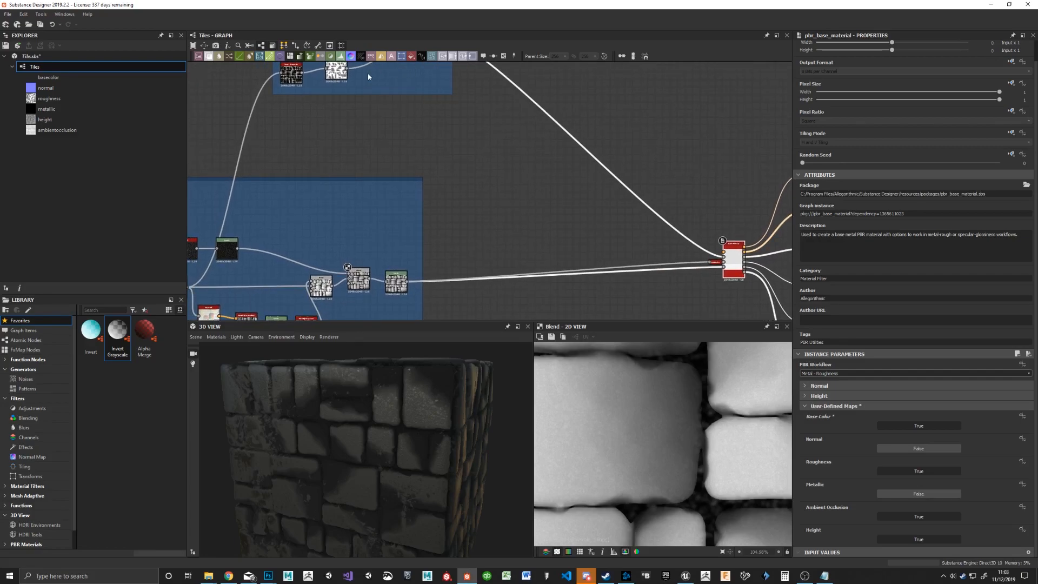
drag(310, 56, 553, 216)
drag(420, 281, 564, 201)
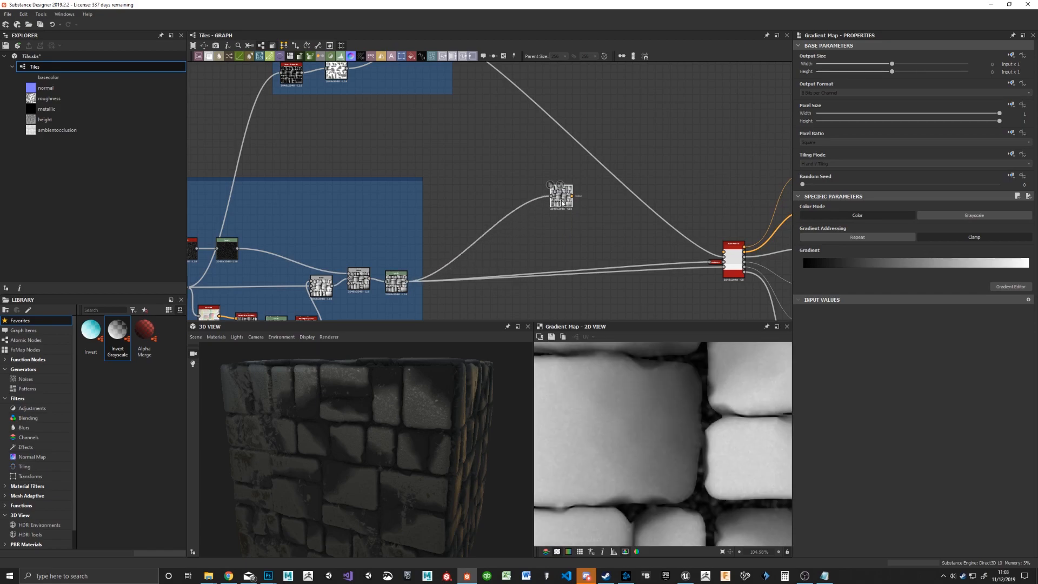
scroll(612, 445, down, 5)
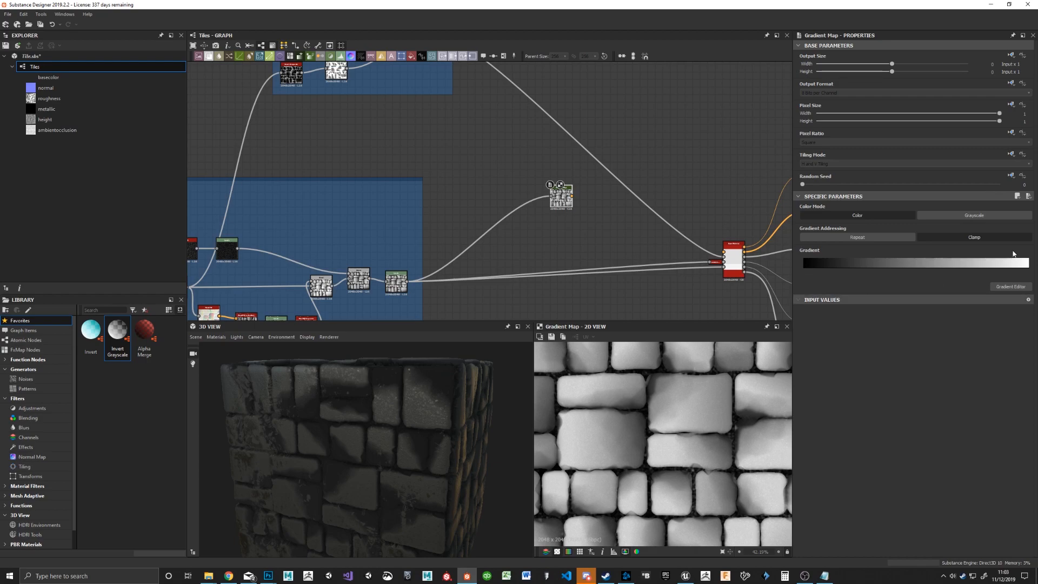
click(1019, 288)
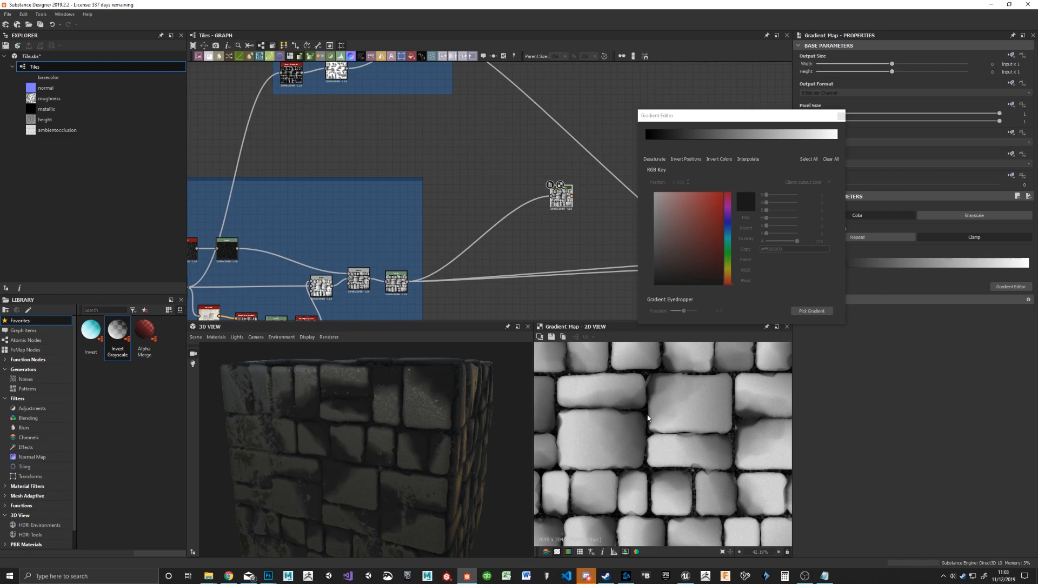
Step: Set the gradient's start key to red and its end key to green
click(649, 139)
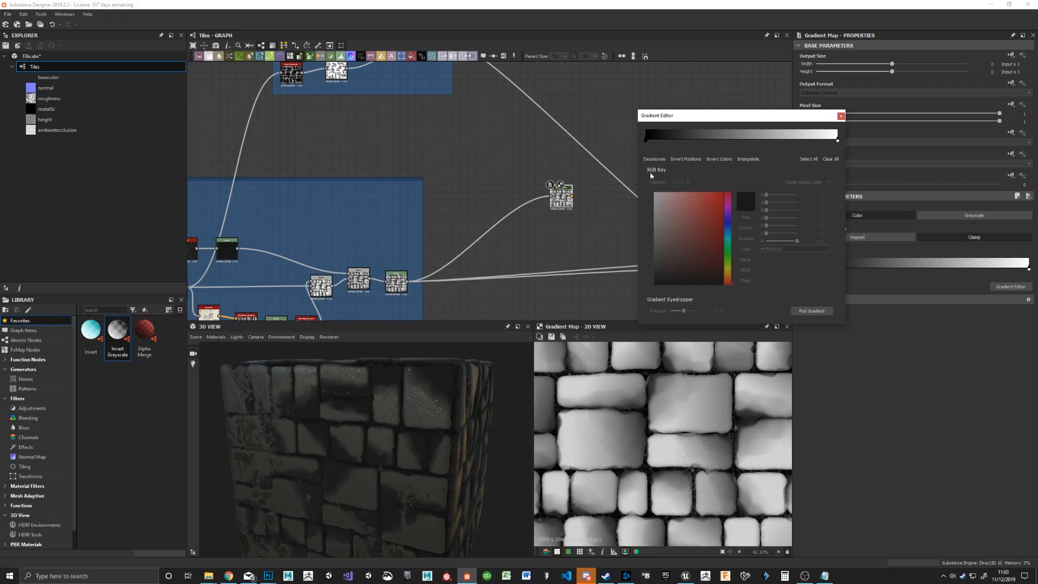
click(647, 141)
click(723, 193)
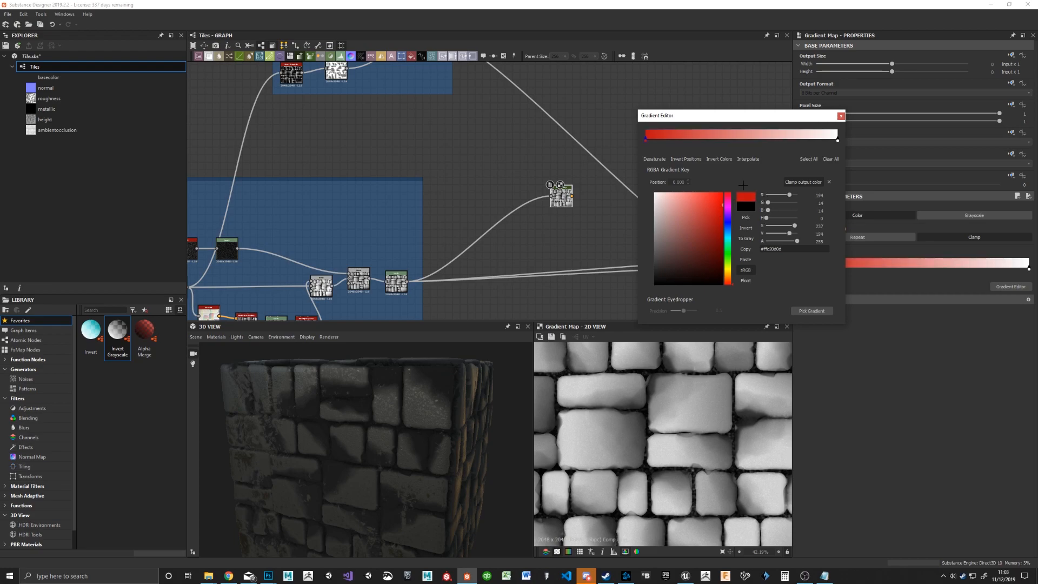
click(837, 140)
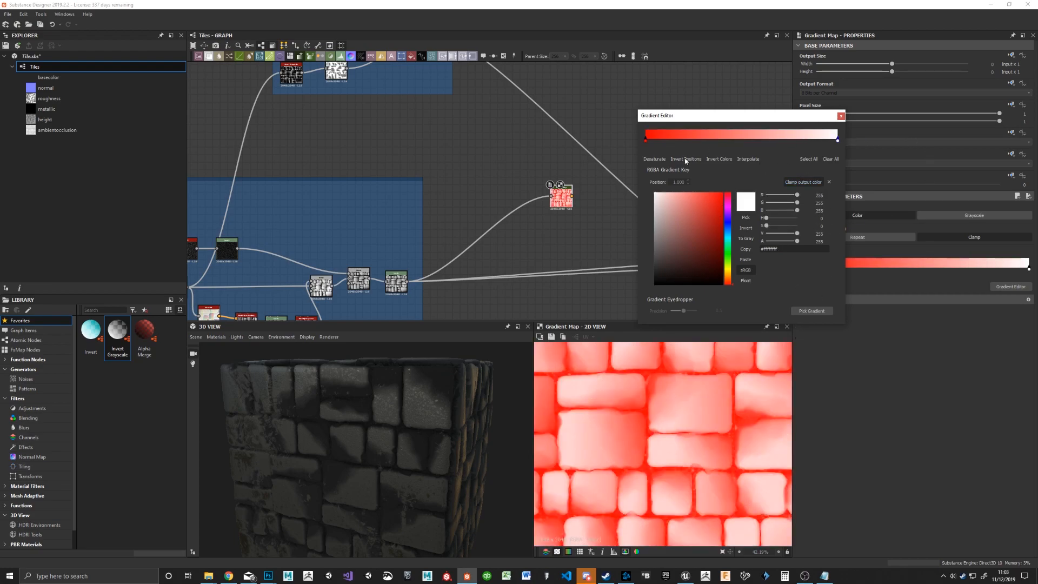
click(728, 252)
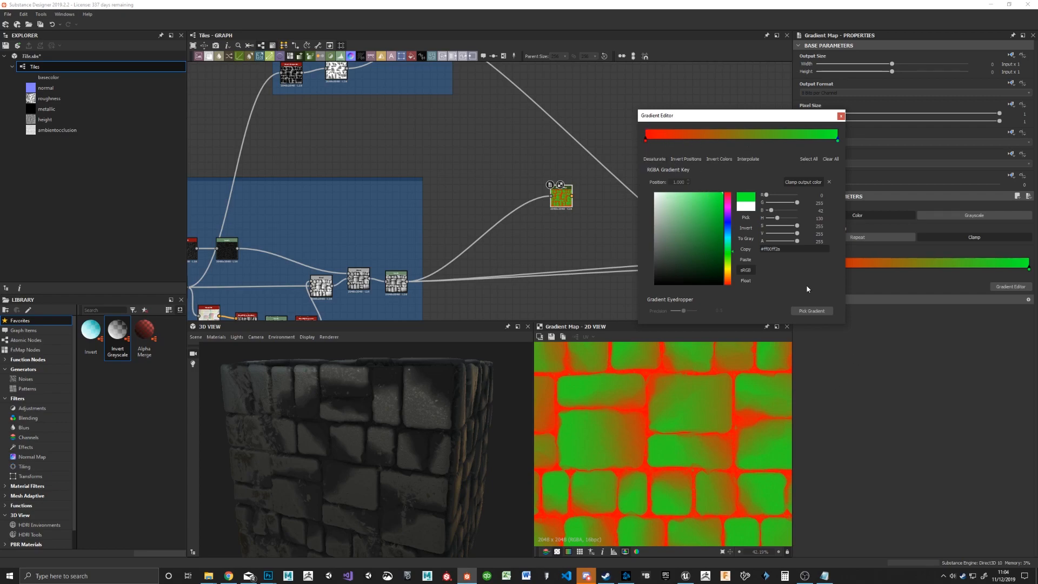
Step: Sample a yellow-to-red gradient from the Chrome icon with the gradient eyedropper
click(818, 312)
click(817, 310)
drag(231, 580, 231, 572)
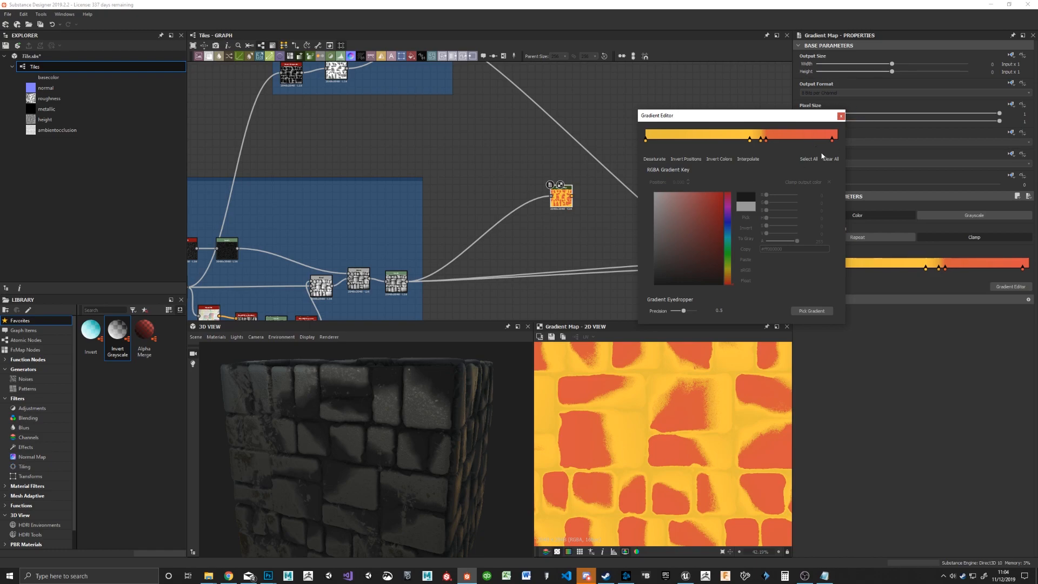
Step: Connect the Gradient Map output to the Base Material's base color input, keeping the Gradient Editor out of the way
drag(843, 119, 977, 296)
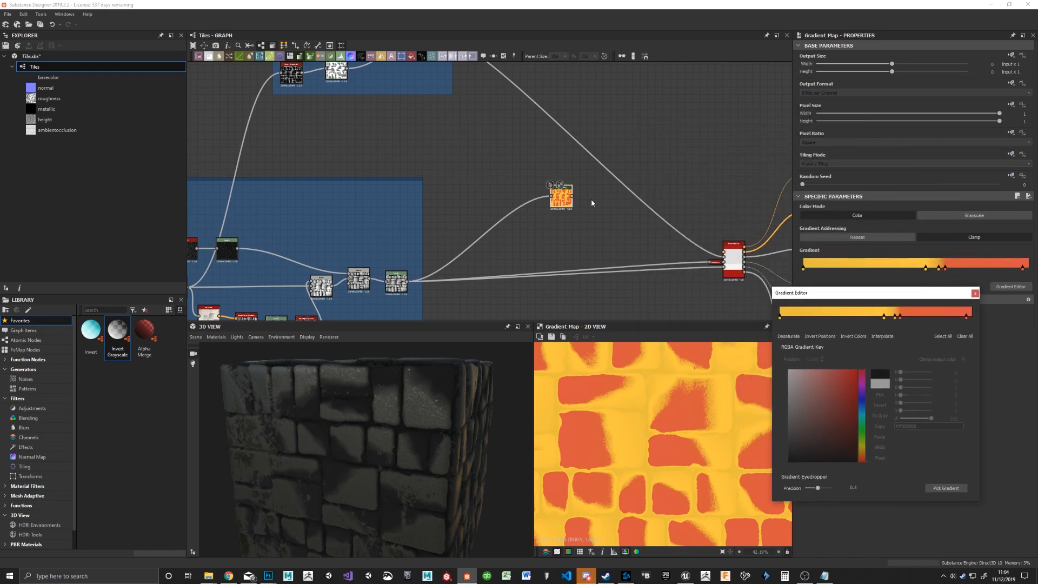
drag(573, 198, 724, 252)
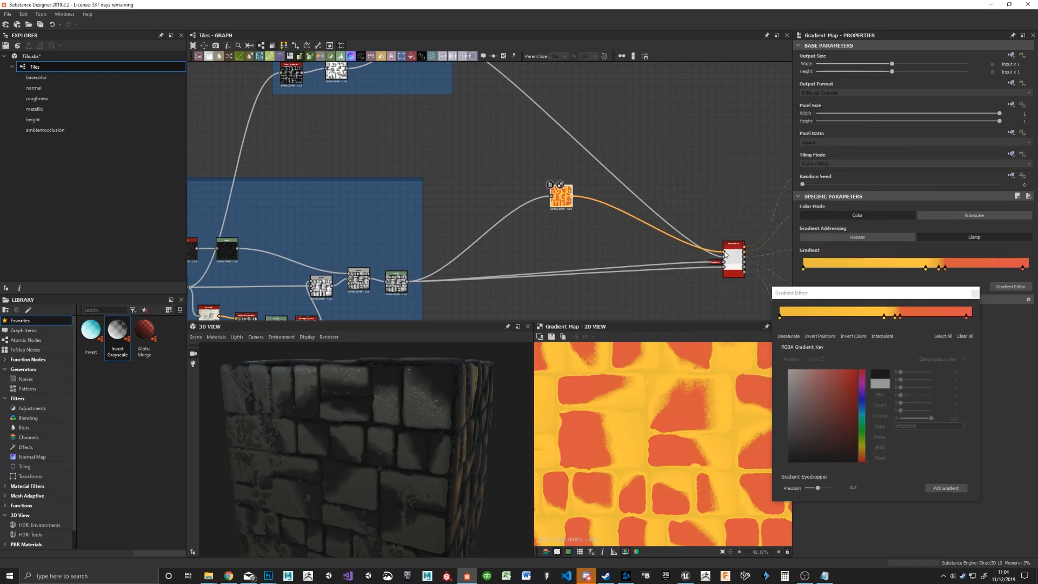
drag(318, 436, 339, 504)
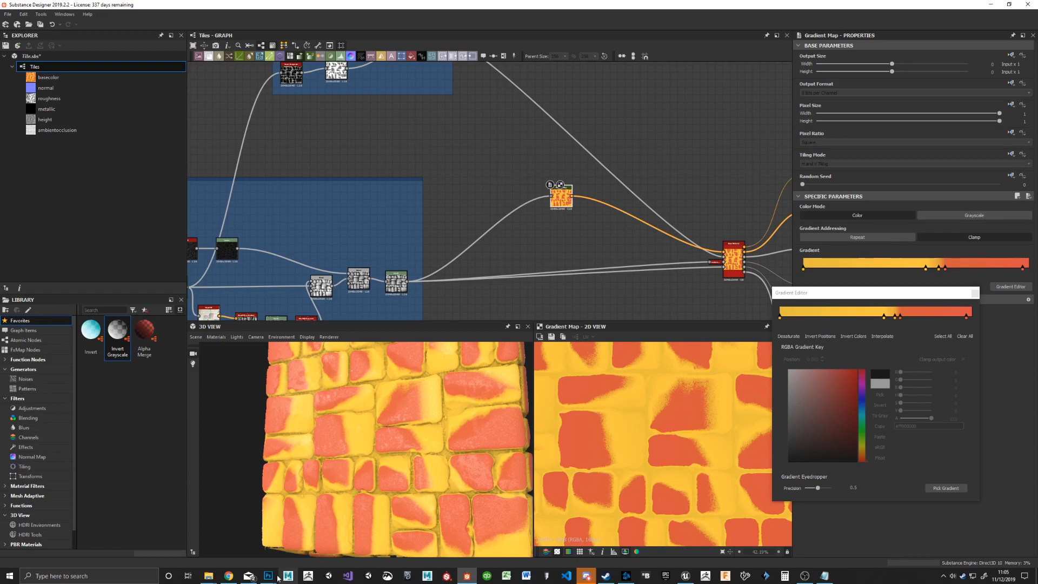
Step: Switch to Chrome and search Google Images for "stone" in a new tab
click(228, 576)
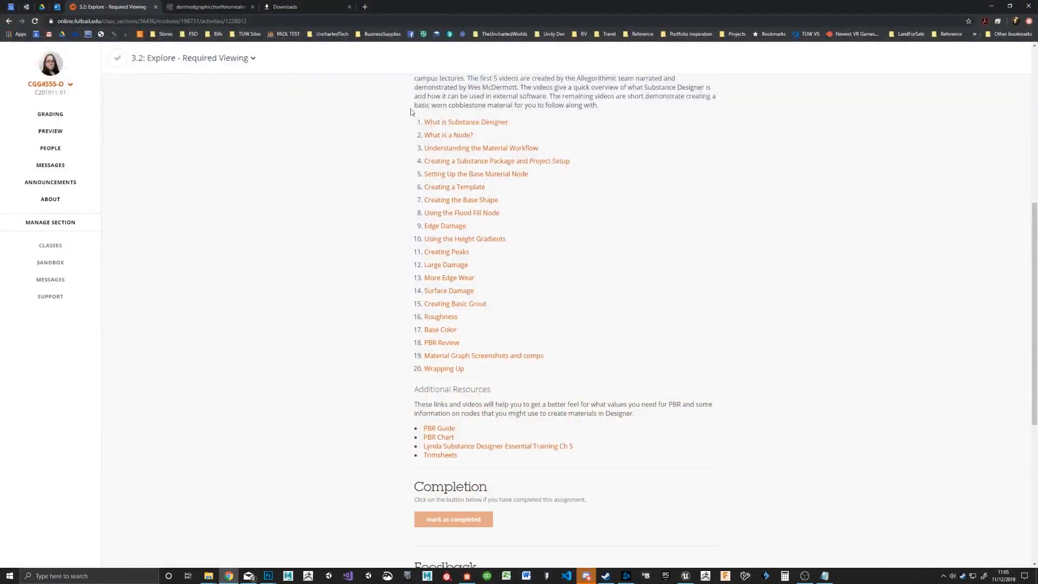
click(364, 6)
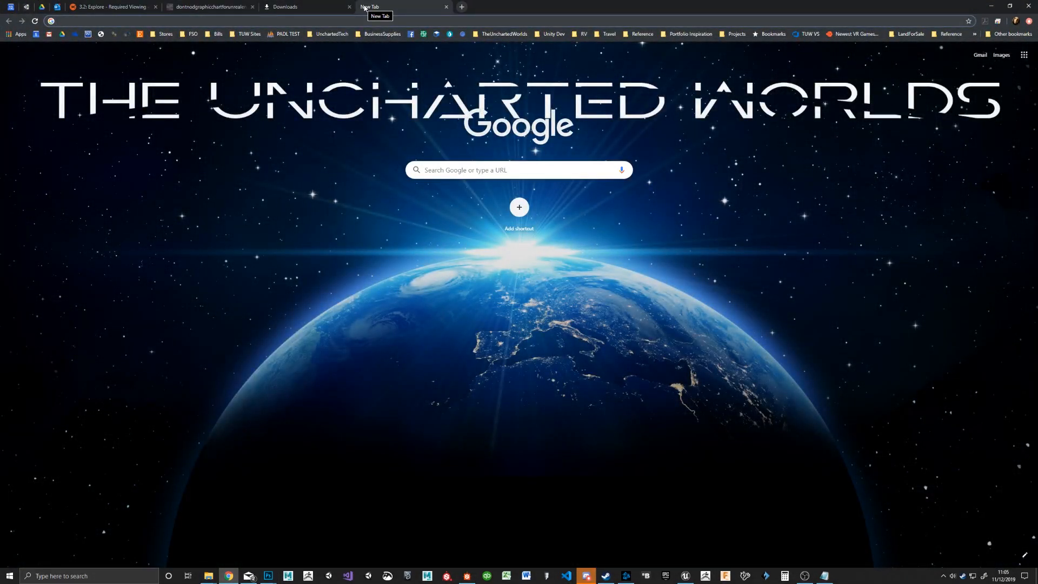
text(stone)
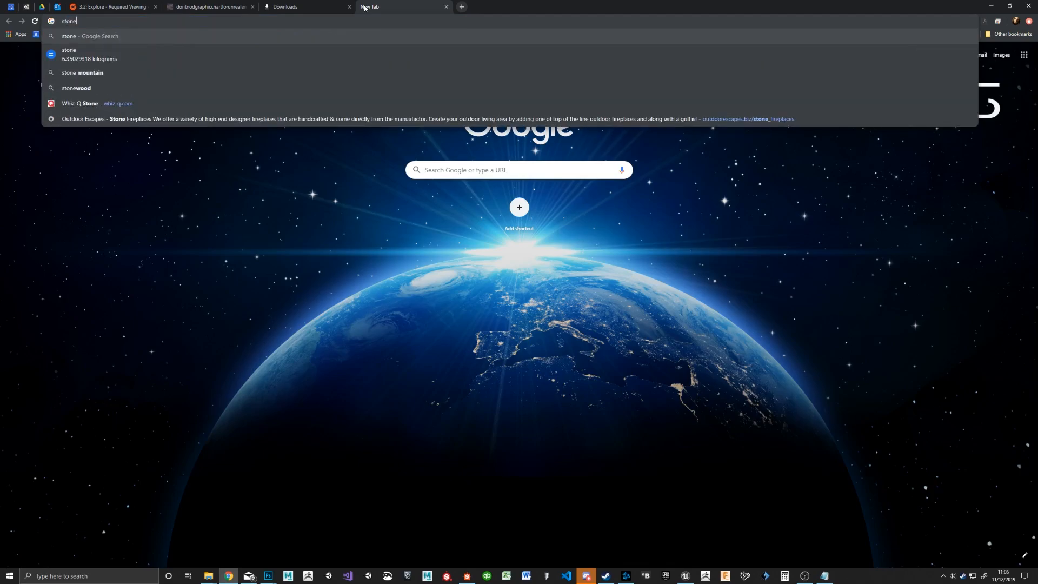
key(Return)
click(110, 82)
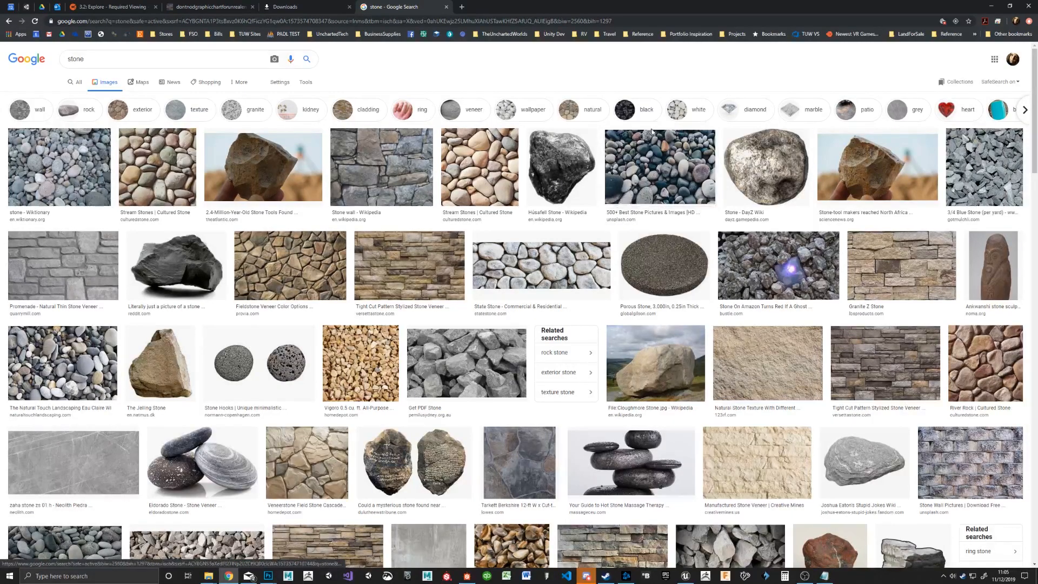
Step: Arrange Chrome and Substance Designer side by side and move the Gradient Editor over the graph area
drag(583, 8, 0, 5)
click(625, 95)
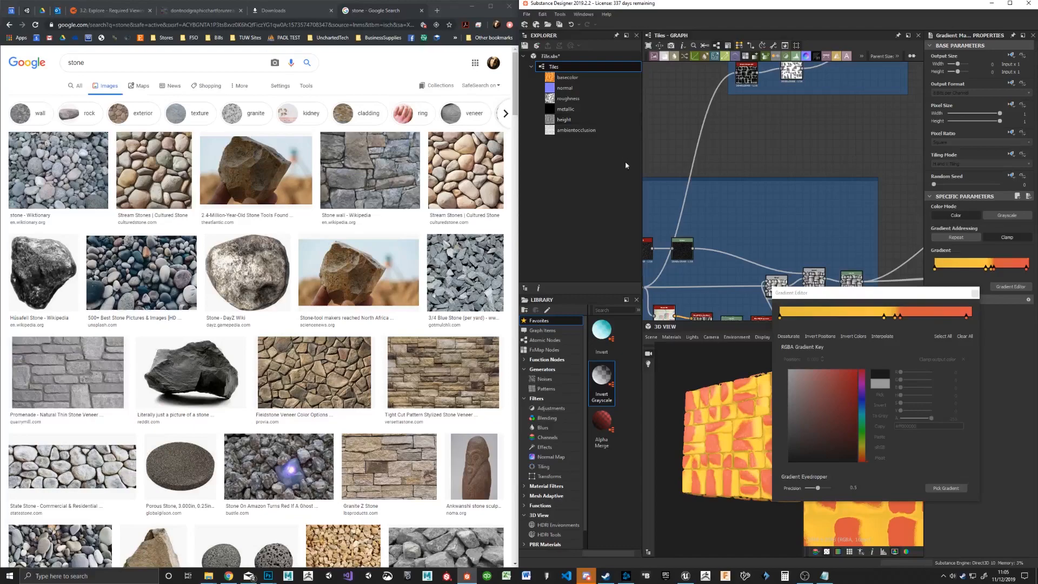
drag(851, 300, 717, 91)
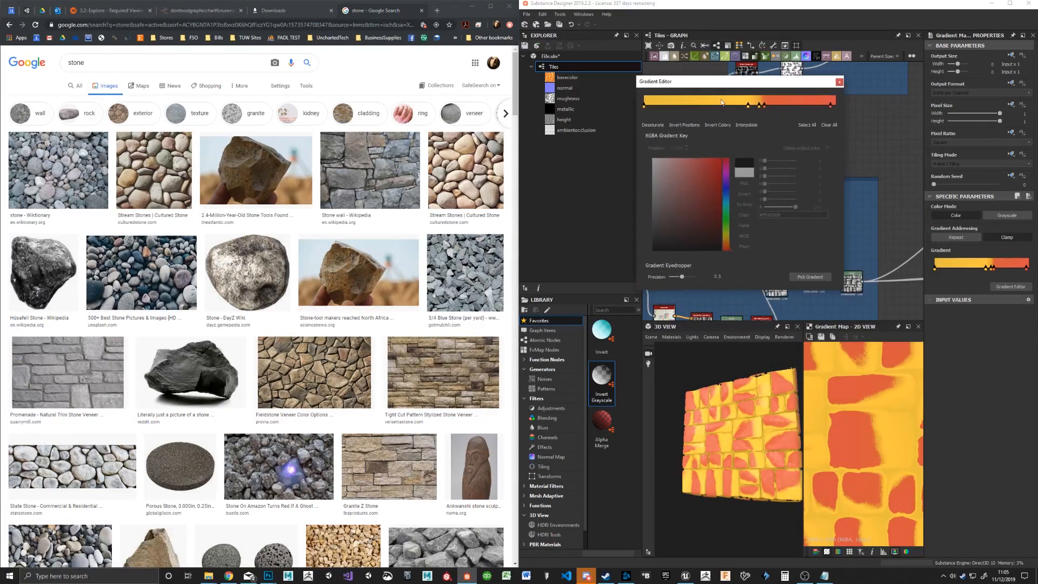
Step: Try gradients sampled from the 3/4 Blue Stone image and from the Stream Stones image
click(803, 277)
drag(451, 277, 457, 283)
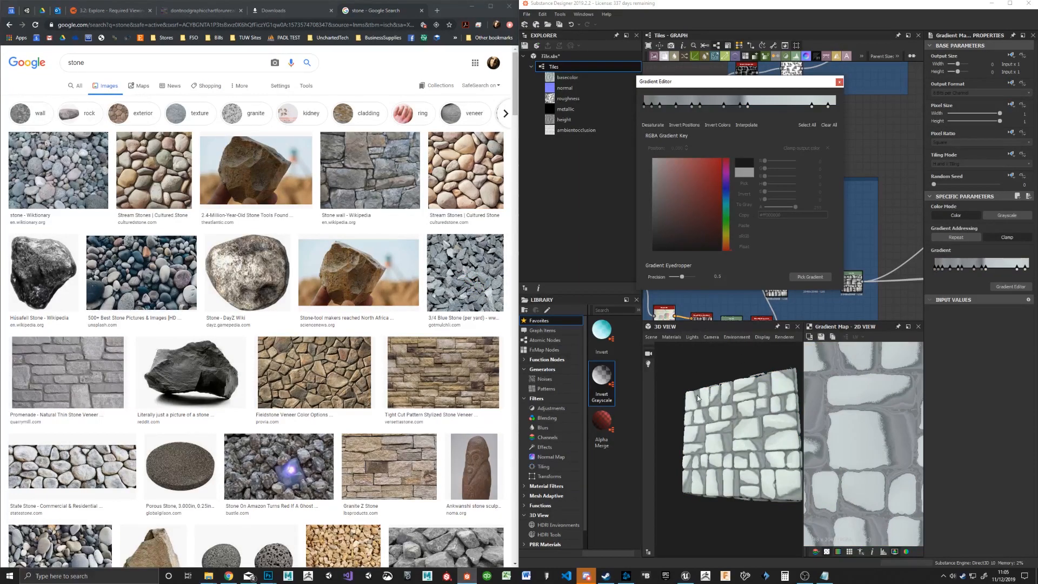
click(811, 278)
drag(459, 214, 453, 162)
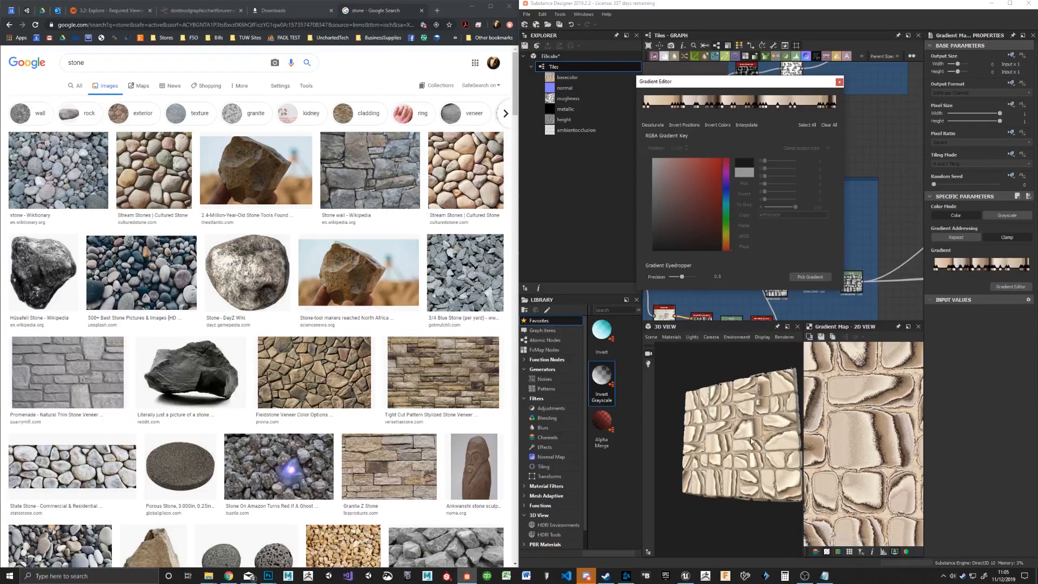
Step: Pick a brown gradient from the Fieldstone Veneer stone image
click(813, 278)
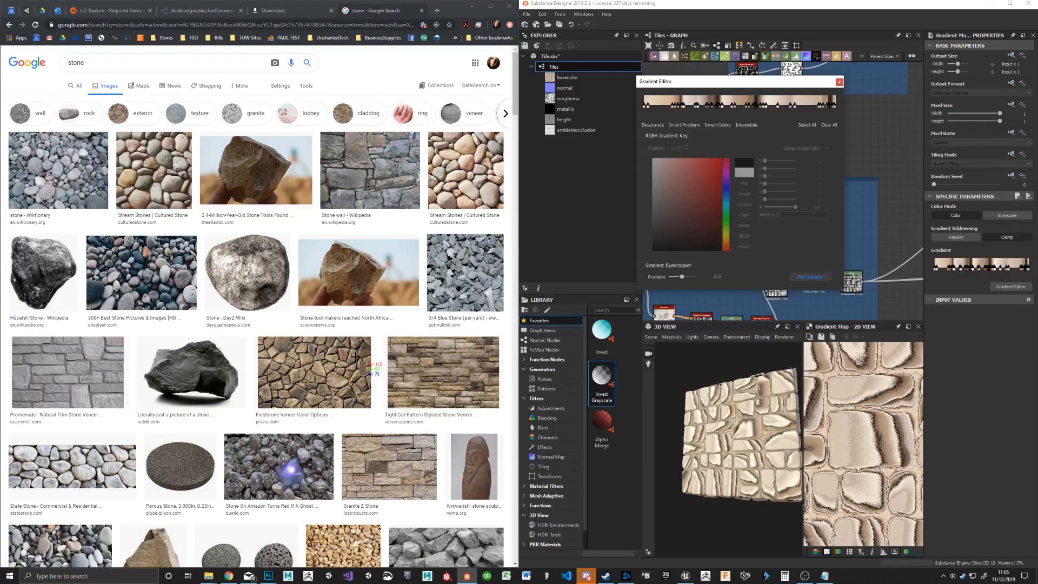
drag(363, 344, 358, 354)
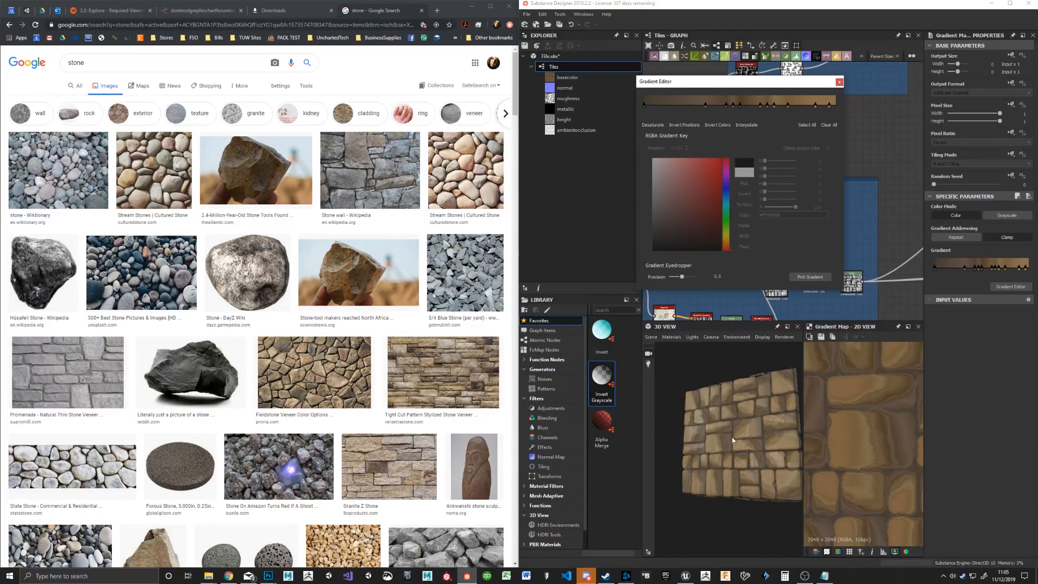
Step: Simplify the brown gradient by deleting four of its intermediate keys, and close the Gradient Editor
click(726, 106)
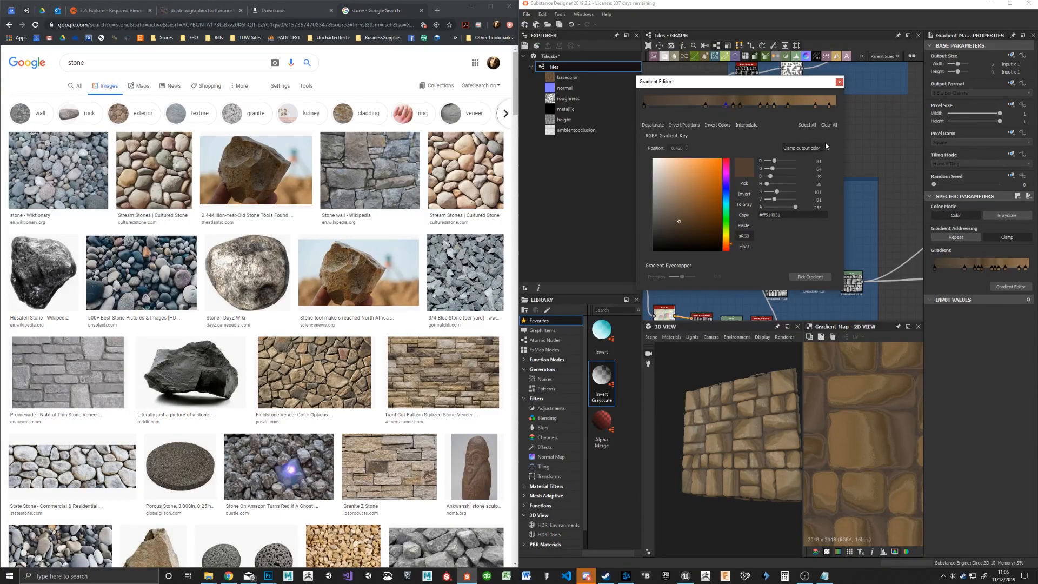
key(Delete)
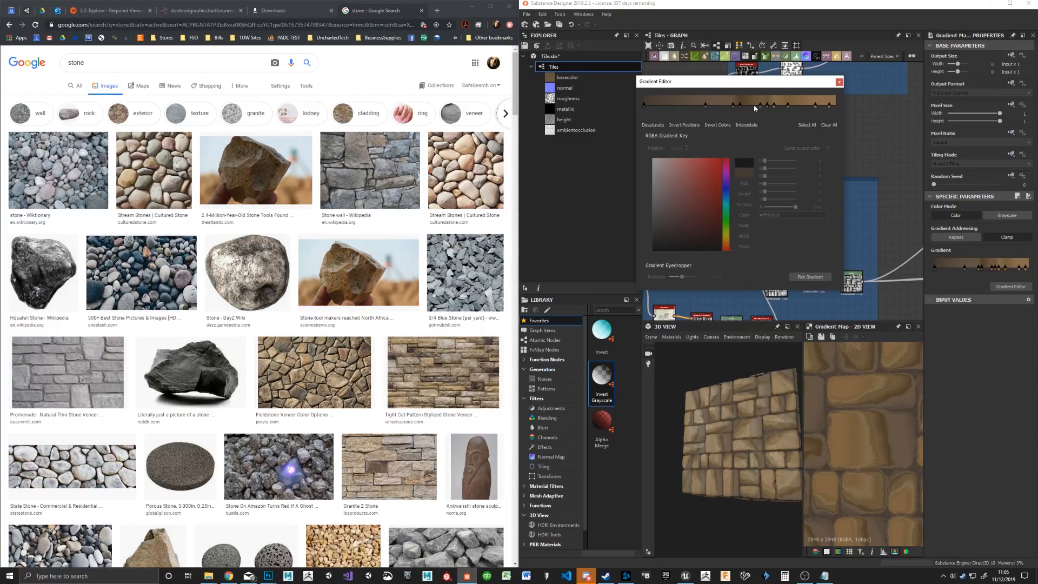
drag(733, 105, 721, 105)
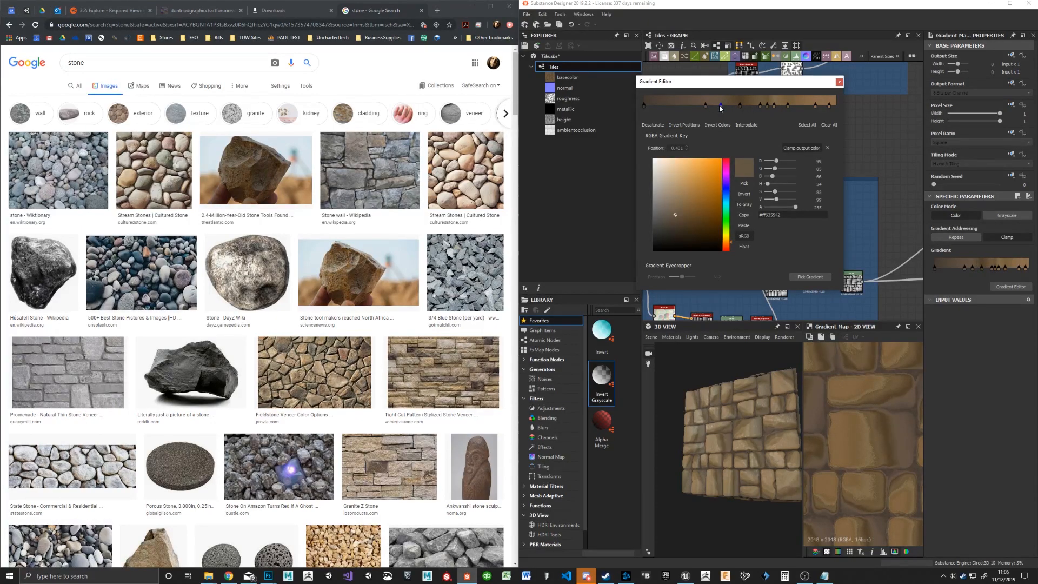
key(Delete)
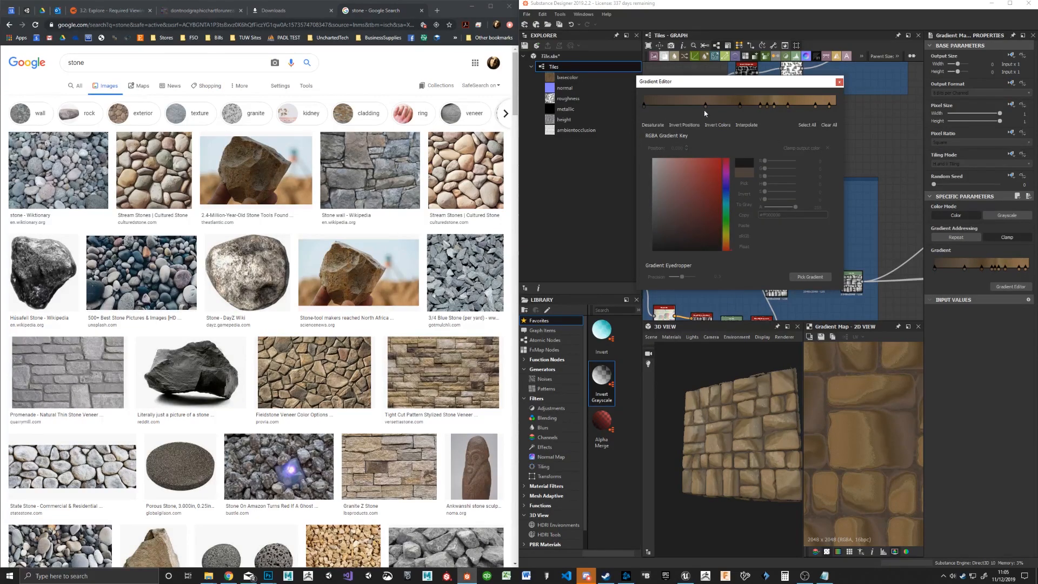
click(768, 107)
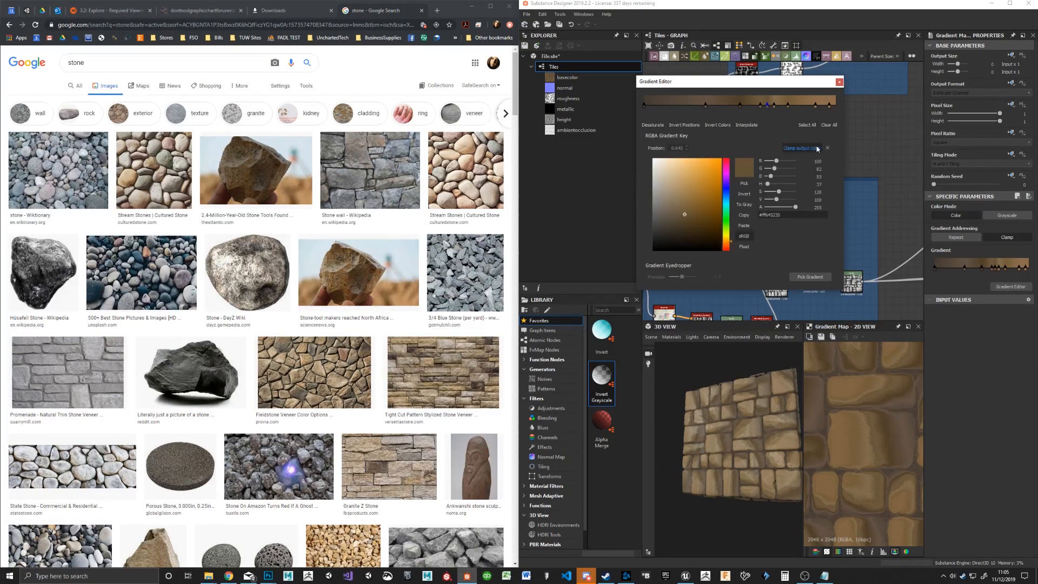
click(827, 148)
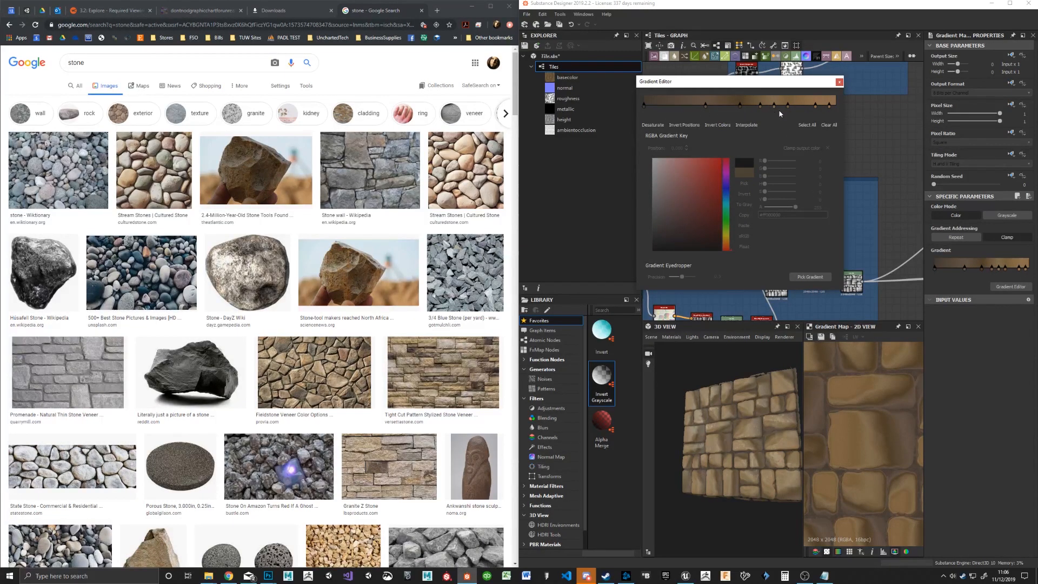
click(788, 106)
click(827, 148)
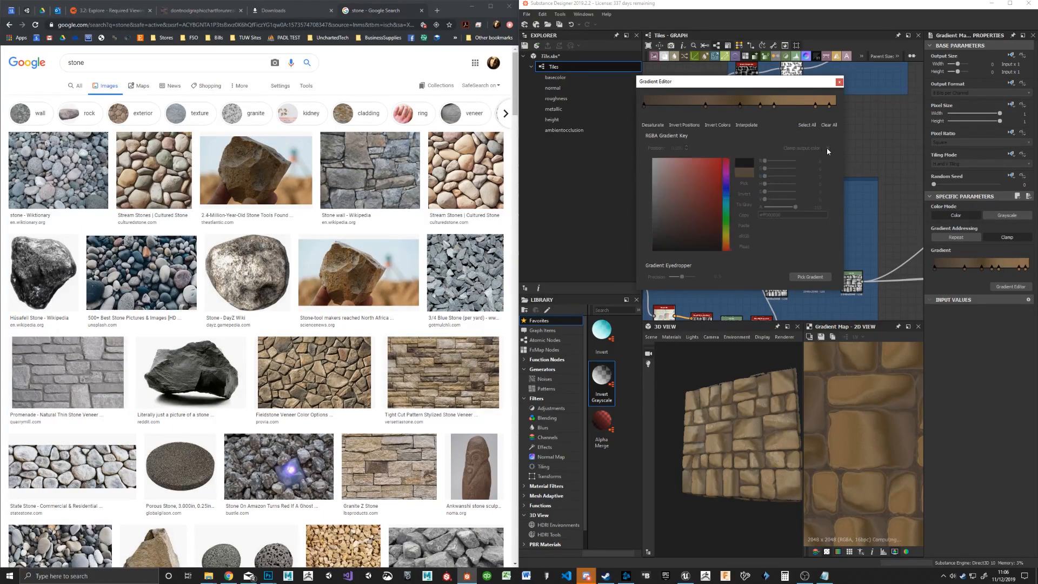
mouse_move(705, 411)
mouse_down()
mouse_move(726, 447)
mouse_move(736, 419)
mouse_move(725, 410)
mouse_up()
click(839, 82)
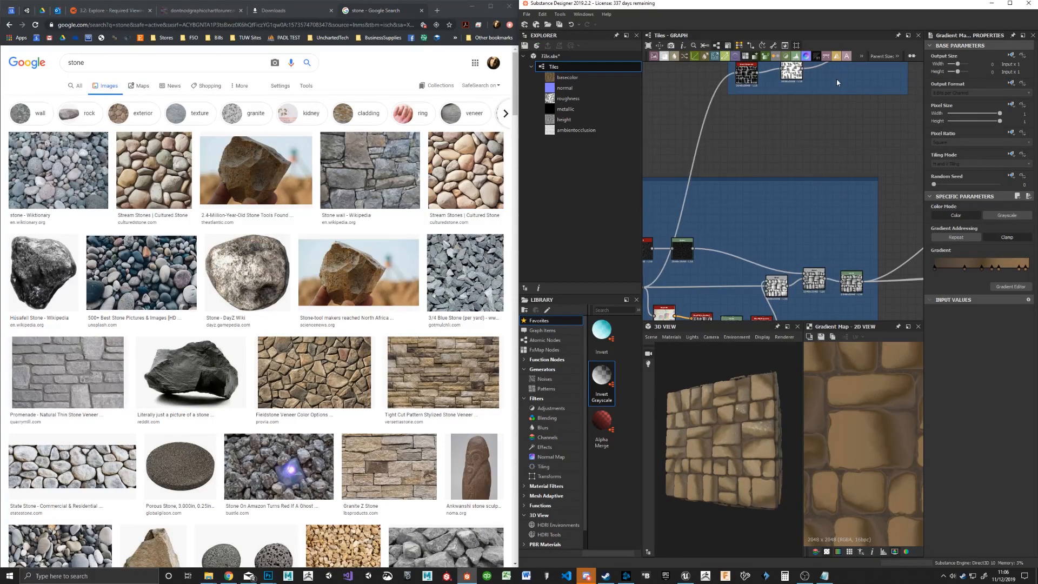
Step: Minimize Chrome and maximize Substance Designer to inspect the brown stone material on the 3D cube
click(472, 6)
double_click(642, 4)
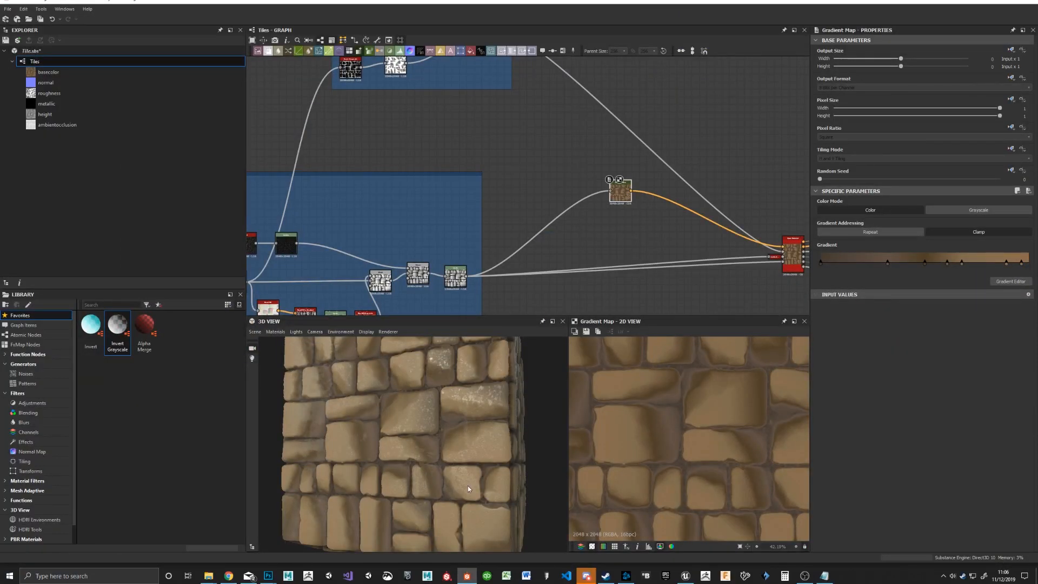
mouse_move(413, 421)
mouse_down()
mouse_move(386, 424)
mouse_move(394, 436)
mouse_move(408, 429)
mouse_up()
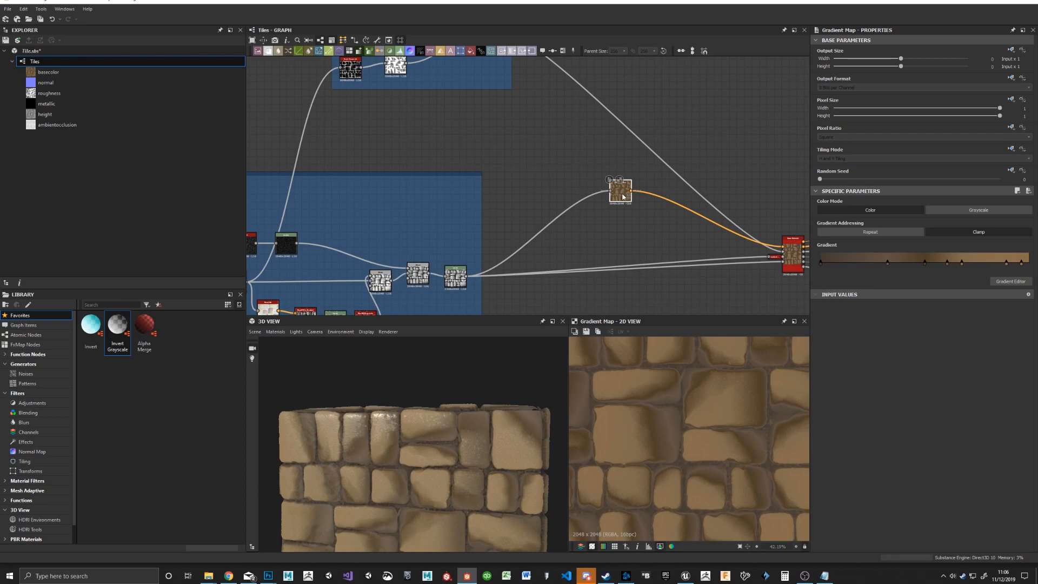
Step: Move the Gradient Map node next to the lower blue frame, away from the Base Material
drag(625, 196, 587, 225)
middle_drag(619, 170, 506, 116)
drag(458, 167, 413, 166)
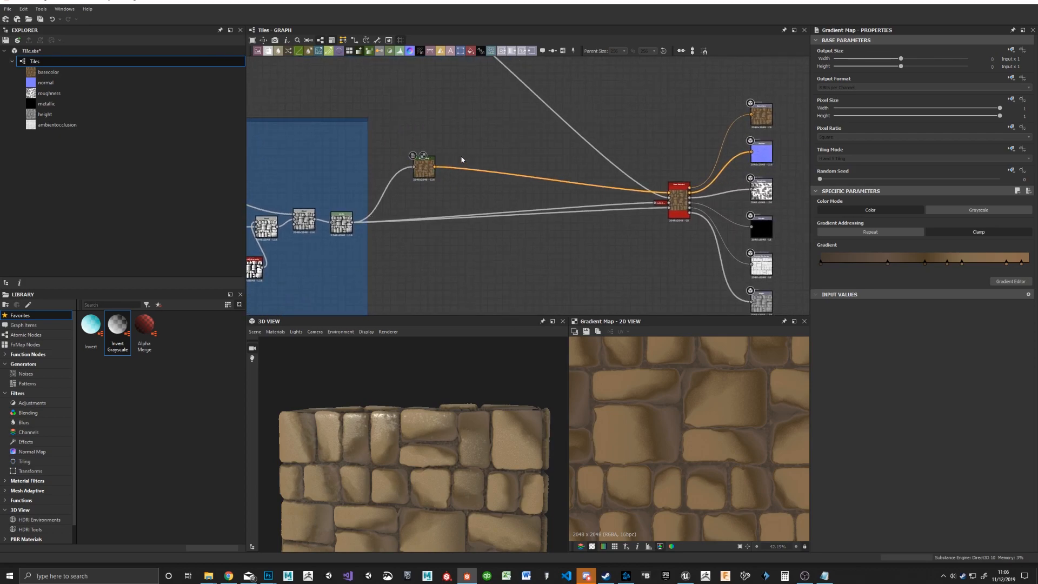
key(space)
text(blur)
key(Down)
key(Down)
key(Return)
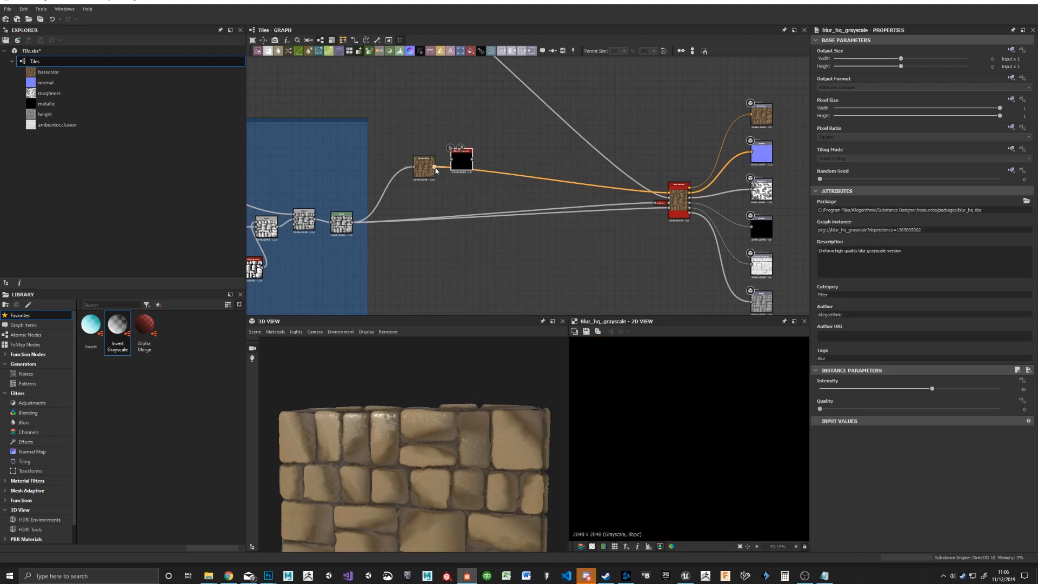
scroll(462, 158, up, 4)
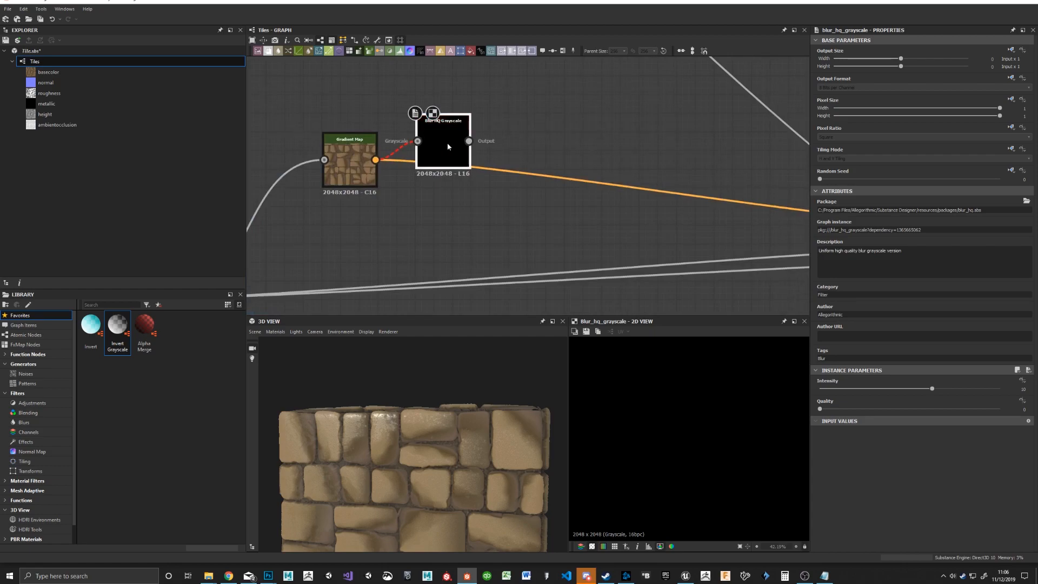
drag(450, 147, 538, 119)
key(Delete)
Step: Add a Blur HQ node and wire it between the brown Gradient Map and the Base Material, aligned with the Gradient Map
key(space)
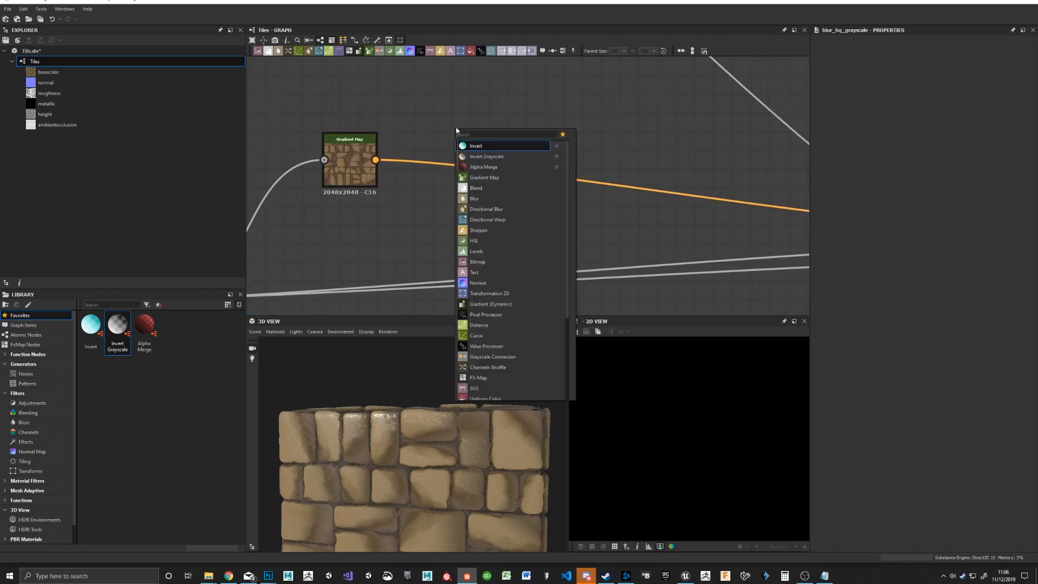
text(blur)
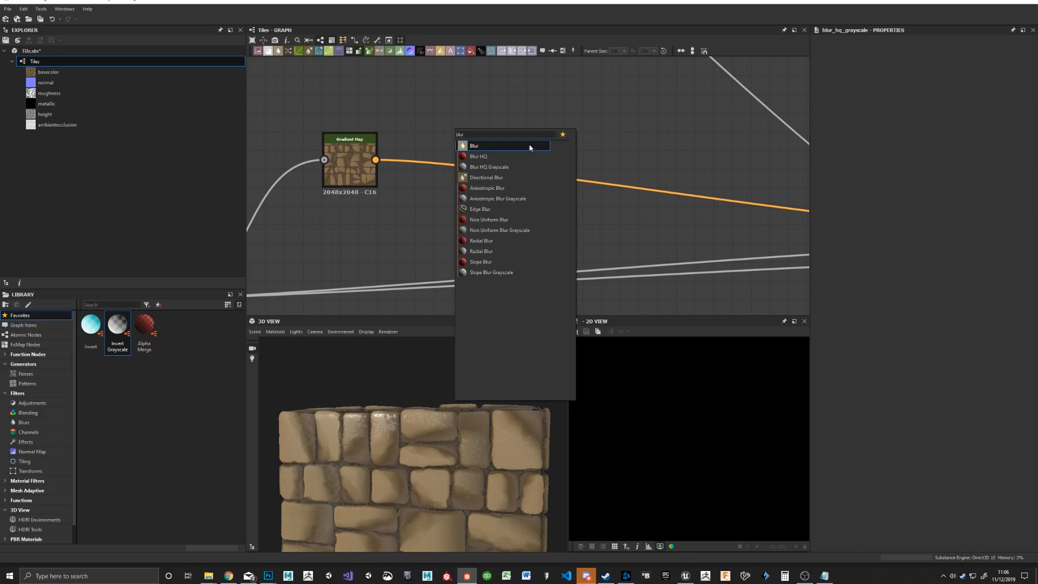
click(502, 156)
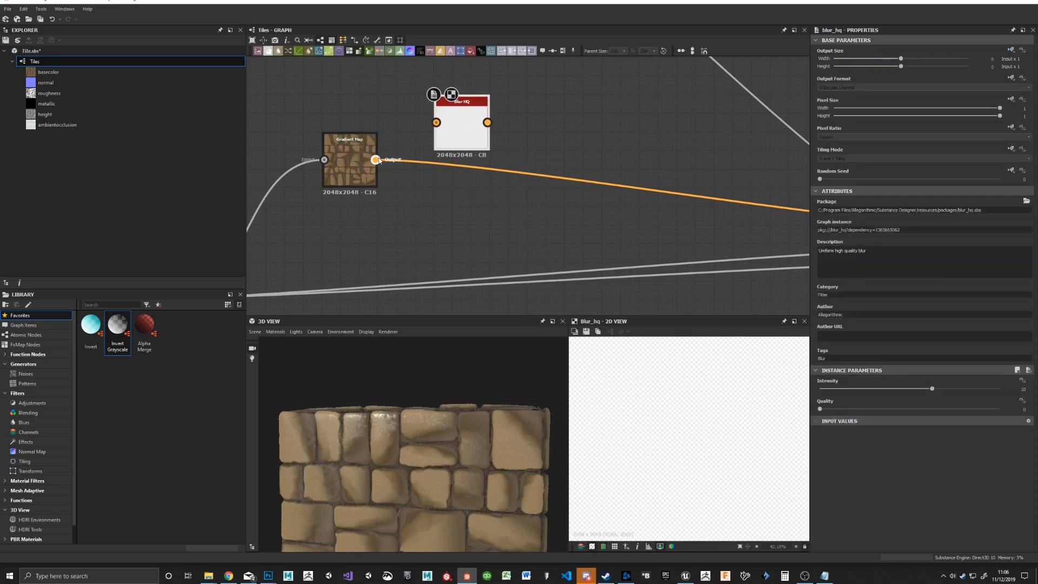
middle_drag(682, 132, 513, 105)
drag(319, 96, 795, 198)
middle_drag(417, 90, 682, 128)
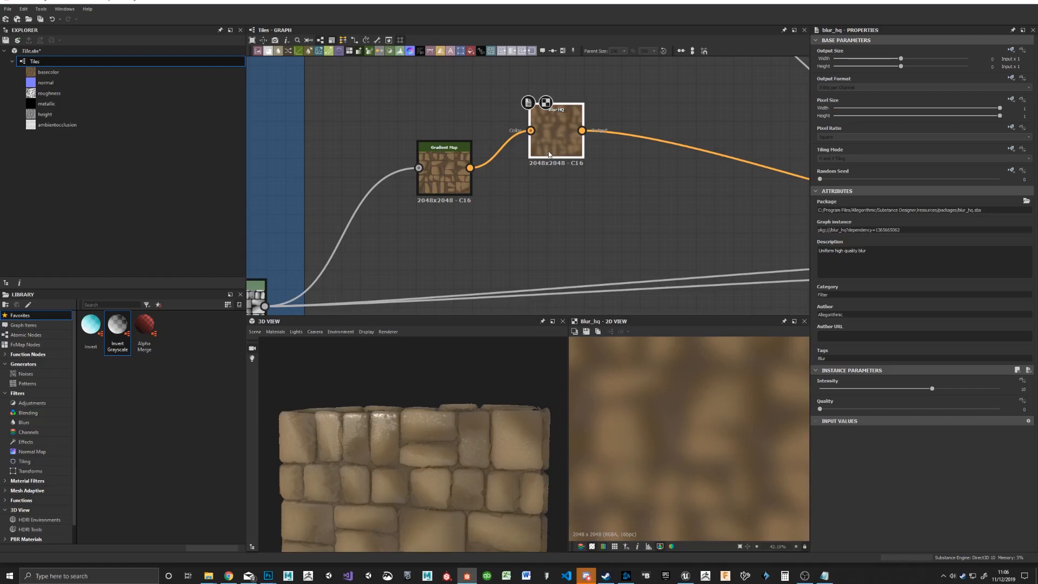
drag(559, 148, 578, 186)
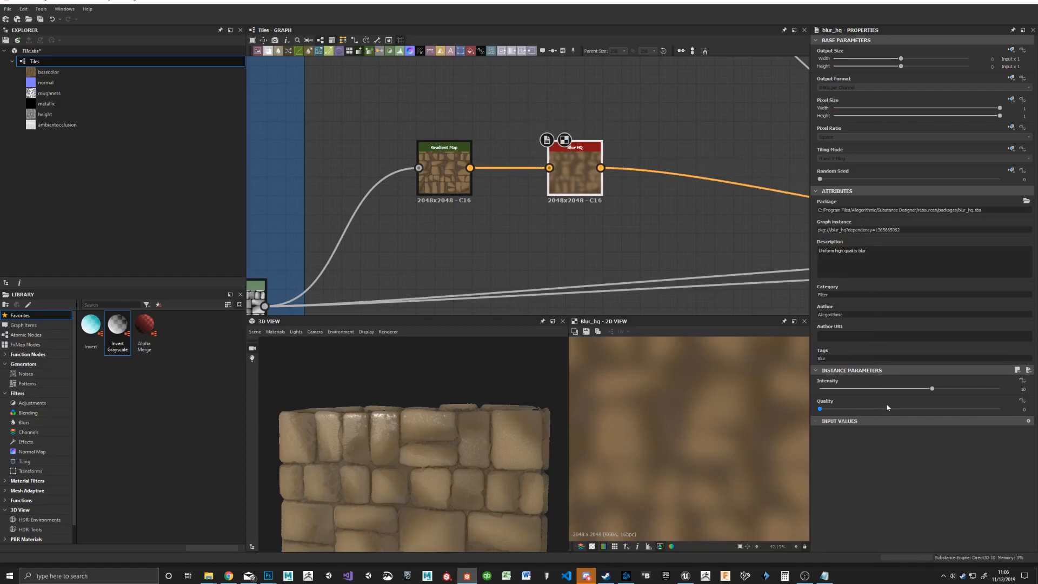
Step: Set the Blur HQ intensity to 0.72, shift both colour nodes closer to the blue frame, and inspect the stones up close
drag(848, 389, 827, 389)
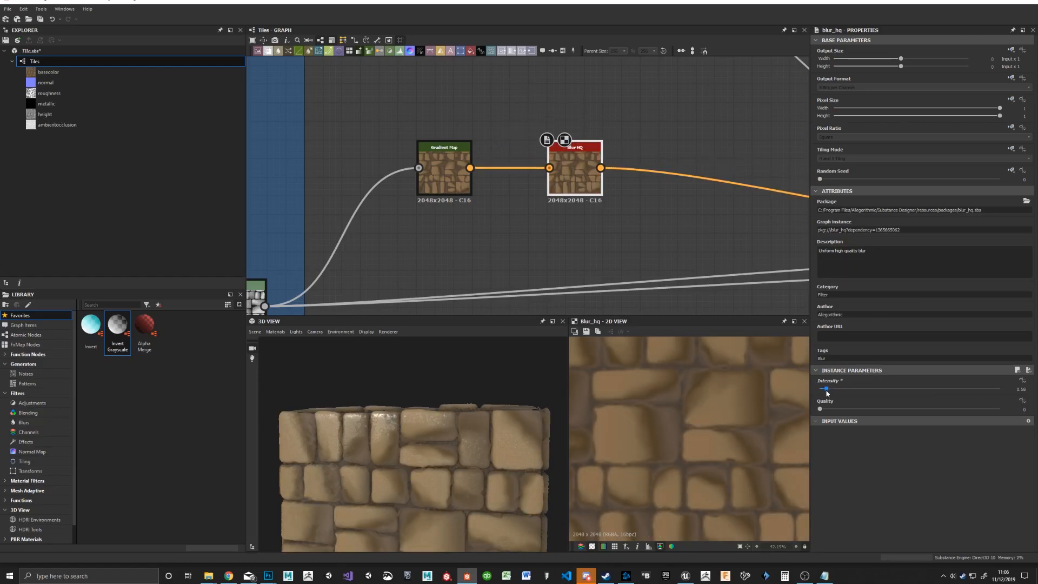
drag(433, 186, 370, 223)
drag(587, 173, 512, 203)
scroll(433, 490, up, 5)
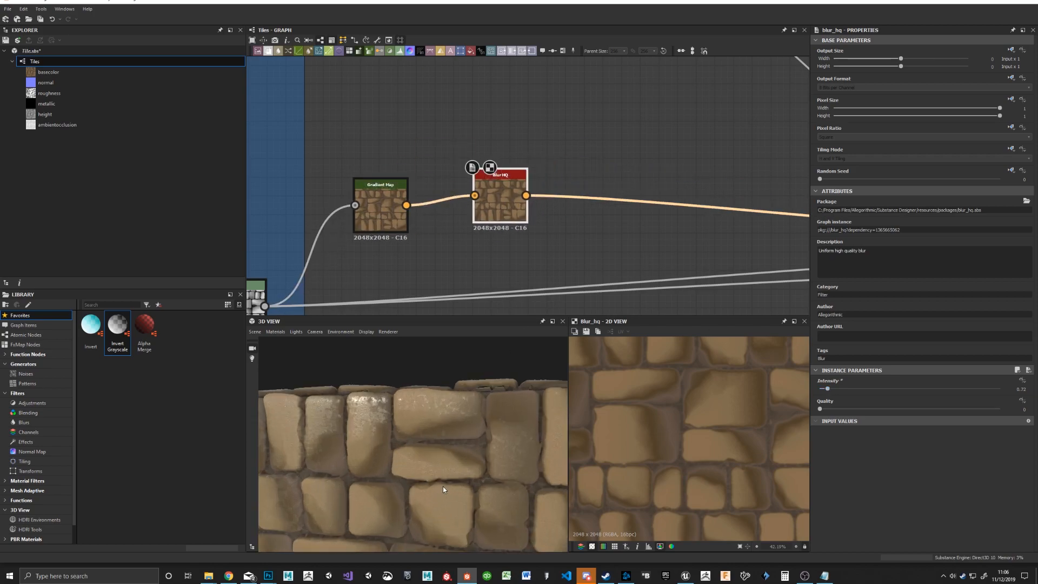
scroll(447, 490, up, 3)
scroll(397, 431, up, 5)
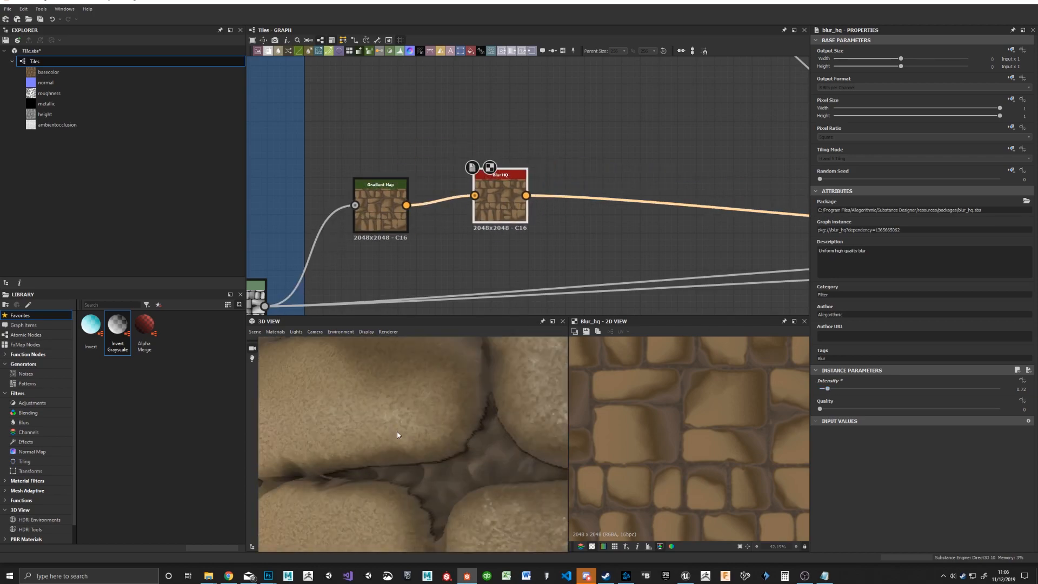
scroll(423, 389, down, 8)
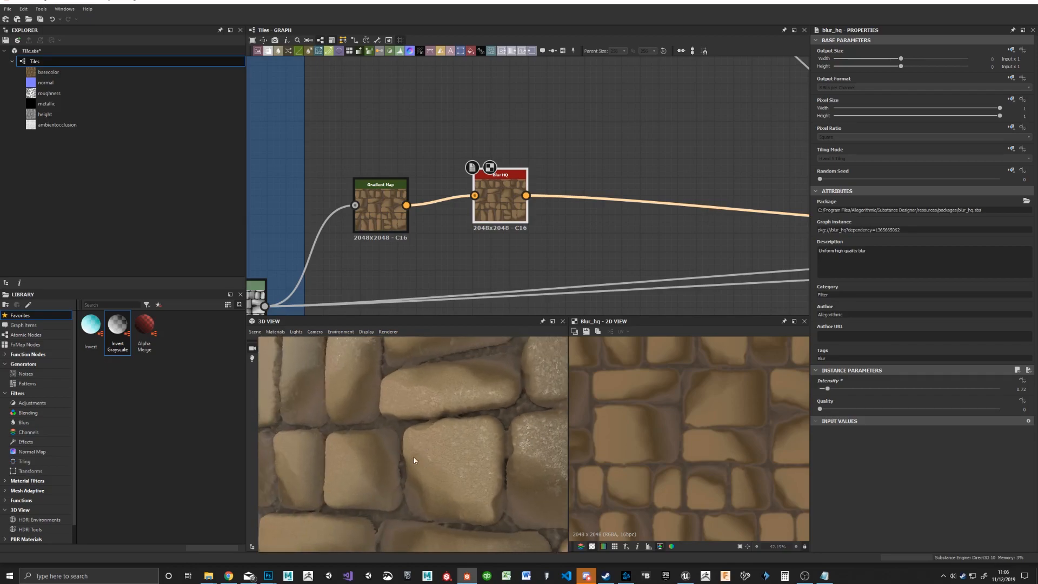
scroll(433, 469, up, 2)
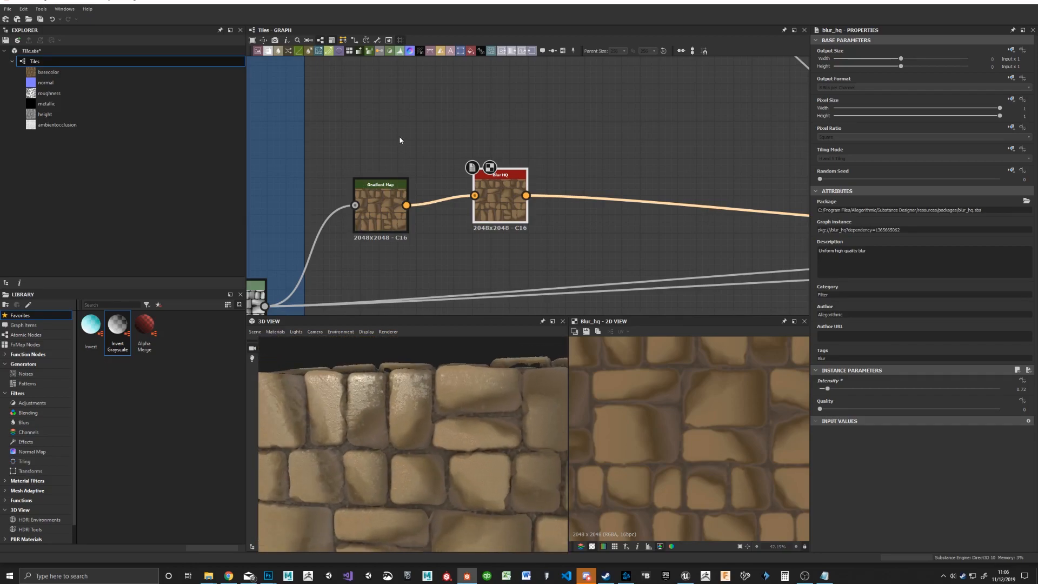
Step: Add a Grunge Map 002 node above the brown Gradient Map
key(space)
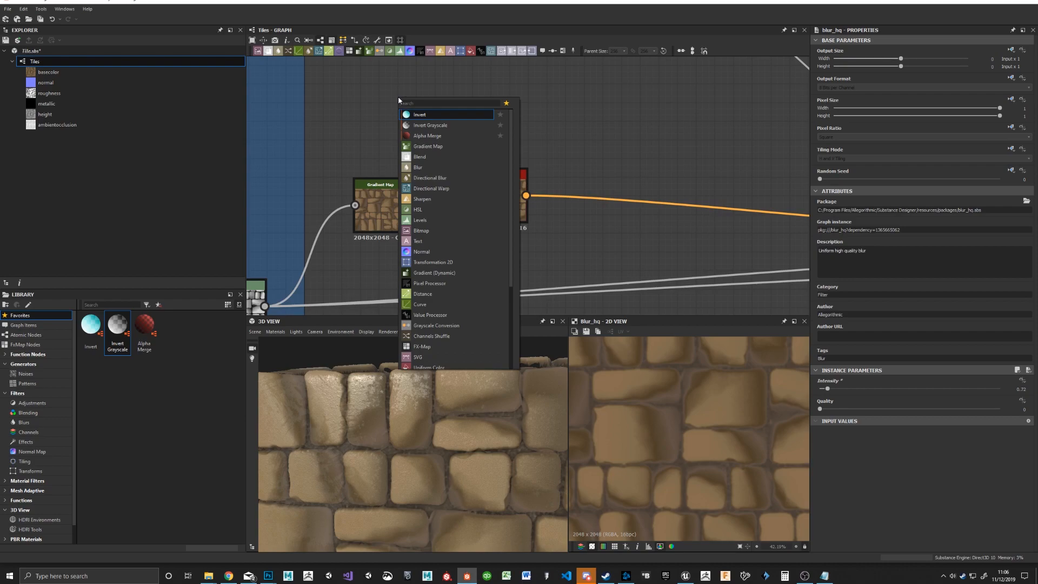
text(b)
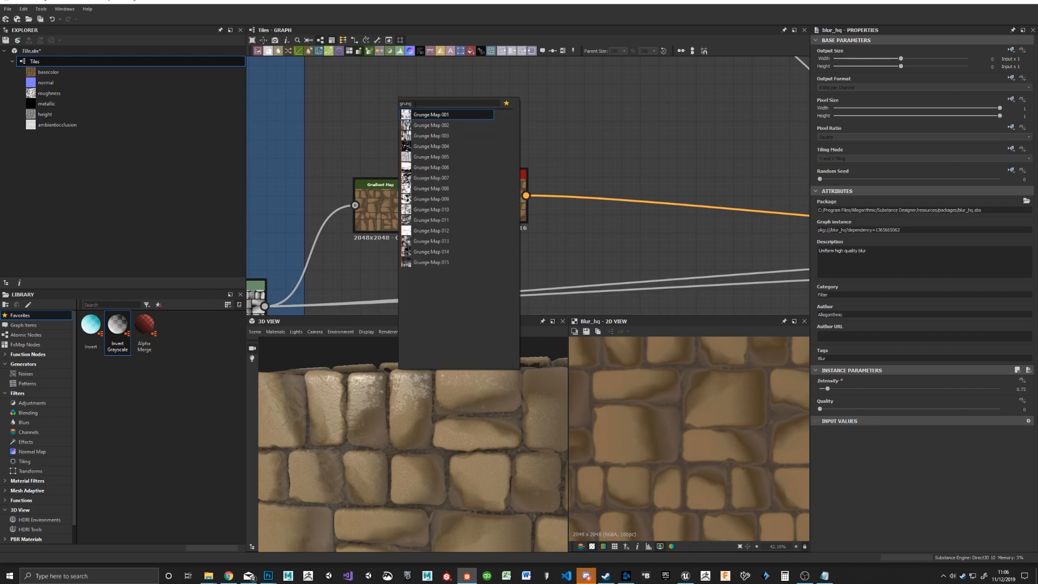
click(431, 124)
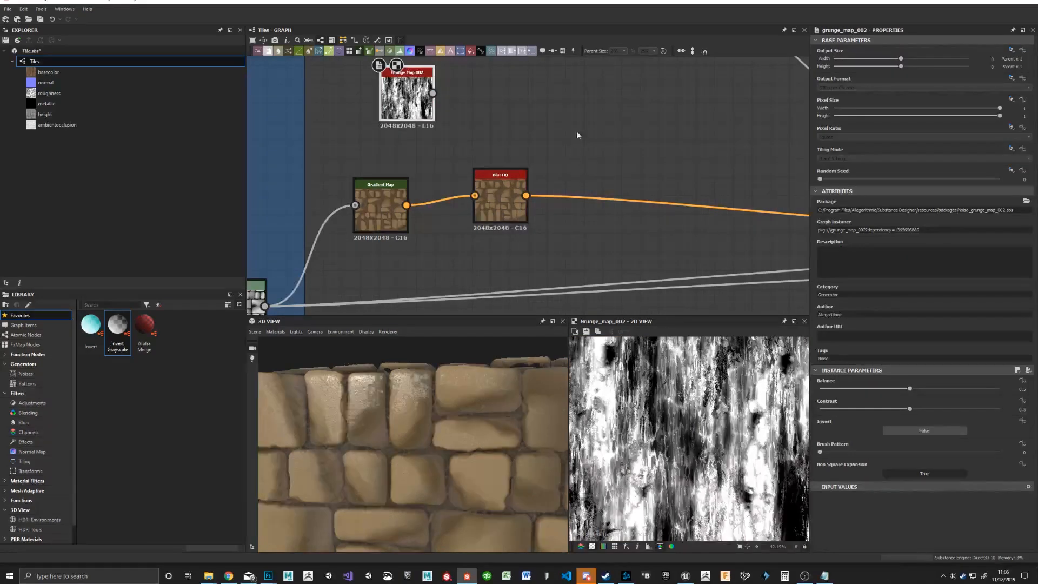
Step: Add a Blend node with Blur HQ as its background and Grunge Map 002 as its foreground
key(space)
text(blen)
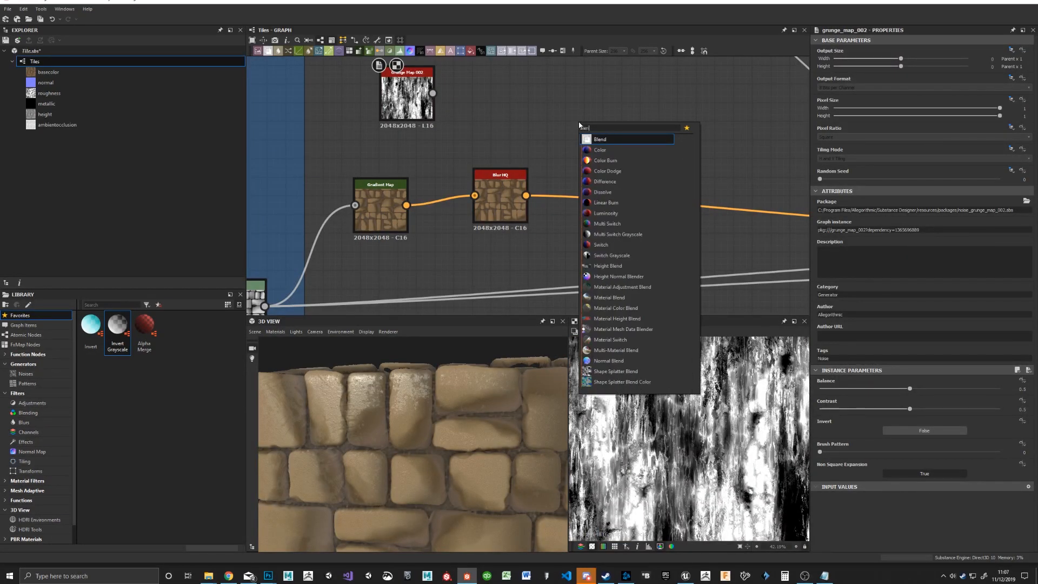
key(Return)
drag(527, 196, 655, 155)
drag(433, 93, 635, 144)
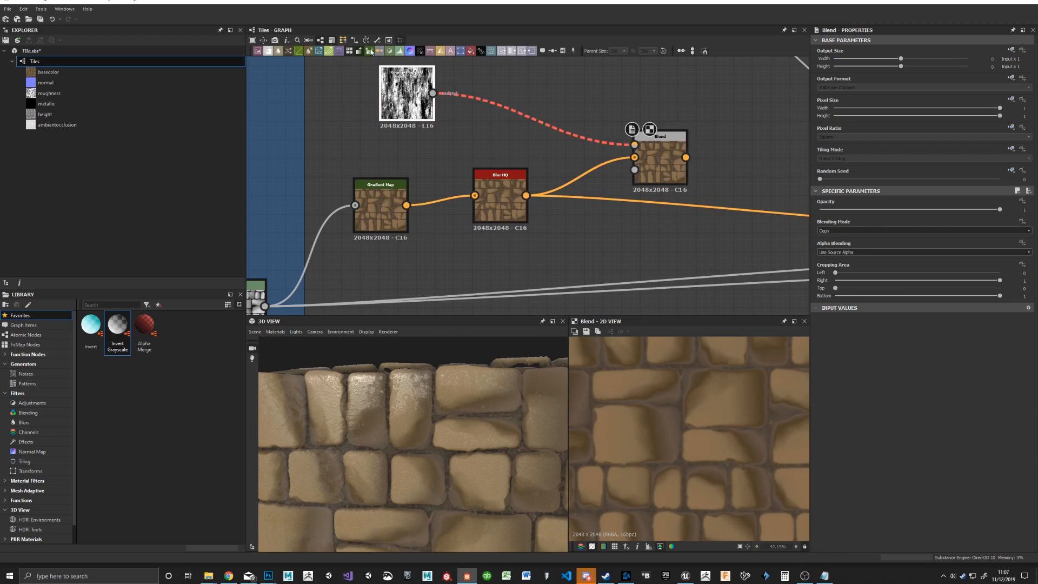
Step: Insert a Gradient Map between Grunge Map 002 and the Blend foreground, and dock it to the Blend node
click(401, 103)
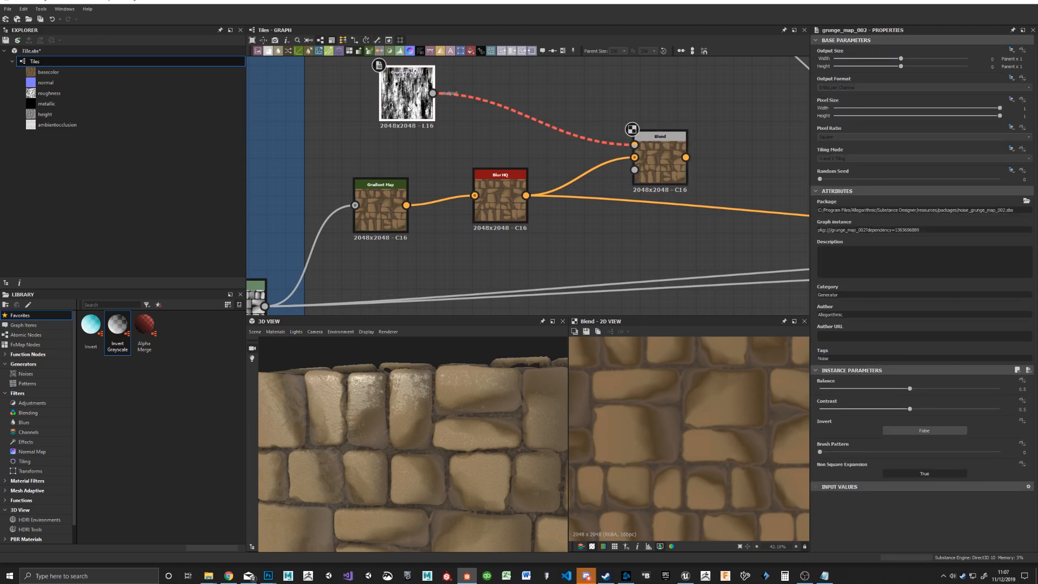
click(371, 52)
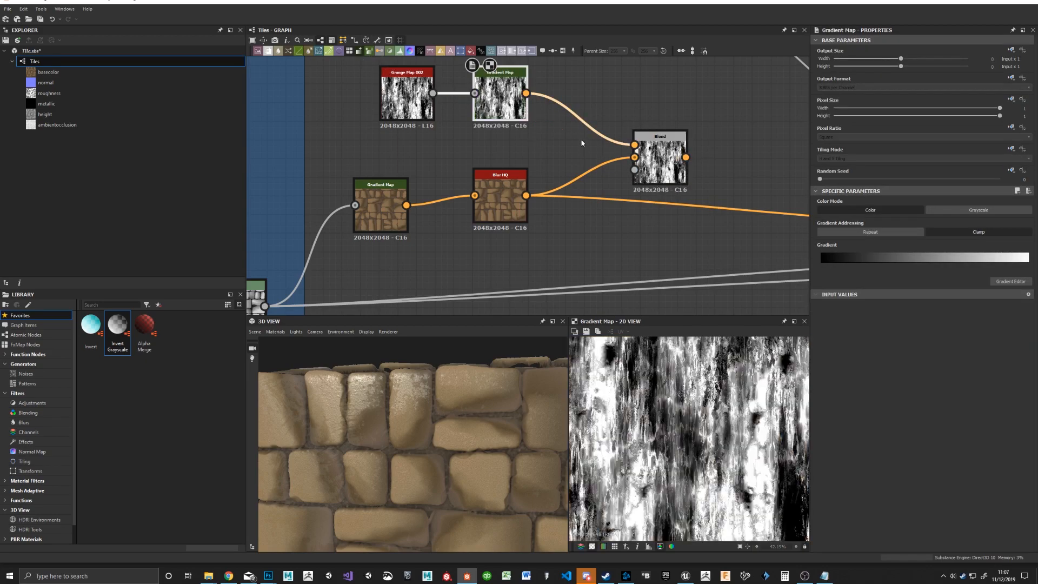
drag(495, 102, 657, 130)
click(597, 120)
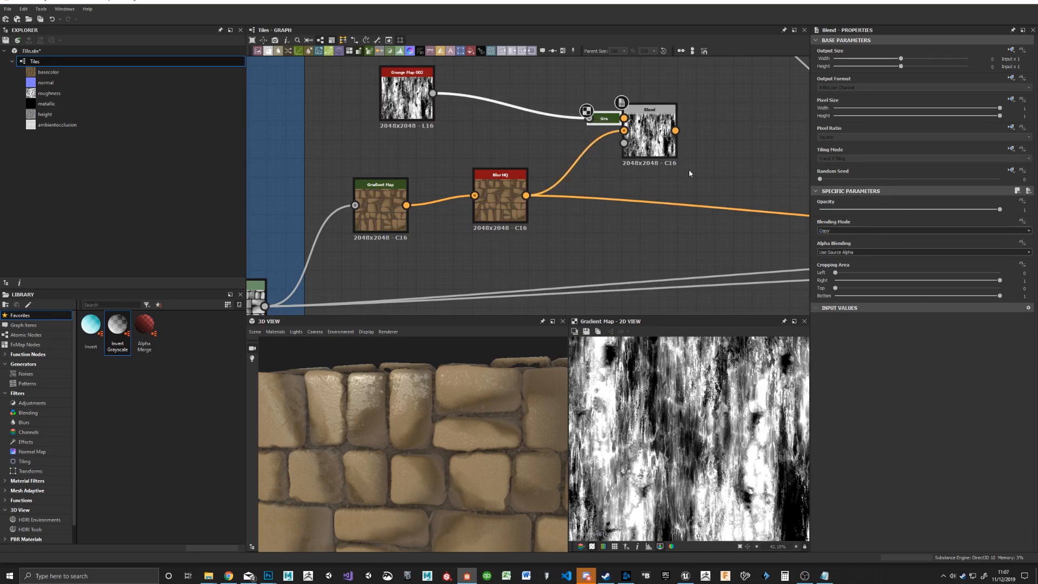
Step: Set the Blend node's blending mode to Subtract
click(854, 231)
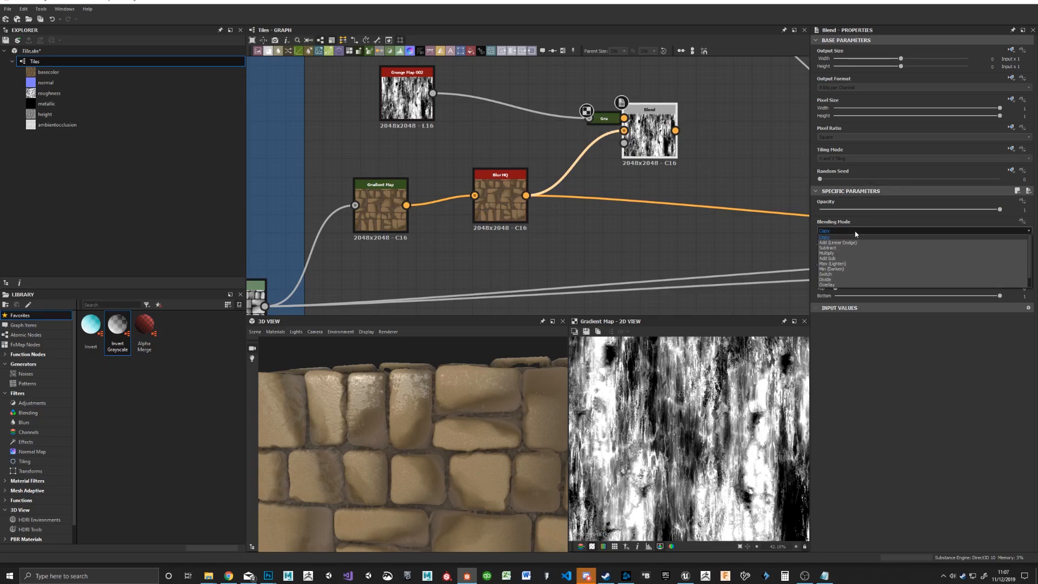
key(Down)
key(Return)
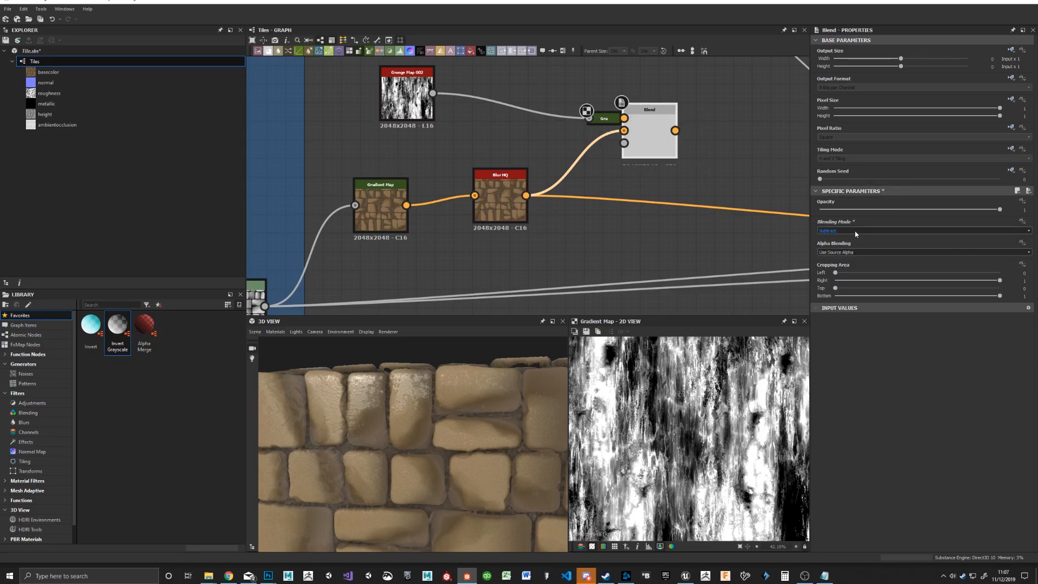
Step: Connect the Blend output to the Base Material's base color input in place of the direct Blur HQ link
double_click(645, 134)
middle_drag(771, 183, 553, 165)
middle_drag(694, 173, 550, 162)
drag(314, 102, 692, 203)
middle_drag(420, 127, 728, 183)
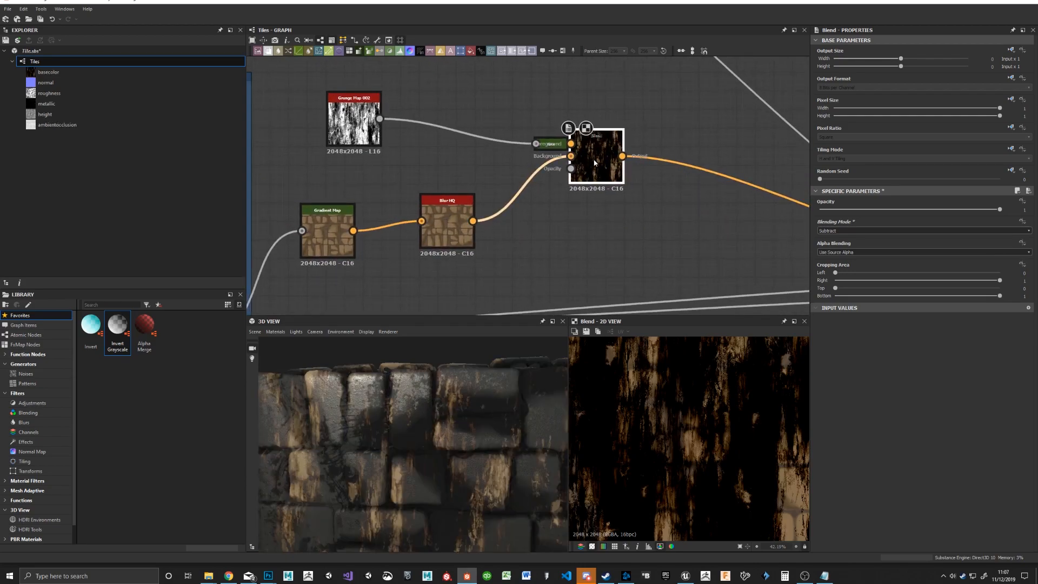
Step: Try other blending modes on the Blend node, including Multiply and Max (Lighten), while checking the 3D preview
drag(437, 473, 402, 457)
scroll(850, 232, down, 2)
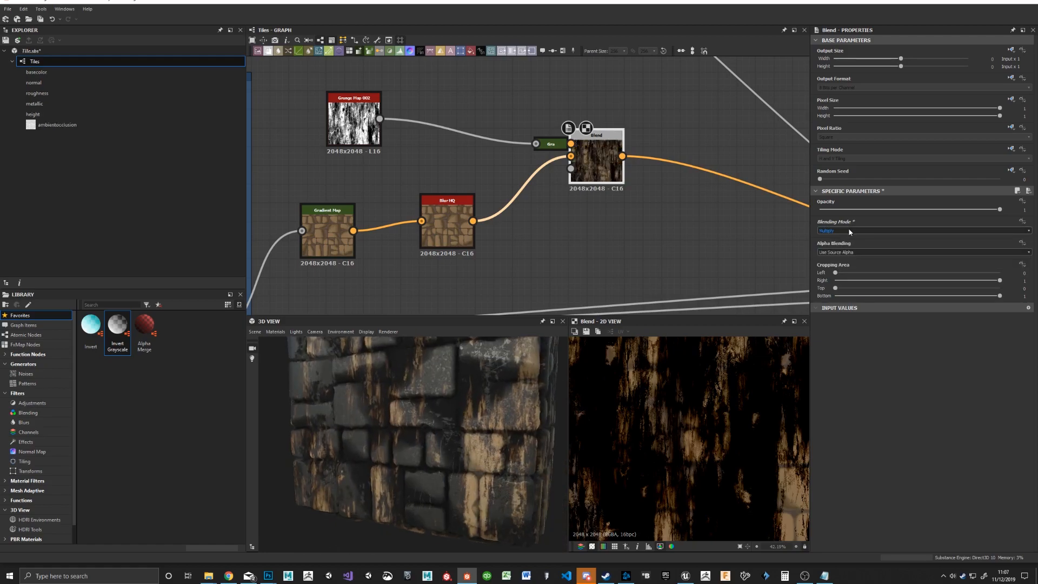
scroll(849, 229, down, 1)
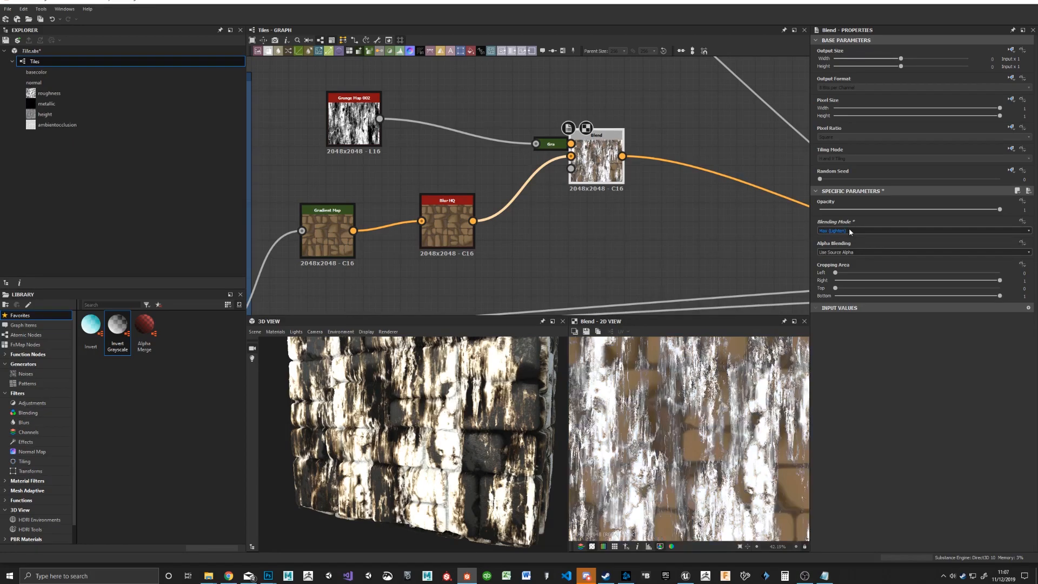
scroll(849, 230, down, 1)
scroll(849, 229, down, 2)
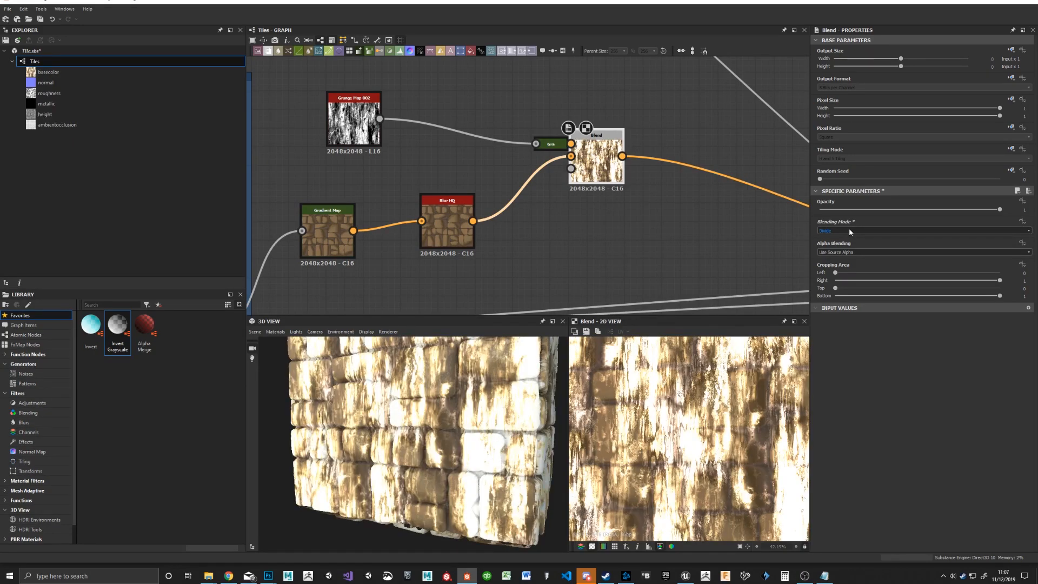
scroll(849, 230, down, 1)
Step: Delete the docked Gradient Map and connect Grunge Map 002 to the Blend node's opacity input
middle_drag(476, 119, 478, 139)
click(551, 167)
key(Delete)
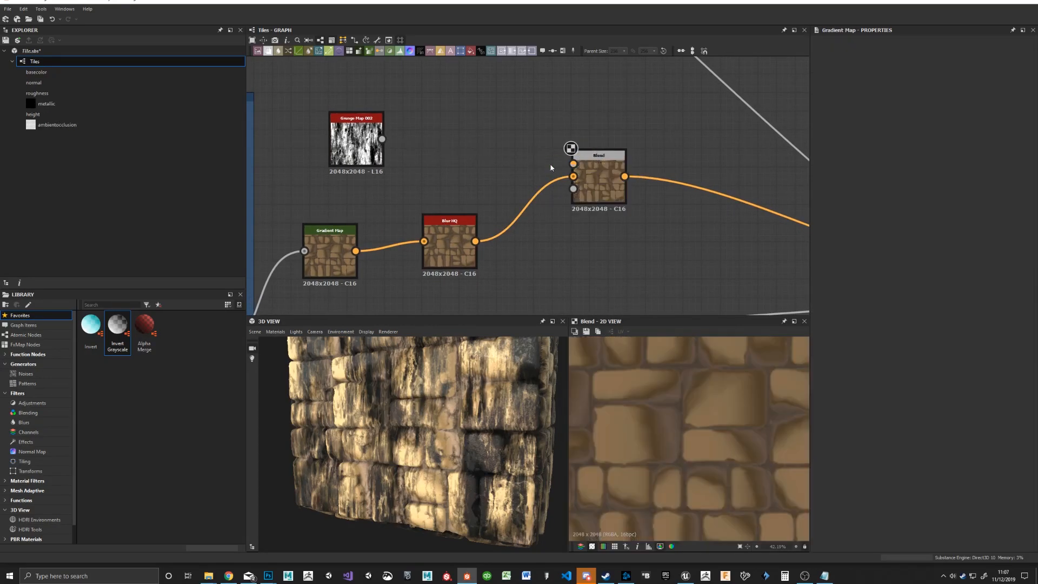
drag(382, 139, 588, 193)
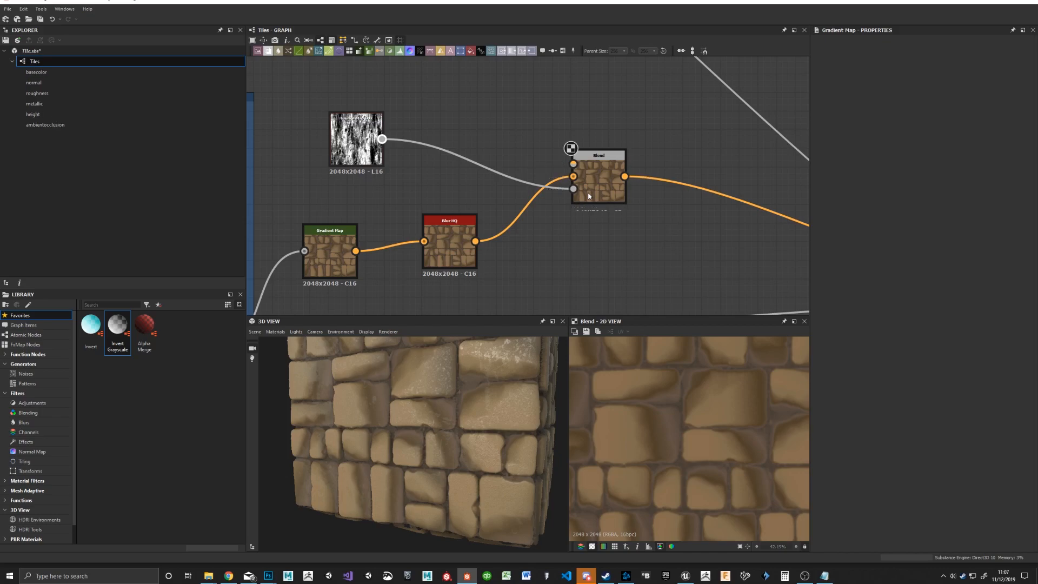
drag(346, 157, 308, 176)
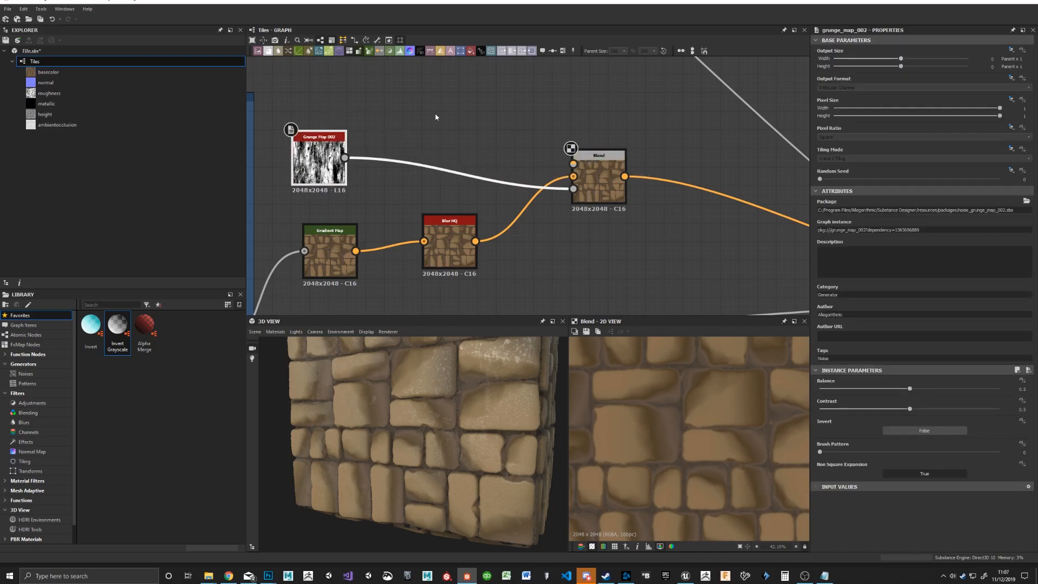
Step: Add a Uniform Color node as the Blend foreground and set its colour to dark brown
drag(468, 75, 573, 163)
drag(463, 111, 435, 135)
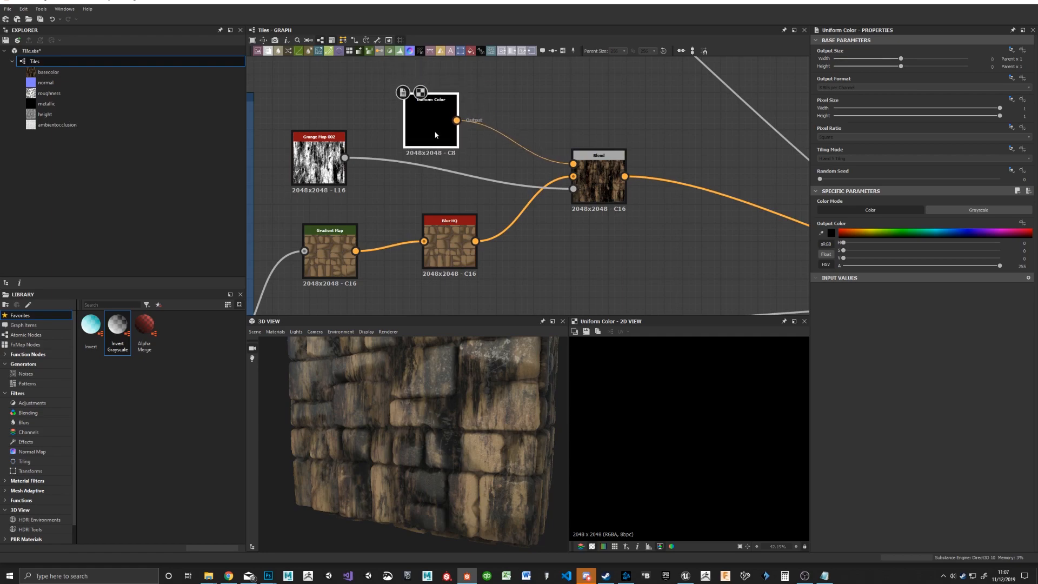
drag(861, 234, 853, 233)
Step: Set the Blend node's blending mode to Multiply and its opacity to 0.35, and check the whole wall in 3D
click(610, 186)
click(841, 233)
click(838, 237)
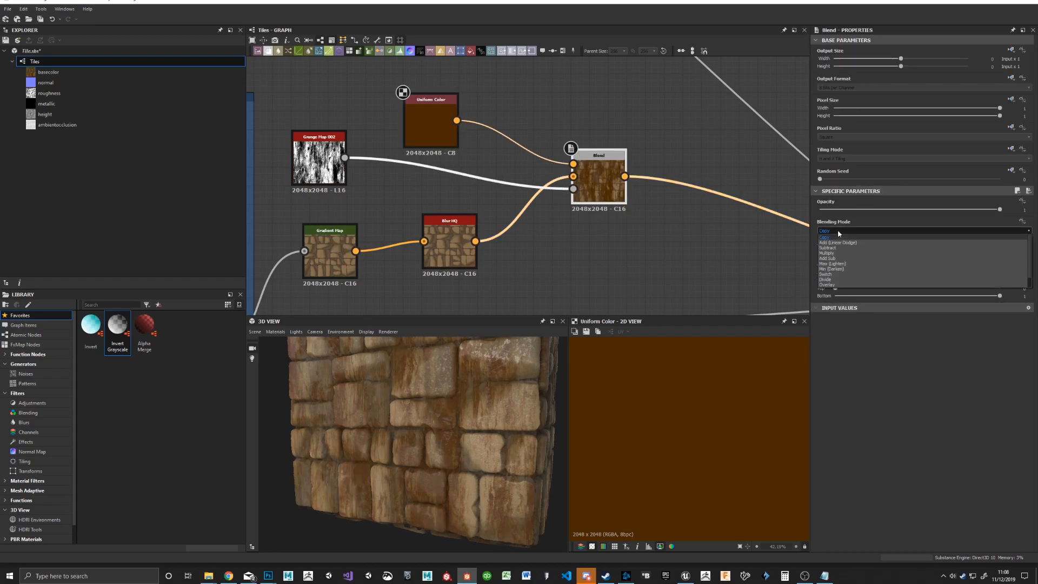
click(838, 229)
scroll(838, 230, down, 3)
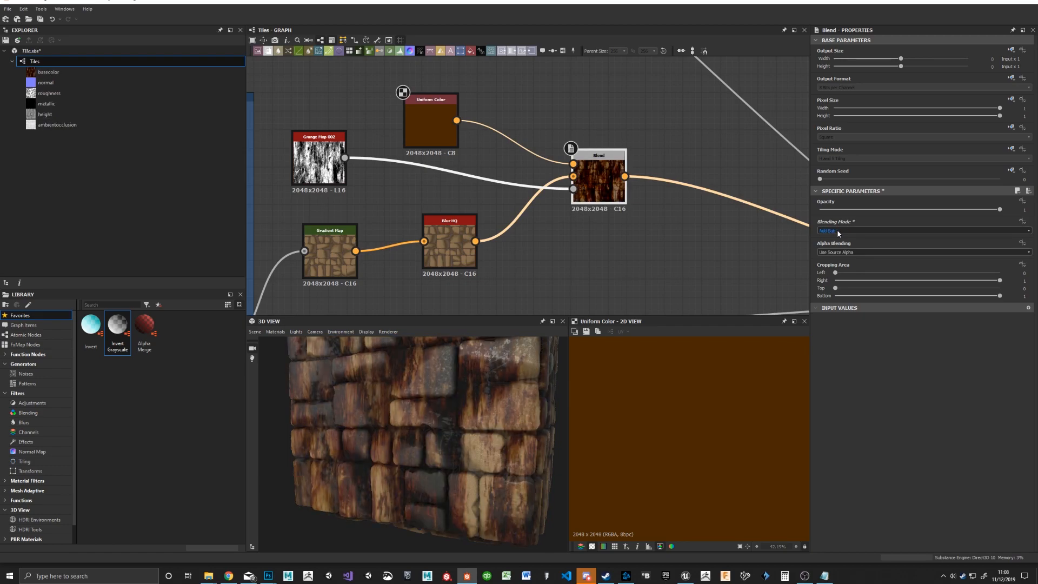
scroll(838, 232, up, 1)
drag(999, 210, 884, 216)
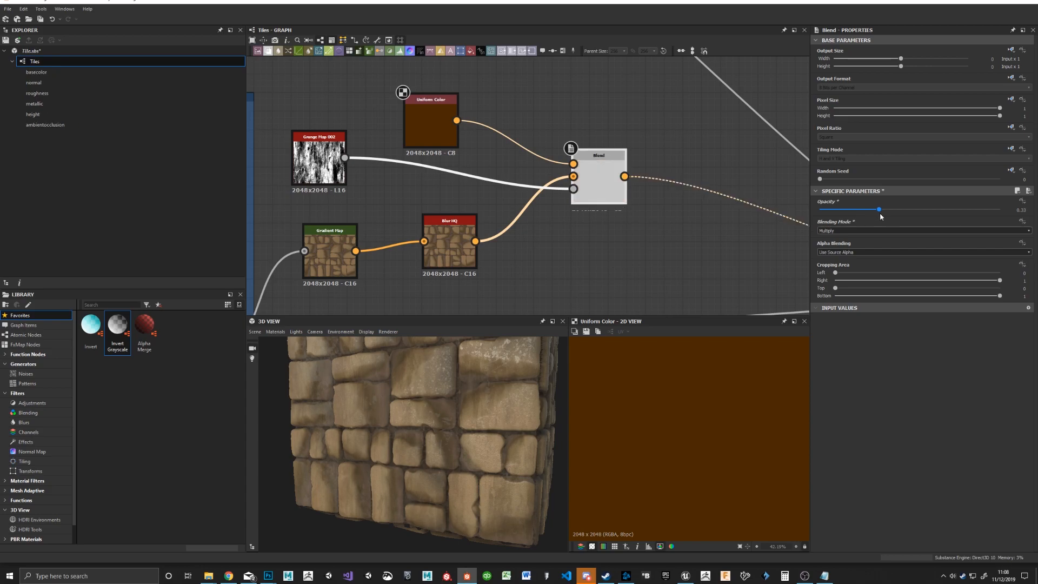
drag(491, 375, 548, 353)
scroll(474, 413, down, 3)
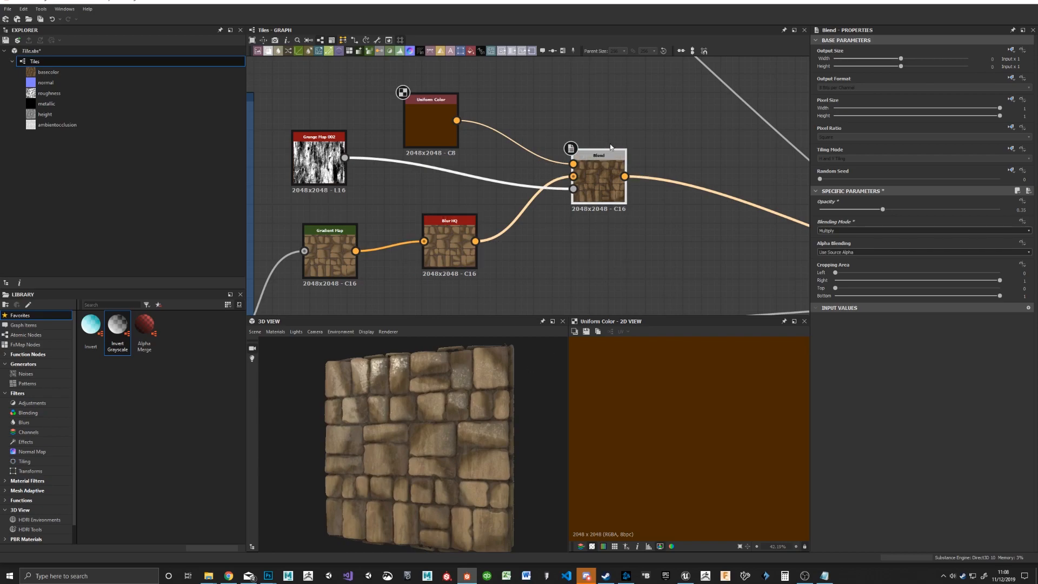
Step: Switch to Chrome, check the PBR luminosity reference chart at a wider window size, and return to Substance Designer
click(229, 576)
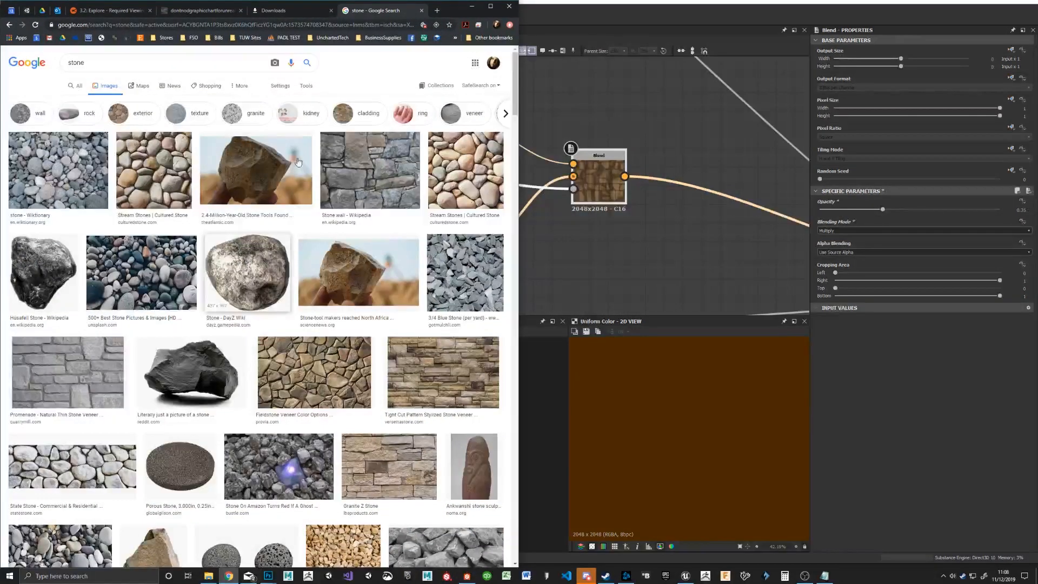
click(205, 10)
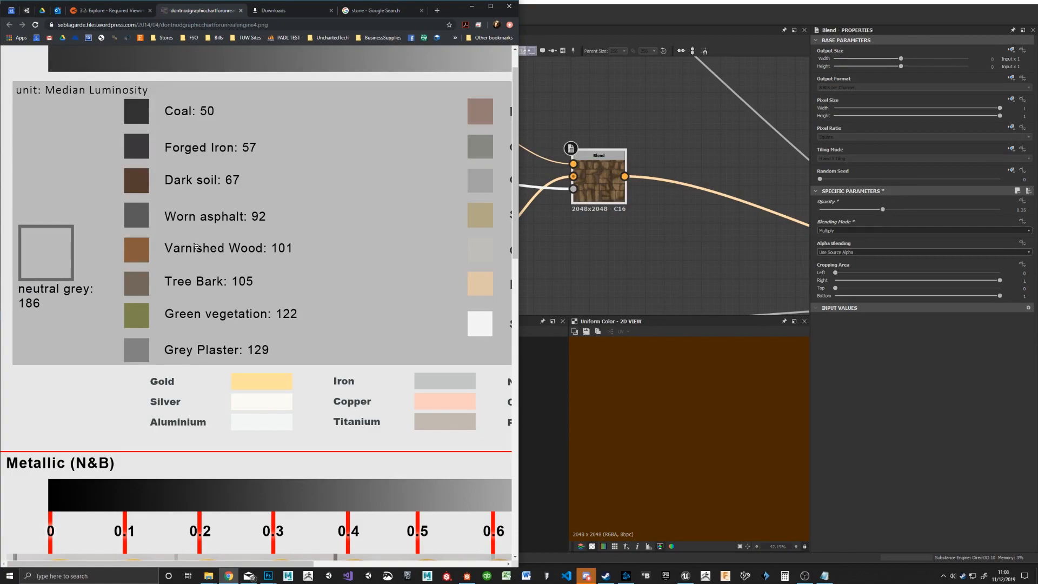
drag(520, 279, 838, 267)
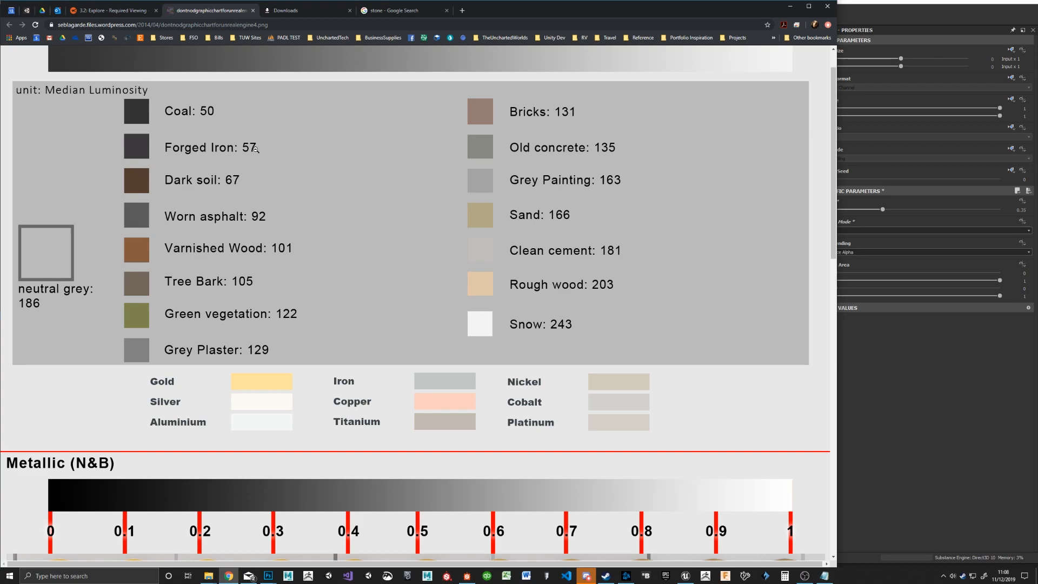
click(872, 18)
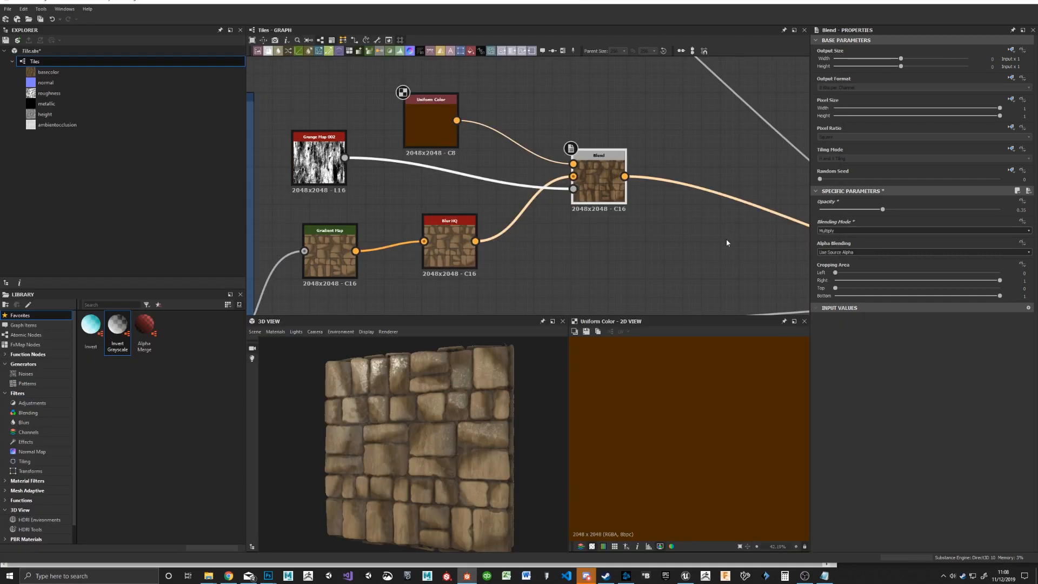
Step: Add a Levels node and an HSL node beside the Blend node, each fed by the Blend output
middle_drag(717, 241, 626, 253)
drag(508, 187, 470, 206)
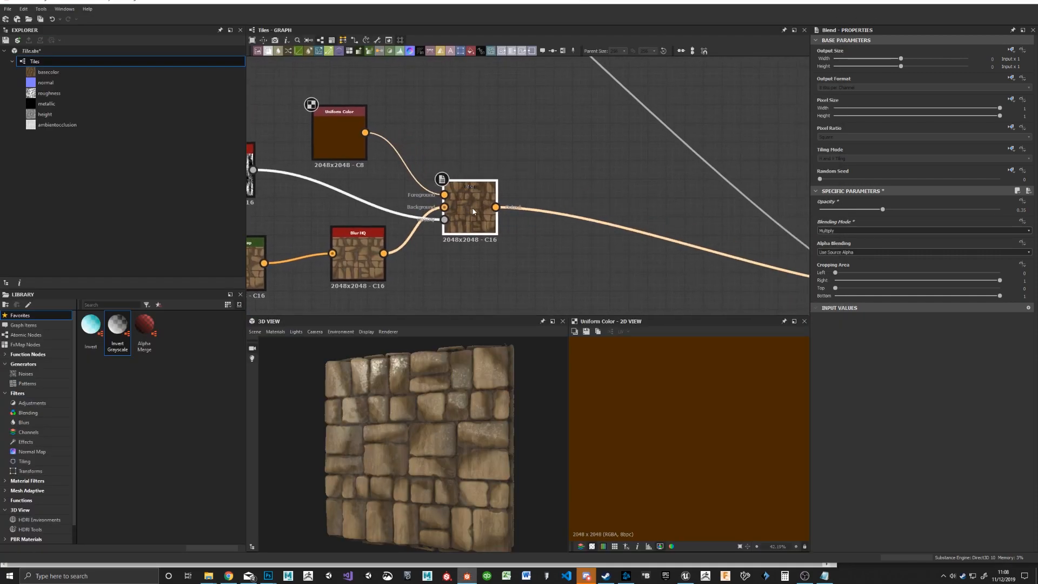
drag(400, 51, 602, 187)
drag(496, 207, 544, 127)
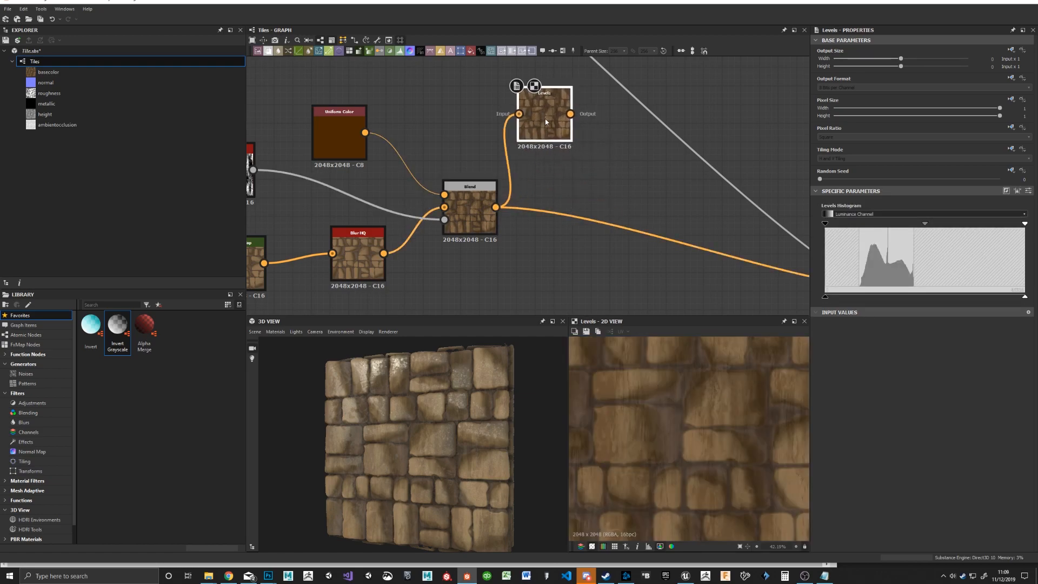
drag(389, 51, 564, 246)
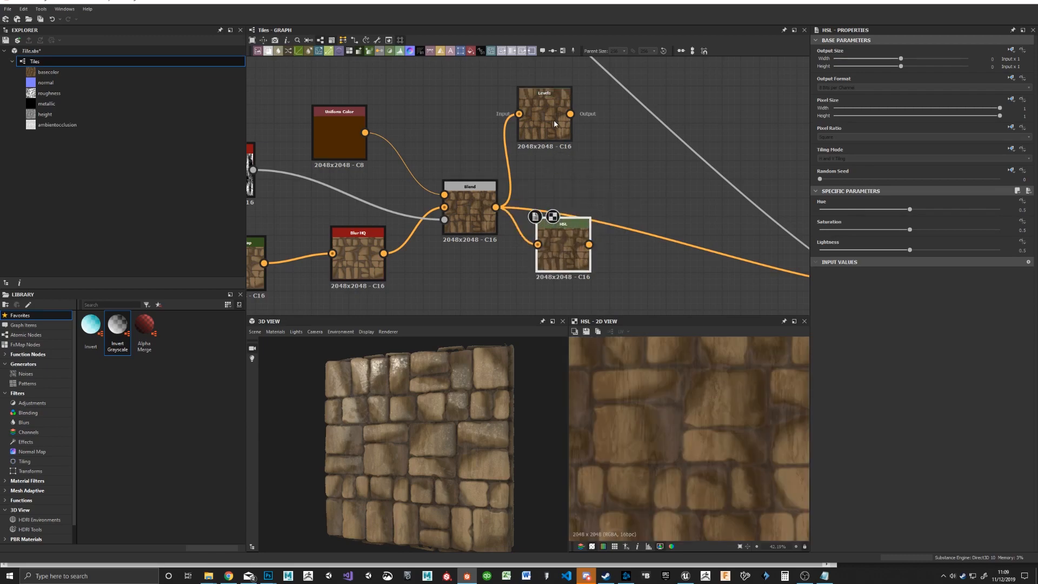
drag(553, 121, 575, 160)
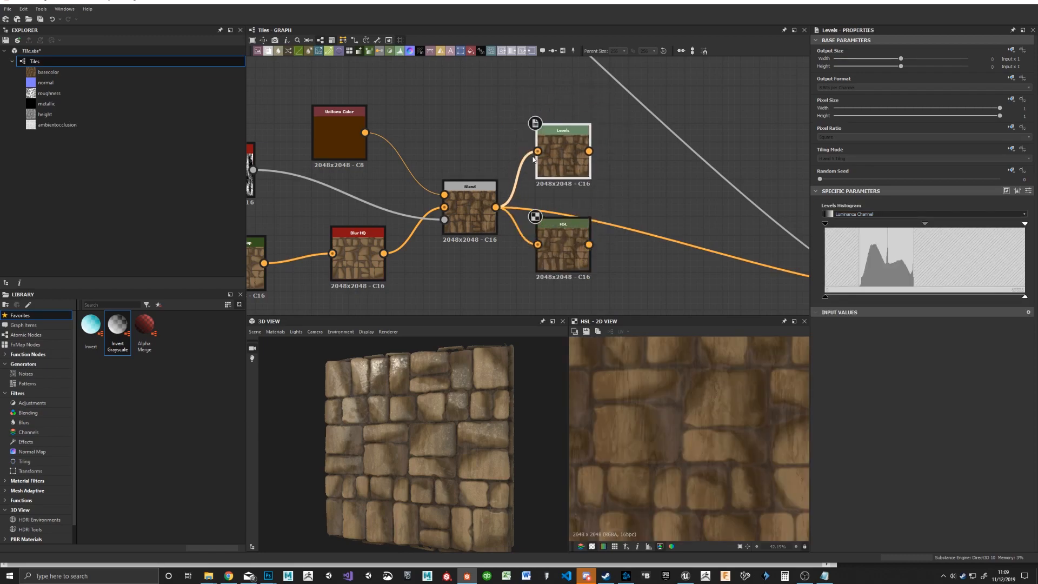
Step: Try different black and white input points on the Levels node while previewing it, and delete the node
mouse_move(826, 298)
mouse_down()
mouse_move(900, 296)
mouse_move(824, 296)
mouse_up()
double_click(546, 146)
drag(825, 223, 864, 224)
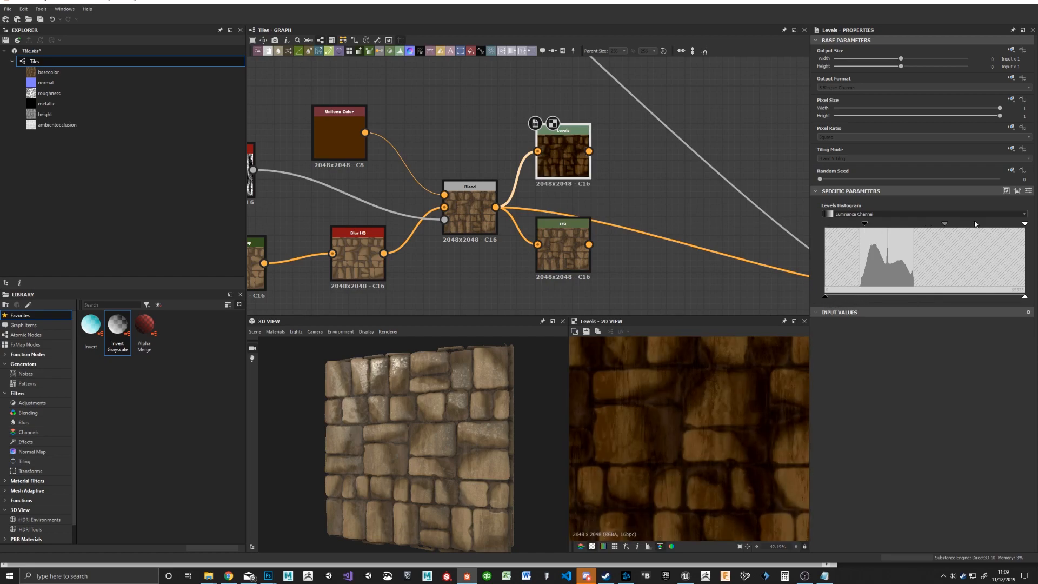
drag(1024, 226, 878, 226)
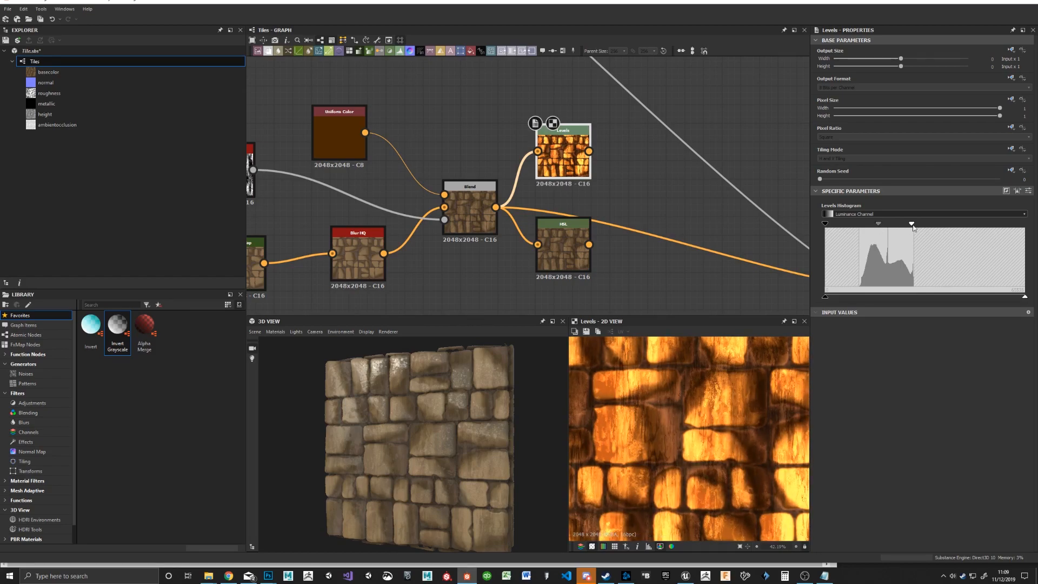
click(563, 237)
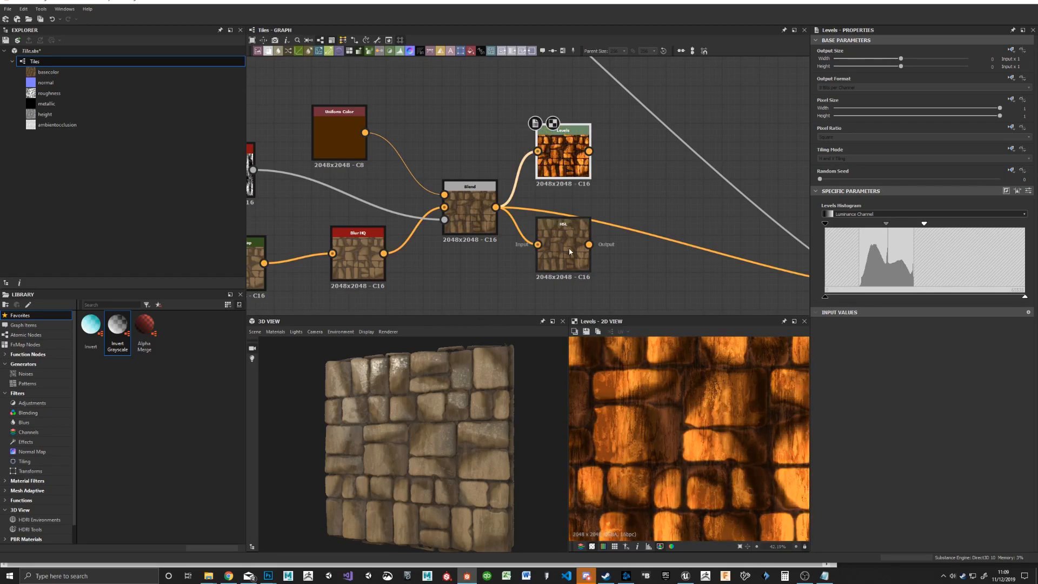
click(563, 141)
key(Delete)
Step: Set the HSL node's saturation to 0.56 and lightness to 0.58, and move it below the Blend output
drag(564, 248, 572, 192)
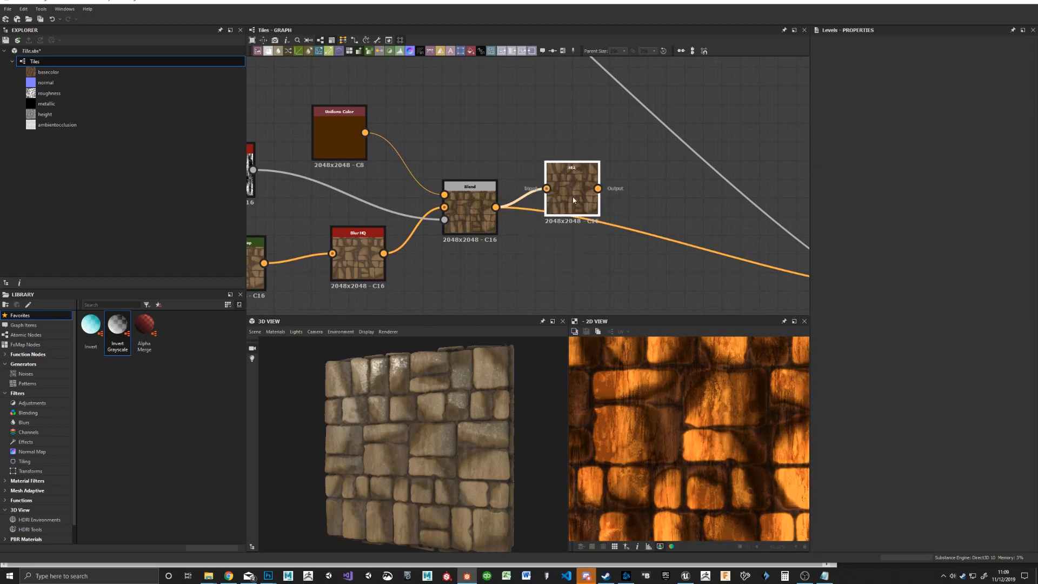
mouse_move(910, 250)
mouse_down()
mouse_move(936, 251)
mouse_move(911, 230)
mouse_move(933, 232)
mouse_move(921, 231)
mouse_move(931, 252)
mouse_move(914, 251)
mouse_up()
drag(592, 203, 591, 294)
Step: Add a Contrast/Luminosity node fed by the Blend output, with contrast 0.32 and luminosity 0.2
key(space)
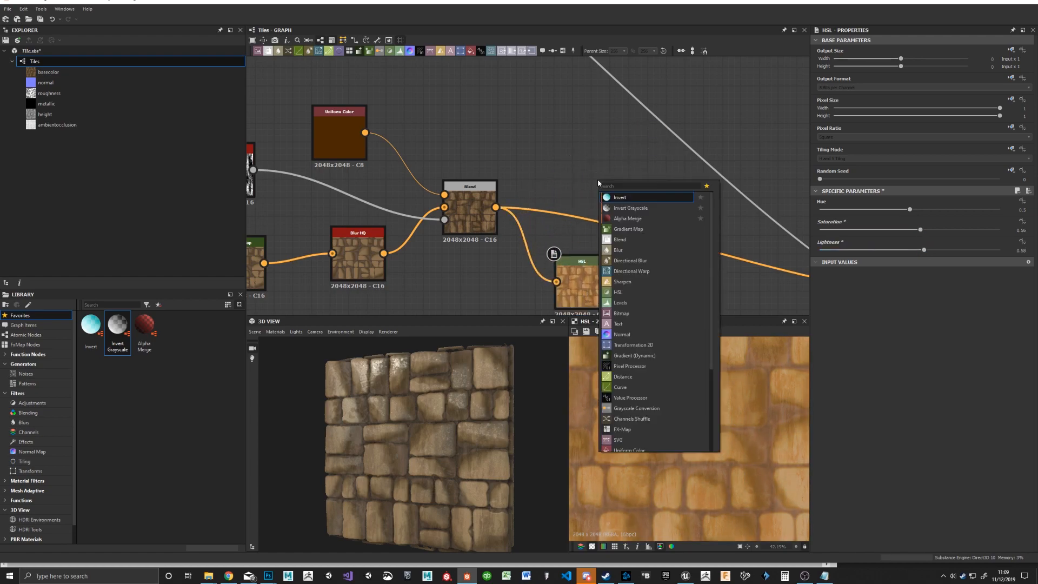
text(cont)
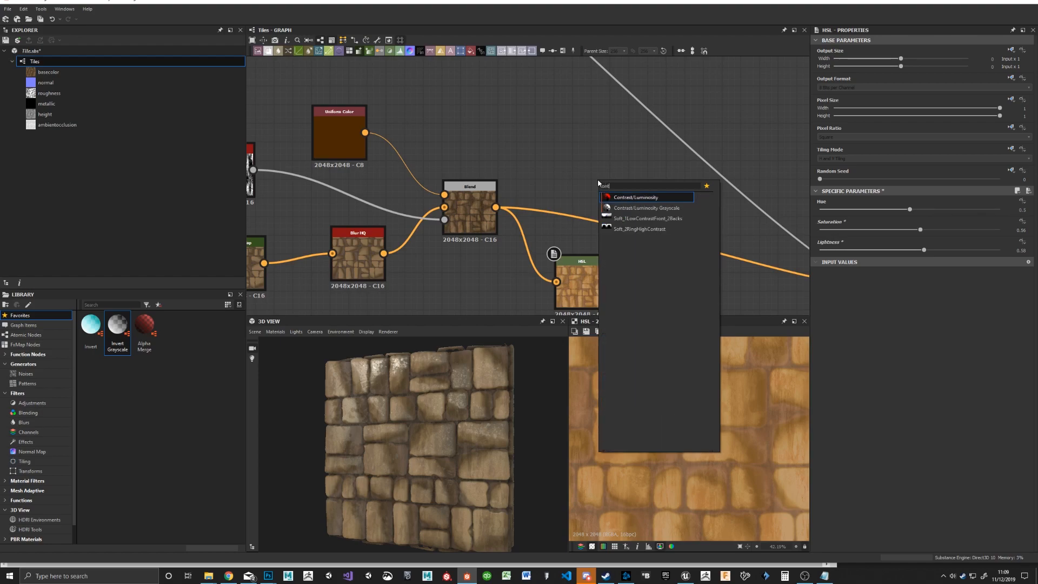
key(Return)
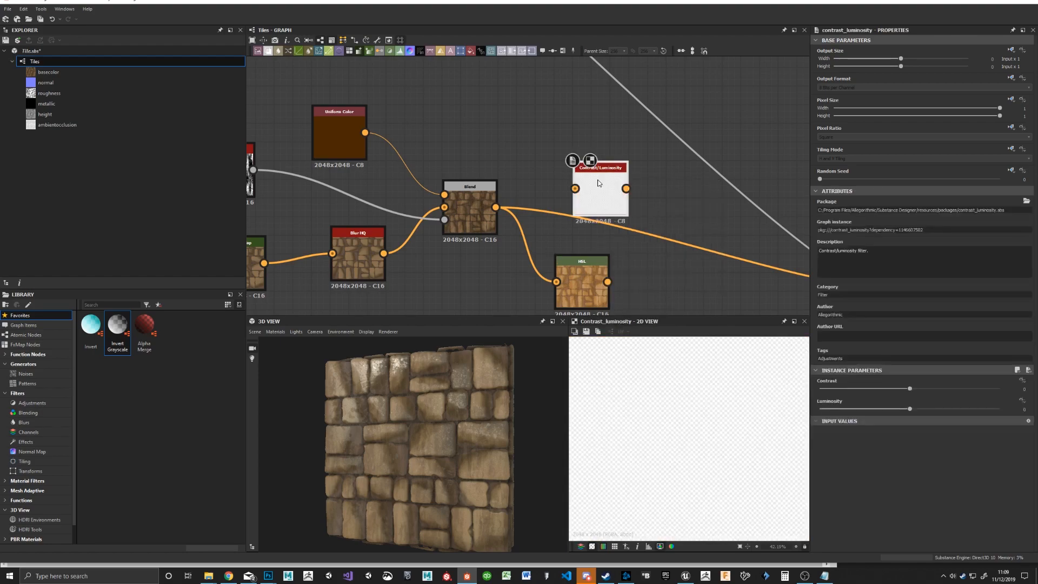
drag(497, 211, 579, 212)
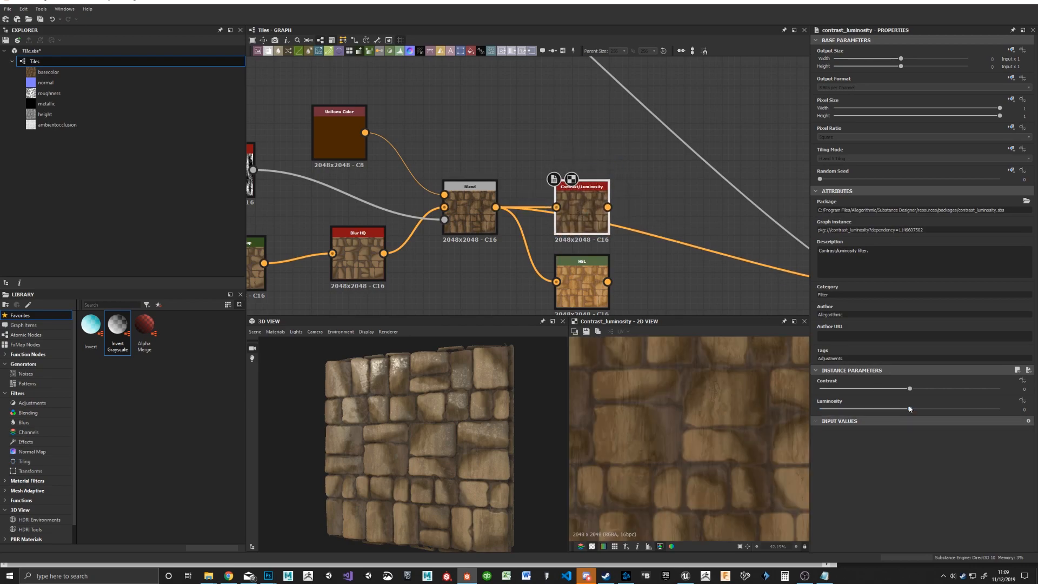
drag(910, 409, 938, 391)
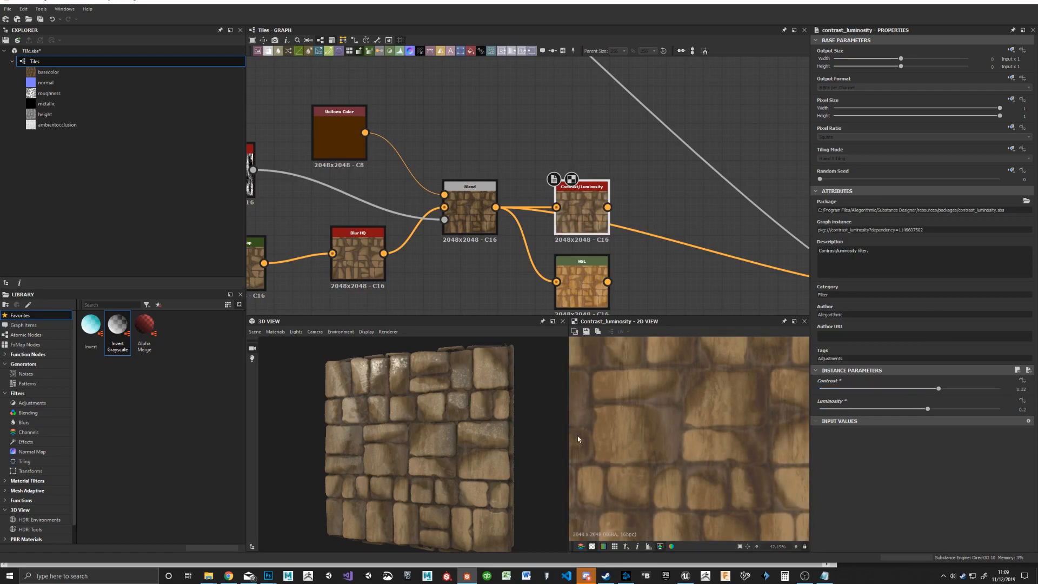
Step: Compare the results of the HSL and Contrast/Luminosity nodes
click(584, 283)
click(574, 208)
click(554, 147)
click(583, 212)
click(587, 285)
click(585, 211)
click(587, 123)
Step: Connect the Contrast/Luminosity output to the Base Material's base color input and delete the HSL node
middle_drag(587, 126, 381, 79)
drag(402, 161, 707, 245)
middle_drag(485, 215, 589, 204)
drag(433, 444, 457, 430)
click(484, 159)
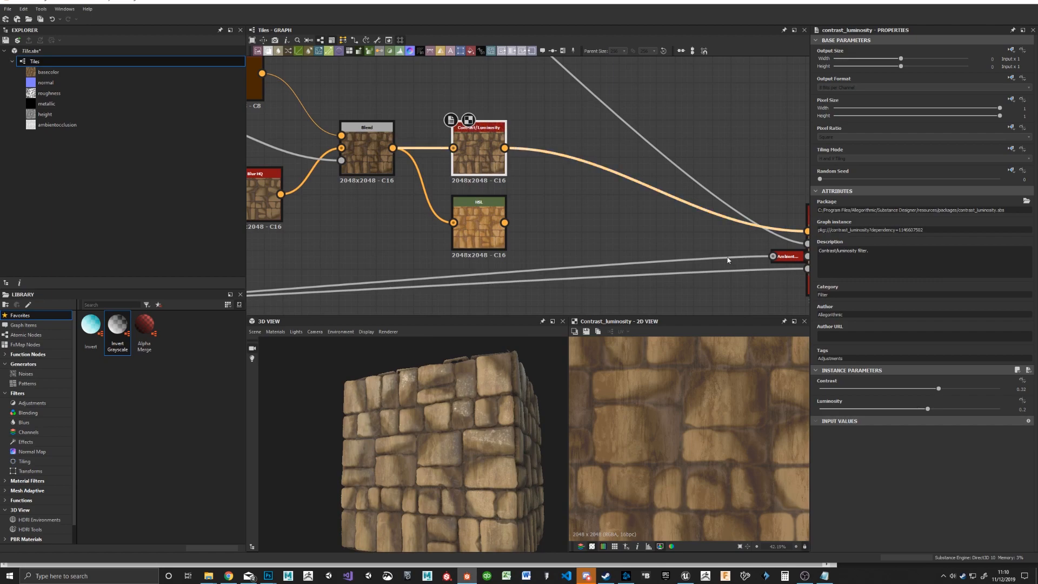
click(477, 240)
key(Delete)
Step: Insert a new HSL node between Contrast/Luminosity and Base Material and set its saturation to 0.47
drag(387, 54, 592, 210)
drag(504, 147, 566, 204)
middle_drag(678, 220, 574, 196)
drag(512, 180, 704, 207)
drag(464, 184, 483, 165)
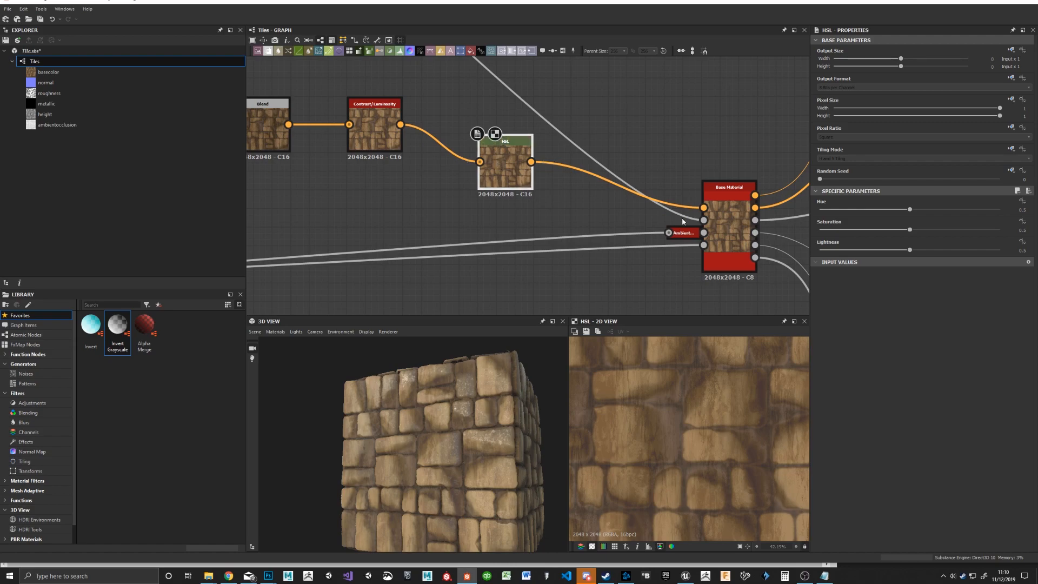
mouse_move(910, 230)
mouse_down()
mouse_move(924, 229)
mouse_move(877, 237)
mouse_move(911, 234)
mouse_up()
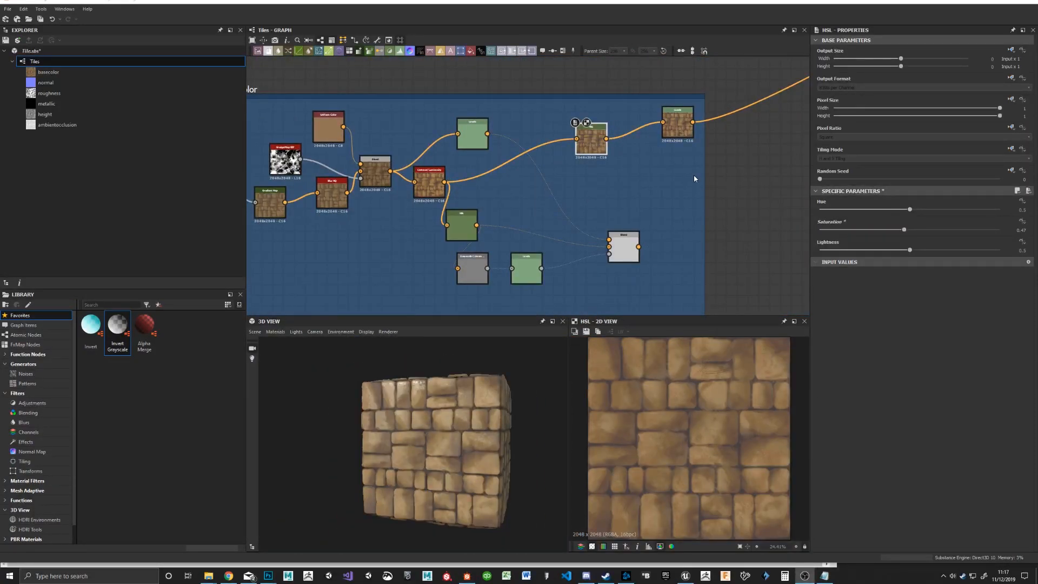
Step: Check the finished material on the 3D cube and save the Tile.sbs package
drag(499, 418, 469, 431)
scroll(611, 208, down, 6)
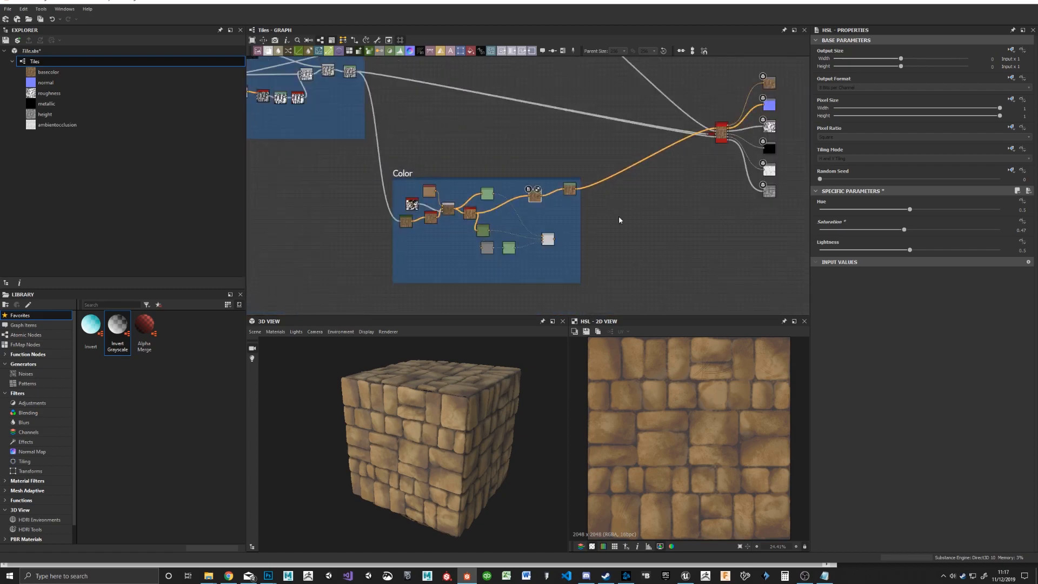
click(22, 49)
click(5, 40)
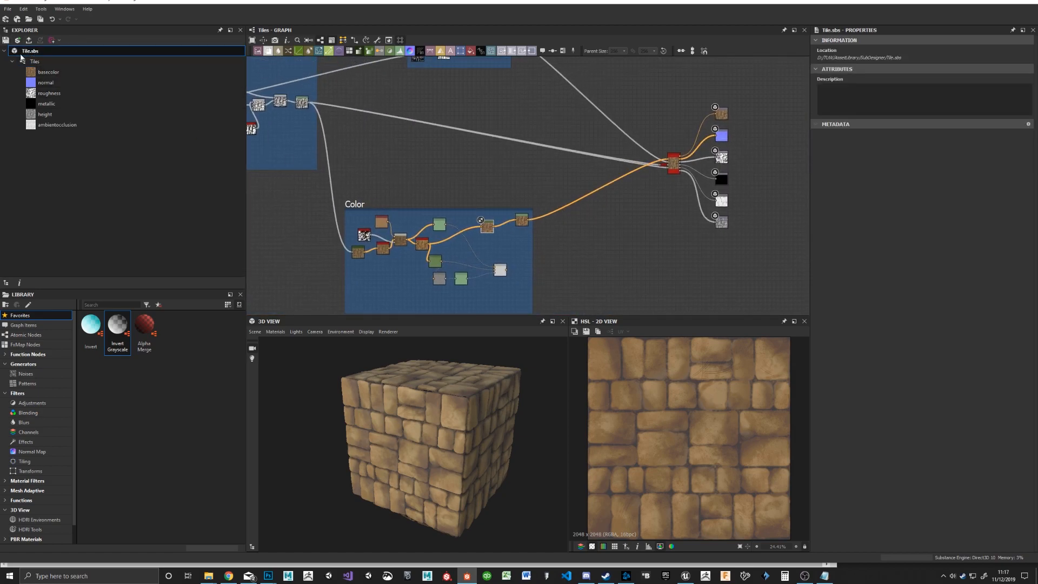
Step: Publish the Tile package as Tile.sbsar in the FullSail > EAR > Wk3 folder, keeping the offered publish options
right_click(37, 53)
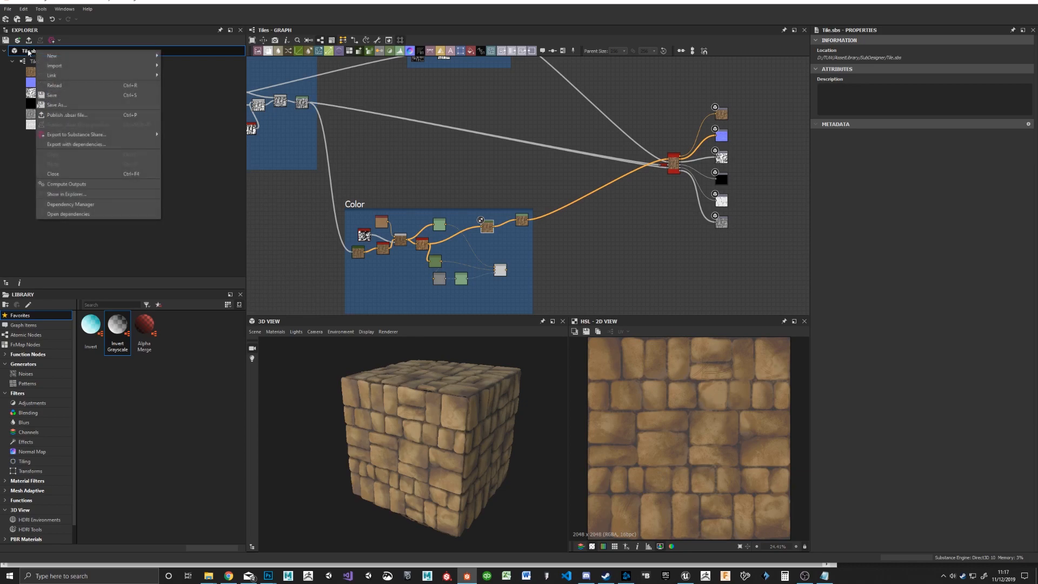
click(28, 52)
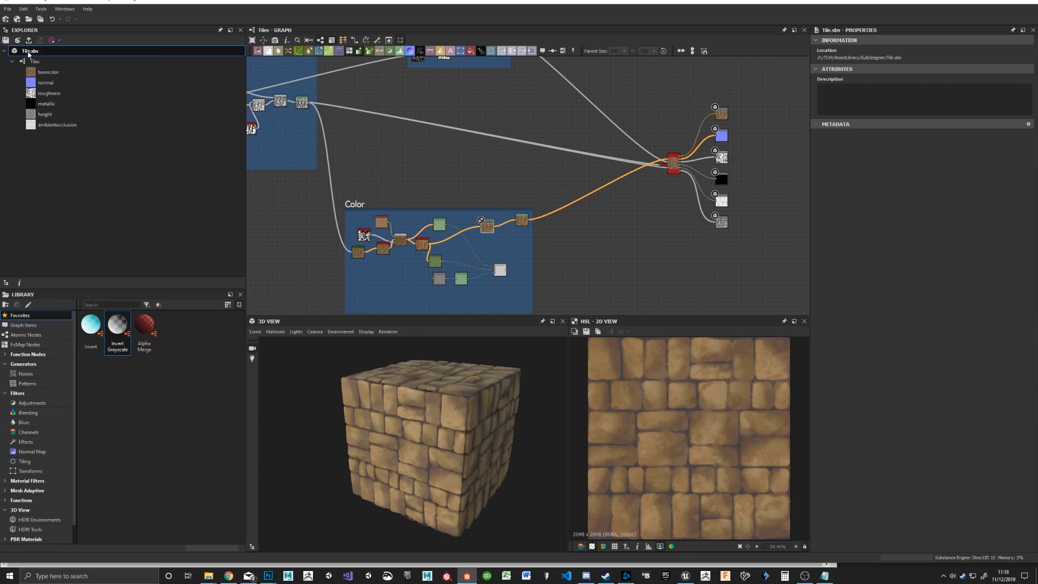
right_click(28, 54)
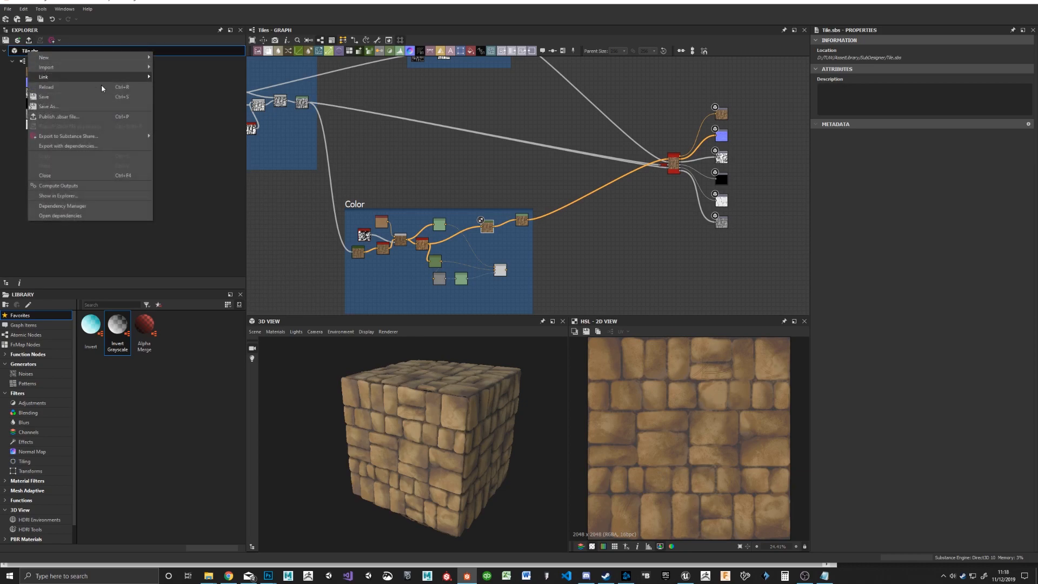
click(49, 116)
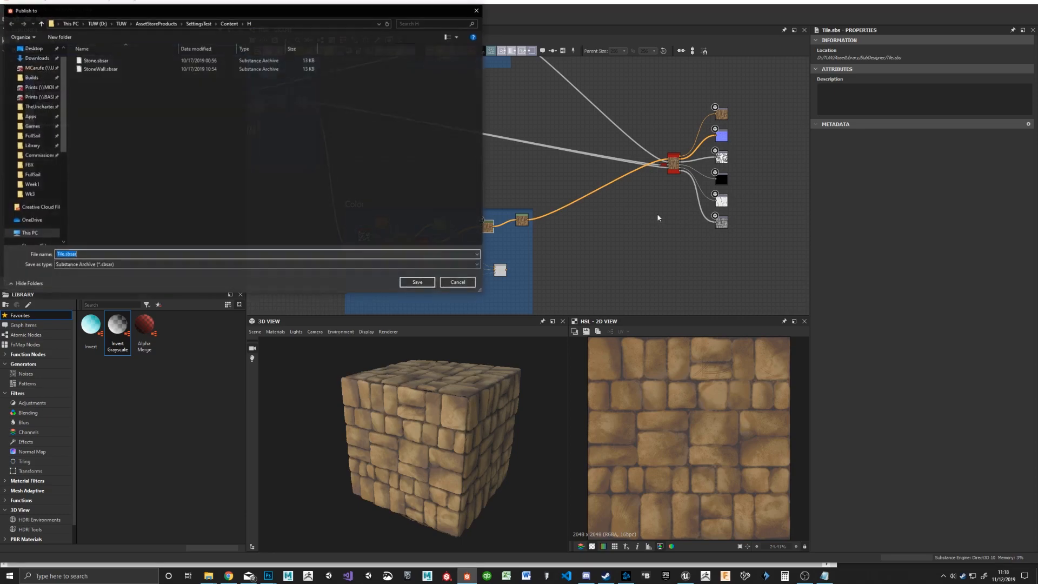
drag(316, 12, 560, 63)
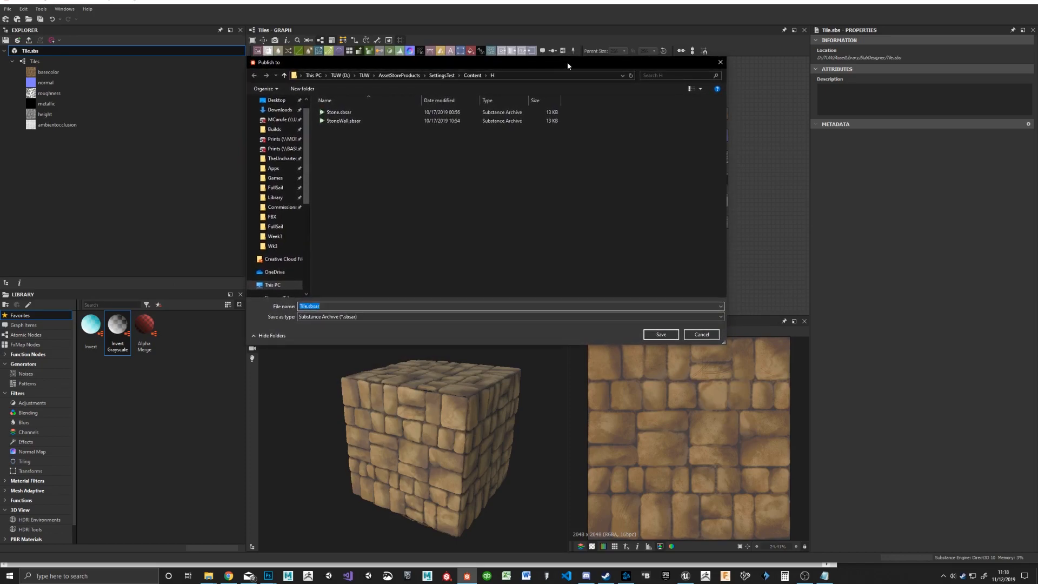
click(332, 307)
click(277, 189)
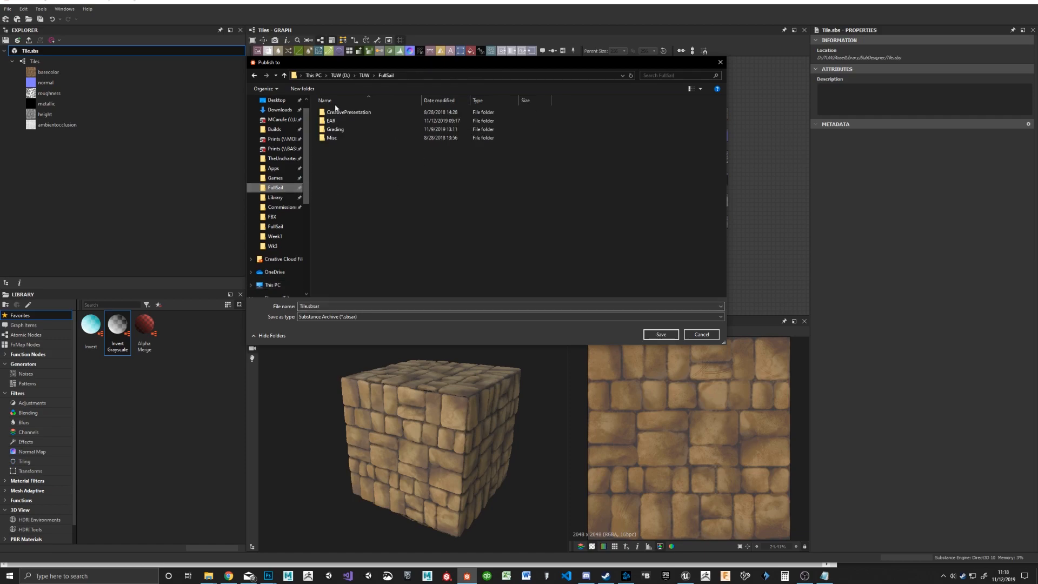
double_click(335, 122)
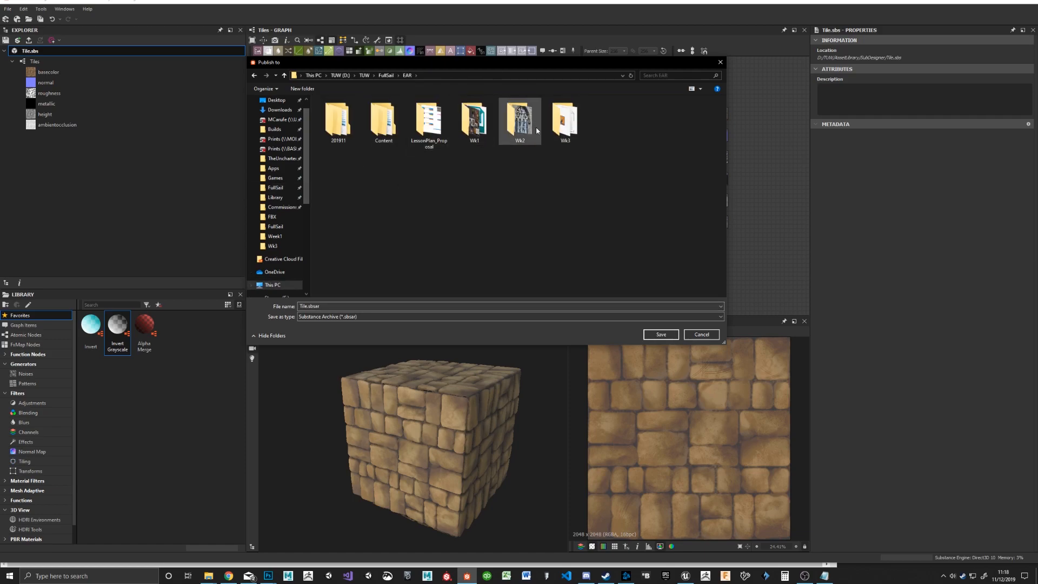
double_click(562, 121)
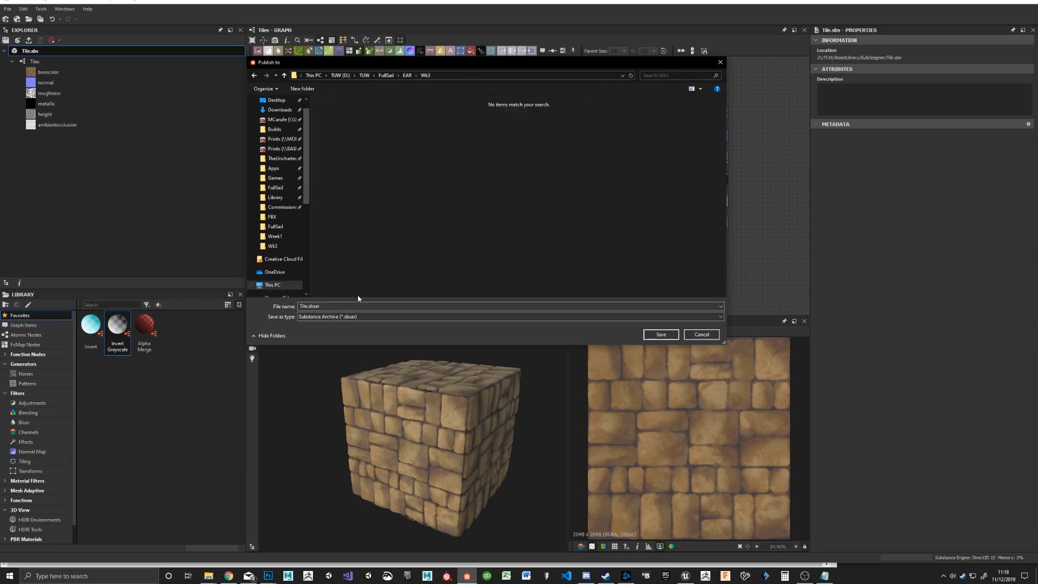
click(661, 334)
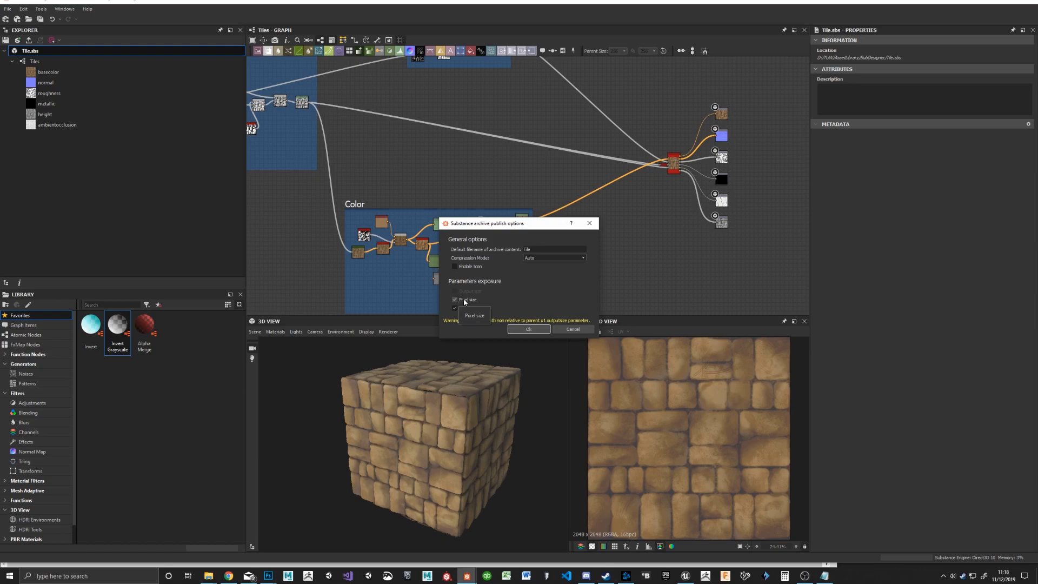
click(528, 328)
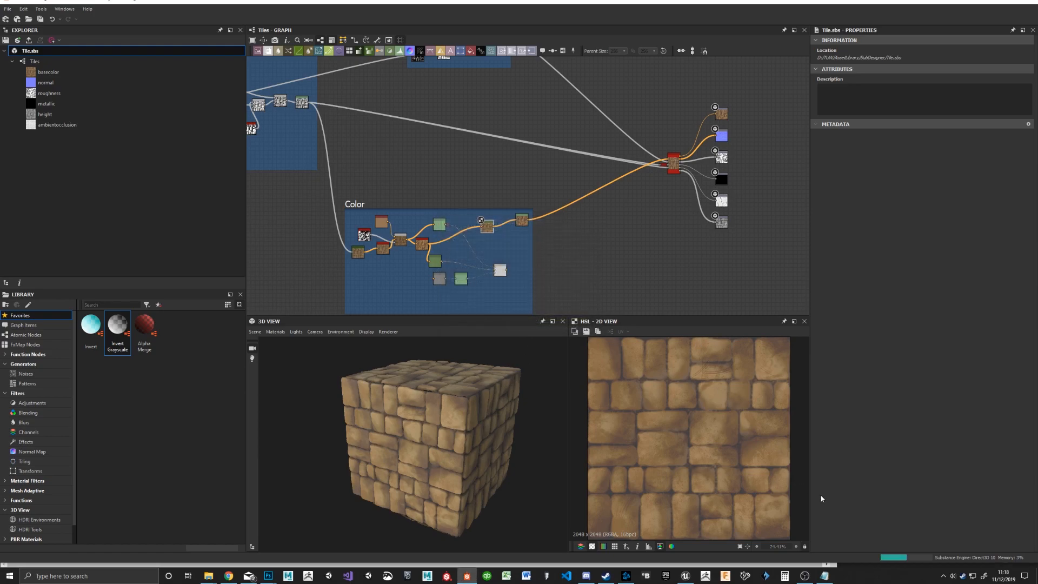
Step: Switch to Unreal Editor and open the project's Textures folder in the Content Browser
click(686, 575)
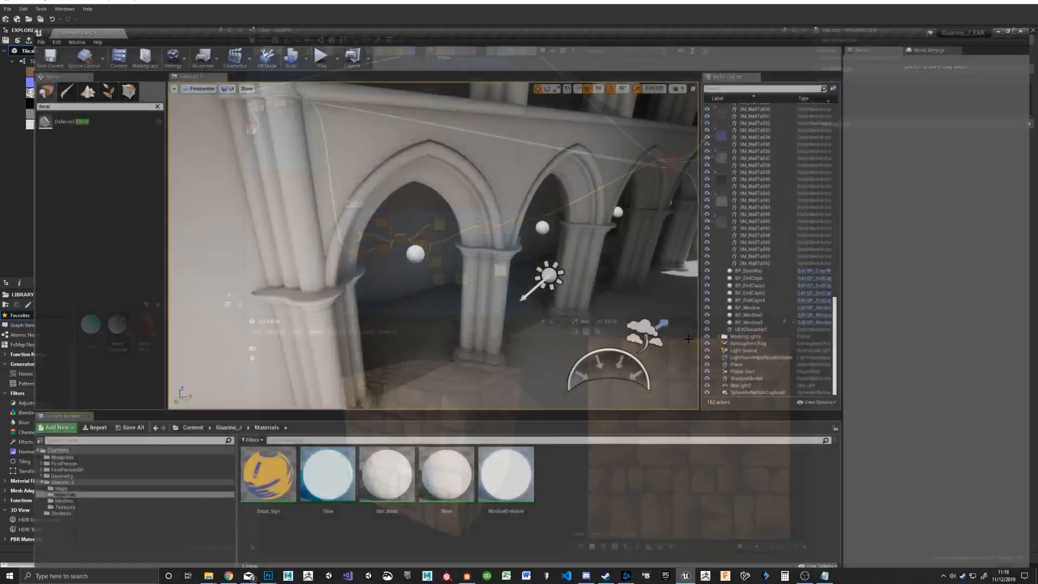
click(32, 499)
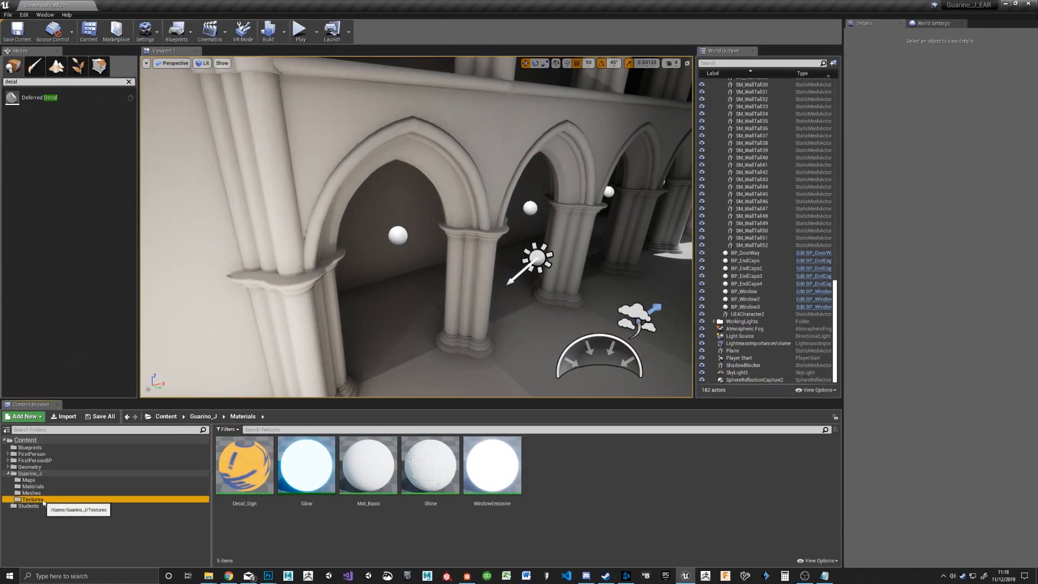
click(372, 477)
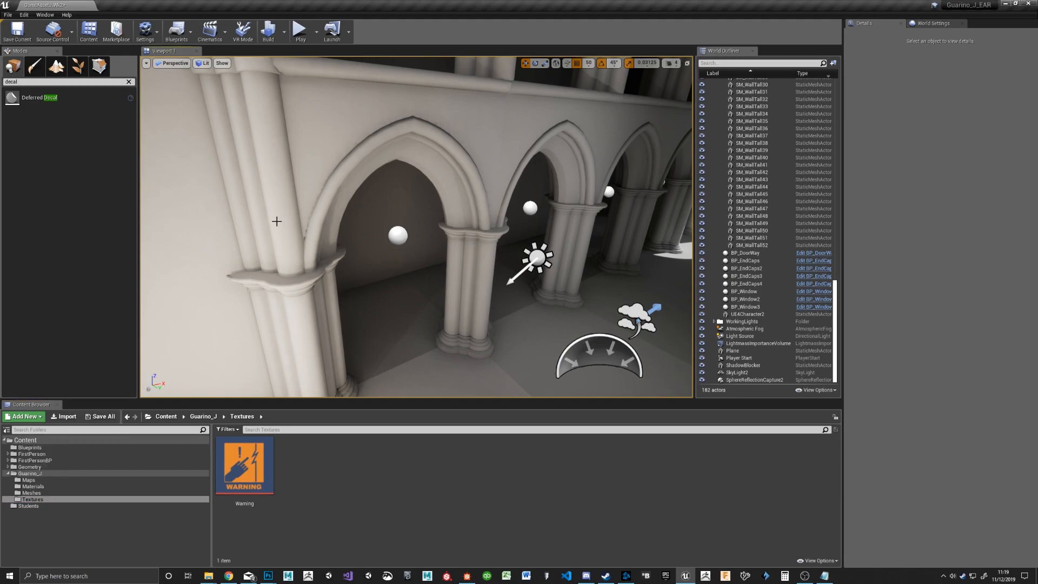
click(47, 15)
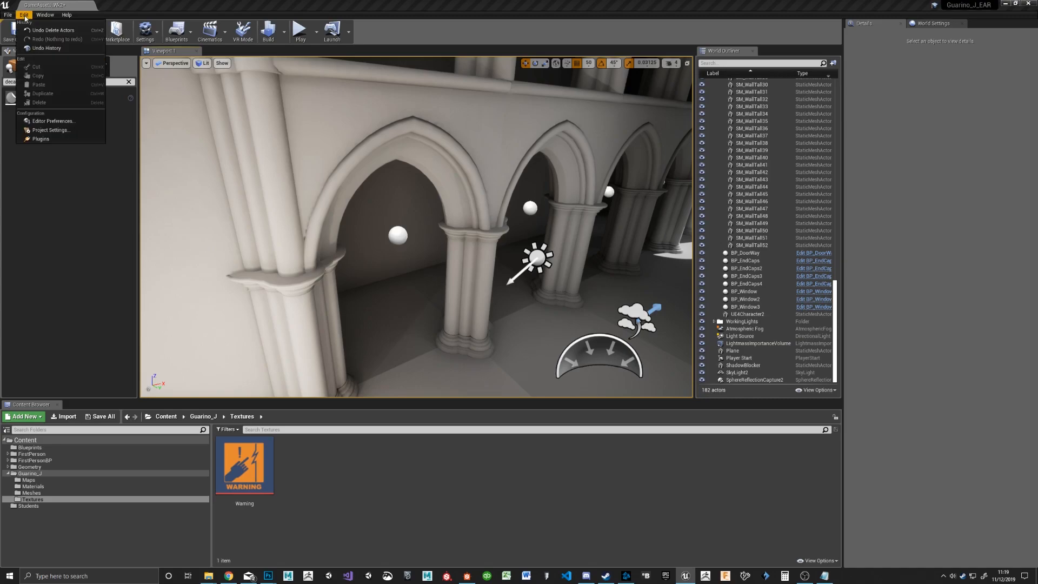
click(25, 17)
click(64, 416)
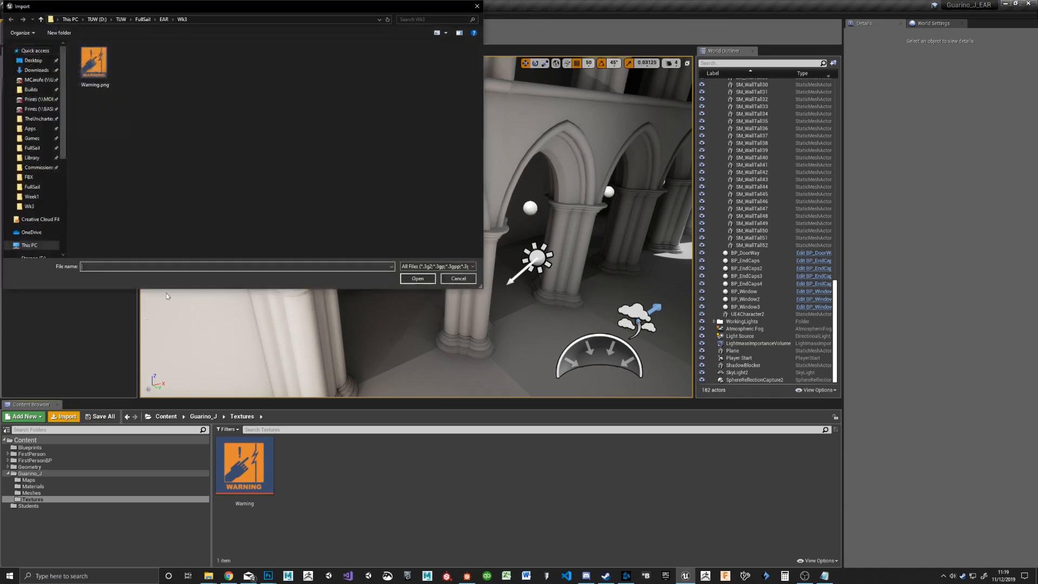
click(458, 279)
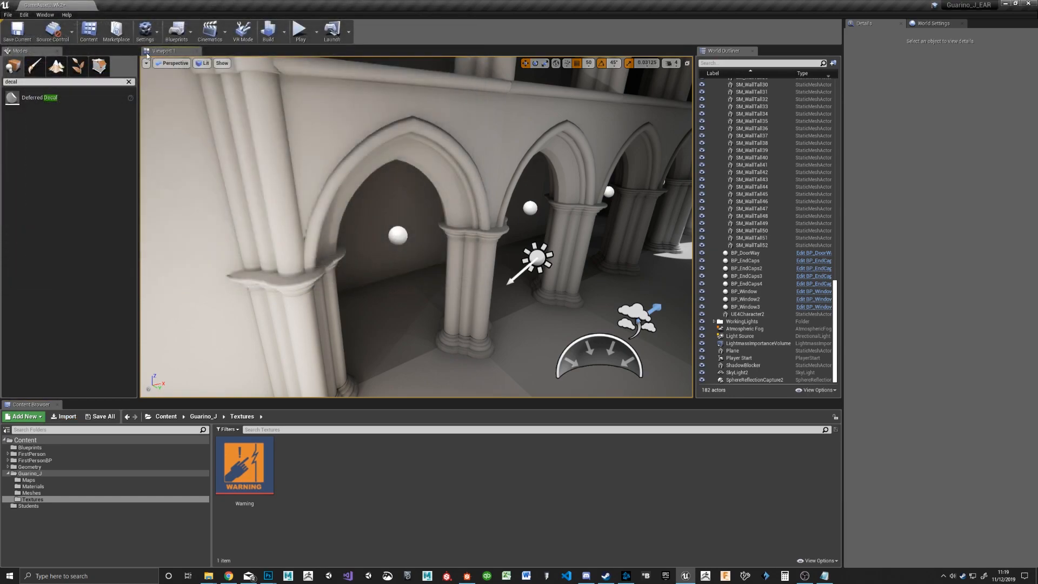
Step: Enable the Substance in UE4 plugin and restart the editor, saving the GameAssets_Wk2 map
click(23, 14)
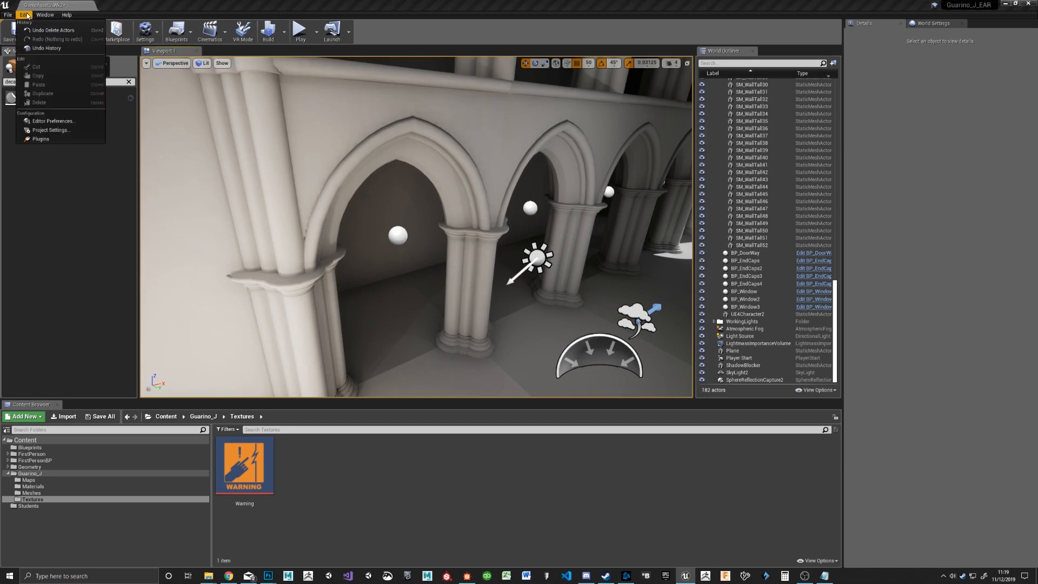
click(64, 139)
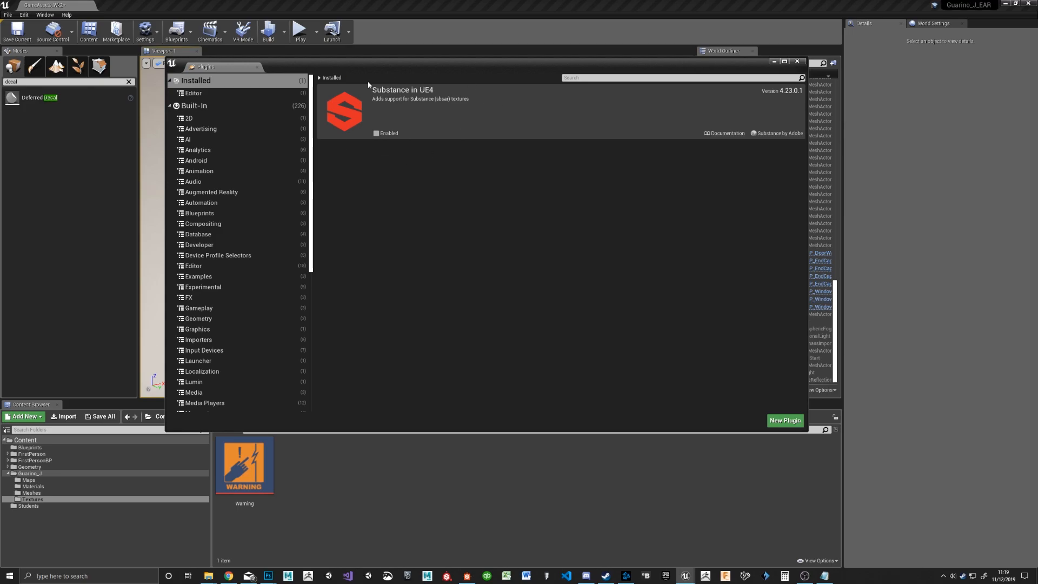
click(376, 134)
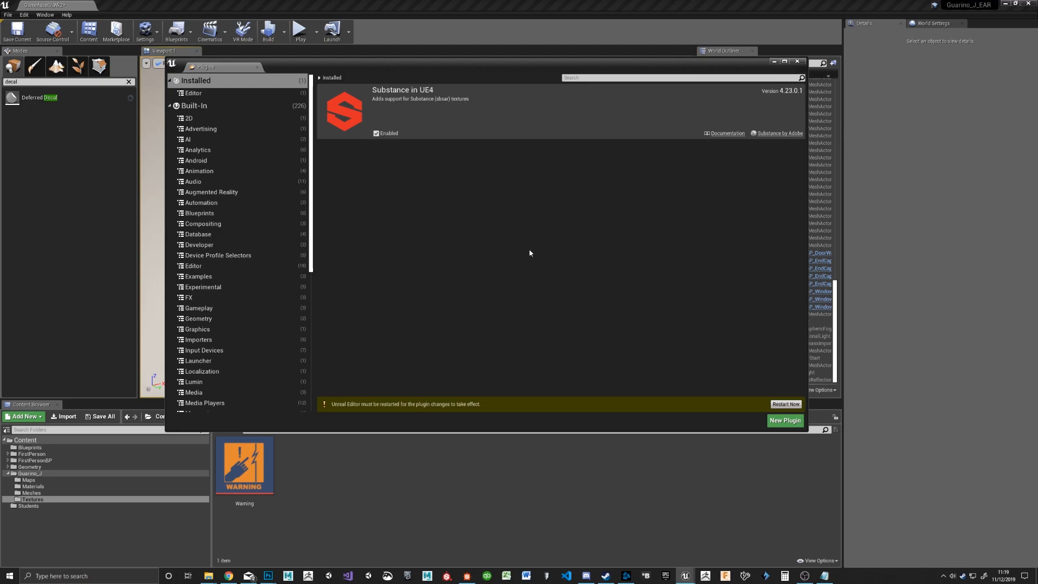
click(787, 405)
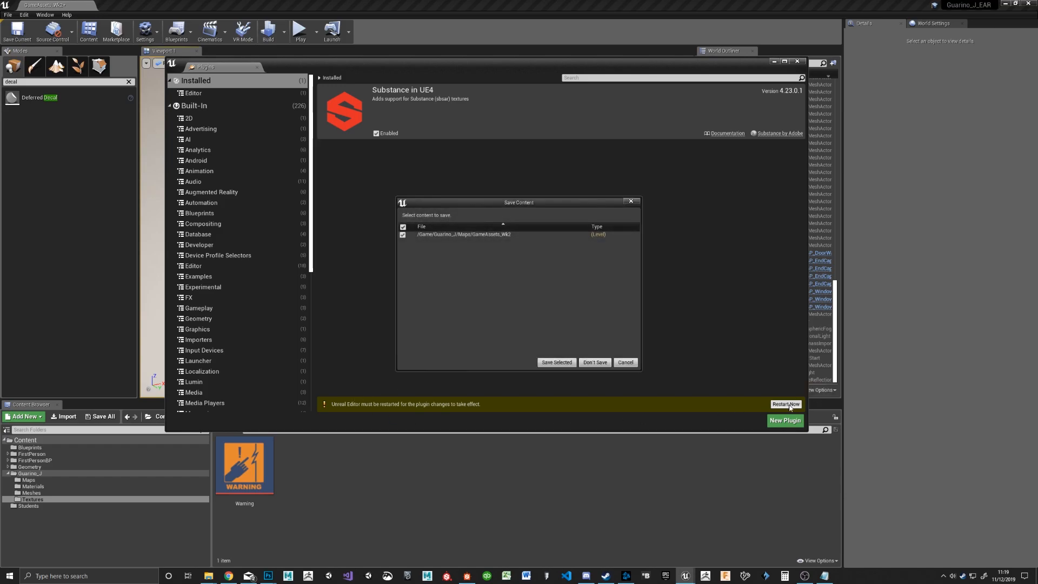
click(563, 363)
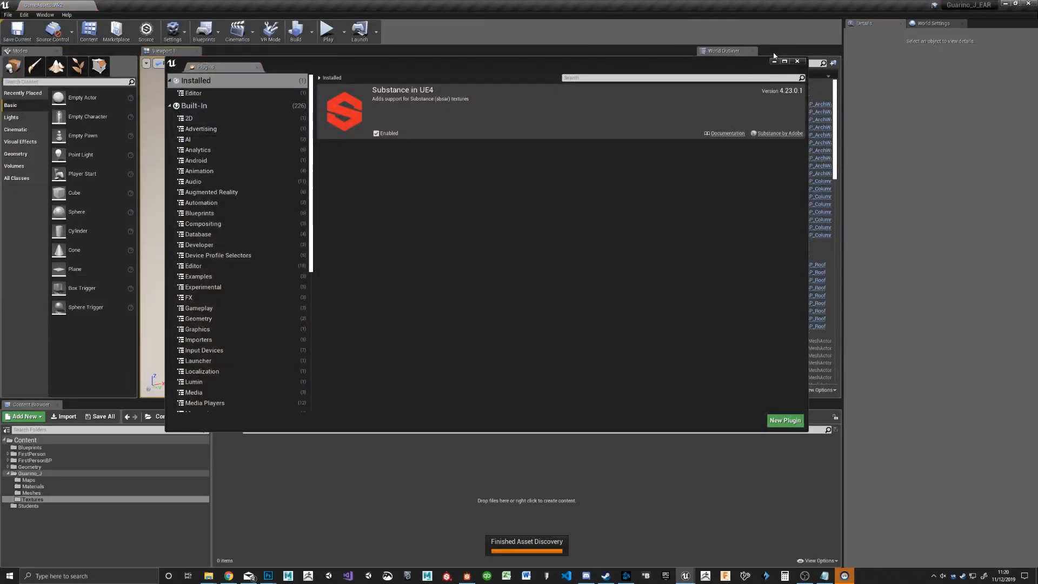
click(798, 61)
Step: Import Tile.sbsar into the Textures folder with default instance Tiles_INST, and create its material Tiles_MAT in the Materials folder
click(32, 499)
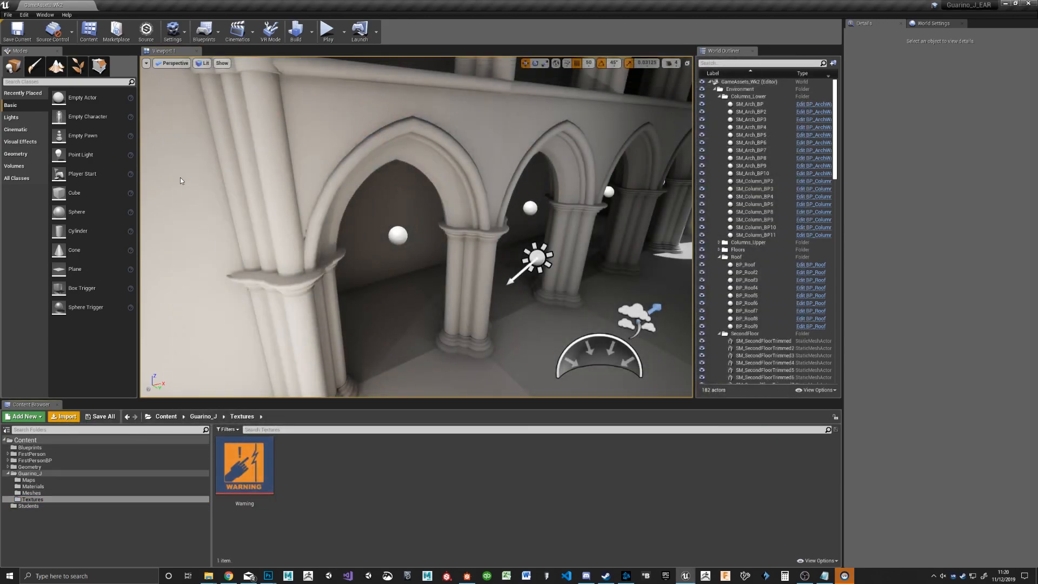
click(63, 416)
double_click(93, 63)
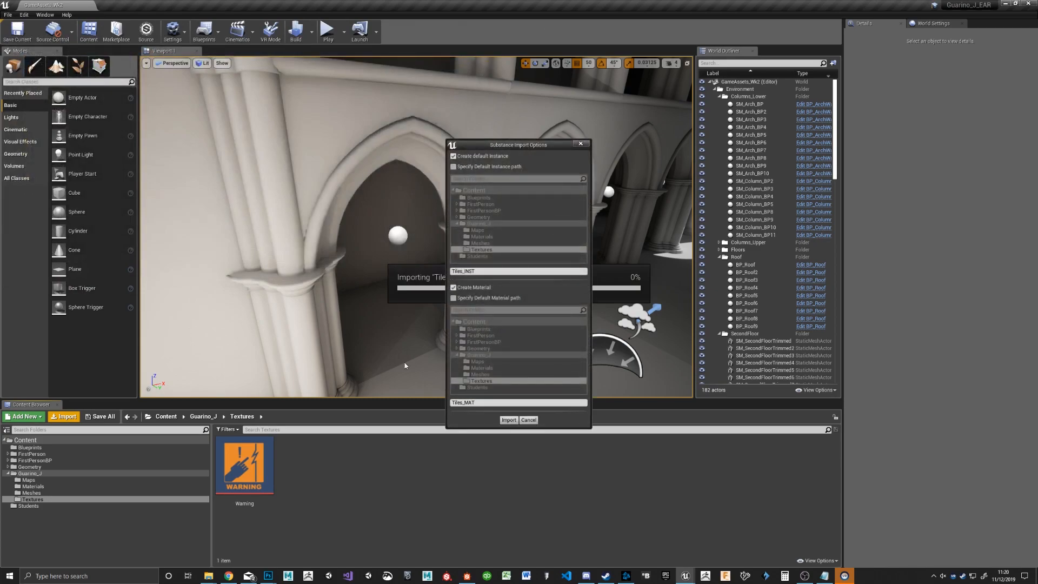
drag(537, 142, 543, 147)
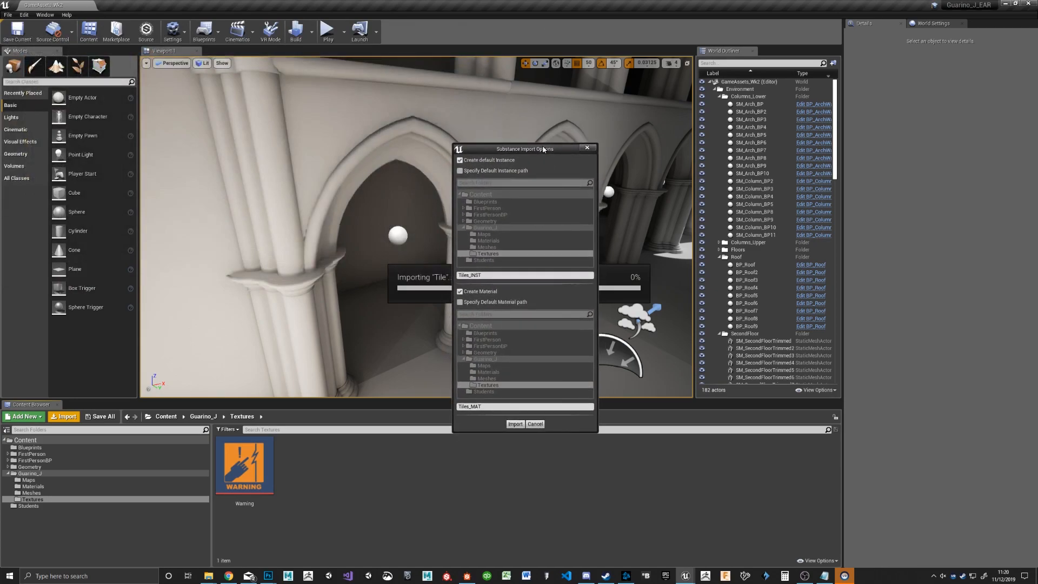
click(480, 295)
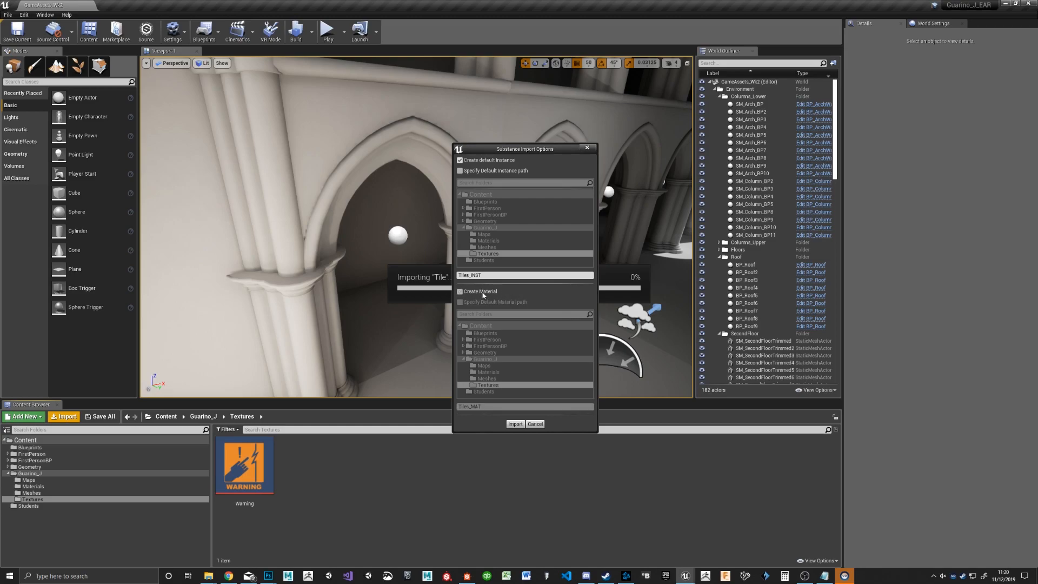
click(482, 294)
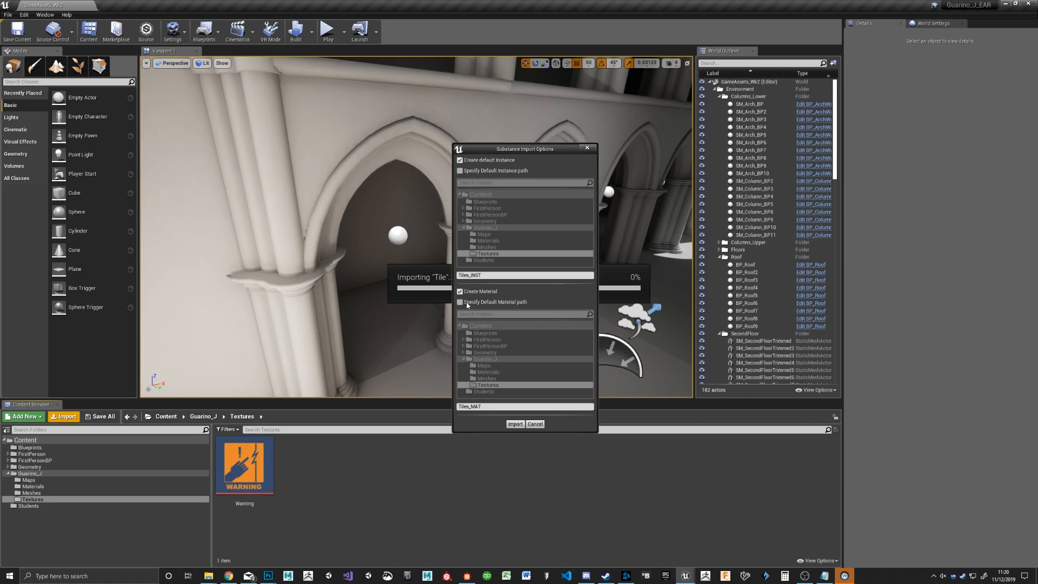
click(467, 303)
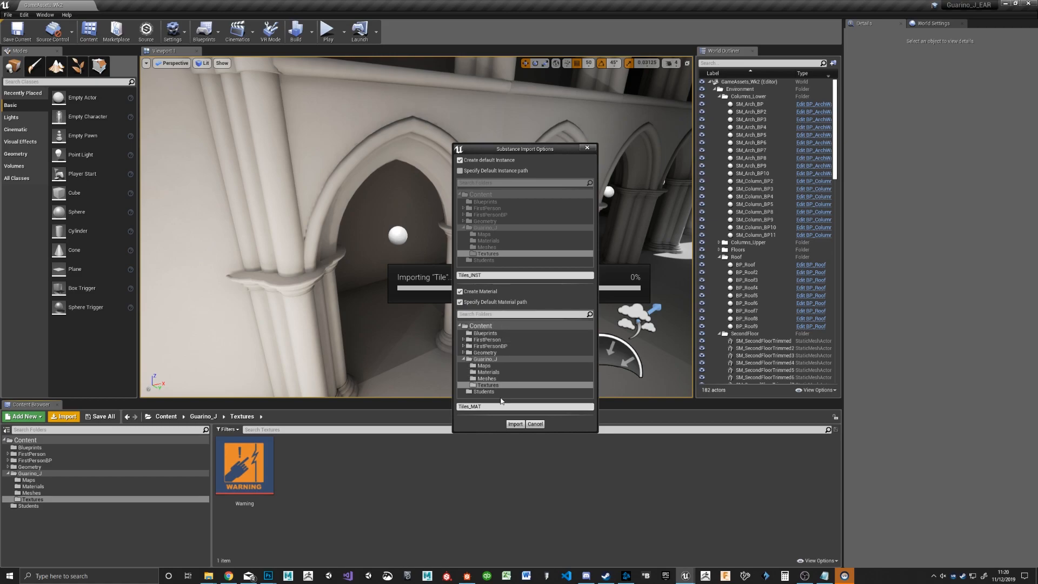
click(489, 372)
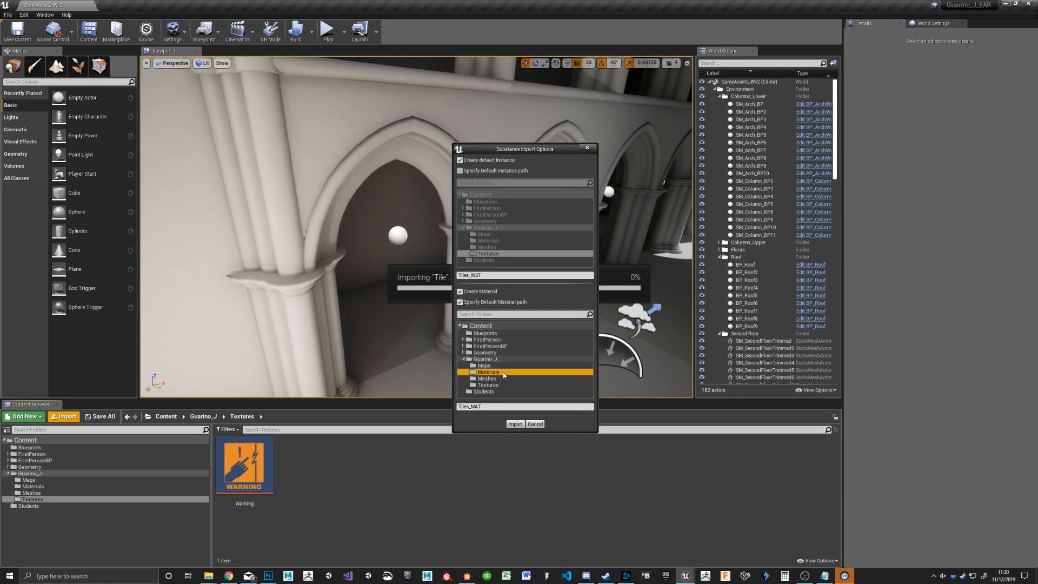
click(515, 425)
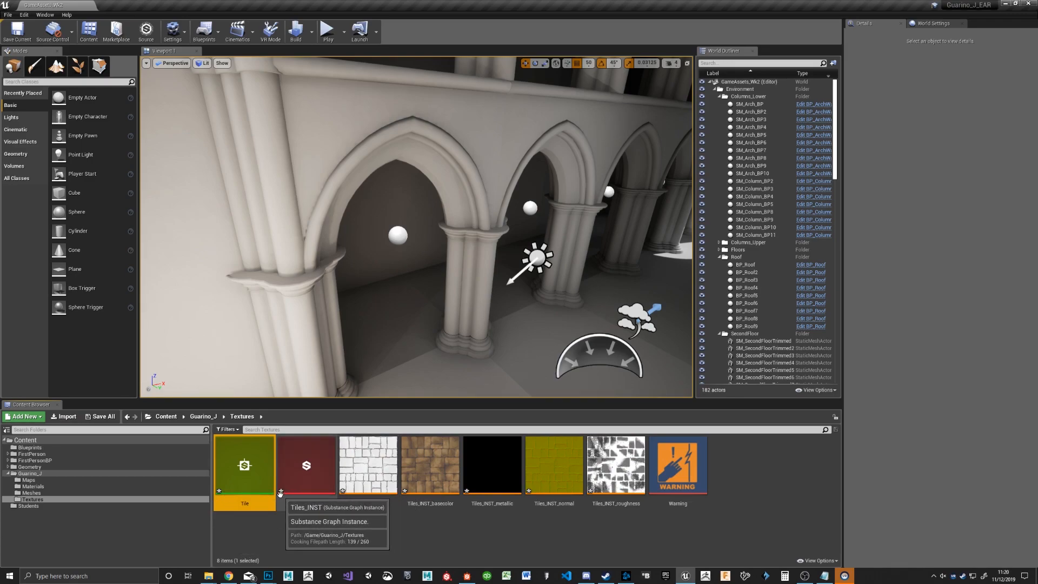
Step: Save all the newly imported Tile substance assets, including the instance, the textures and Tiles_MAT
click(283, 486)
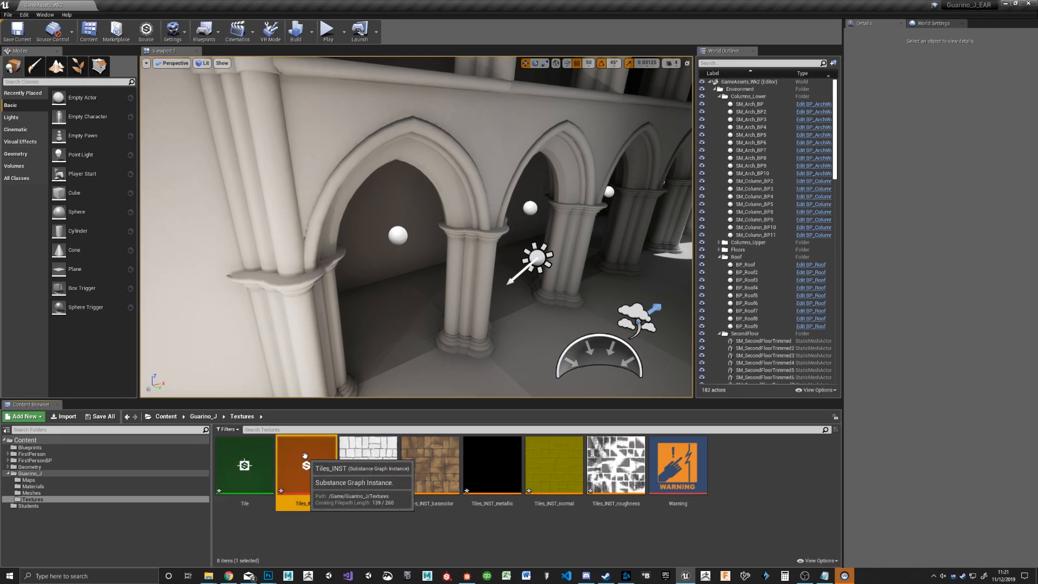
click(236, 457)
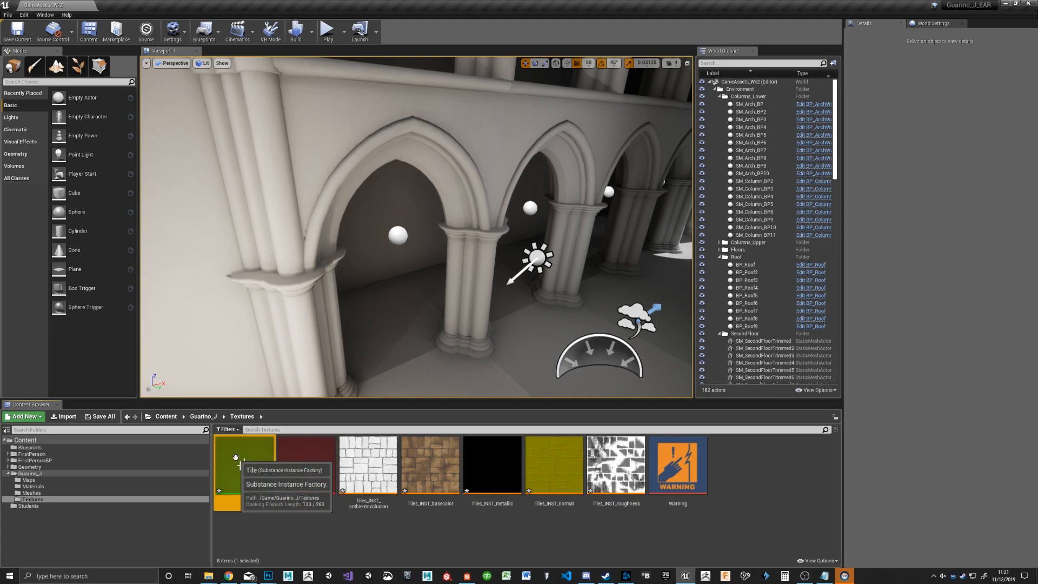
click(321, 530)
click(100, 416)
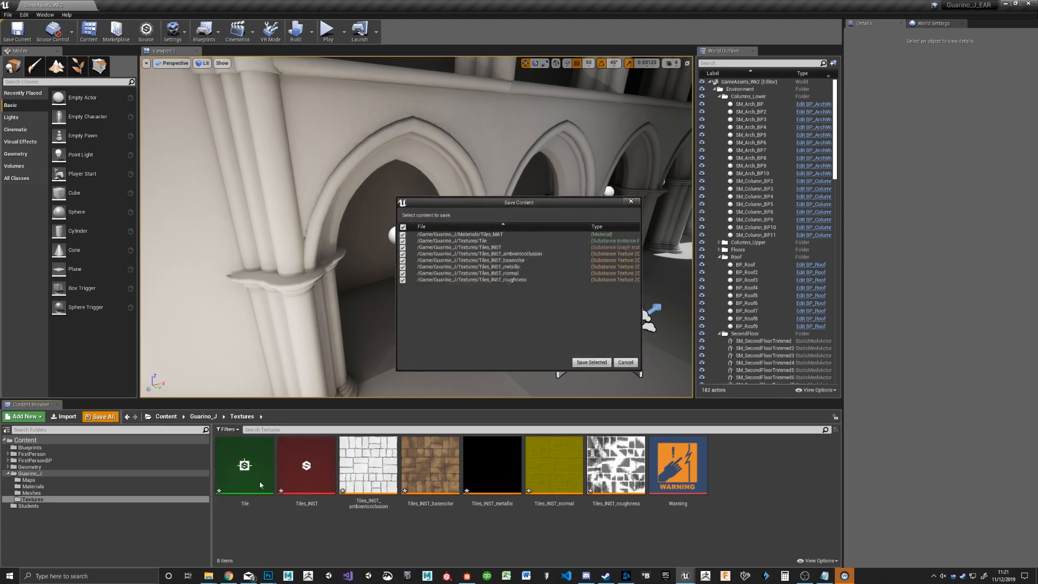
click(592, 362)
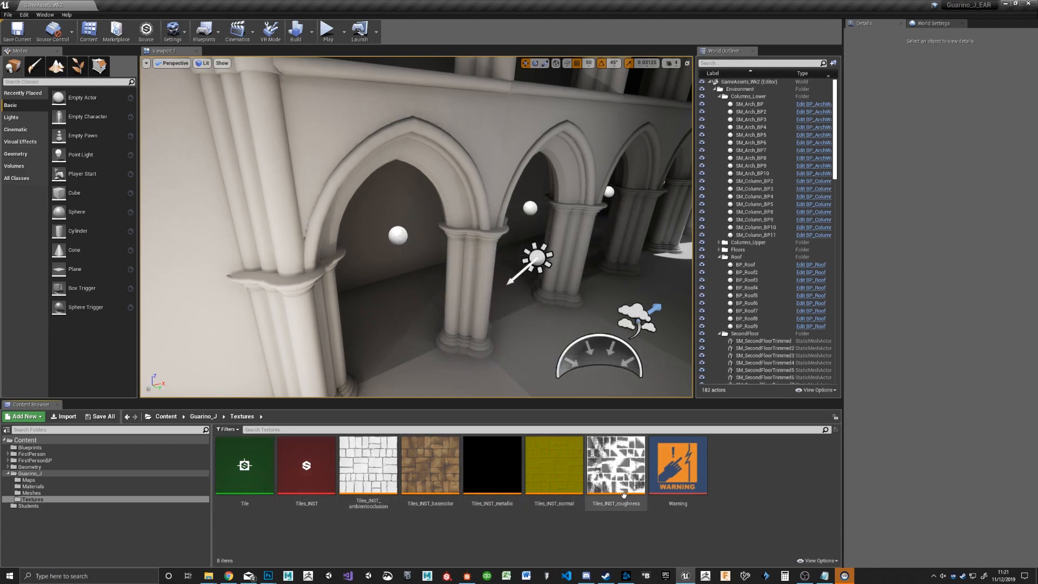
click(510, 465)
click(567, 467)
click(629, 468)
click(245, 465)
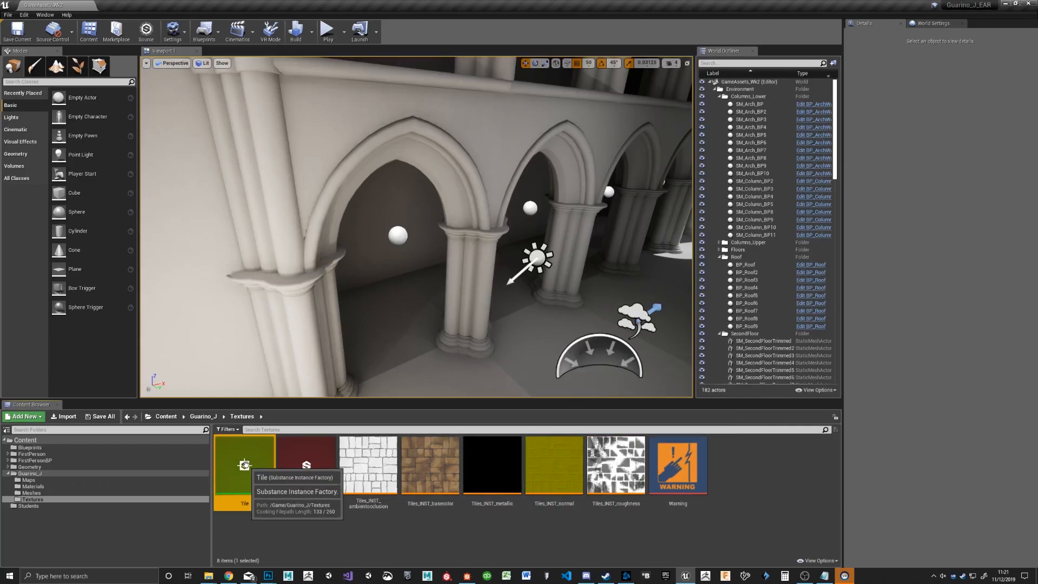
click(318, 538)
Step: Enable the Height output of the Tiles_INST substance instance, save it and close its editor
double_click(304, 473)
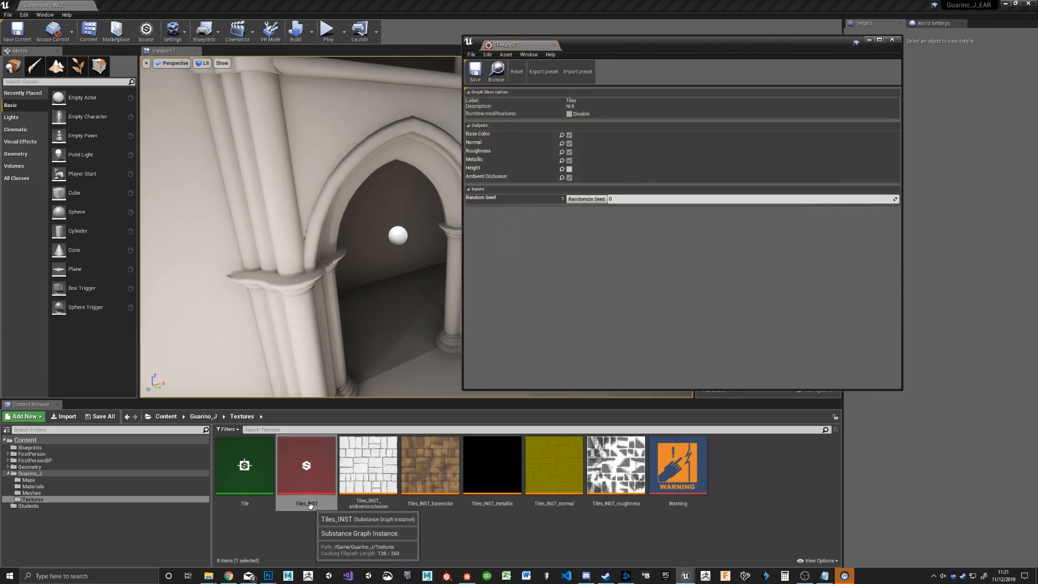
click(570, 170)
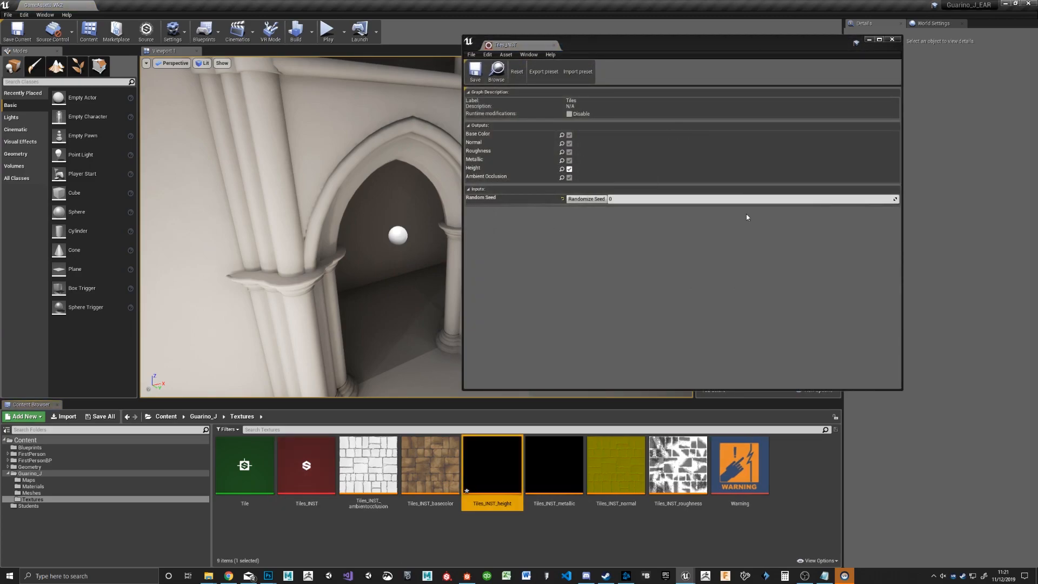
click(633, 255)
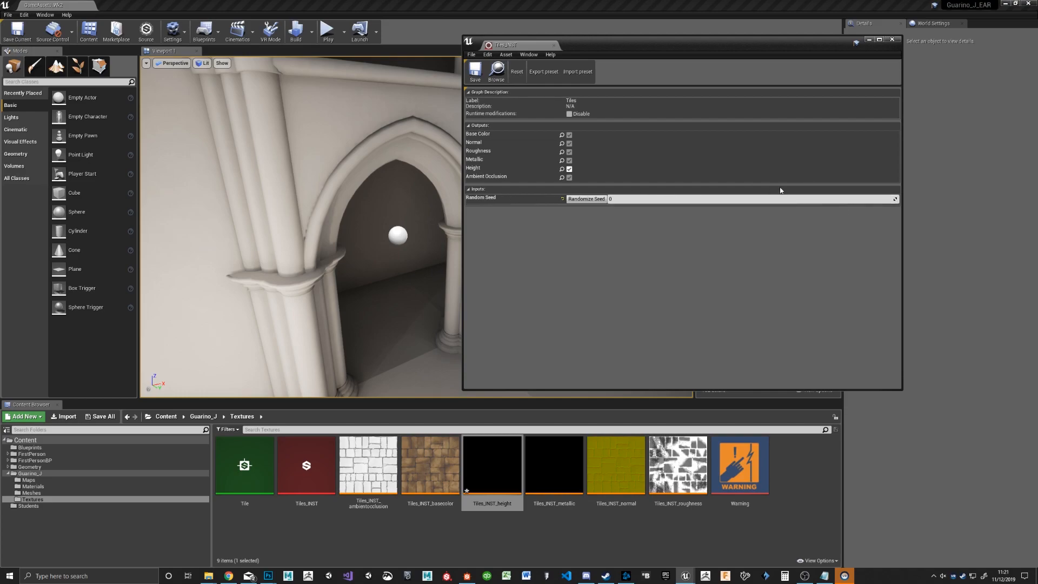
click(478, 77)
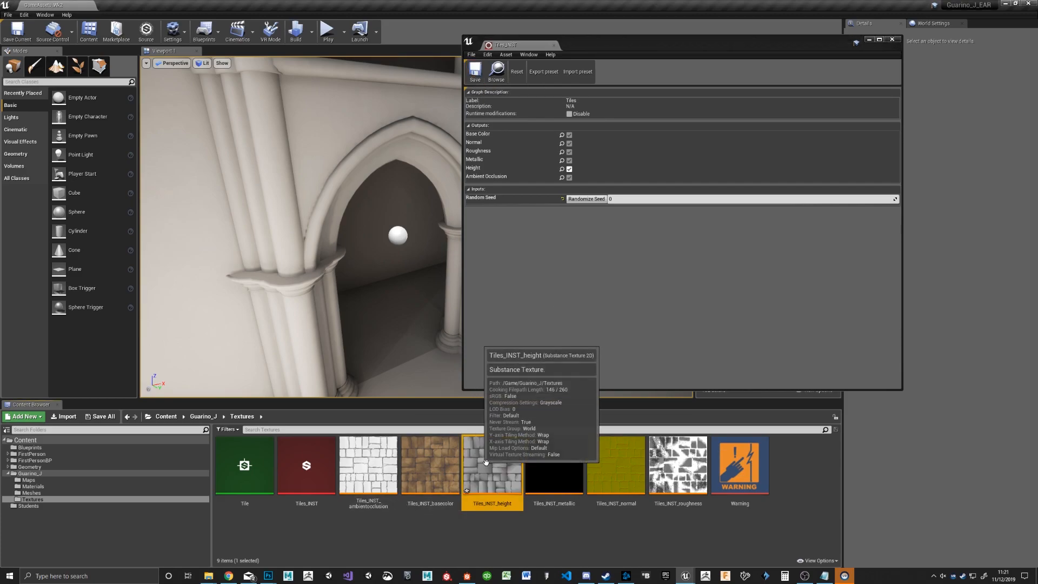
click(892, 39)
click(316, 539)
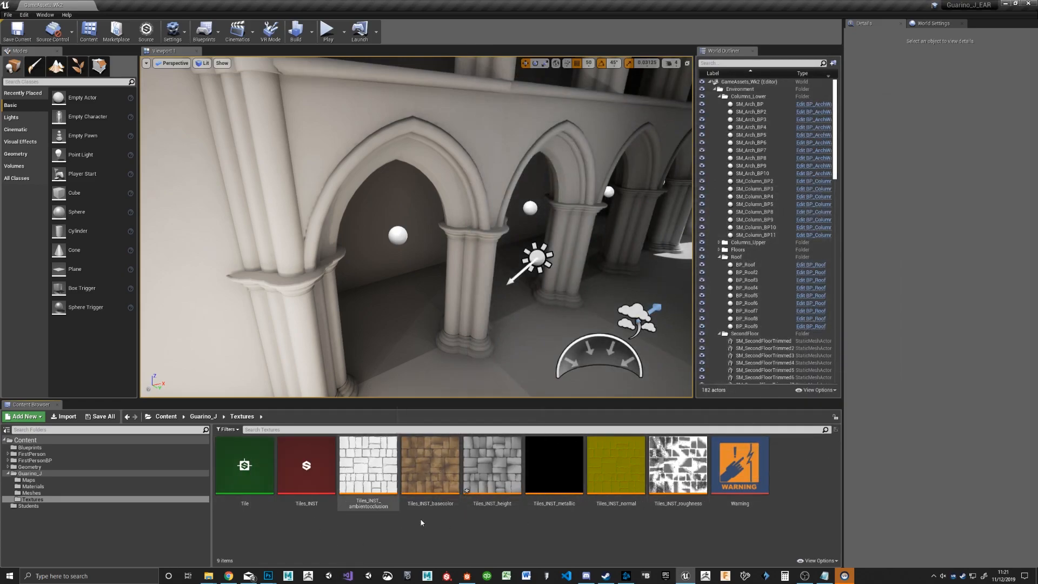
right_click(230, 469)
mouse_move(267, 286)
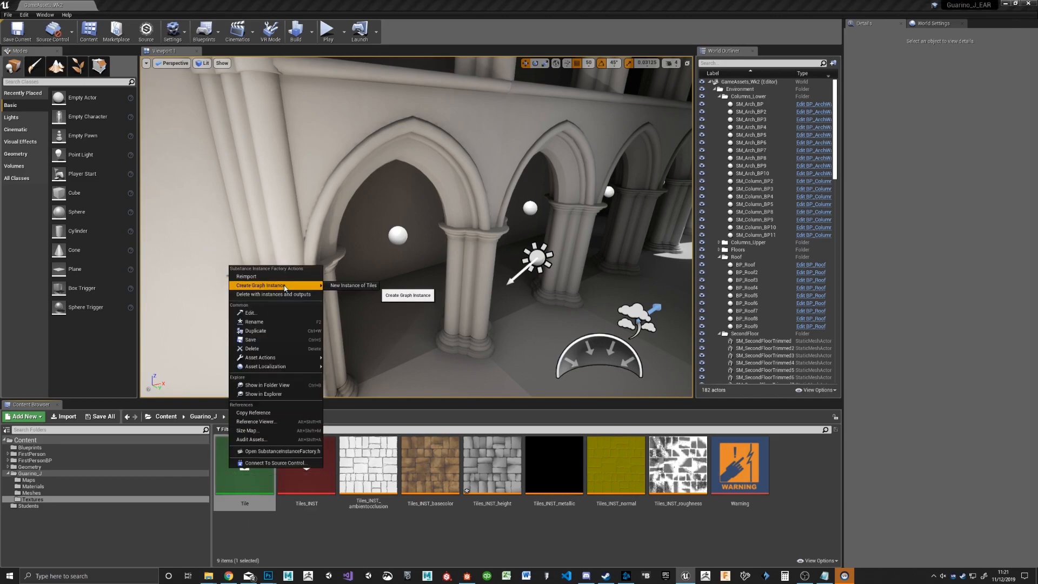
click(355, 286)
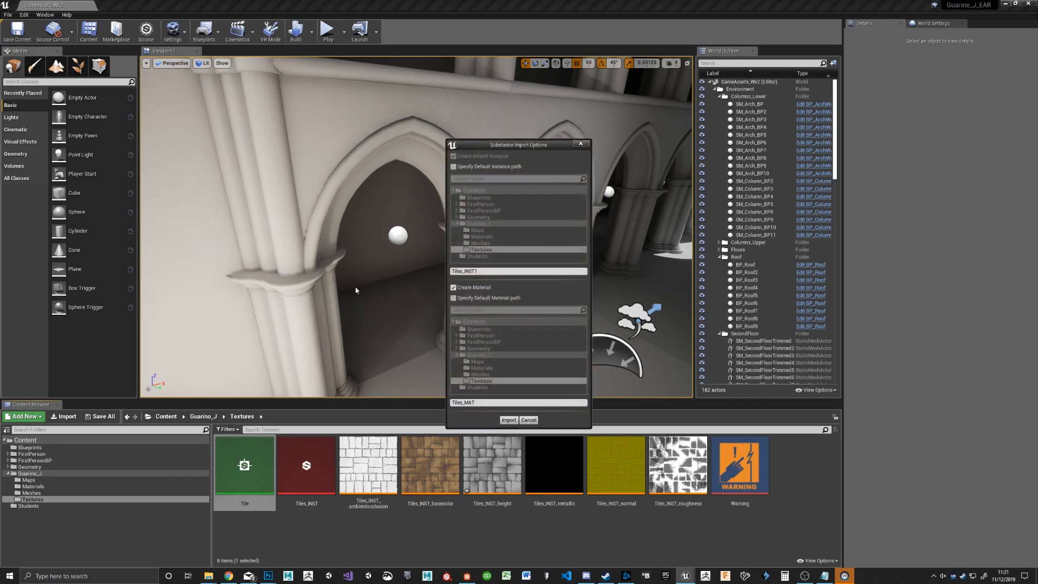
click(528, 421)
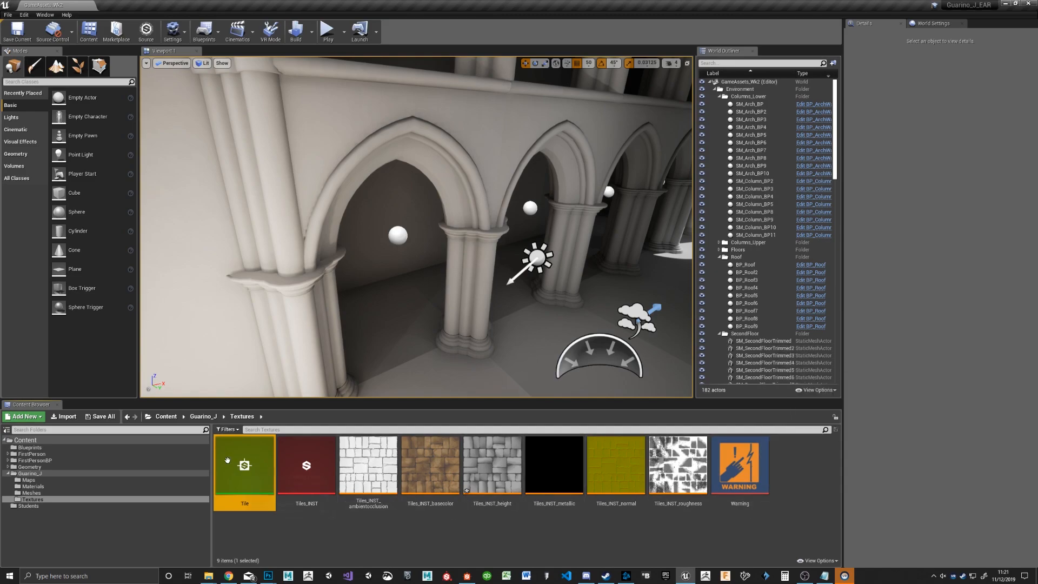
Step: Create a new graph instance of Tiles named Tiles_INST1 from the Tile factory, without creating a material
right_click(249, 465)
mouse_move(321, 281)
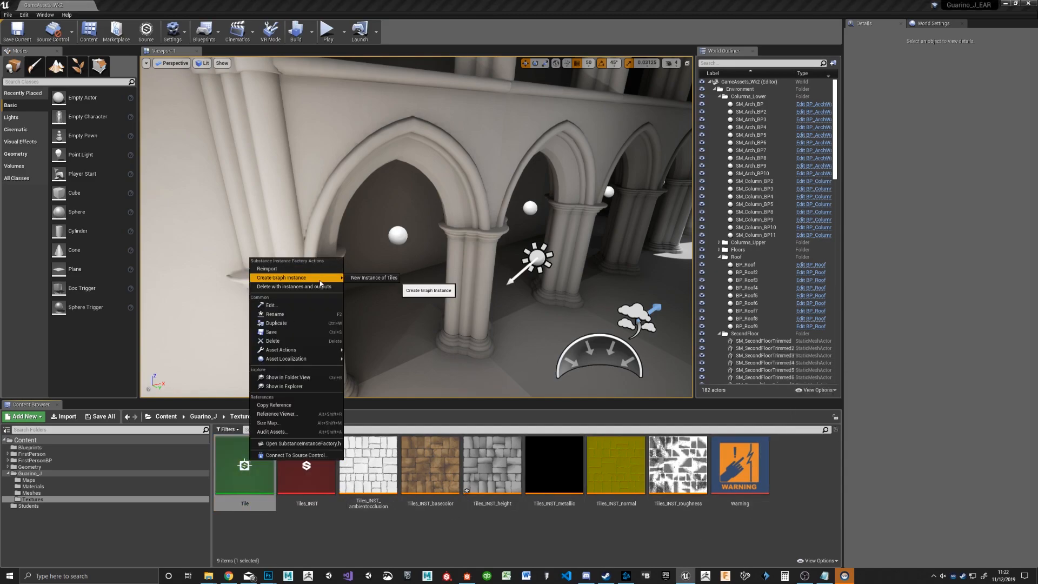
click(373, 278)
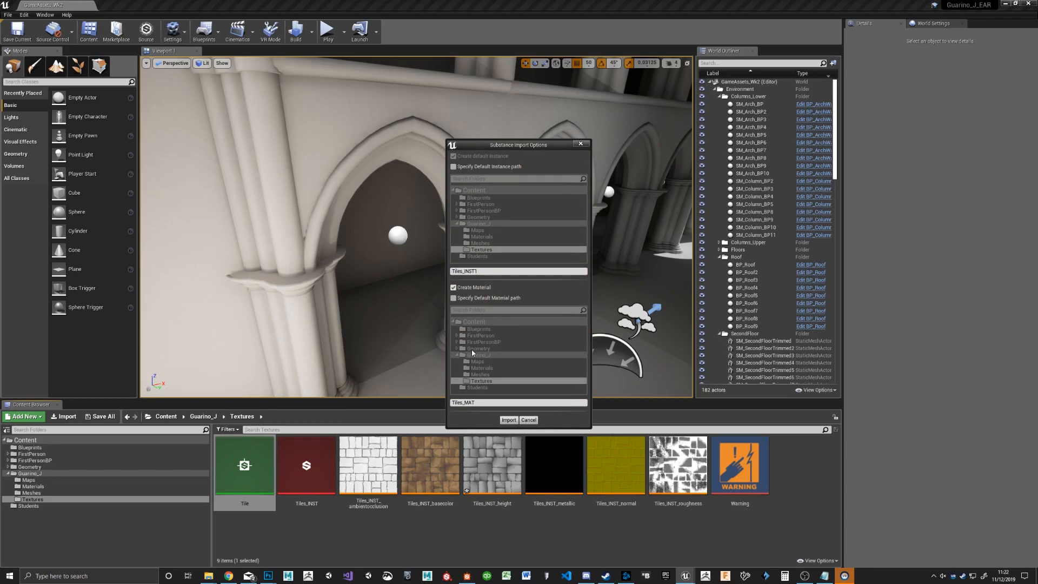
click(469, 288)
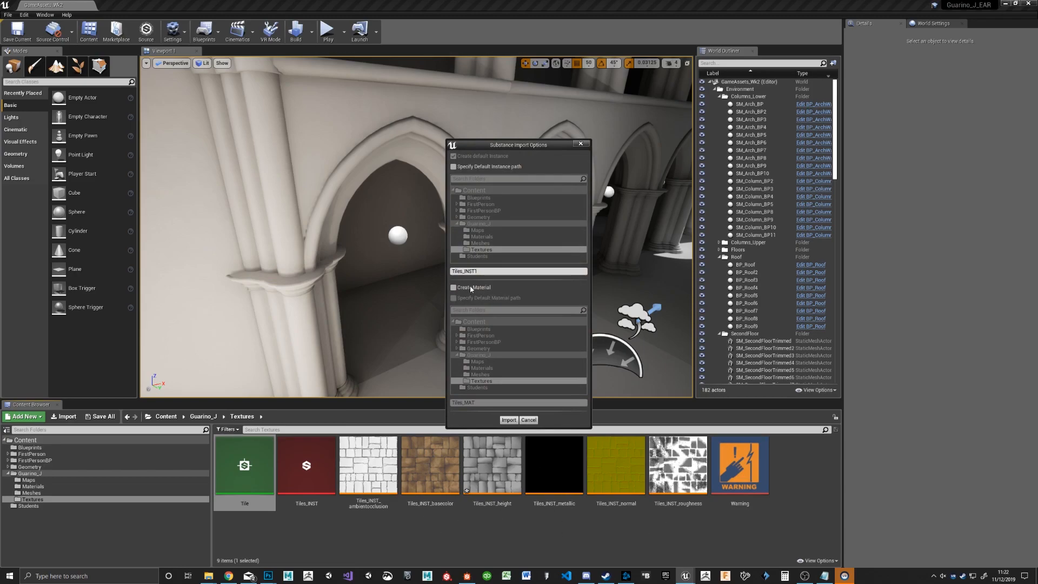
click(509, 420)
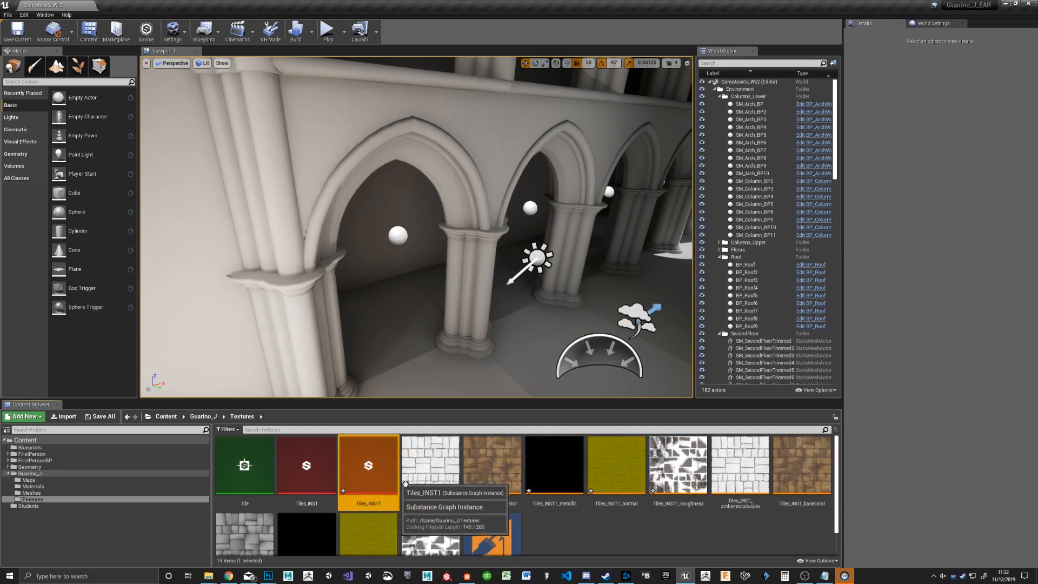
Step: Enlarge the Content Browser to show all textures and open the Tiles_INST1 substance instance
scroll(578, 541, down, 1)
right_drag(567, 484, 567, 513)
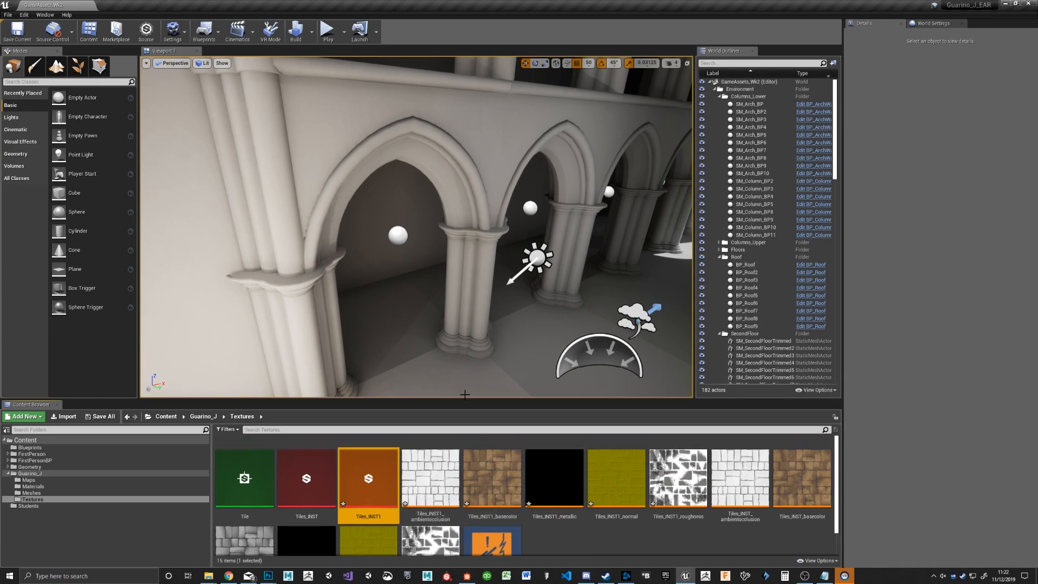
drag(468, 404, 467, 313)
double_click(362, 377)
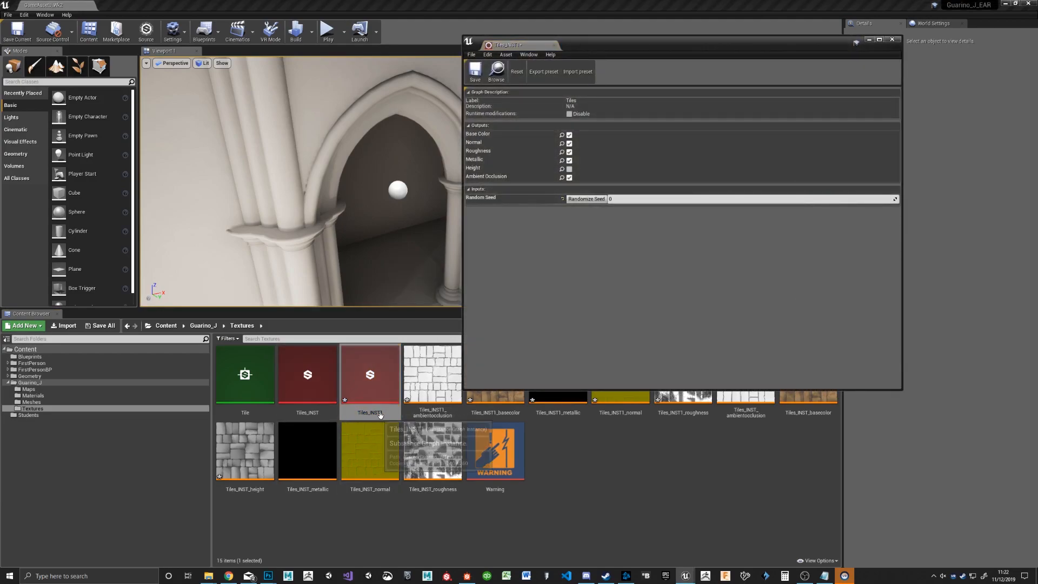
Step: Randomize the seed of the Tiles_INST1 substance instance and enable its Height output, saving the instance and closing its editor
click(585, 200)
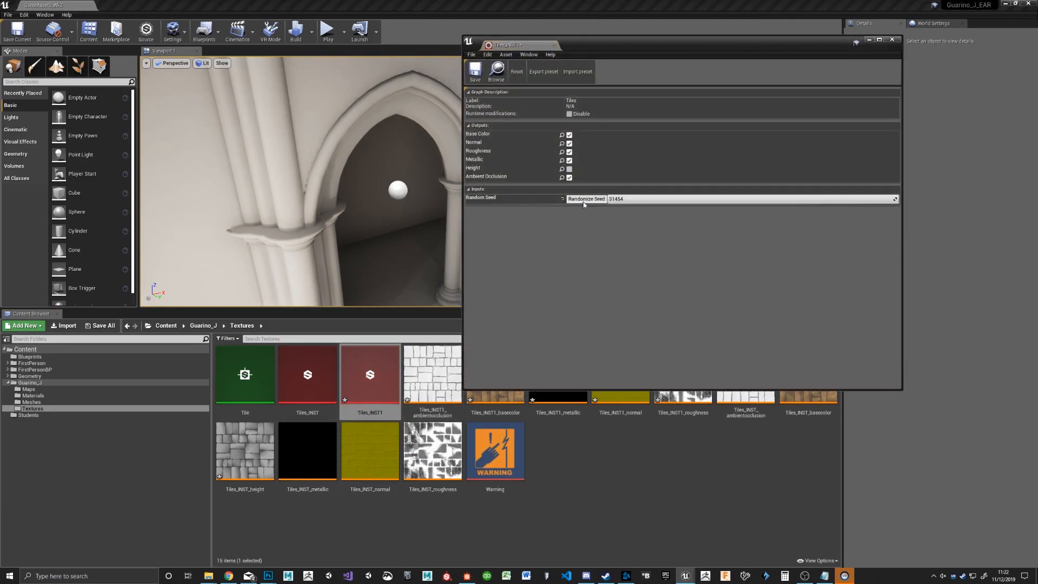
click(475, 73)
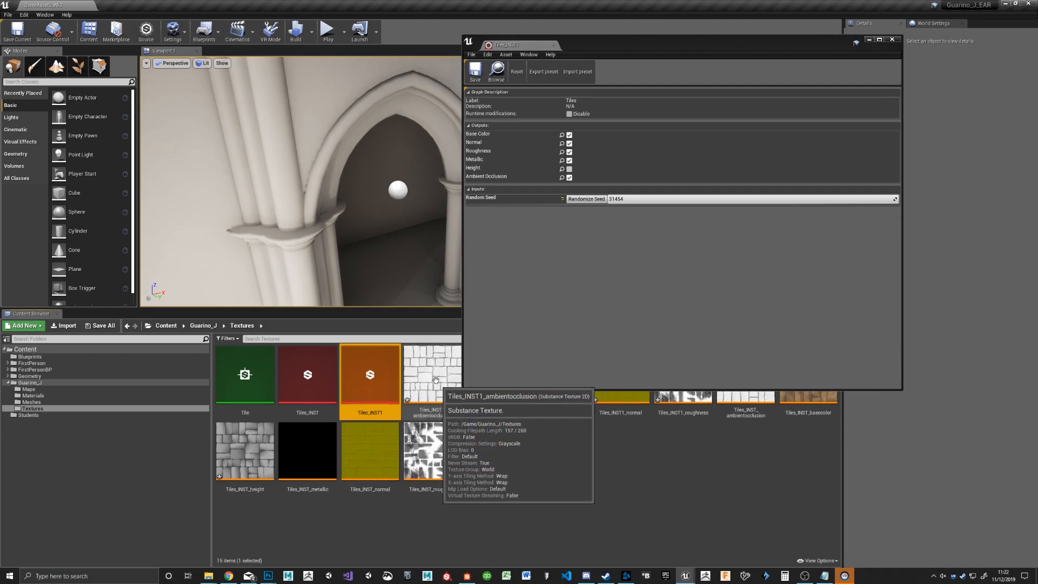
drag(653, 51, 791, 466)
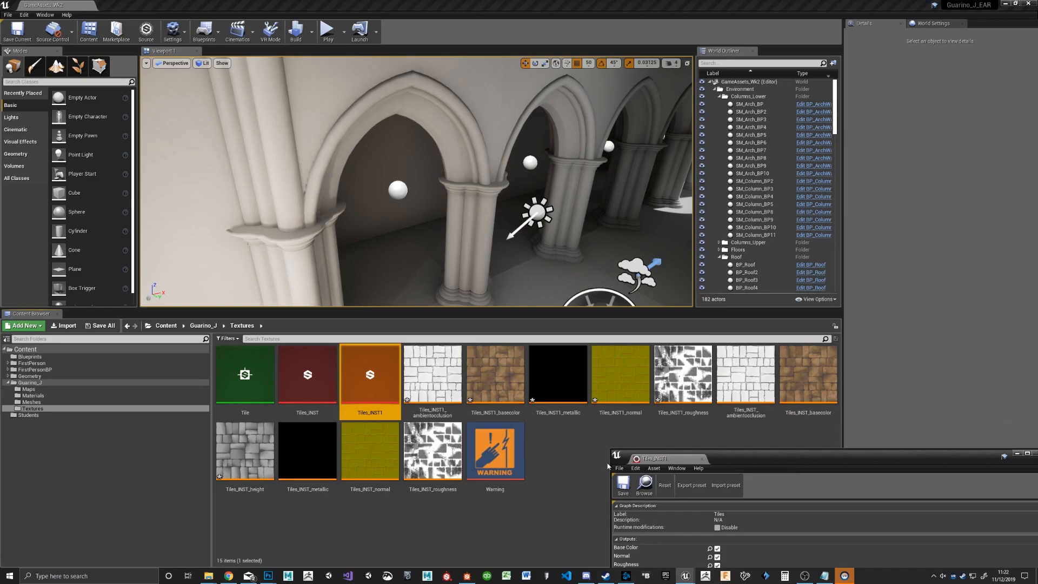
drag(779, 466, 725, 102)
click(666, 220)
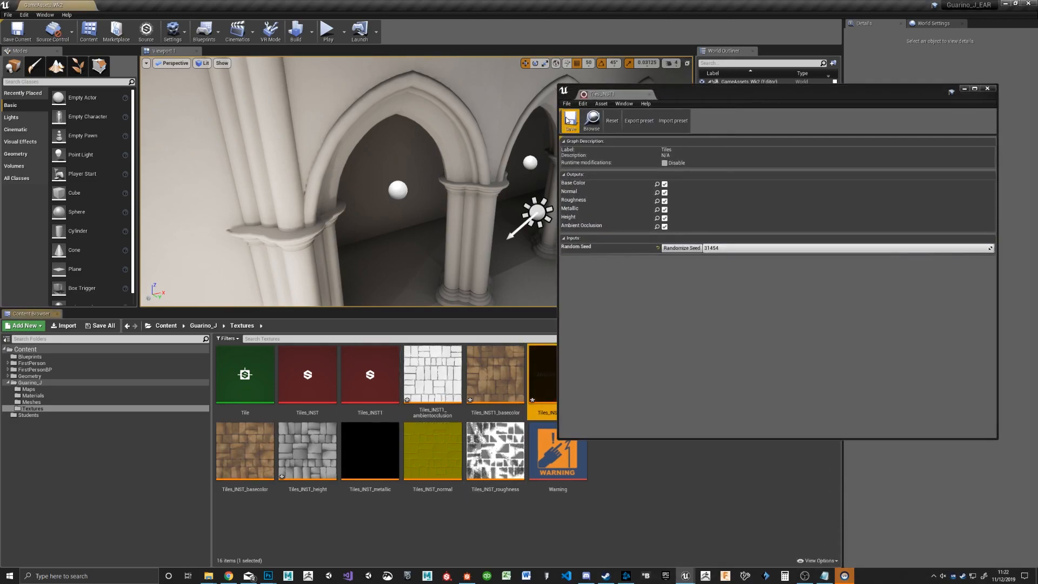
click(986, 88)
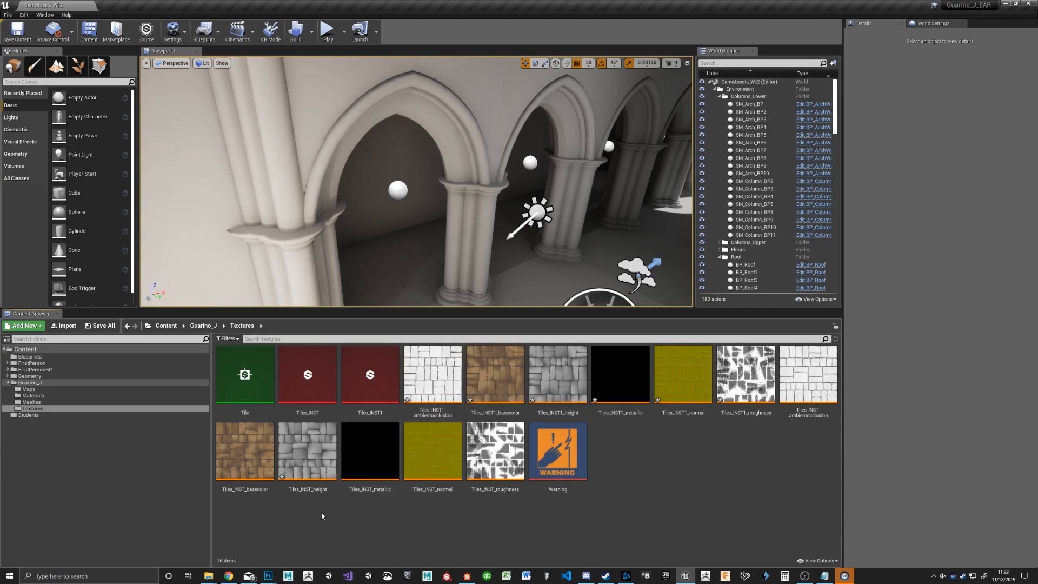
Step: Compare the ambient occlusion textures of Tiles_INST1 and Tiles_INST to examine how their tile layouts differ
click(452, 385)
double_click(454, 387)
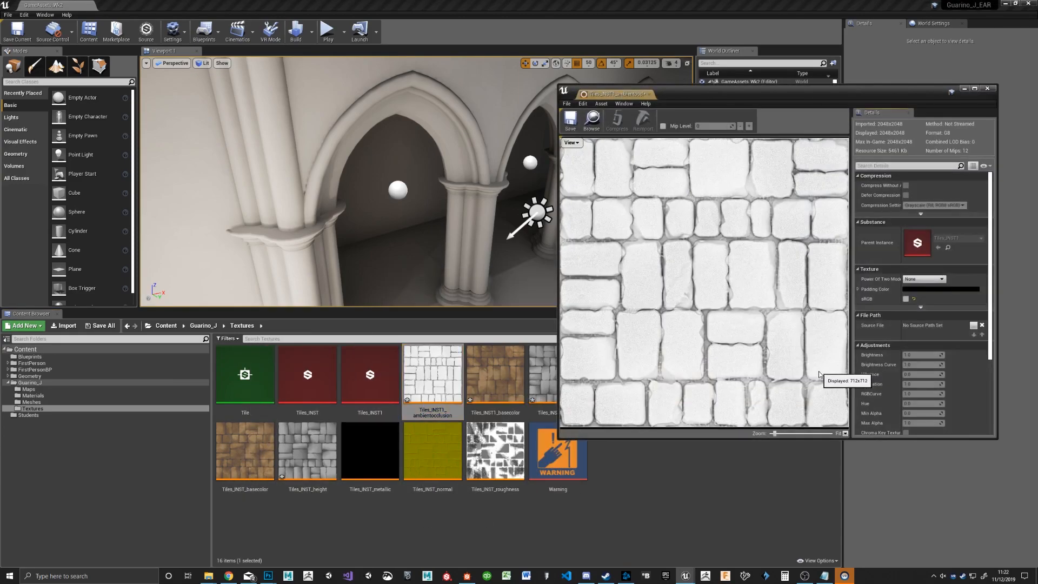
drag(768, 98, 430, 54)
double_click(814, 358)
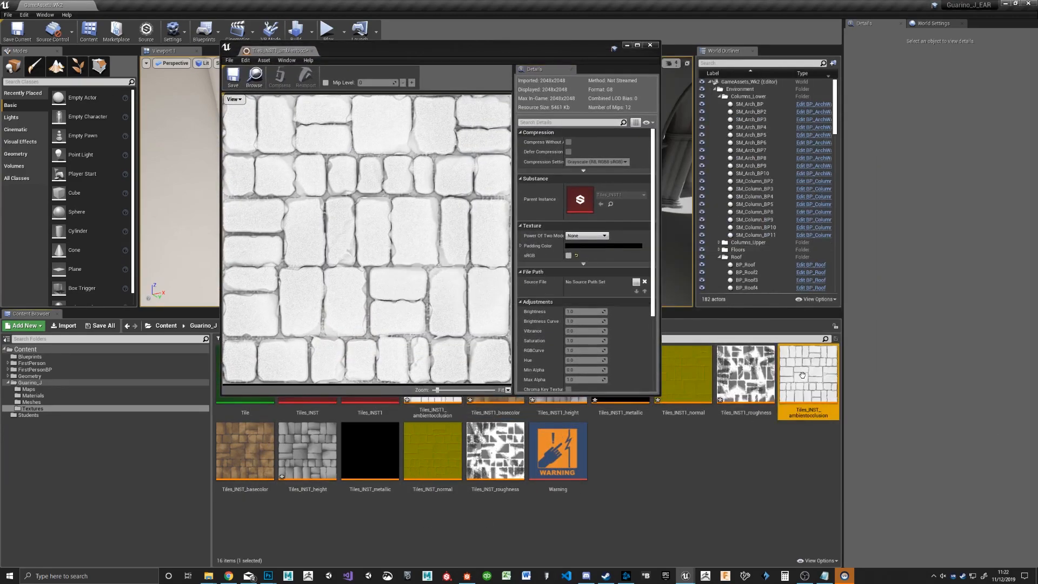
click(292, 51)
click(354, 51)
click(299, 52)
click(354, 51)
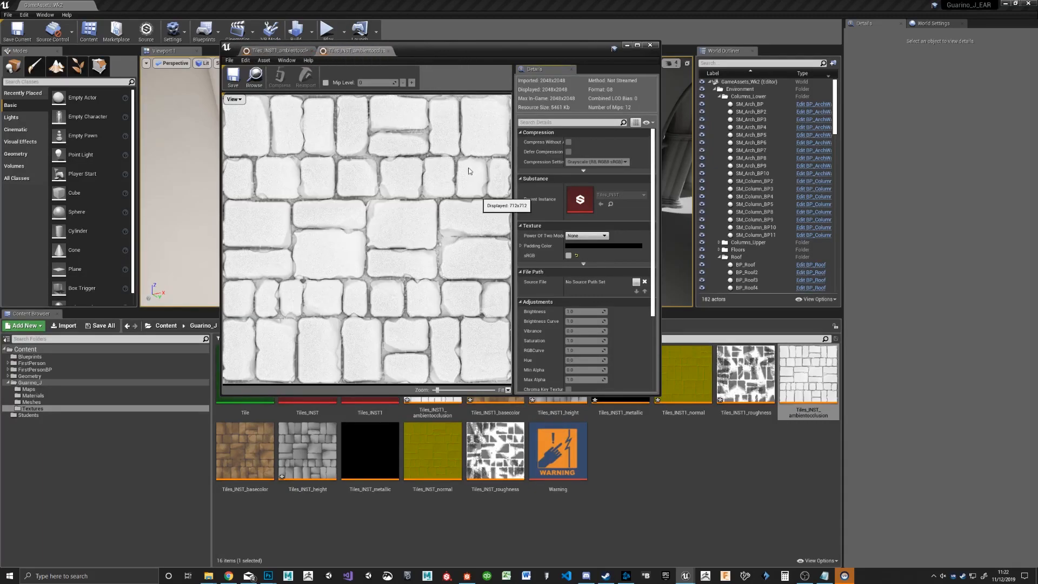
click(274, 51)
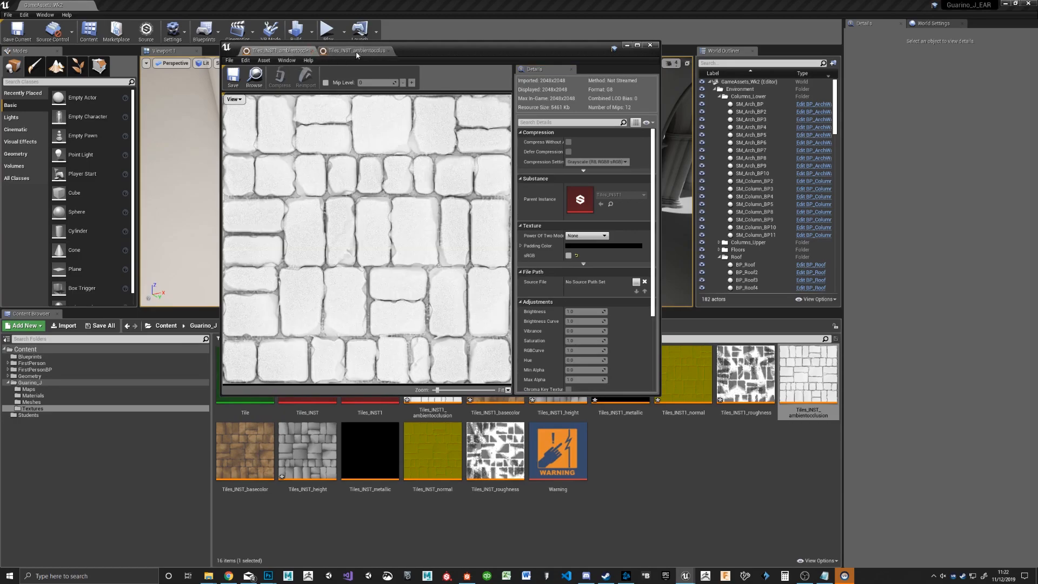
click(357, 51)
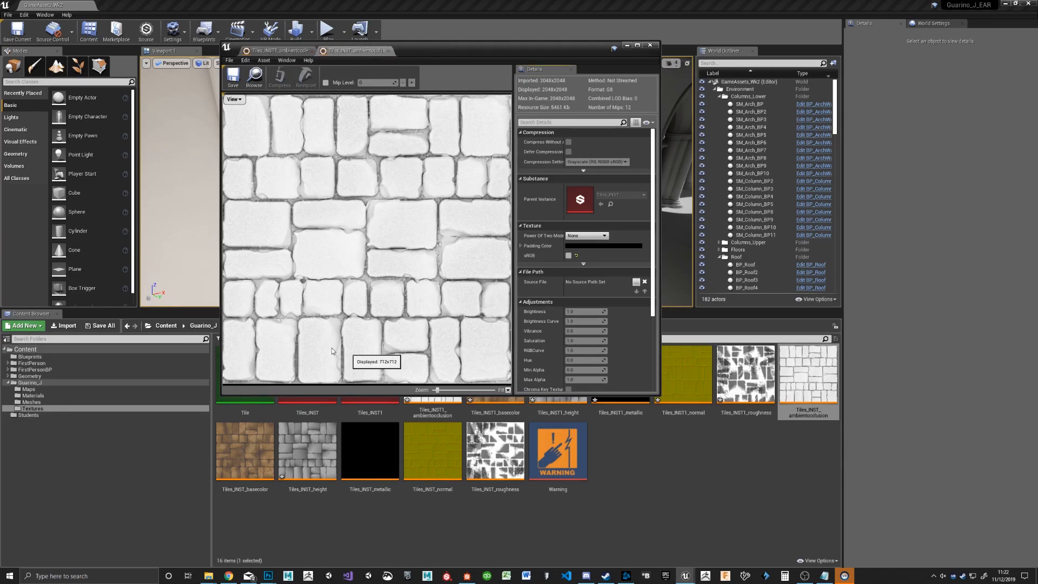
click(275, 50)
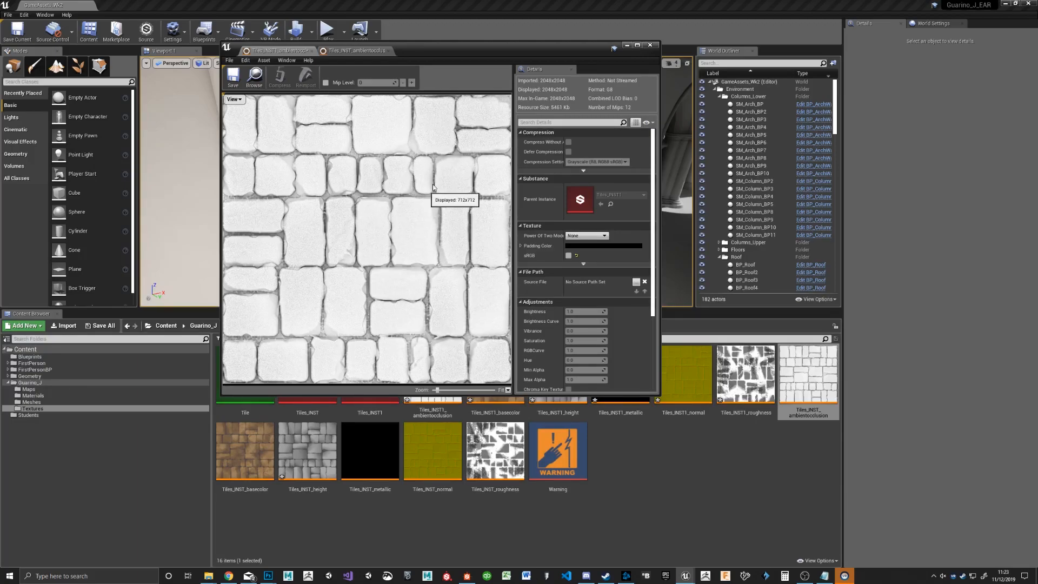
click(651, 44)
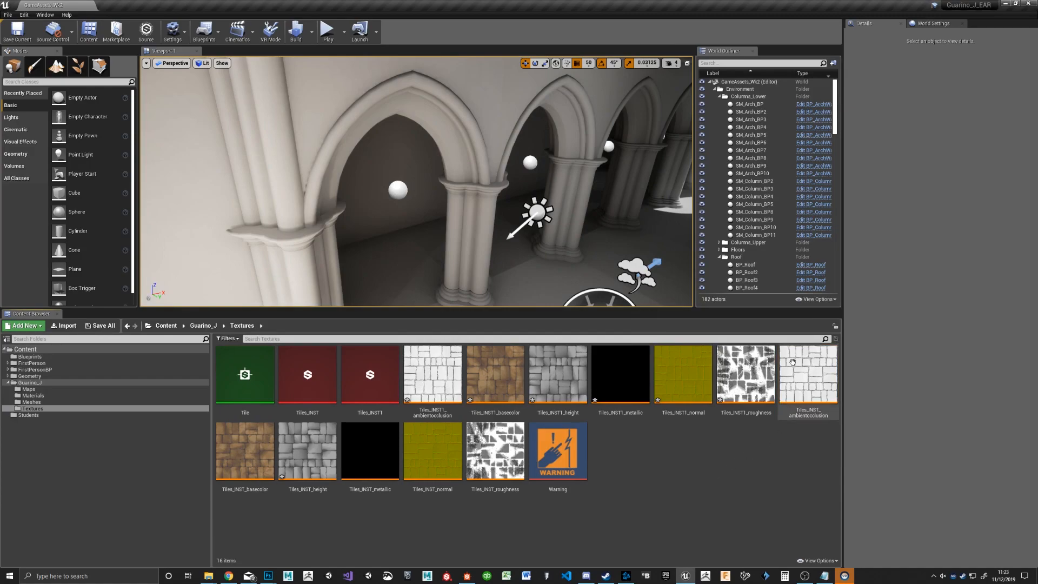
double_click(433, 374)
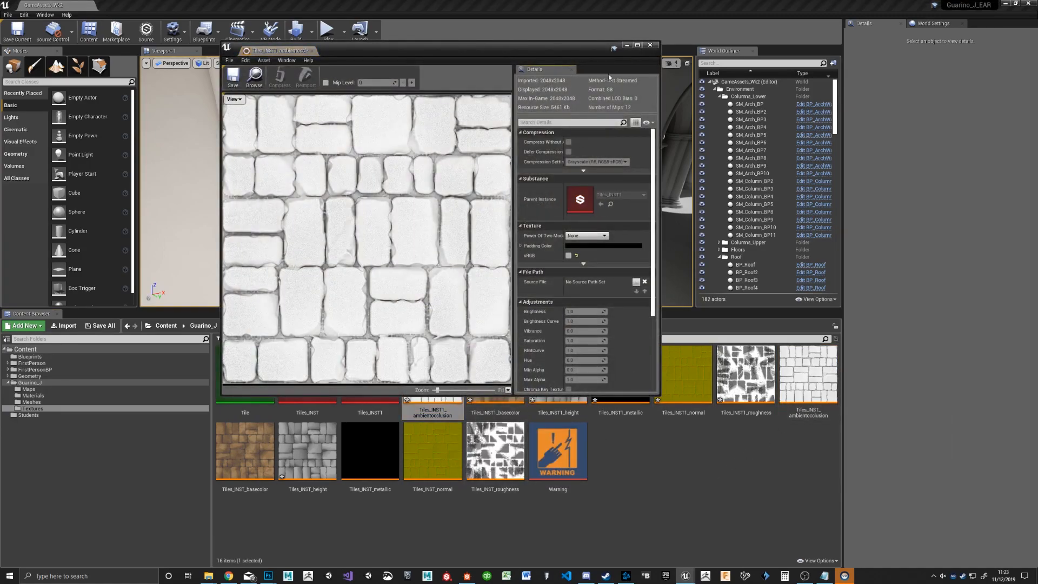
click(651, 44)
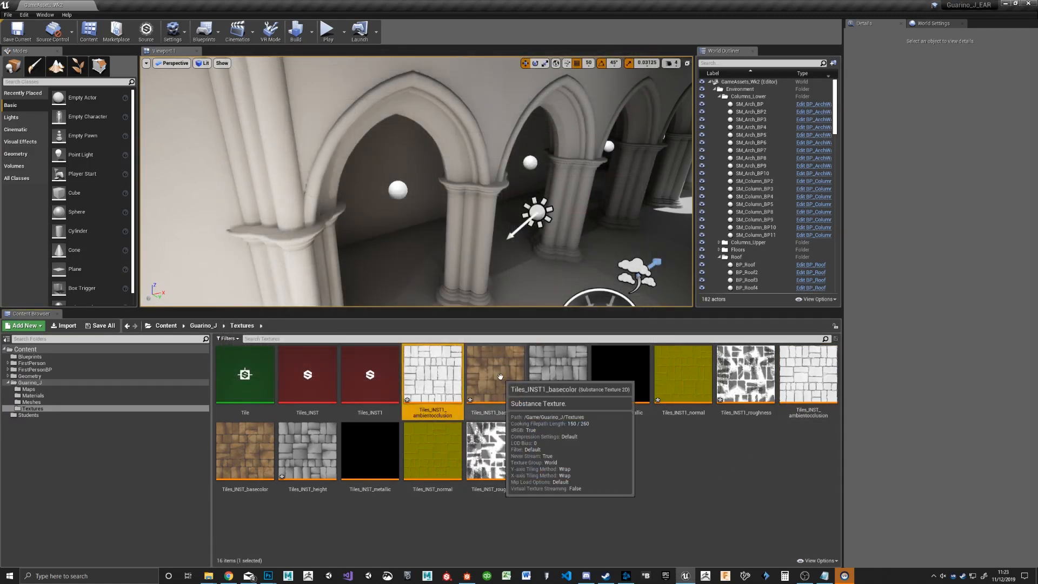
Step: Compare the base color textures of Tiles_INST1 and Tiles_INST, closing the texture editors once examined
double_click(500, 376)
double_click(245, 450)
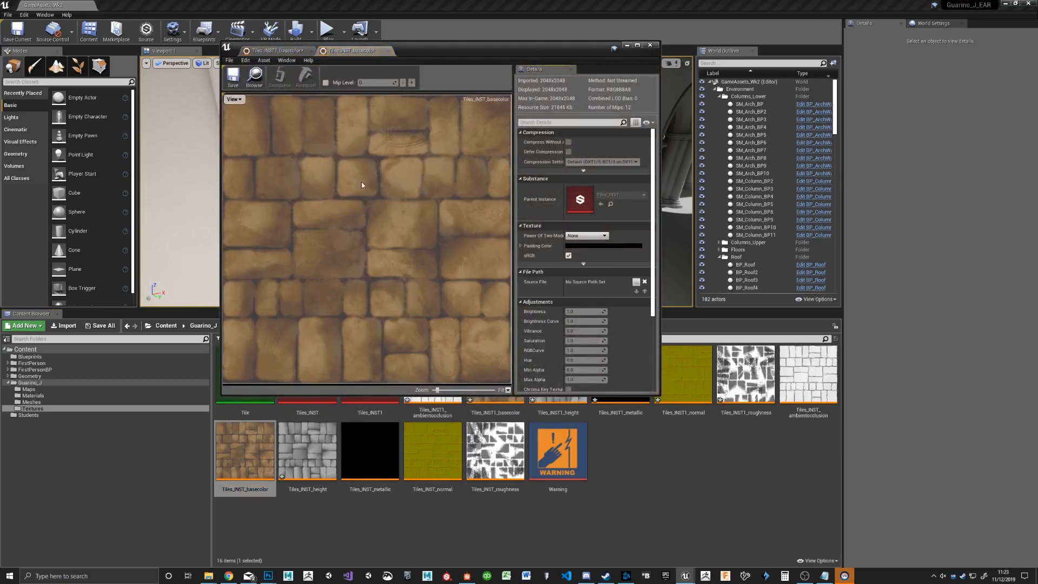
click(301, 51)
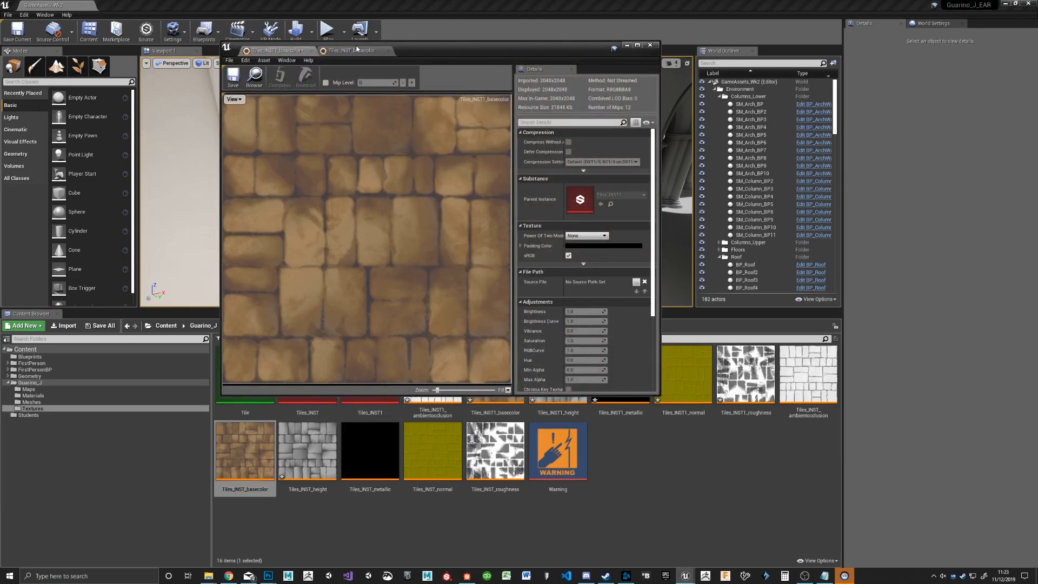
click(365, 48)
drag(431, 48, 598, 47)
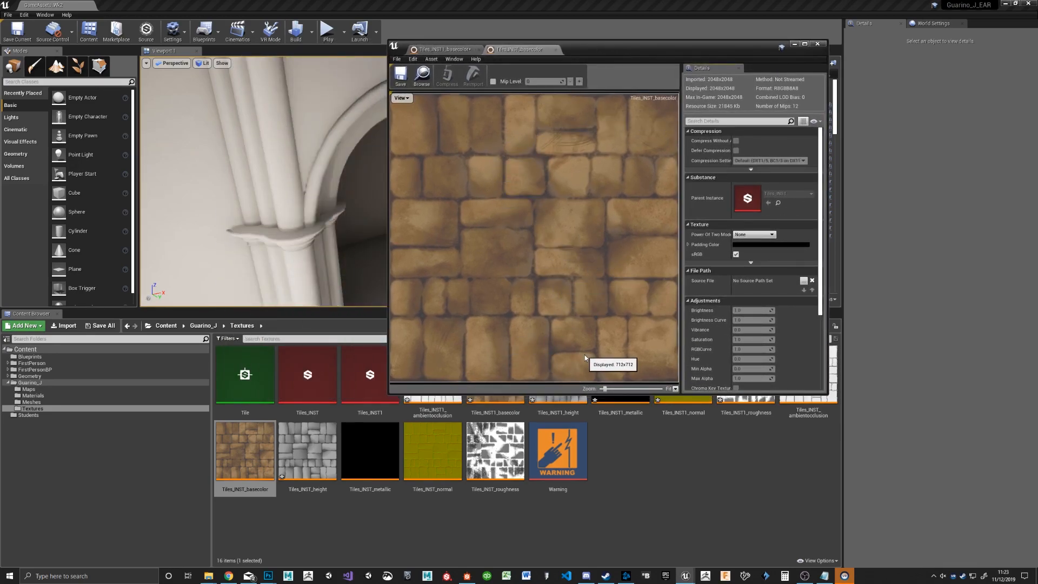
click(817, 45)
Step: Select a tall plain wall piece between the arches in the level and show the project's Materials folder
right_drag(541, 173, 532, 213)
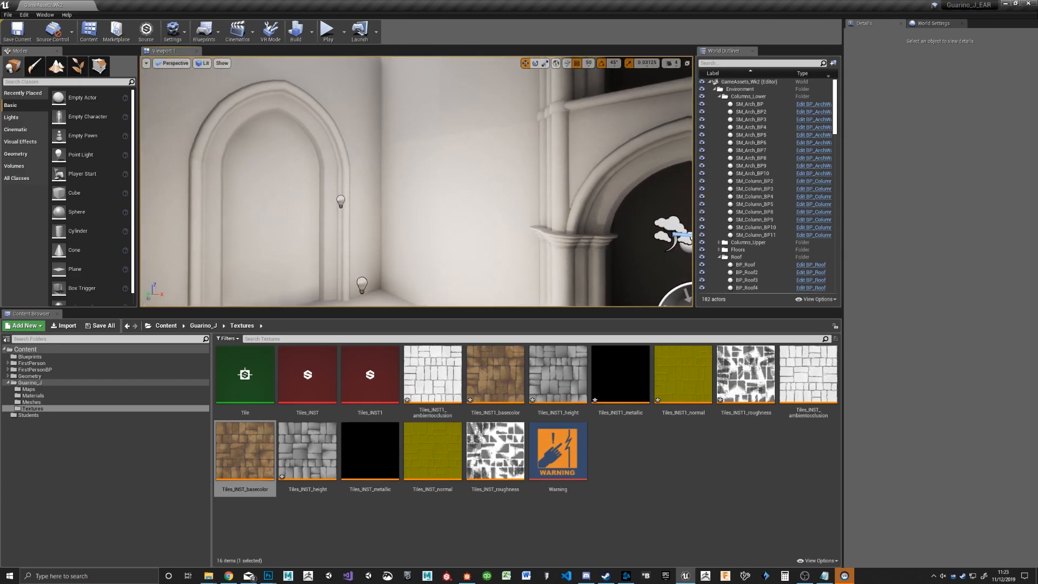
click(493, 164)
click(476, 105)
click(418, 107)
click(409, 173)
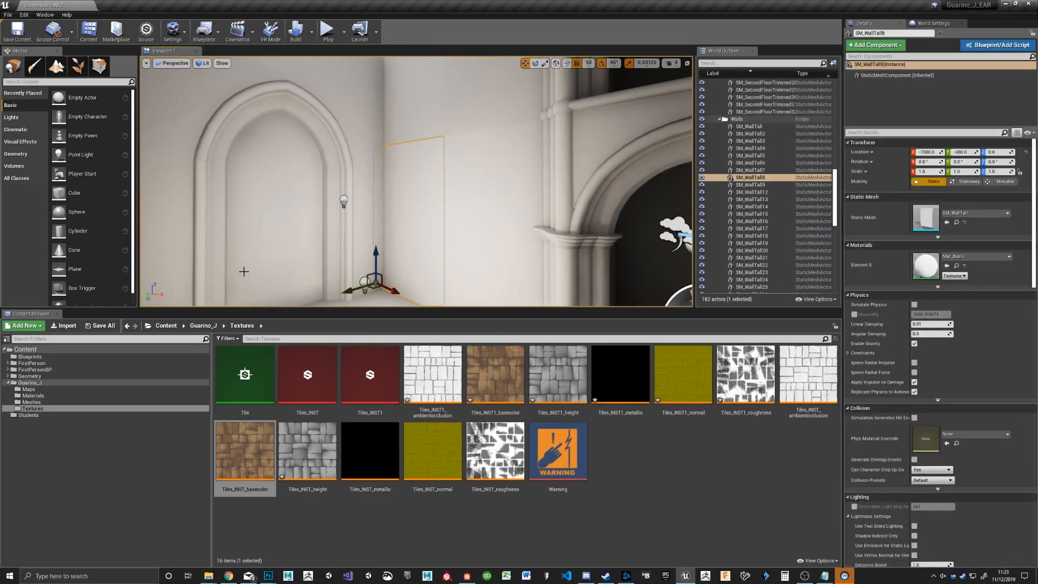
click(346, 521)
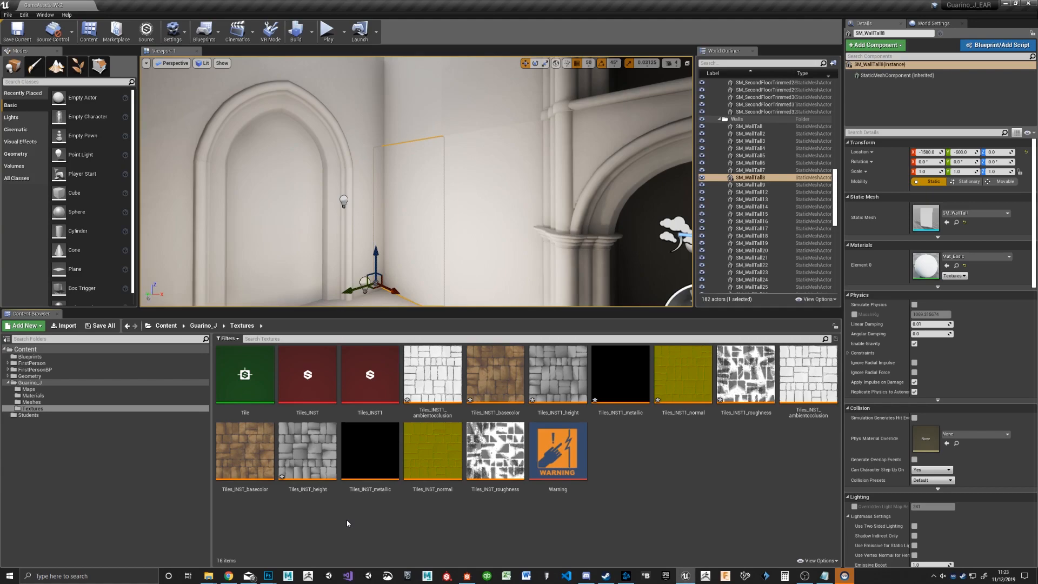
click(154, 407)
click(106, 395)
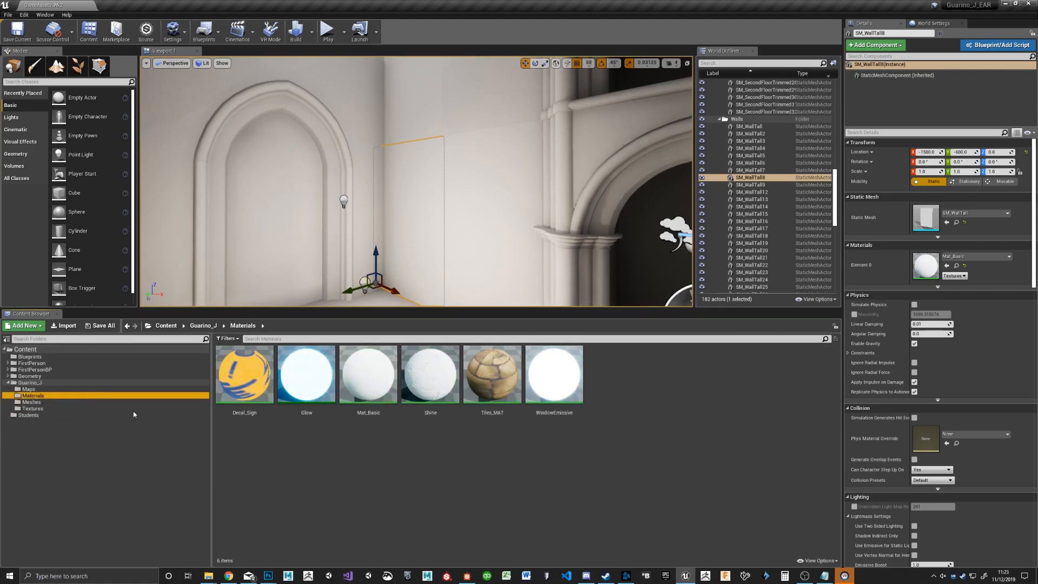
click(485, 430)
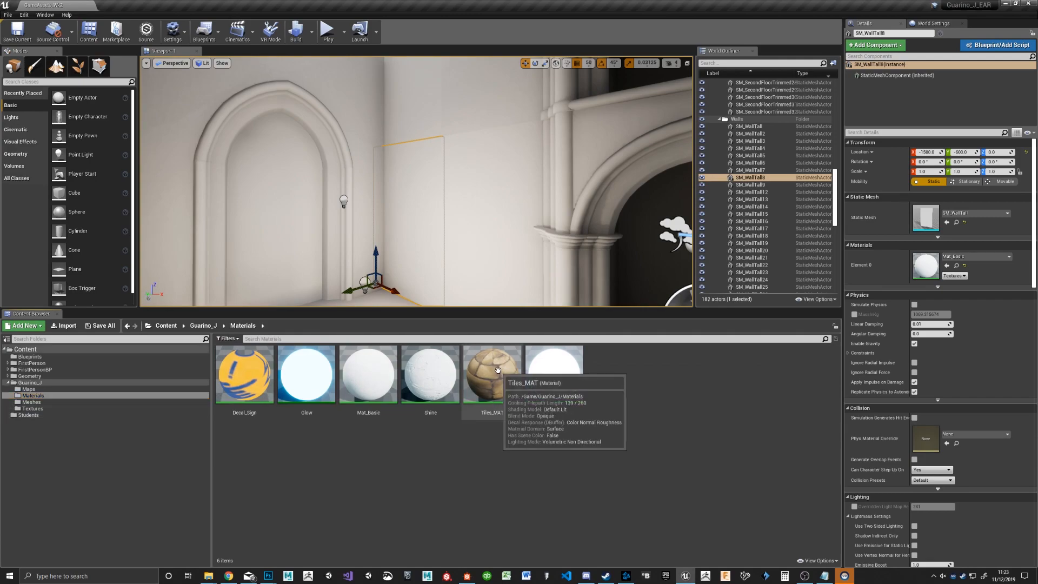
Step: Open the SM_WallTall static mesh used by the wall beside the arch and assign Tiles_MAT to its material slot
click(473, 158)
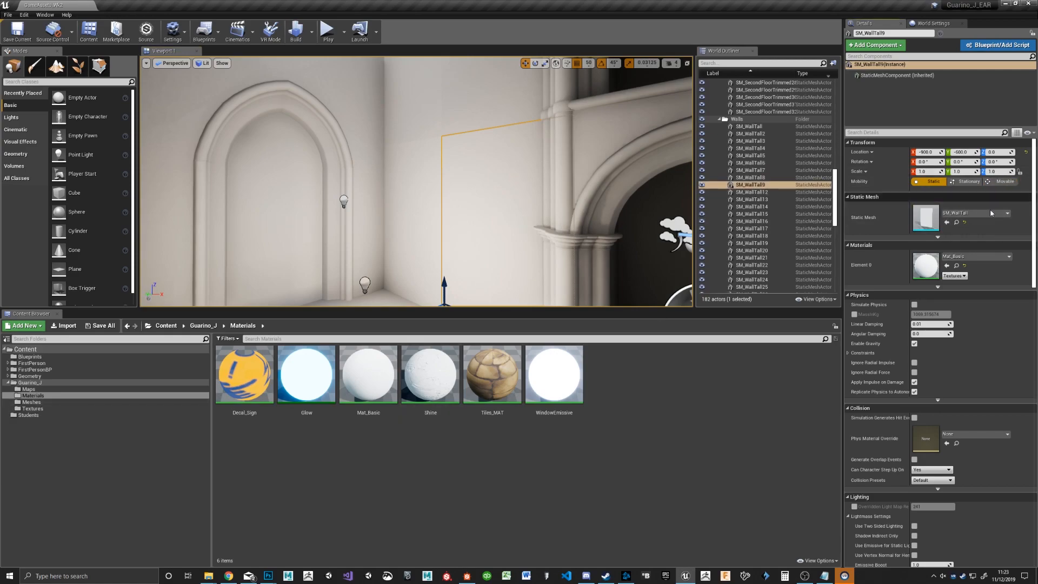
click(956, 223)
double_click(492, 514)
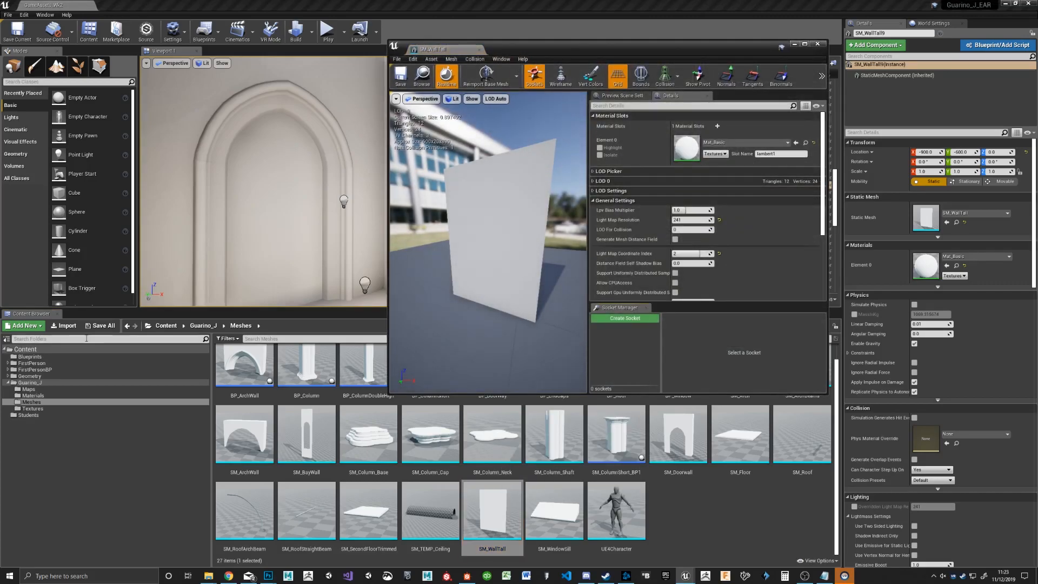
click(33, 395)
drag(492, 413, 692, 147)
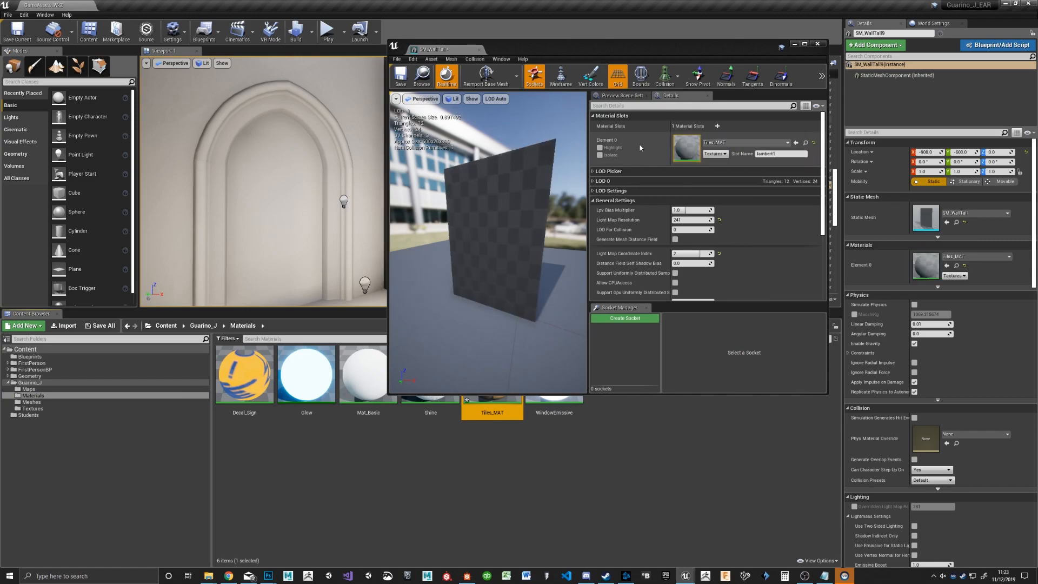
click(818, 45)
Step: Examine the tile material on the tall walls up close and from different angles, with the wall deselected
mouse_move(503, 186)
right_down()
mouse_move(503, 162)
mouse_move(519, 173)
mouse_move(508, 141)
mouse_move(503, 185)
right_up()
key(f)
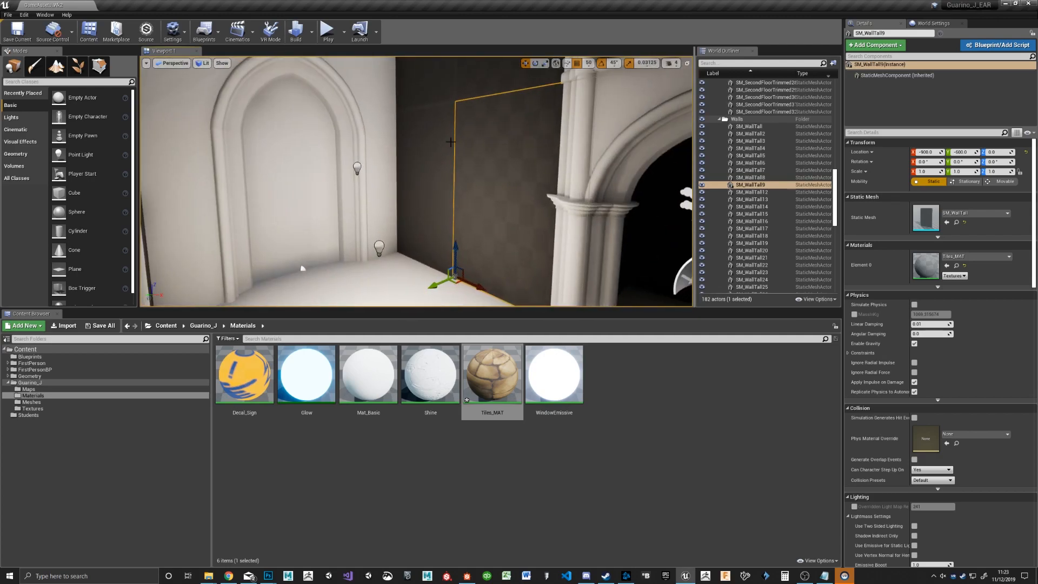
right_drag(463, 149, 480, 138)
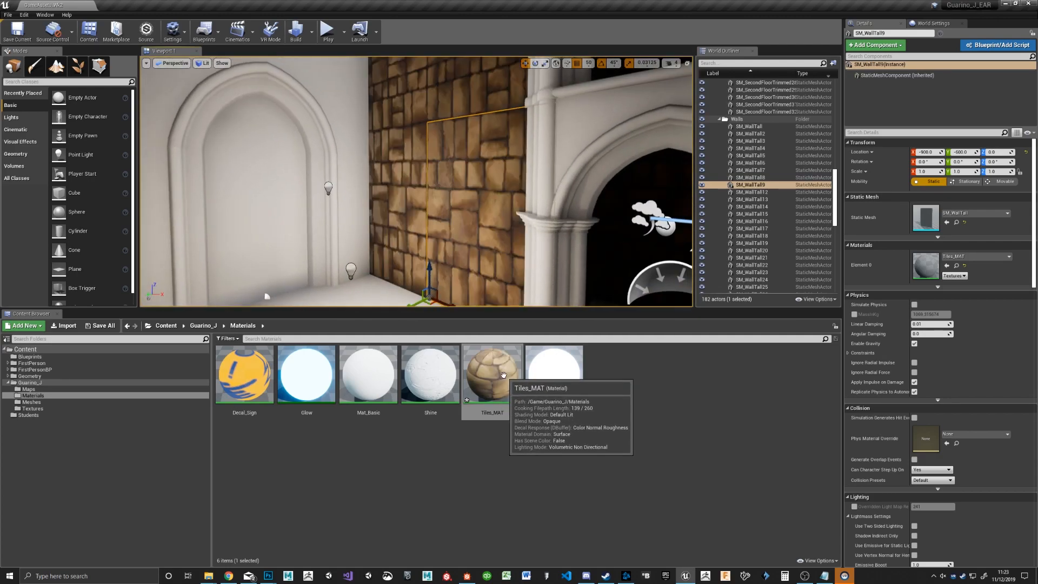
mouse_move(487, 216)
right_down()
mouse_move(503, 227)
mouse_move(495, 230)
right_up()
mouse_move(445, 185)
right_down()
mouse_move(435, 176)
mouse_move(445, 185)
right_up()
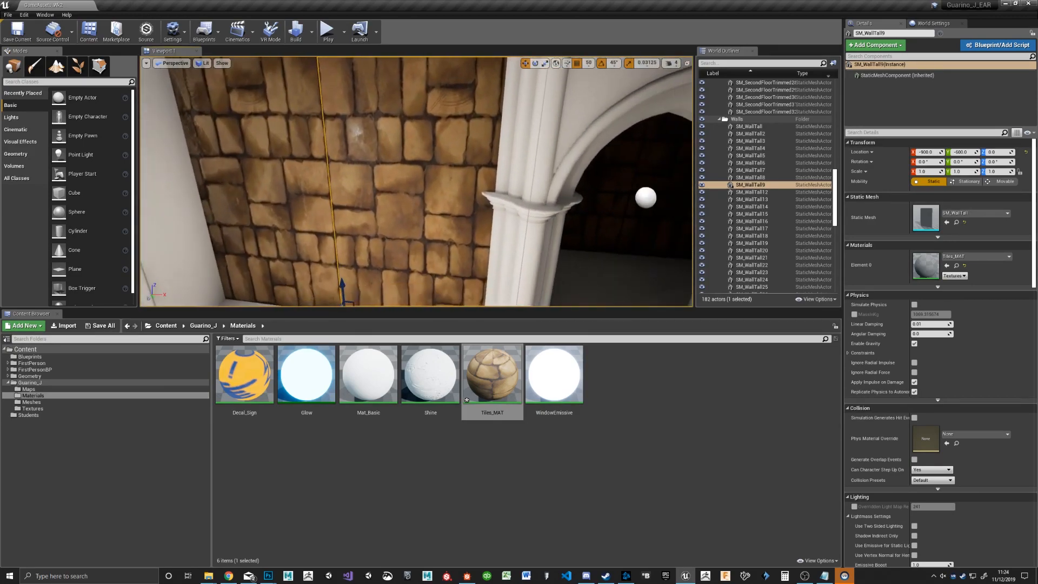
key(Escape)
right_drag(546, 209, 431, 166)
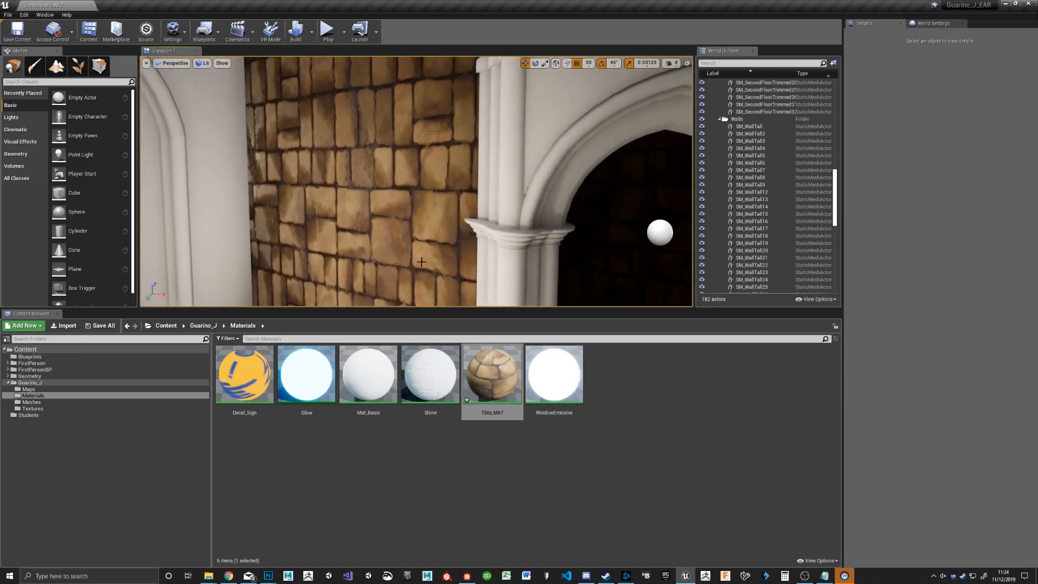
Step: Open the Tiles_MAT material graph and space the texture parameter nodes apart from the material's output node
double_click(492, 373)
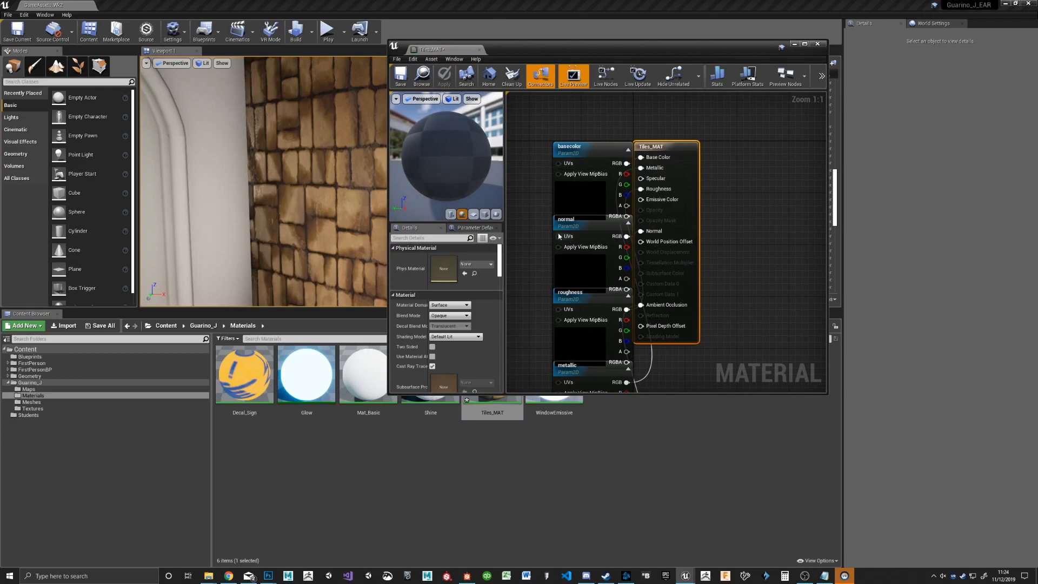
scroll(551, 244, down, 5)
right_drag(536, 229, 649, 211)
drag(664, 342, 603, 291)
click(673, 286)
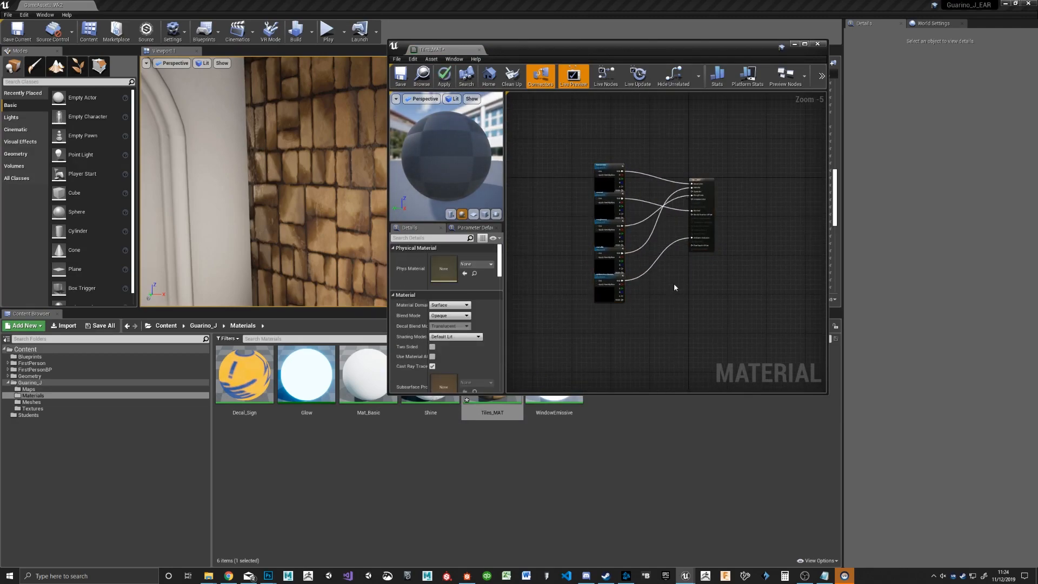
Step: Add a BumpOffset node in the empty graph area ahead of the texture parameter nodes
scroll(611, 255, up, 4)
right_click(575, 203)
click(549, 155)
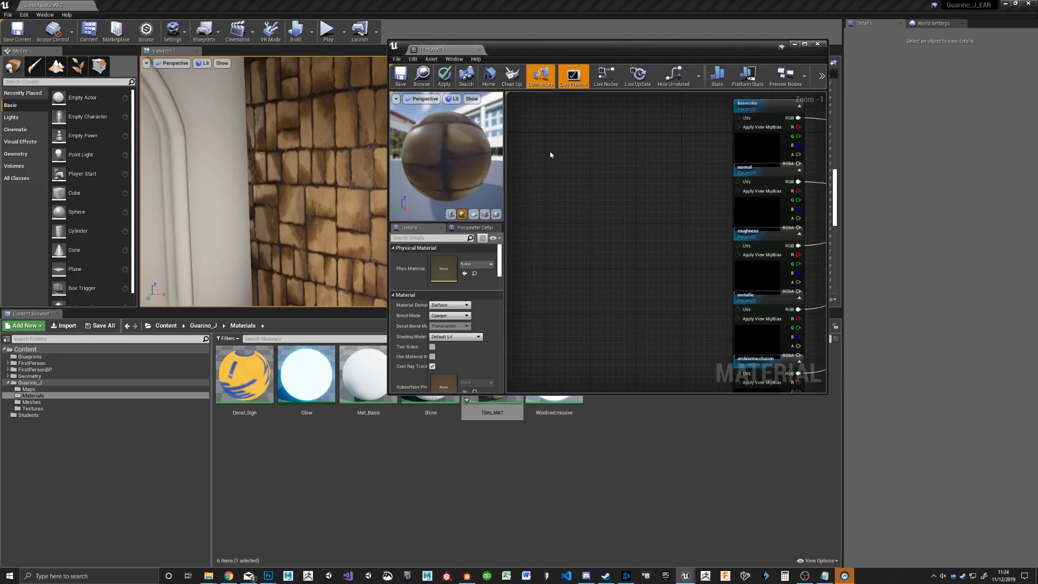
right_click(551, 155)
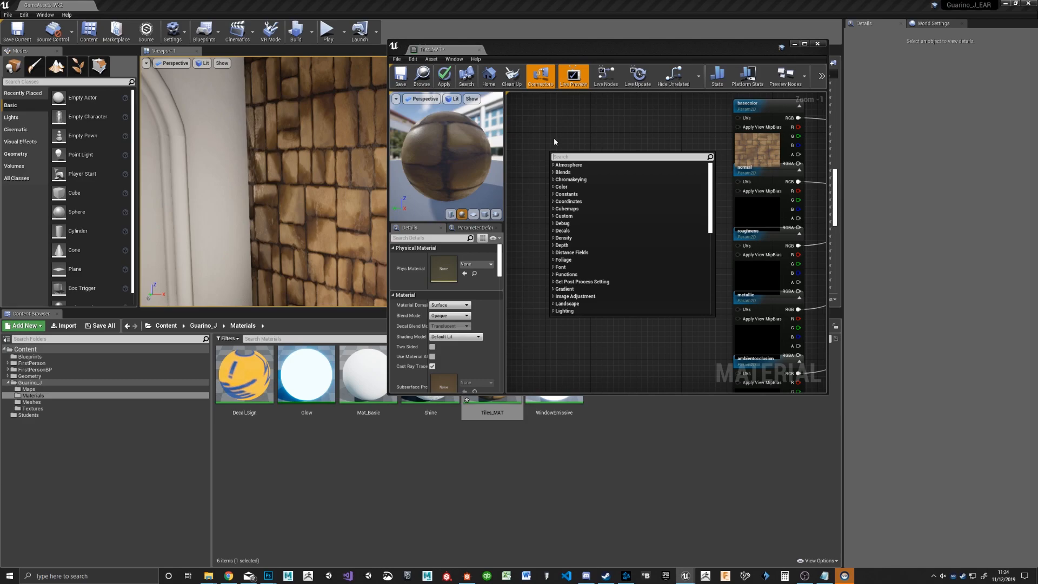
text(bumb)
key(BackSpace)
text(p)
key(Return)
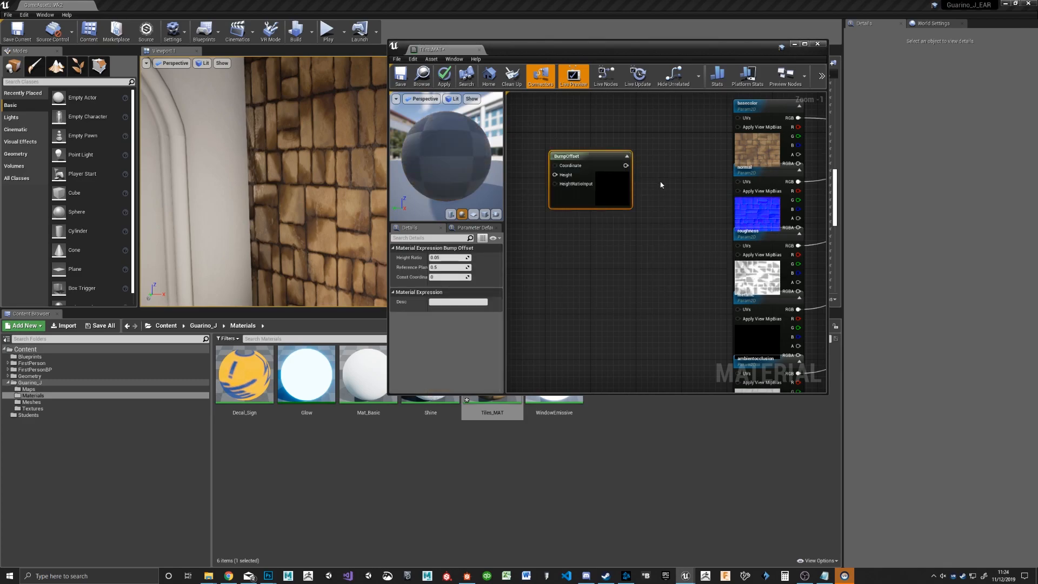
scroll(655, 184, down, 3)
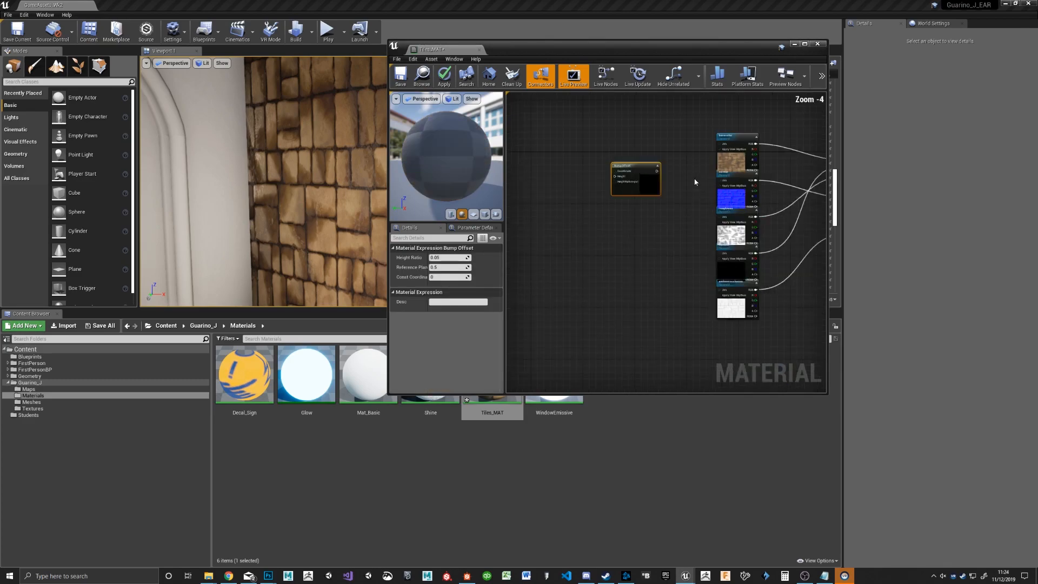
Step: Add a TextureCoordinate node ahead of the BumpOffset node and connect its output to the Coordinate input
right_click(545, 159)
text(tex)
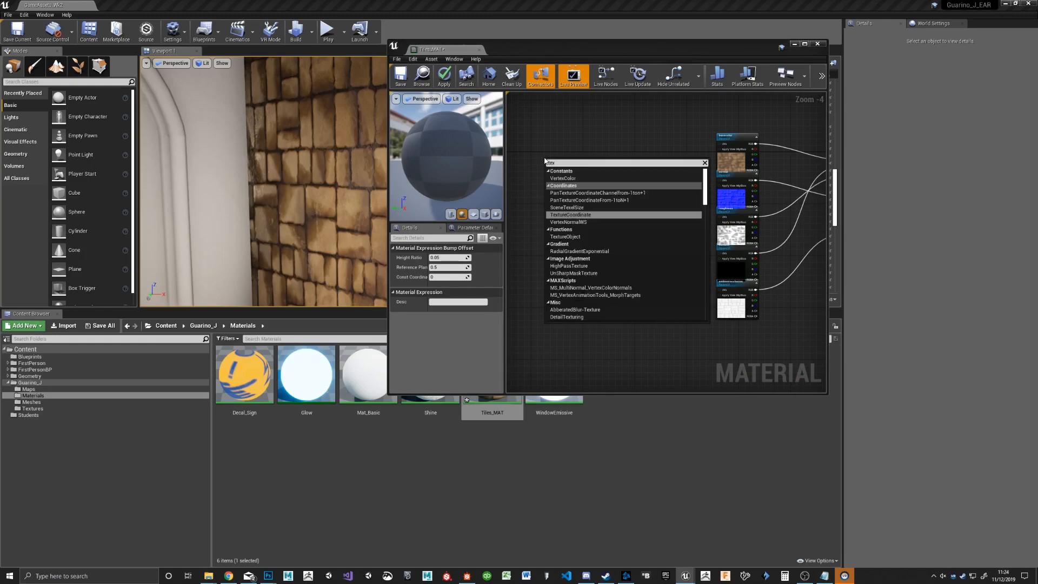
key(Return)
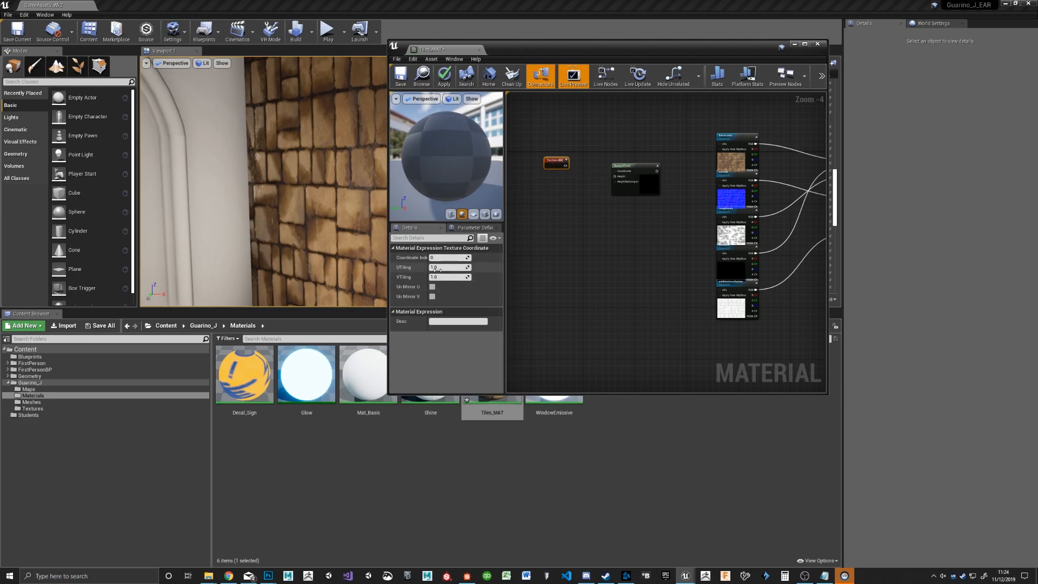
scroll(636, 175, up, 3)
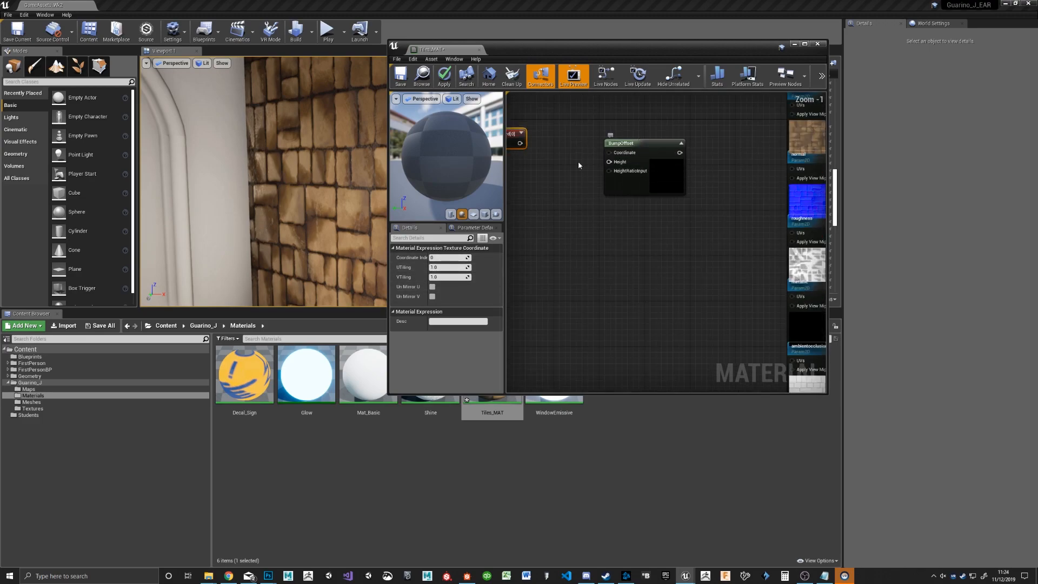
drag(527, 145, 591, 144)
scroll(706, 168, down, 1)
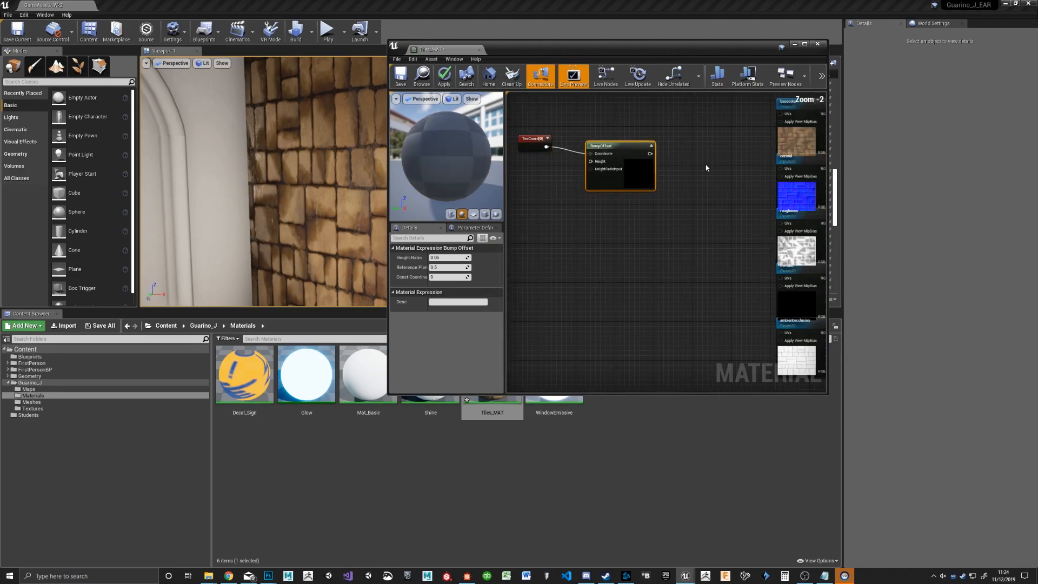
Step: Rearrange the texture parameter nodes into a spaced column ordered base color, metallic, roughness, normal and ambient occlusion
scroll(684, 158, down, 2)
drag(758, 121, 697, 101)
drag(765, 175, 713, 160)
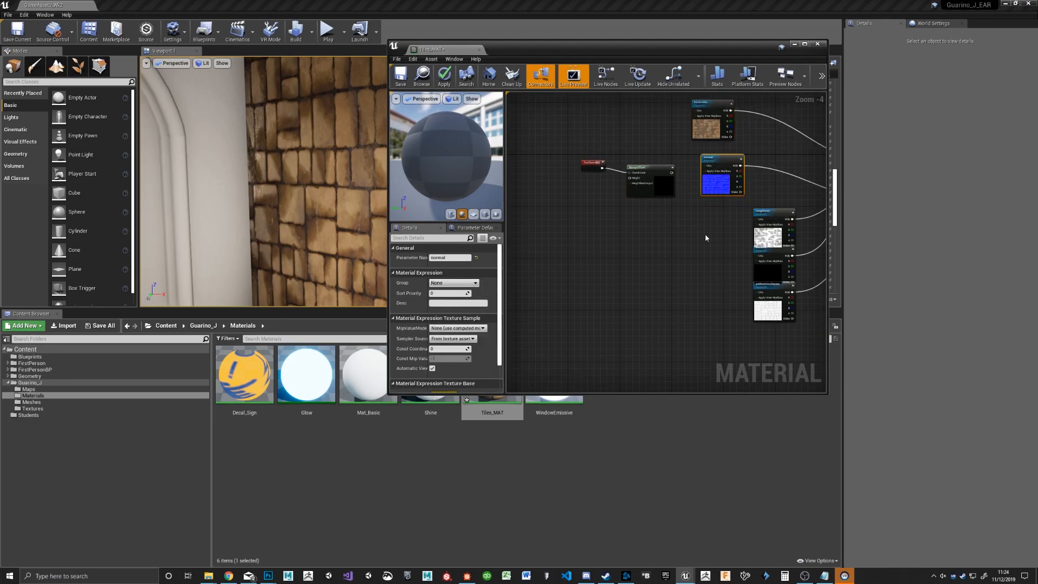
right_drag(705, 237, 588, 202)
drag(648, 183, 588, 111)
drag(653, 118, 584, 161)
drag(646, 252, 607, 256)
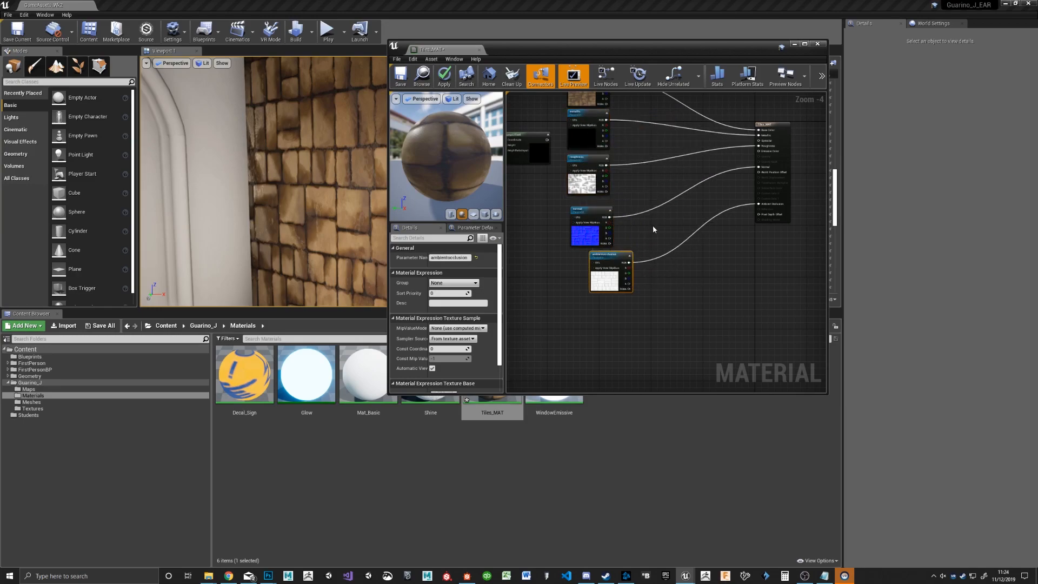
Step: Connect the BumpOffset output to the base color texture's UVs and move the TextureCoordinate and BumpOffset nodes further from the textures
right_drag(653, 228, 668, 197)
drag(647, 160, 672, 196)
click(712, 165)
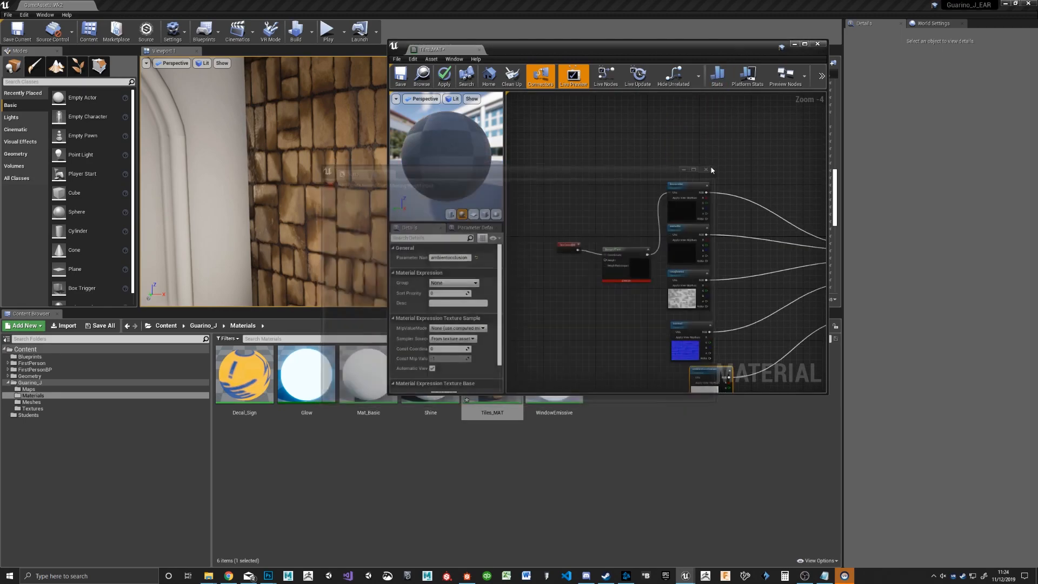
drag(621, 251, 530, 239)
drag(603, 244, 580, 235)
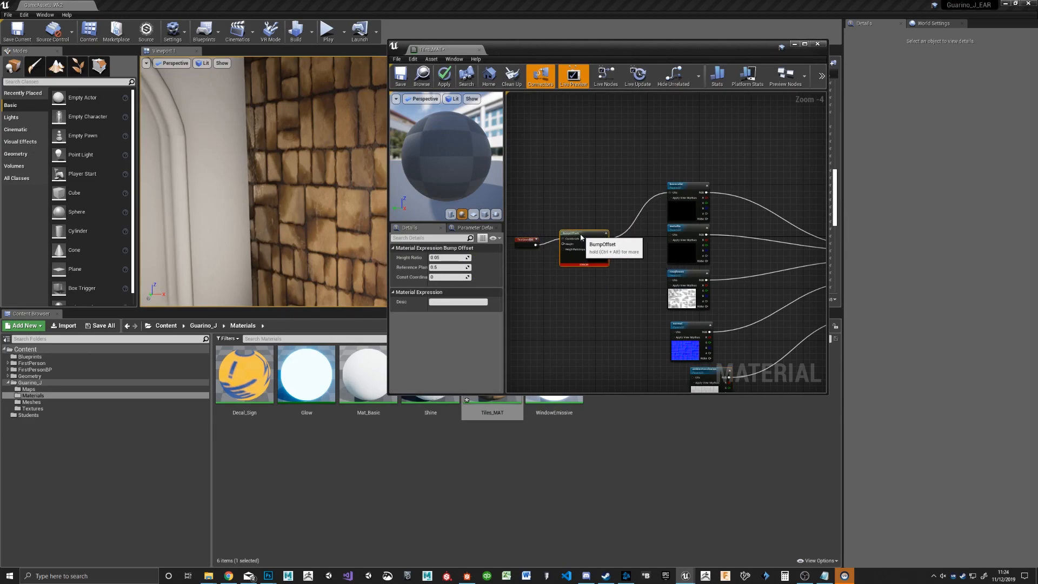
Step: Add the Tiles_INST_height texture from the Textures folder to the graph and connect it to the BumpOffset node's Height input
right_drag(601, 363, 607, 276)
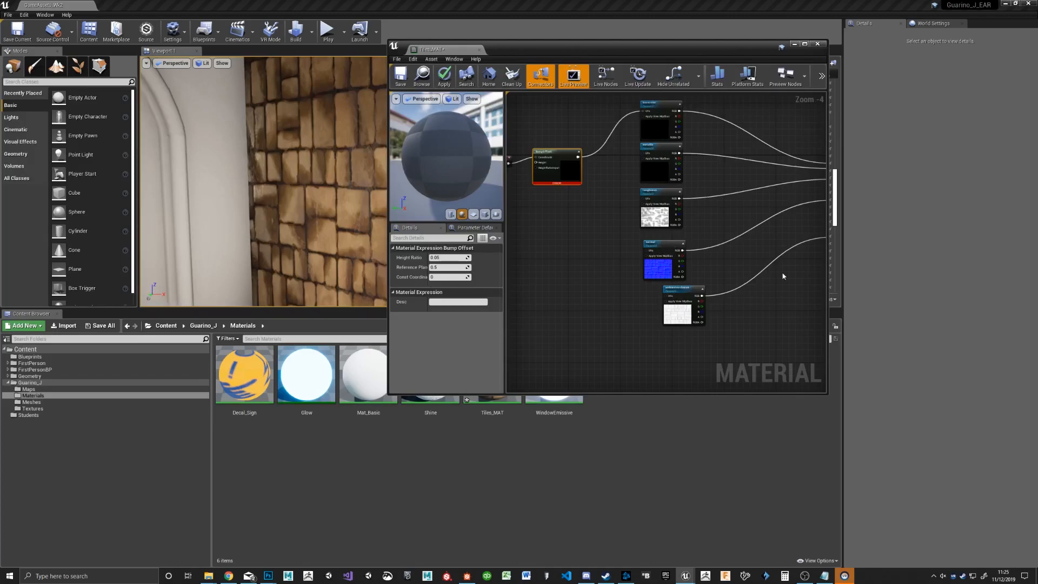
right_drag(775, 285, 656, 246)
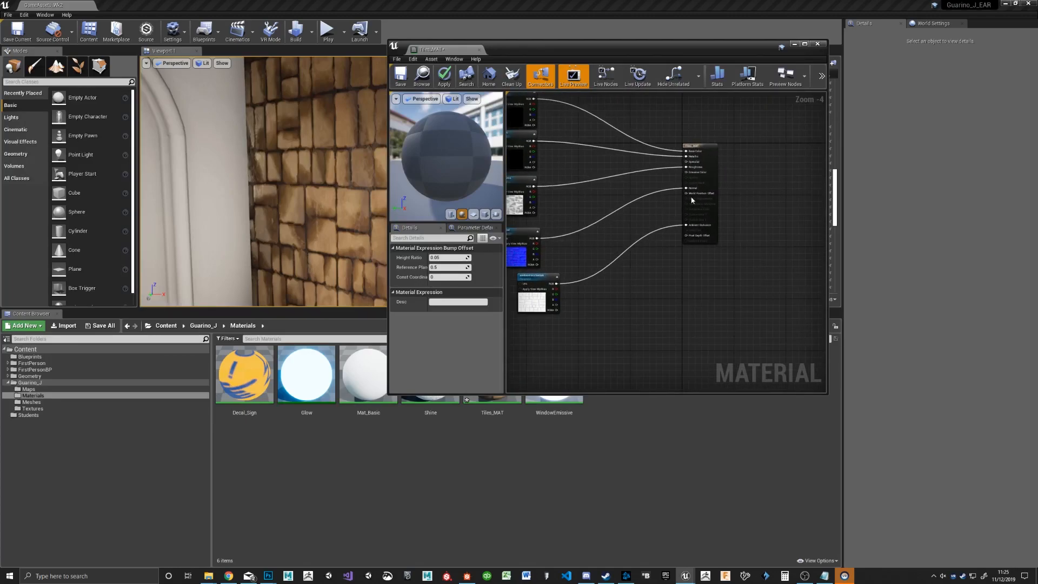
right_drag(585, 244, 800, 244)
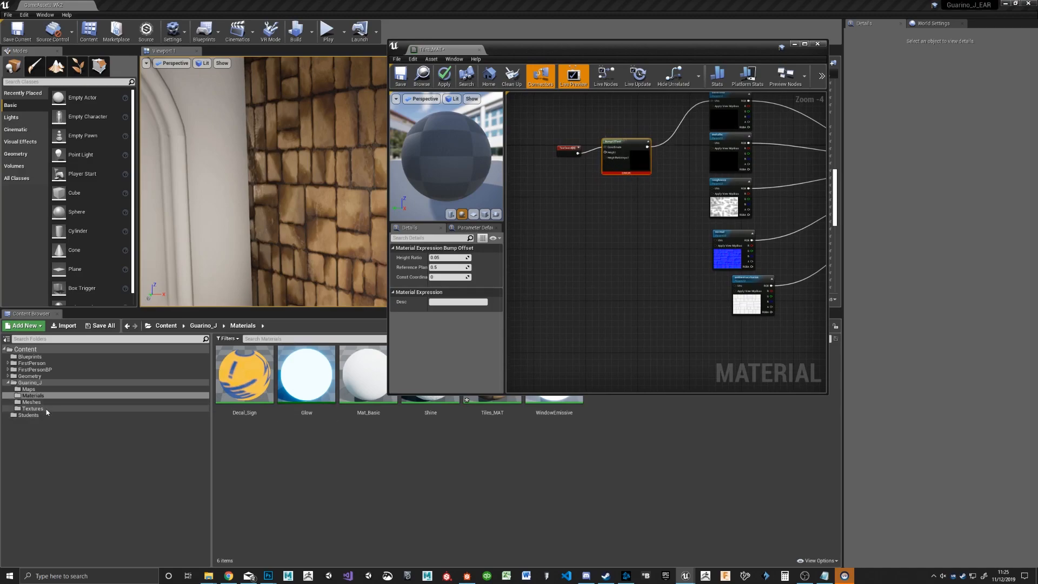
click(32, 408)
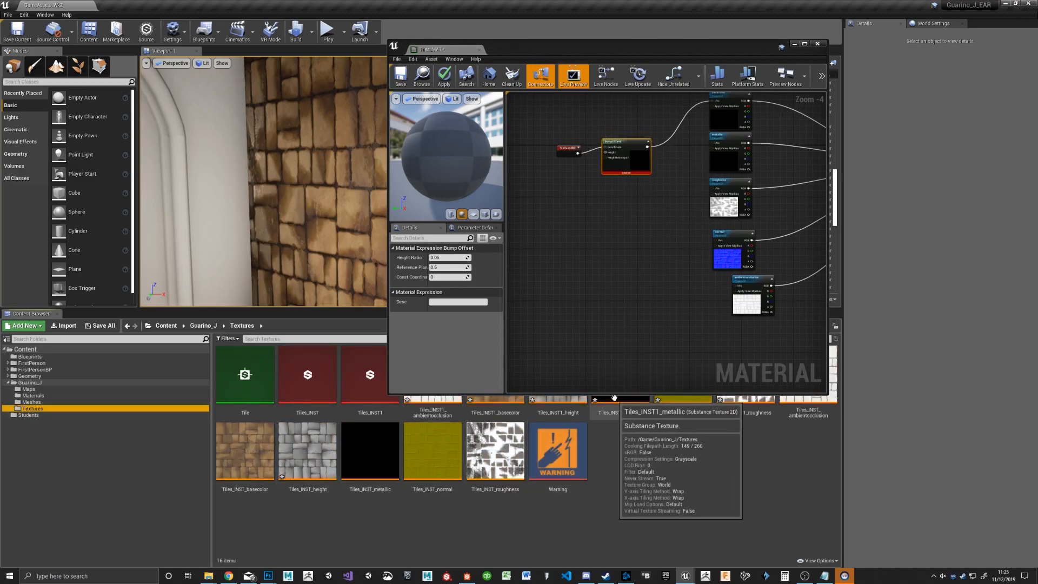
drag(613, 394, 611, 332)
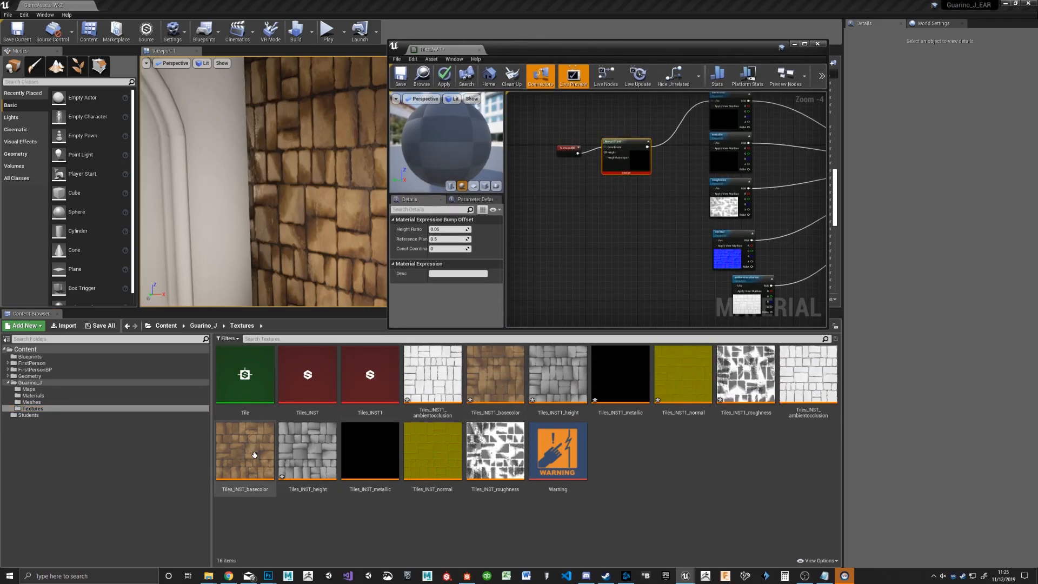
drag(314, 458, 607, 153)
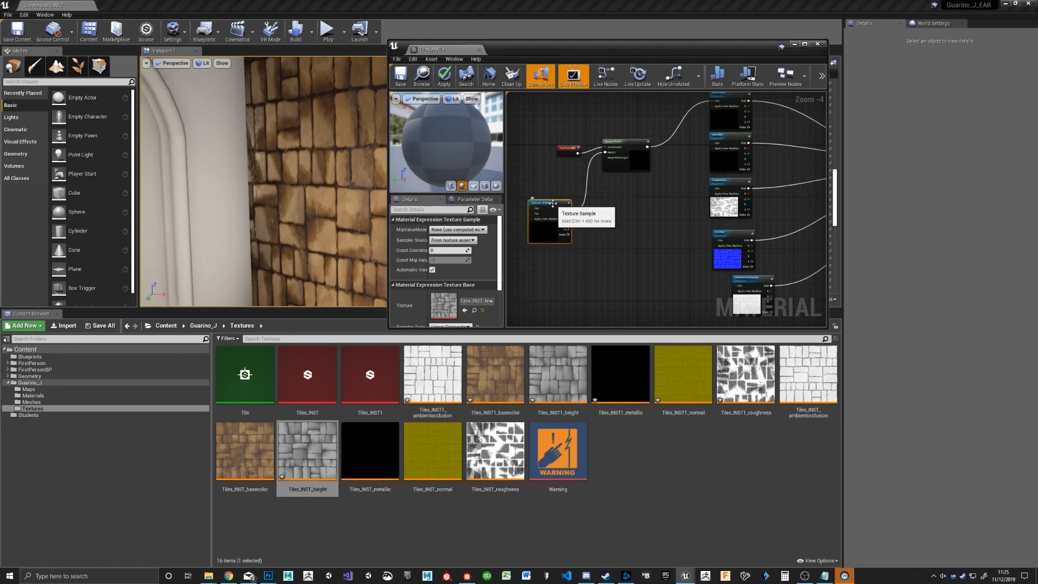
drag(556, 208, 538, 175)
Step: Connect the BumpOffset output to the UVs of the metallic, roughness, normal and ambient occlusion textures, and save the material
right_drag(680, 194, 618, 211)
drag(586, 164, 650, 162)
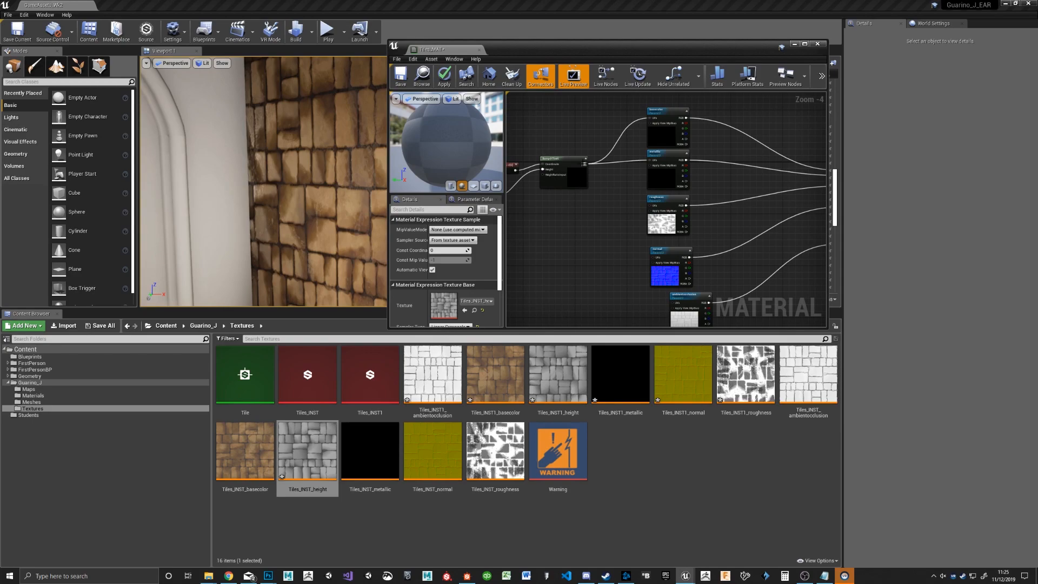
drag(585, 163, 652, 210)
drag(584, 164, 597, 188)
drag(655, 261, 655, 261)
right_drag(585, 164, 566, 107)
drag(565, 107, 655, 246)
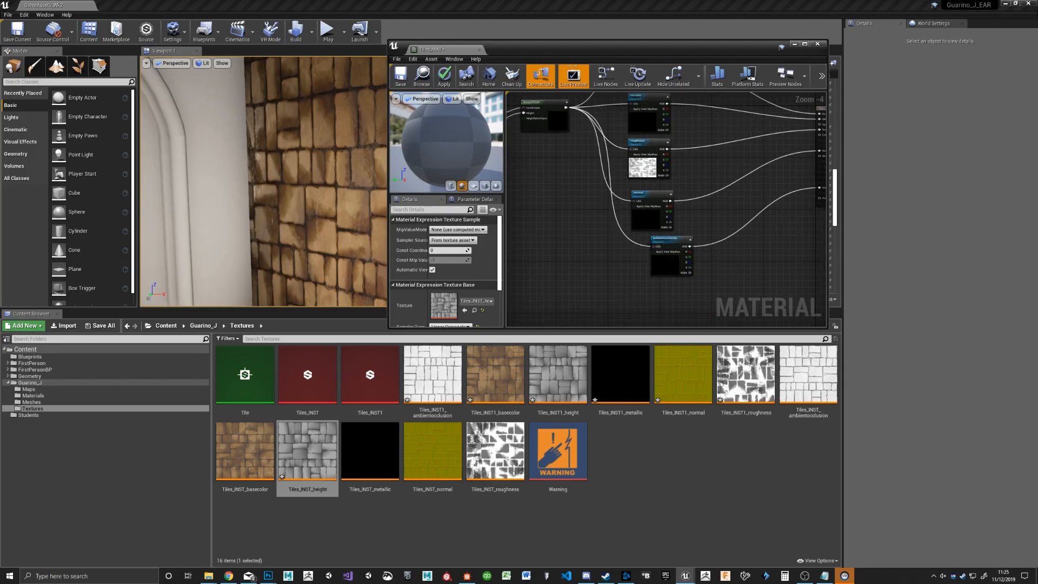
key(ctrl+s)
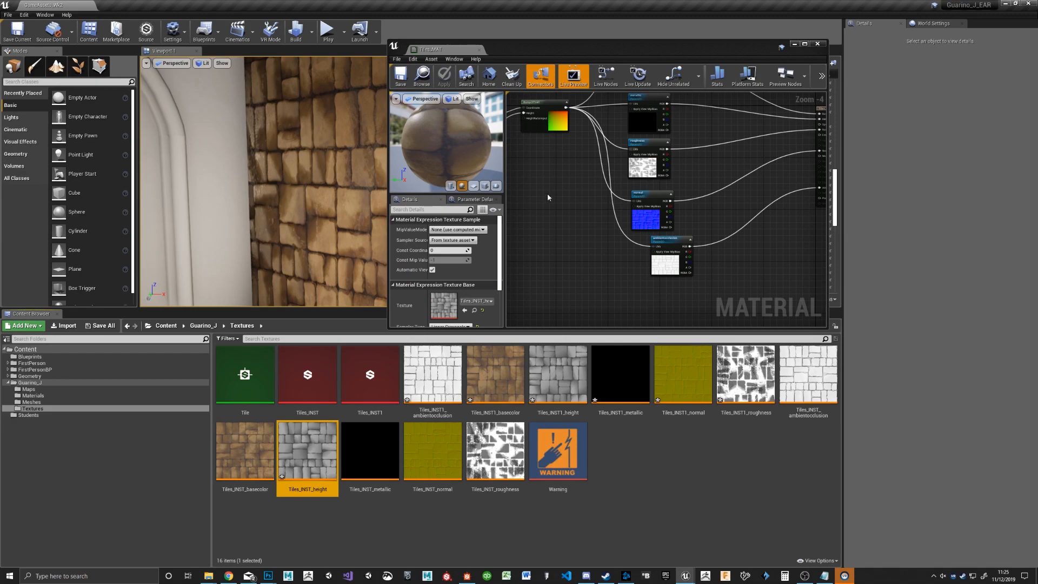
mouse_move(315, 175)
right_down()
mouse_move(368, 179)
mouse_move(338, 194)
mouse_move(297, 189)
mouse_move(335, 182)
mouse_move(278, 187)
mouse_move(322, 175)
right_up()
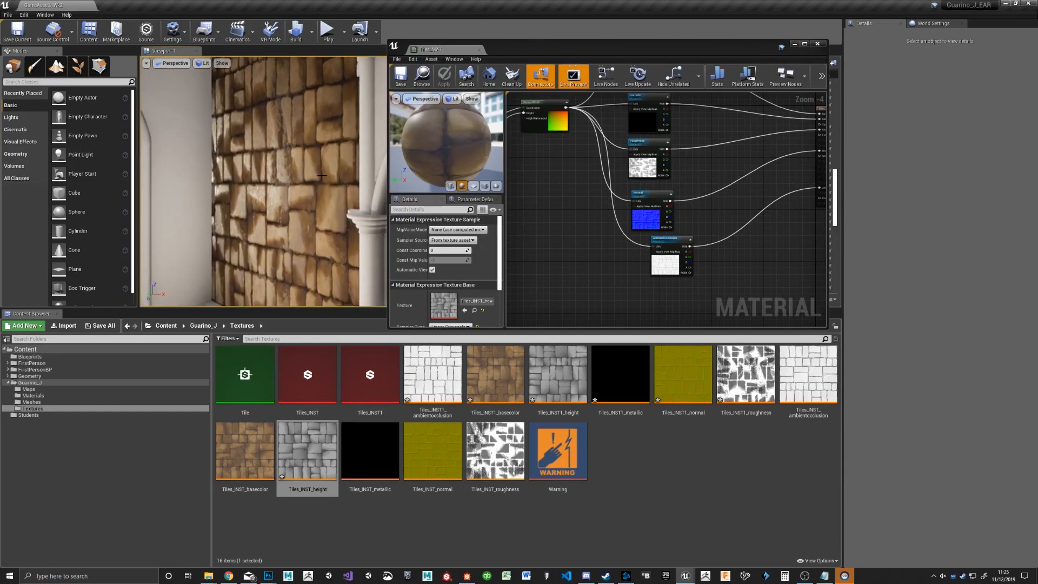
Step: Set the BumpOffset node's Height Ratio to 0.1 and apply the change to the material
right_drag(564, 172, 668, 232)
click(649, 161)
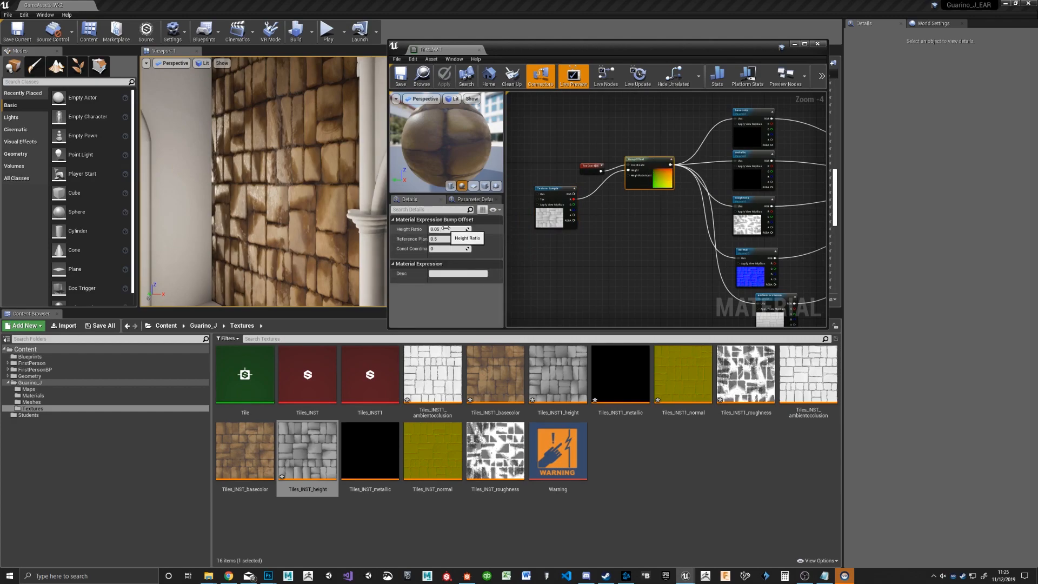
key(Return)
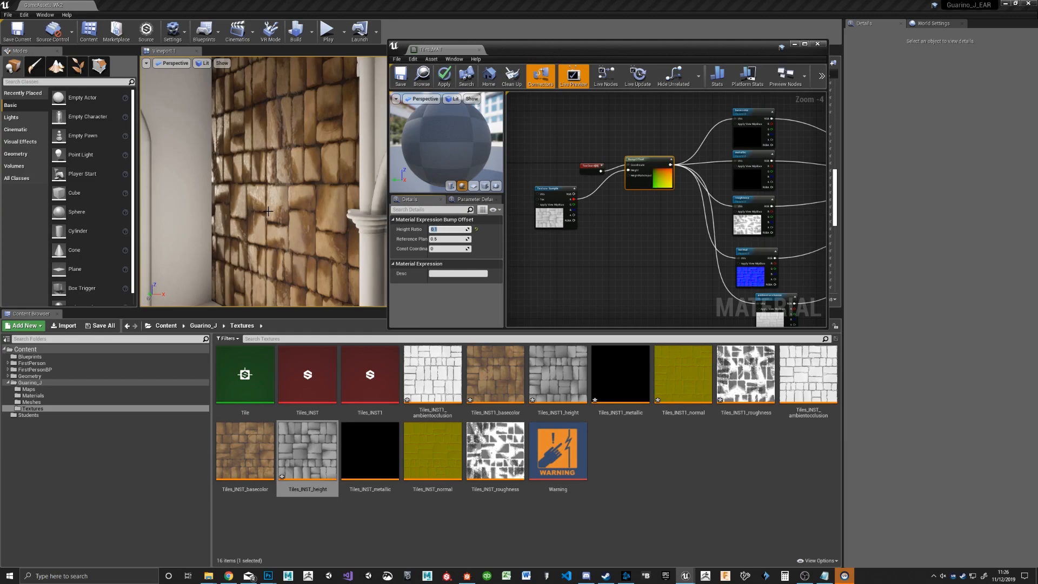
click(444, 75)
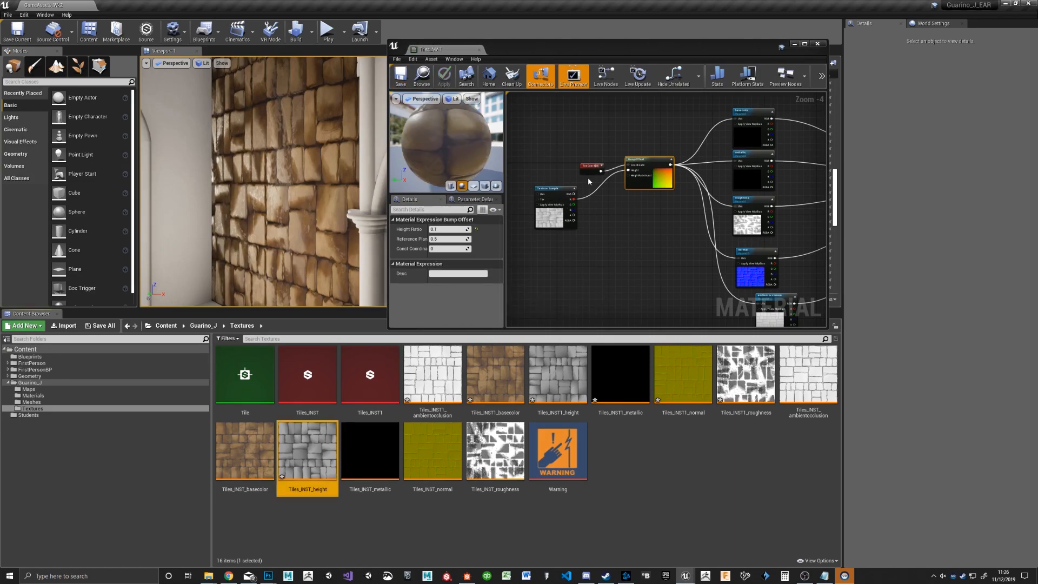
Step: Make room around the BumpOffset inputs, add a Constant node there and connect it to HeightRatioInput
drag(590, 166, 565, 151)
drag(547, 201, 530, 175)
scroll(621, 198, up, 4)
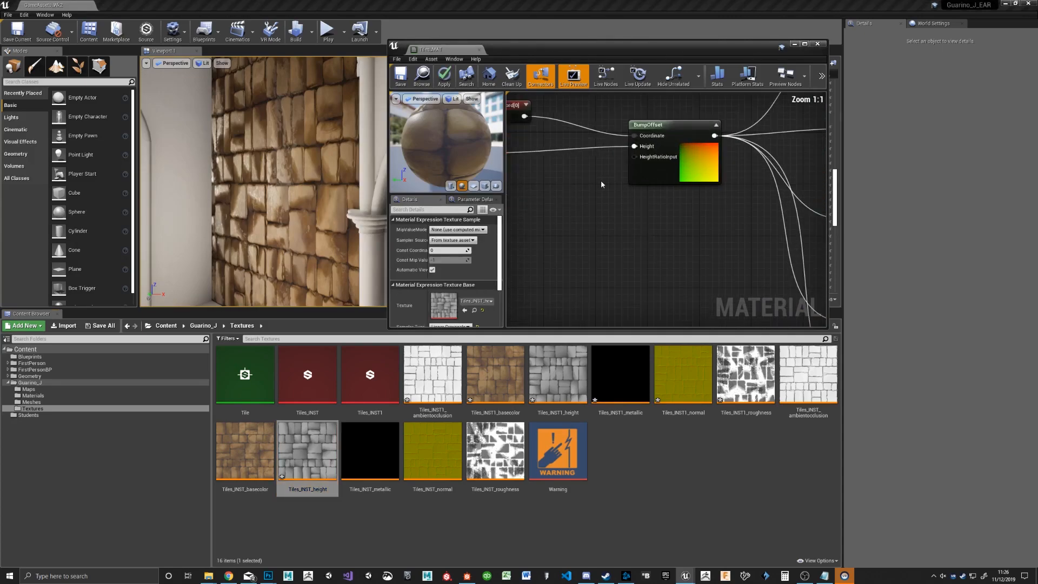
right_click(568, 204)
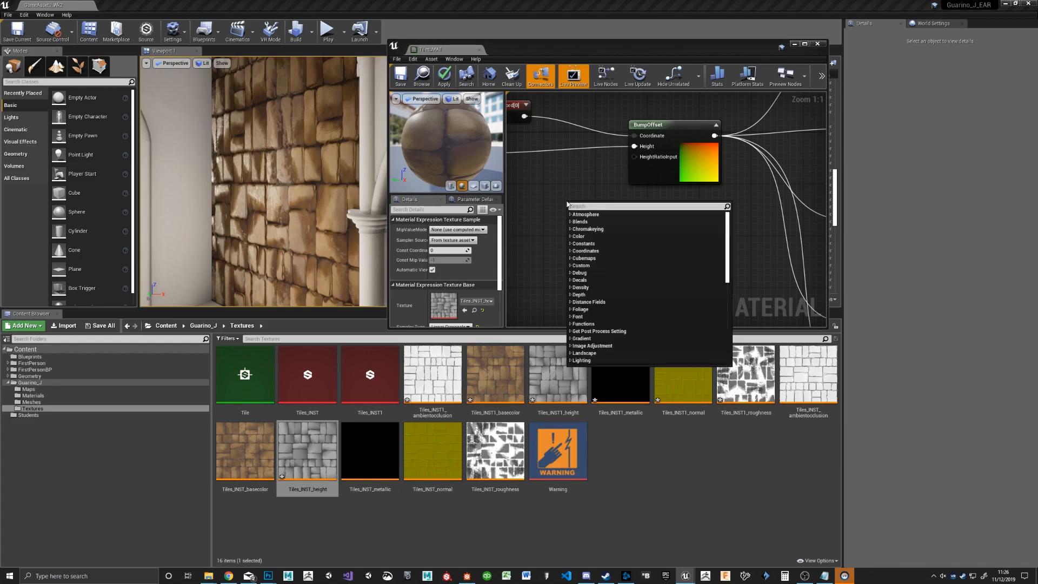
click(558, 184)
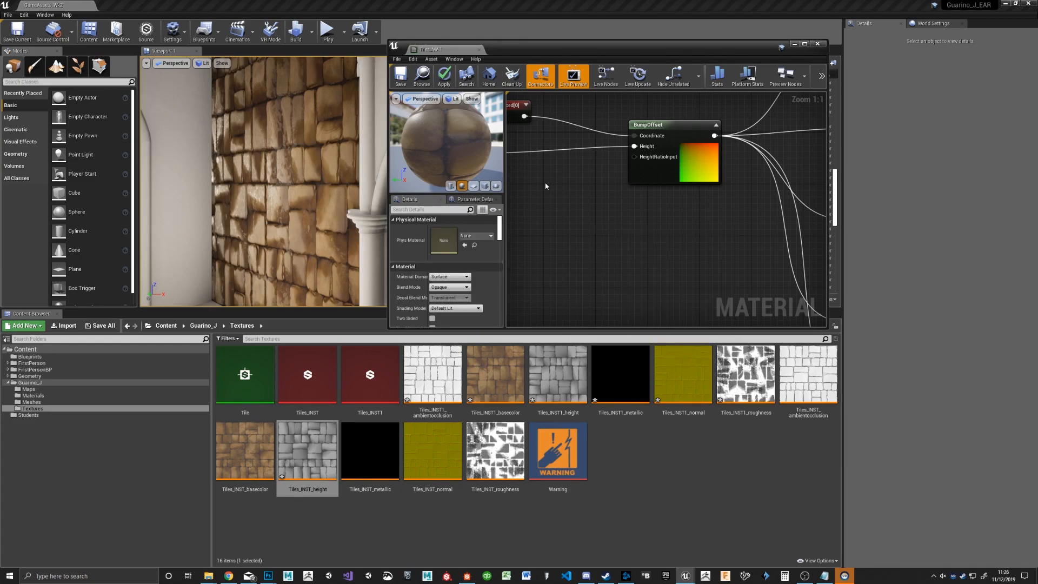
click(650, 161)
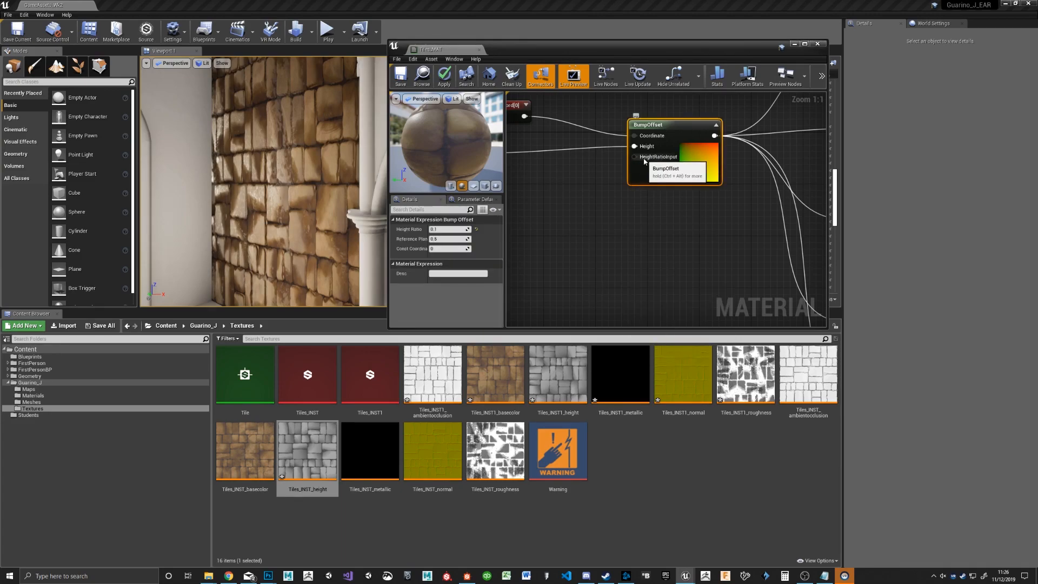
click(533, 218)
click(533, 217)
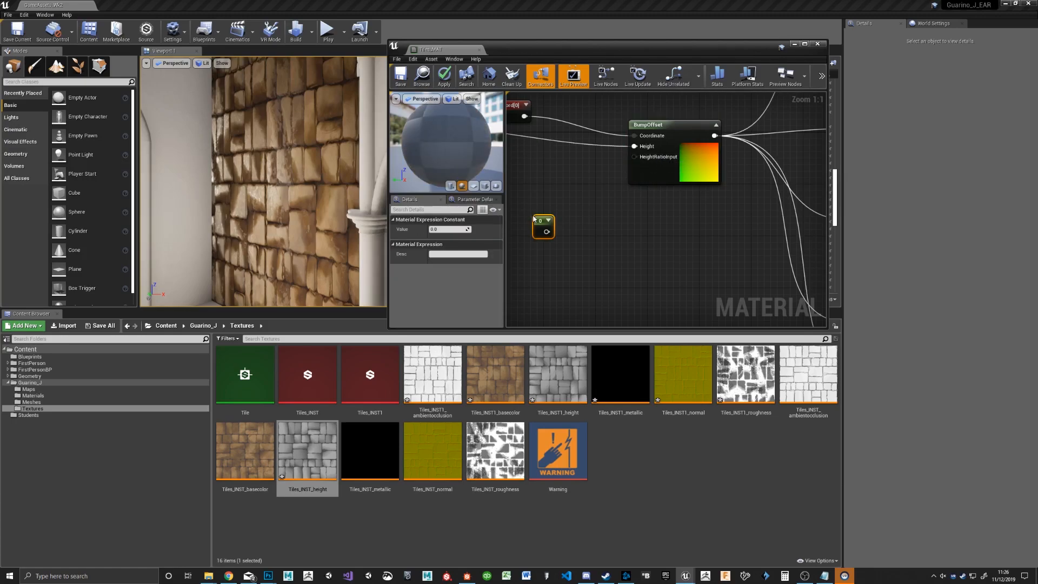
drag(545, 232, 633, 157)
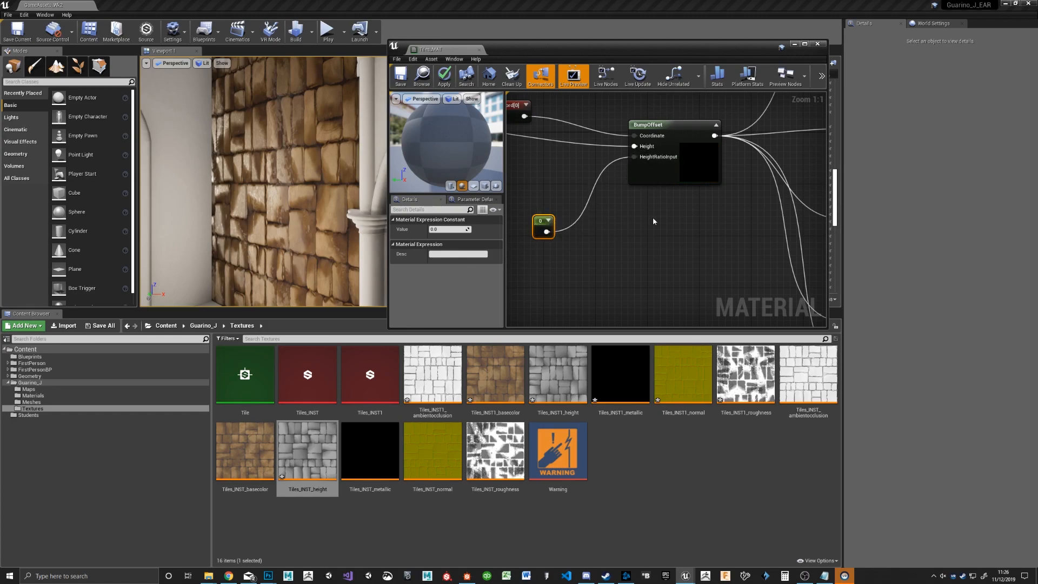
Step: Convert the constant into a parameter named HeightIntensity and close the material editor
right_click(544, 222)
click(568, 224)
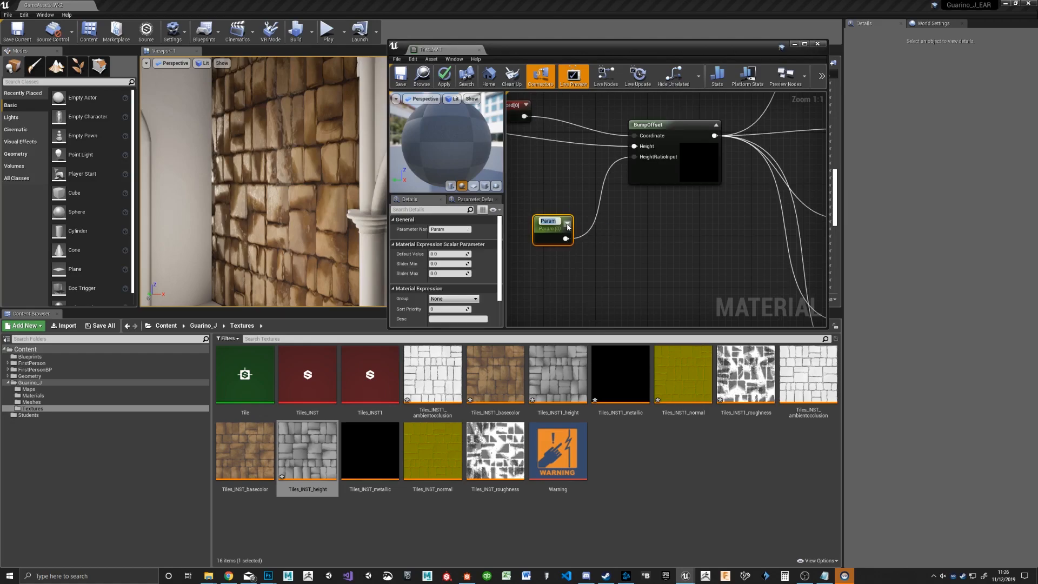
double_click(442, 230)
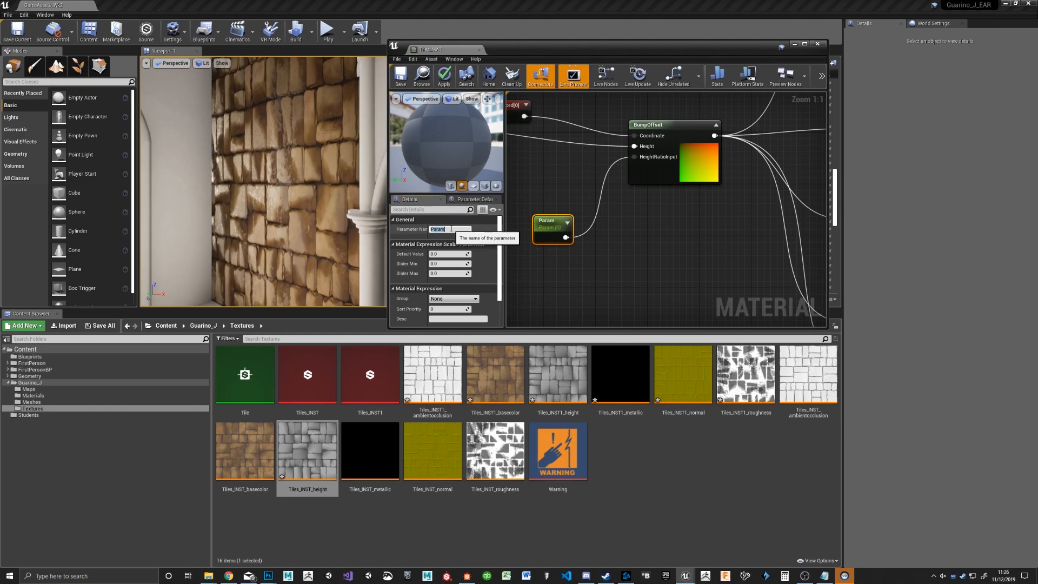
text(HeightIntensity)
key(Return)
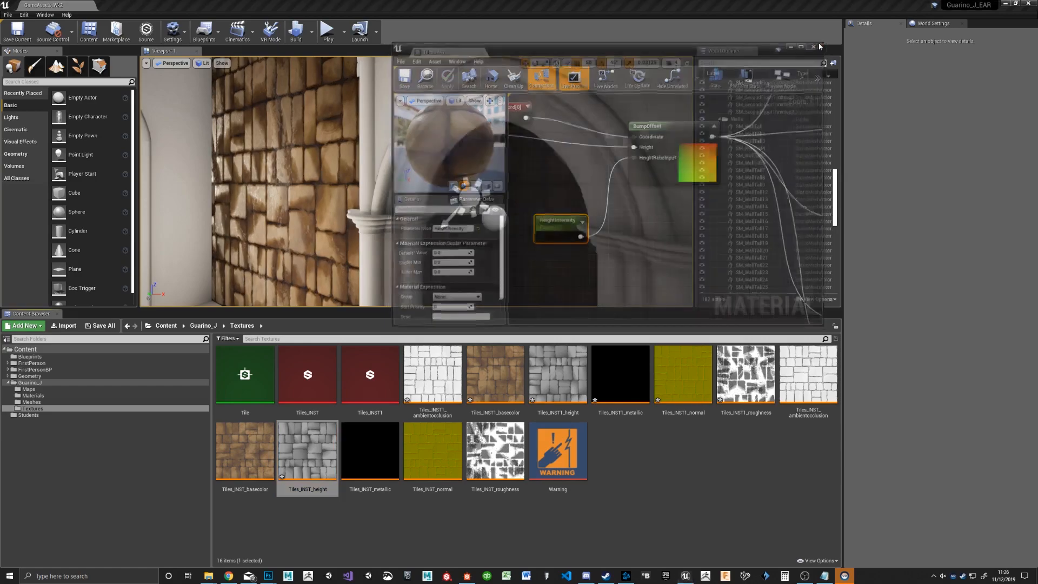
click(818, 44)
Step: Create a material instance of Tiles_MAT in the Materials folder and name it MAT_Tiles
click(33, 396)
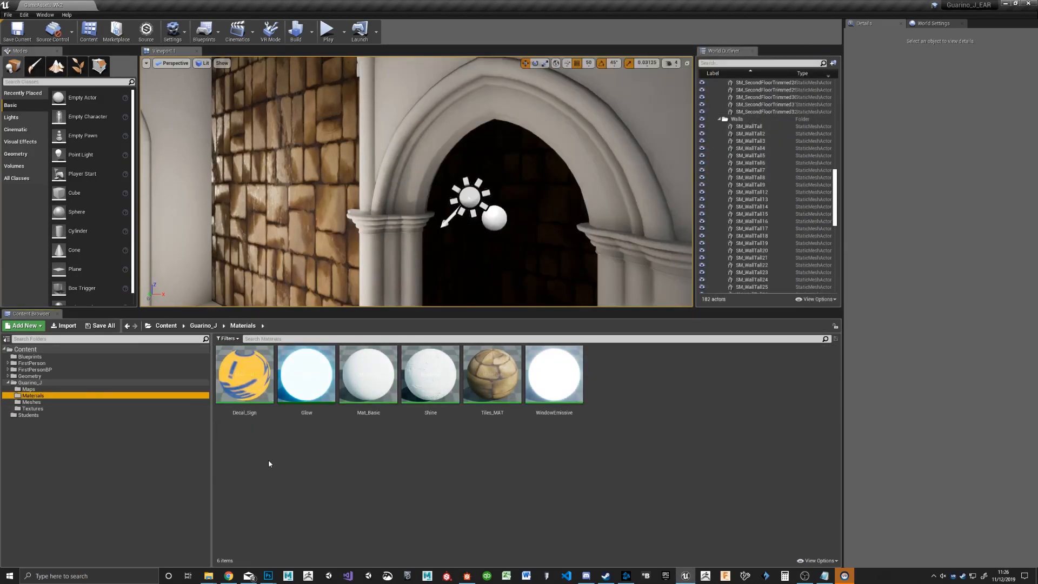
click(506, 370)
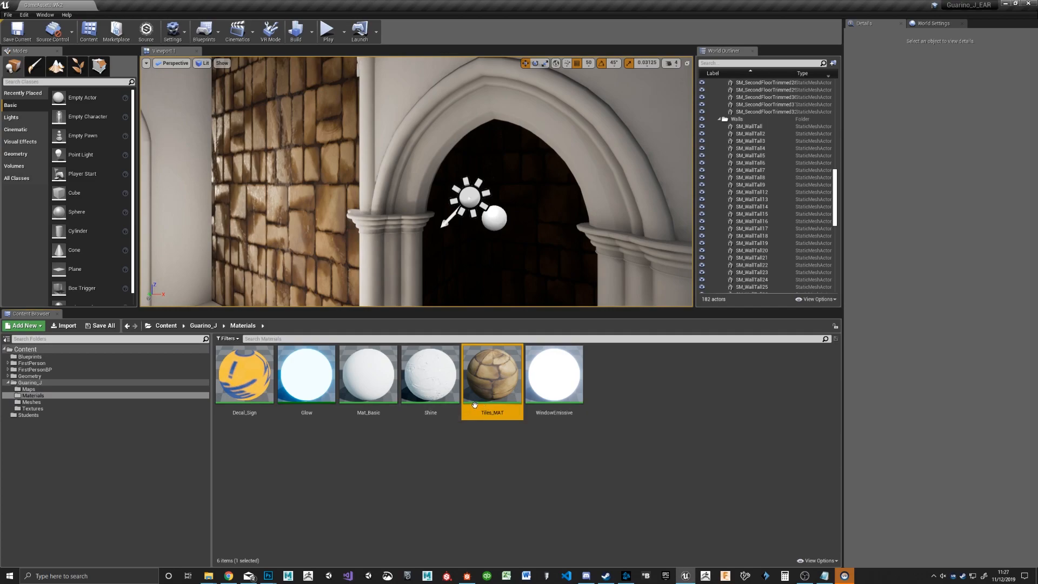
right_click(493, 395)
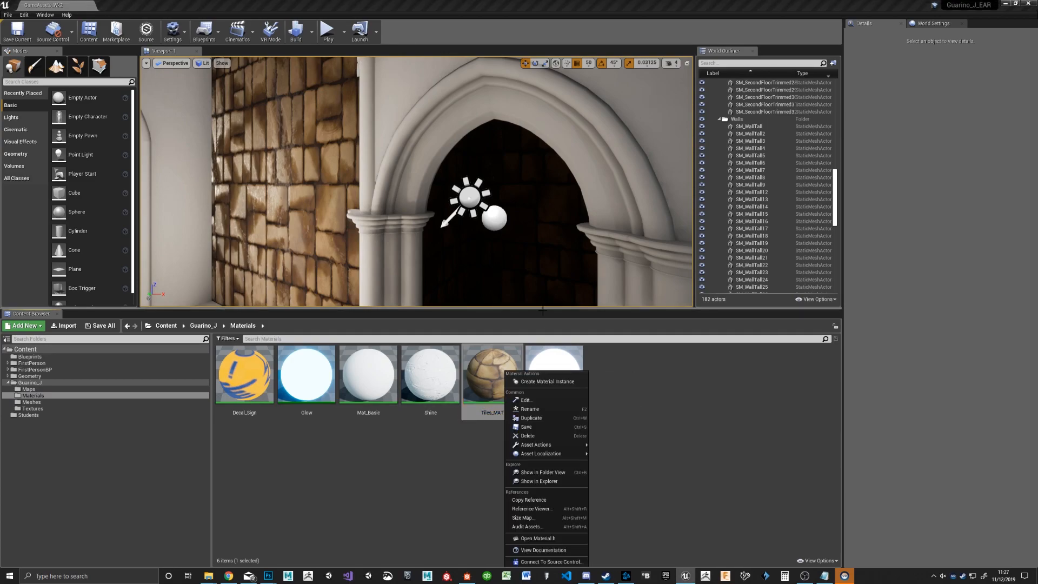
click(564, 382)
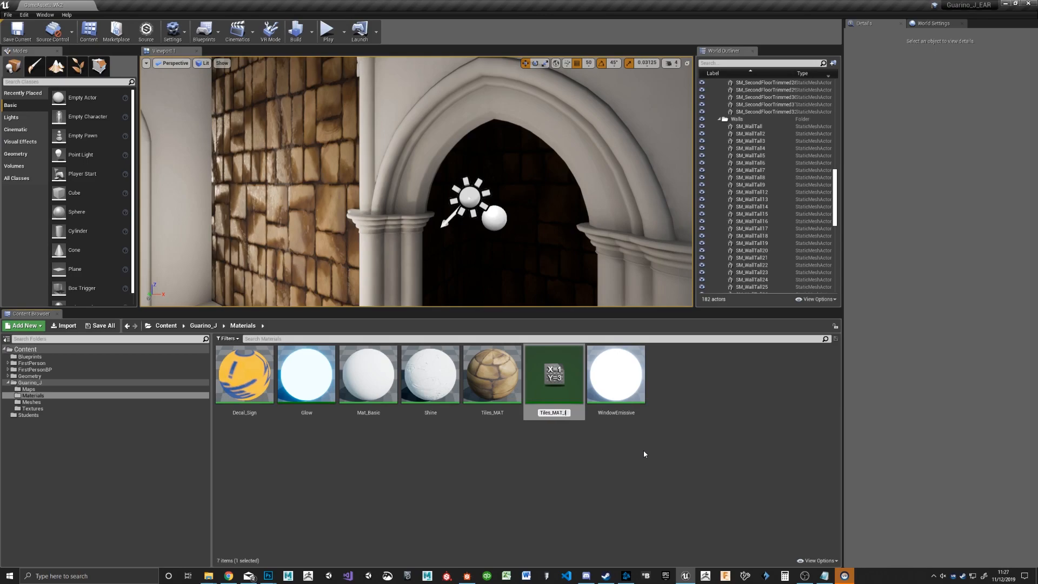
text(S)
text(MAT_)
key(BackSpace)
key(BackSpace)
key(BackSpace)
key(BackSpace)
key(BackSpace)
text(MAT_Tiles)
key(Return)
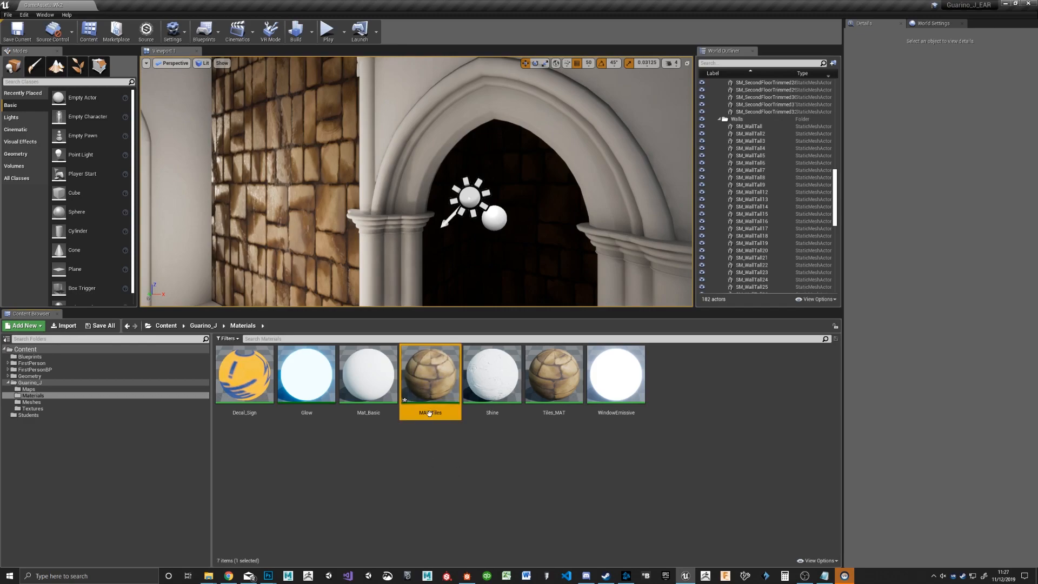
Step: Open the MAT_Tiles instance, enable its HeightIntensity override, set it to about 0.12 and save the instance
double_click(439, 371)
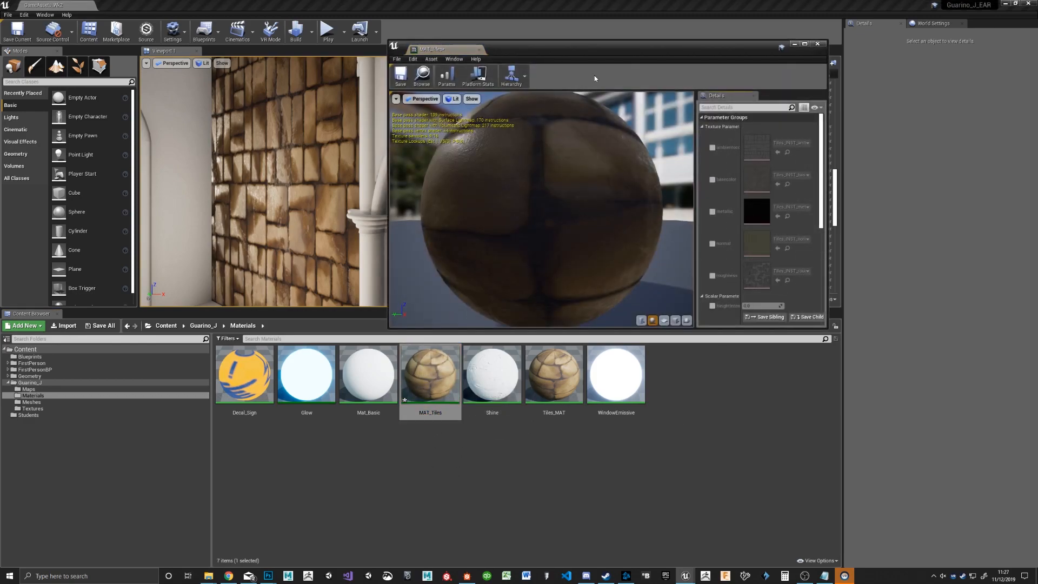
drag(507, 190, 629, 189)
scroll(738, 210, down, 3)
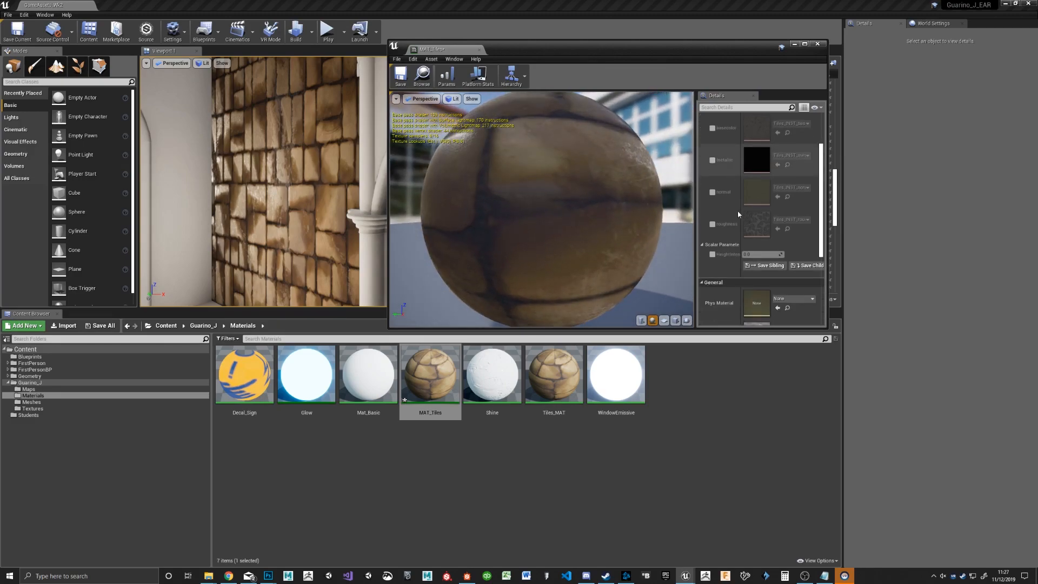
click(713, 254)
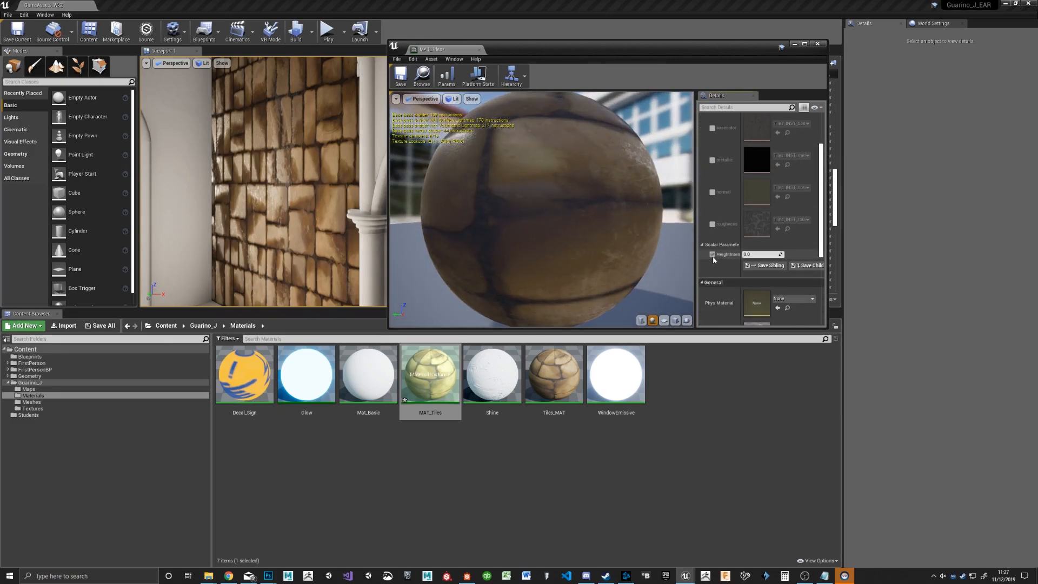
drag(754, 254, 762, 254)
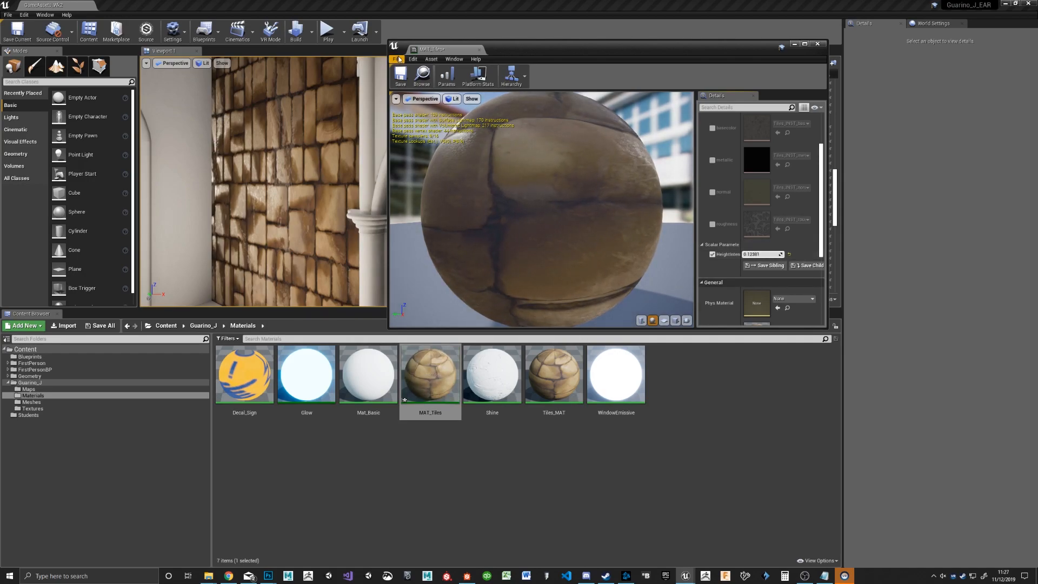
click(400, 76)
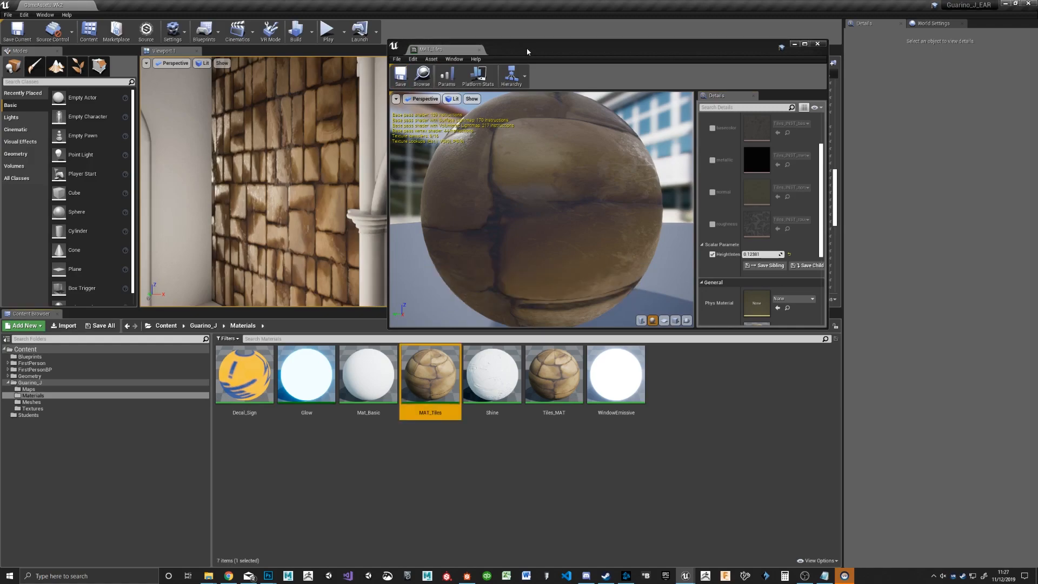
Step: Open the tiled wall mesh from the Meshes folder for editing
click(32, 402)
click(493, 518)
double_click(492, 518)
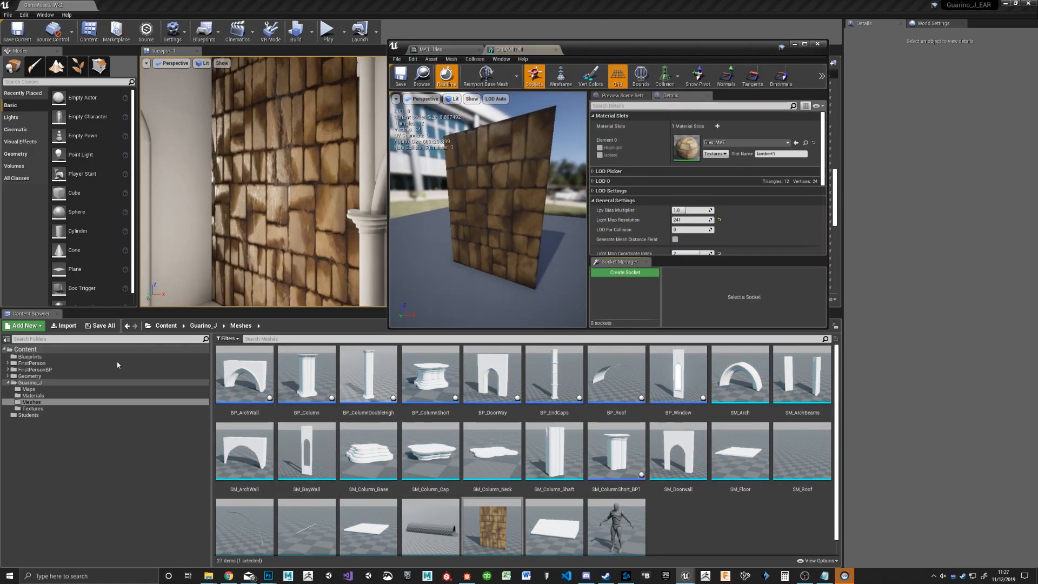
Step: Rename the material instance in the Materials folder to MAT_Tiles_Inst
click(32, 396)
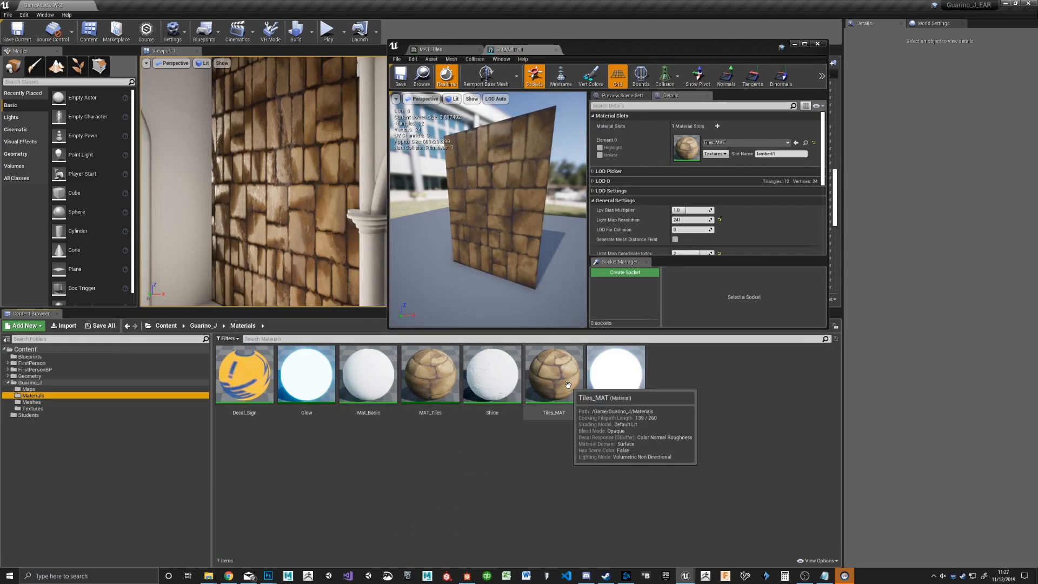
click(430, 372)
key(F2)
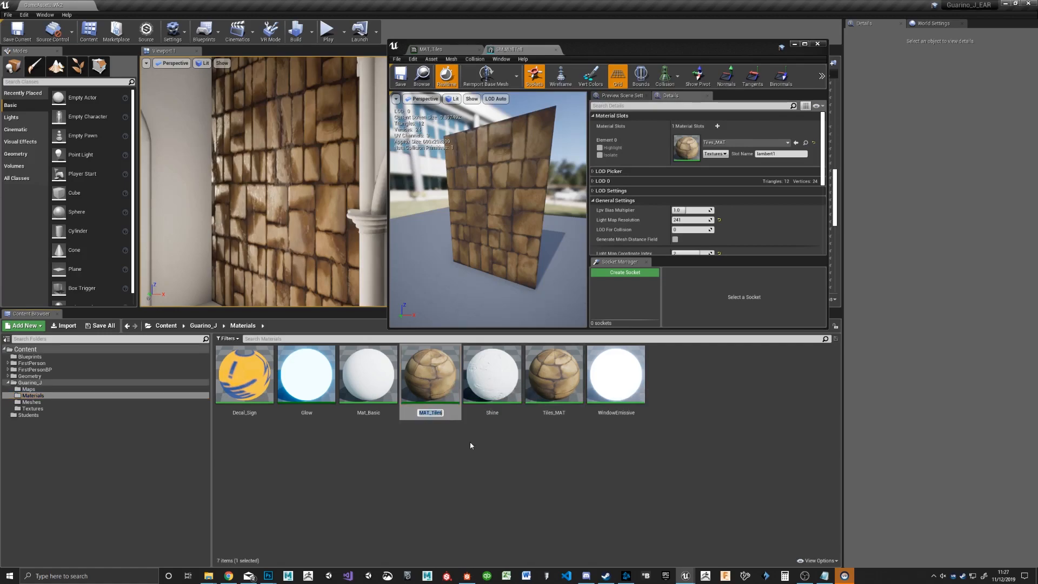
key(End)
text(_))
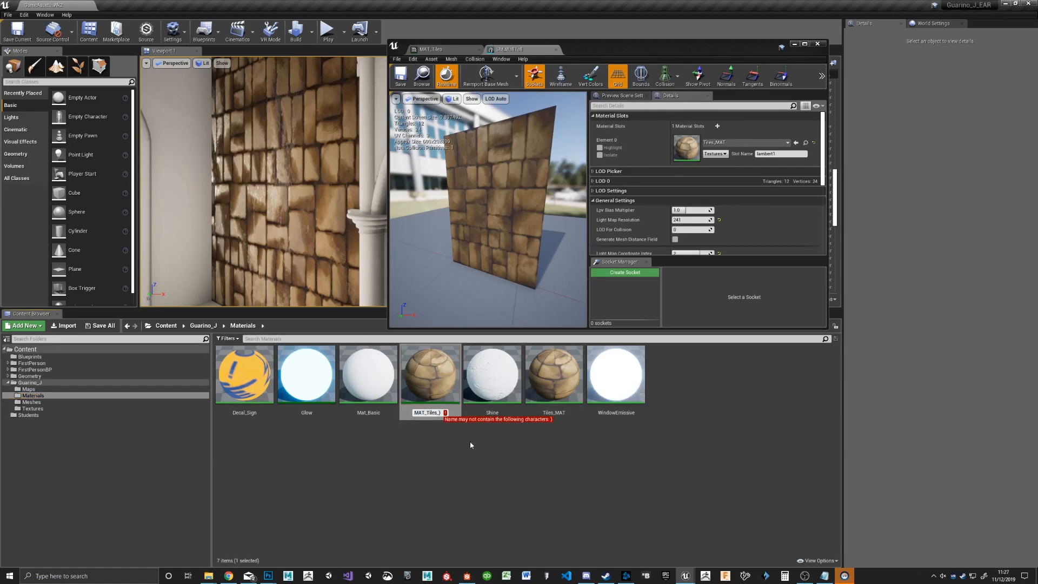
text(nst)
key(Return)
Step: Assign MAT_Tiles_Inst to the wall mesh's material slot, then save the mesh and close its editor
drag(428, 379, 690, 154)
mouse_move(288, 236)
right_down()
mouse_move(319, 238)
mouse_move(276, 236)
right_up()
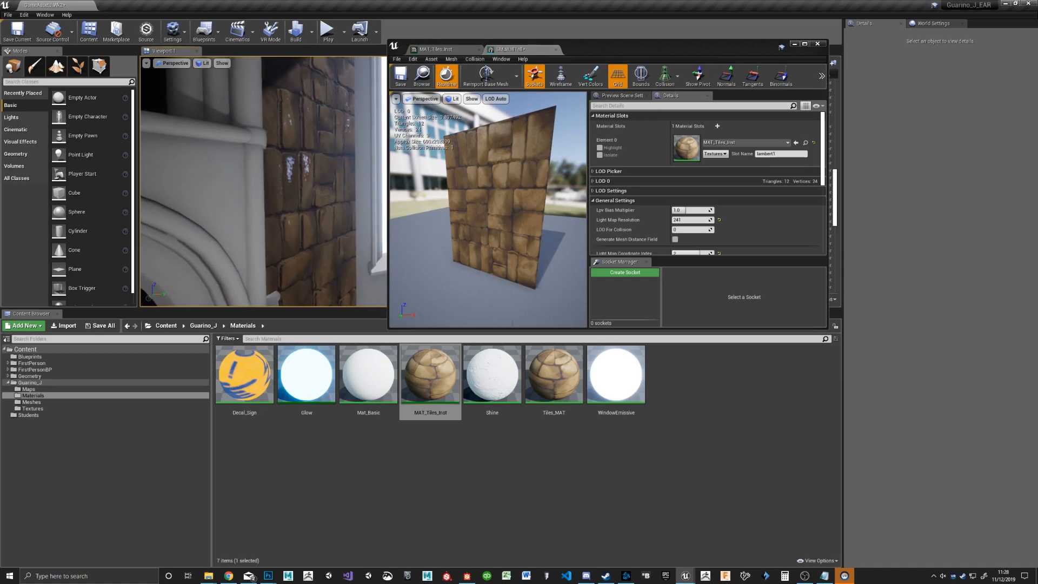
right_drag(264, 182, 245, 201)
click(400, 76)
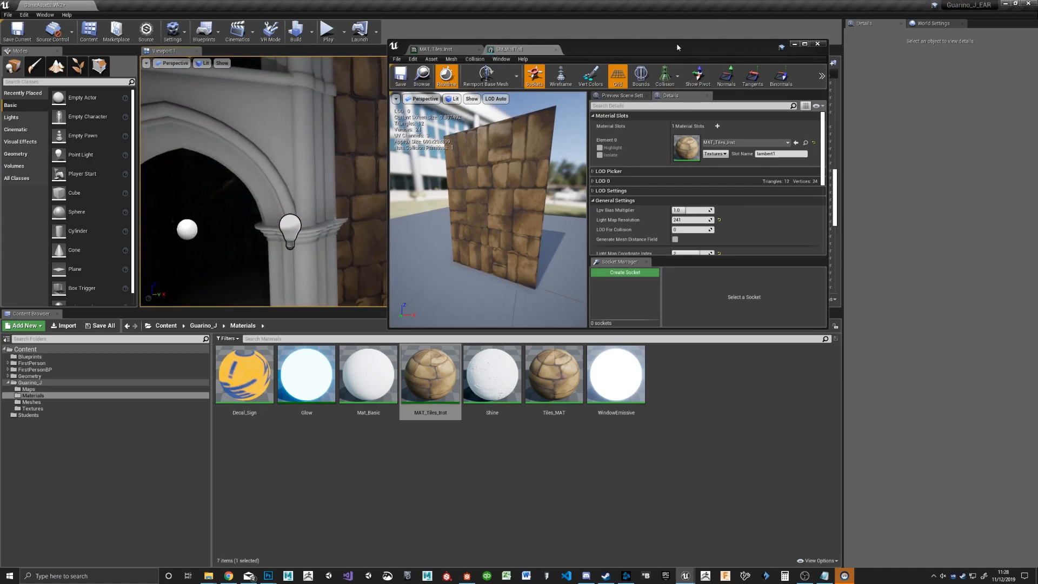
click(818, 43)
Step: Lower HeightIntensity in MAT_Tiles_Inst to about 0.105, check the preview sphere, and save and close the instance
right_drag(549, 202, 582, 154)
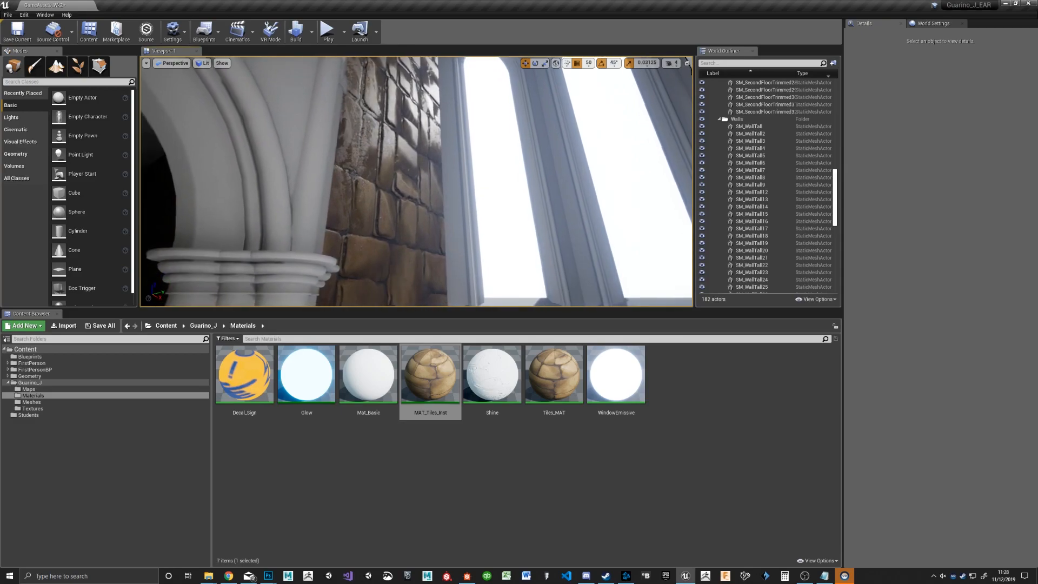
double_click(432, 379)
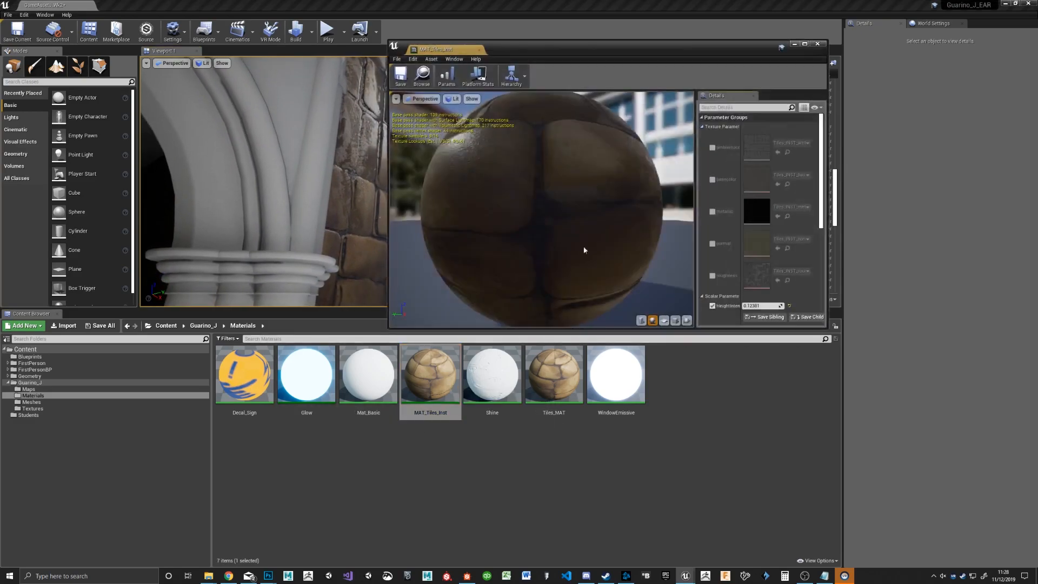
drag(540, 48, 596, 260)
scroll(817, 478, down, 2)
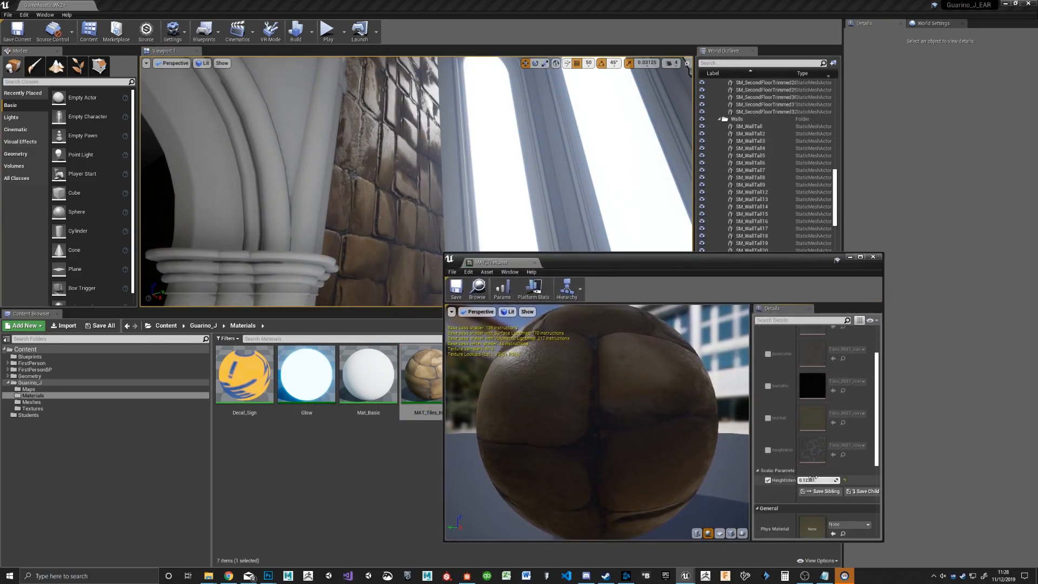
mouse_move(815, 478)
mouse_down()
mouse_move(791, 478)
mouse_move(800, 478)
mouse_up()
drag(670, 427, 620, 411)
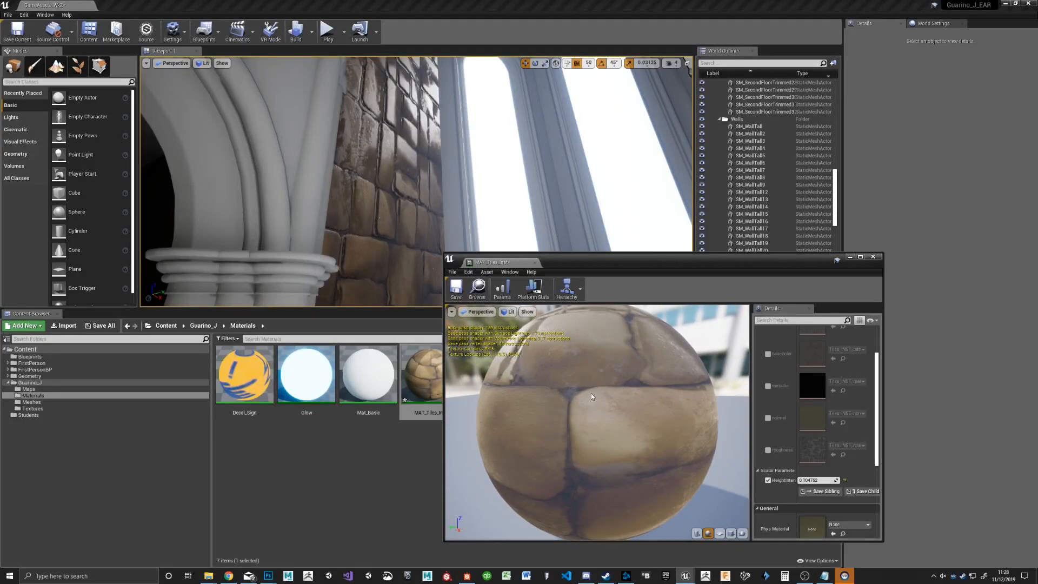
drag(646, 431, 638, 400)
scroll(647, 384, up, 4)
scroll(646, 378, down, 7)
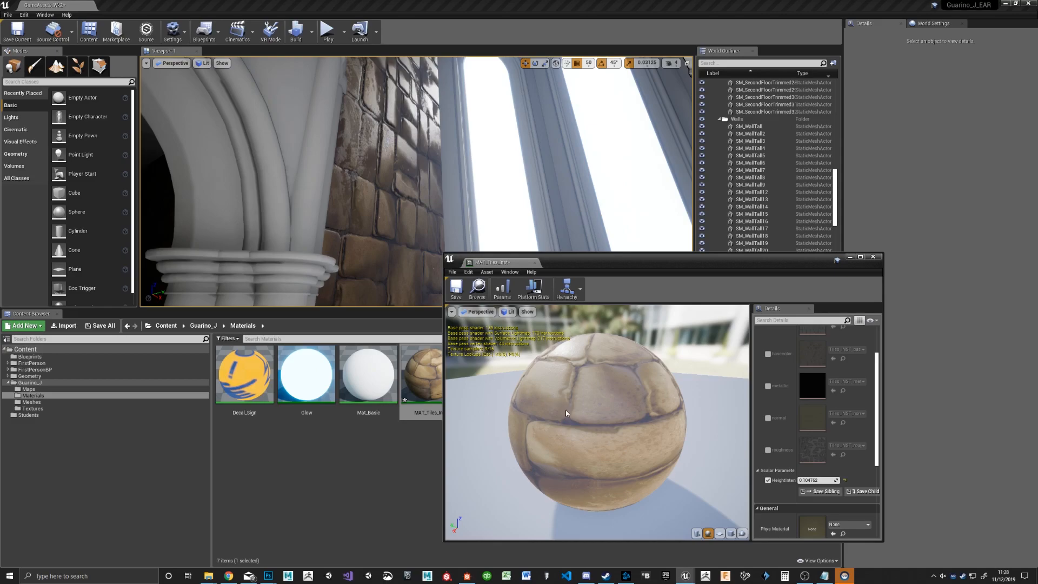
click(456, 289)
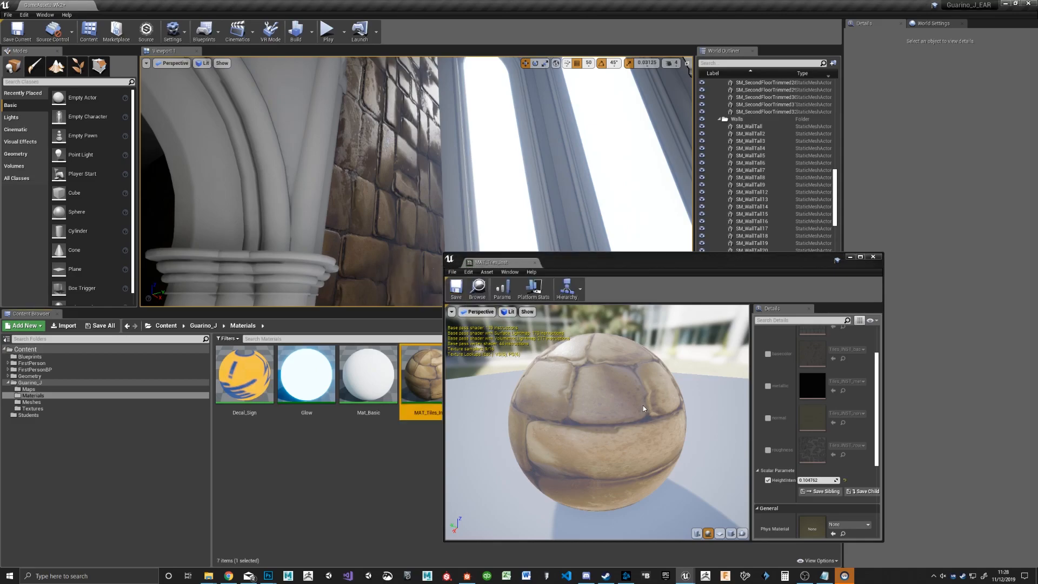
drag(724, 380, 603, 384)
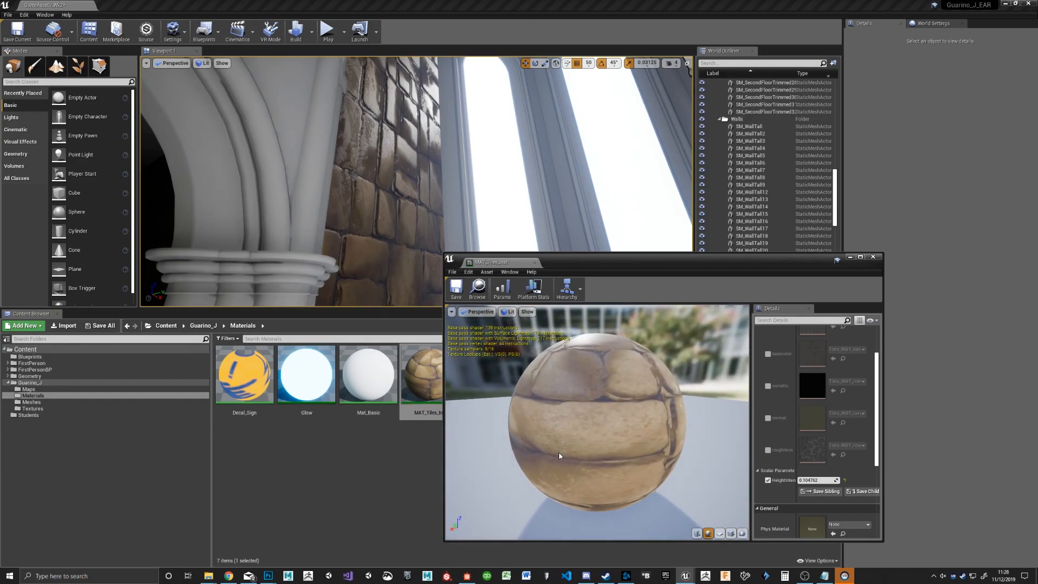
click(873, 257)
Step: Play the level and walk up to the tiled wall to examine its bump effect and stop the session
right_drag(518, 209, 450, 206)
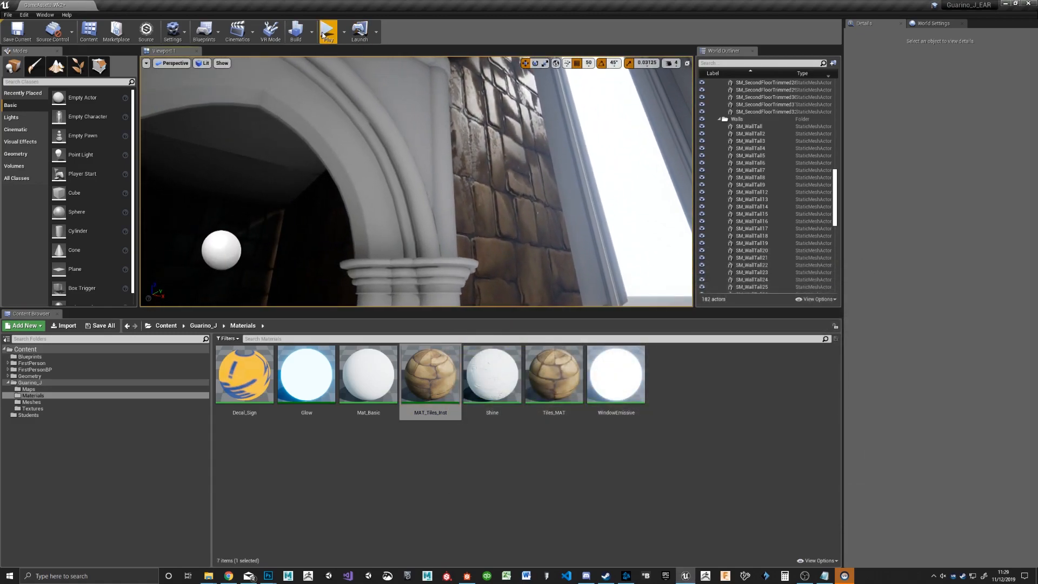
click(452, 190)
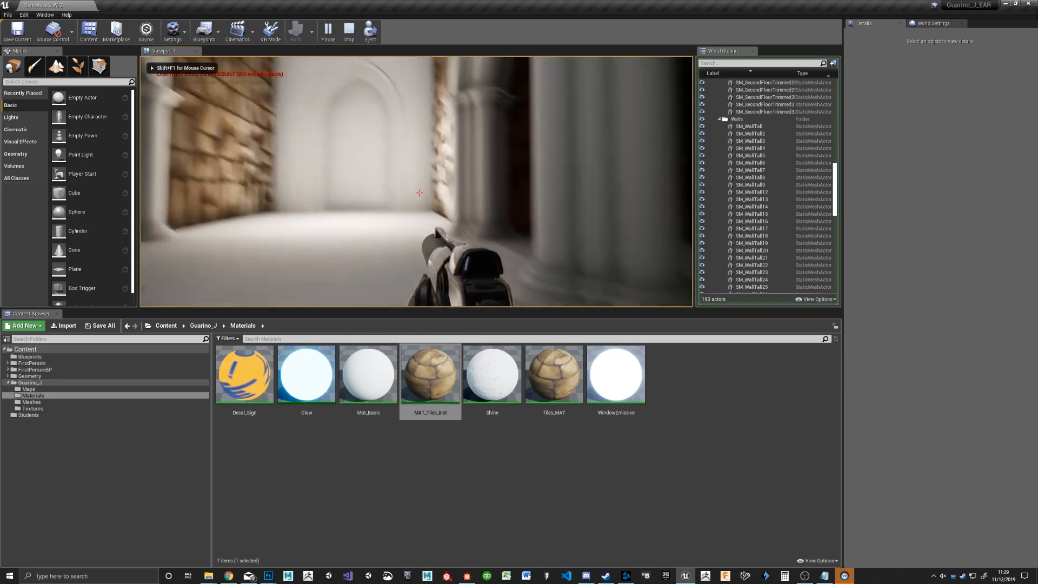
key(w)
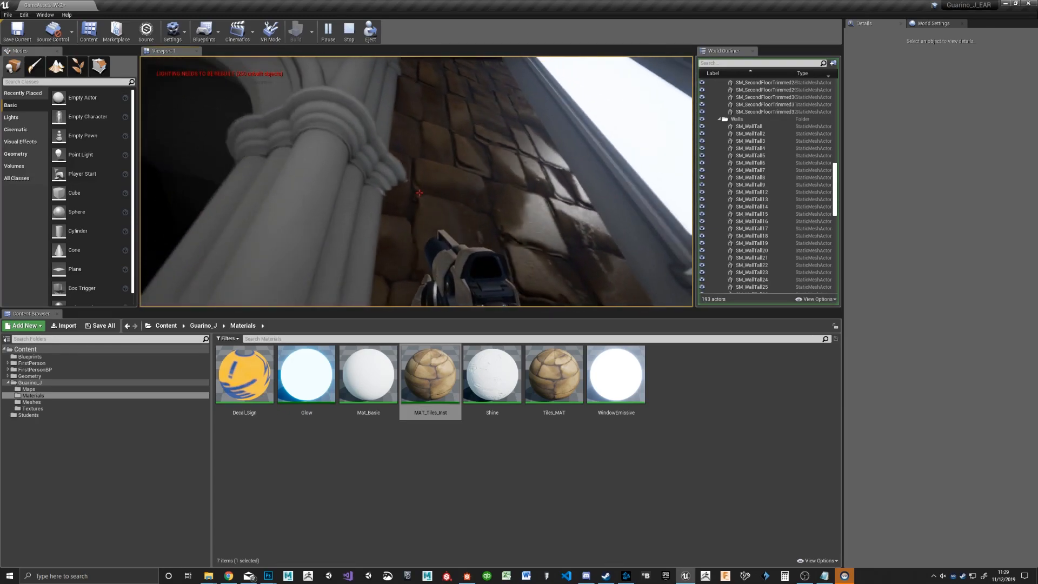
key(s)
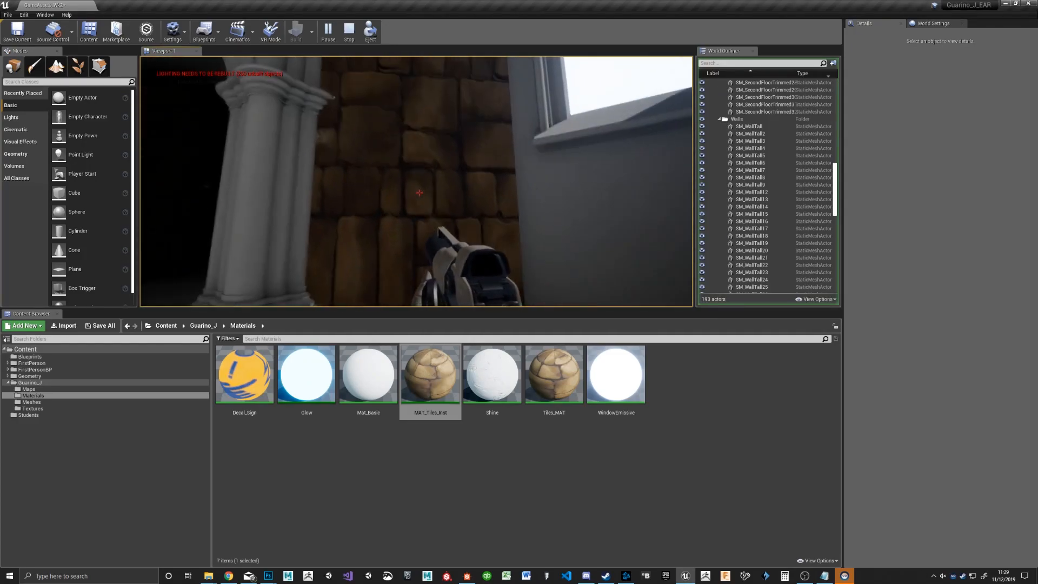
key(Escape)
Step: In Tiles_MAT, set the TexCoord node's UTiling and VTiling to 2, then save and close the material
key(s)
right_drag(423, 174, 498, 208)
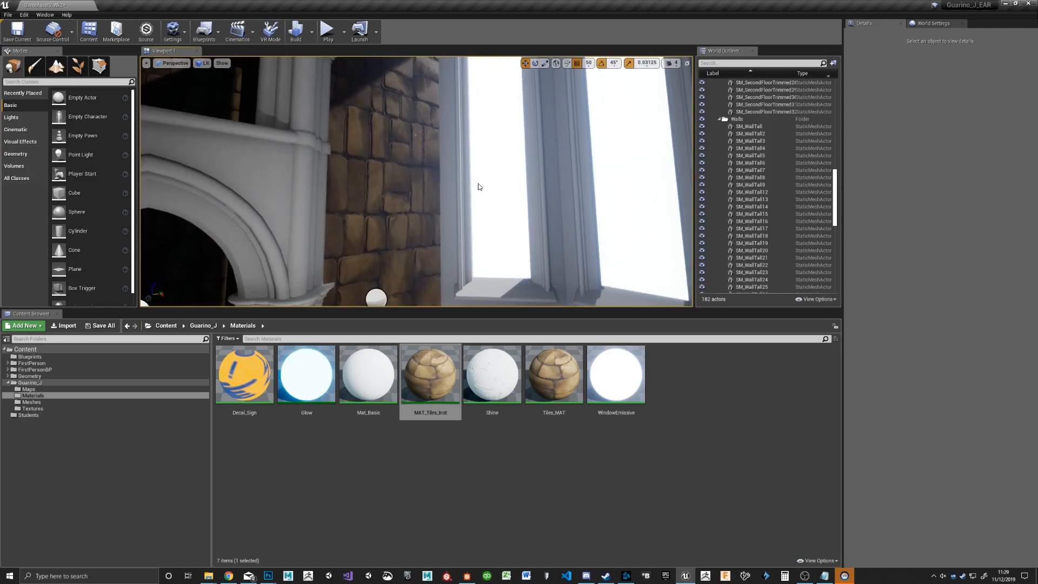
double_click(543, 387)
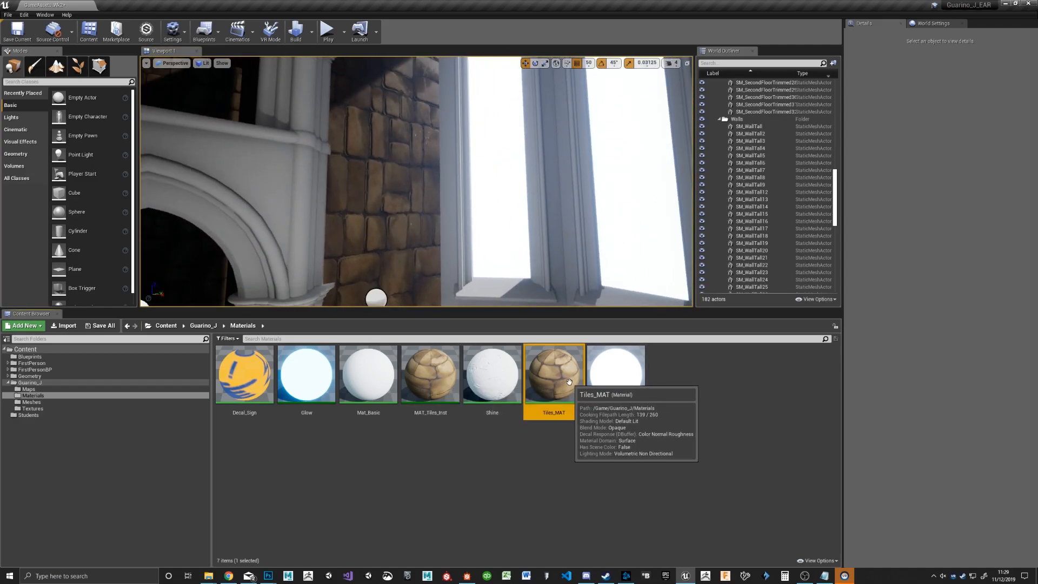
right_drag(604, 413, 800, 413)
right_drag(638, 398, 876, 410)
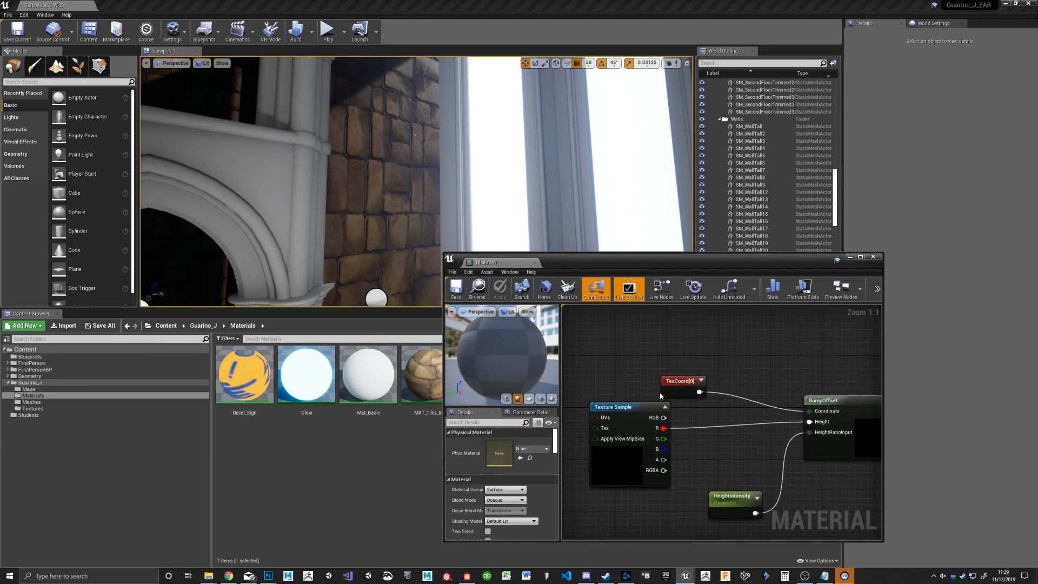
click(682, 381)
click(496, 452)
text(2)
key(Tab)
text(2)
key(Return)
click(453, 295)
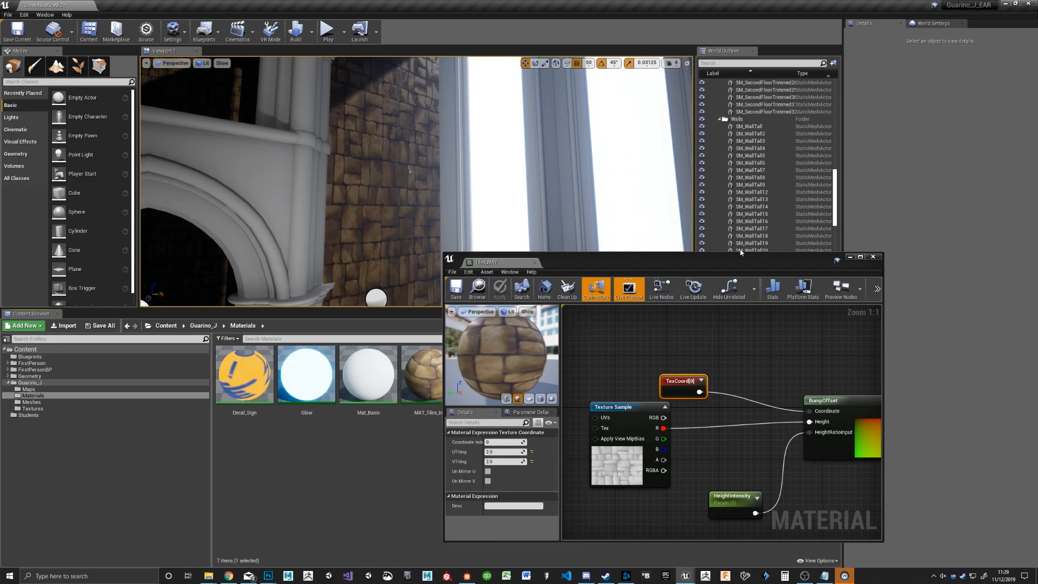
click(873, 257)
Step: Reopen Tiles_MAT, set the TexCoord node's UTiling to 1.5 and save the material
alt+drag(441, 249, 406, 150)
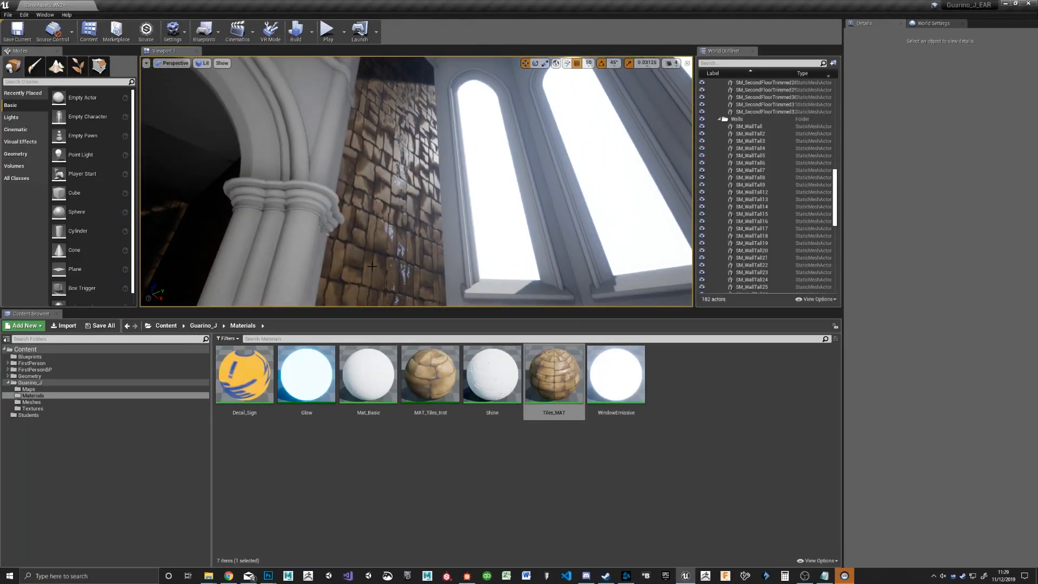
click(560, 373)
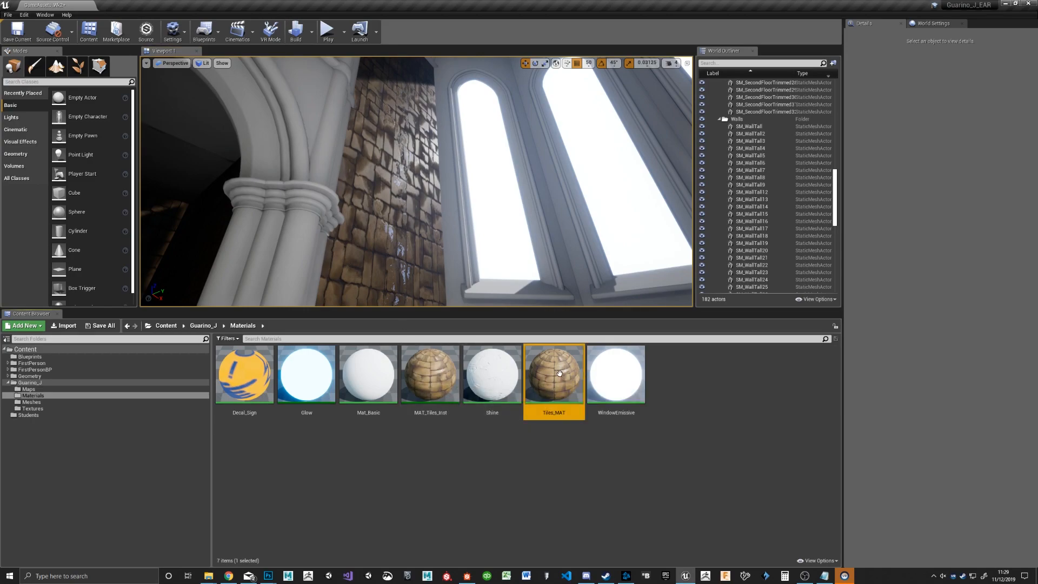
double_click(559, 373)
right_drag(609, 401, 882, 411)
right_drag(615, 311, 798, 391)
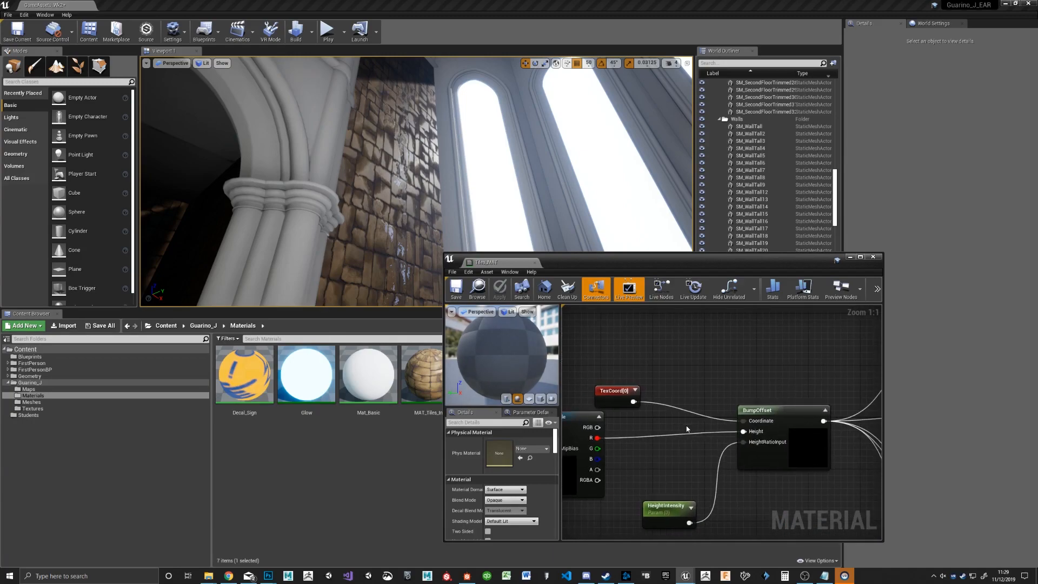
click(615, 400)
click(503, 451)
text(1.5)
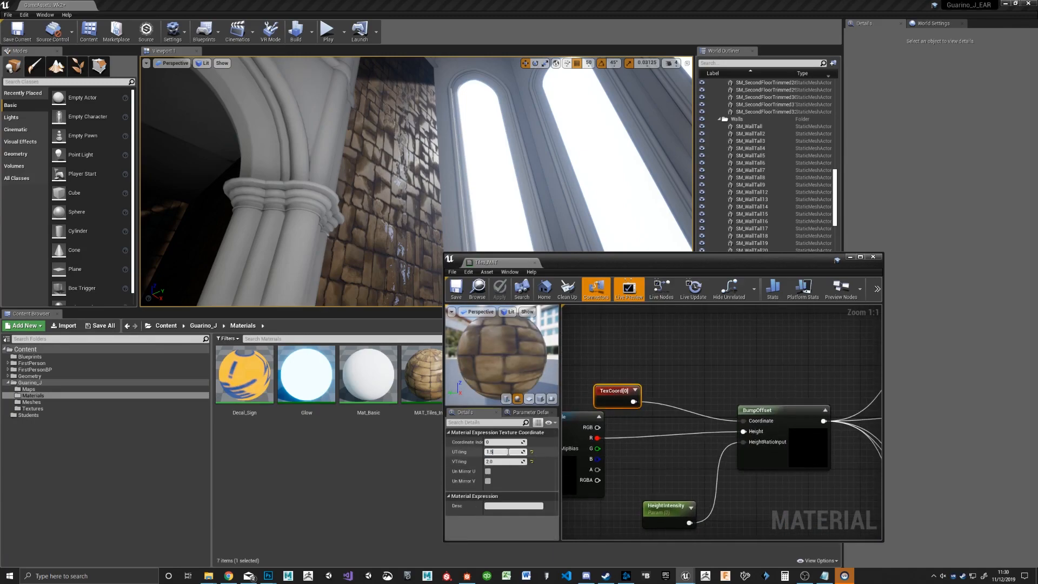
key(Return)
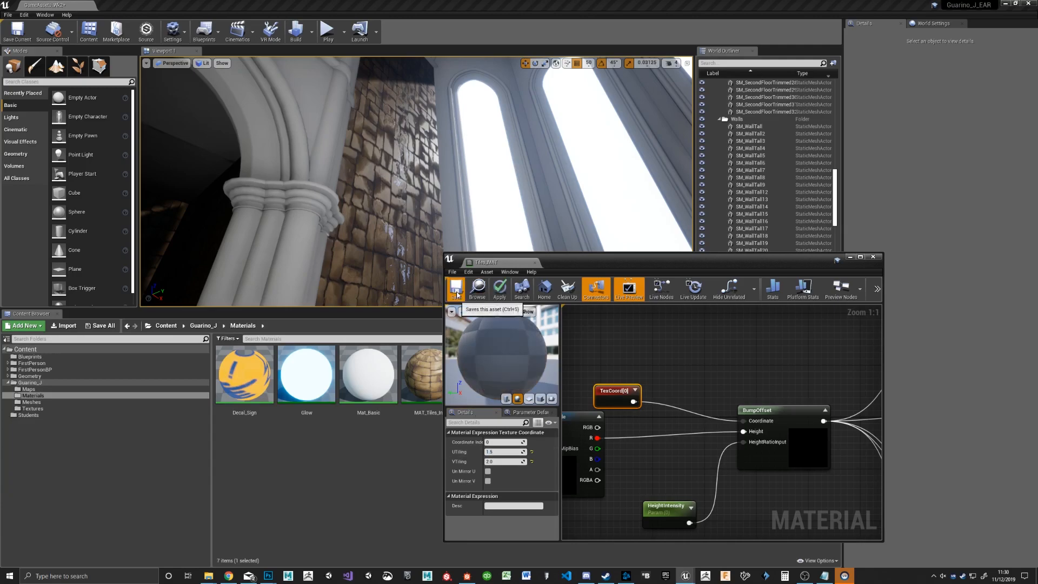
click(457, 292)
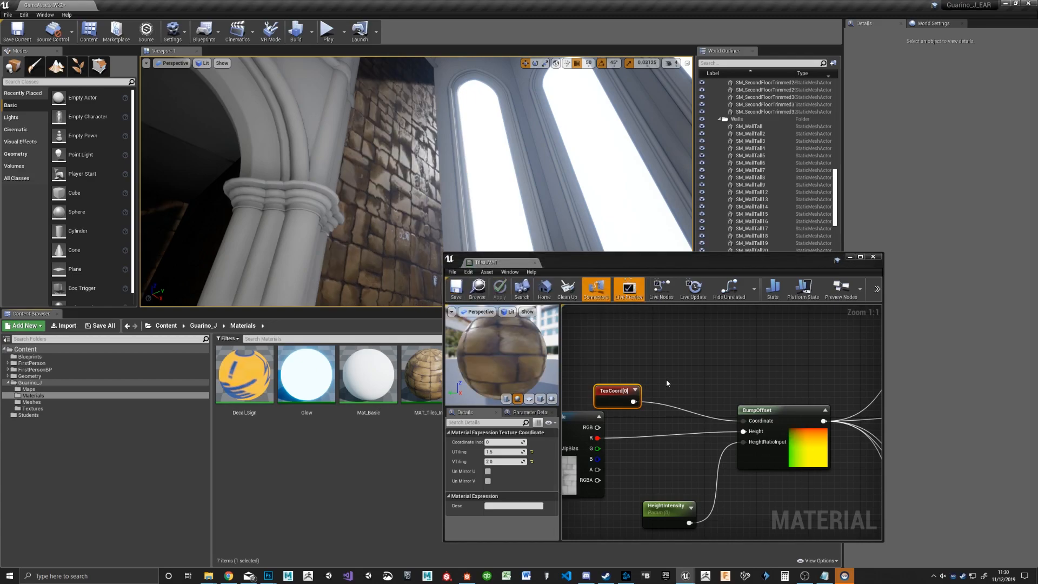
Step: Connect TexCoord to the UVs of the Texture Sample feeding BumpOffset in Tiles_MAT, save, and reposition that sample node
mouse_move(396, 199)
right_down()
mouse_move(393, 173)
mouse_move(385, 198)
mouse_move(342, 201)
mouse_move(390, 196)
mouse_move(364, 200)
mouse_move(379, 195)
right_up()
double_click(556, 376)
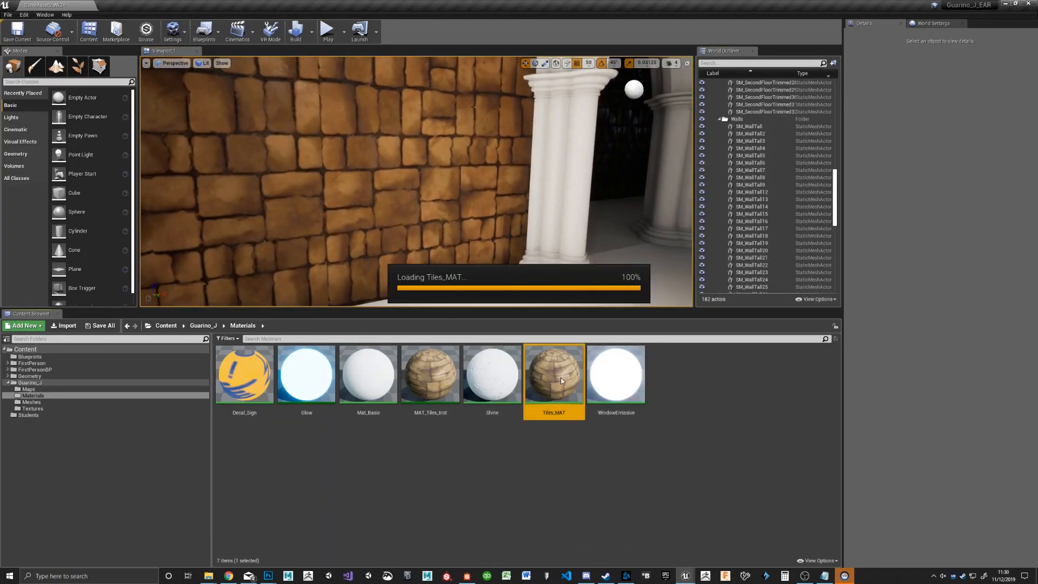
click(700, 329)
drag(719, 340, 615, 365)
click(456, 289)
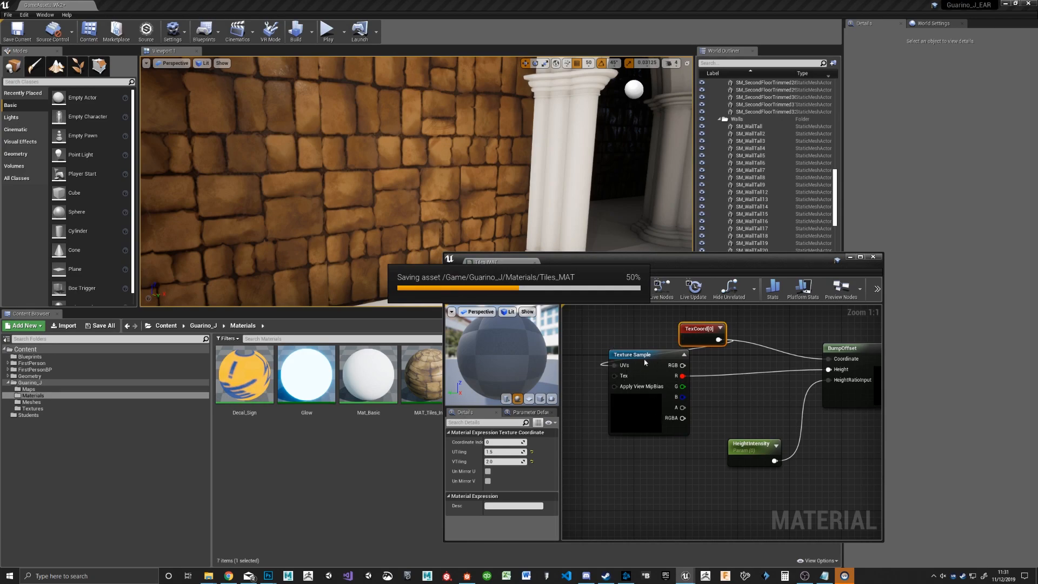
drag(658, 365, 761, 385)
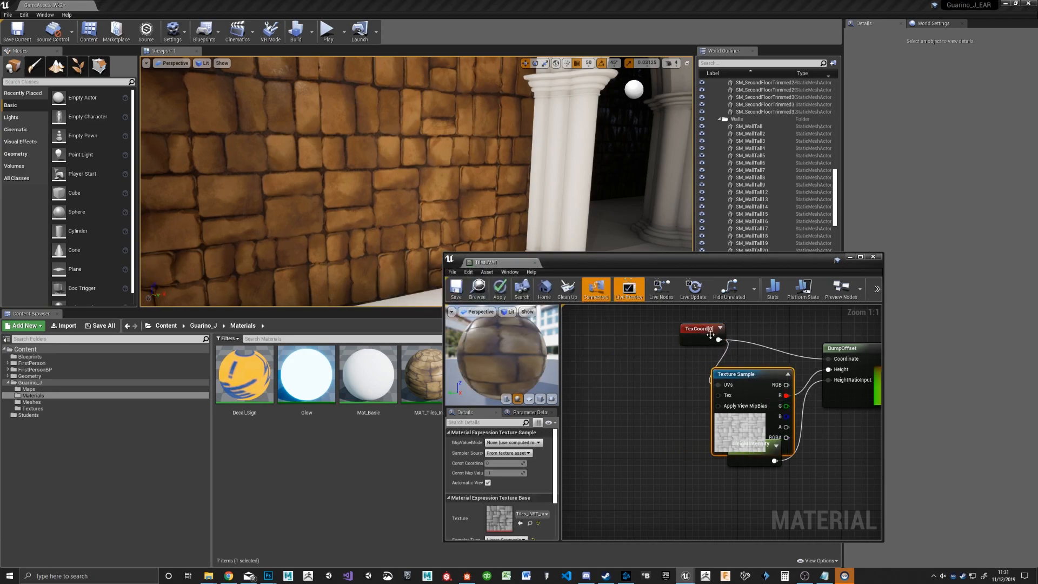
Step: Reposition the TexCoord node in the Tiles_MAT graph, then close the material and apply its changes to the original
drag(711, 336, 665, 336)
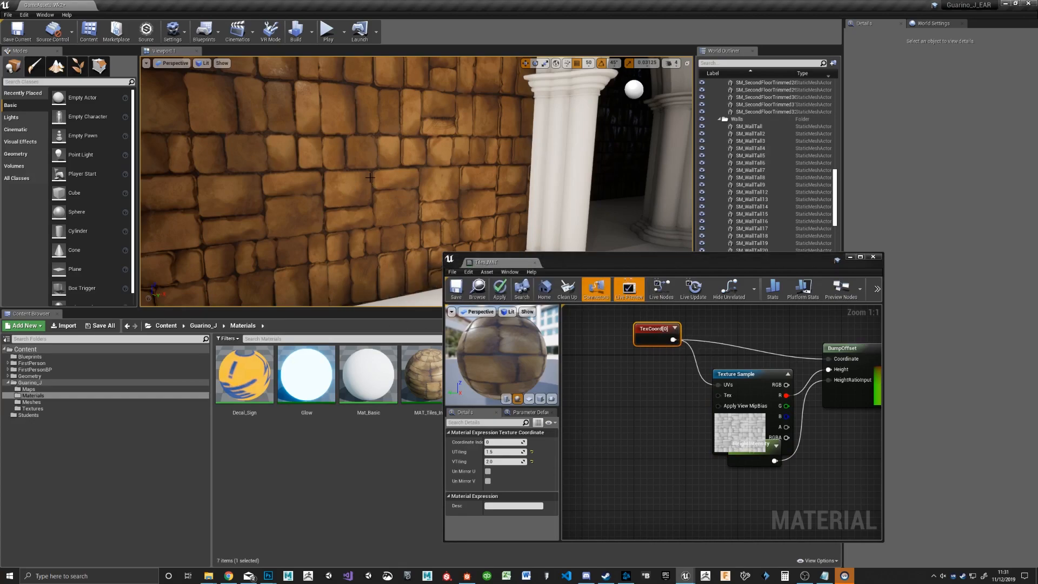
click(873, 257)
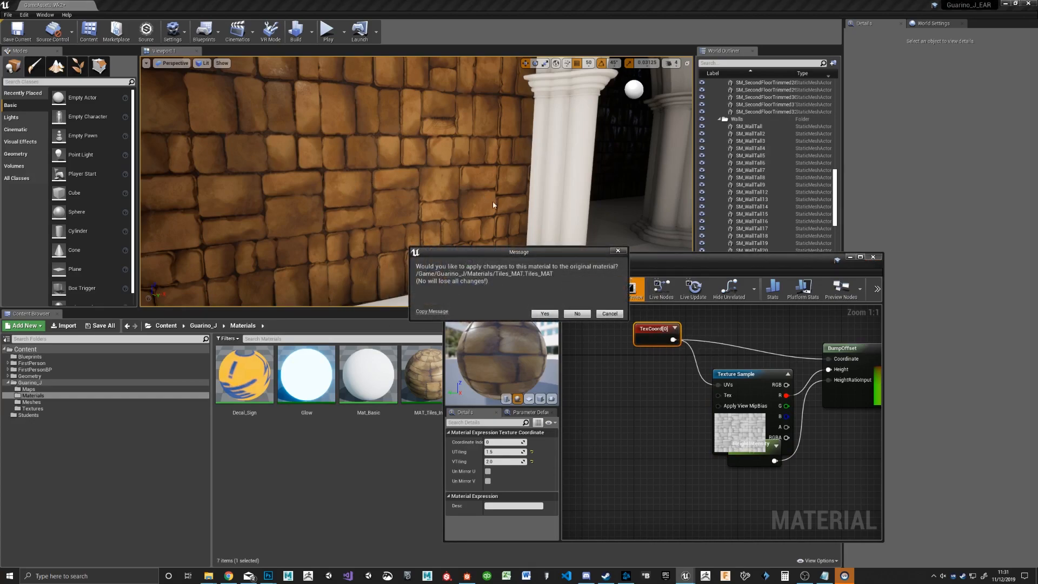
click(544, 314)
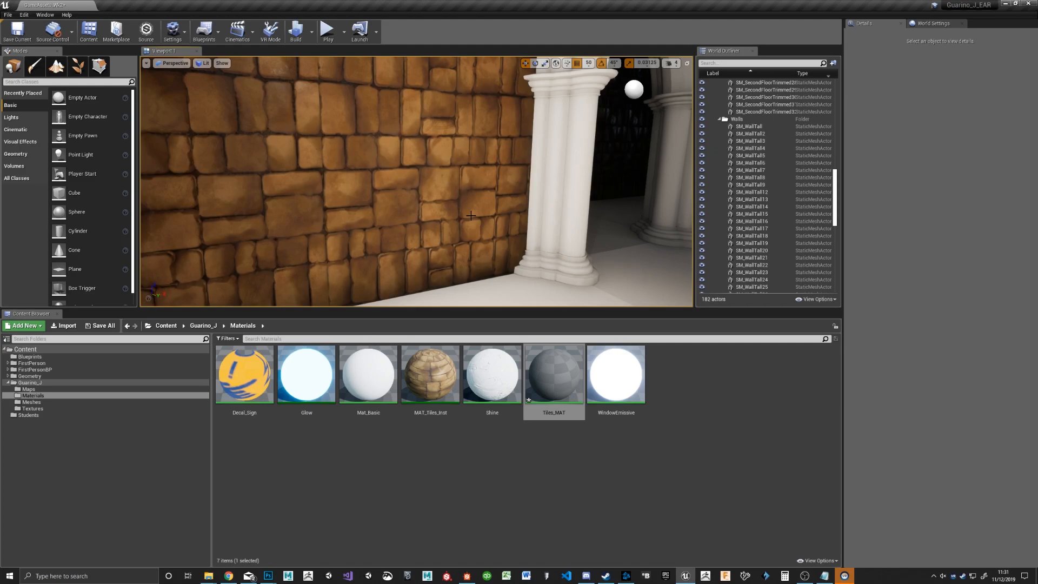
Step: Play the level, walk up to the tiled wall to examine its bump effect, and stop the session
right_drag(476, 166, 421, 131)
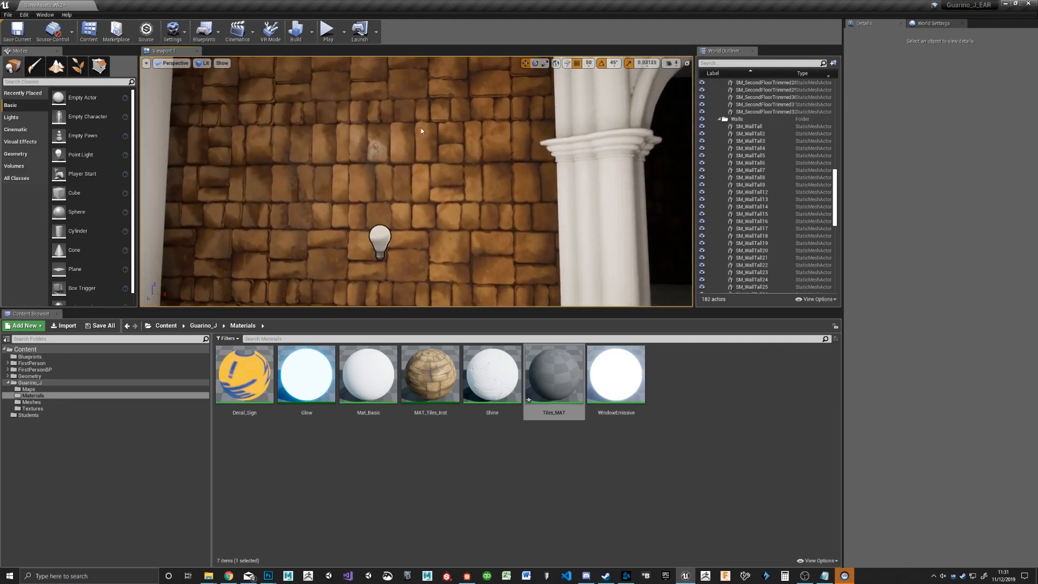
click(328, 30)
key(w)
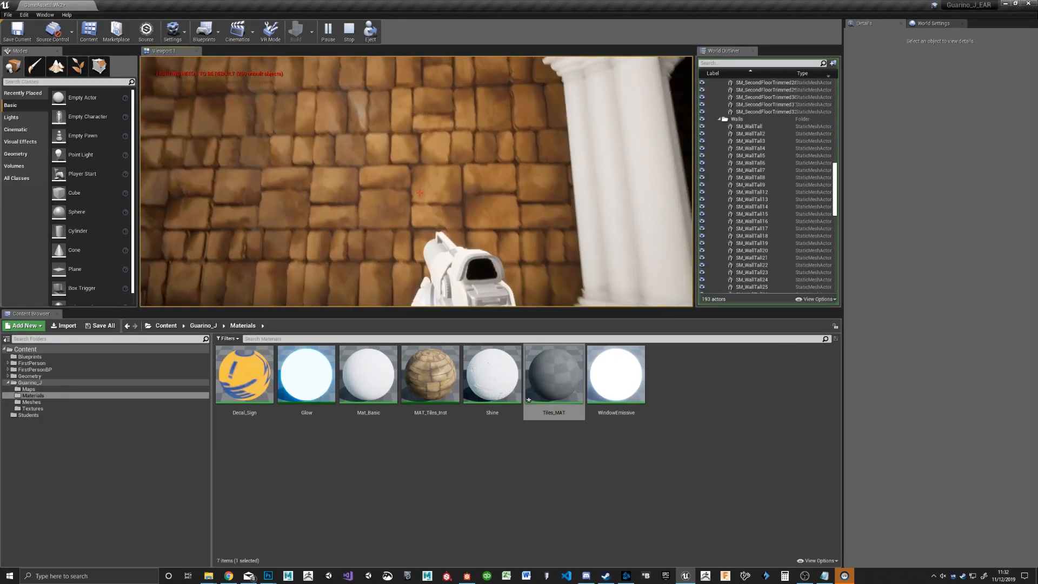
key(w)
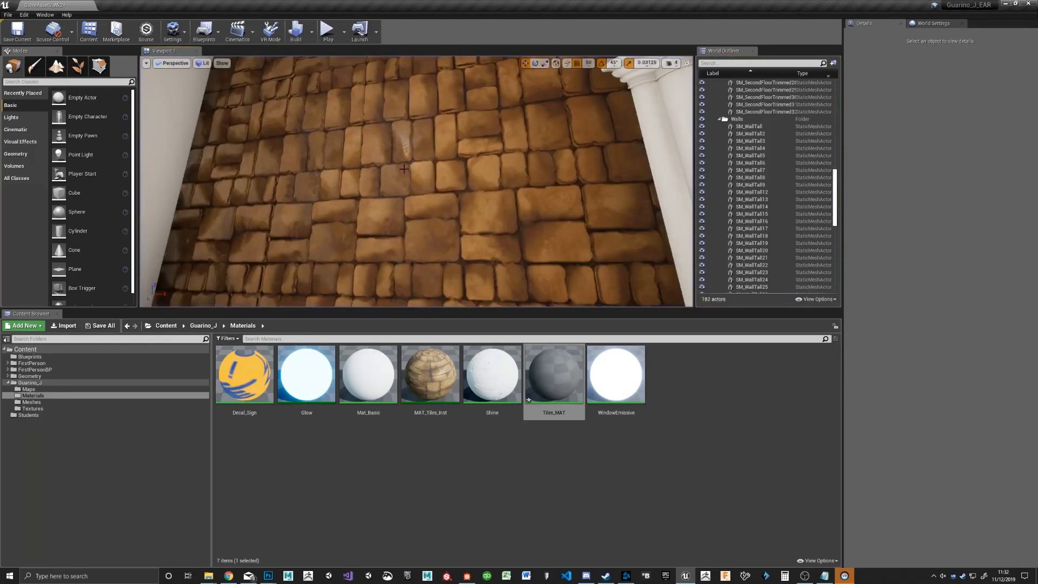
key(Escape)
Step: Turn off Affects World for PointLight1 and lower its intensity to about 32 cd
scroll(505, 189, down, 4)
right_drag(505, 189, 292, 209)
click(253, 222)
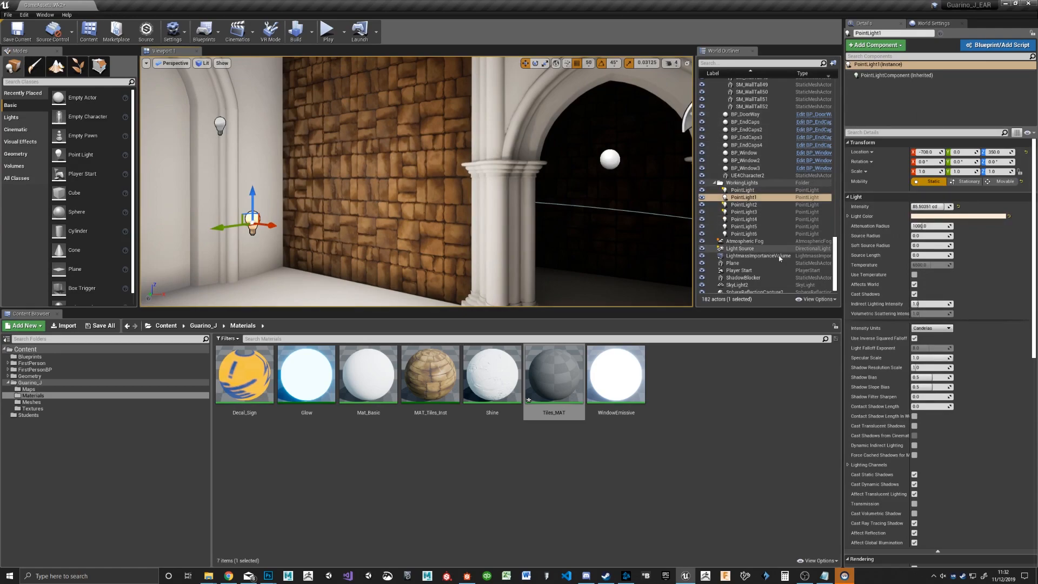
click(914, 285)
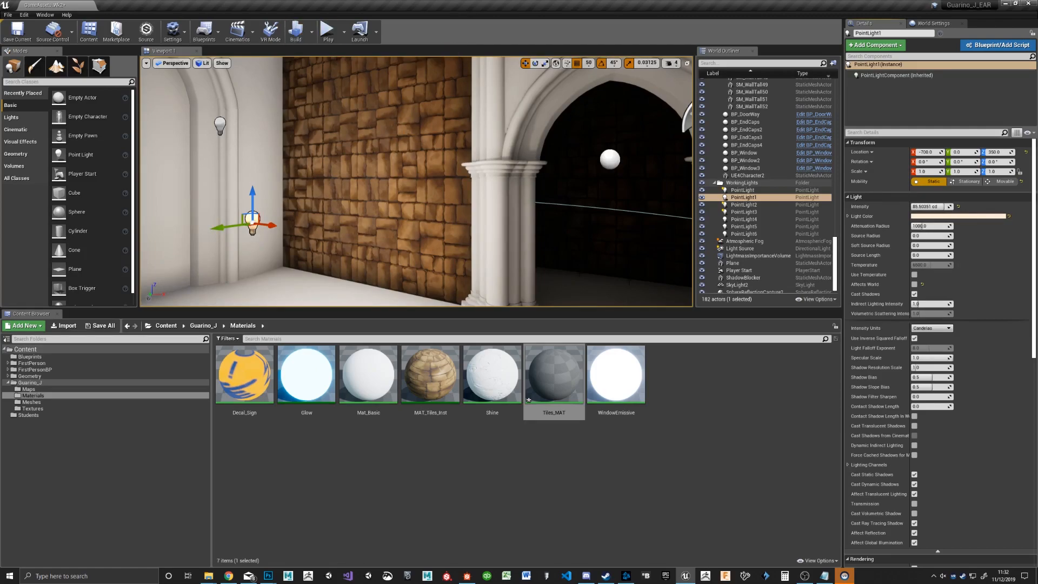
drag(935, 207, 926, 207)
Step: Adjust the intensity of PointLight2 and build the level's lighting
click(220, 124)
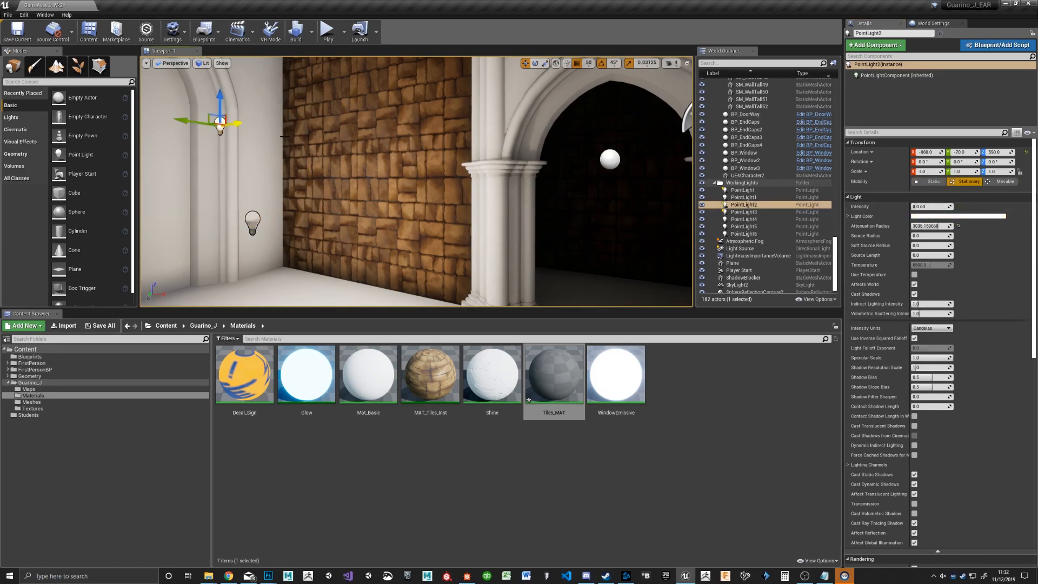
click(296, 30)
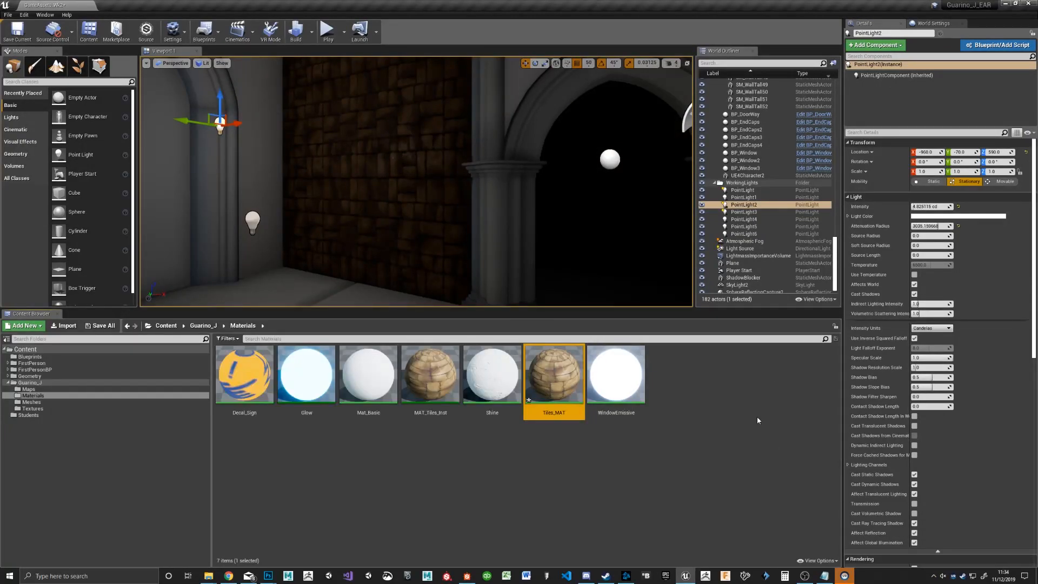
Step: Display the level in Lighting Only view mode and examine the light across the church interior
right_drag(376, 169, 281, 292)
click(203, 63)
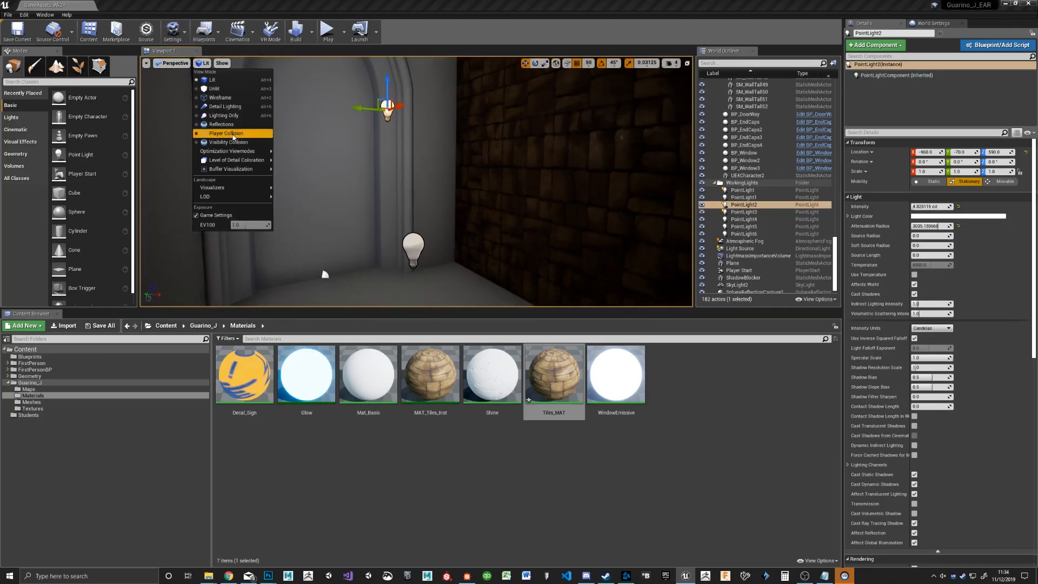
mouse_move(241, 154)
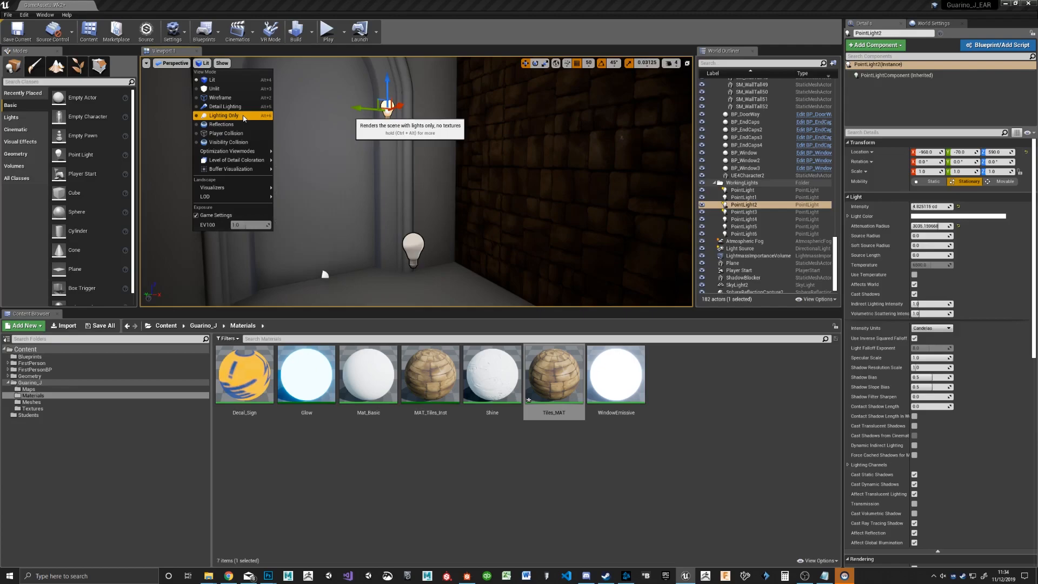
click(243, 117)
right_drag(314, 178, 478, 206)
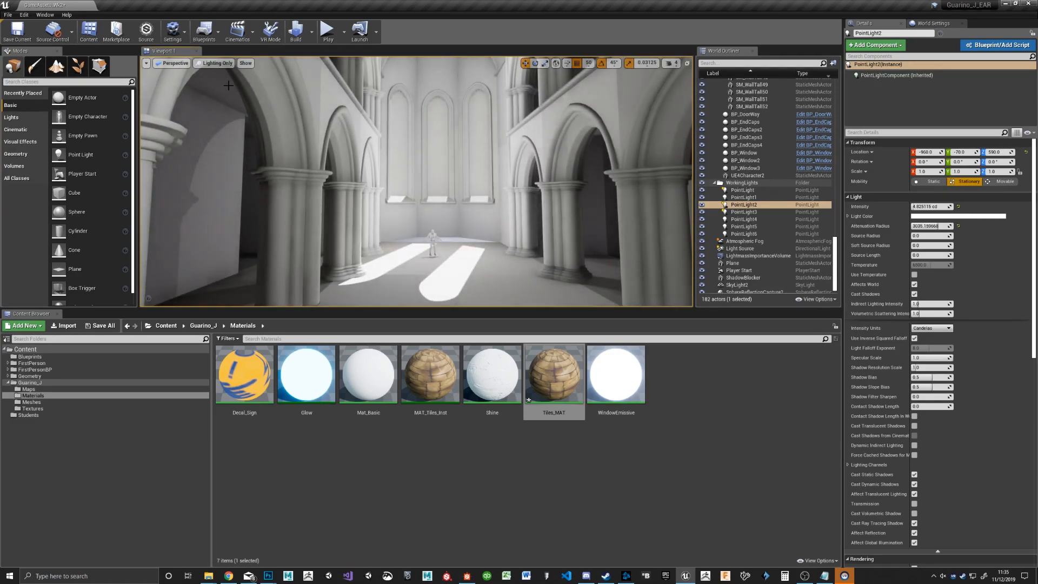
Step: Switch to the Detail Lighting view mode and examine the bump detail on the interior and tiled walls
click(216, 63)
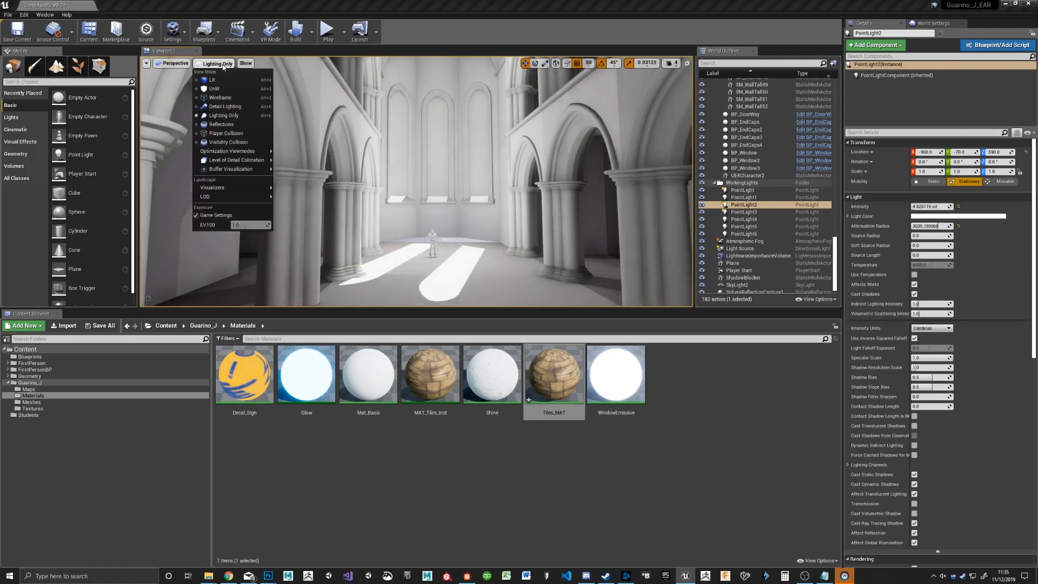
click(230, 107)
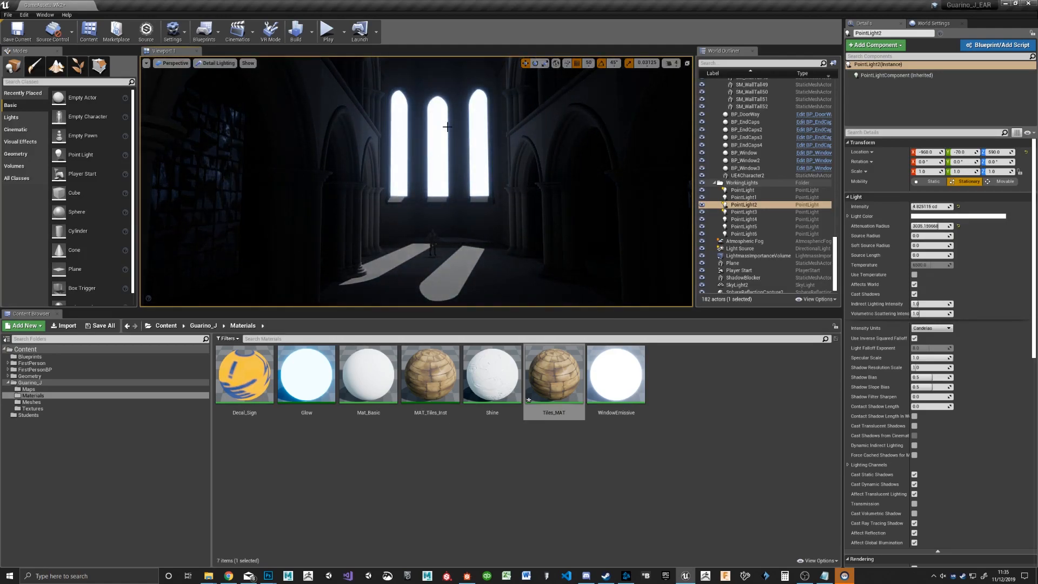
right_drag(492, 140, 254, 164)
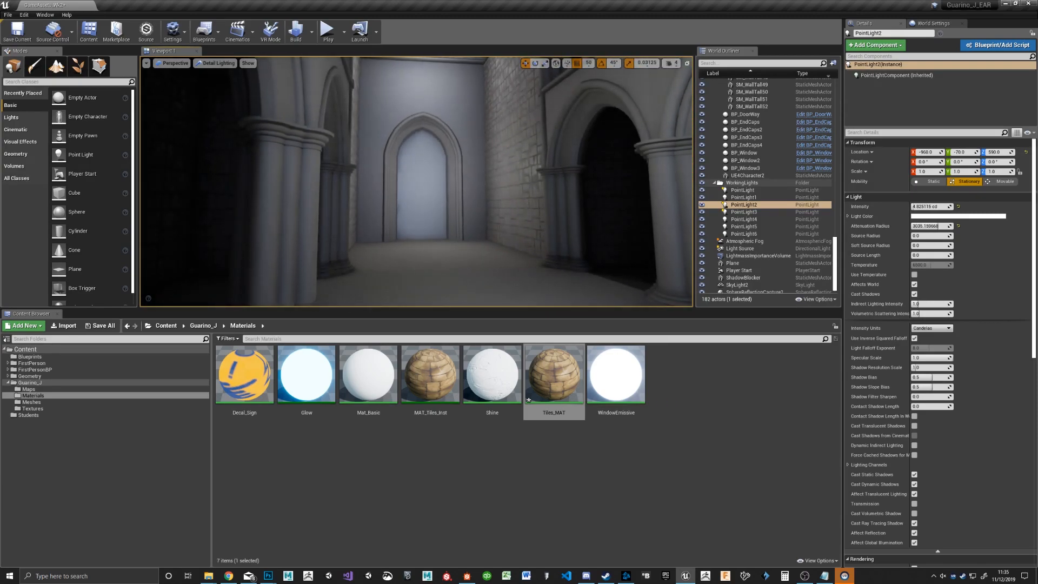
right_drag(254, 163, 563, 200)
right_drag(417, 181, 541, 175)
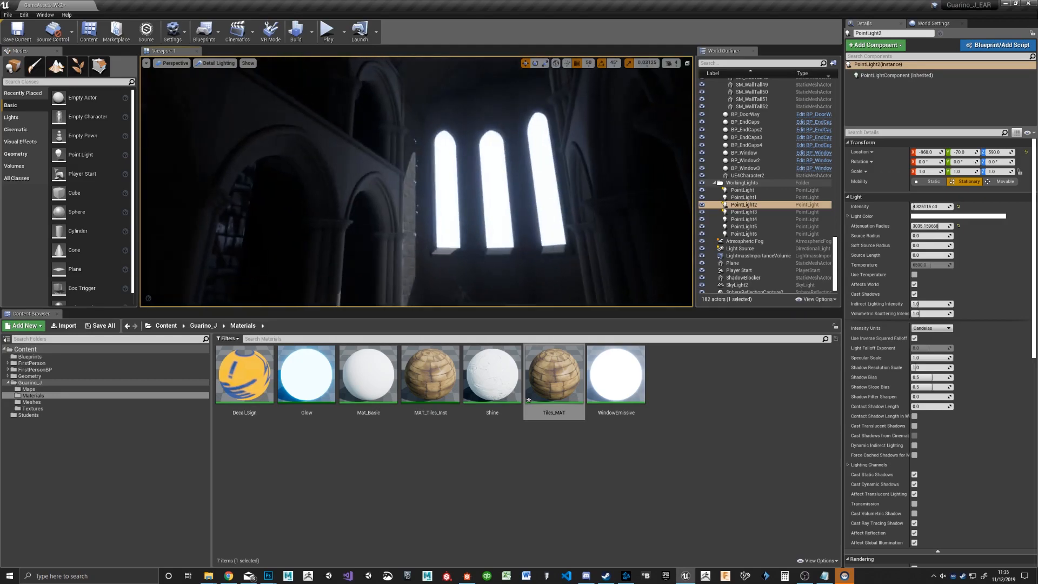
right_drag(416, 182, 660, 213)
right_drag(527, 126, 494, 139)
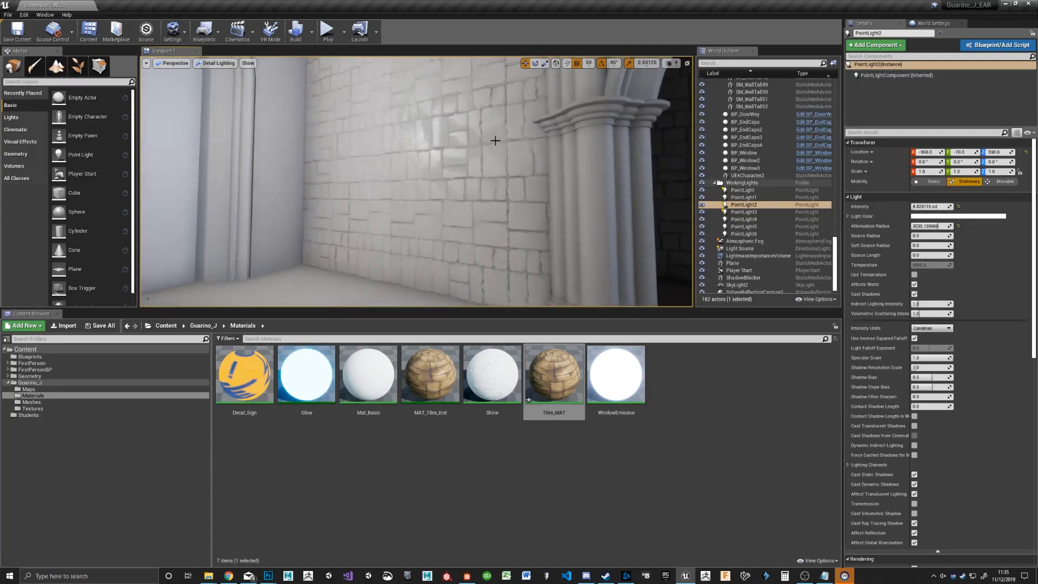
Step: Set PointLight1's intensity to about 84 cd and hide the editor icons with Game View
key(g)
right_drag(452, 192, 325, 184)
right_drag(465, 208, 572, 197)
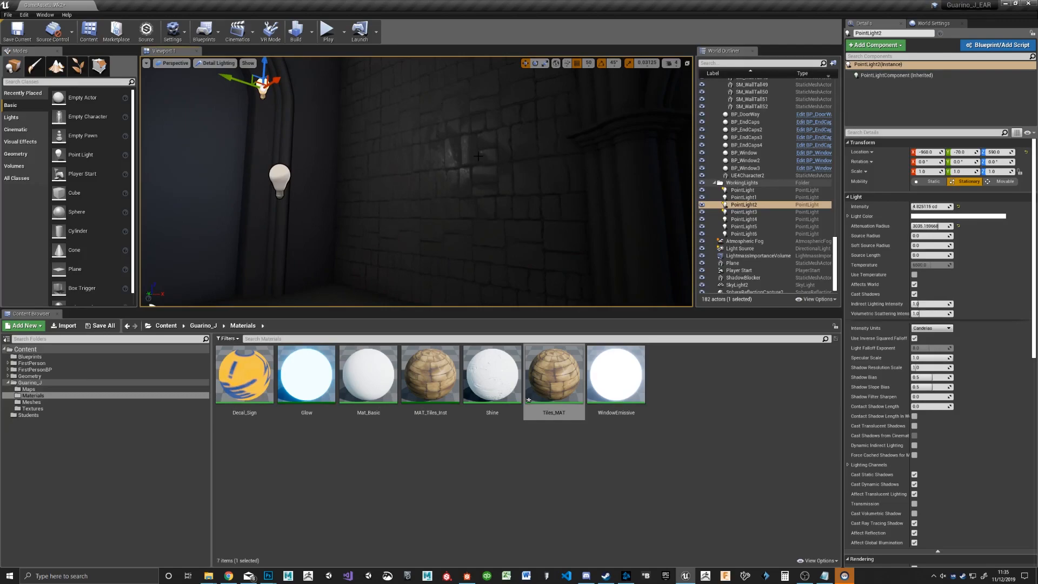
click(279, 178)
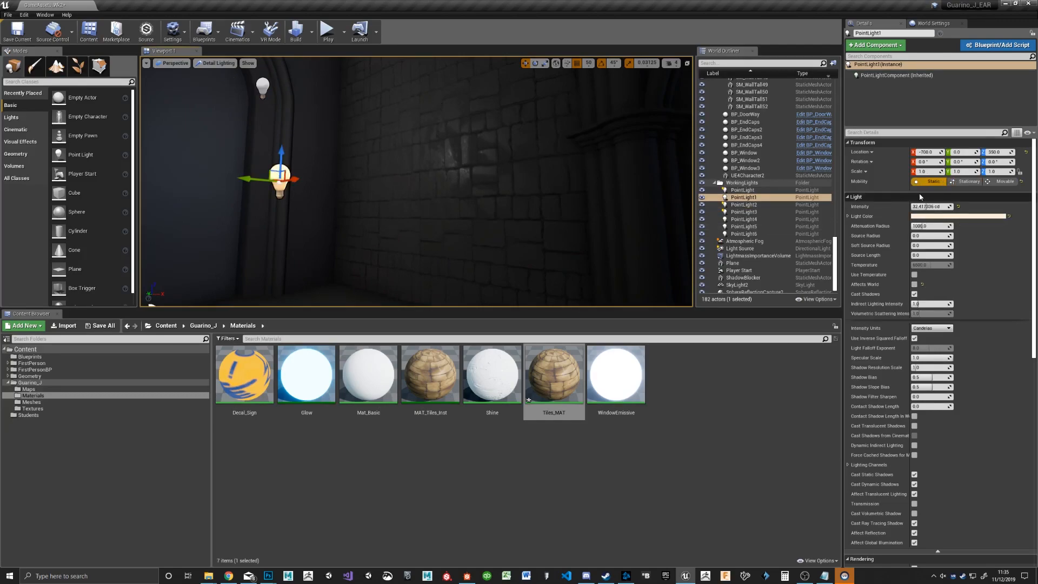
drag(929, 207, 969, 207)
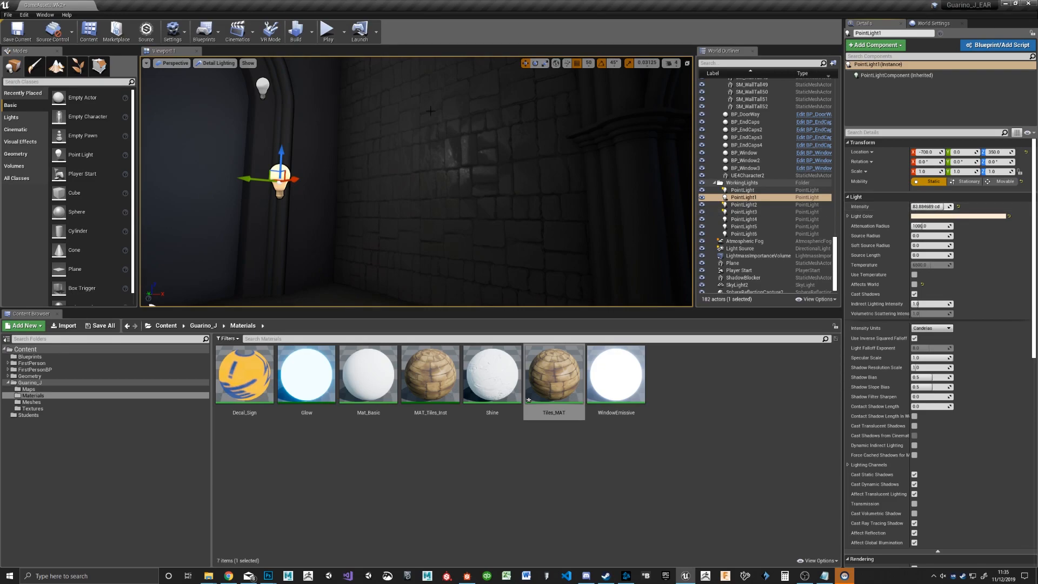
right_drag(465, 200, 466, 173)
key(g)
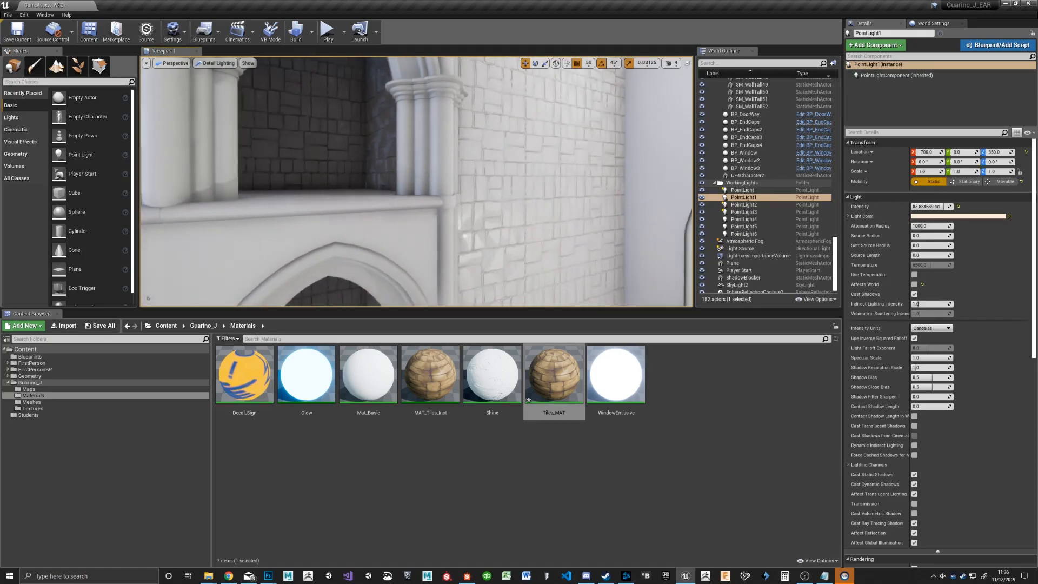